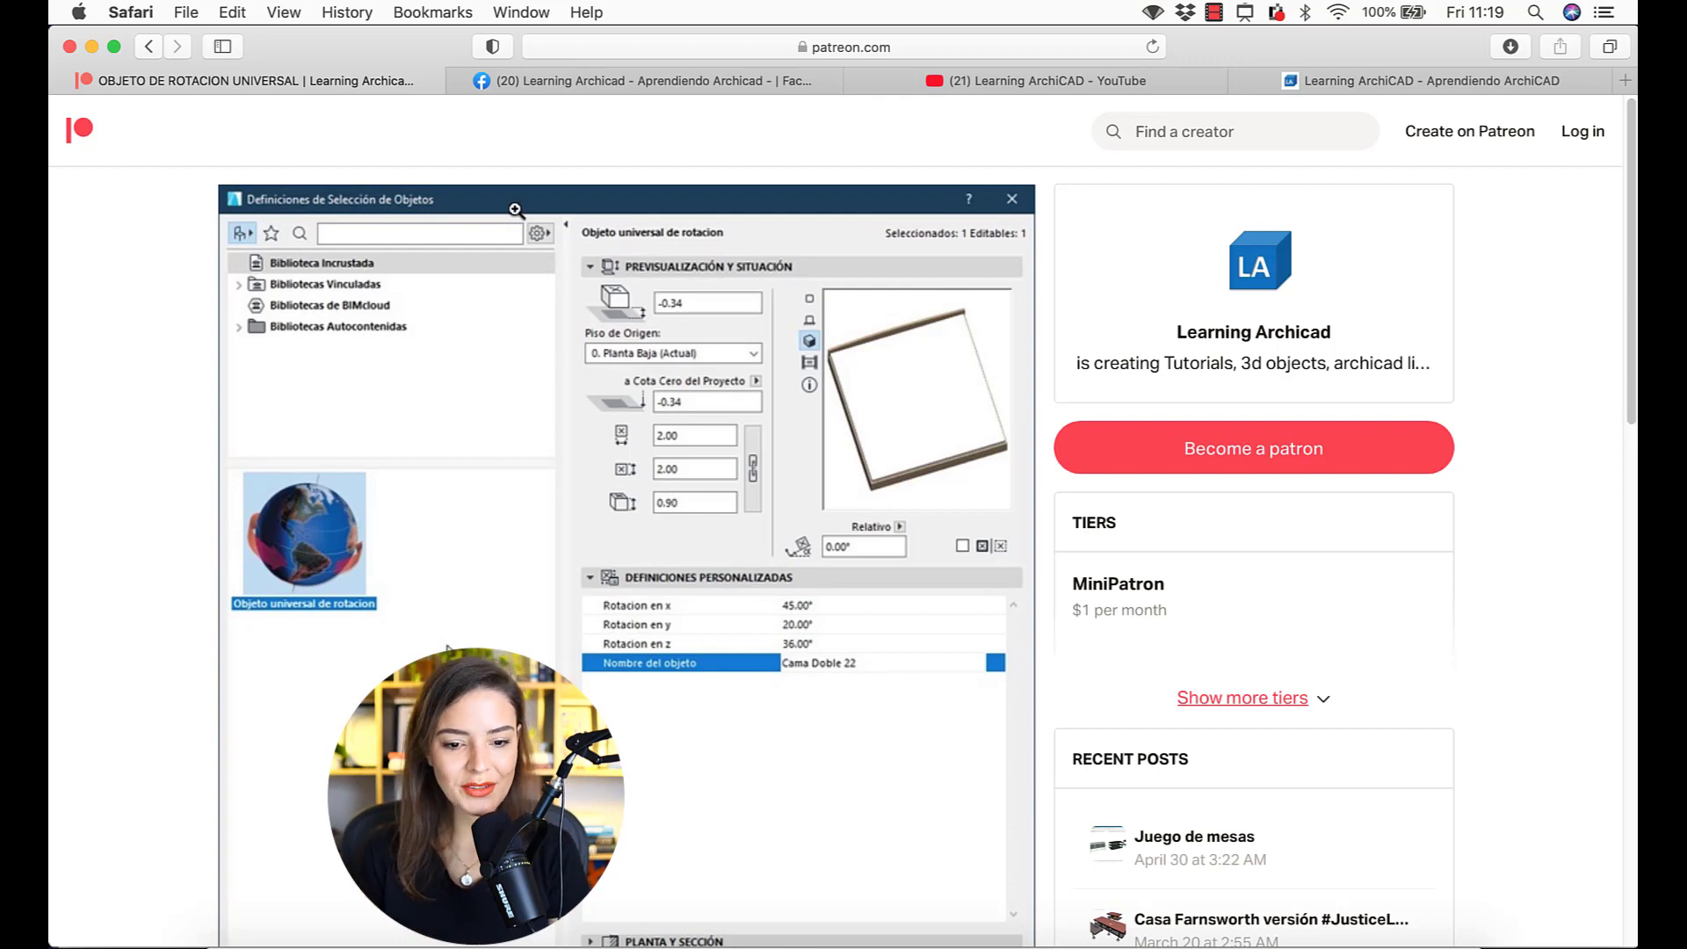
{"action": "scroll", "coordinate": [615, 527], "scroll_direction": "down", "scroll_amount": 10}
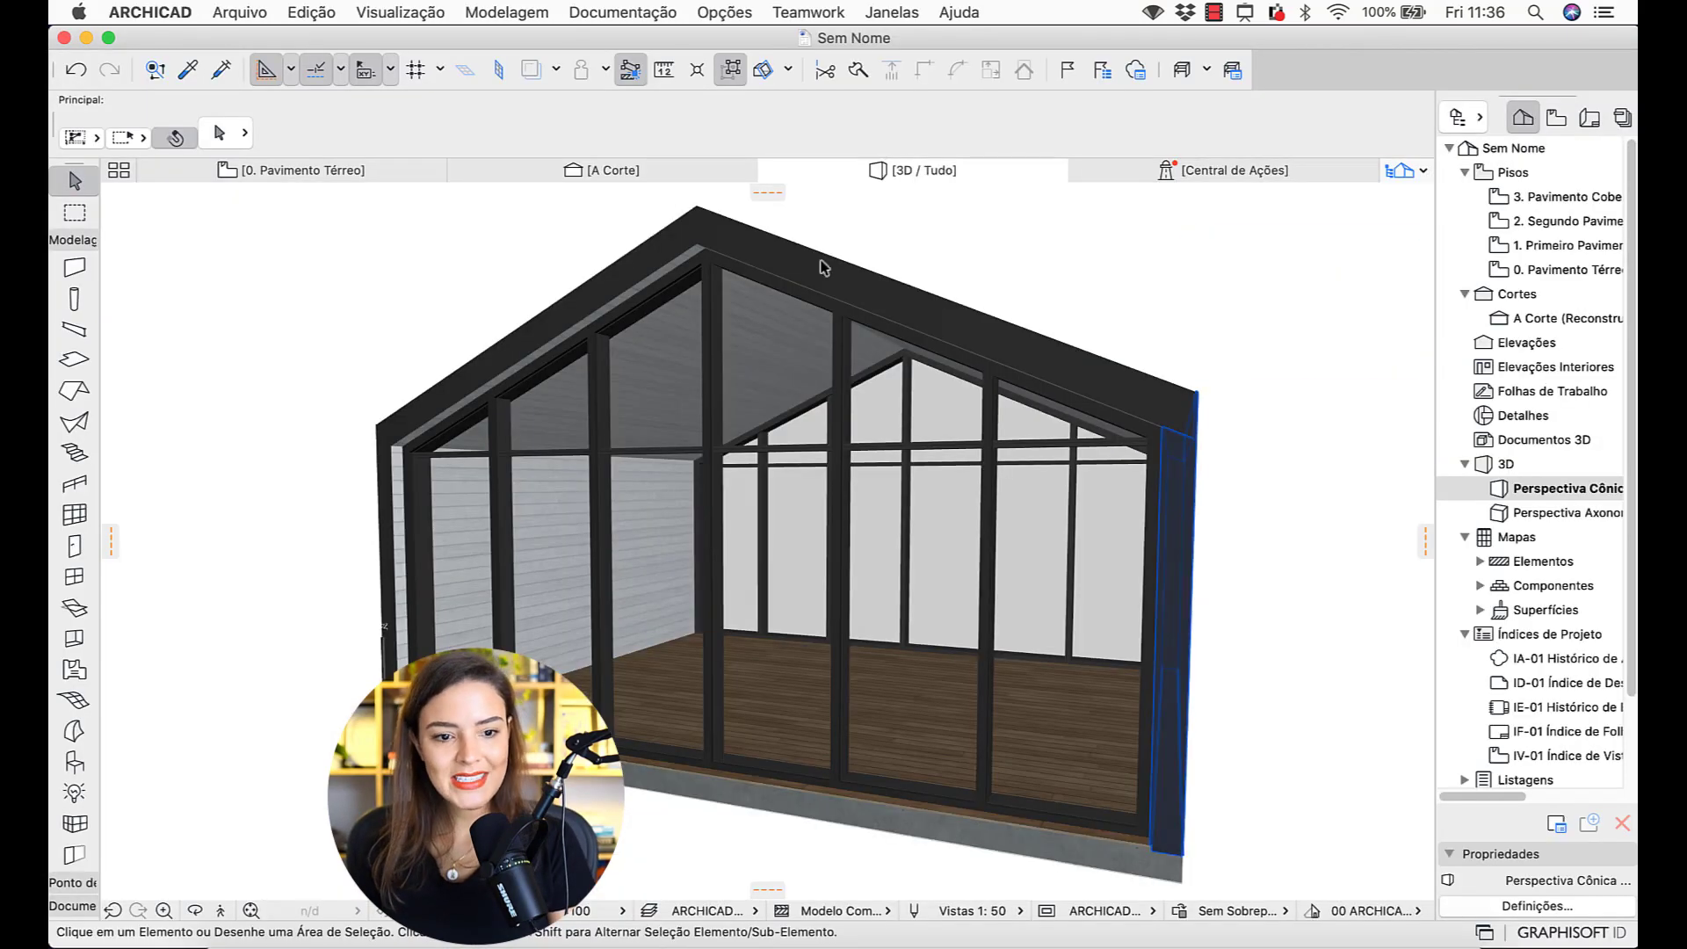
- Add the desktop folder Bibliotecas de Objetos to the project's libraries in the library manager and apply the change
{"action": "left_click", "coordinate": [247, 9]}
{"action": "mouse_move", "coordinate": [362, 351]}
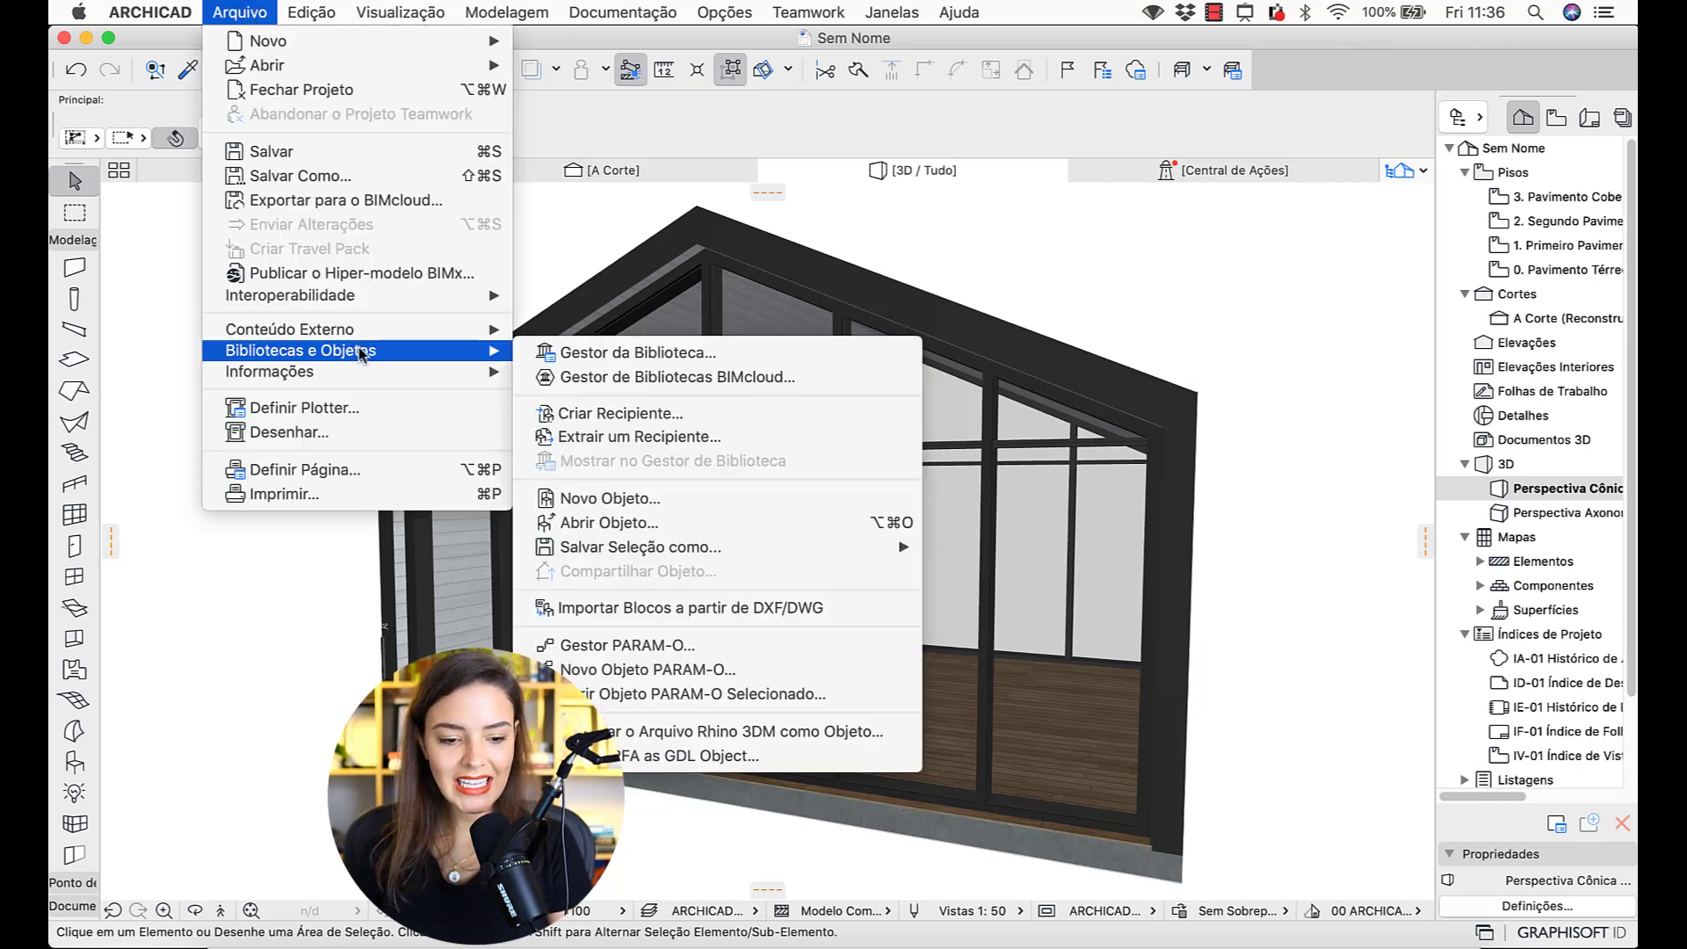
{"action": "left_click", "coordinate": [605, 354]}
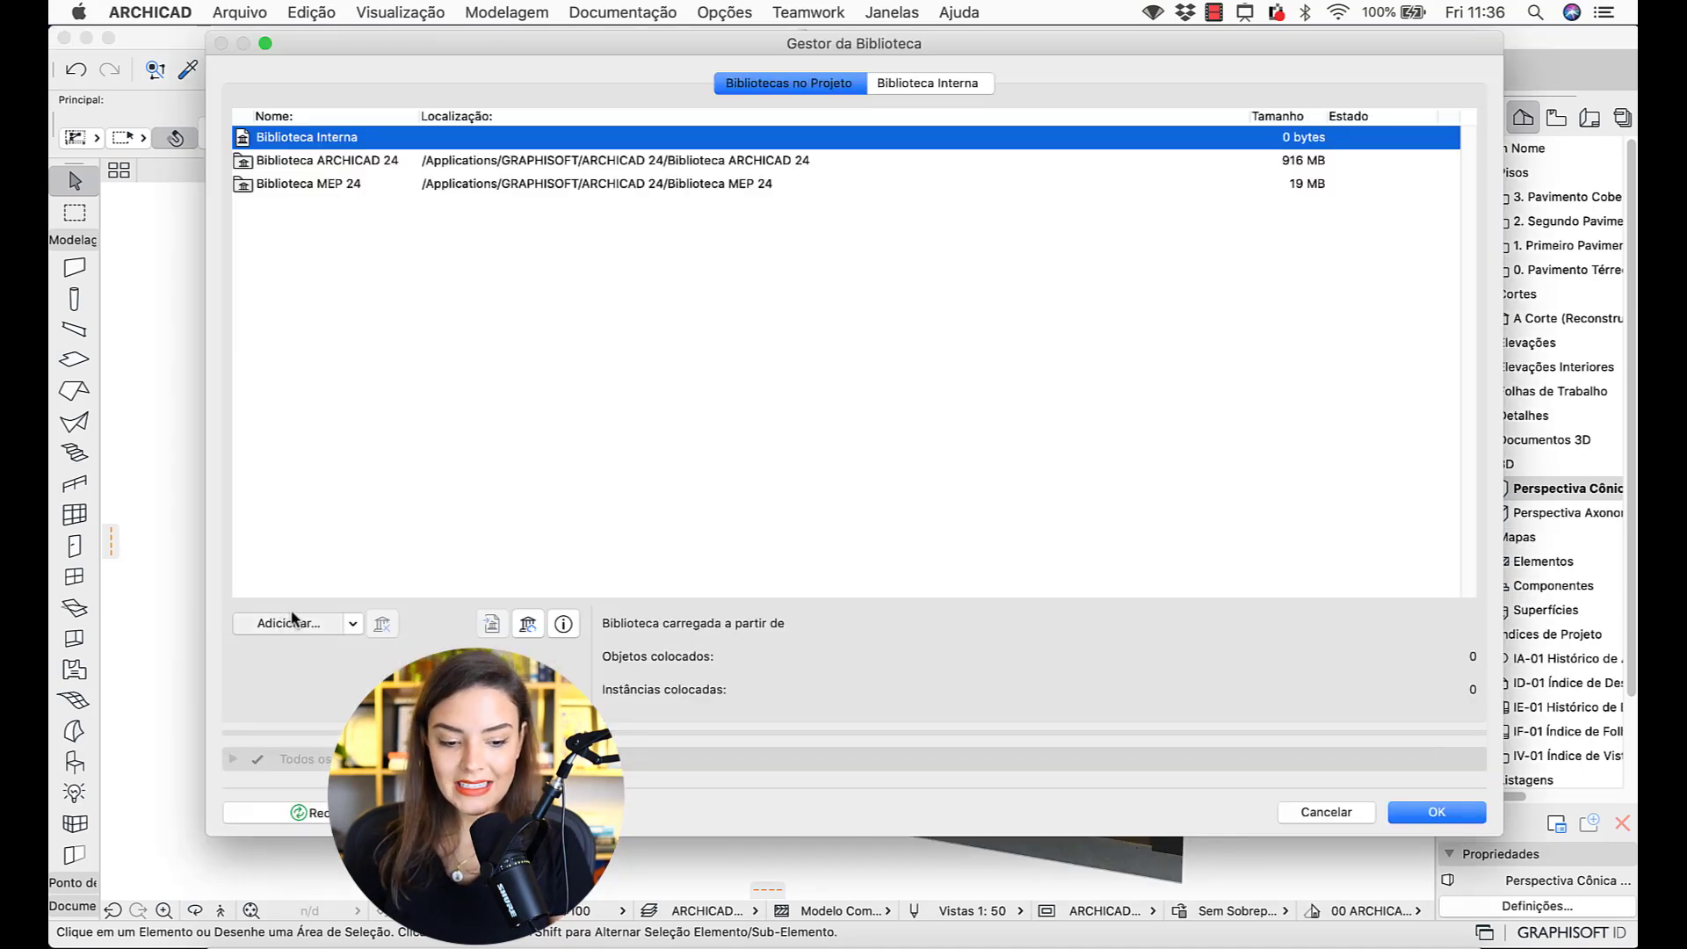
{"action": "left_click", "coordinate": [293, 622]}
{"action": "left_click", "coordinate": [830, 163]}
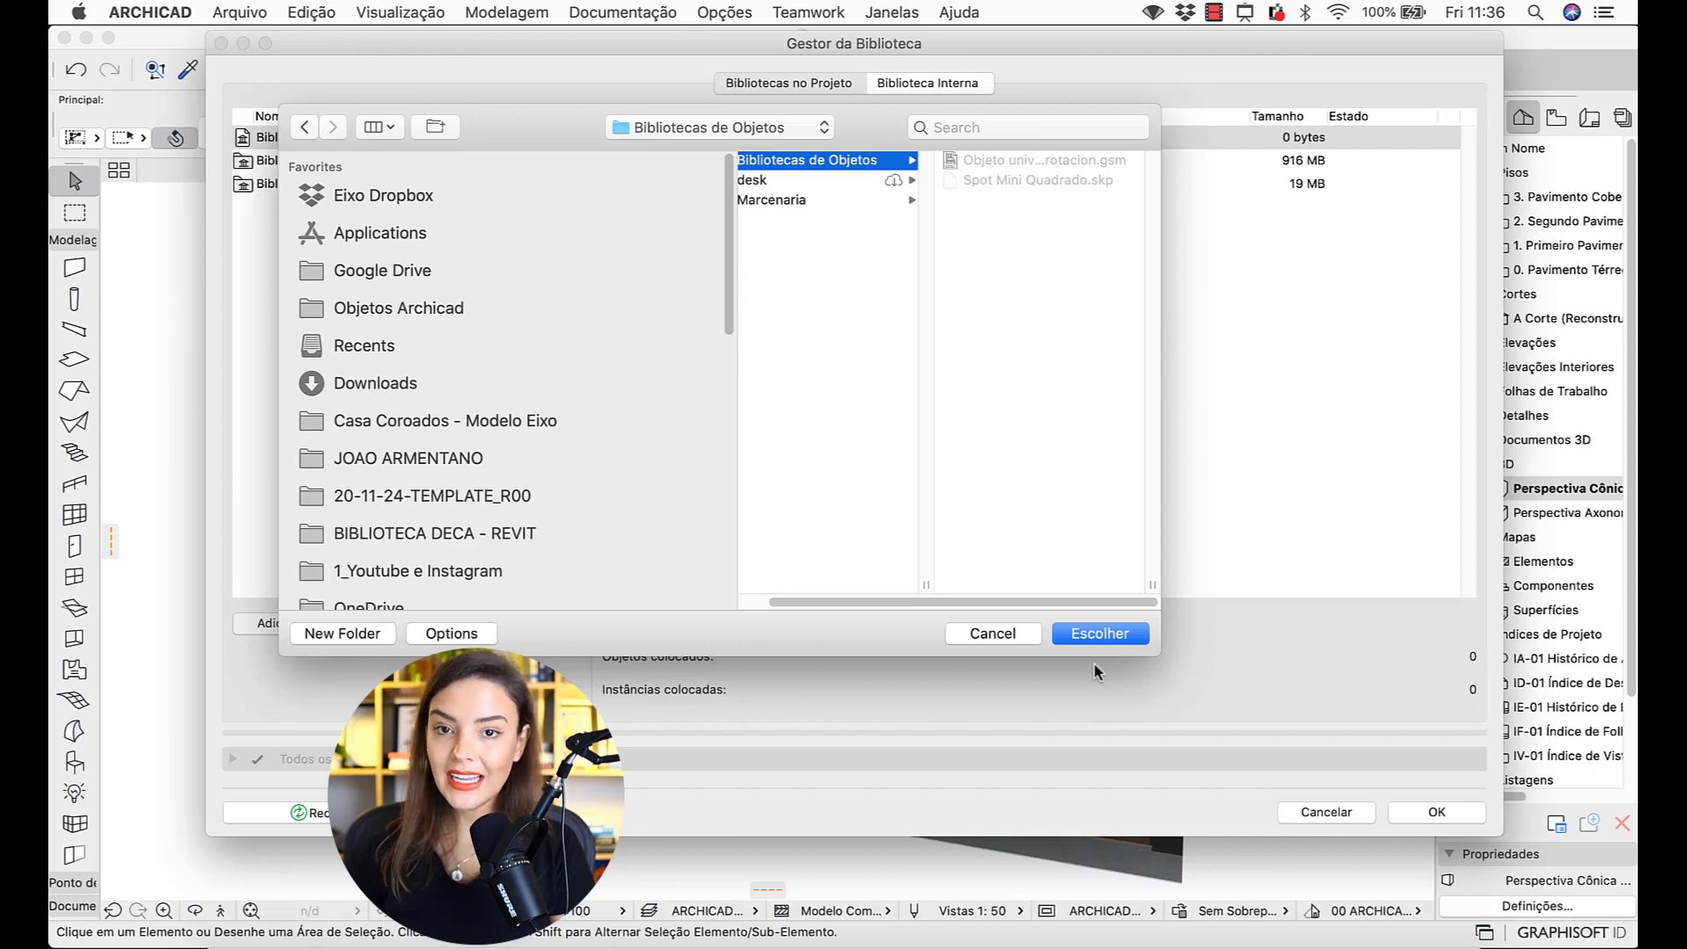
{"action": "left_click", "coordinate": [1100, 633]}
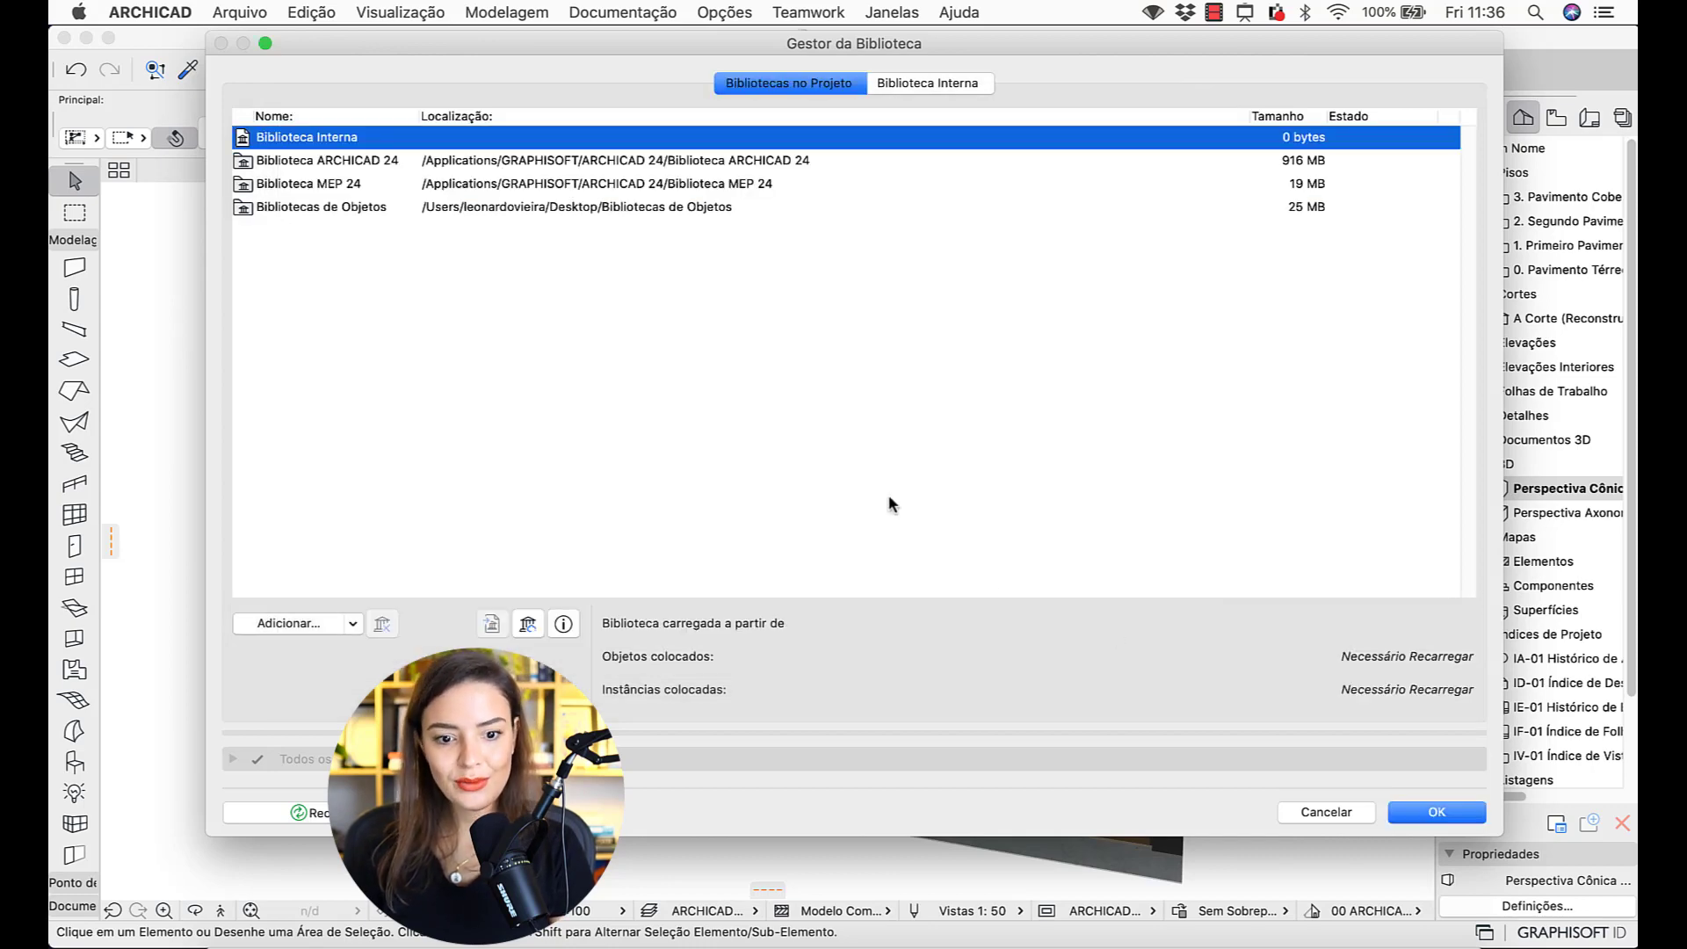
{"action": "left_click", "coordinate": [1437, 811]}
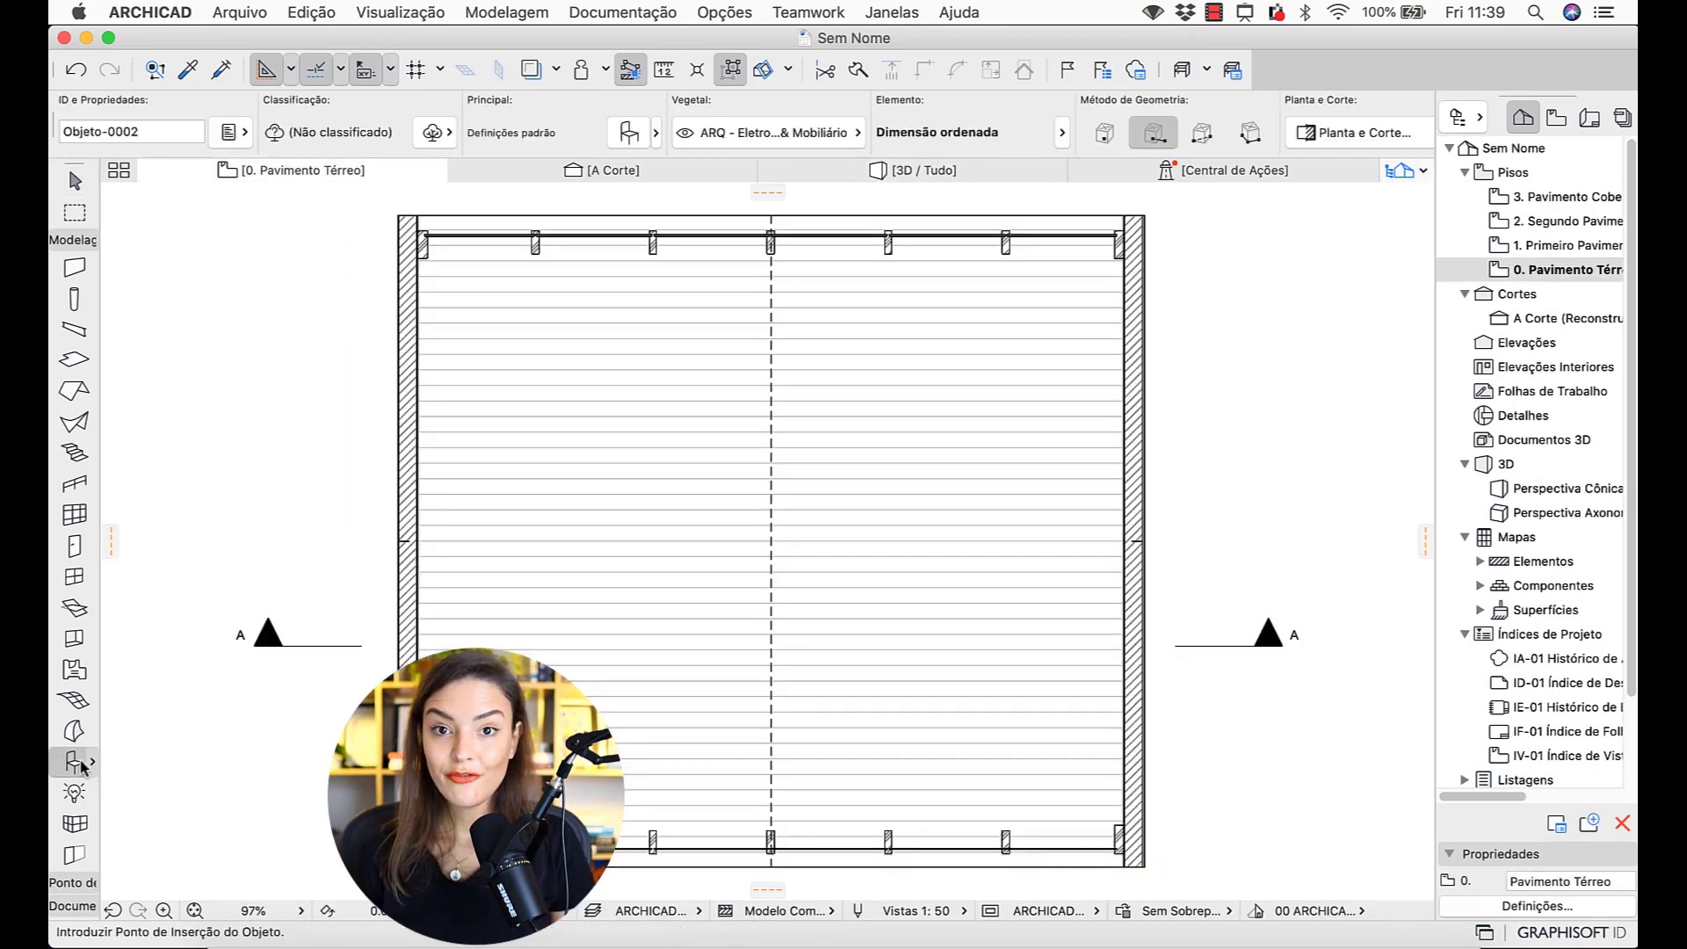
- Open the Object tool's default settings and select Objeto universal de rotacion from the linked library Bibliotecas de Objetos
{"action": "double_click", "coordinate": [58, 762]}
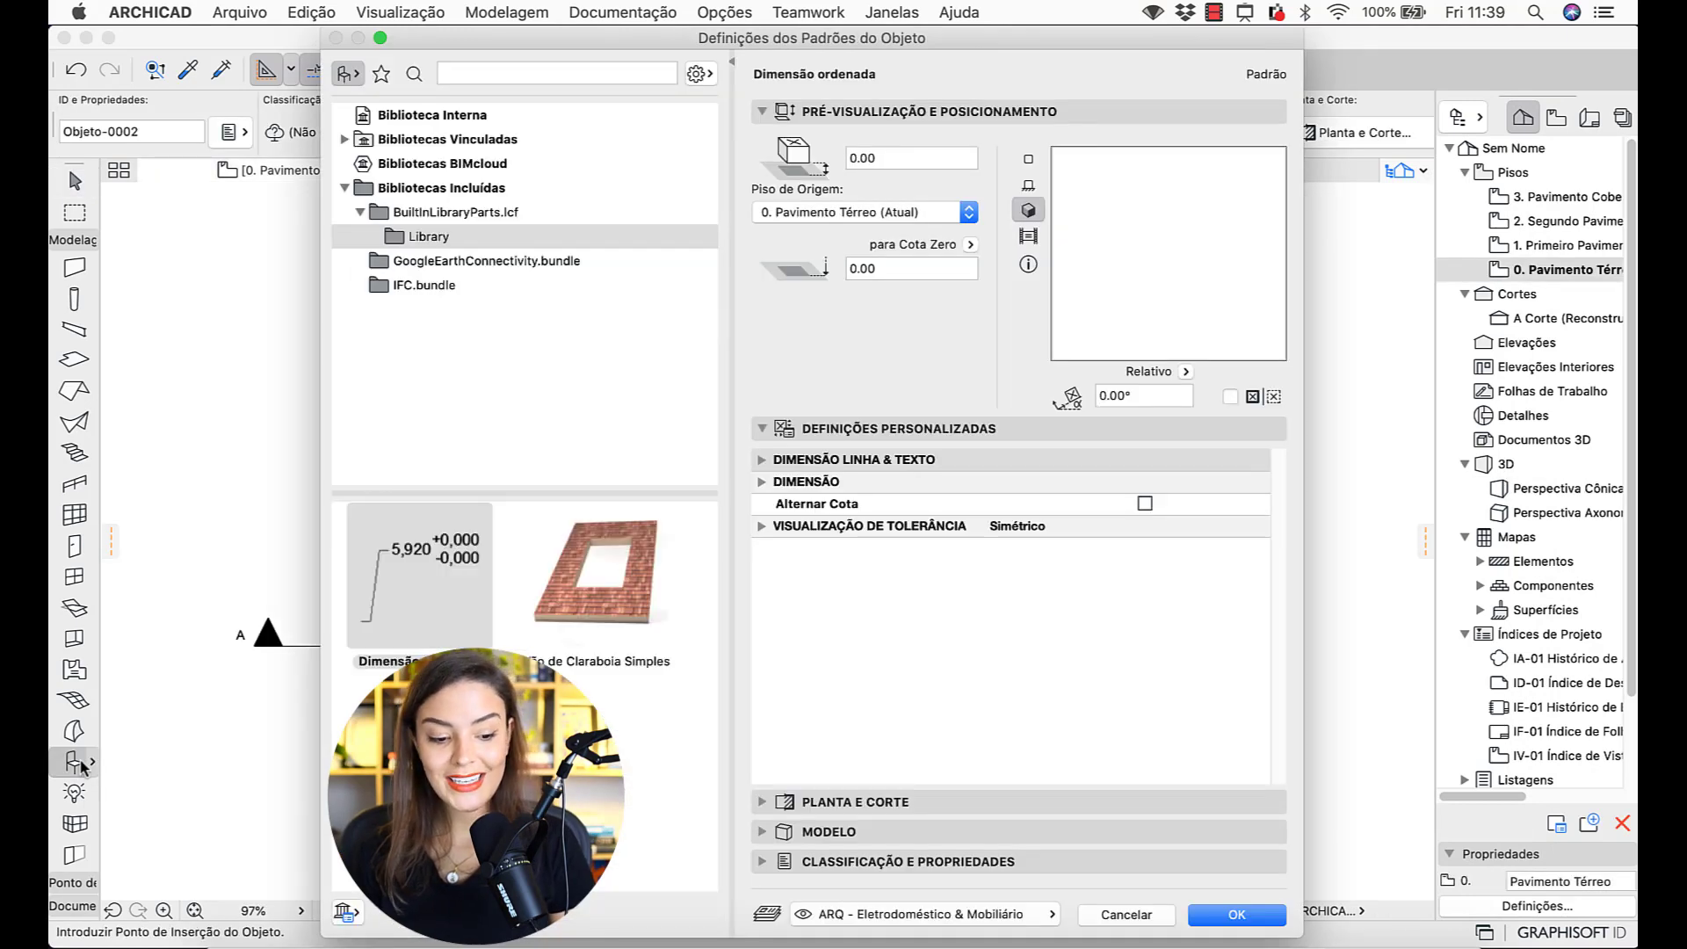
{"action": "left_click", "coordinate": [420, 140]}
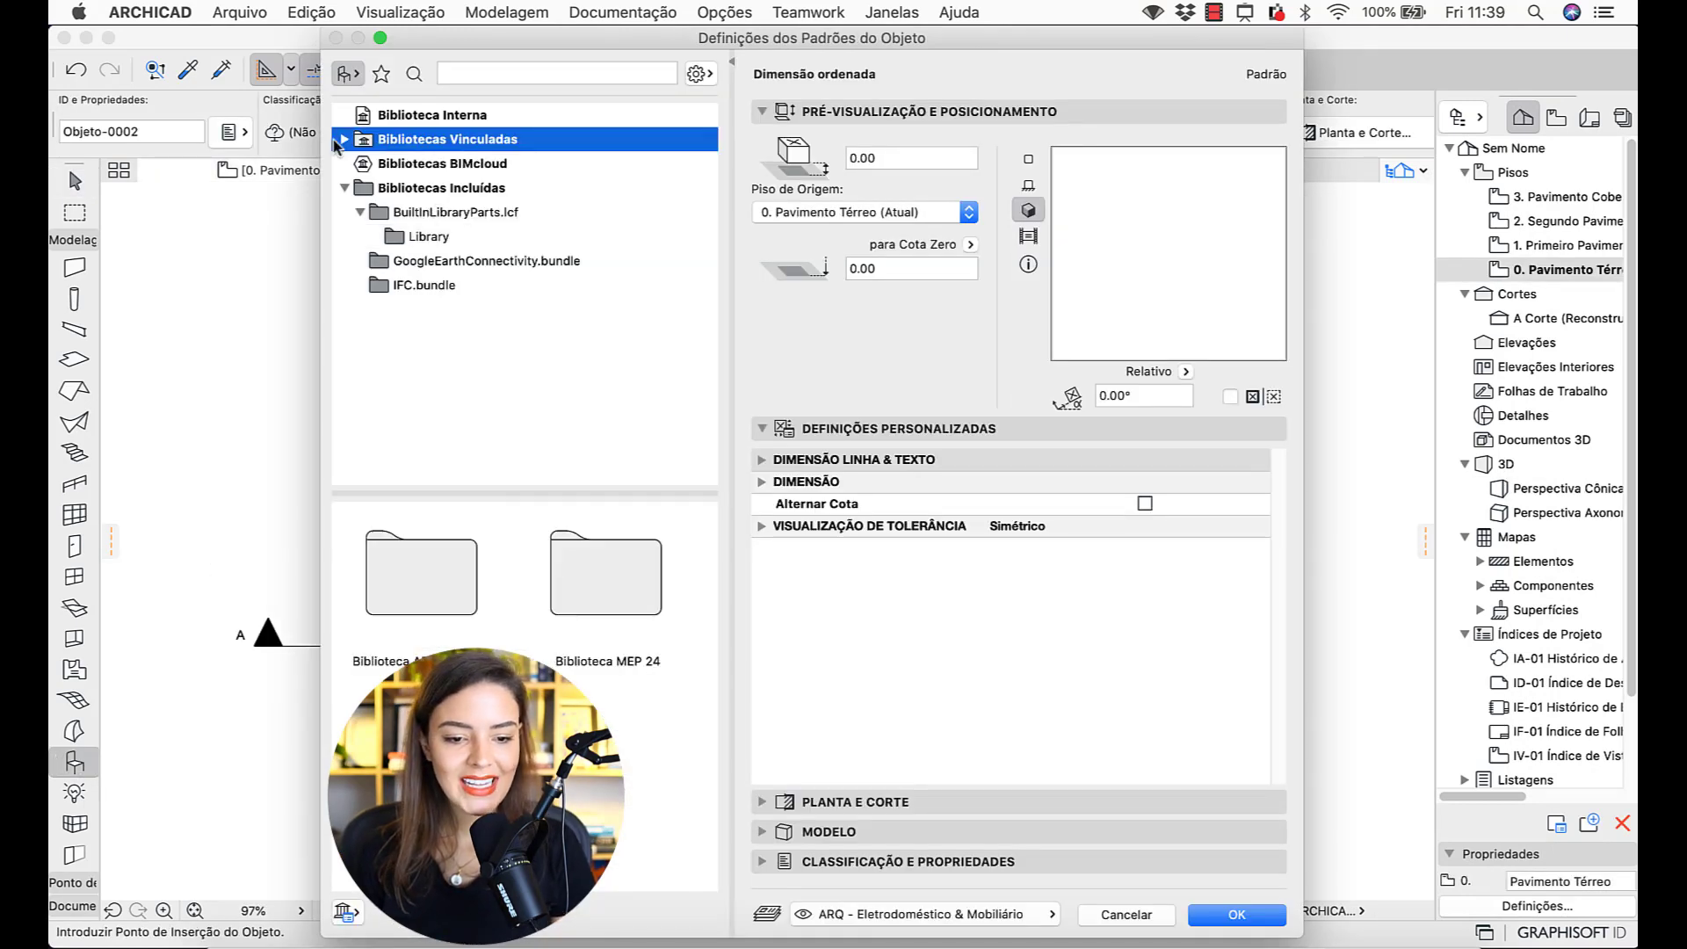
{"action": "left_click", "coordinate": [346, 140]}
{"action": "left_click", "coordinate": [418, 214]}
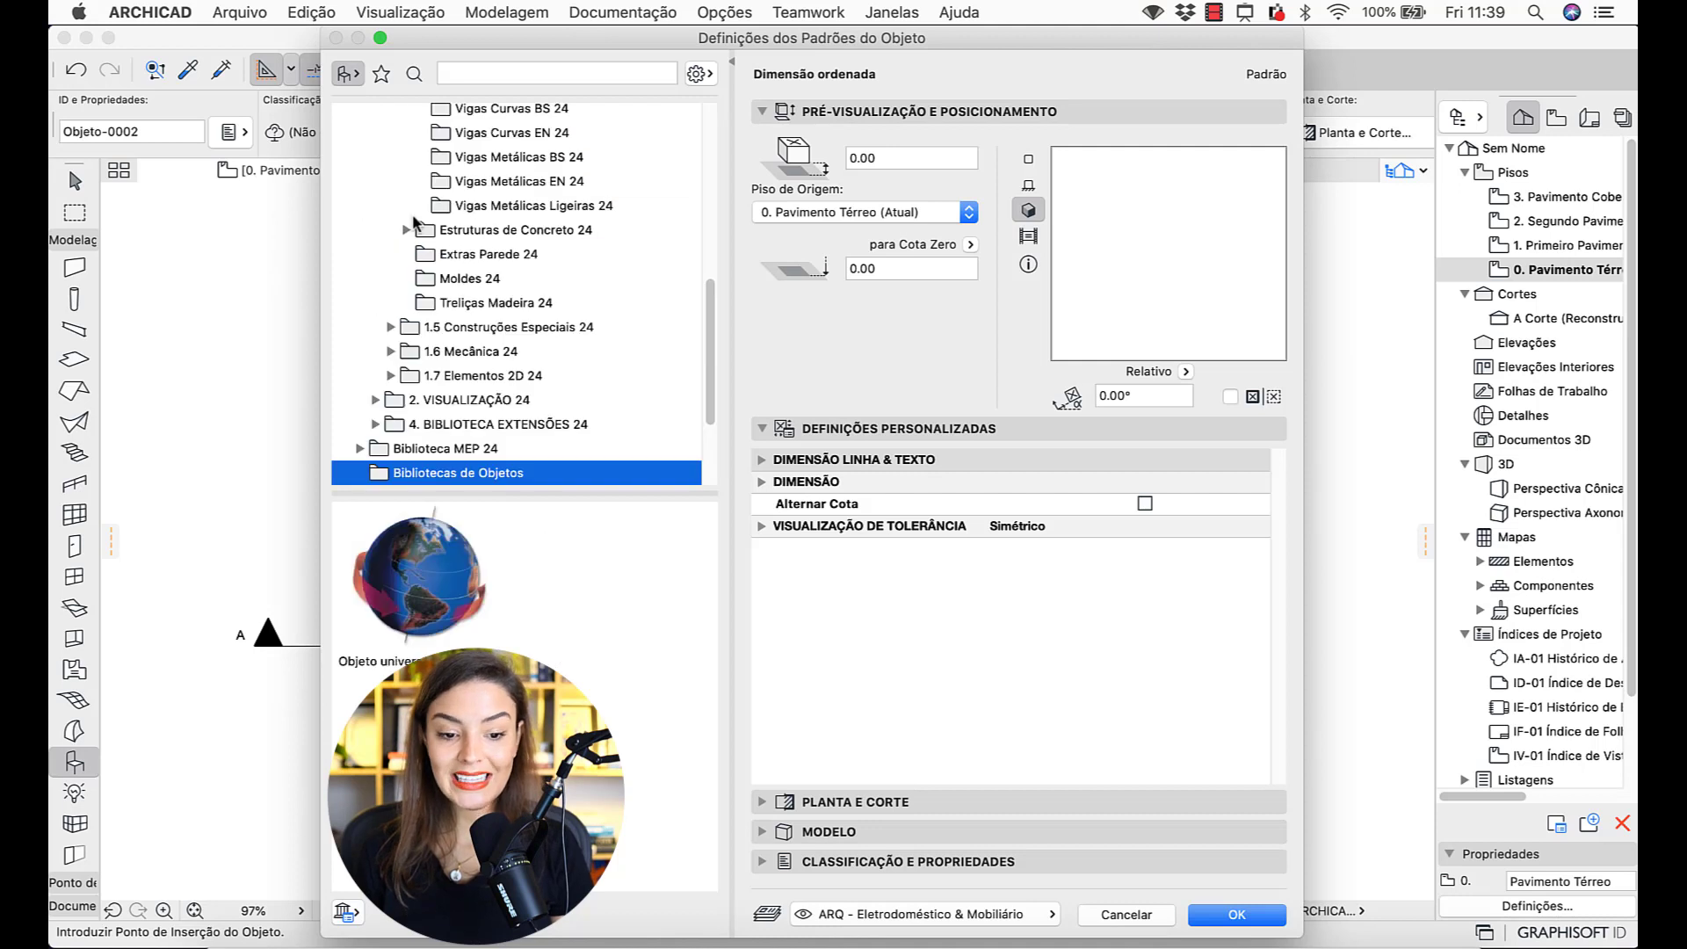
{"action": "left_click", "coordinate": [435, 607]}
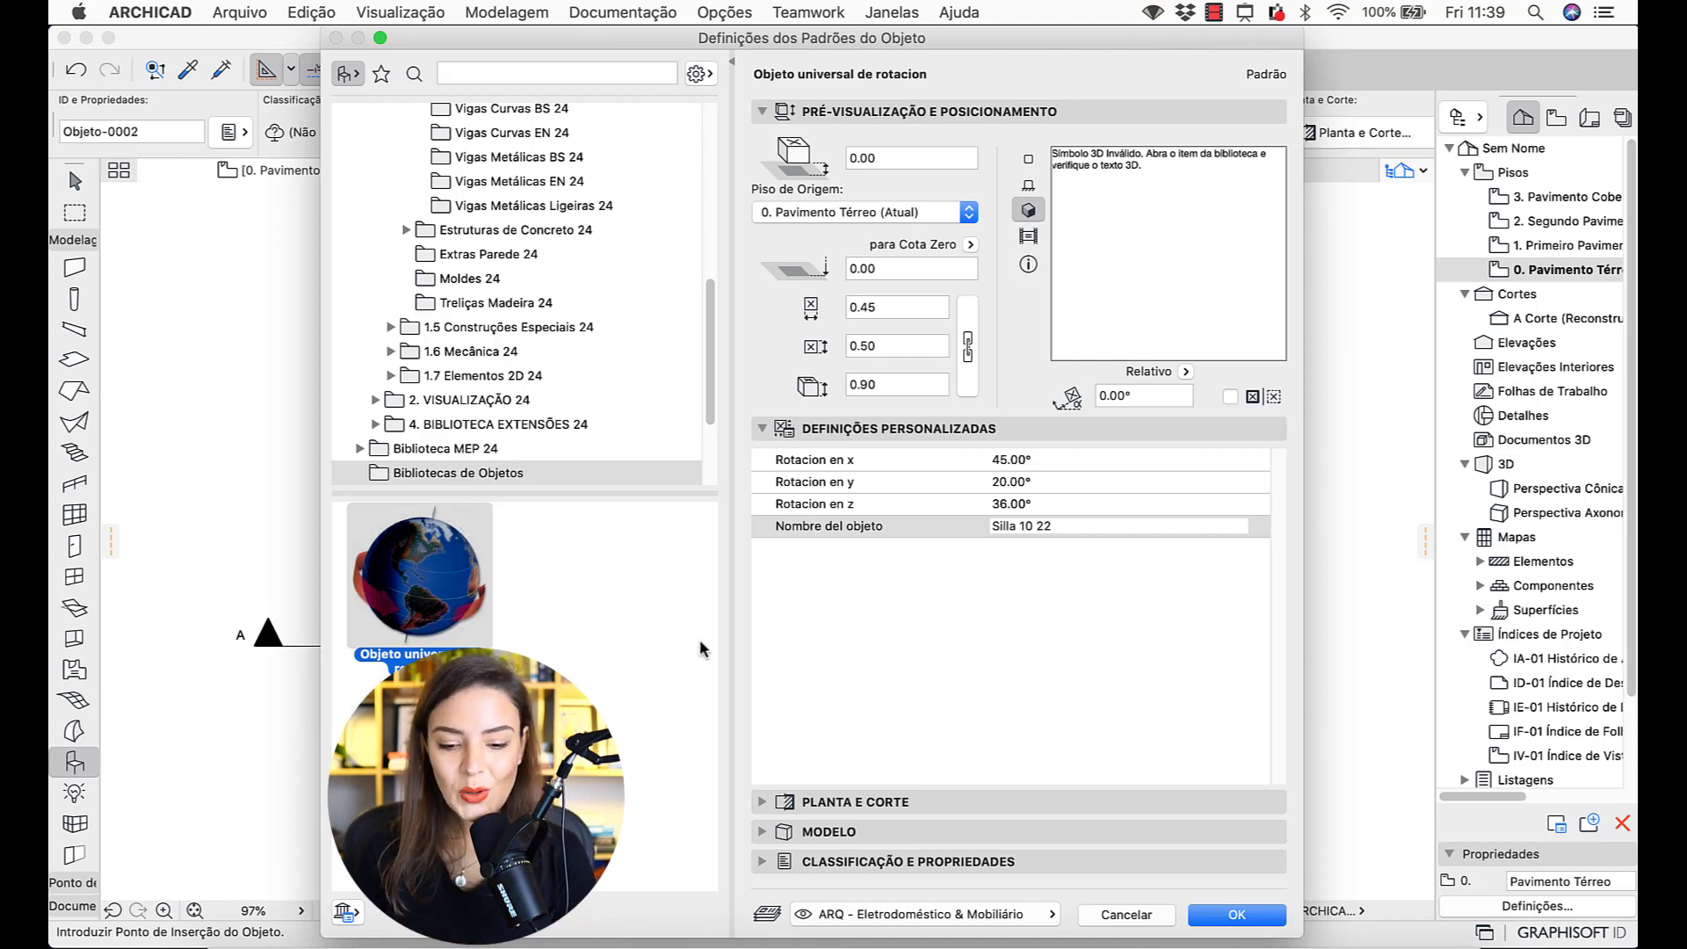
- Examine the universal rotation object's name parameter and its X, Y and Z rotation parameters
{"action": "left_click", "coordinate": [1073, 524]}
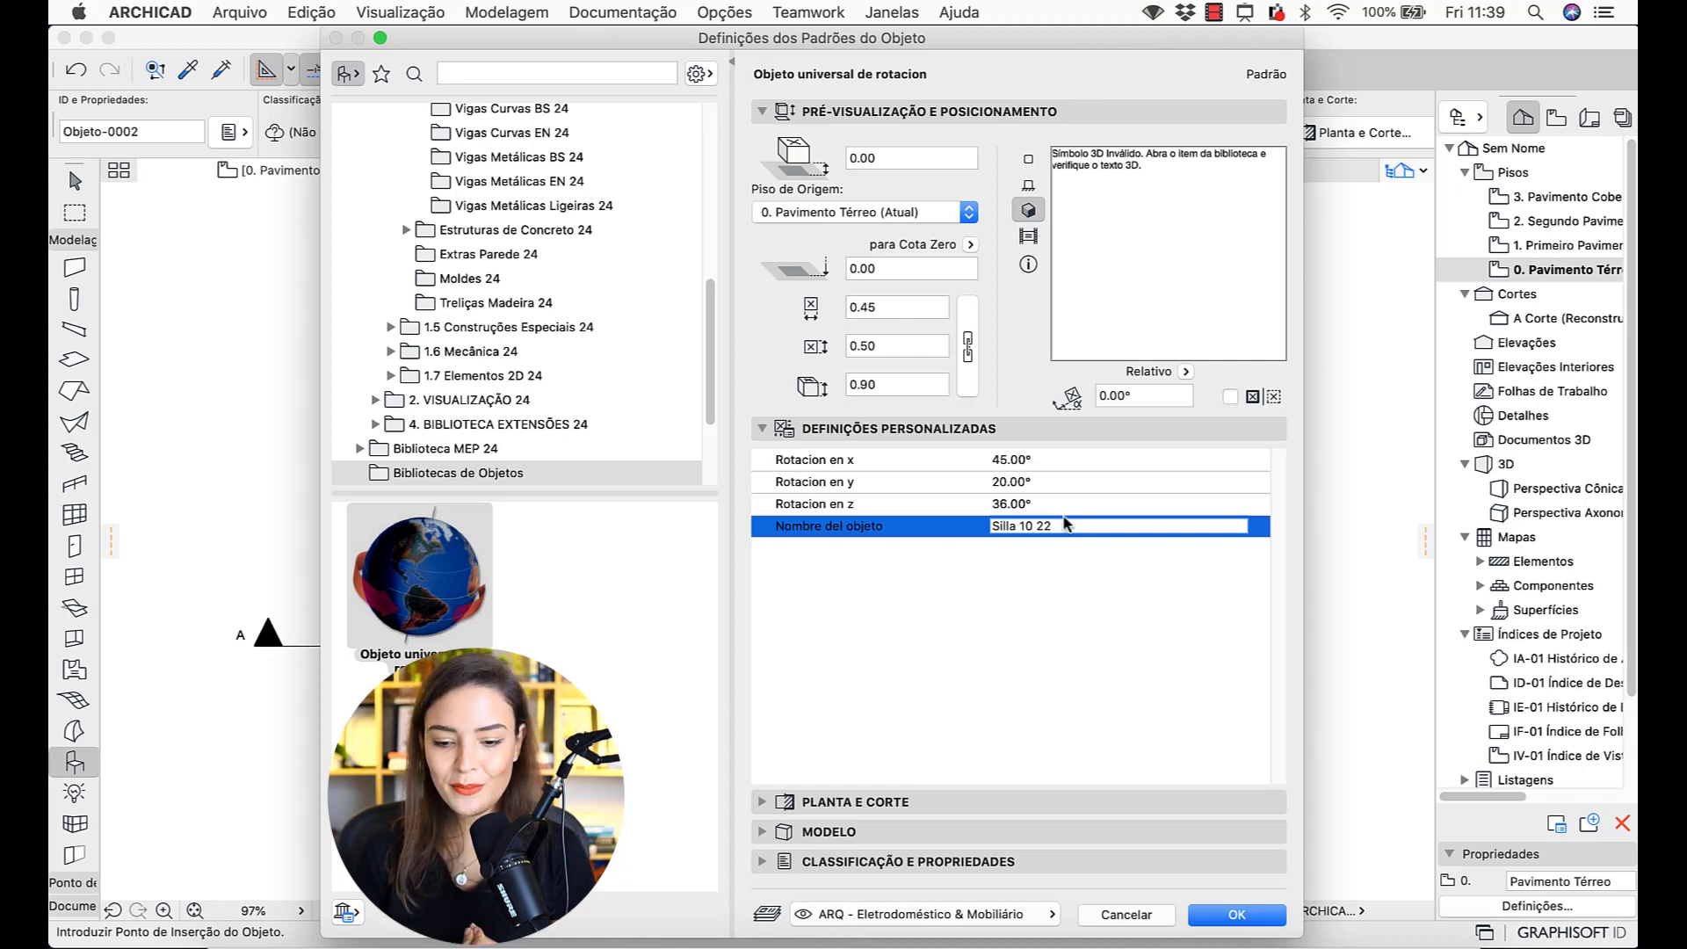
{"action": "left_click", "coordinate": [1034, 460]}
{"action": "left_click", "coordinate": [1030, 481]}
{"action": "left_click", "coordinate": [1029, 504]}
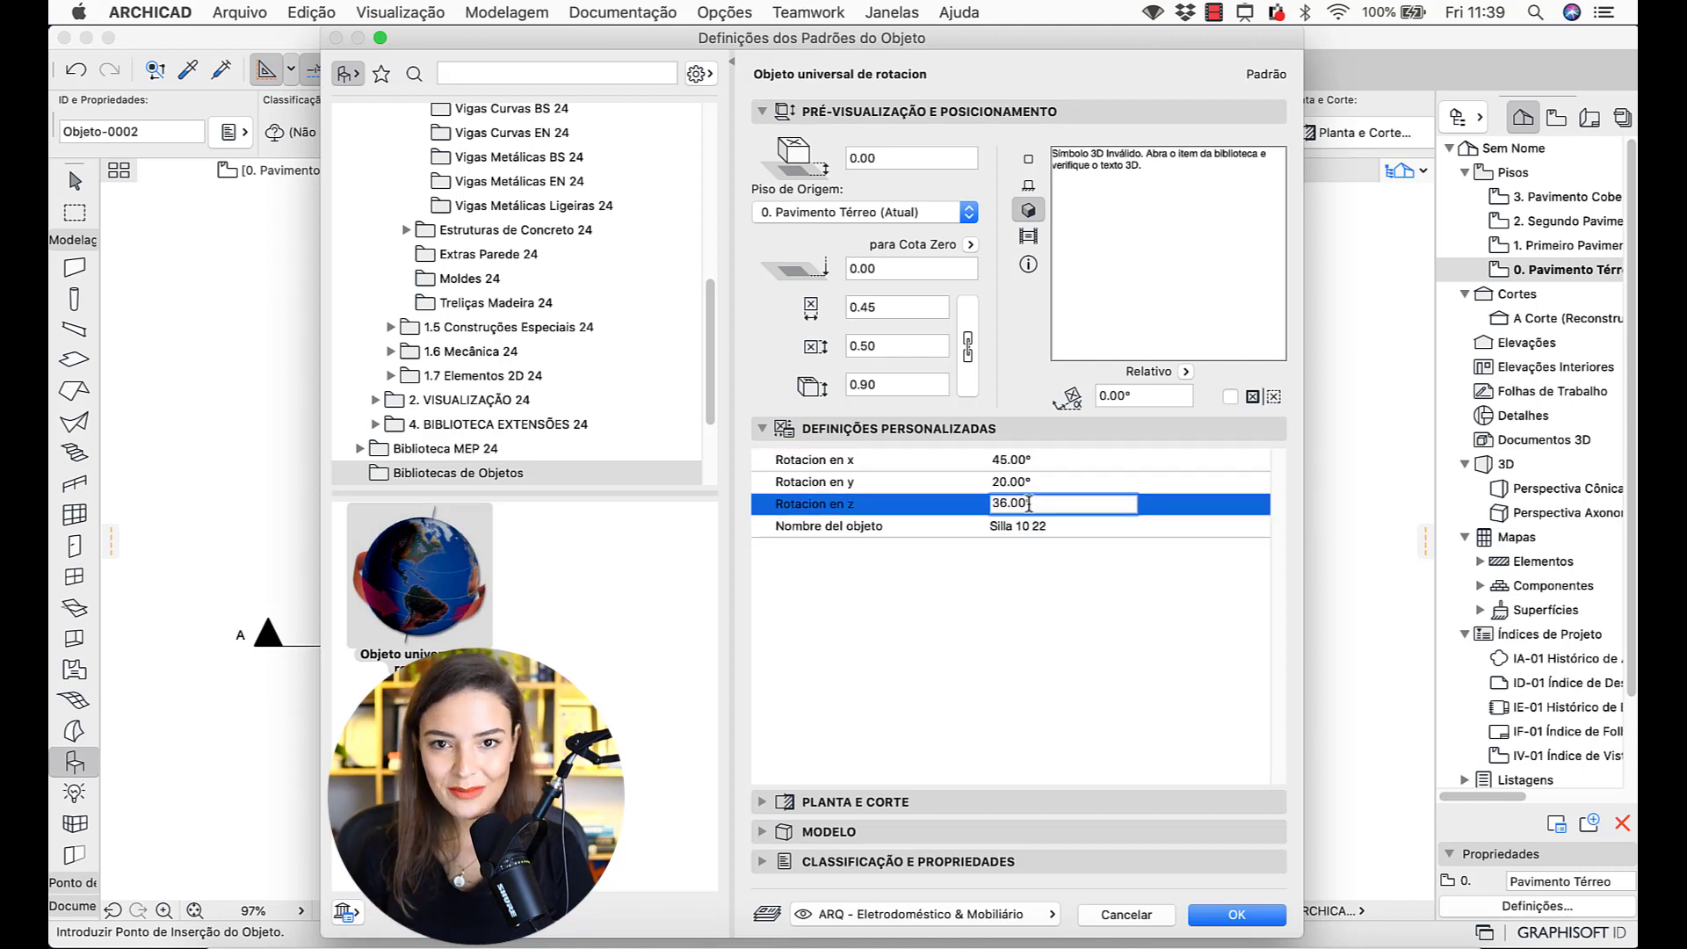
- Select Estrutura Espacial de Suporte 24 in the Estruturas Metálicas 24 library and look through its dimension and representation settings
{"action": "scroll", "coordinate": [549, 330], "scroll_direction": "up", "scroll_amount": 5}
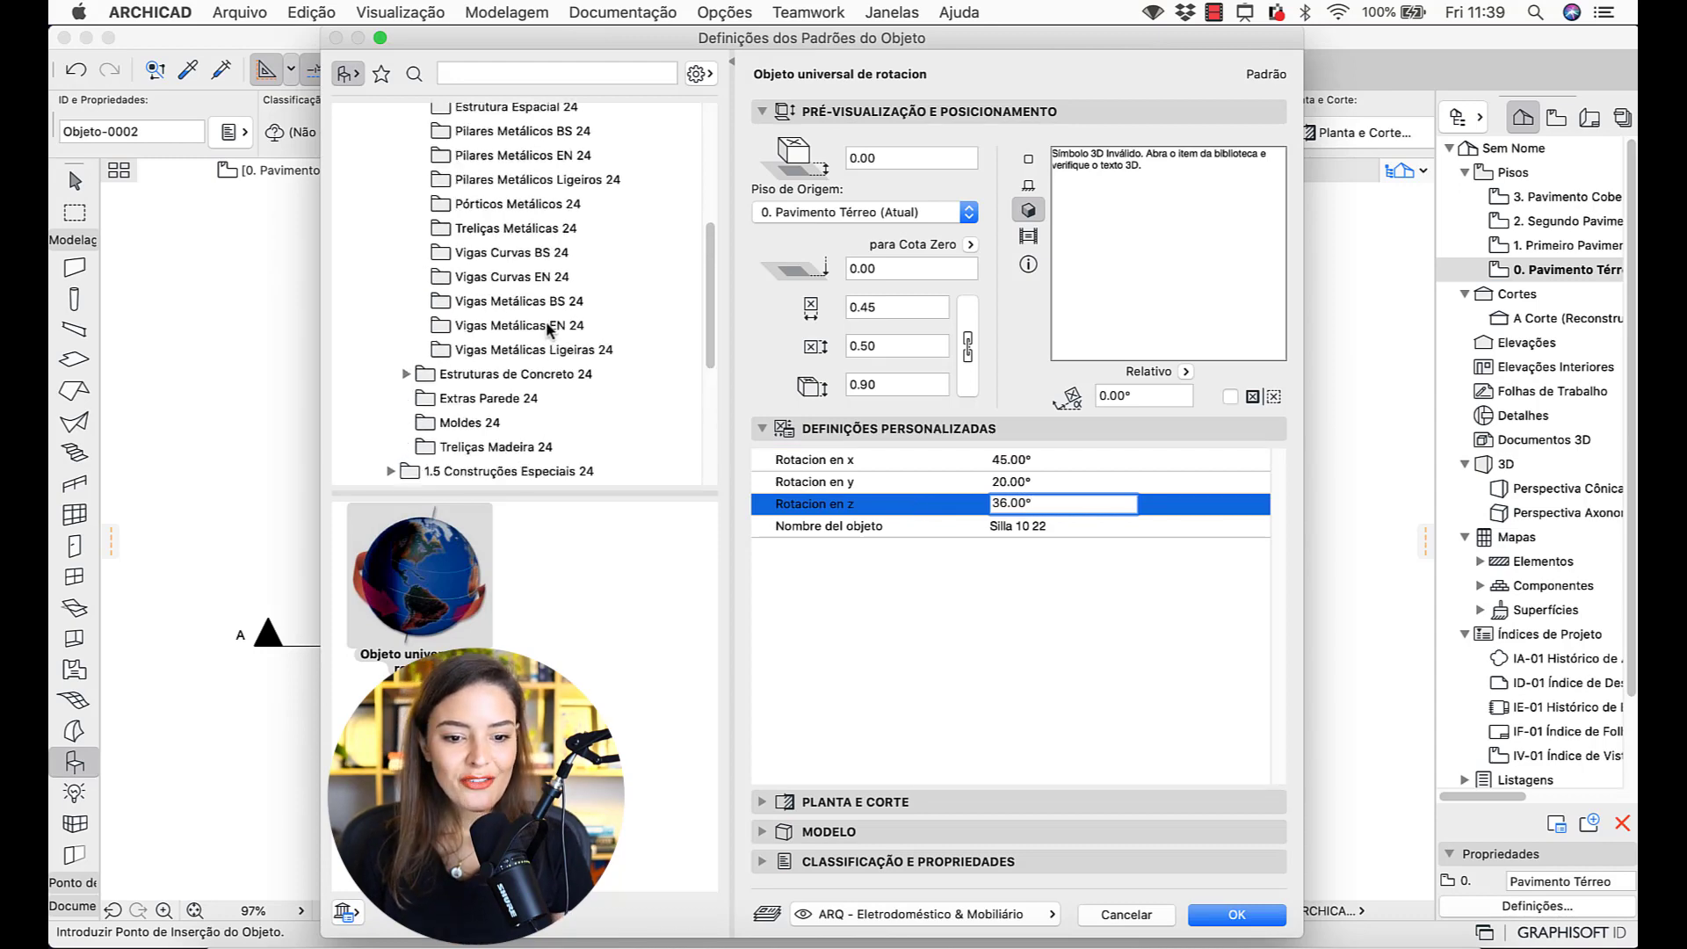
{"action": "scroll", "coordinate": [549, 330], "scroll_direction": "up", "scroll_amount": 3}
{"action": "mouse_move", "coordinate": [713, 264]}
{"action": "left_mouse_down"}
{"action": "mouse_move", "coordinate": [714, 169]}
{"action": "mouse_move", "coordinate": [713, 261]}
{"action": "left_mouse_up"}
{"action": "left_click", "coordinate": [506, 141]}
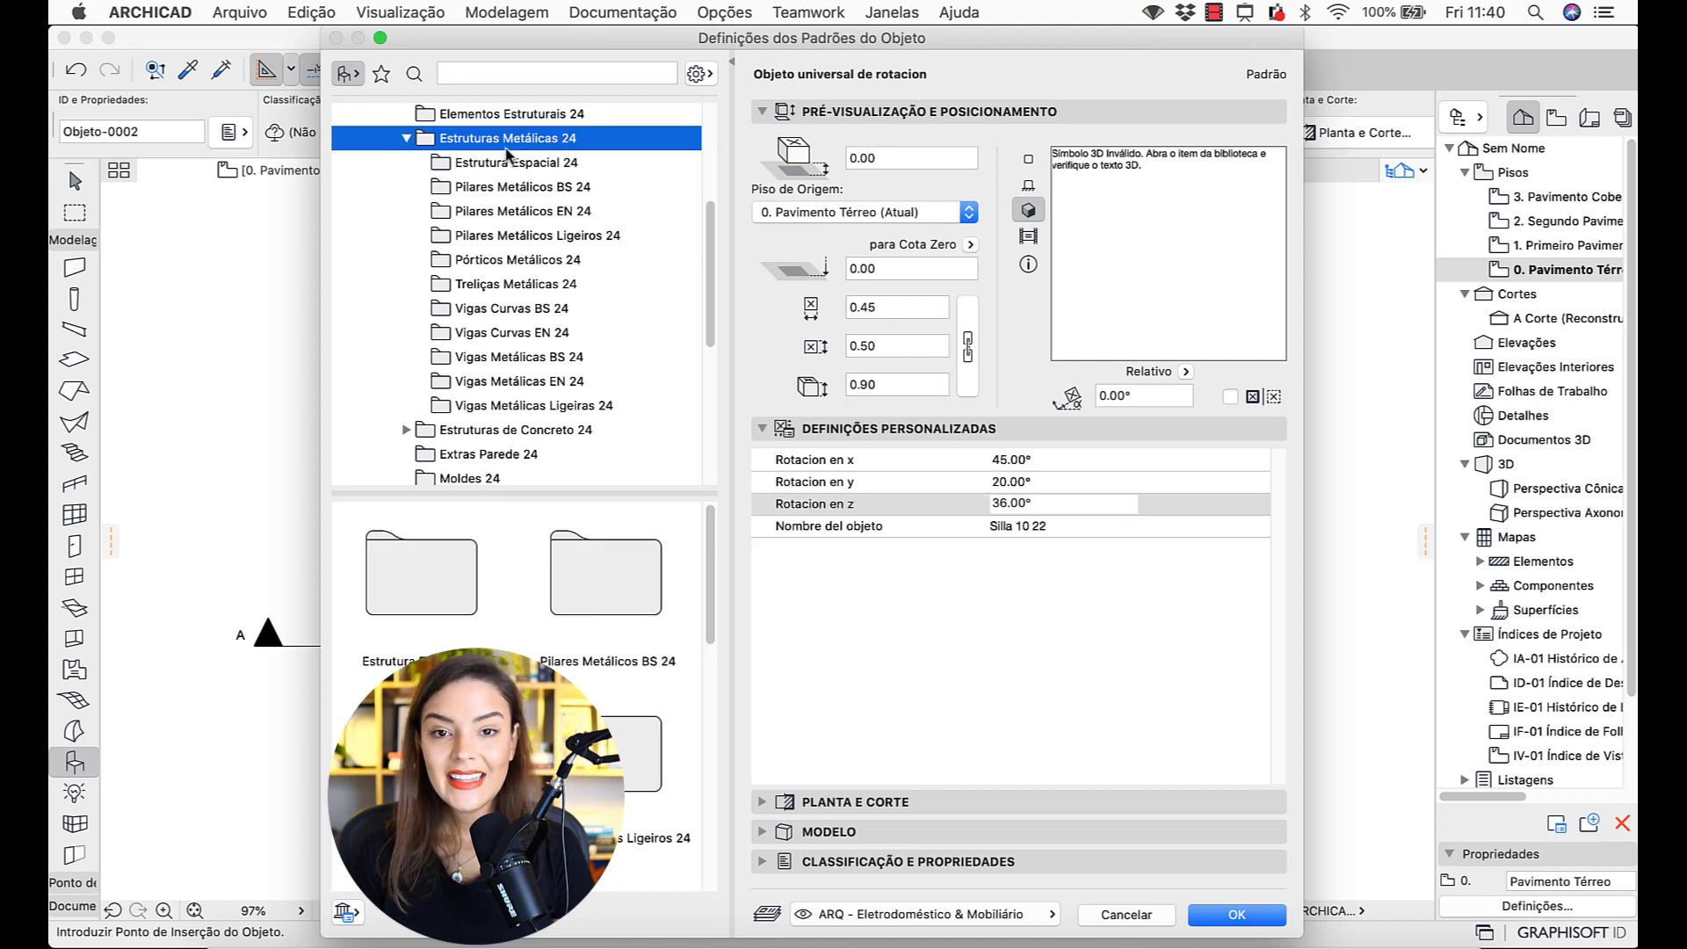
{"action": "left_click", "coordinate": [492, 165]}
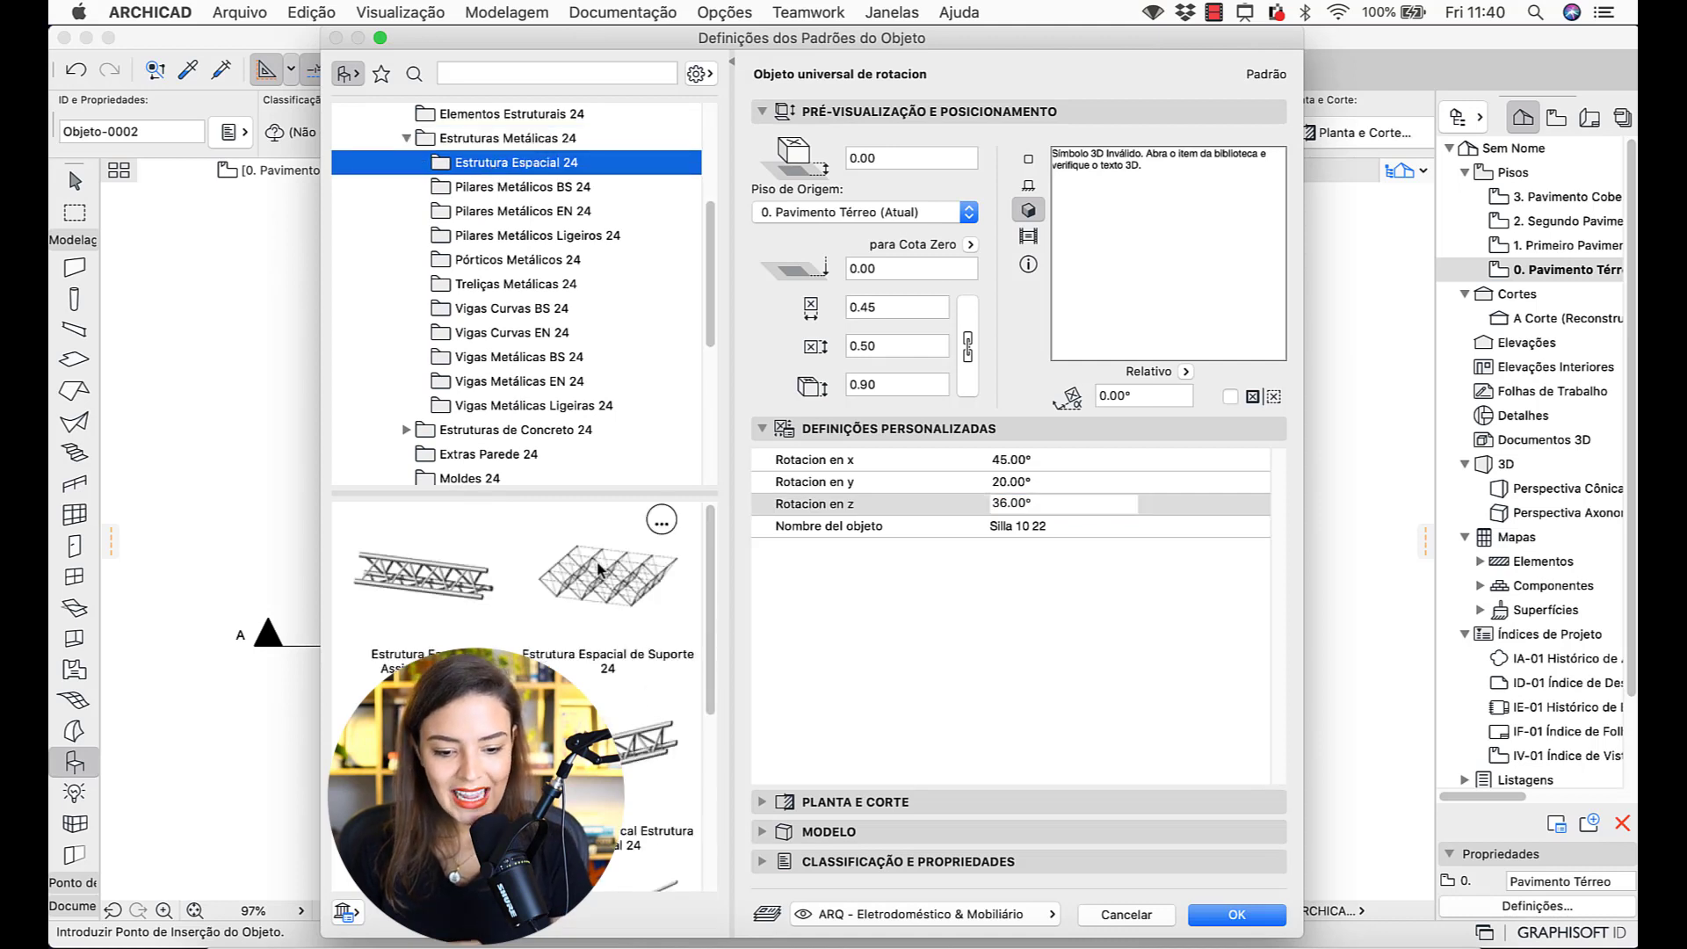
{"action": "left_click", "coordinate": [611, 594]}
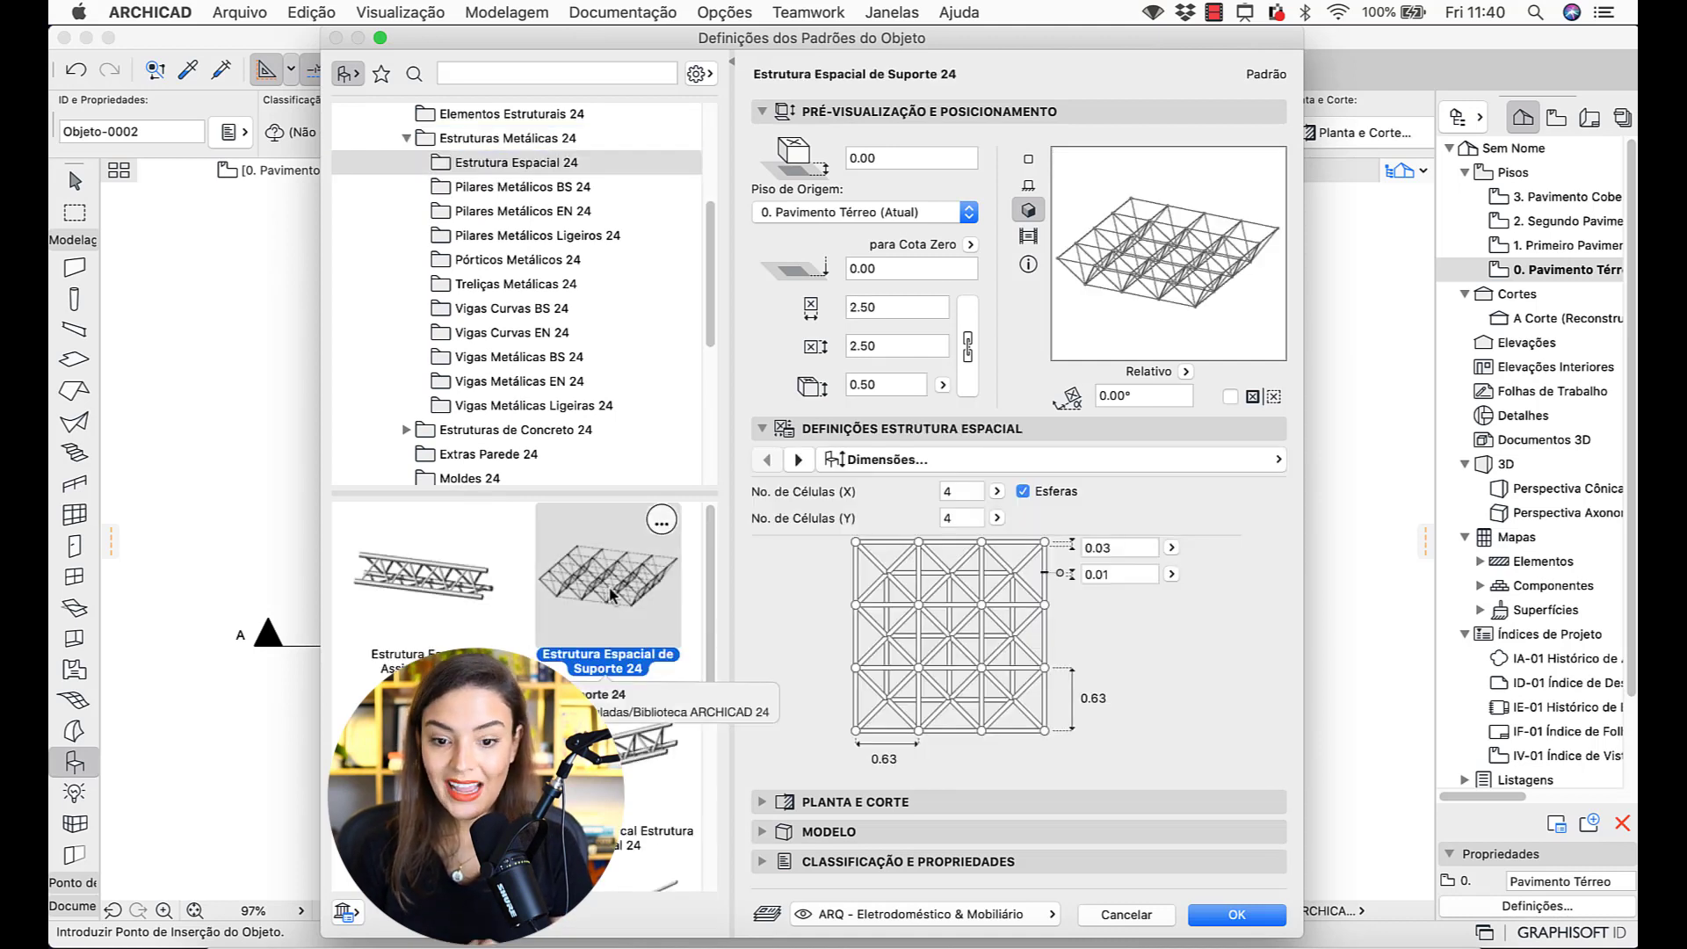
{"action": "left_click", "coordinate": [798, 462]}
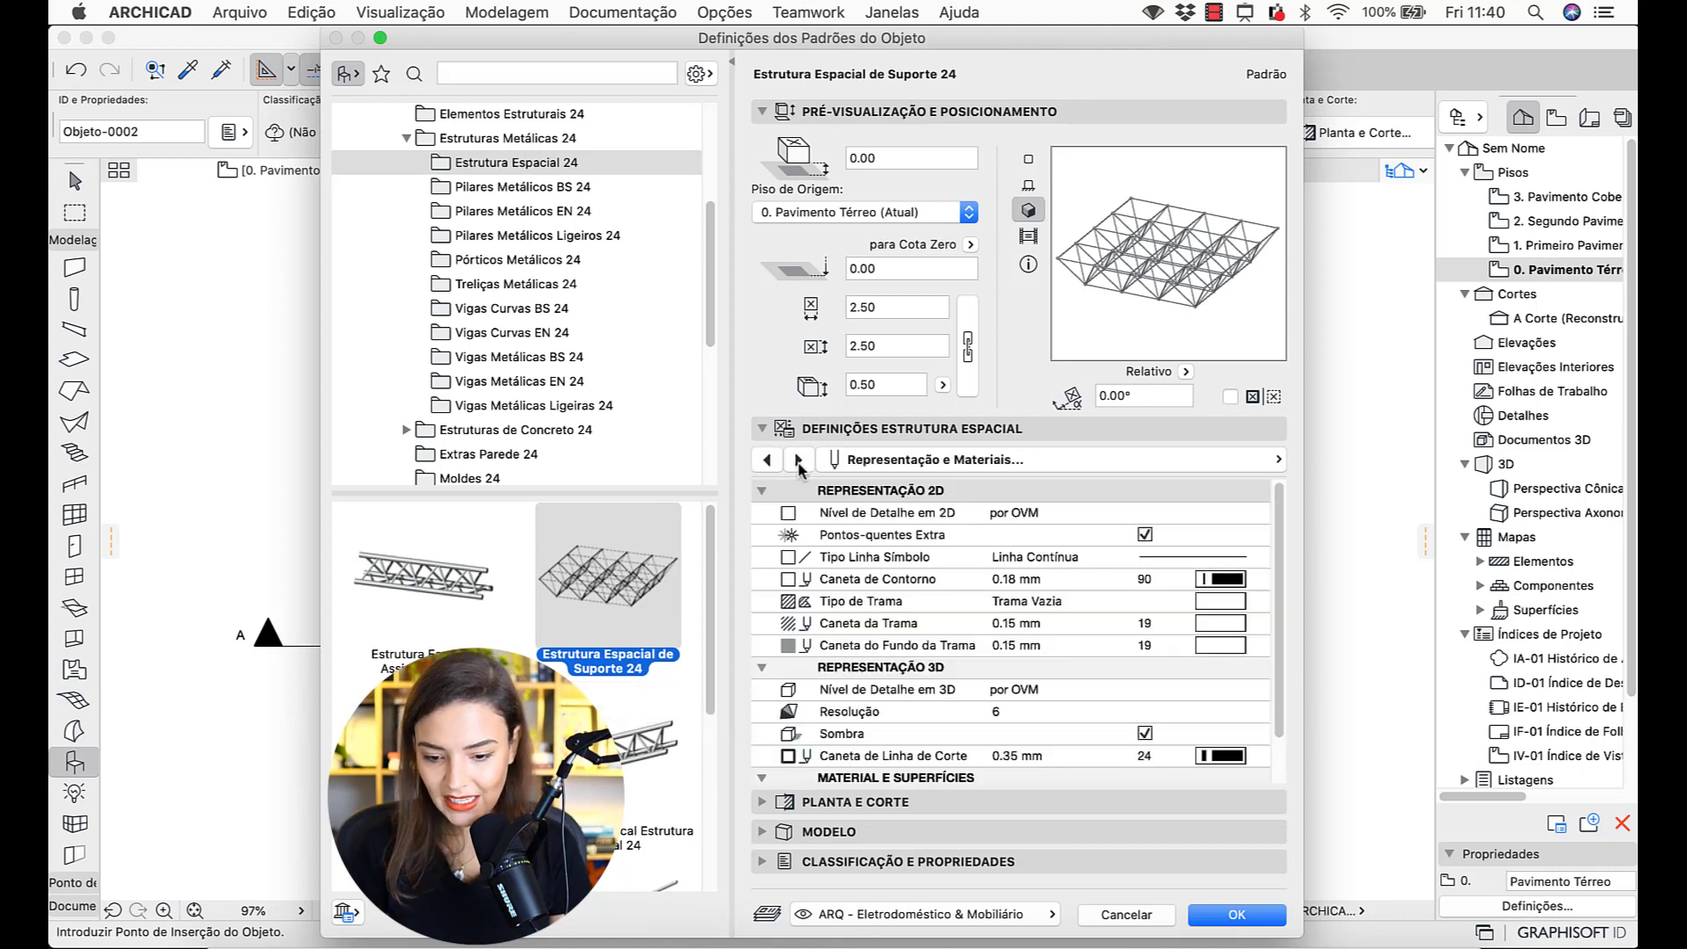
{"action": "left_click", "coordinate": [772, 462]}
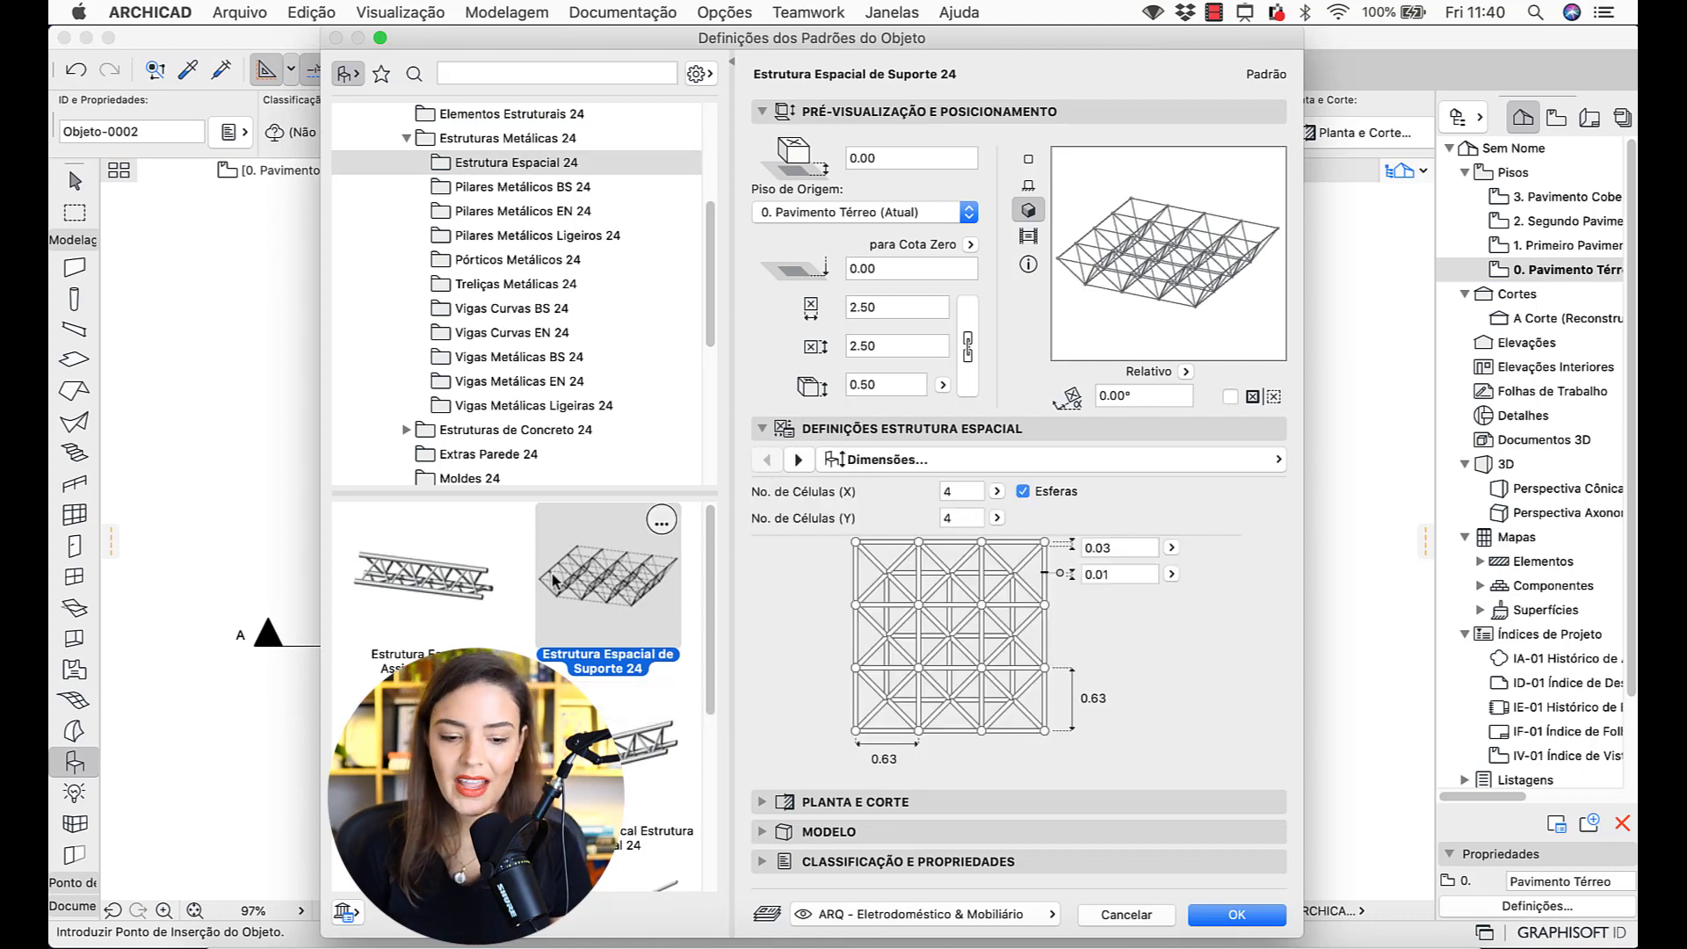
- Select Estrutura Espacial Assimétrica 24 and set its inclination angle to 45°
{"action": "left_click", "coordinate": [426, 595]}
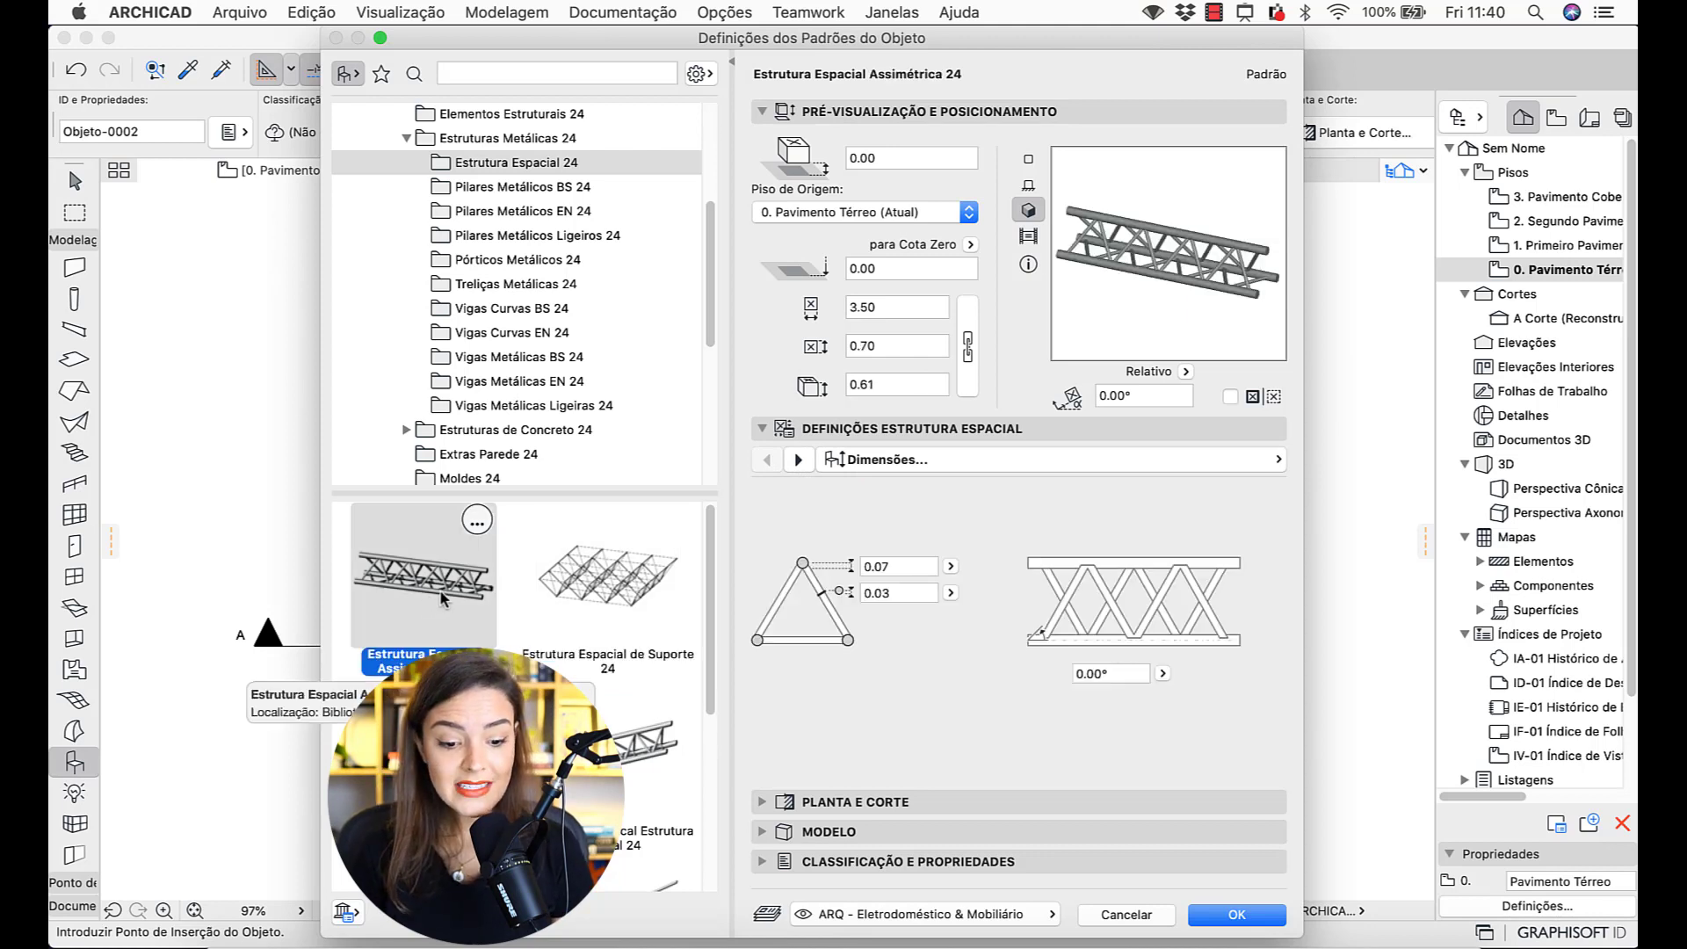
{"action": "left_click", "coordinate": [1114, 674]}
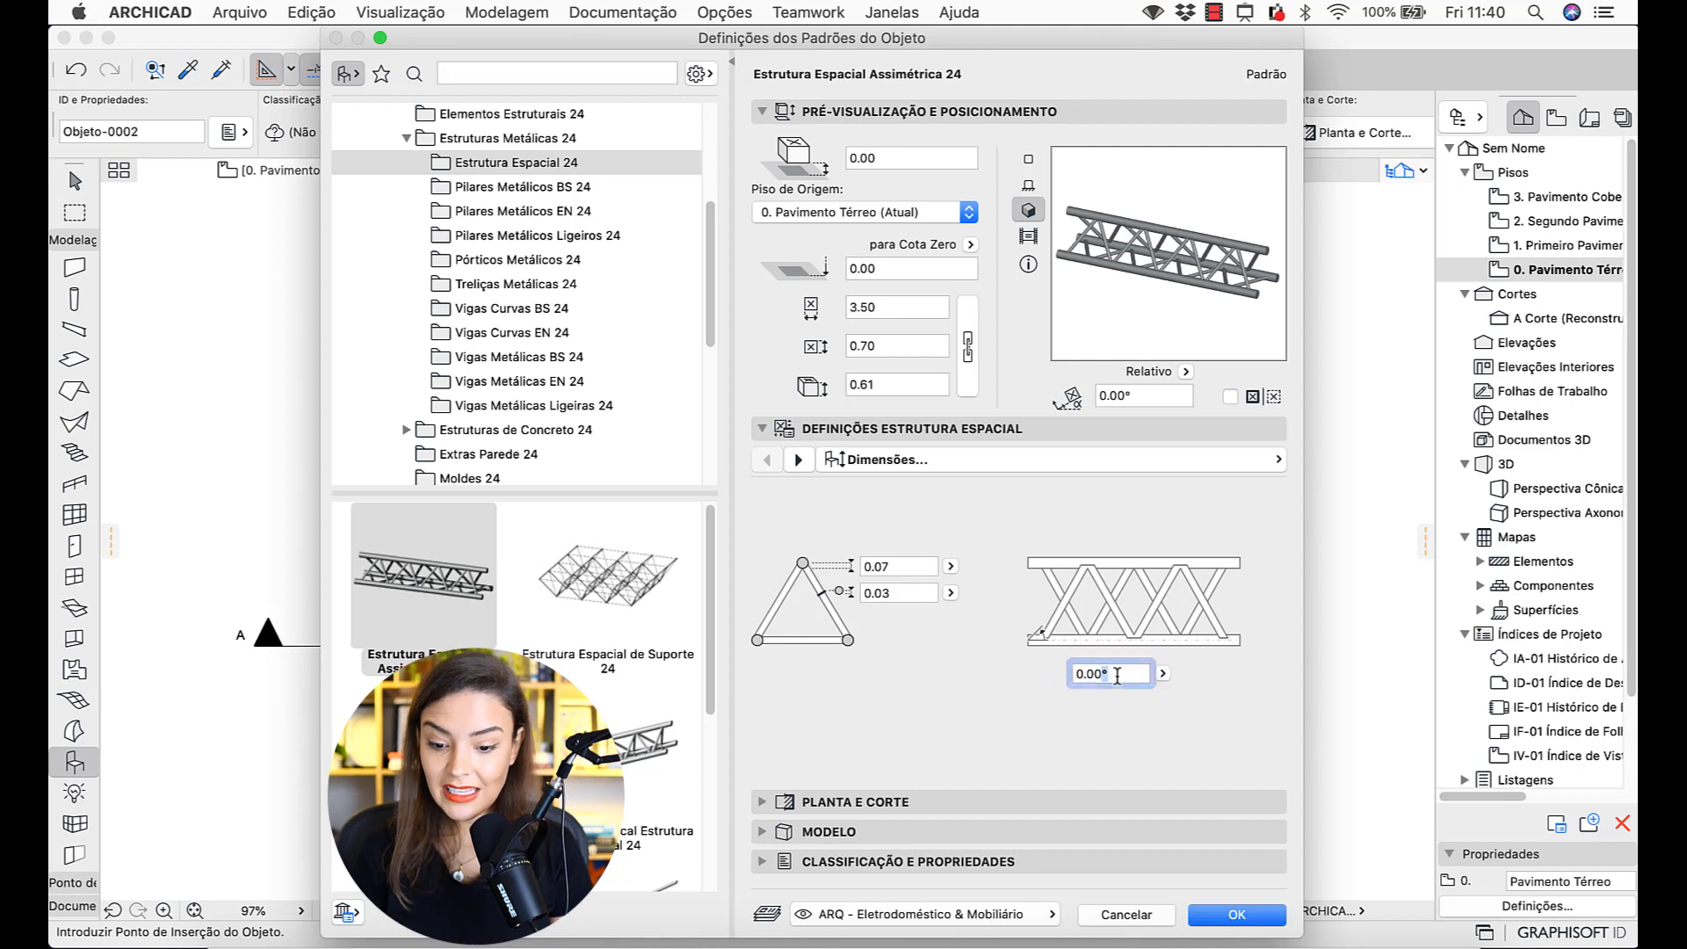
{"action": "type", "text": "45"}
{"action": "key", "text": "Return"}
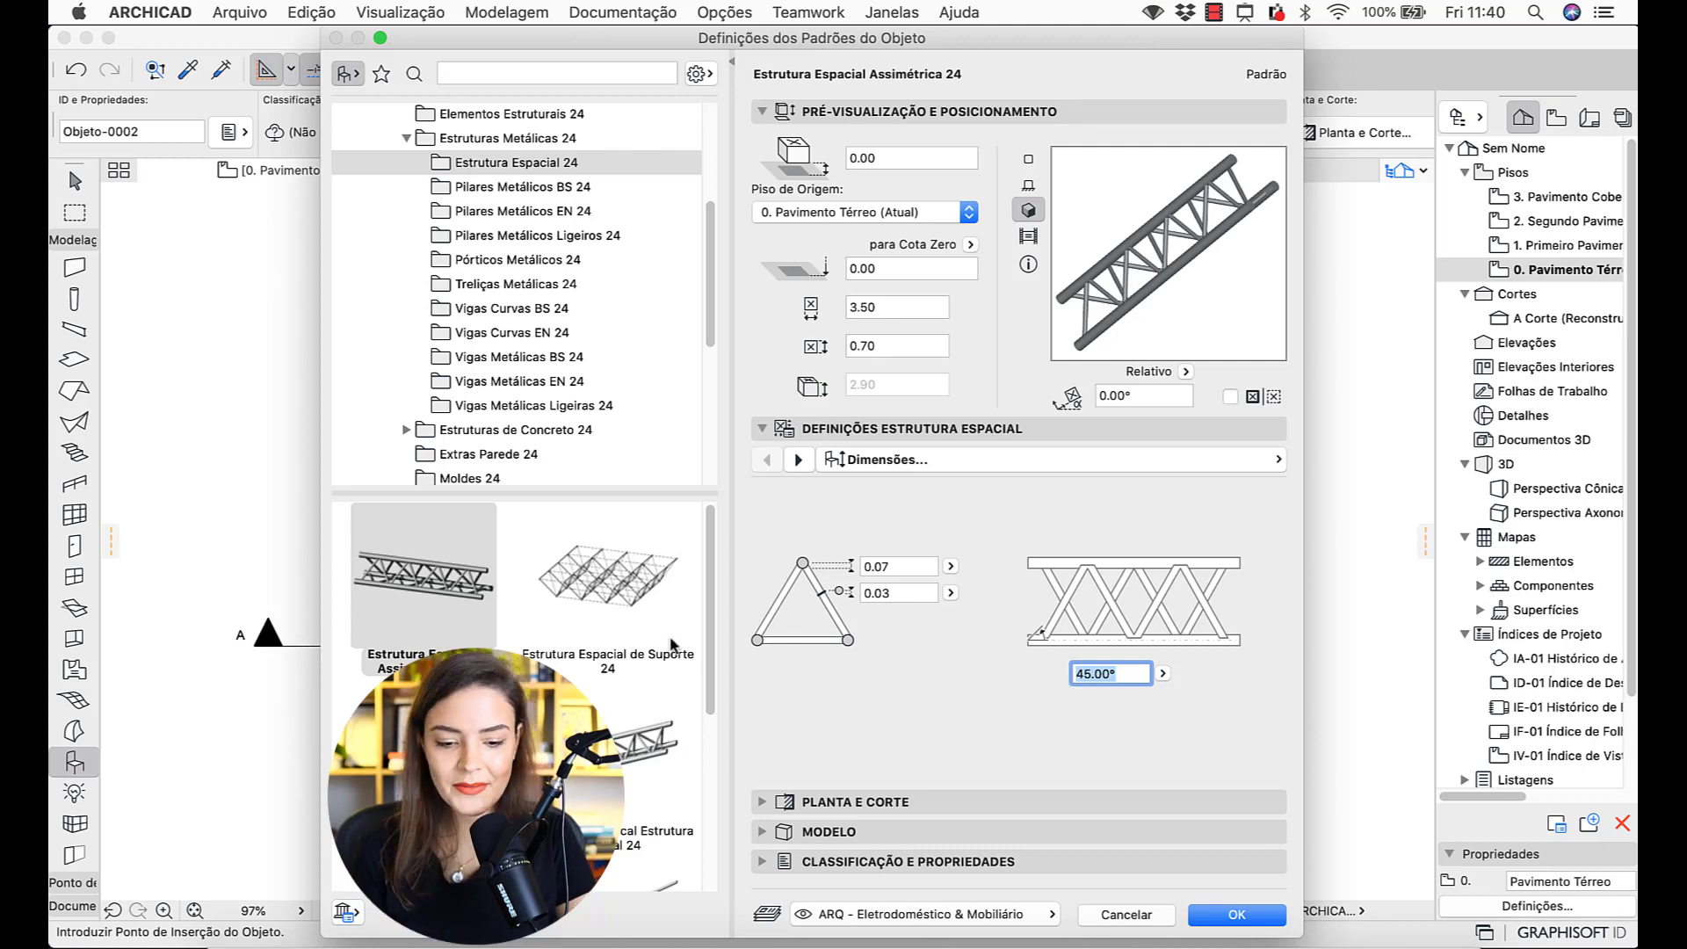
- Select Estrutura Espacial de Suporte 24 and copy its full object name
{"action": "left_click", "coordinate": [607, 605]}
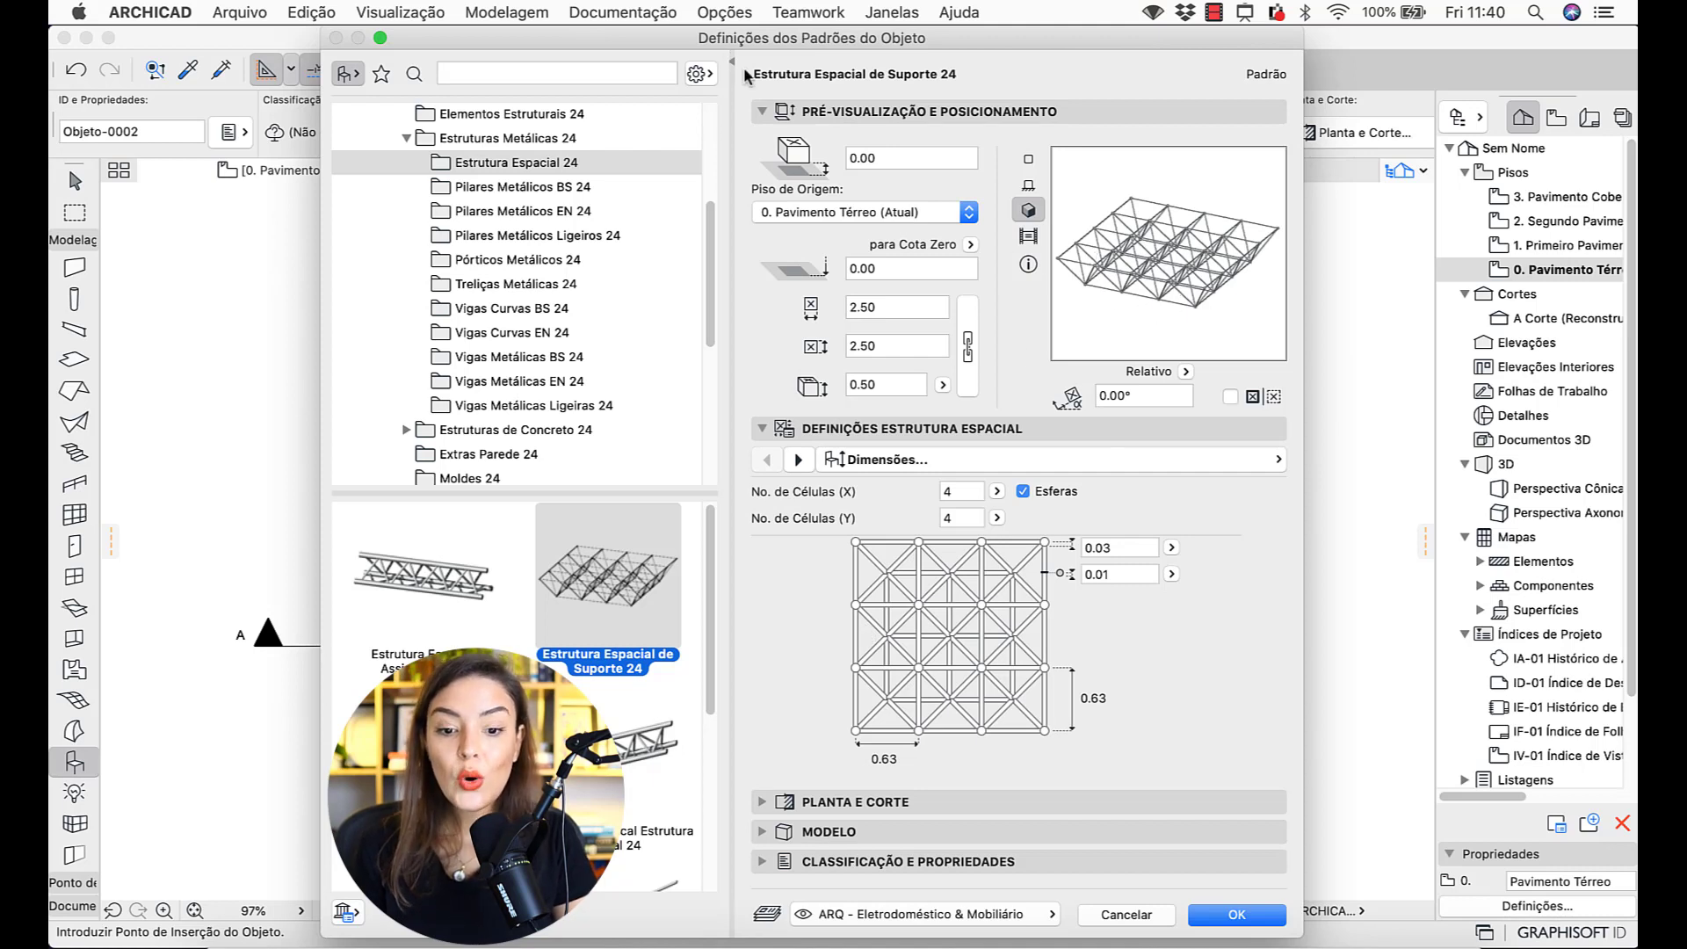
{"action": "left_click_drag", "start_coordinate": [753, 73], "coordinate": [959, 72]}
{"action": "key", "text": "super+c"}
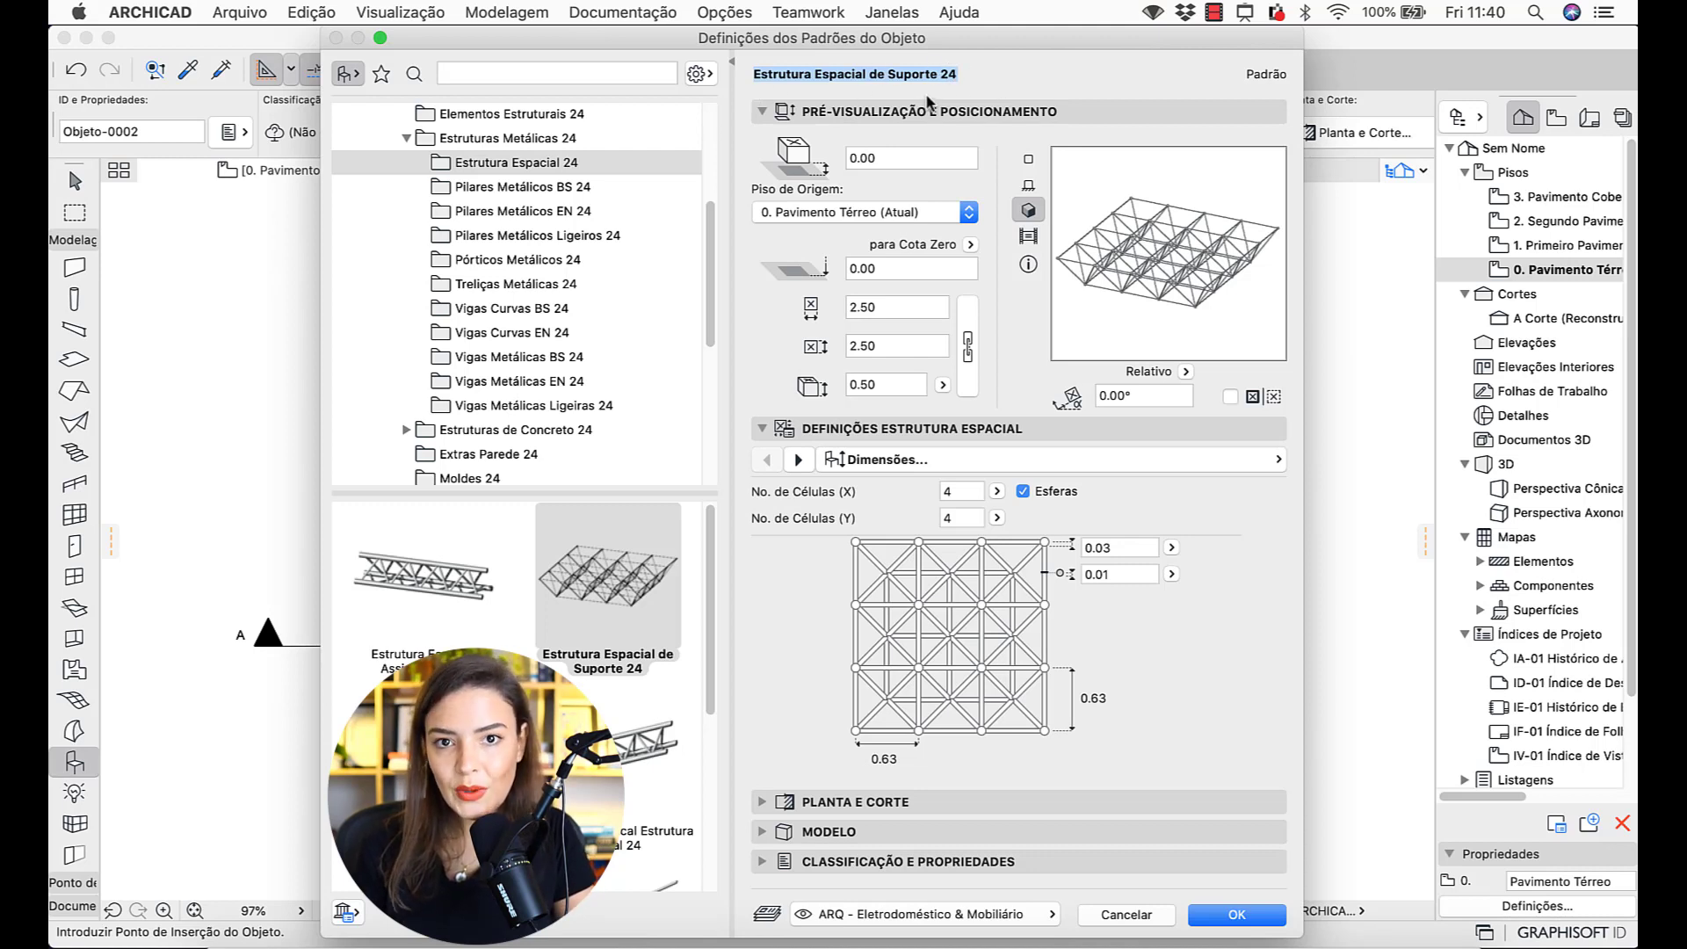
- Select Objeto universal de rotacion in Bibliotecas de Objetos and paste Estrutura Espacial de Suporte 24 as its Nombre del objeto
{"action": "scroll", "coordinate": [564, 351], "scroll_direction": "down", "scroll_amount": 5}
{"action": "scroll", "coordinate": [563, 351], "scroll_direction": "down", "scroll_amount": 1}
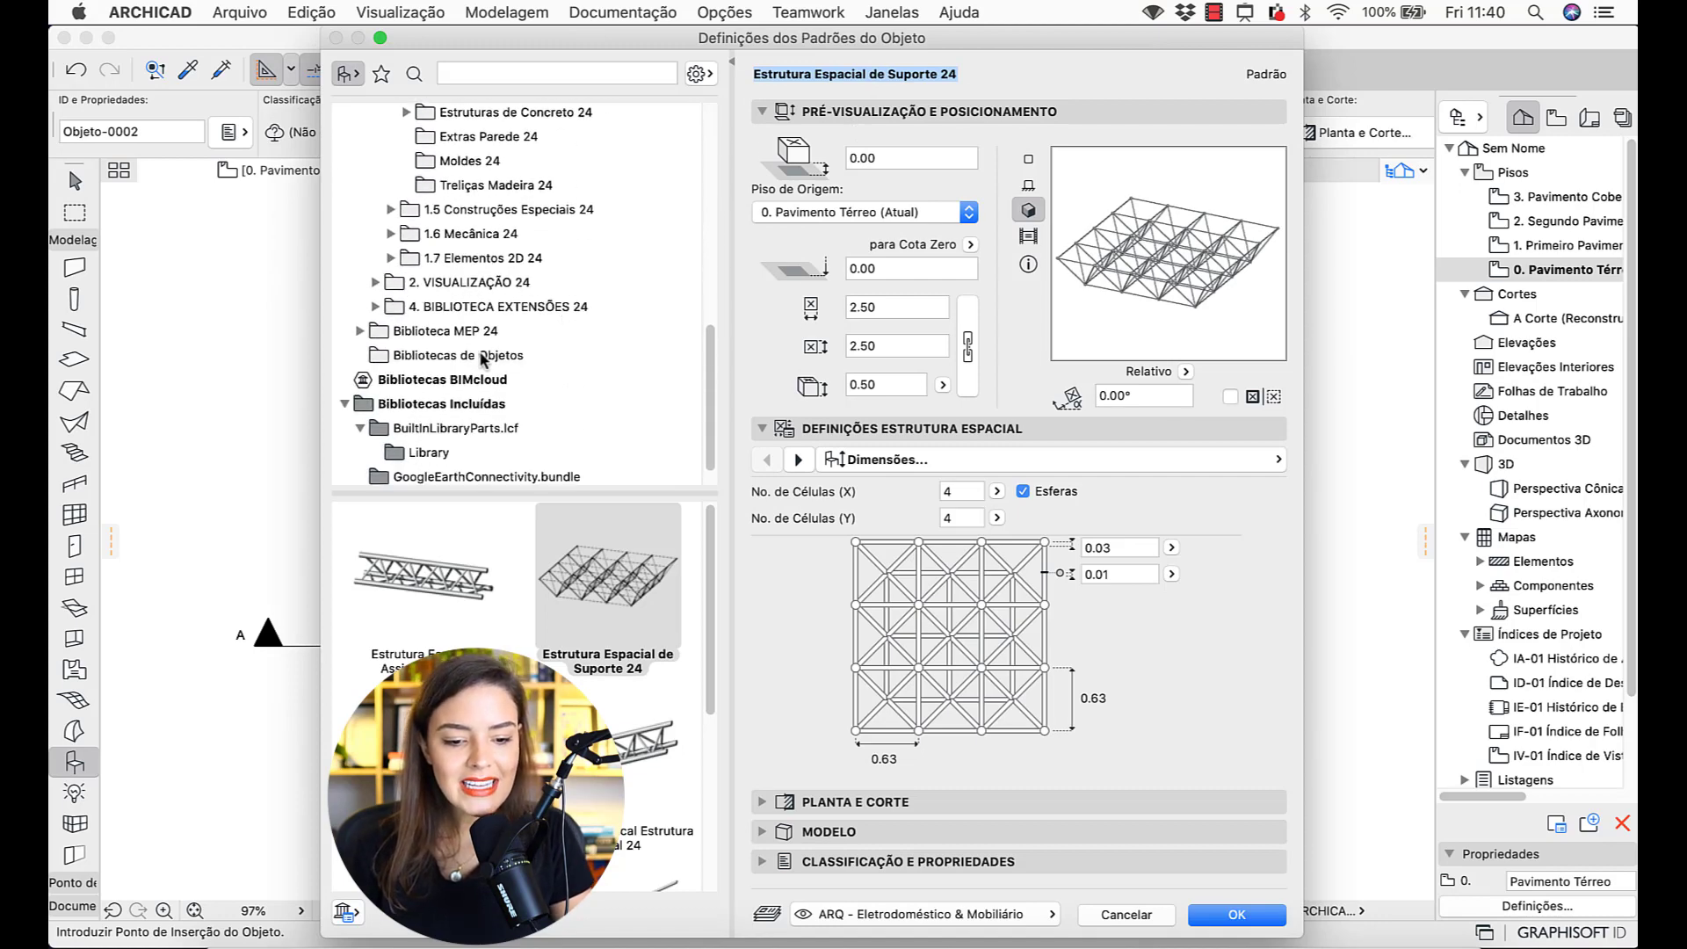
{"action": "left_click", "coordinate": [483, 356]}
{"action": "left_click", "coordinate": [436, 598]}
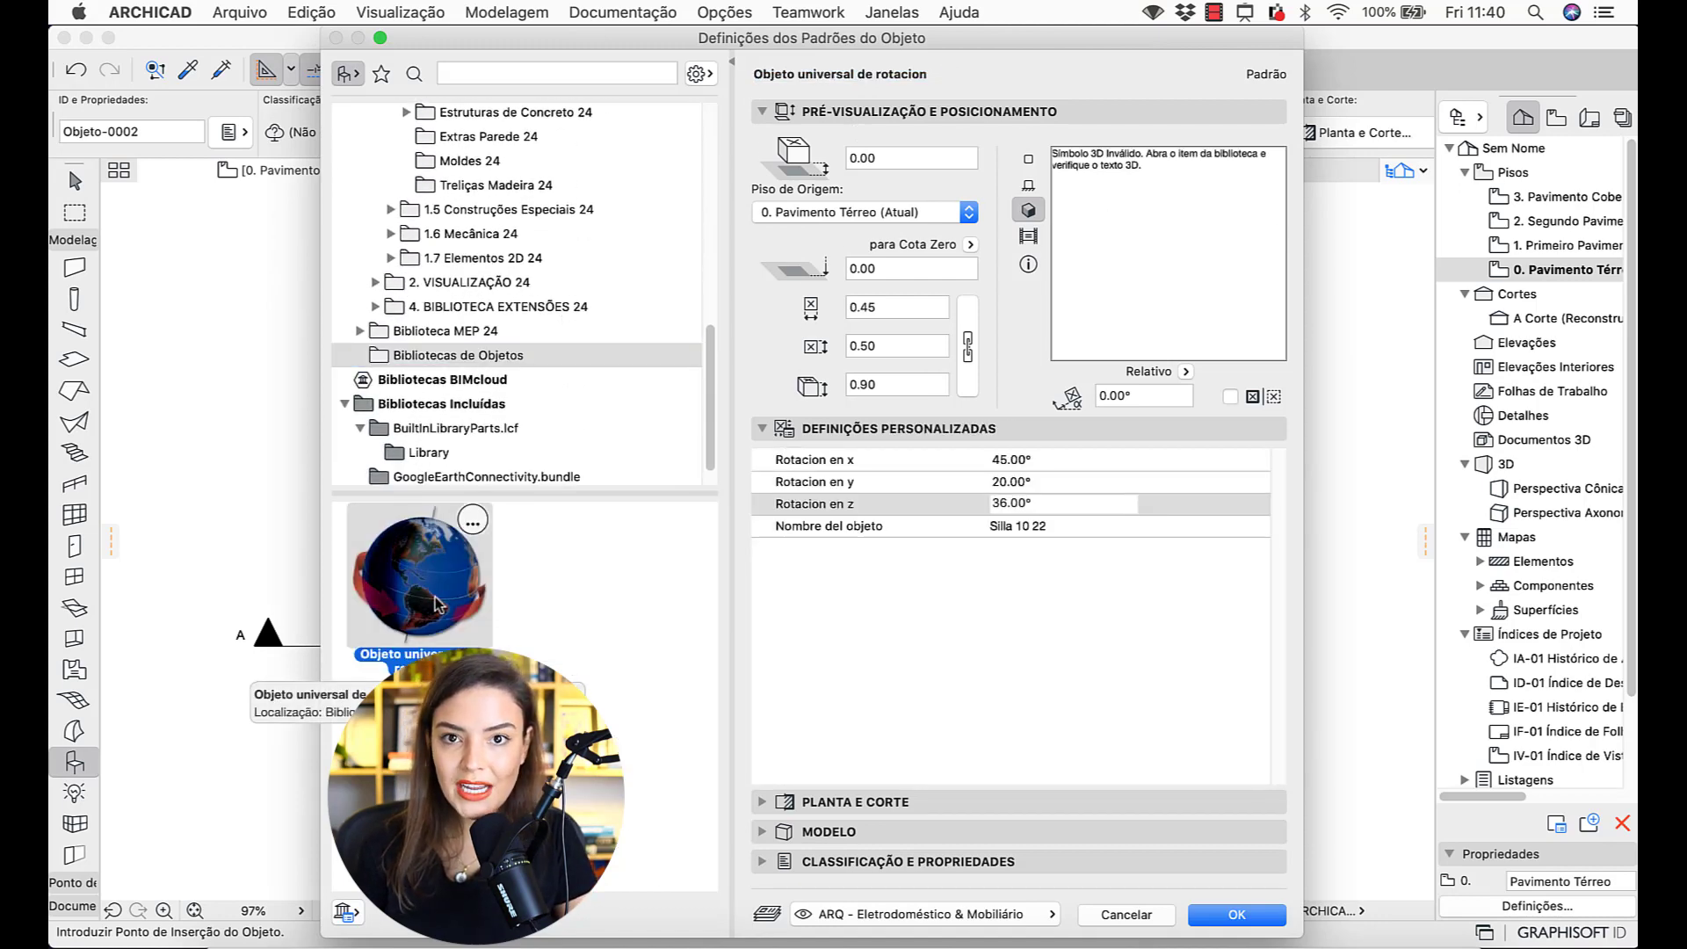
{"action": "left_click", "coordinate": [1021, 527]}
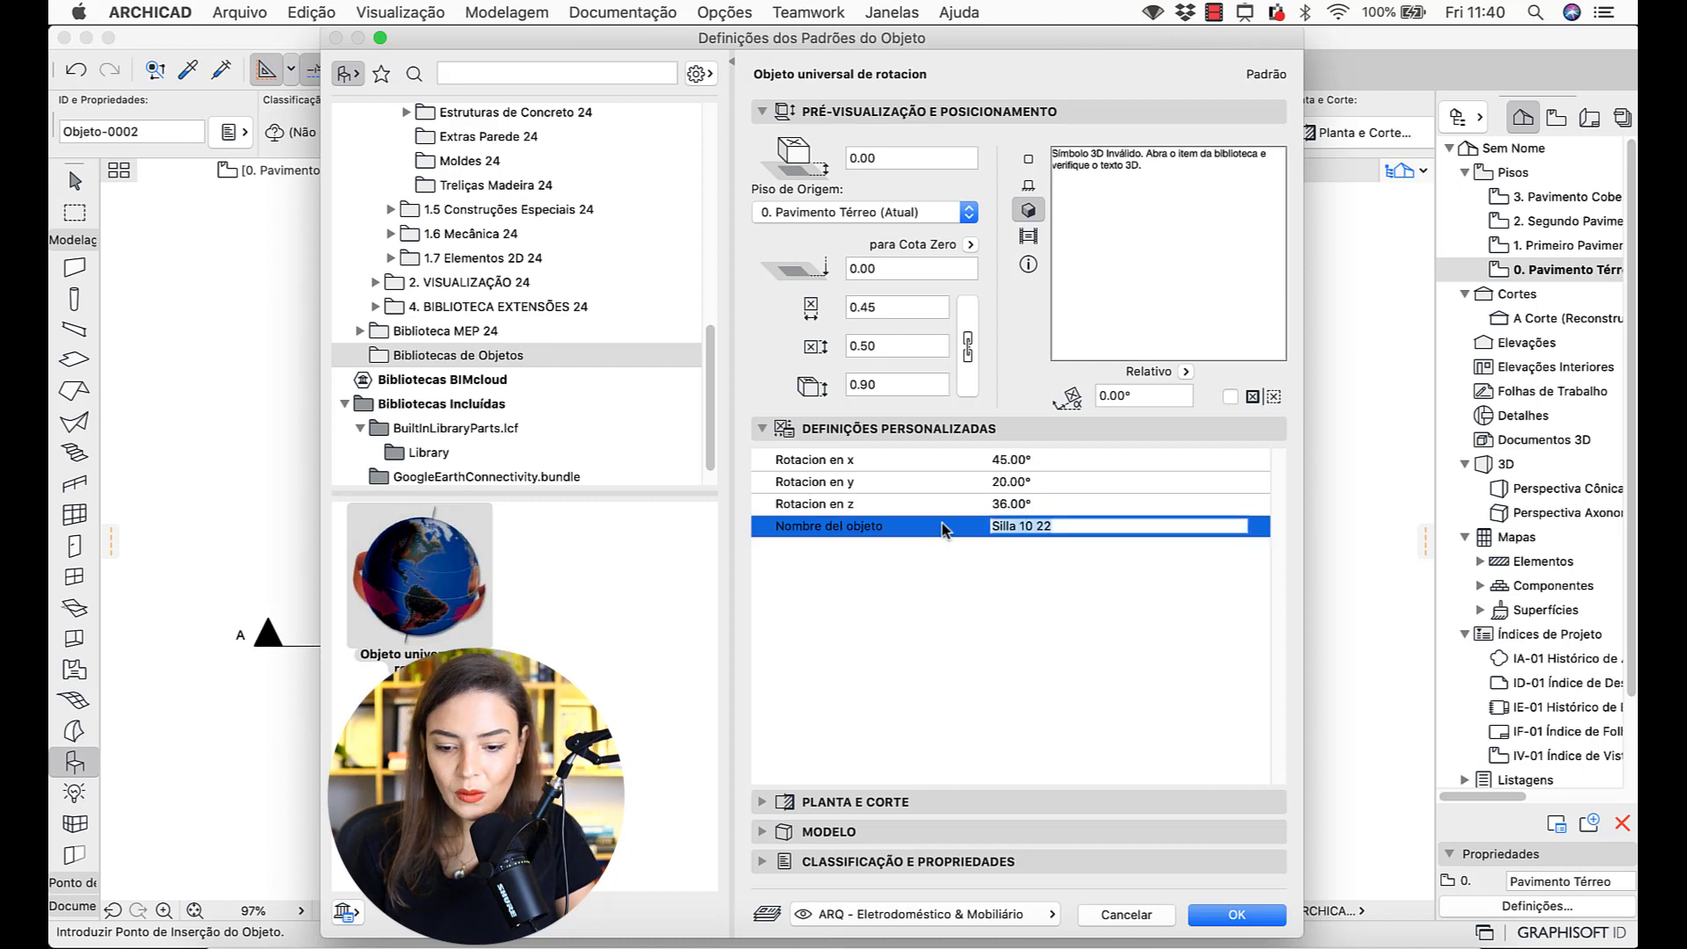
{"action": "key", "text": "super+v"}
{"action": "key", "text": "Tab"}
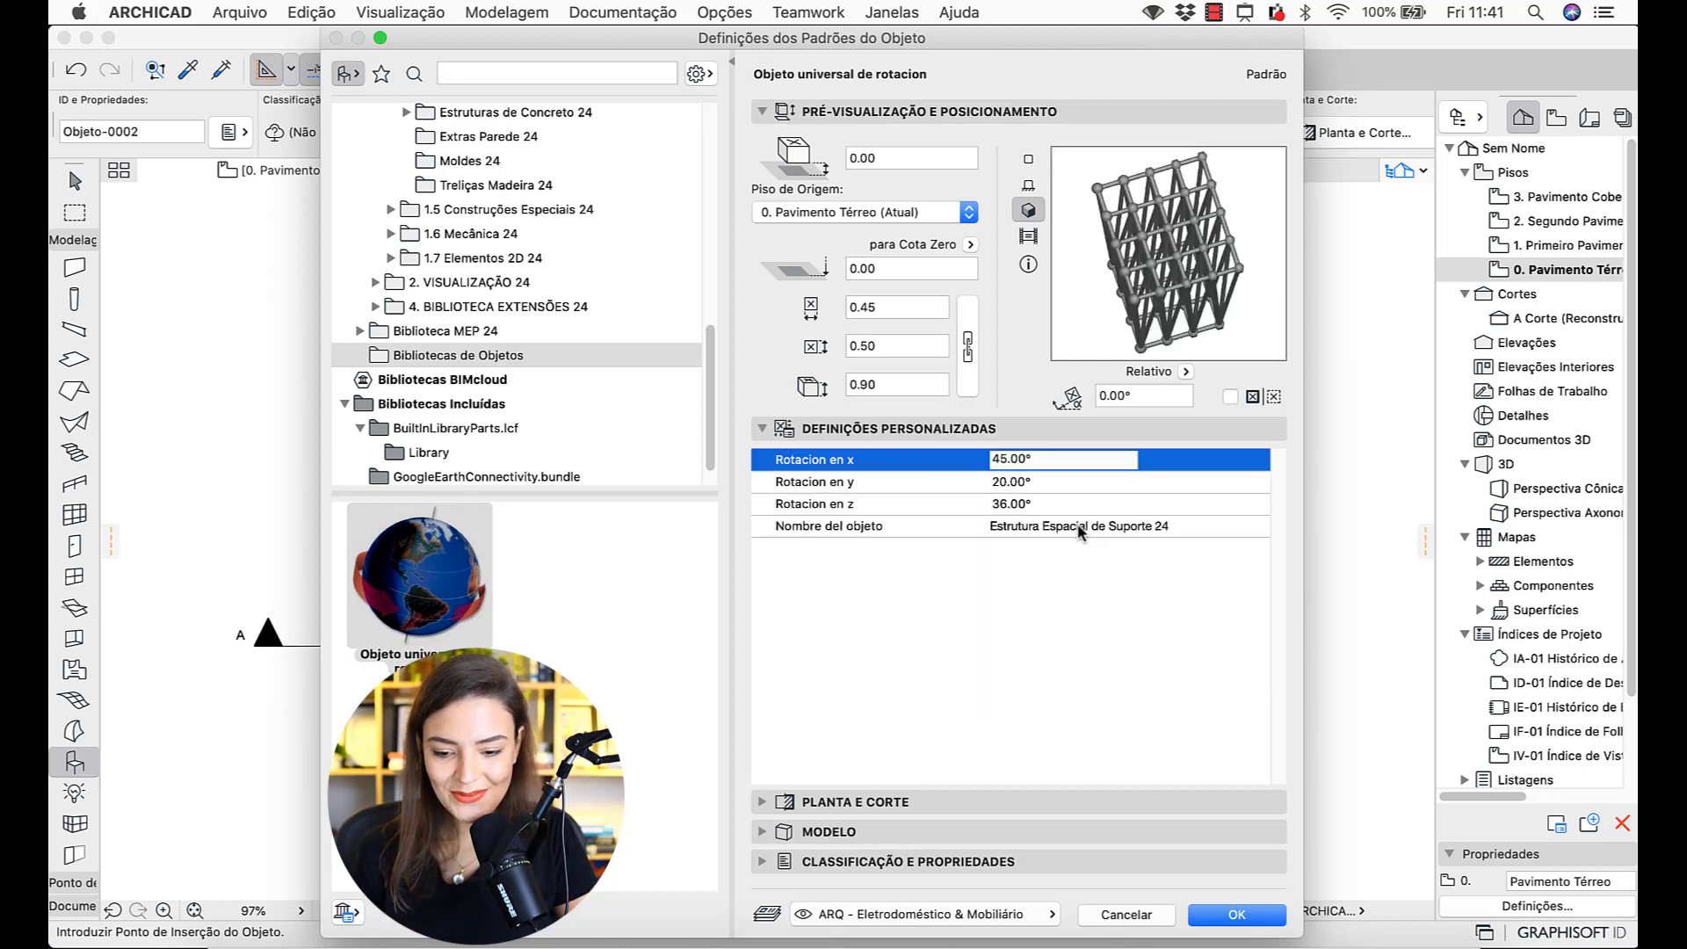
- Compare the rotated structure's plan, elevation and 3D previews
{"action": "left_click", "coordinate": [1079, 527]}
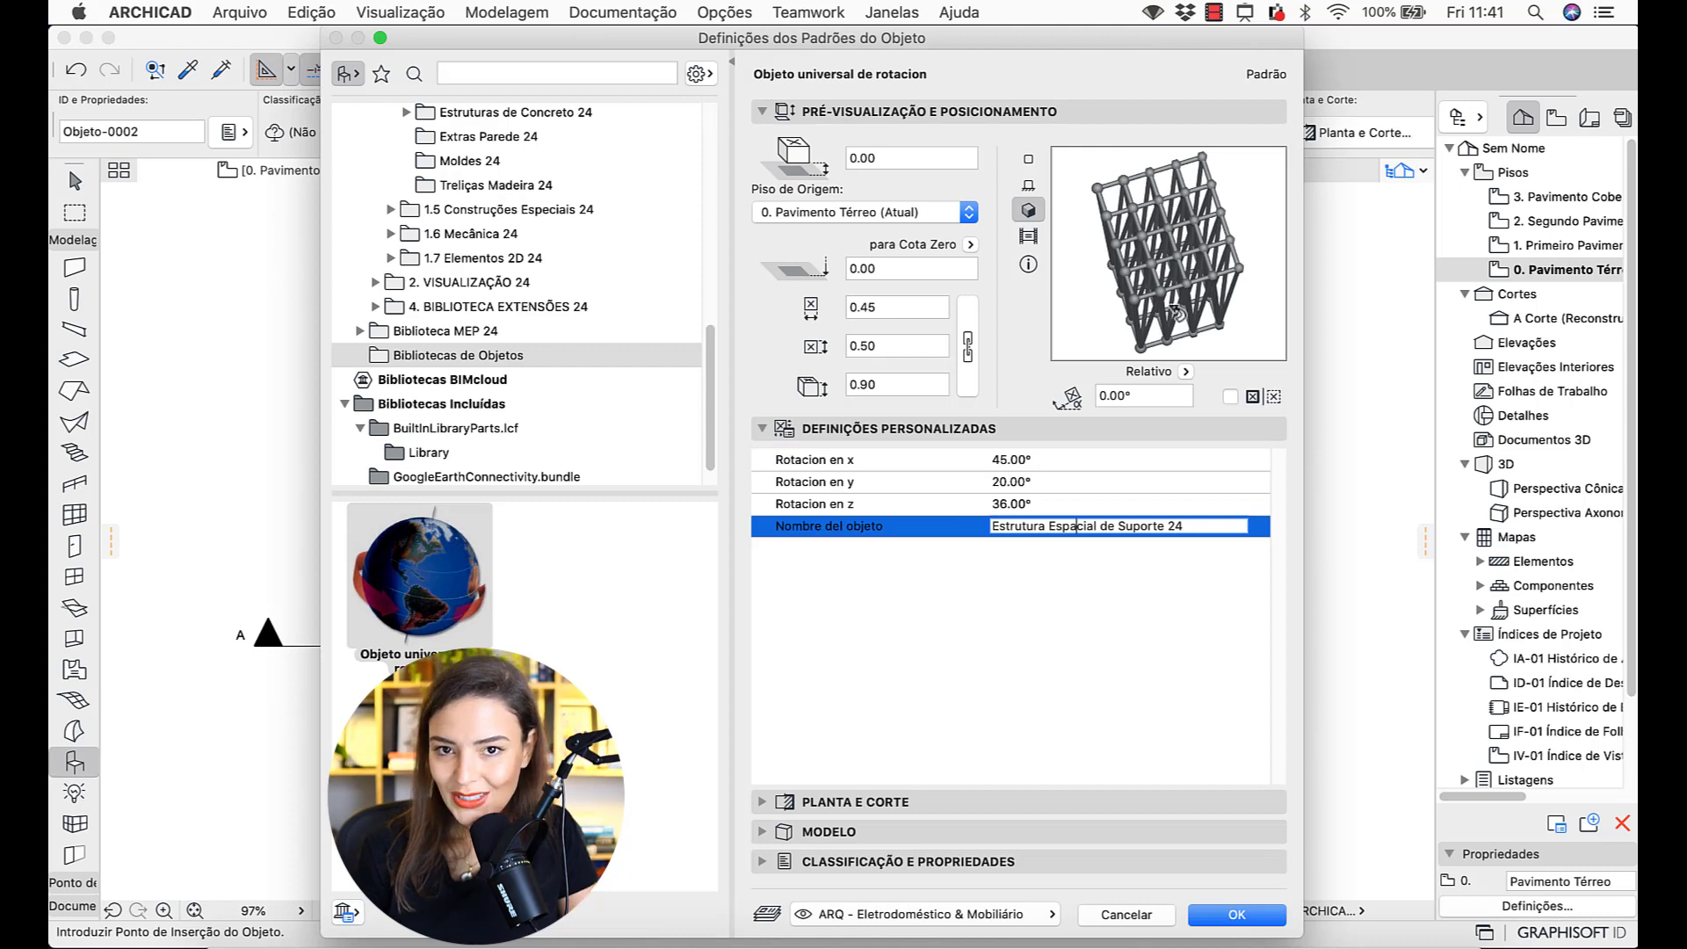
{"action": "left_click", "coordinate": [1027, 159]}
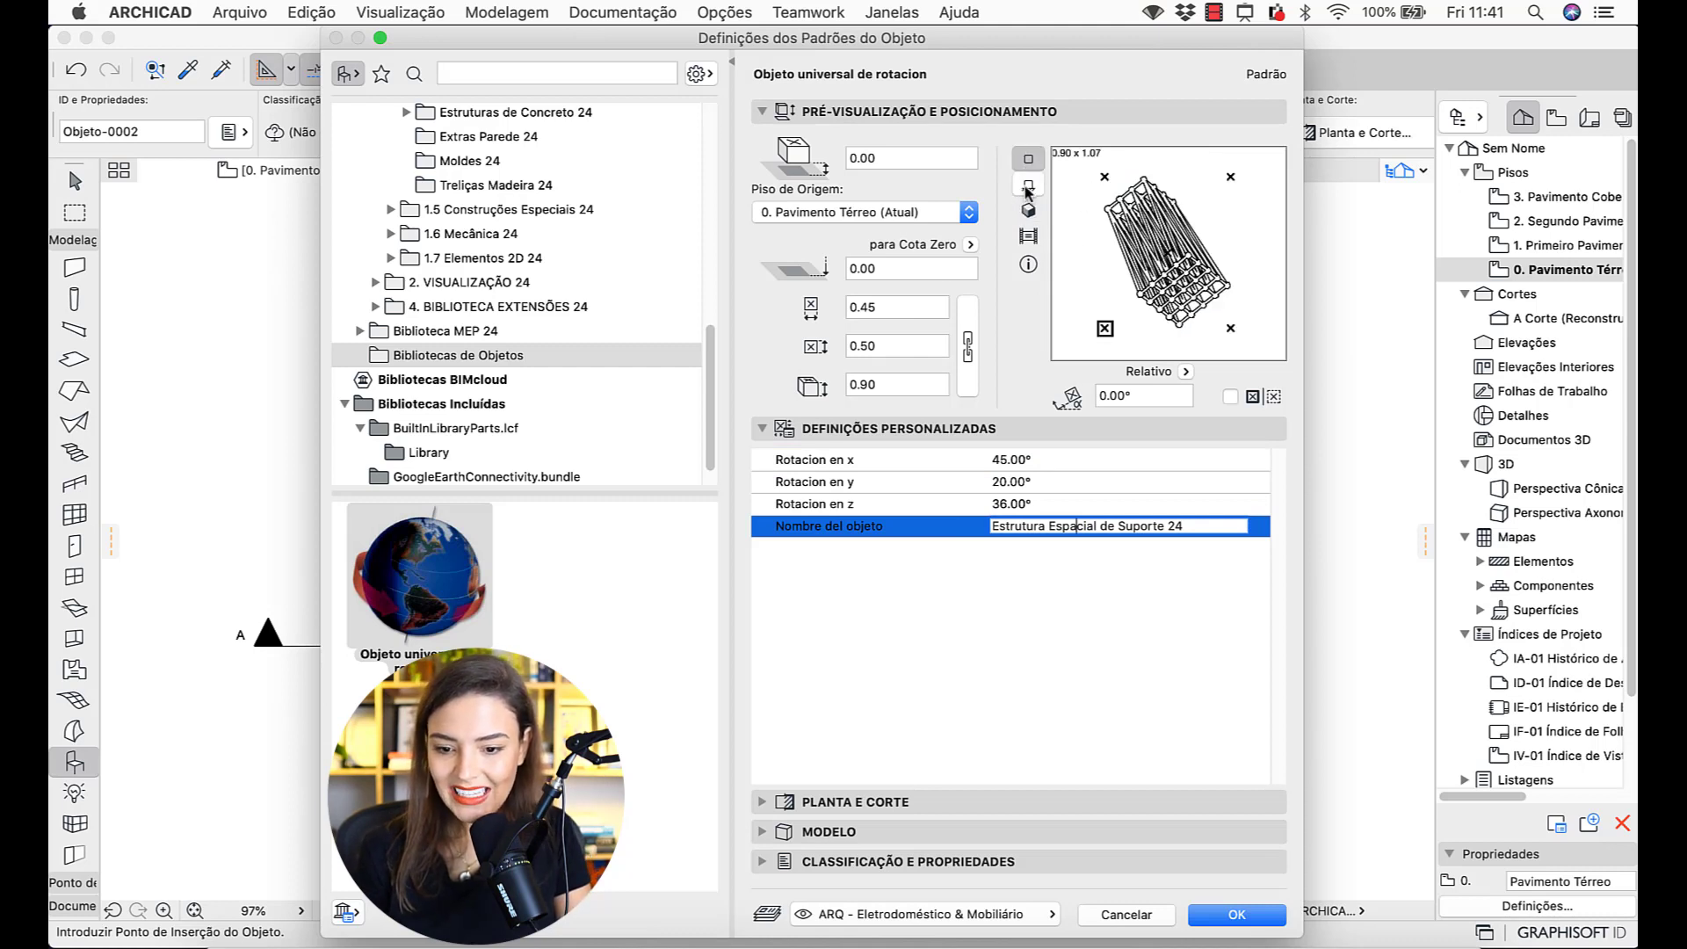
{"action": "left_click", "coordinate": [1027, 186]}
{"action": "left_click", "coordinate": [1028, 211]}
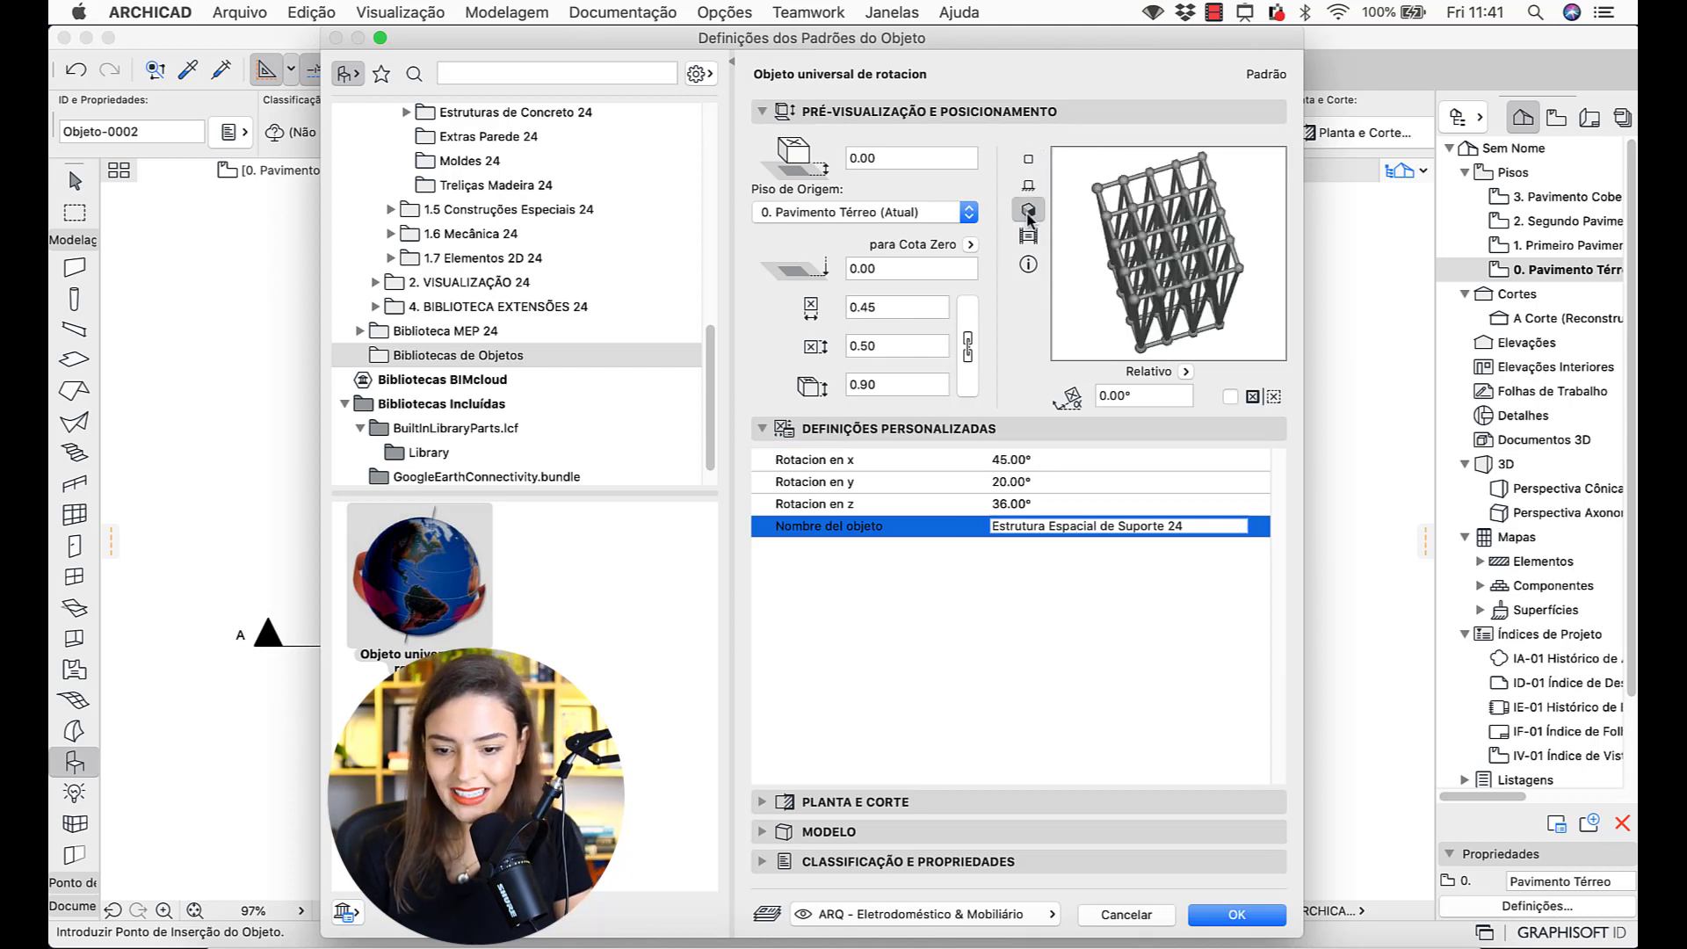
- Set both plan dimensions of the universal rotation object to 3.00 and check the preview
{"action": "left_click", "coordinate": [897, 307]}
{"action": "type", "text": "3"}
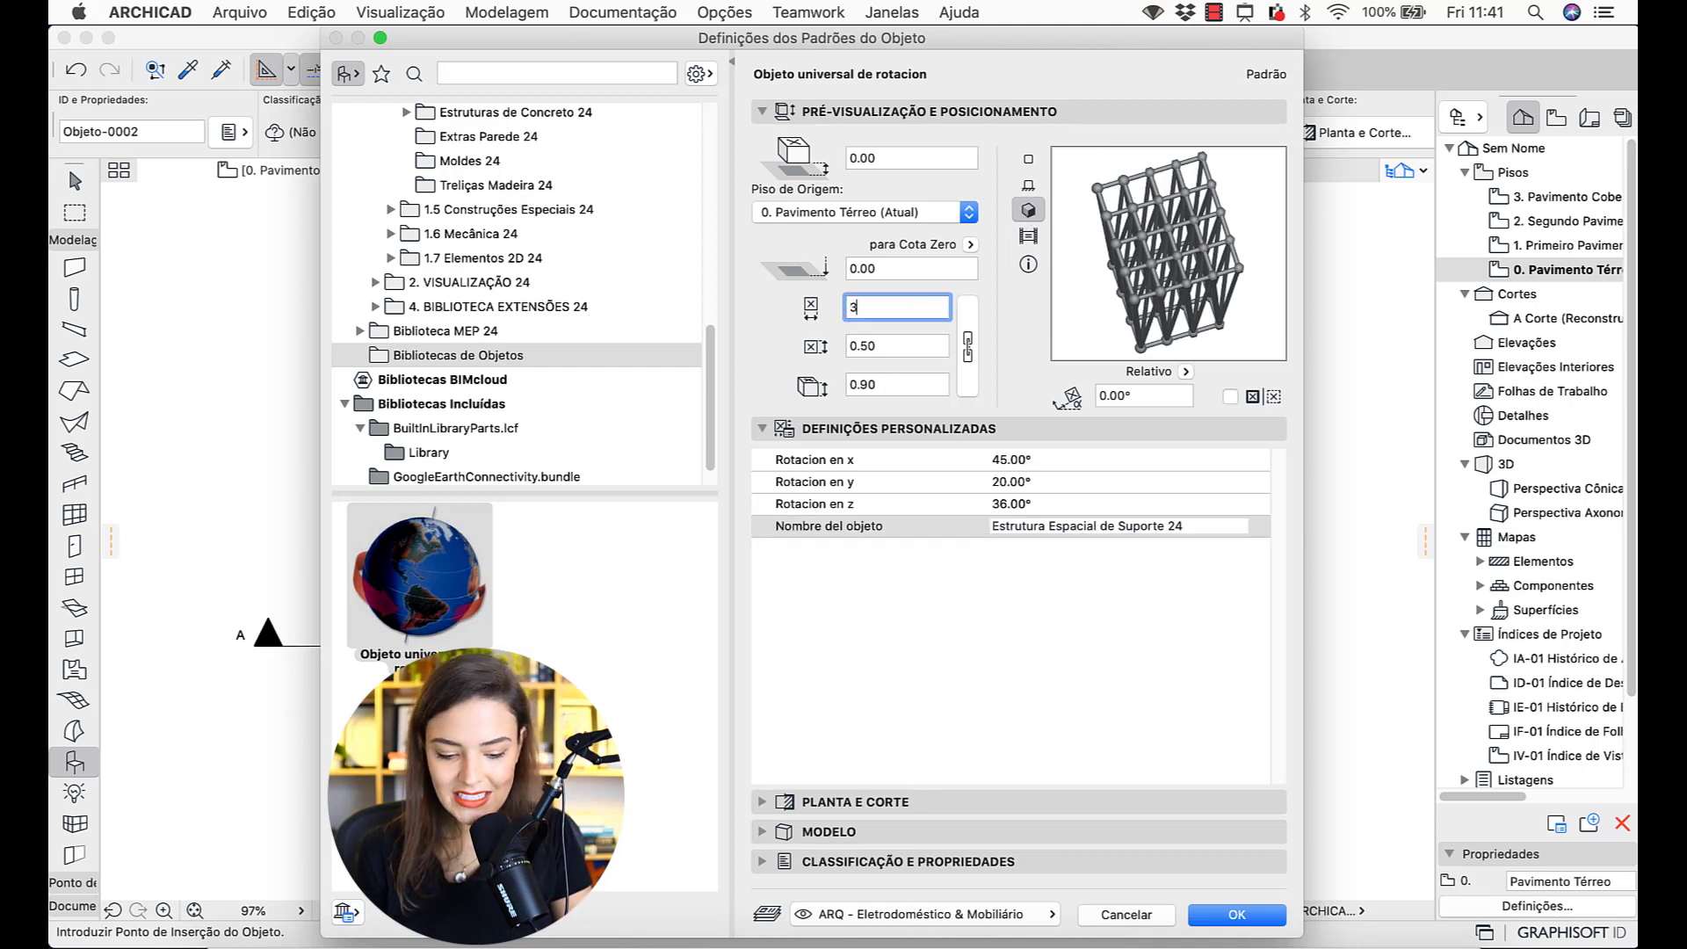
{"action": "left_click", "coordinate": [887, 347]}
{"action": "type", "text": "3"}
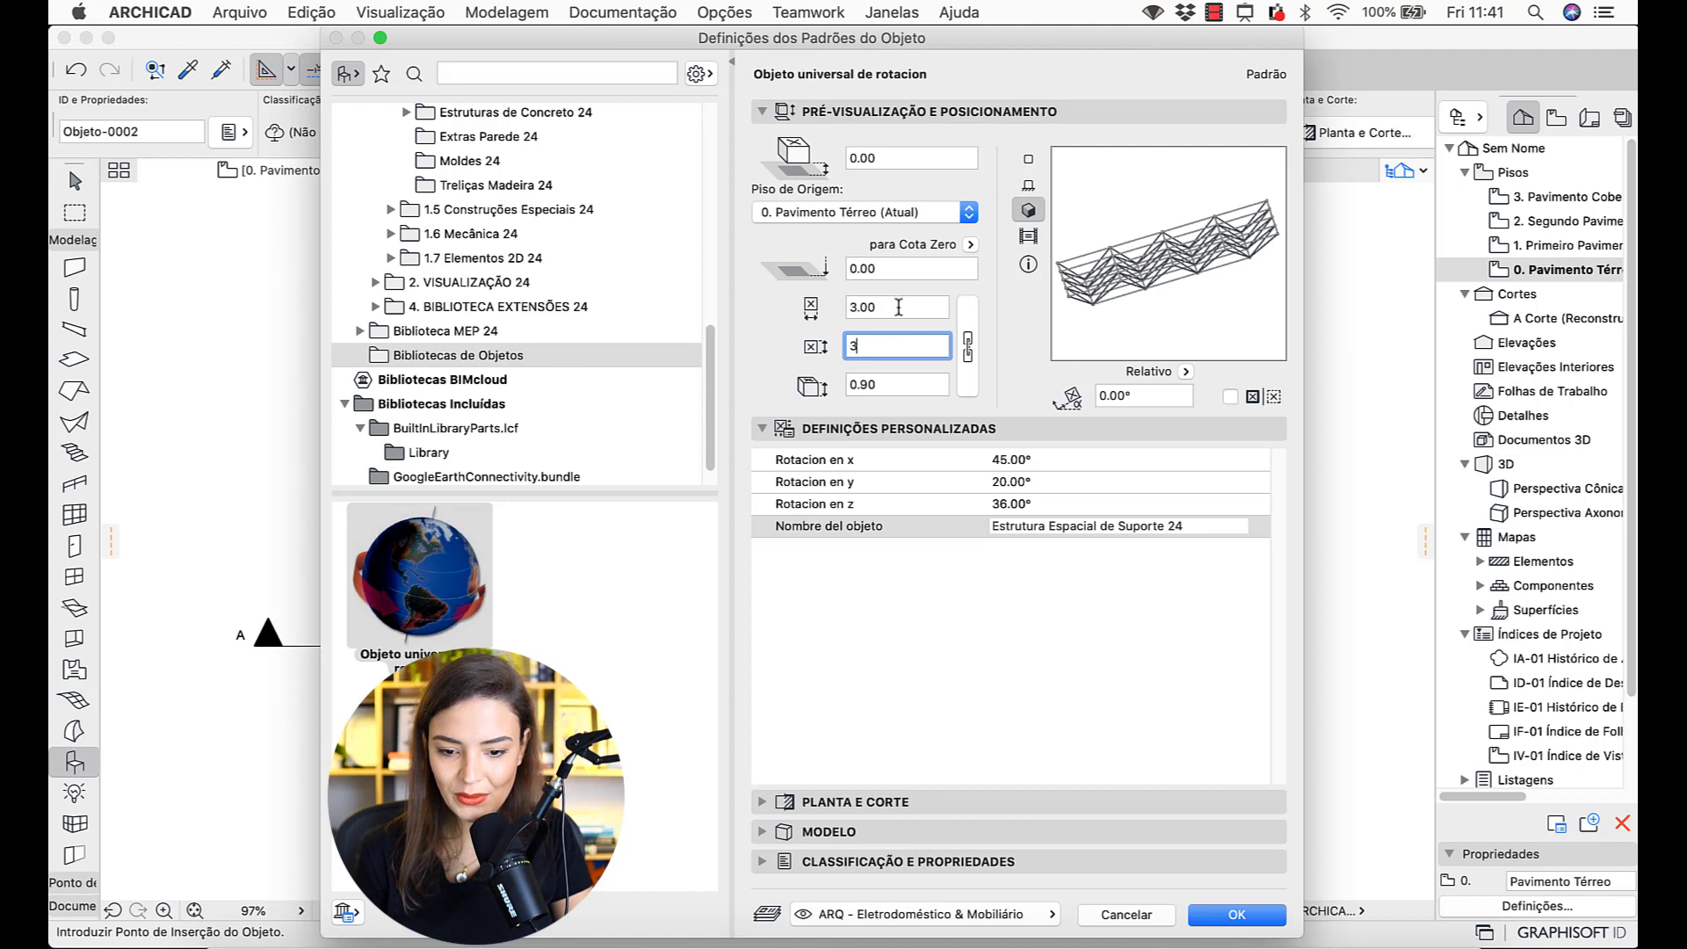
{"action": "left_click", "coordinate": [897, 307]}
{"action": "left_click", "coordinate": [1028, 211]}
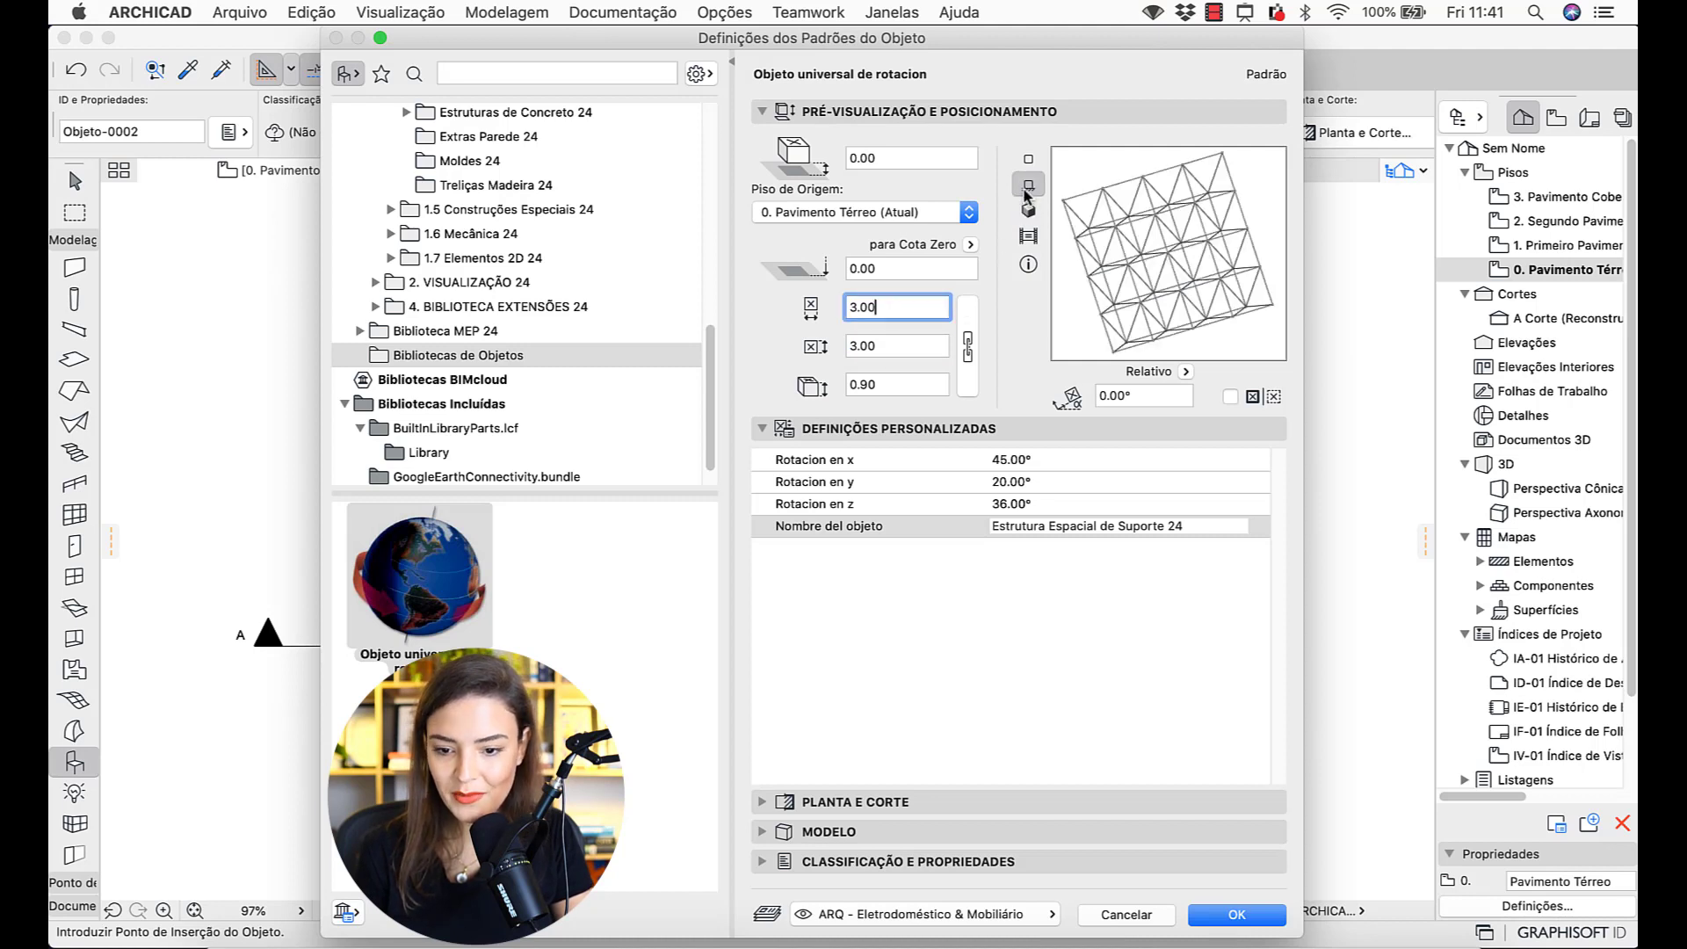
- Set the universal rotation object's rotations to 10° in x, 45° in y and 10° in z, and accept the settings
{"action": "left_click", "coordinate": [1039, 464]}
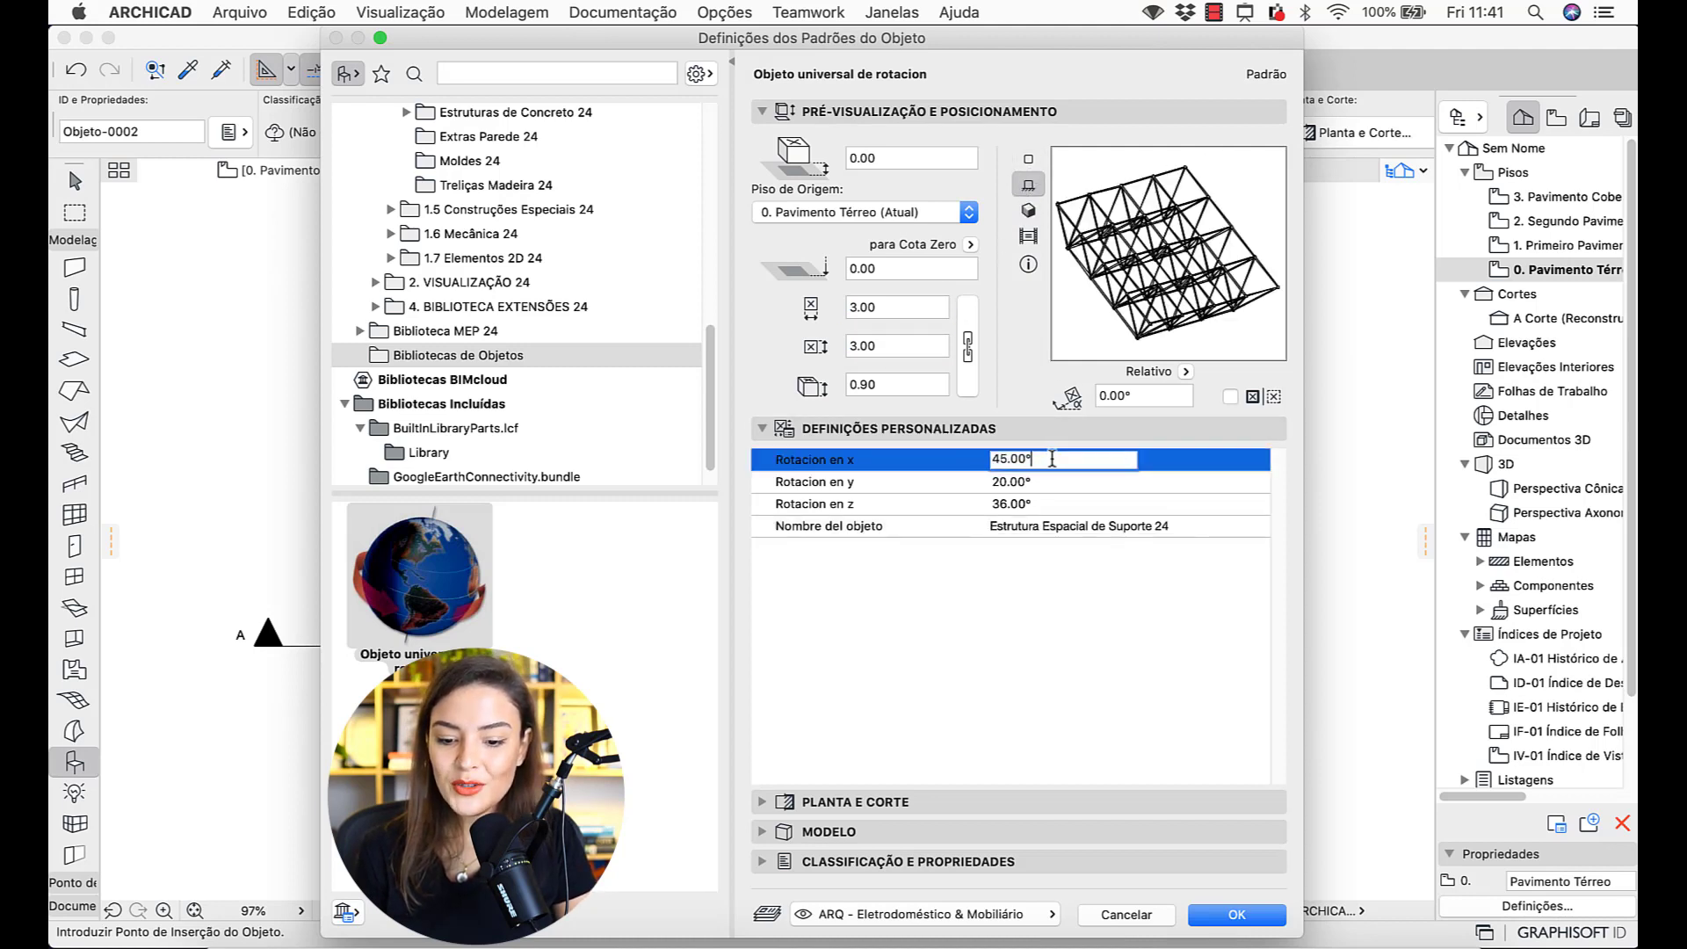
{"action": "type", "text": "1"}
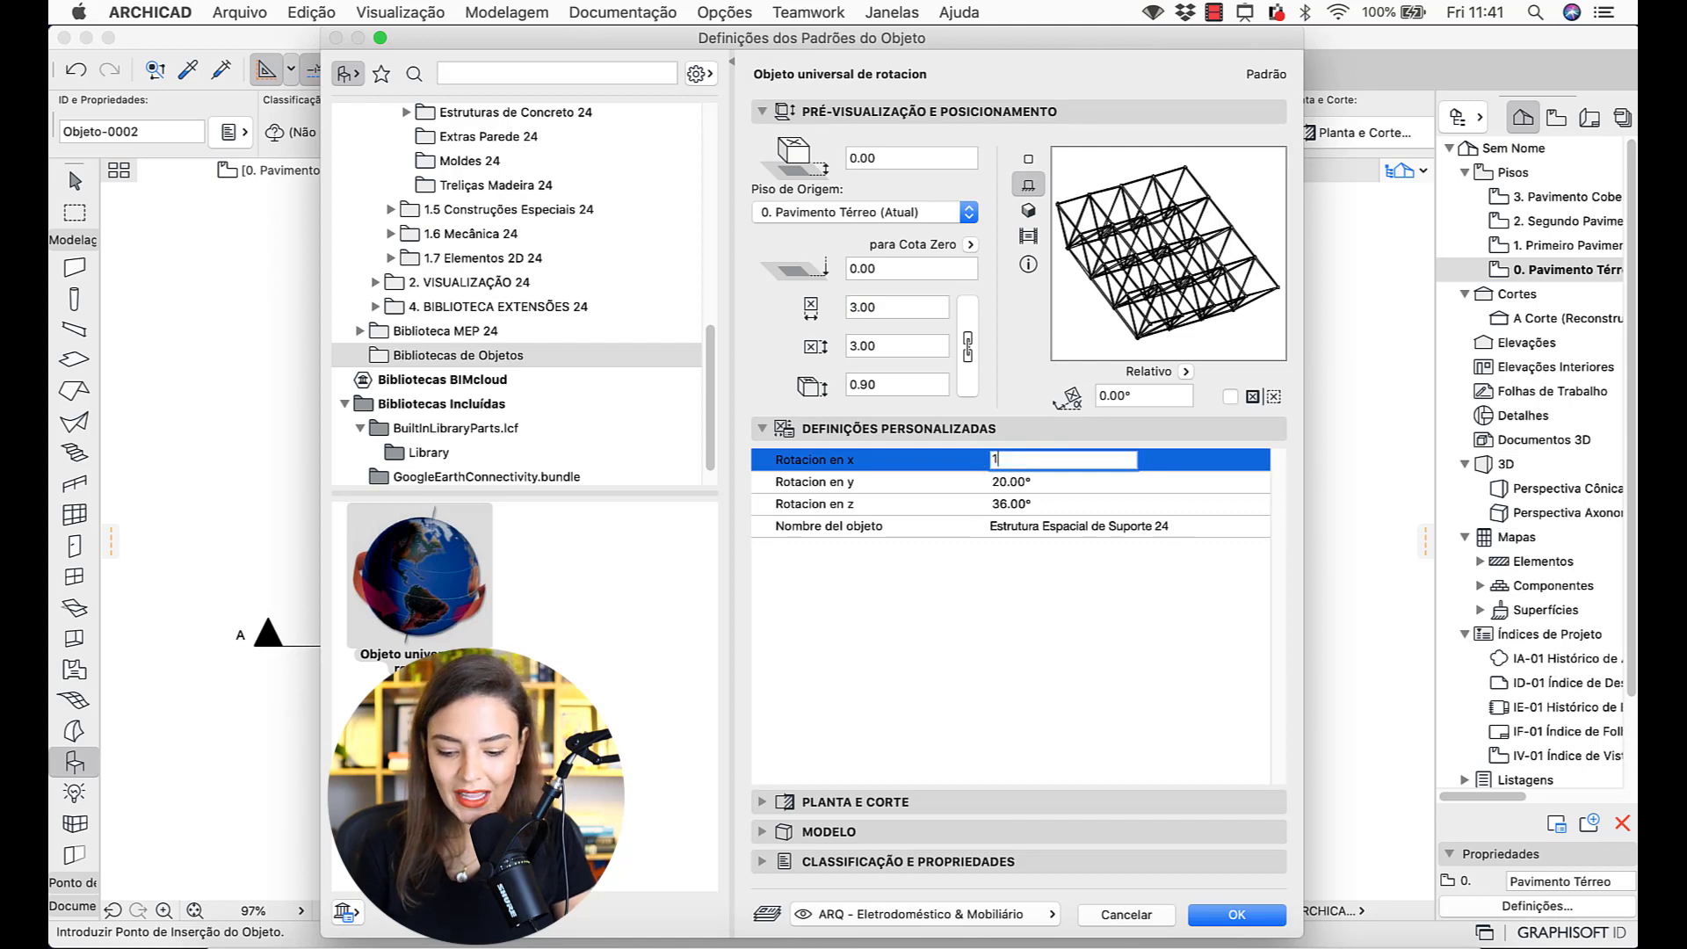
{"action": "type", "text": "0"}
{"action": "left_click", "coordinate": [996, 488]}
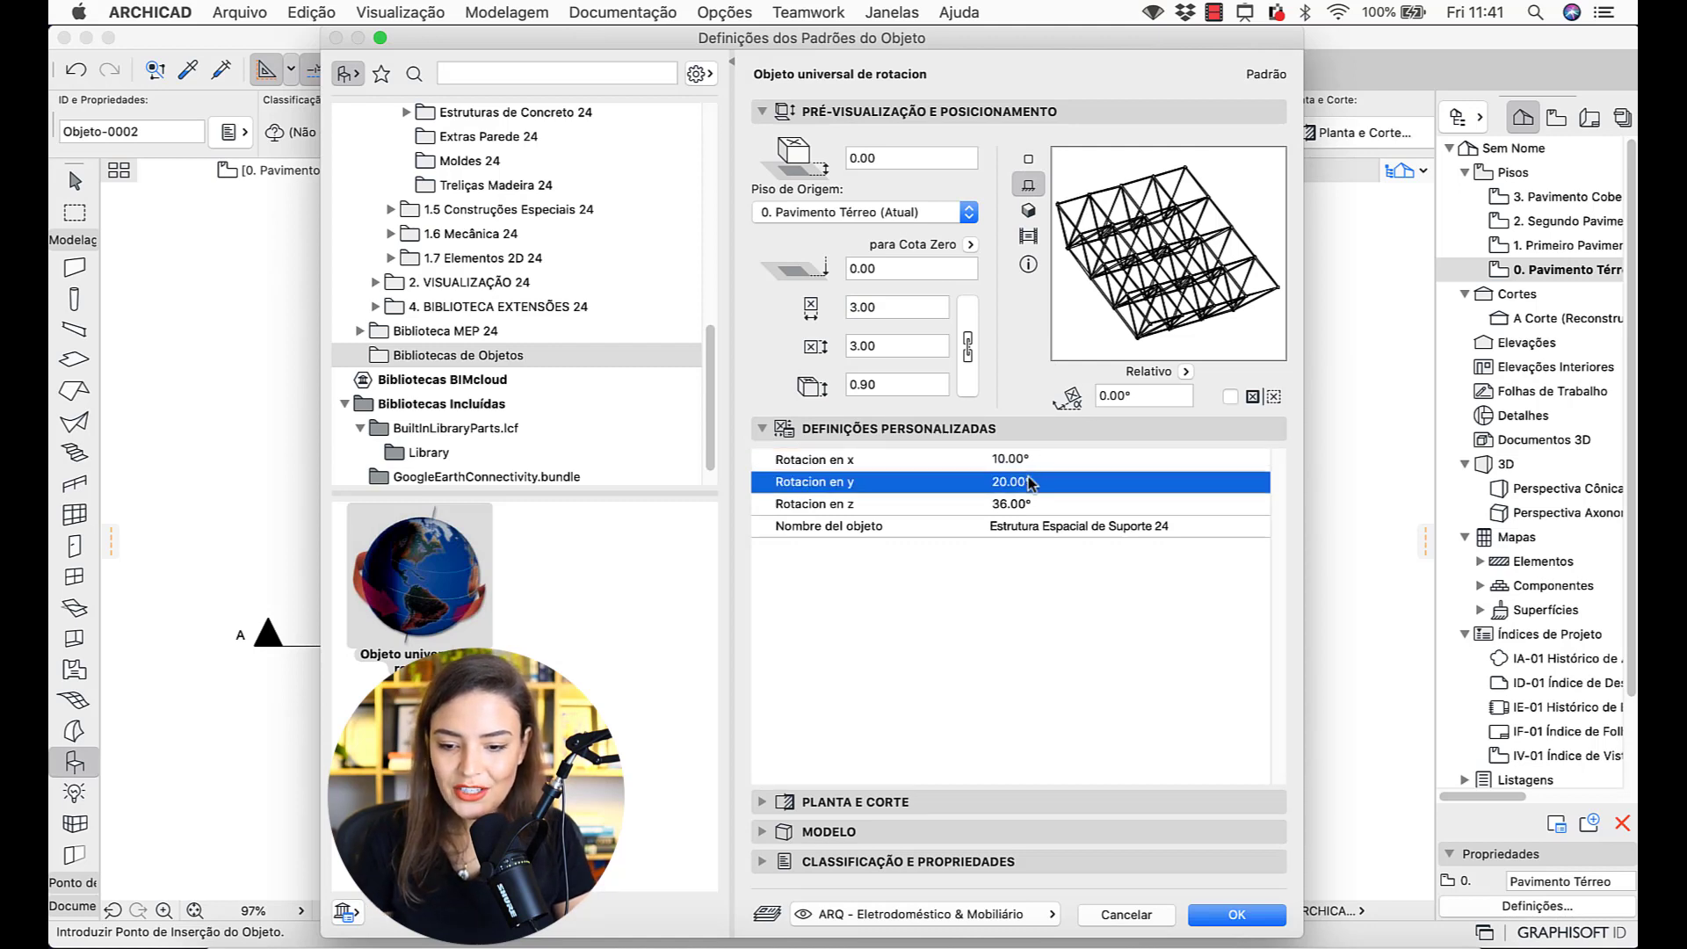
{"action": "type", "text": "45"}
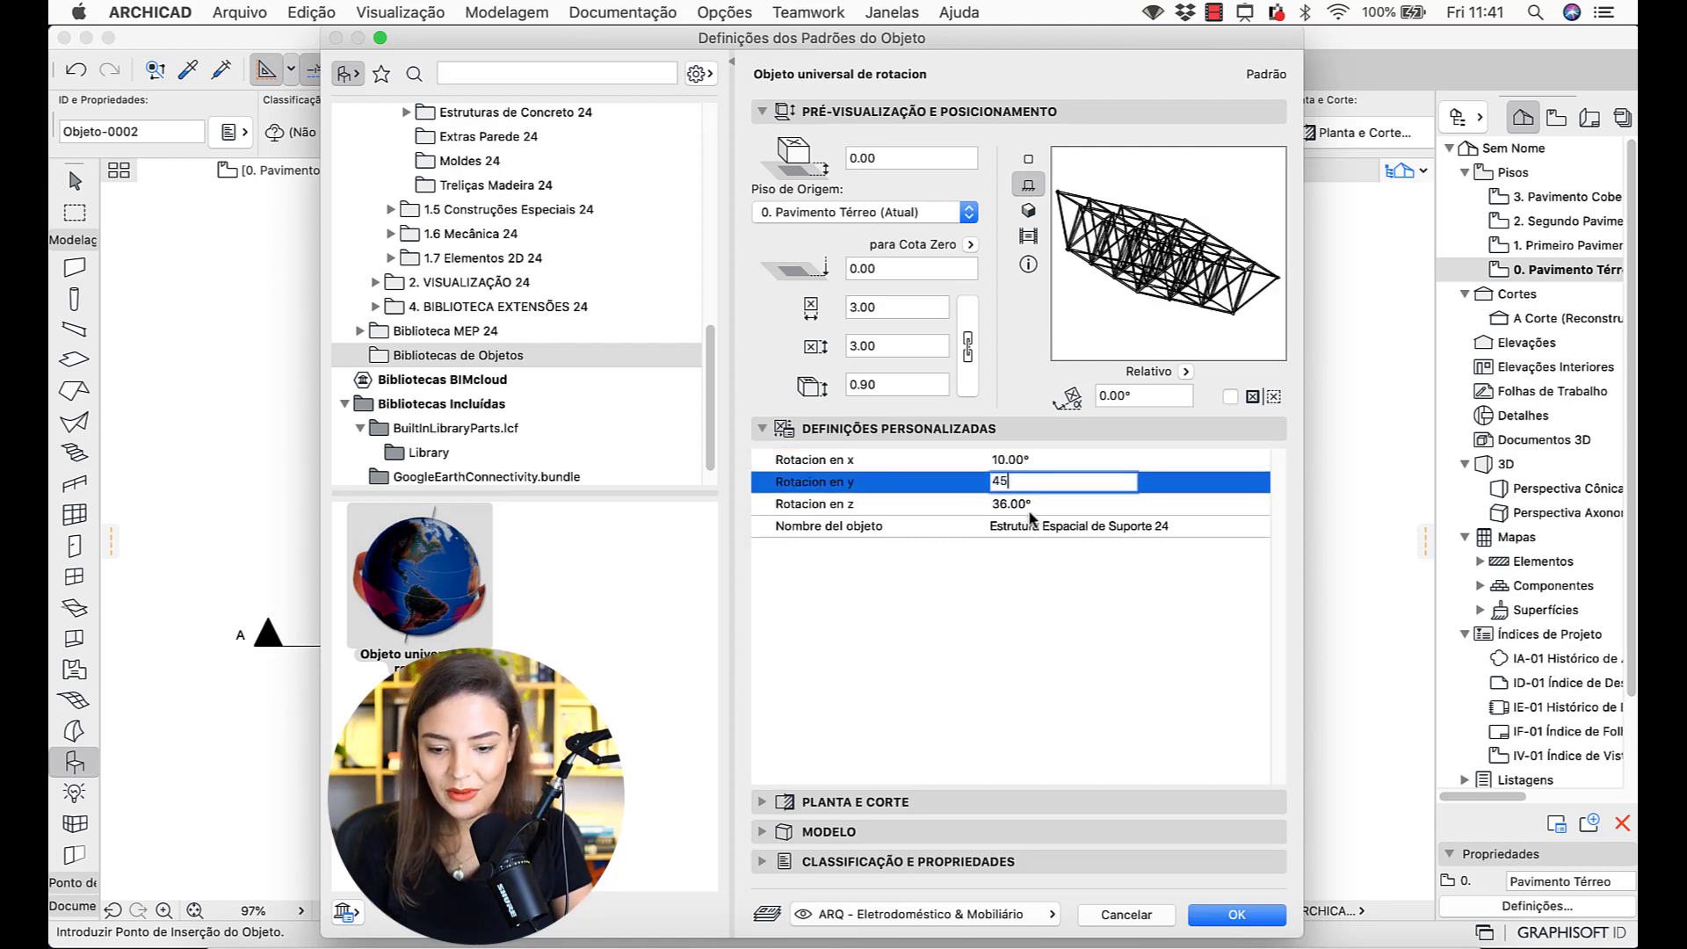
{"action": "left_click", "coordinate": [1029, 513]}
{"action": "type", "text": "10"}
{"action": "left_click", "coordinate": [964, 752]}
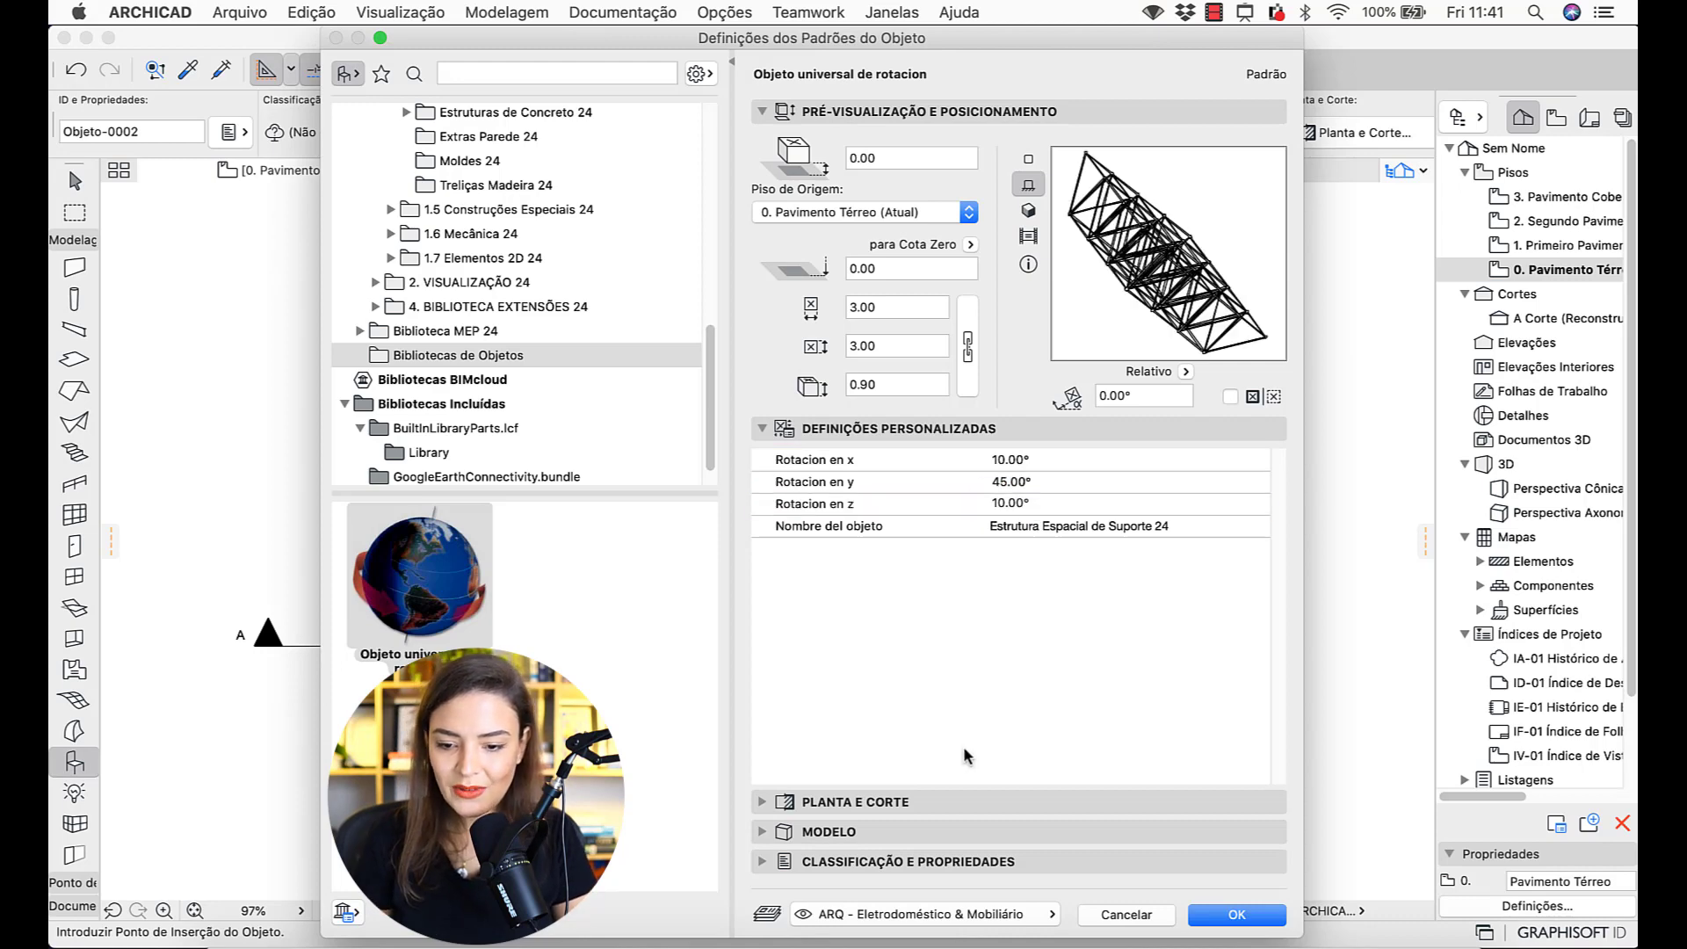
{"action": "left_click", "coordinate": [1233, 914]}
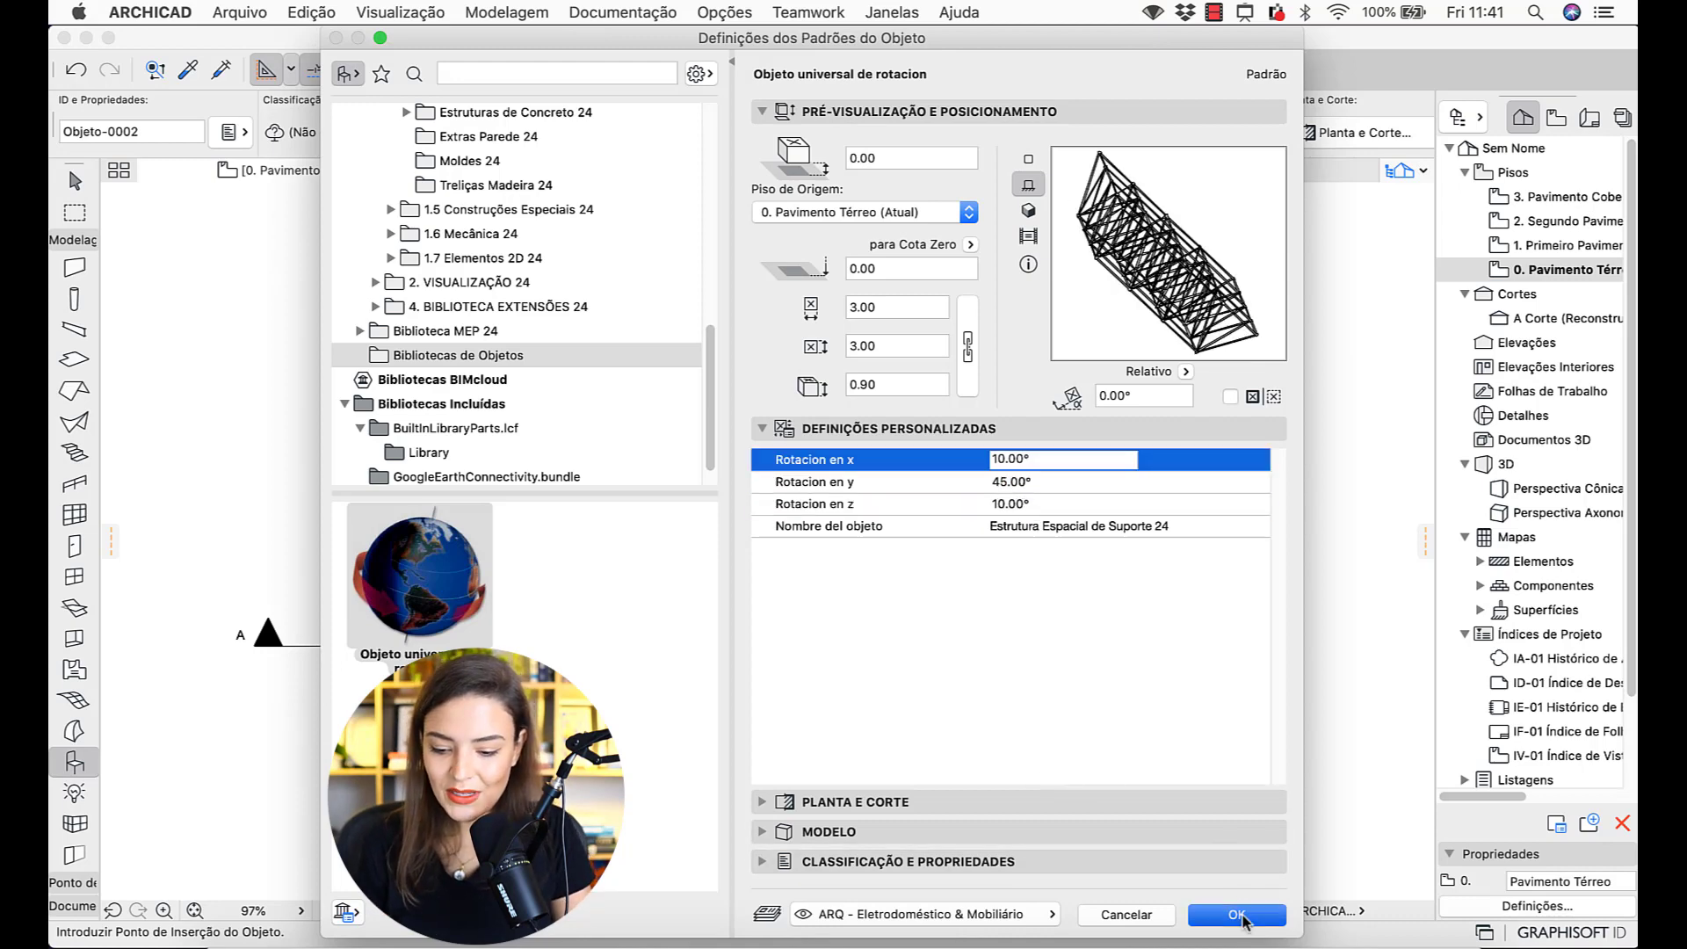
- Place the rotated space-frame structure in the 0. Pavimento Térreo plan, east of the building
{"action": "scroll", "coordinate": [973, 651], "scroll_direction": "down", "scroll_amount": 5}
{"action": "left_click", "coordinate": [979, 649]}
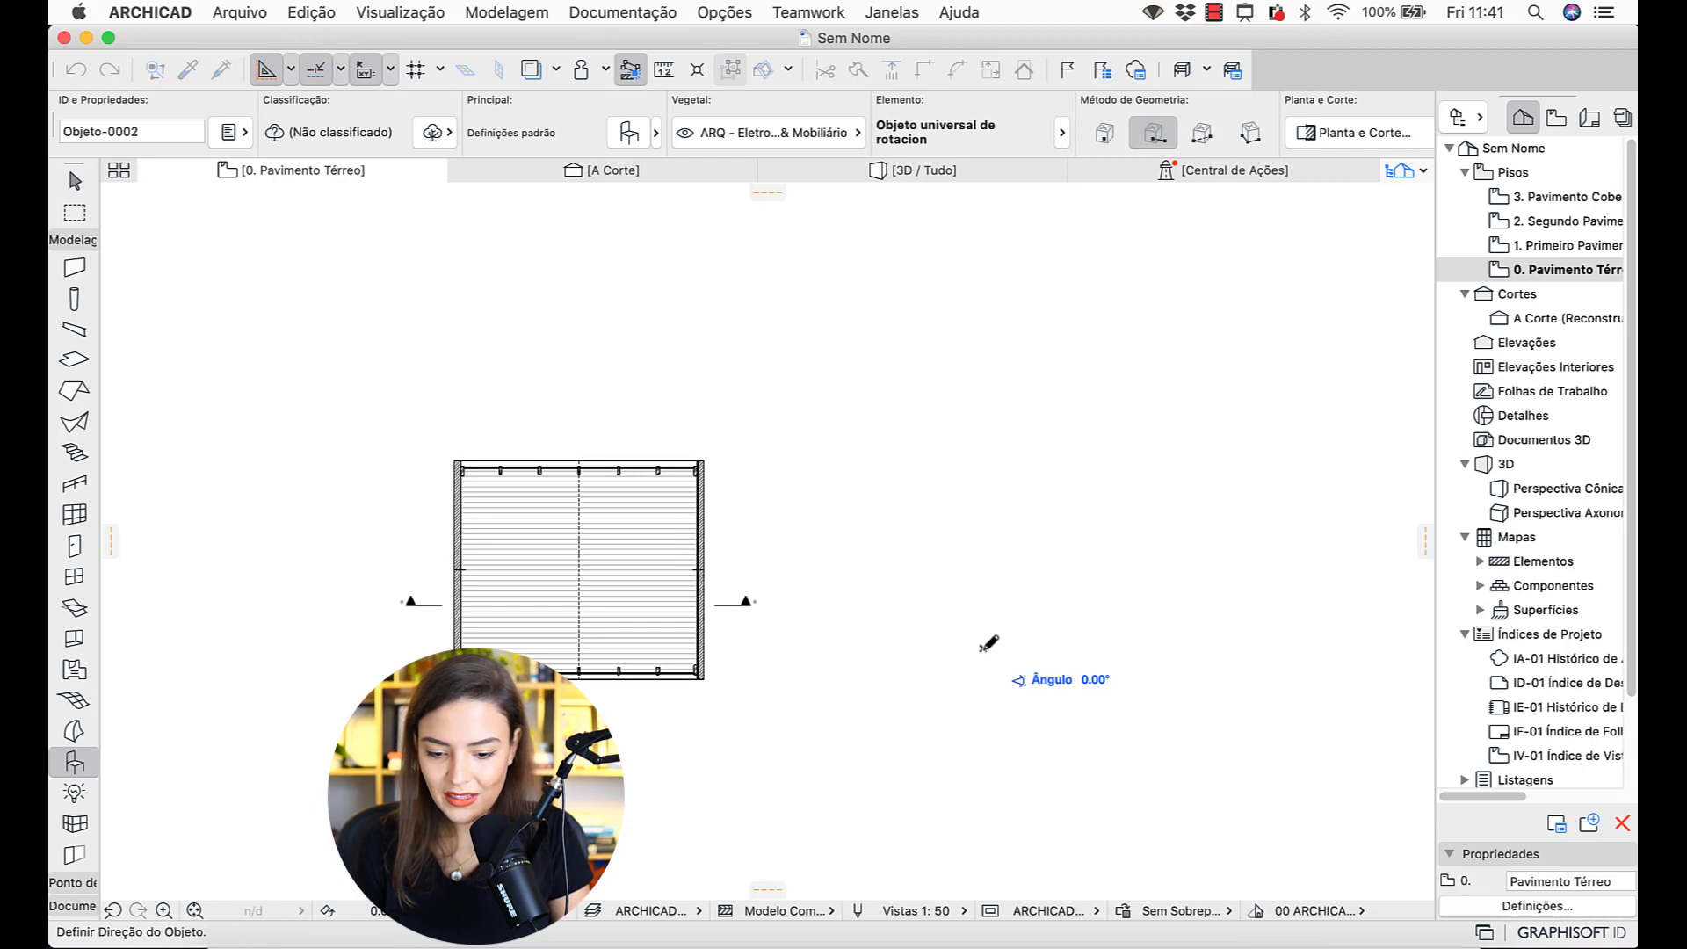
{"action": "left_click", "coordinate": [1090, 594]}
- Select the placed structure, view only it in 3D, and inspect its rotated shape in the ground-floor plan
{"action": "key", "text": "w"}
{"action": "left_click_drag", "start_coordinate": [1112, 471], "coordinate": [914, 666]}
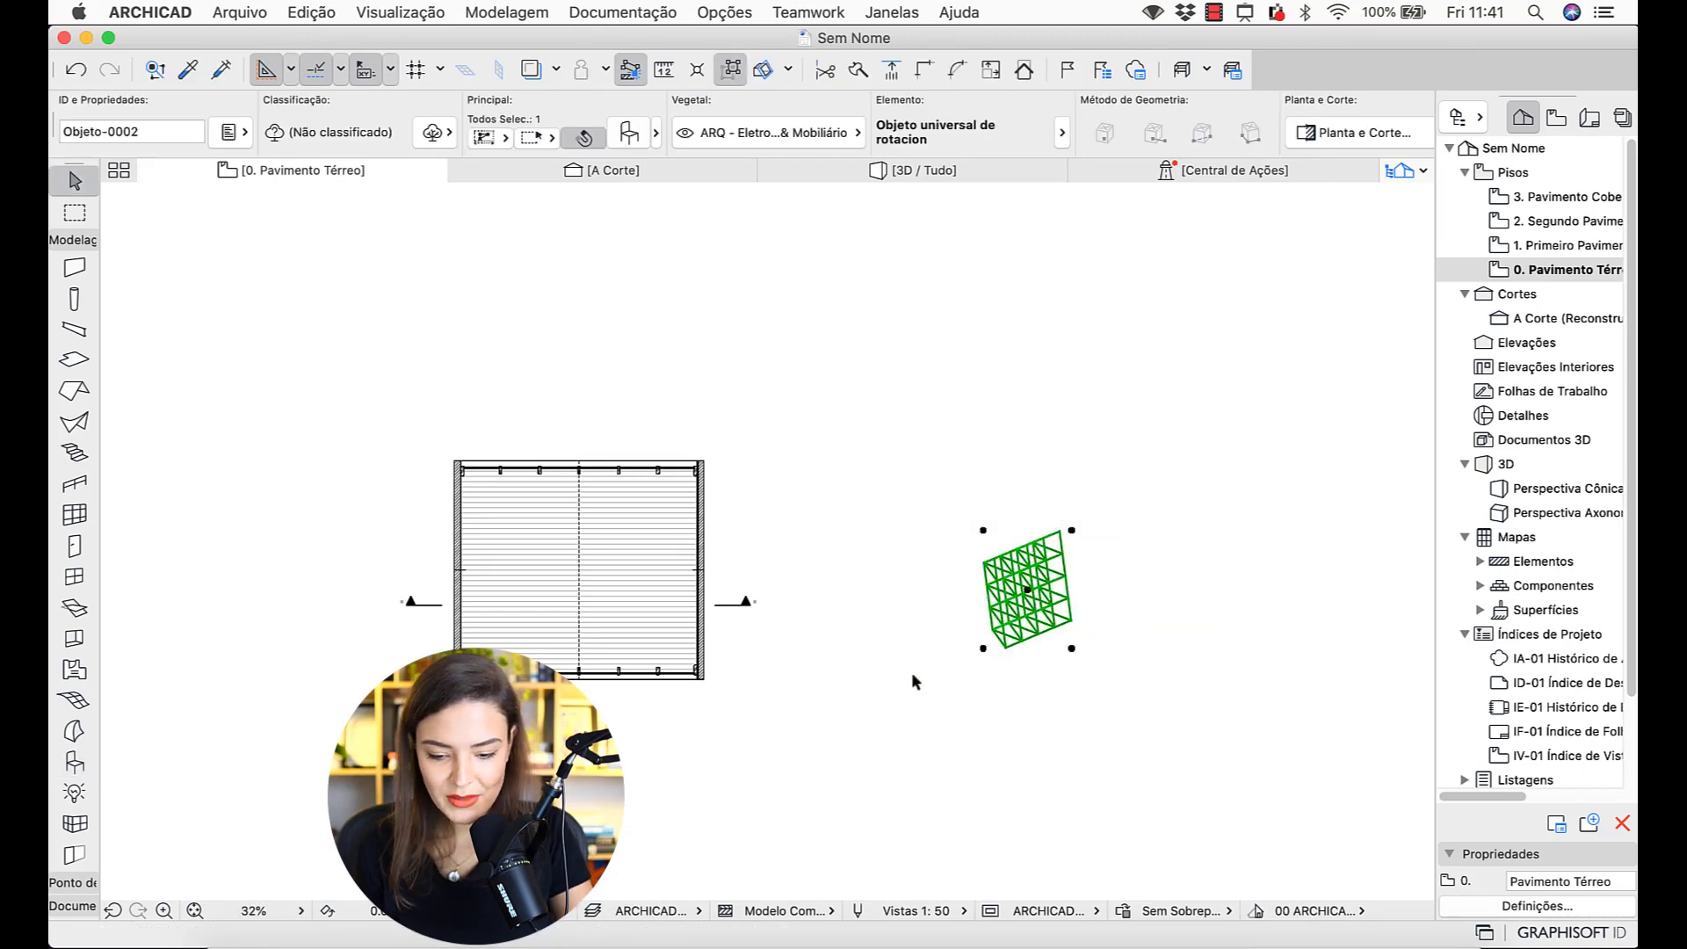
{"action": "key", "text": "F5"}
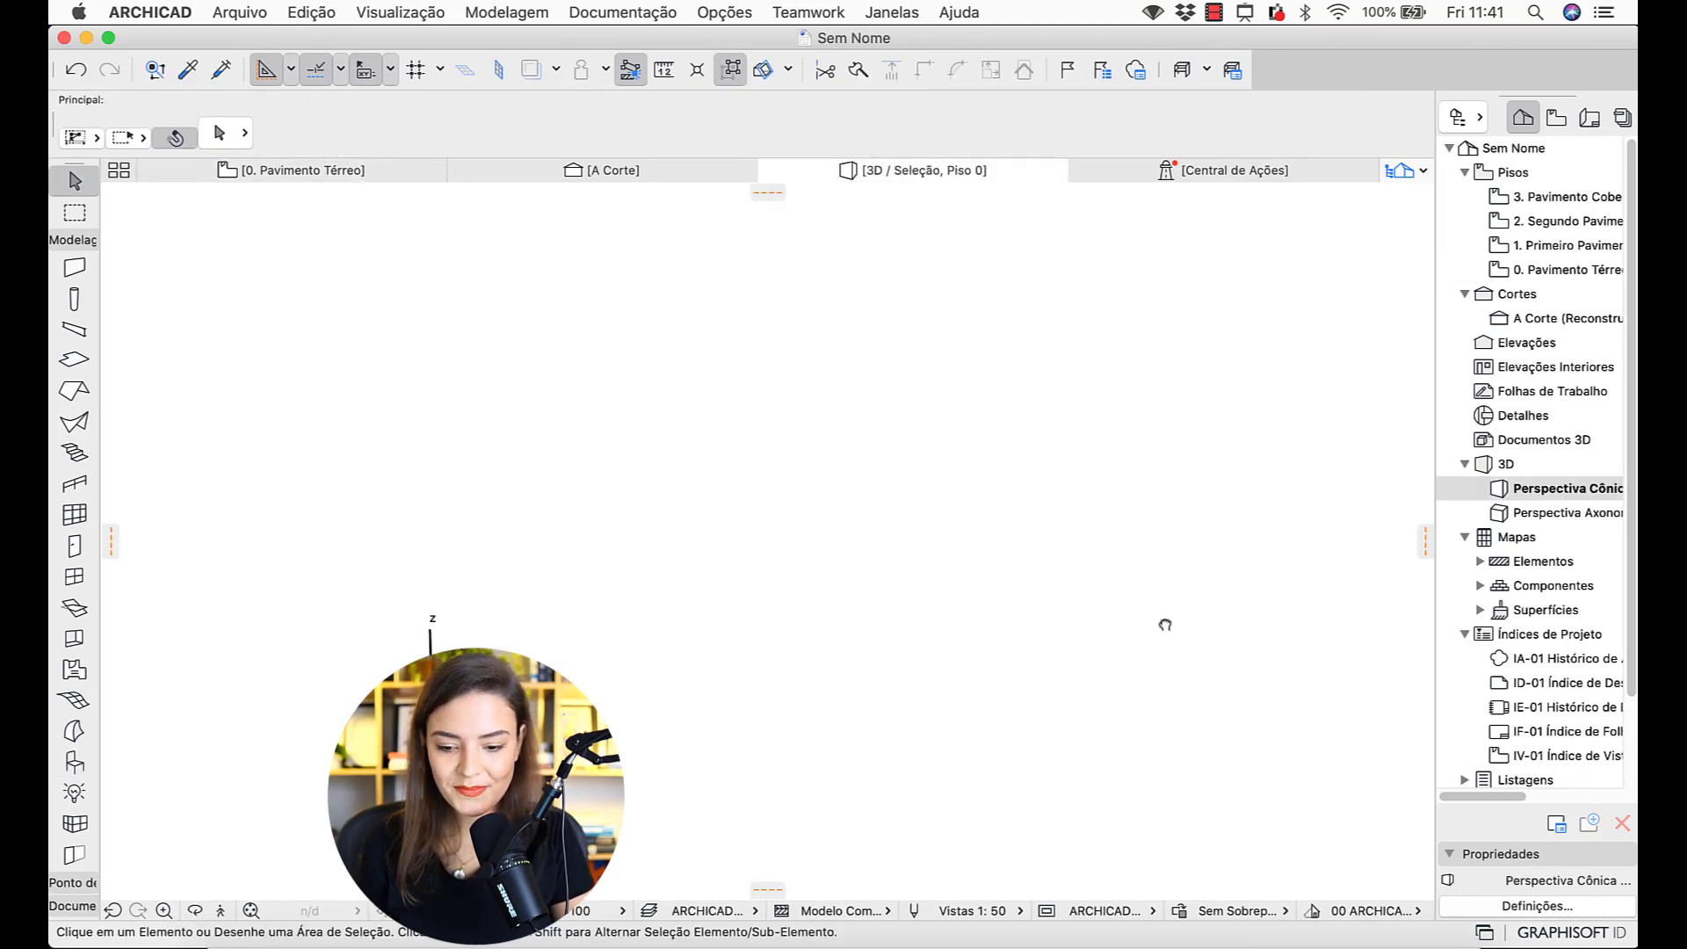
{"action": "left_click", "coordinate": [331, 169]}
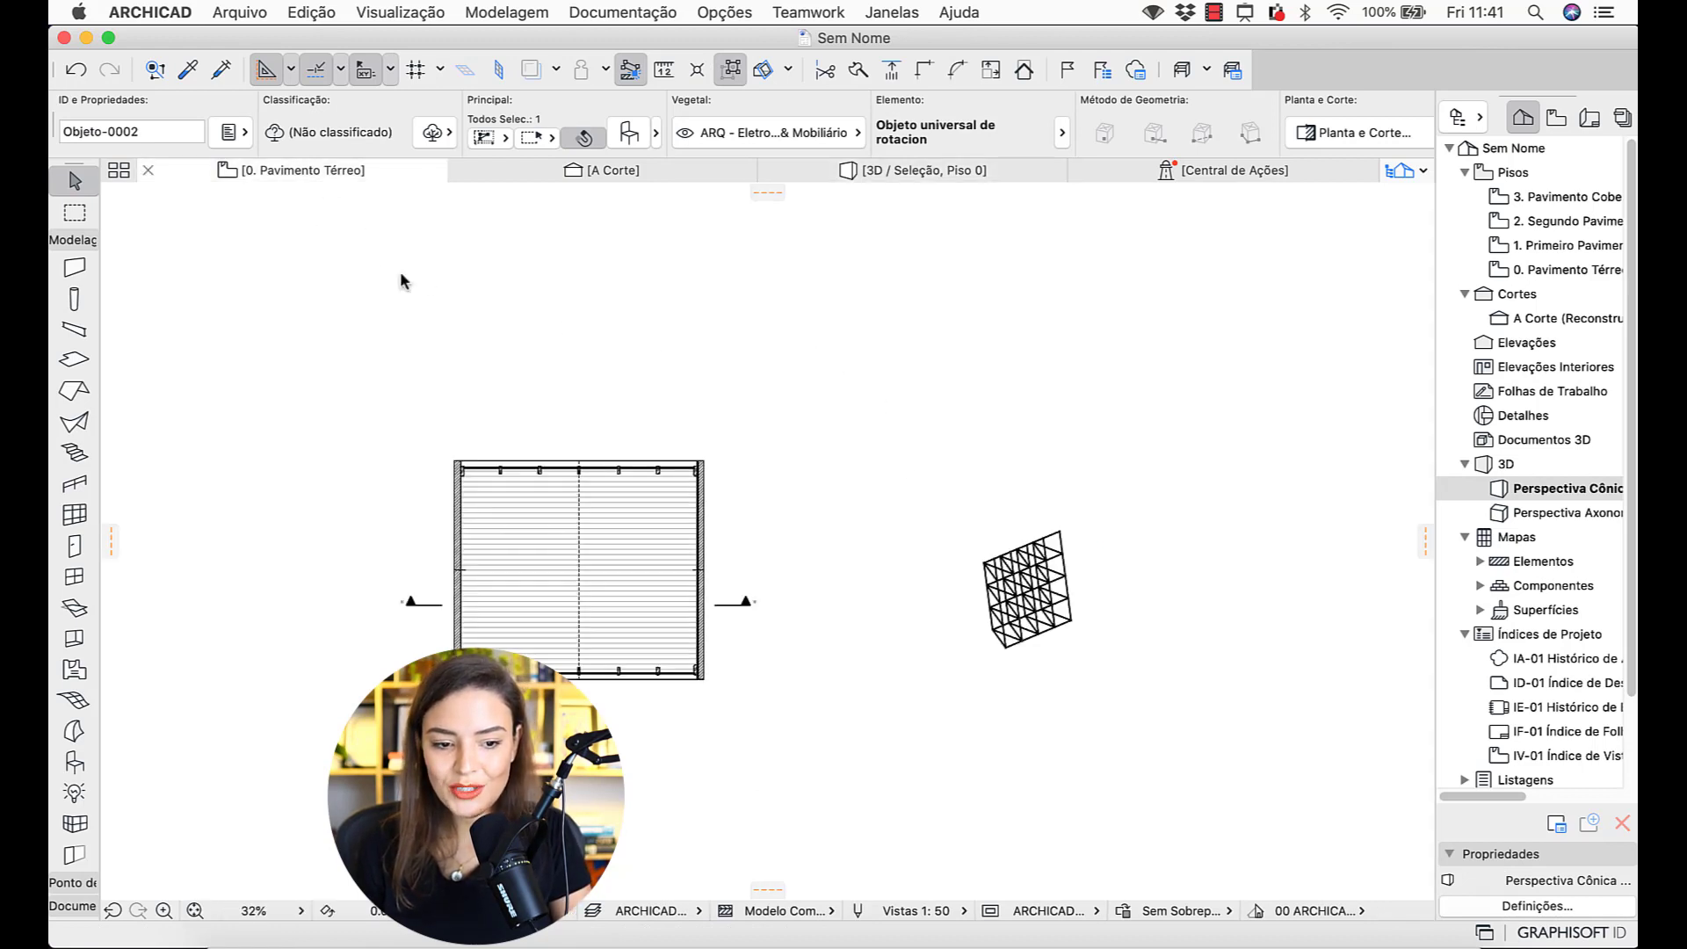
{"action": "left_click", "coordinate": [1092, 575]}
{"action": "scroll", "coordinate": [1091, 533], "scroll_direction": "up", "scroll_amount": 3}
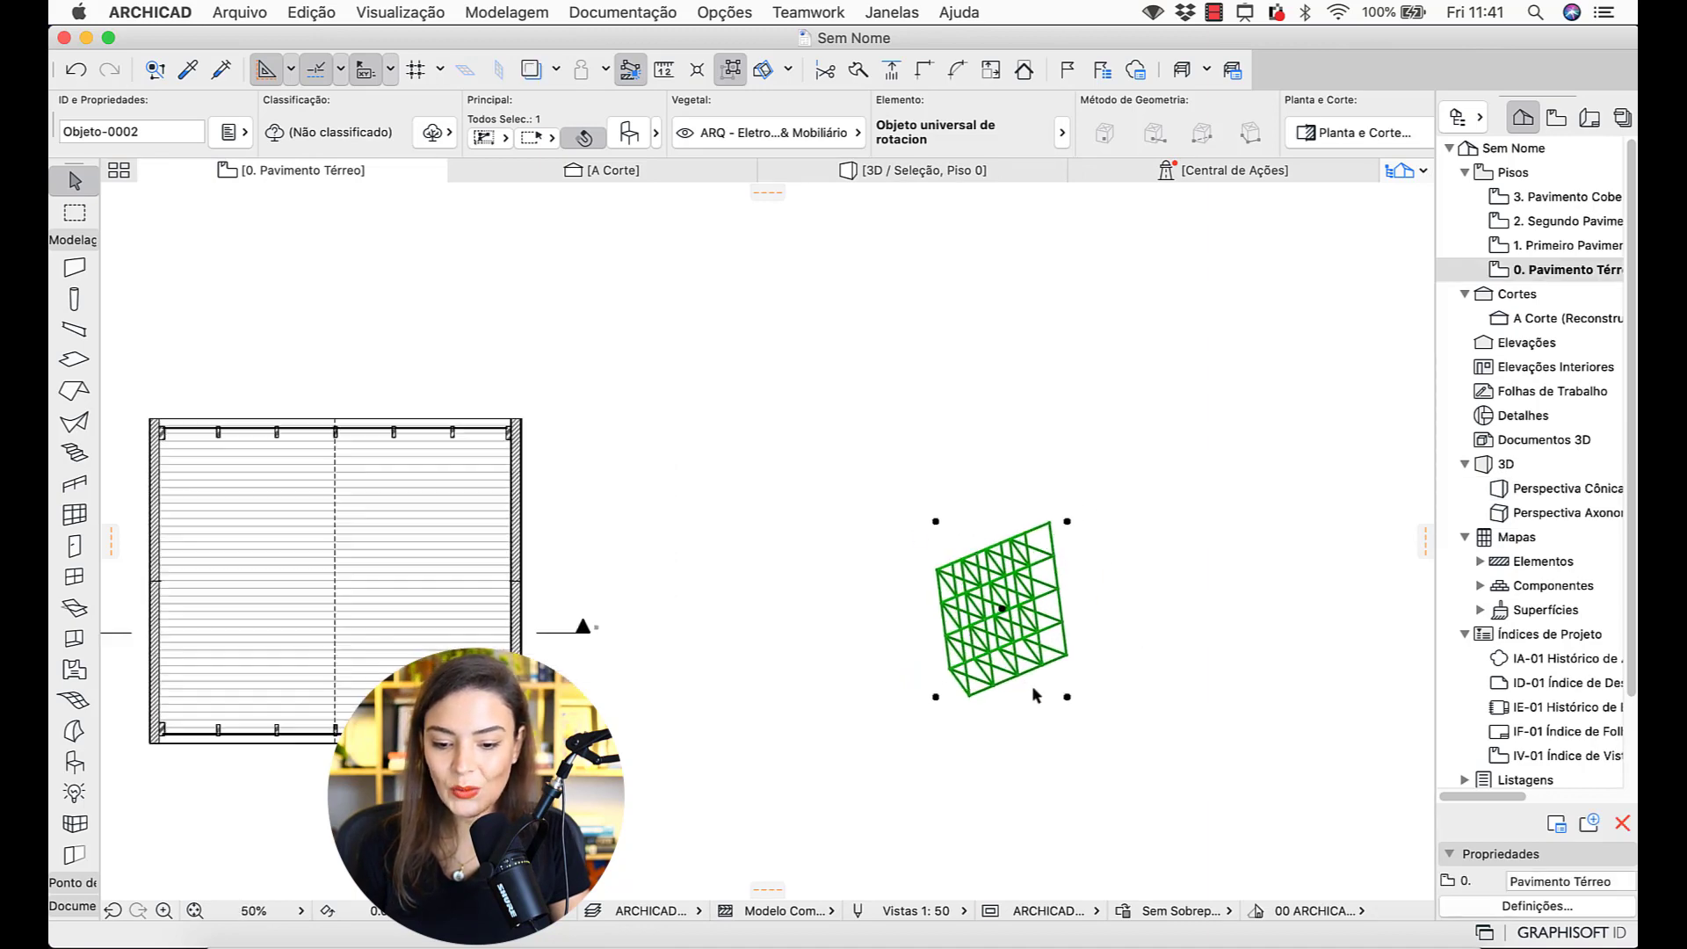
{"action": "scroll", "coordinate": [1034, 695], "scroll_direction": "up", "scroll_amount": 5}
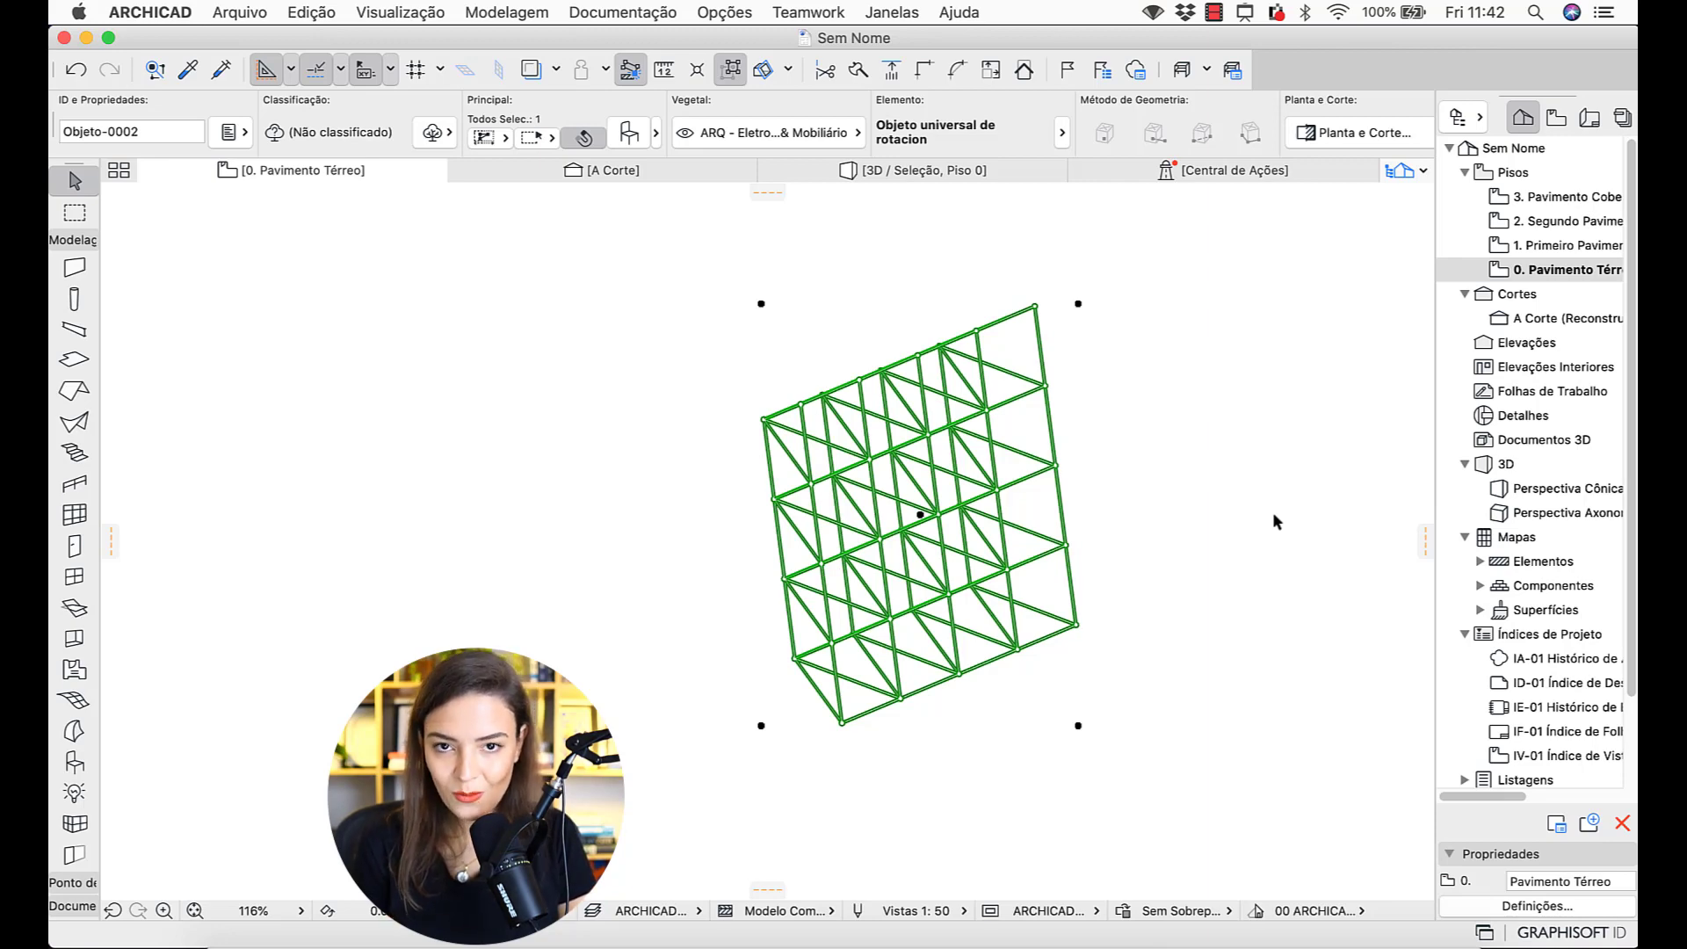
- Delete the placed space-frame structure and fit the building plan in the window
{"action": "left_click_drag", "start_coordinate": [1165, 229], "coordinate": [657, 754]}
{"action": "key", "text": "Delete"}
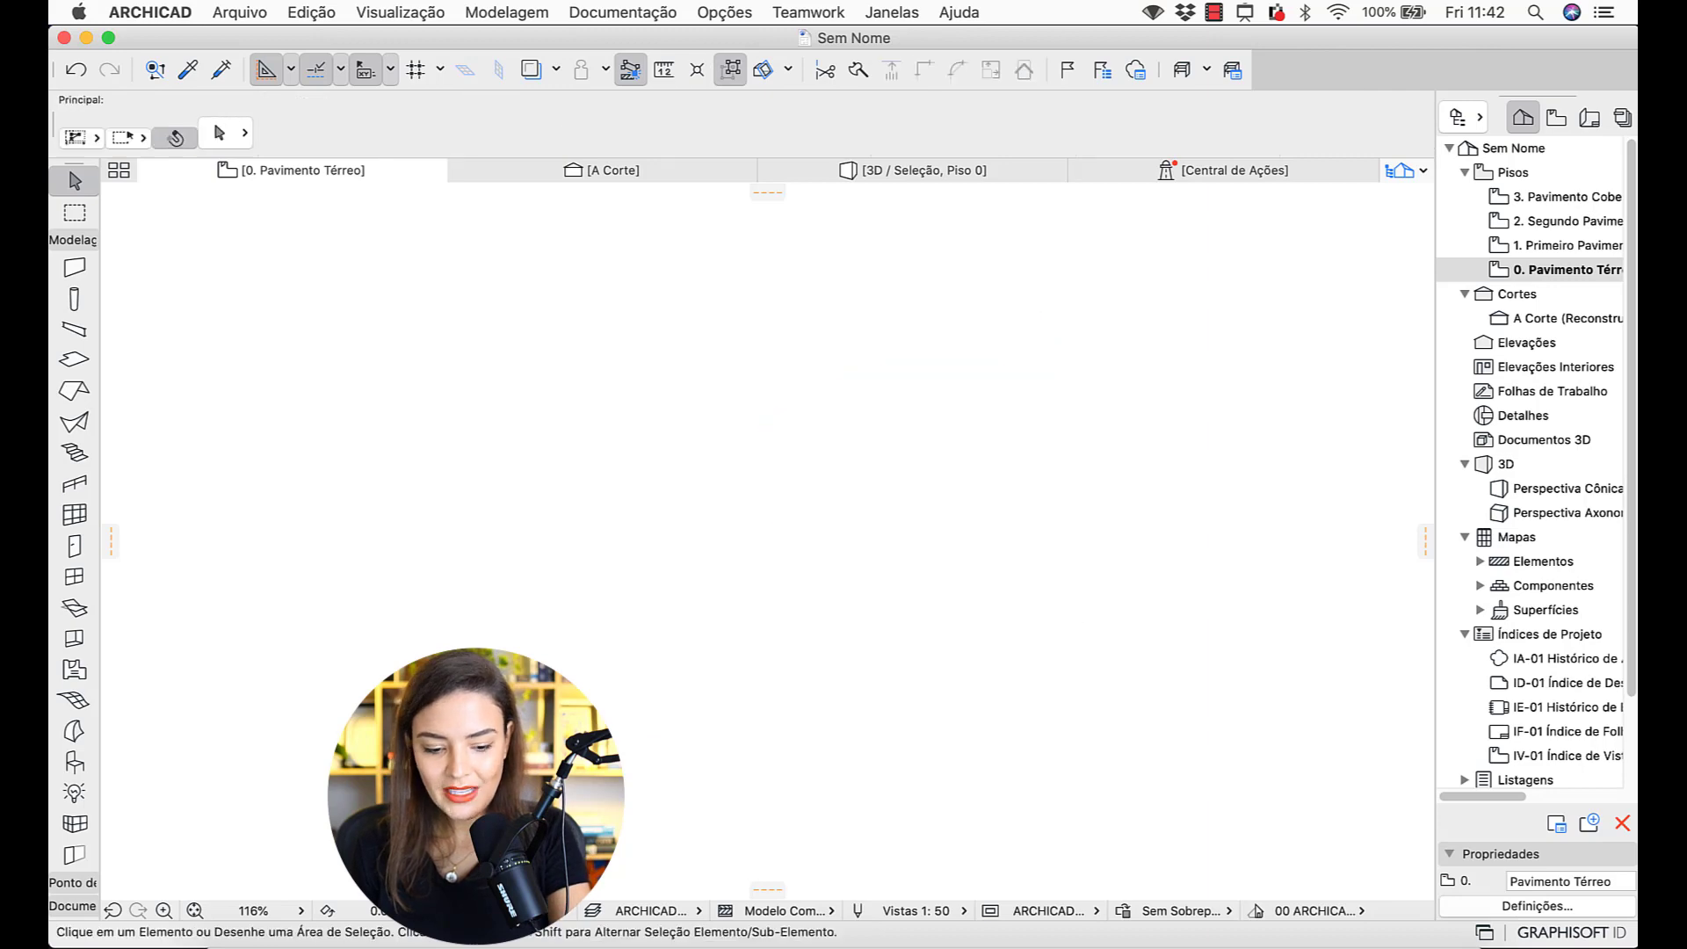
{"action": "left_click", "coordinate": [195, 910]}
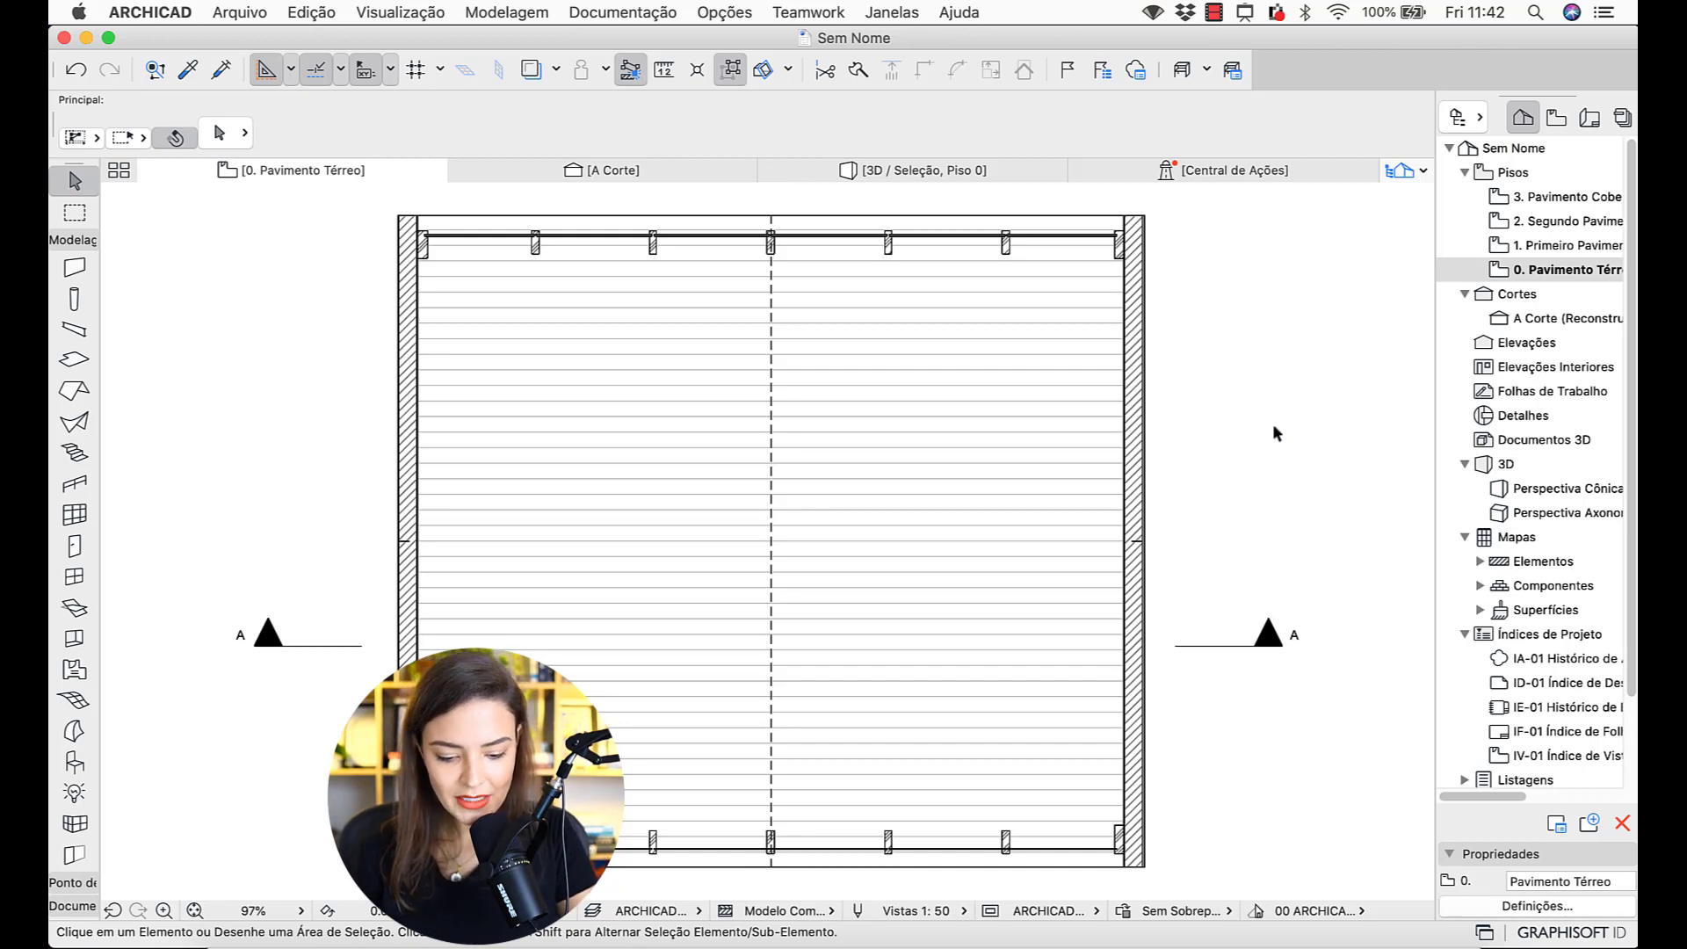
- Examine the building's glazed gable front and sloped ceiling in 3D, and return to the ground-floor plan
{"action": "key", "text": "F3"}
{"action": "scroll", "coordinate": [597, 567], "scroll_direction": "up", "scroll_amount": 3}
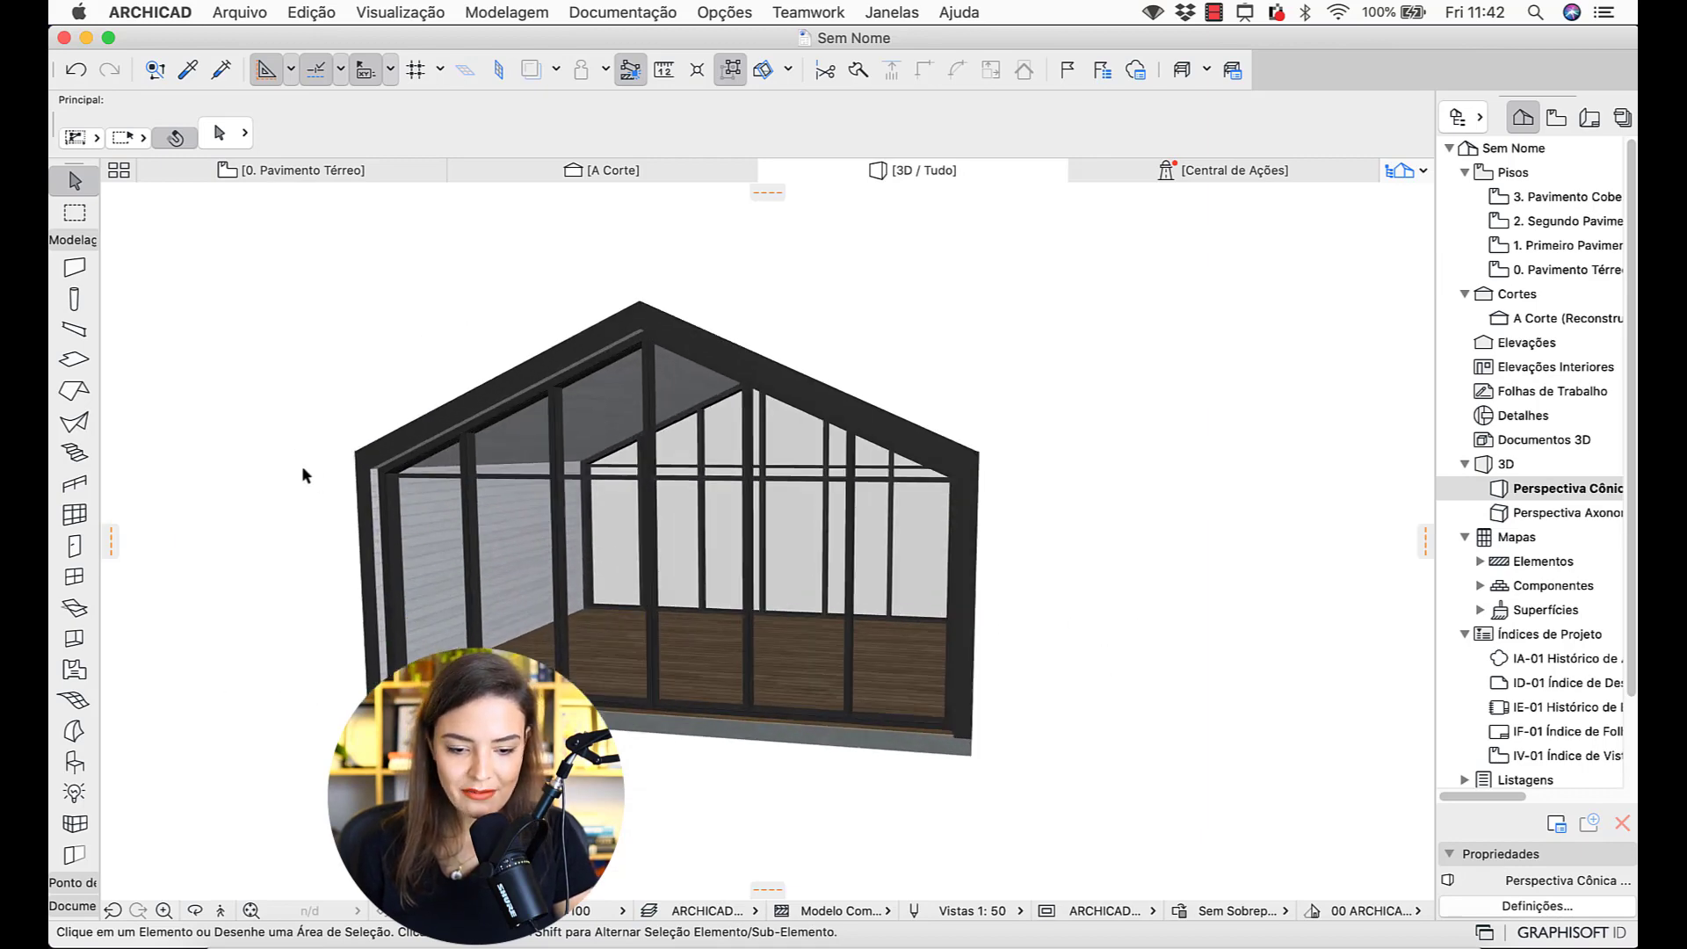
{"action": "middle_click_drag", "start_coordinate": [302, 471], "coordinate": [576, 518], "text": "shift"}
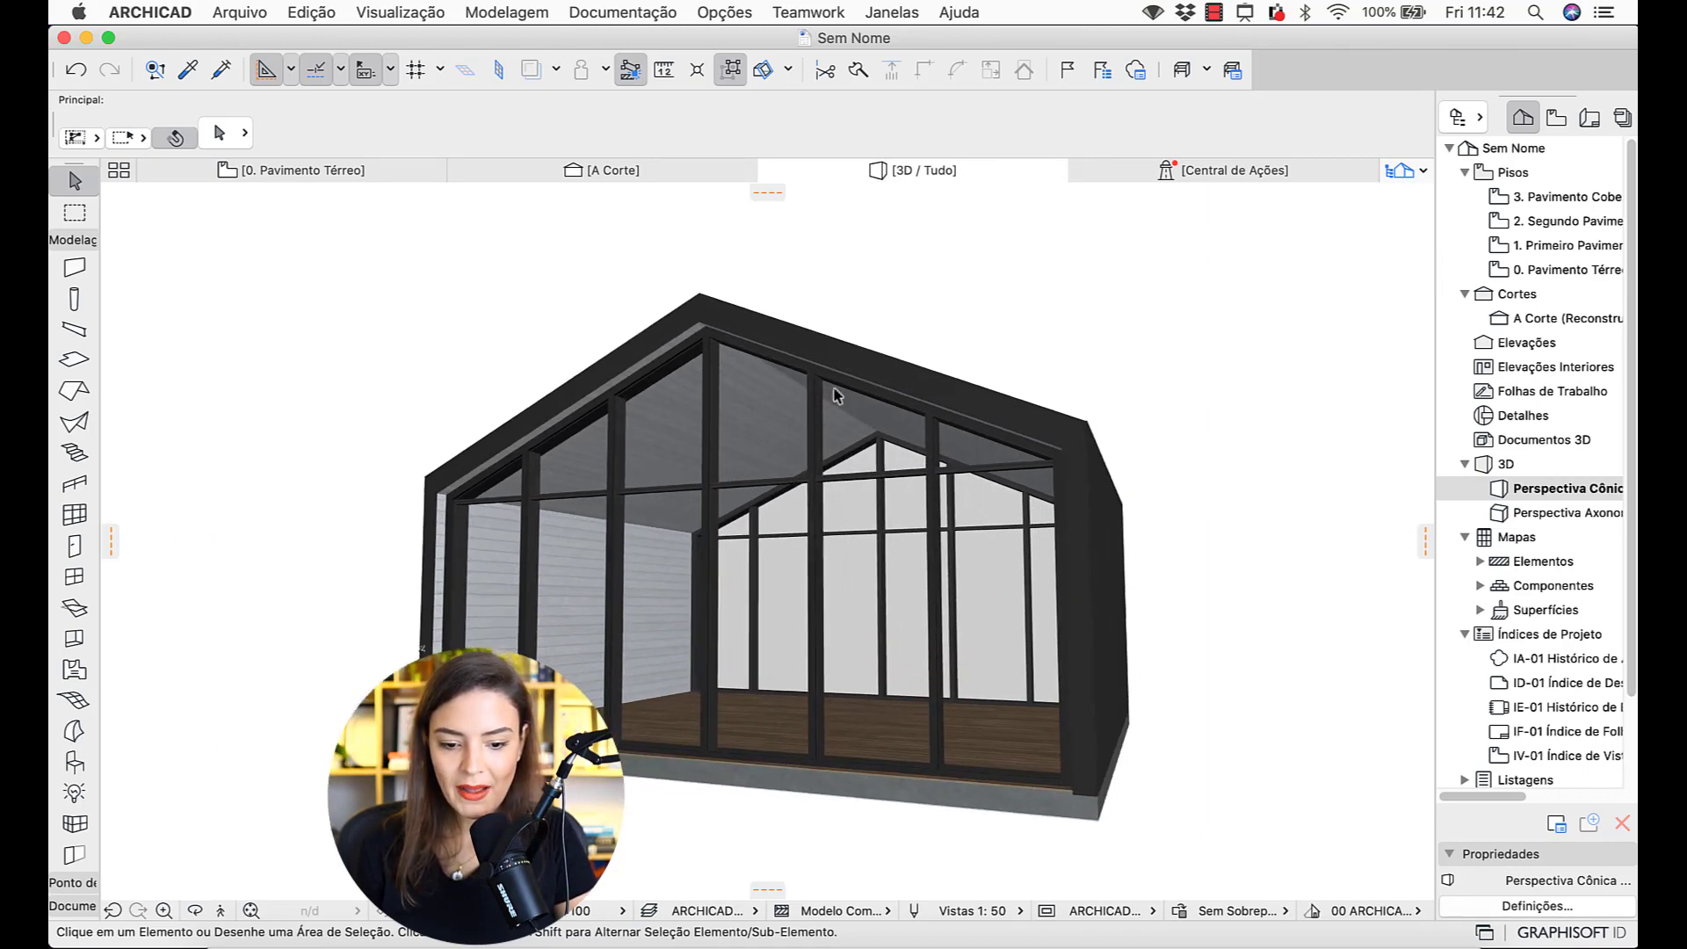
{"action": "scroll", "coordinate": [726, 457], "scroll_direction": "up", "scroll_amount": 4}
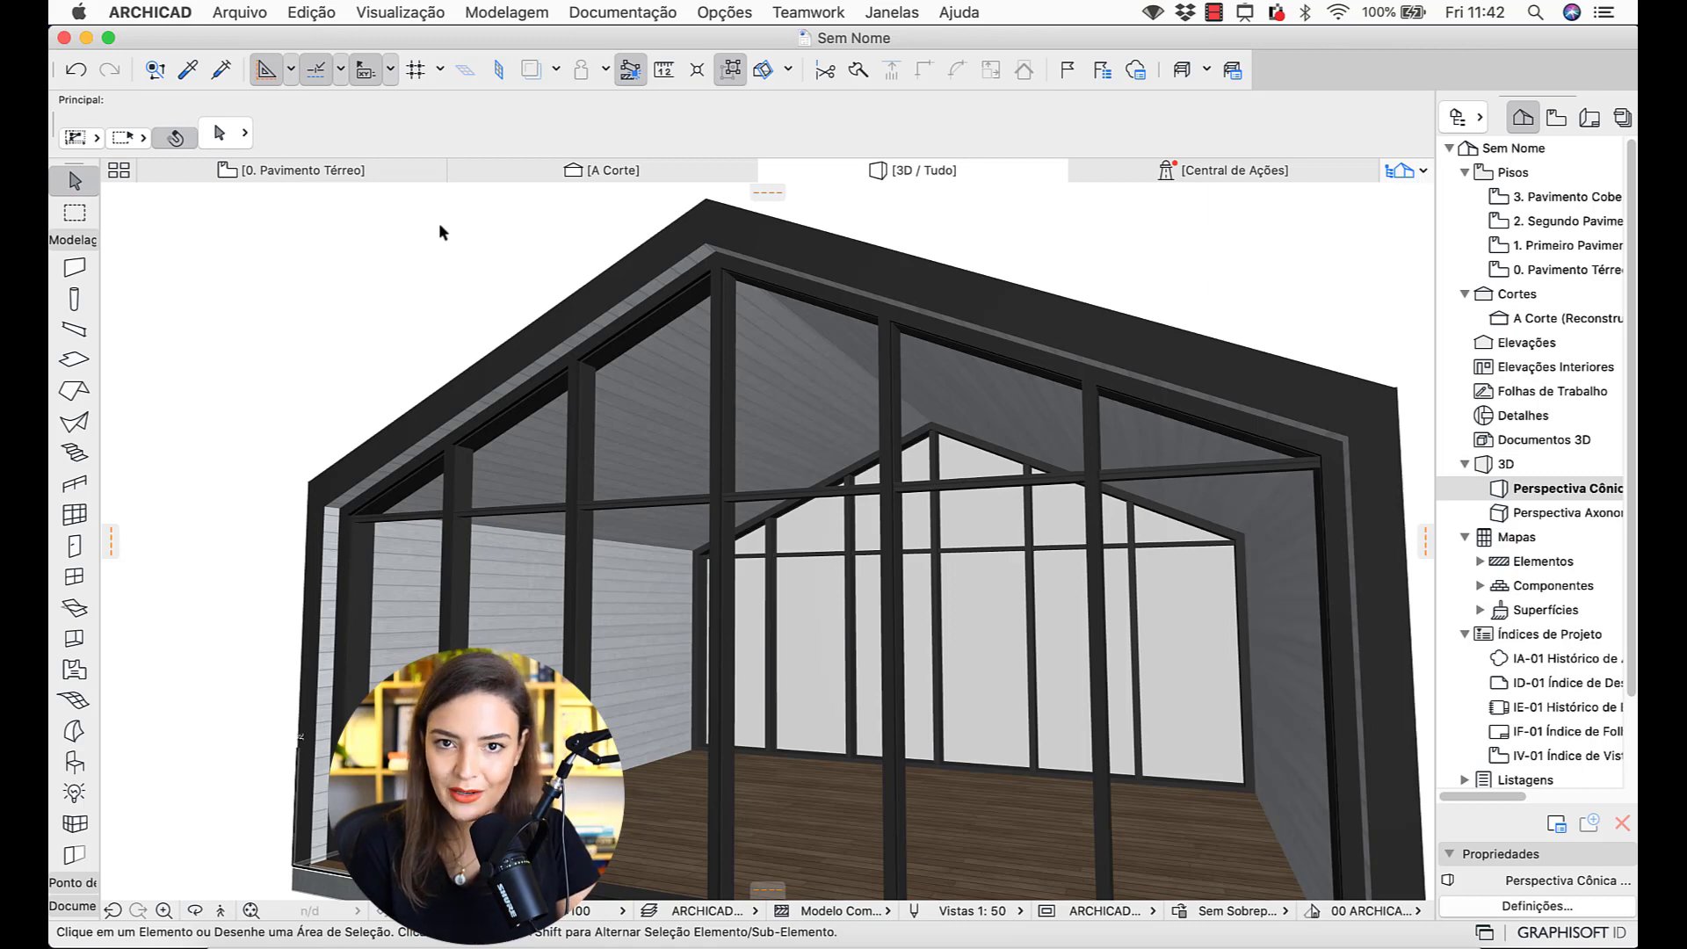
{"action": "left_click", "coordinate": [362, 172]}
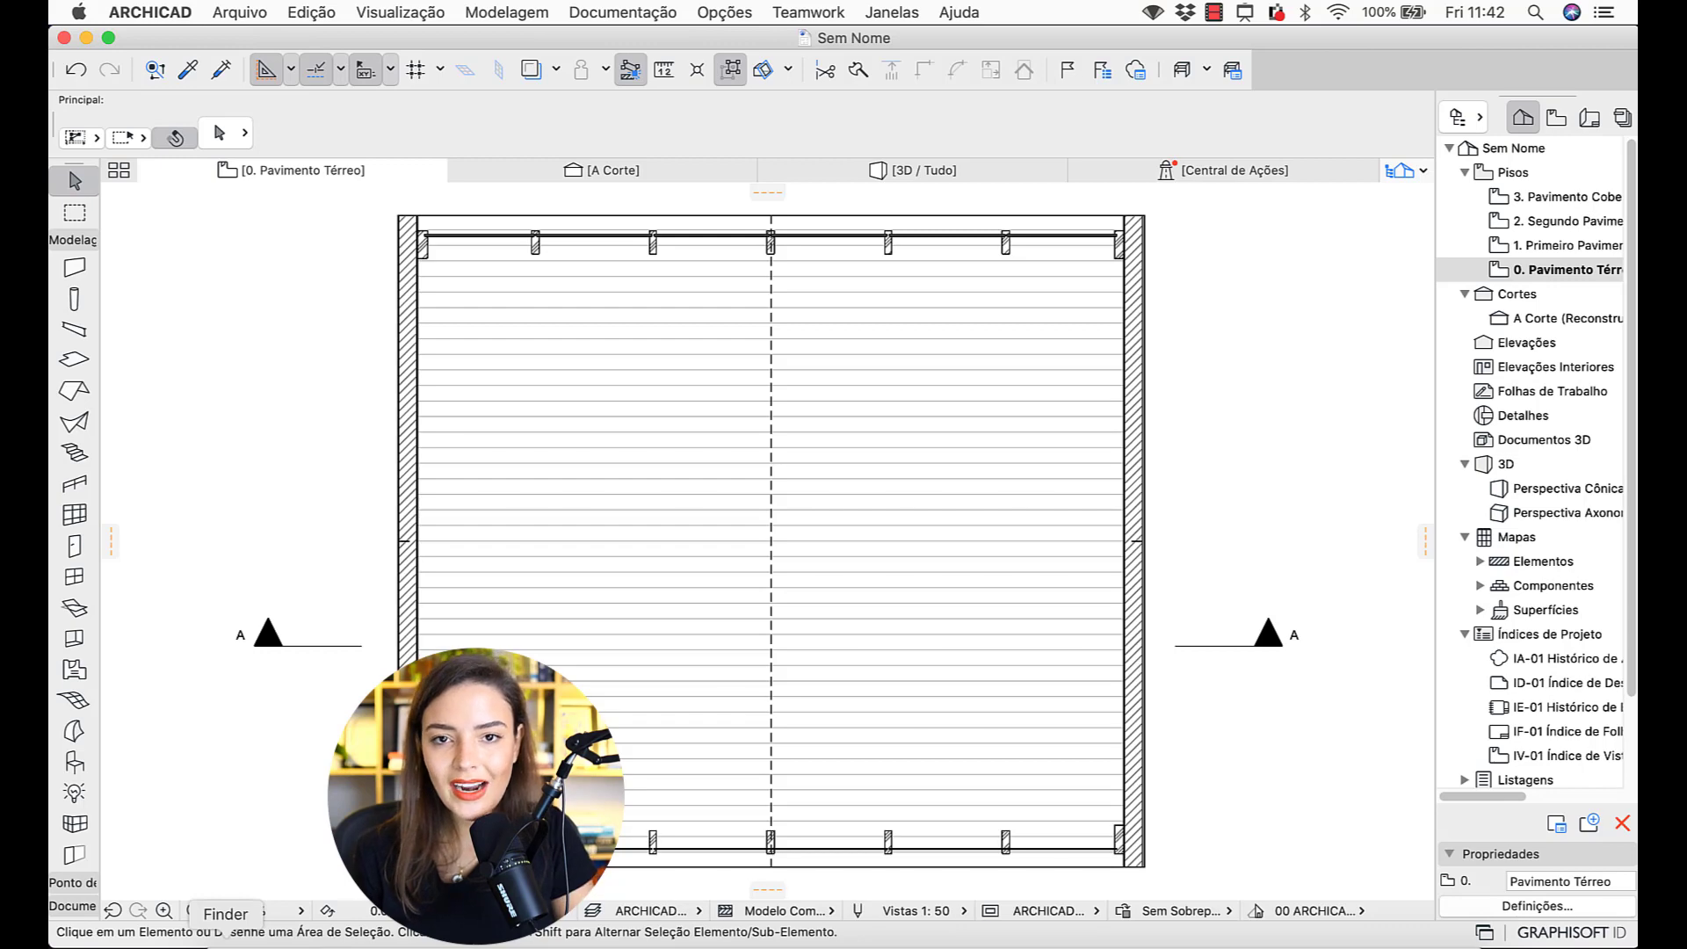
- Switch to Finder and import Spot Mini Quadrado.skp as an object into the ground-floor plan, inside the building
{"action": "left_click", "coordinate": [226, 938]}
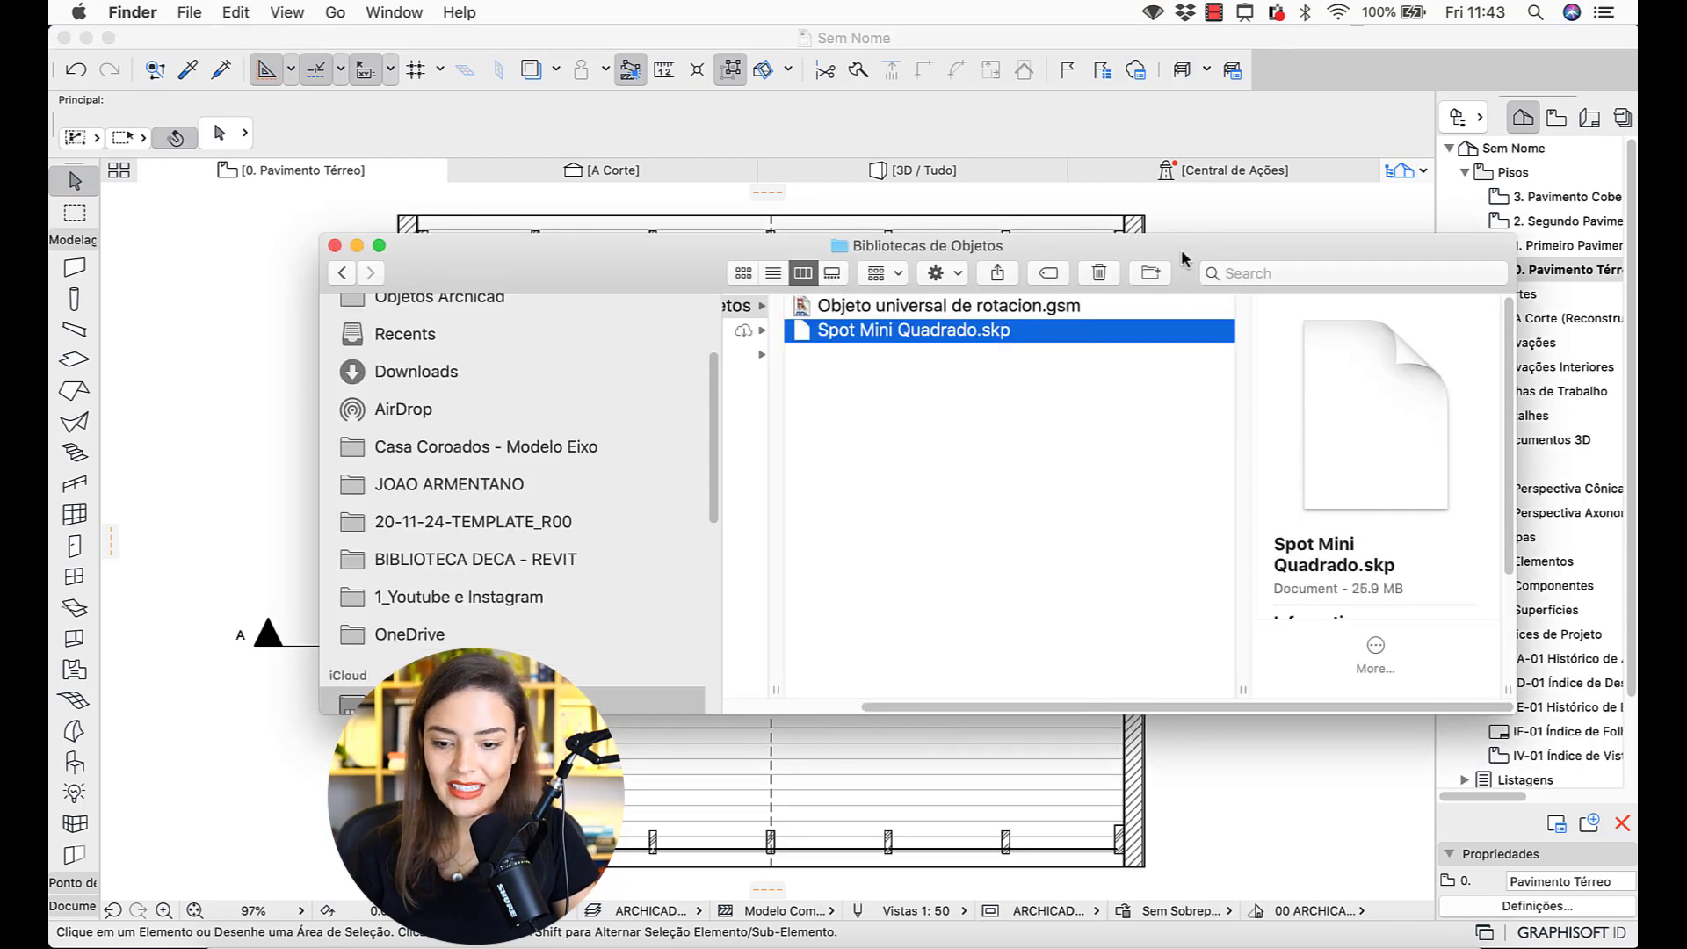
{"action": "left_click_drag", "start_coordinate": [1184, 259], "coordinate": [963, 411]}
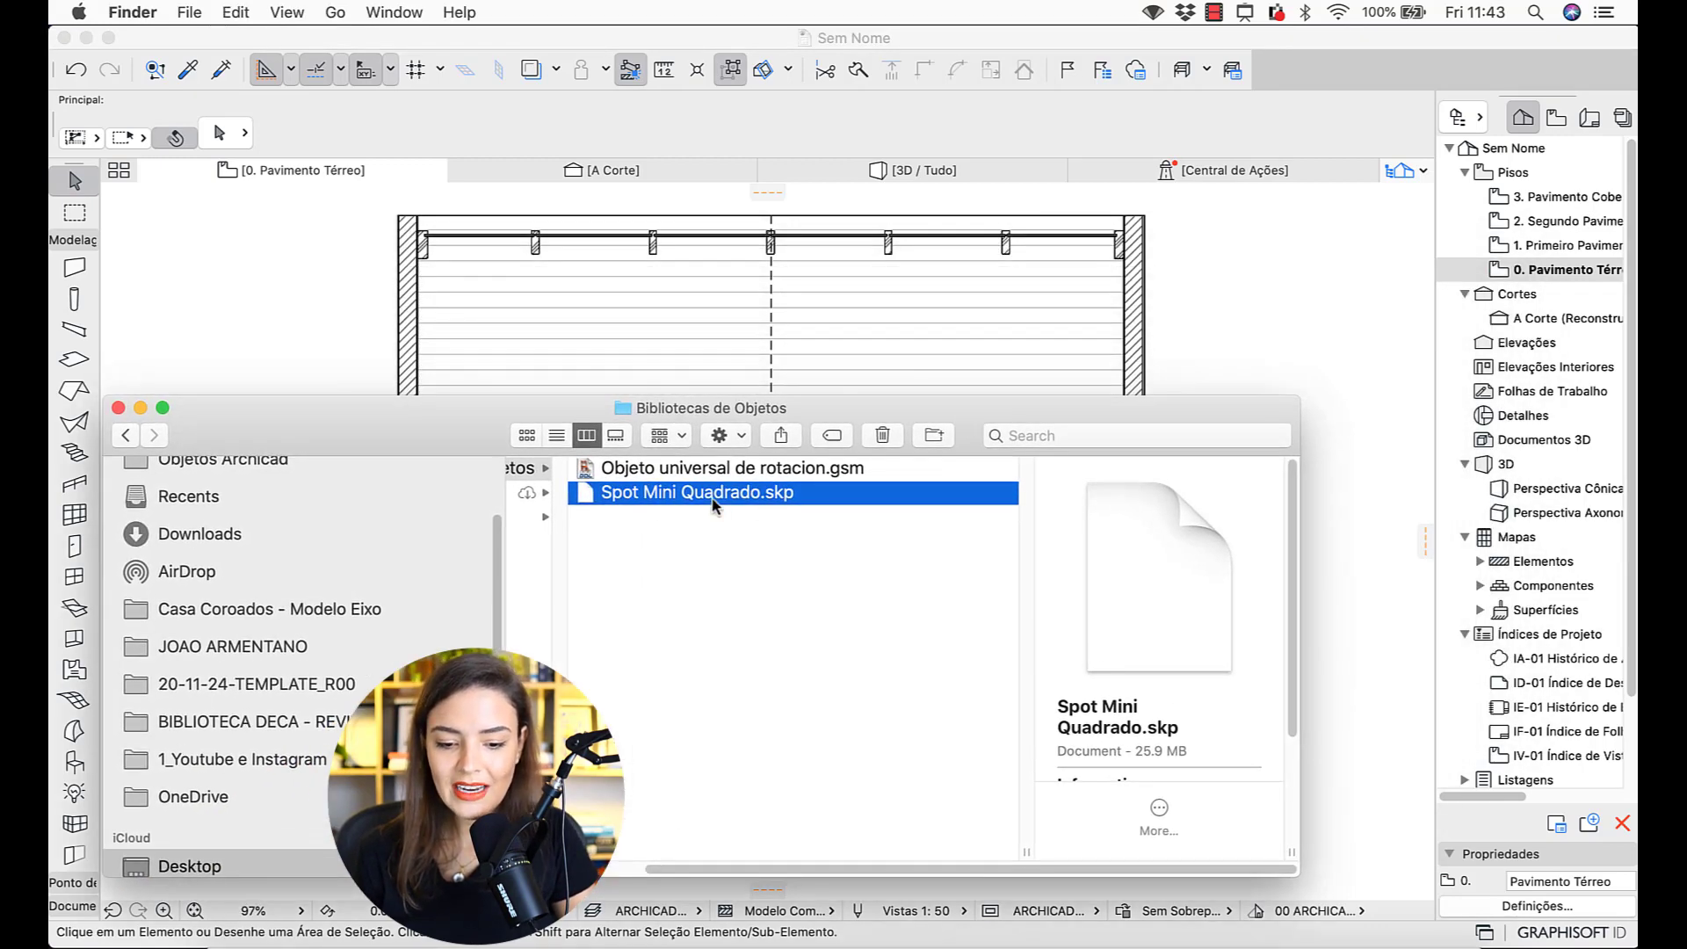
{"action": "left_click_drag", "start_coordinate": [712, 499], "coordinate": [912, 354]}
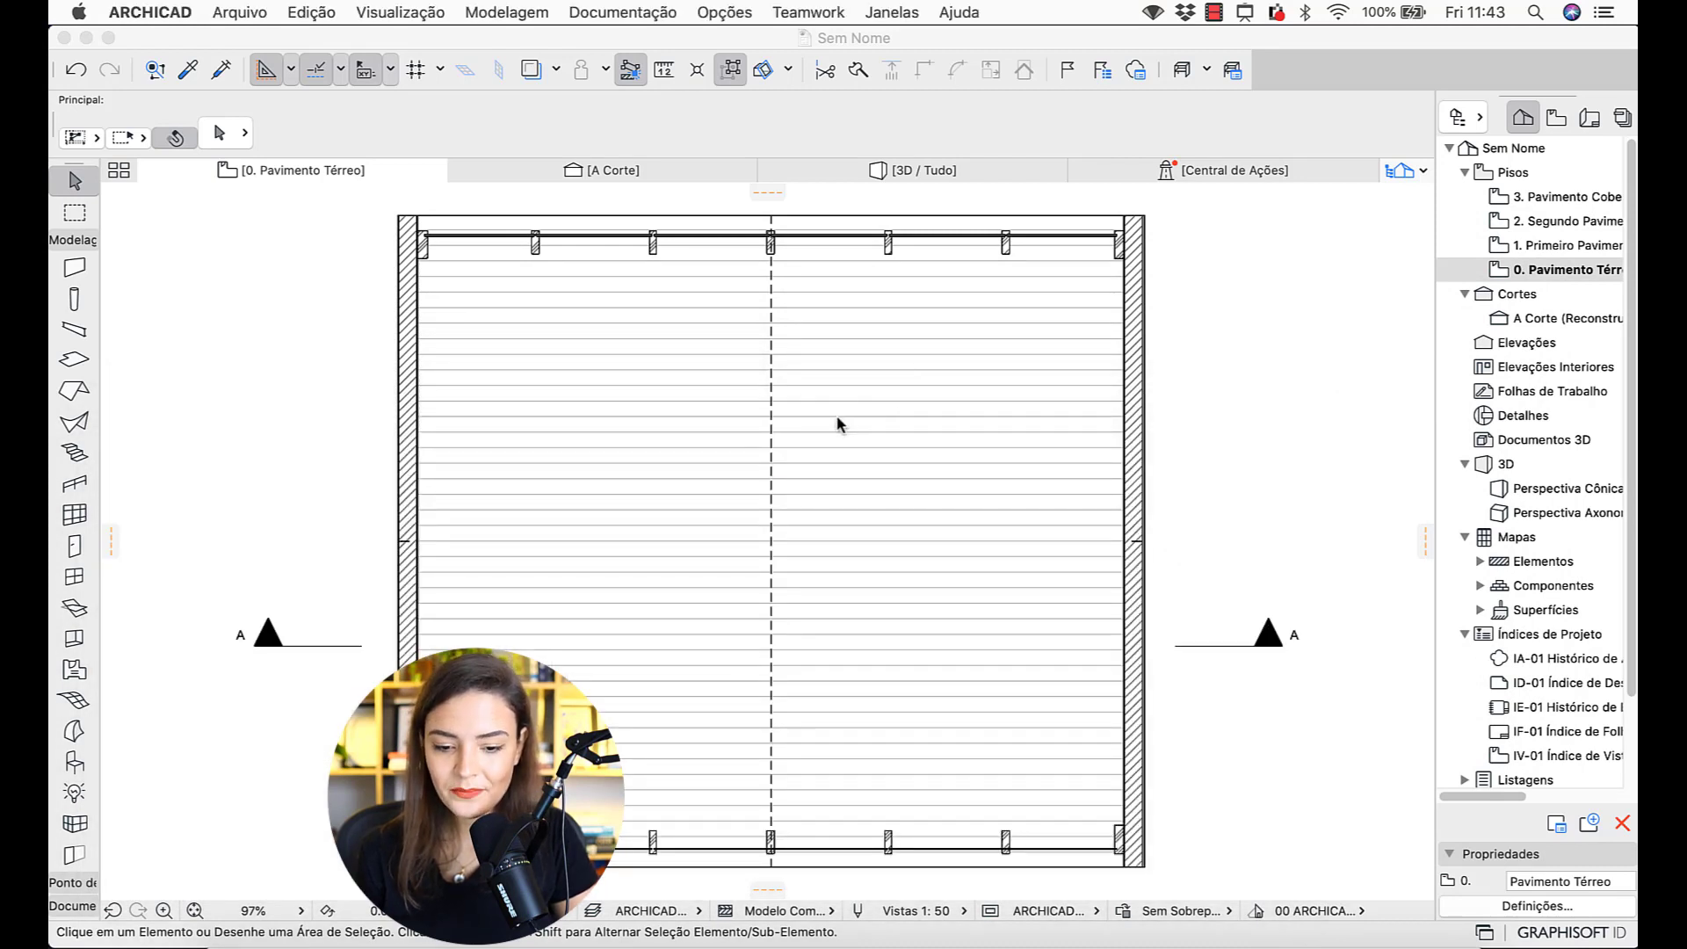
{"action": "left_click", "coordinate": [854, 466]}
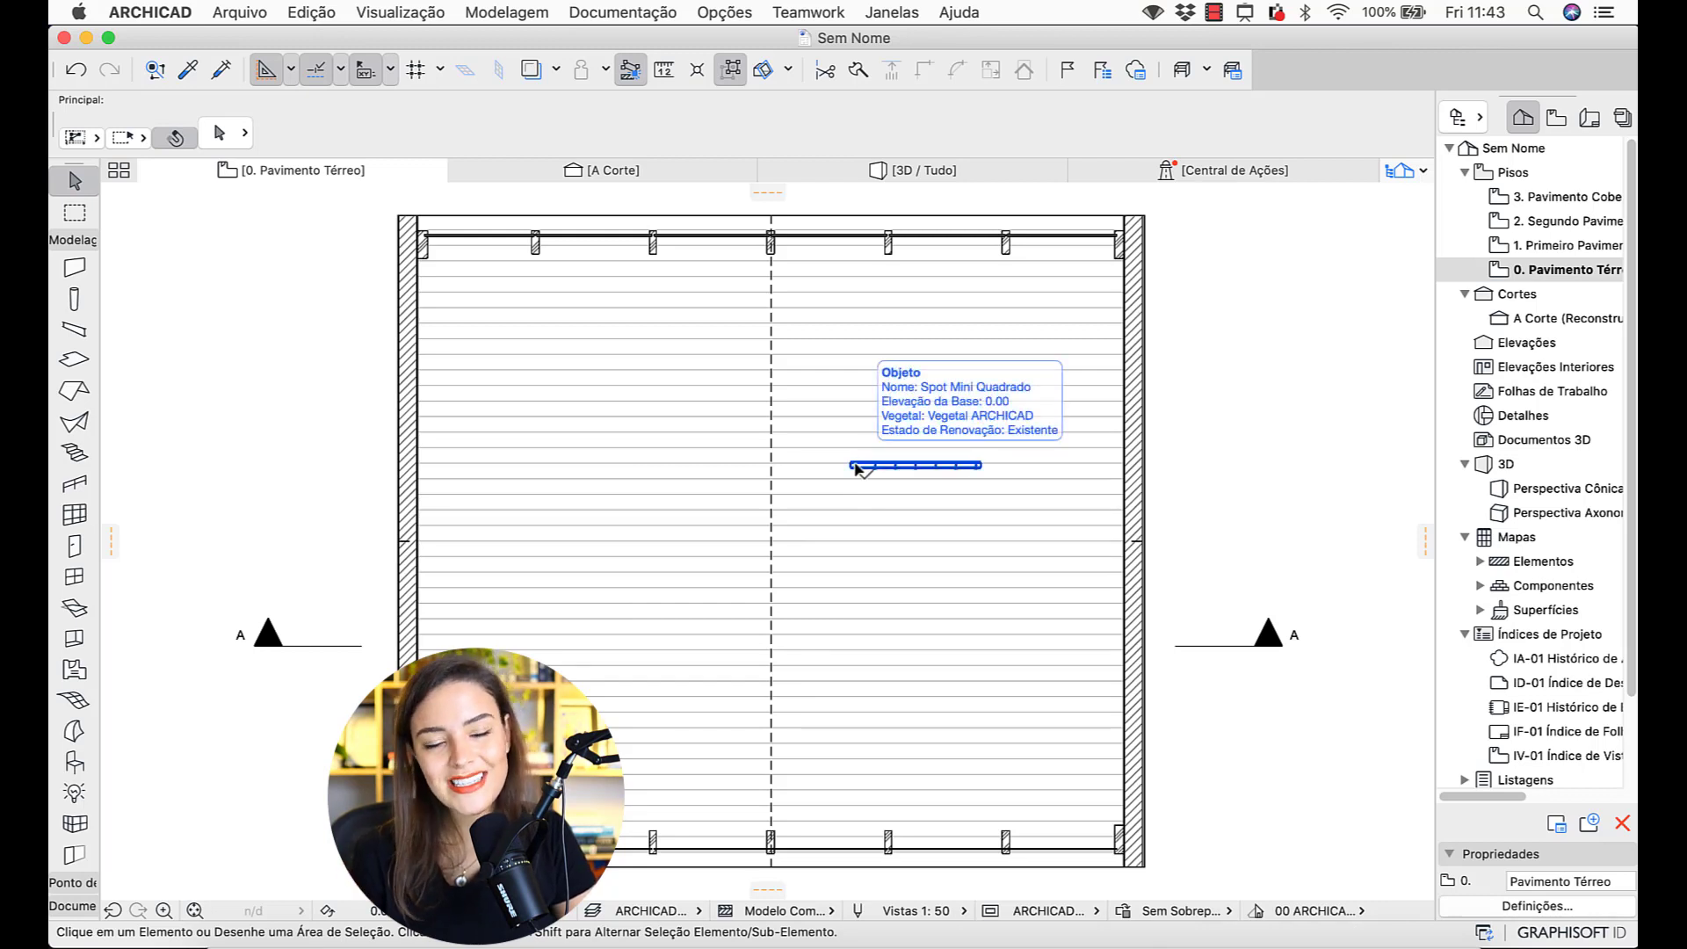
- Select the Spot Mini Quadrado object and set its base elevation to 3.00 in the 3D view
{"action": "scroll", "coordinate": [879, 468], "scroll_direction": "up", "scroll_amount": 5}
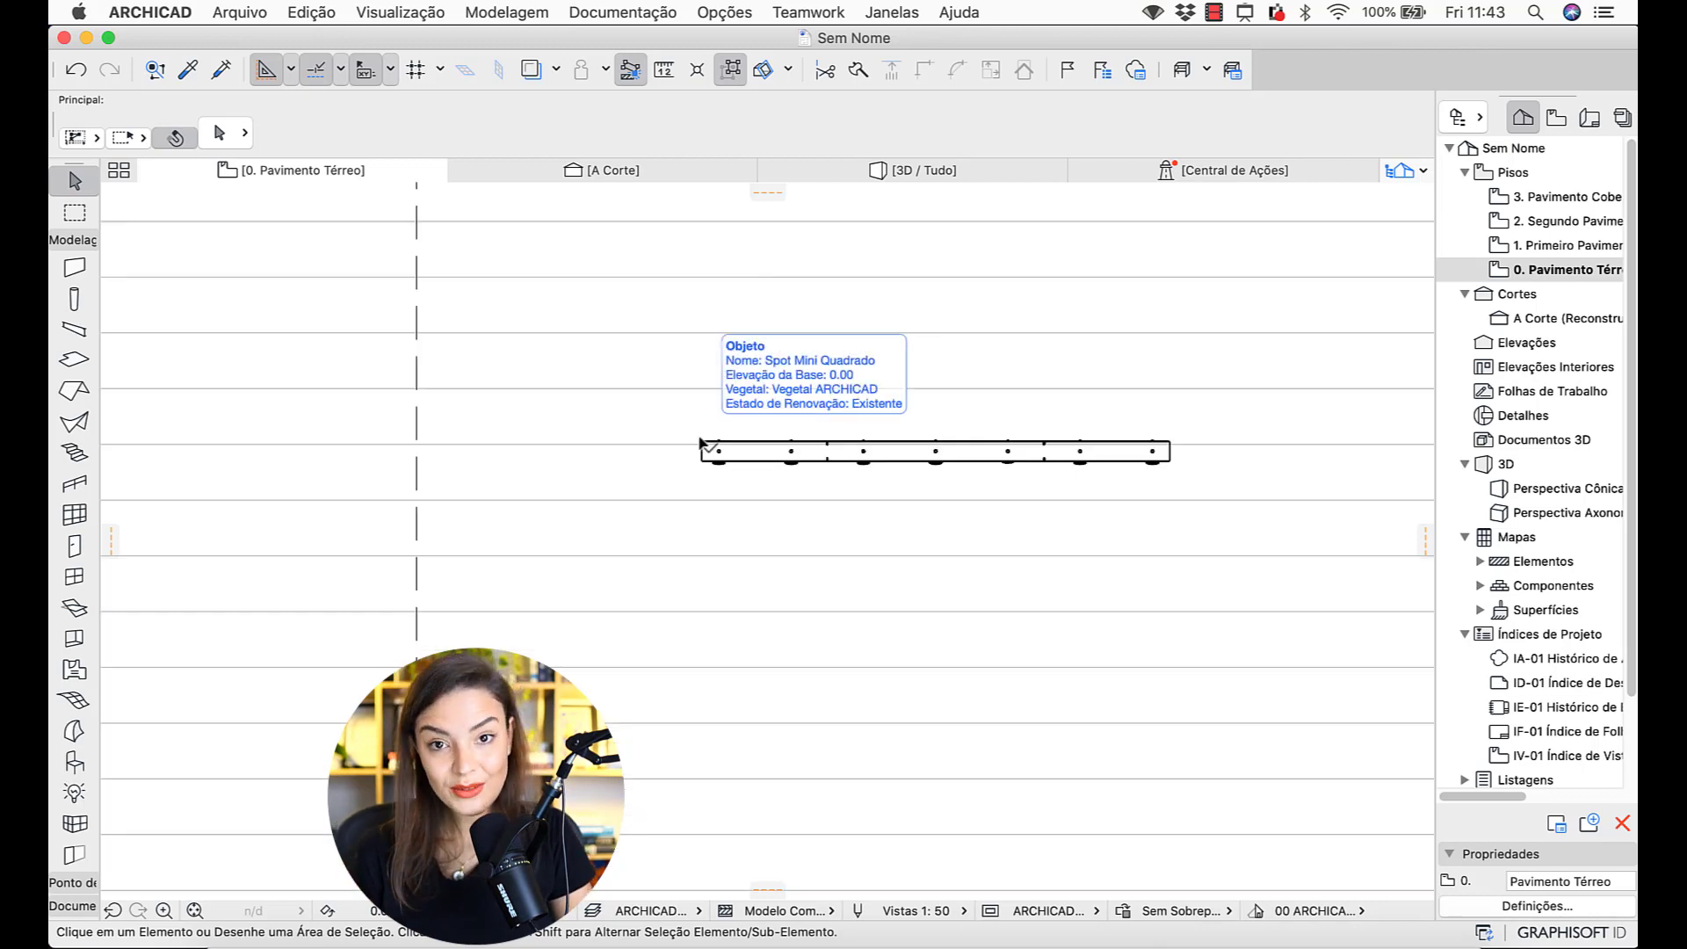
{"action": "left_click", "coordinate": [707, 448]}
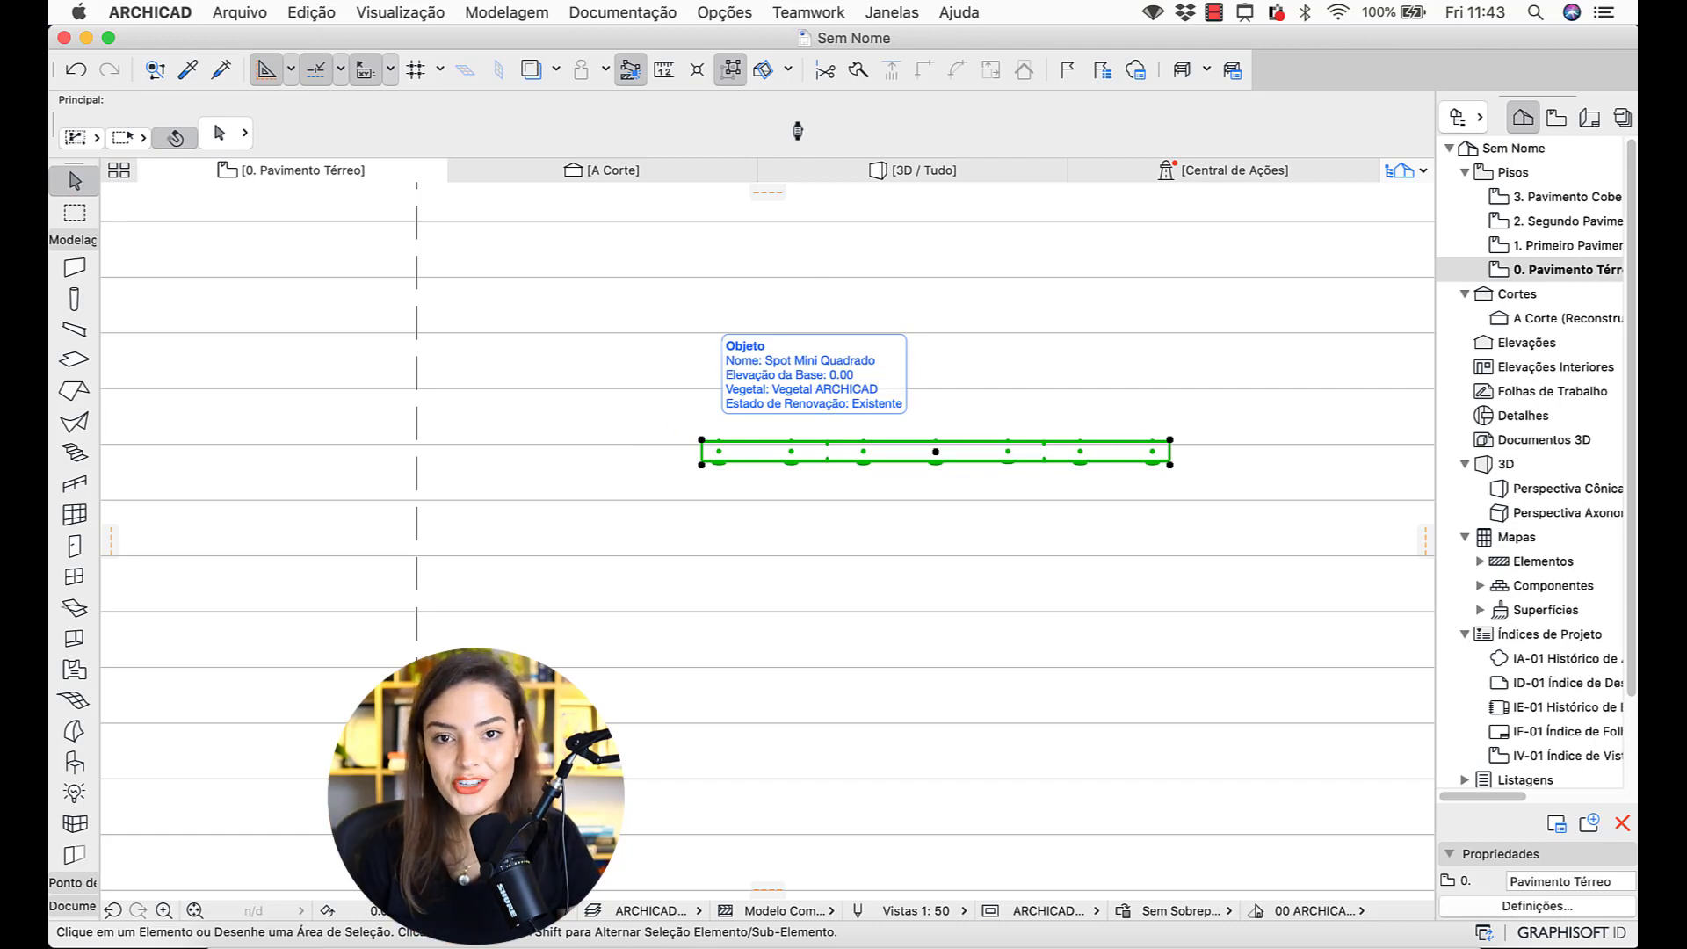
{"action": "left_click", "coordinate": [718, 451]}
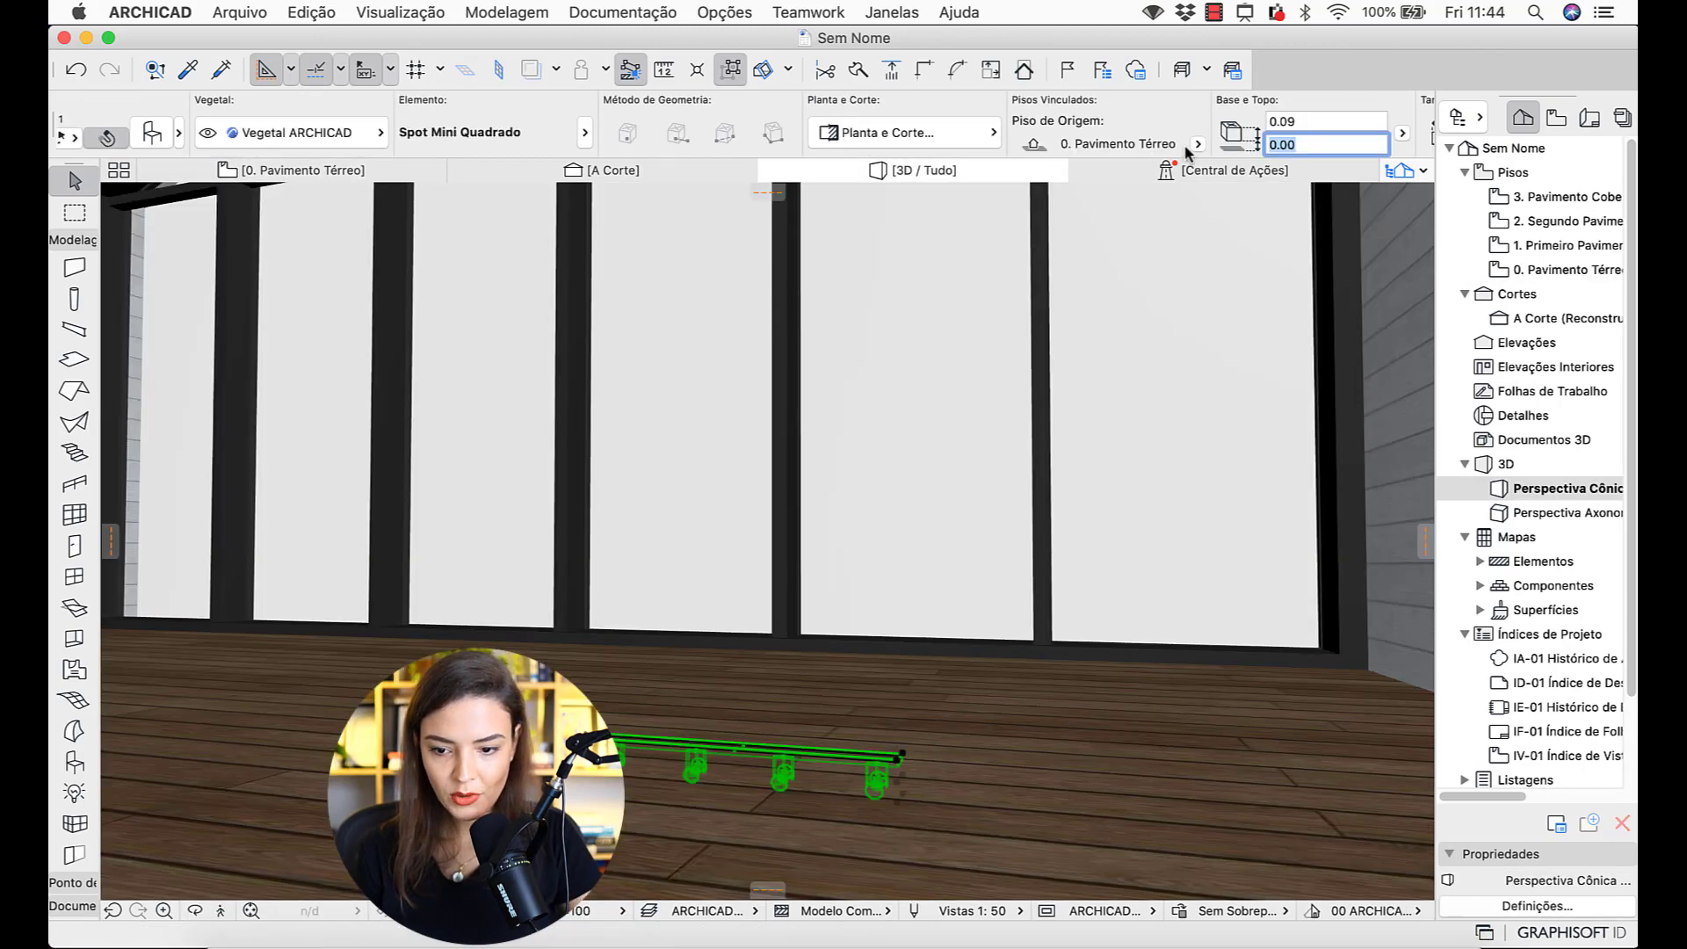
{"action": "type", "text": "3"}
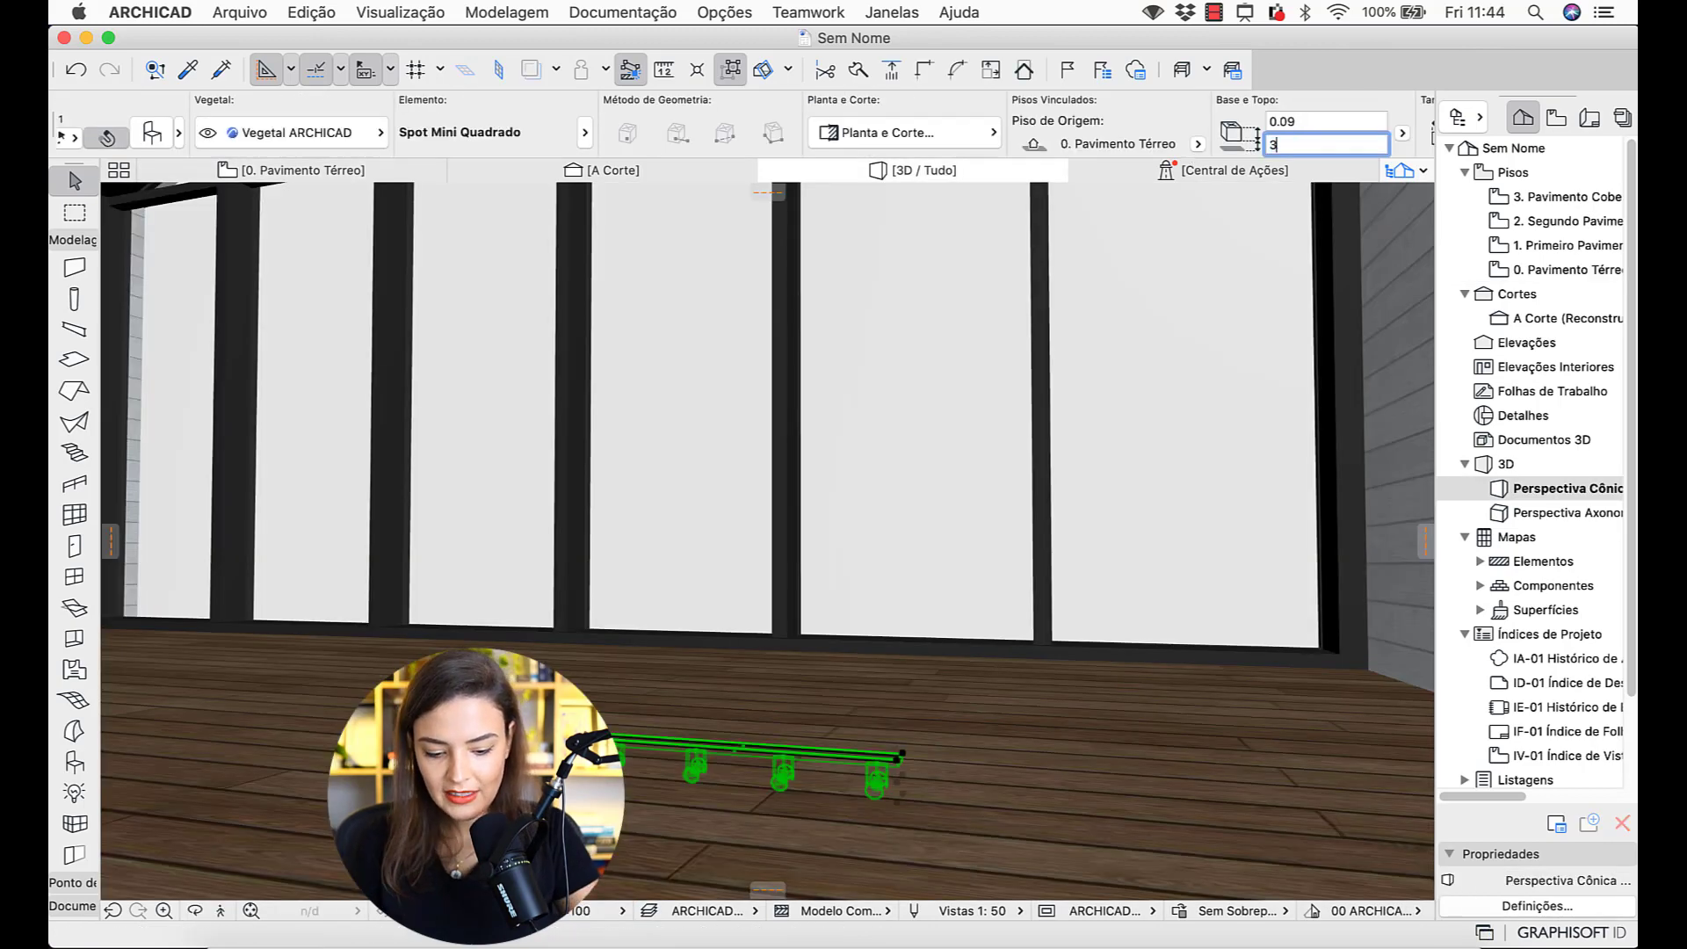
{"action": "key", "text": "Return"}
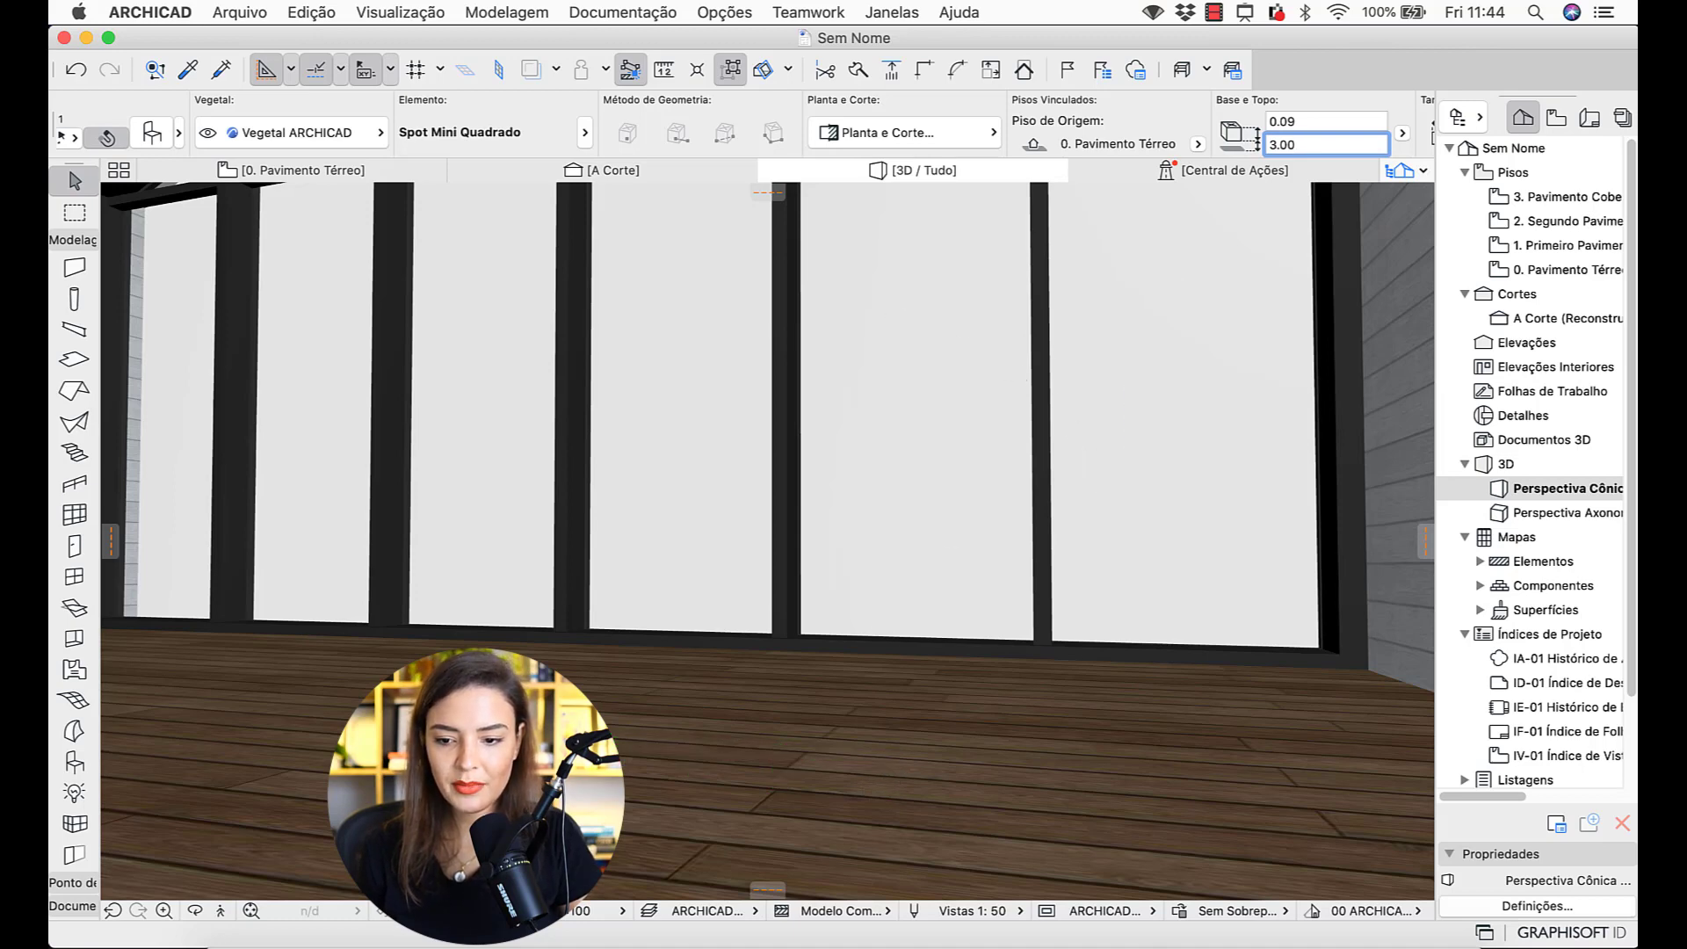
- Deselect the raised spot track and turn on the 3D cutting planes to expose it inside the building
{"action": "key", "text": "Escape"}
{"action": "scroll", "coordinate": [860, 707], "scroll_direction": "down", "scroll_amount": 6}
{"action": "left_click", "coordinate": [767, 72]}
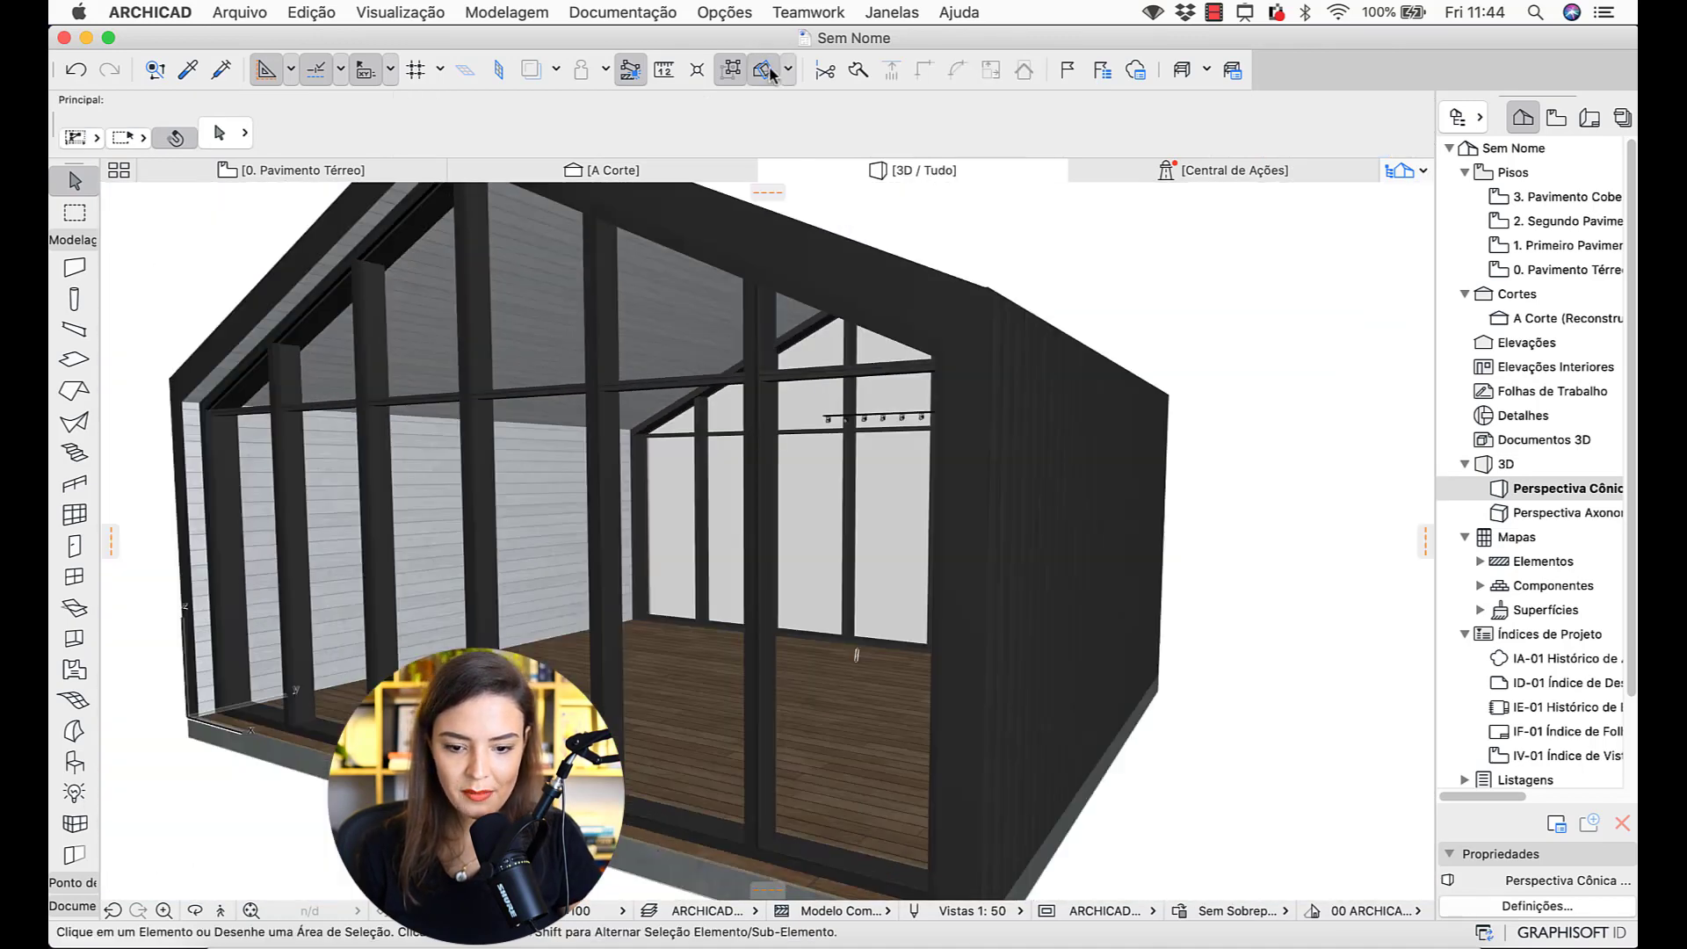
{"action": "scroll", "coordinate": [888, 392], "scroll_direction": "up", "scroll_amount": 5}
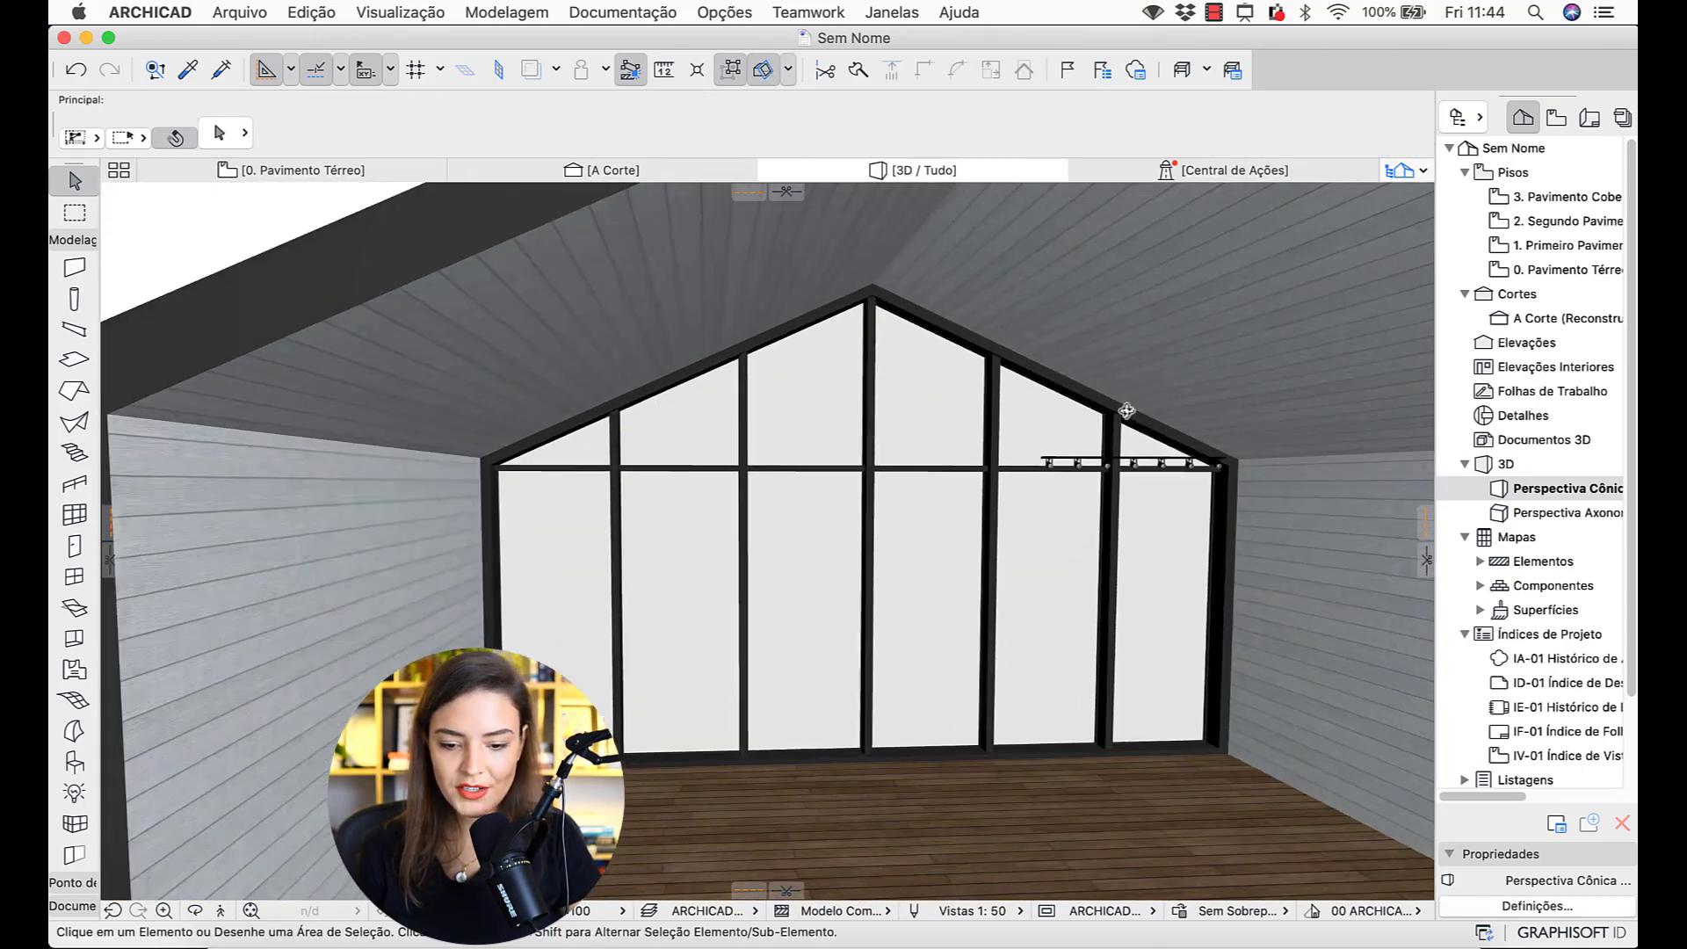
{"action": "scroll", "coordinate": [1126, 410], "scroll_direction": "up", "scroll_amount": 5}
- Select the spot track under the sloped ceiling and copy its full object name from its settings
{"action": "left_click", "coordinate": [1271, 413]}
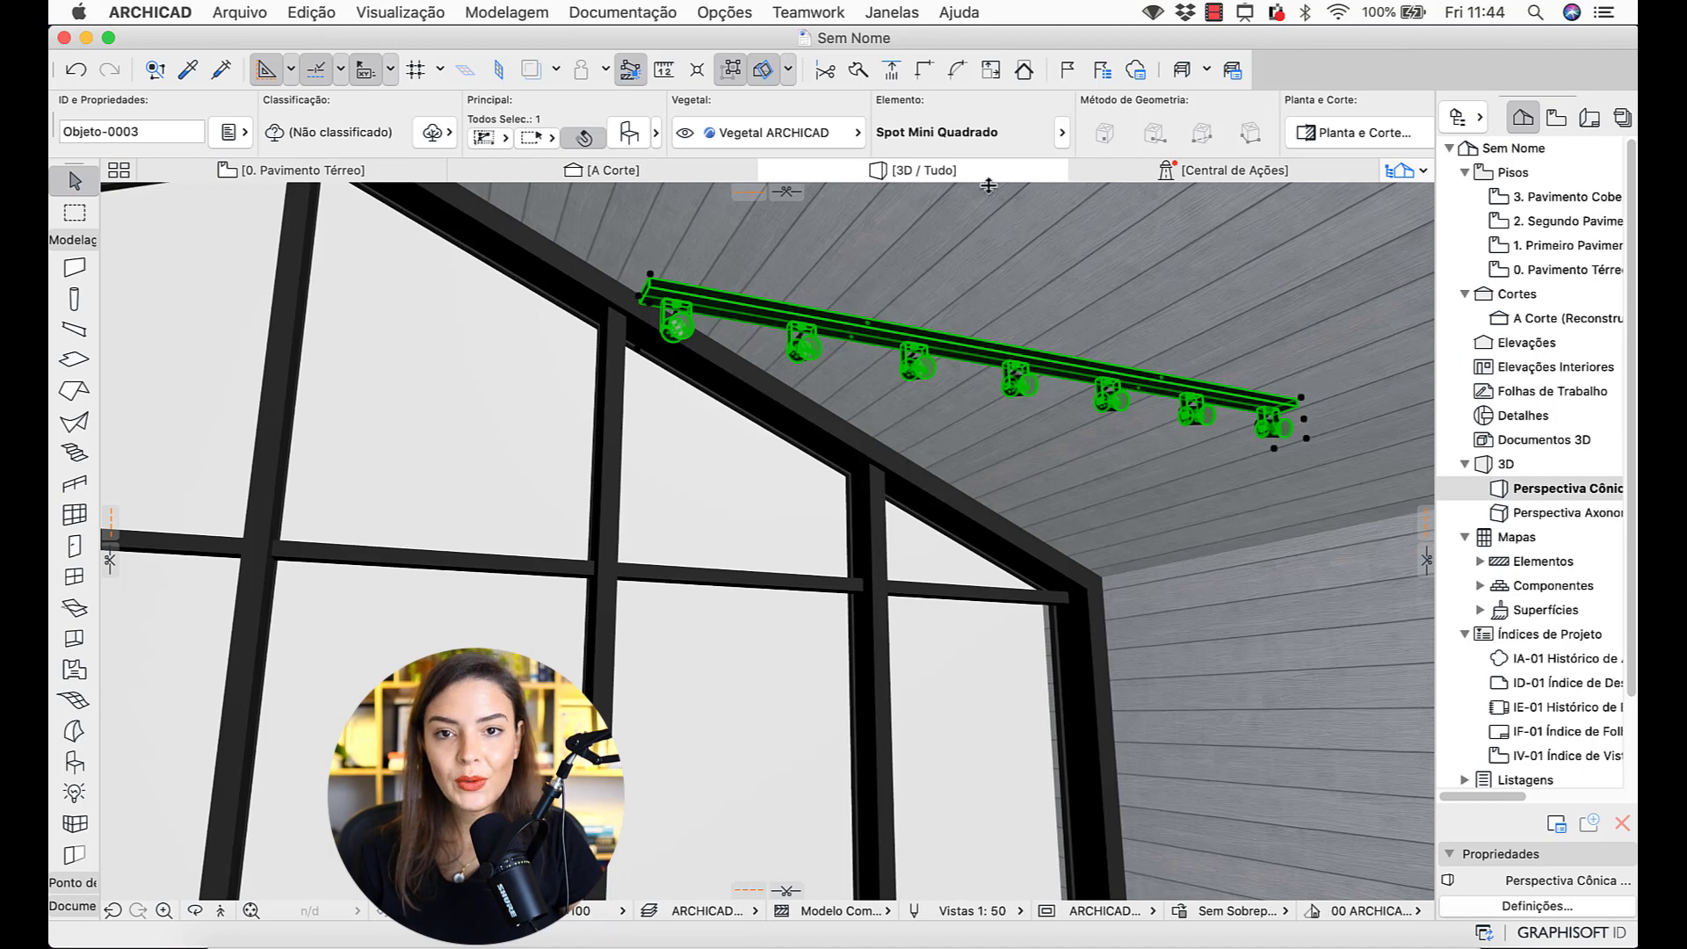
{"action": "left_click", "coordinate": [883, 133]}
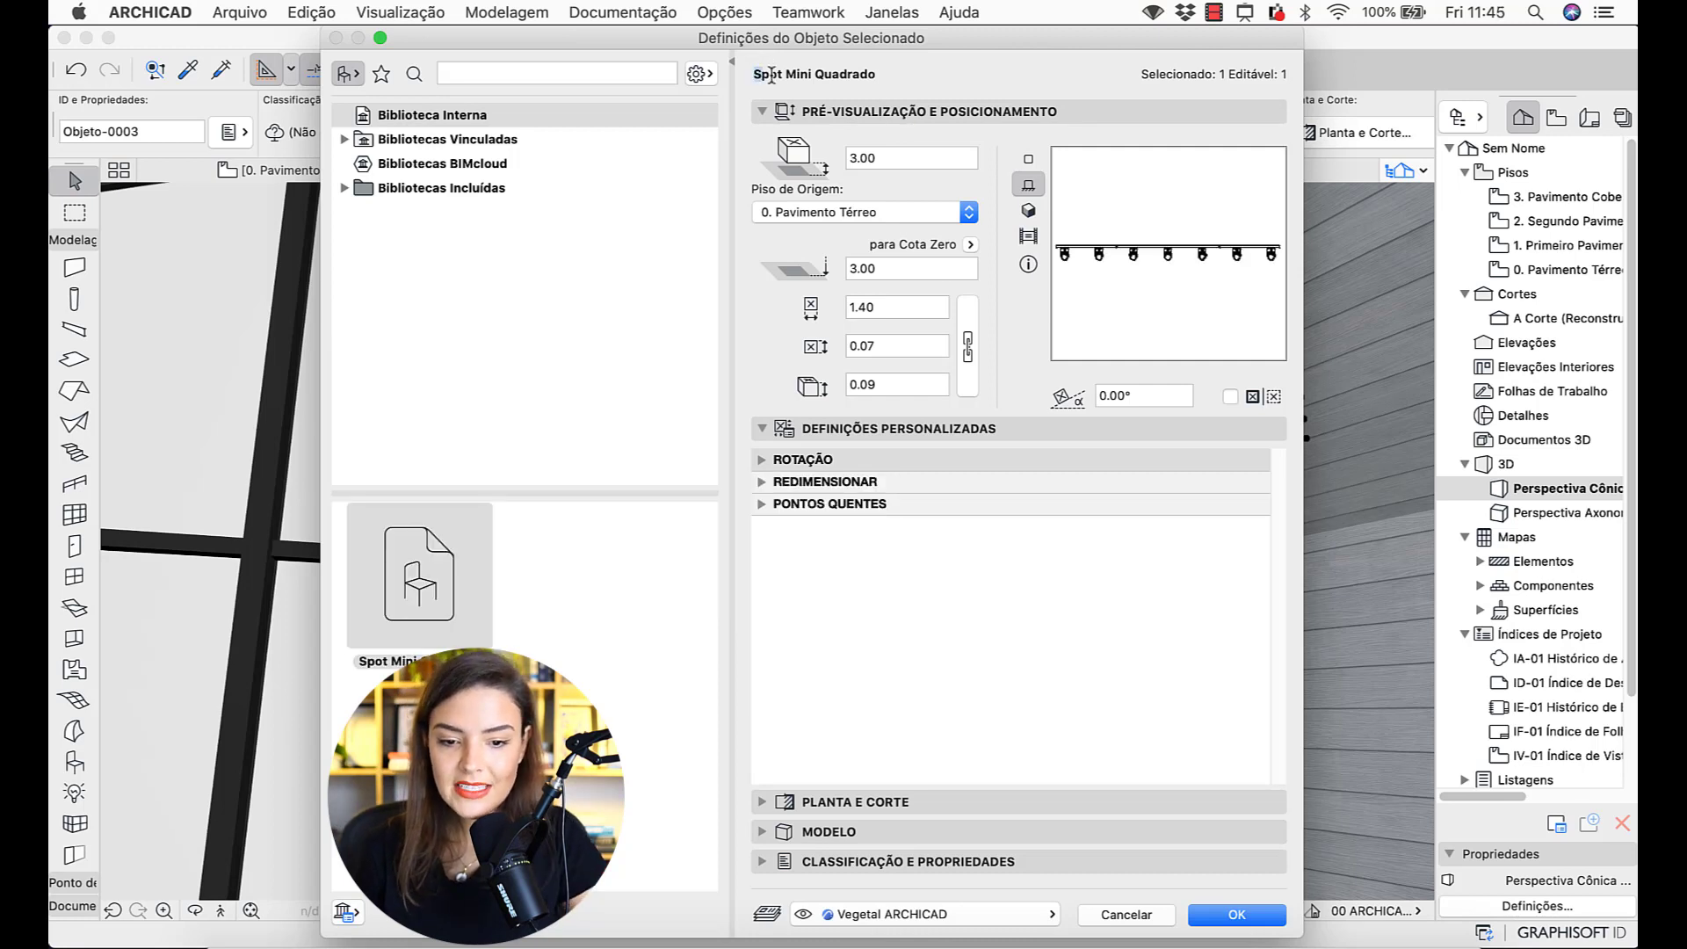
{"action": "left_click_drag", "start_coordinate": [754, 74], "coordinate": [872, 73]}
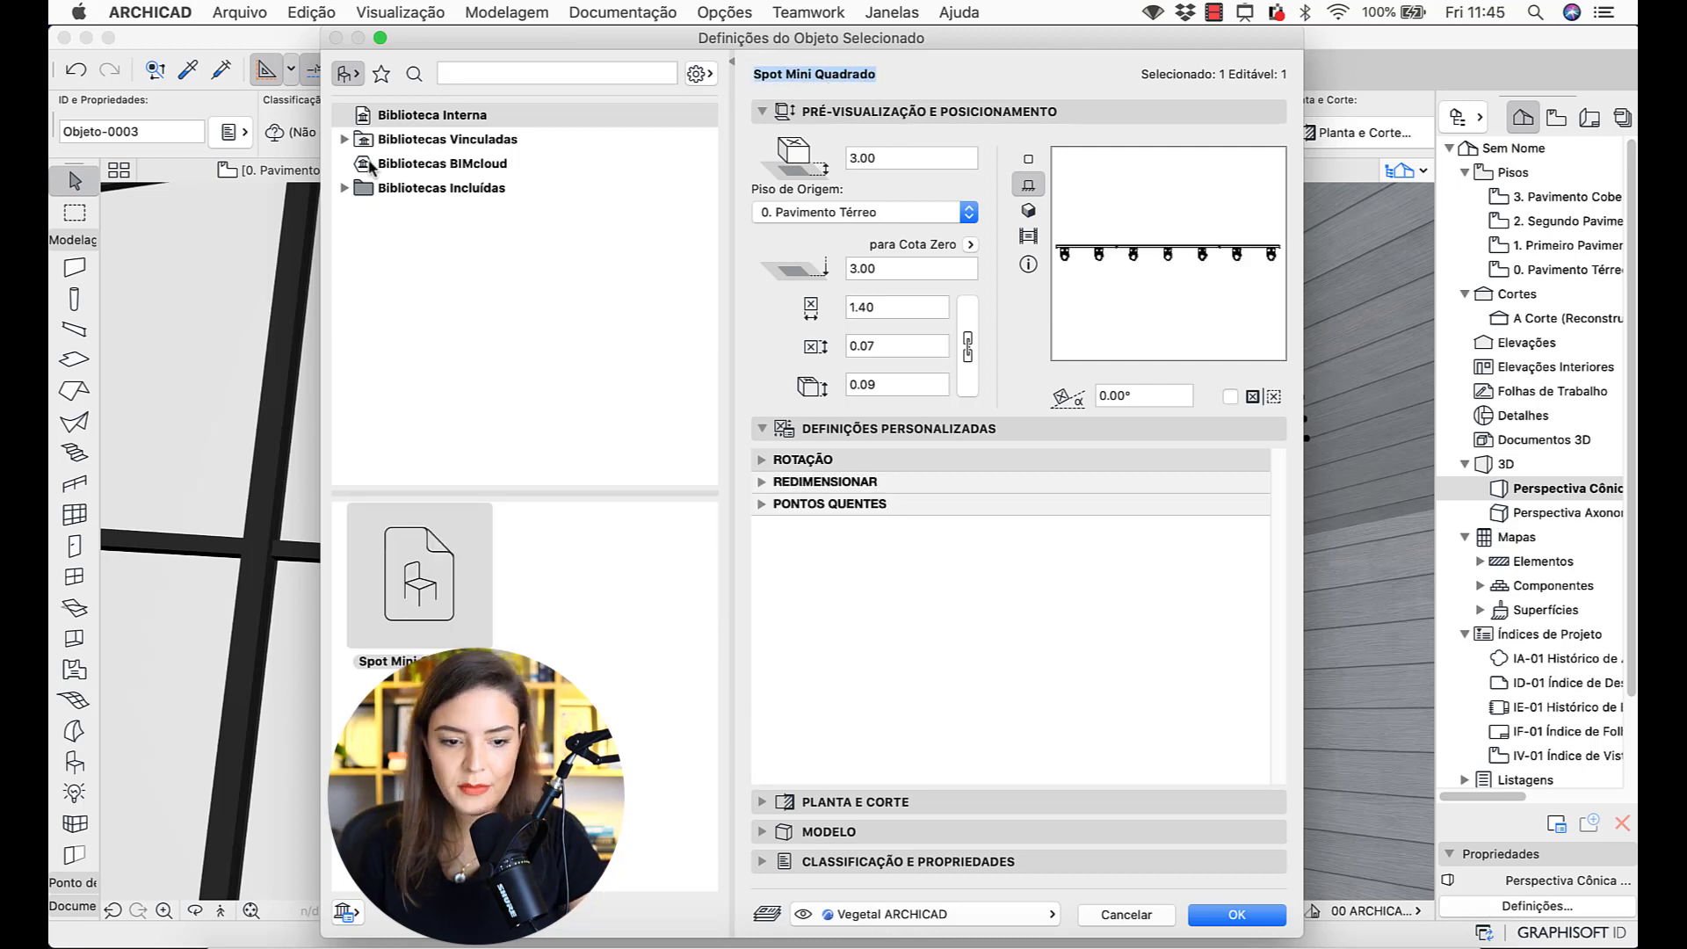
{"action": "left_click", "coordinate": [342, 140]}
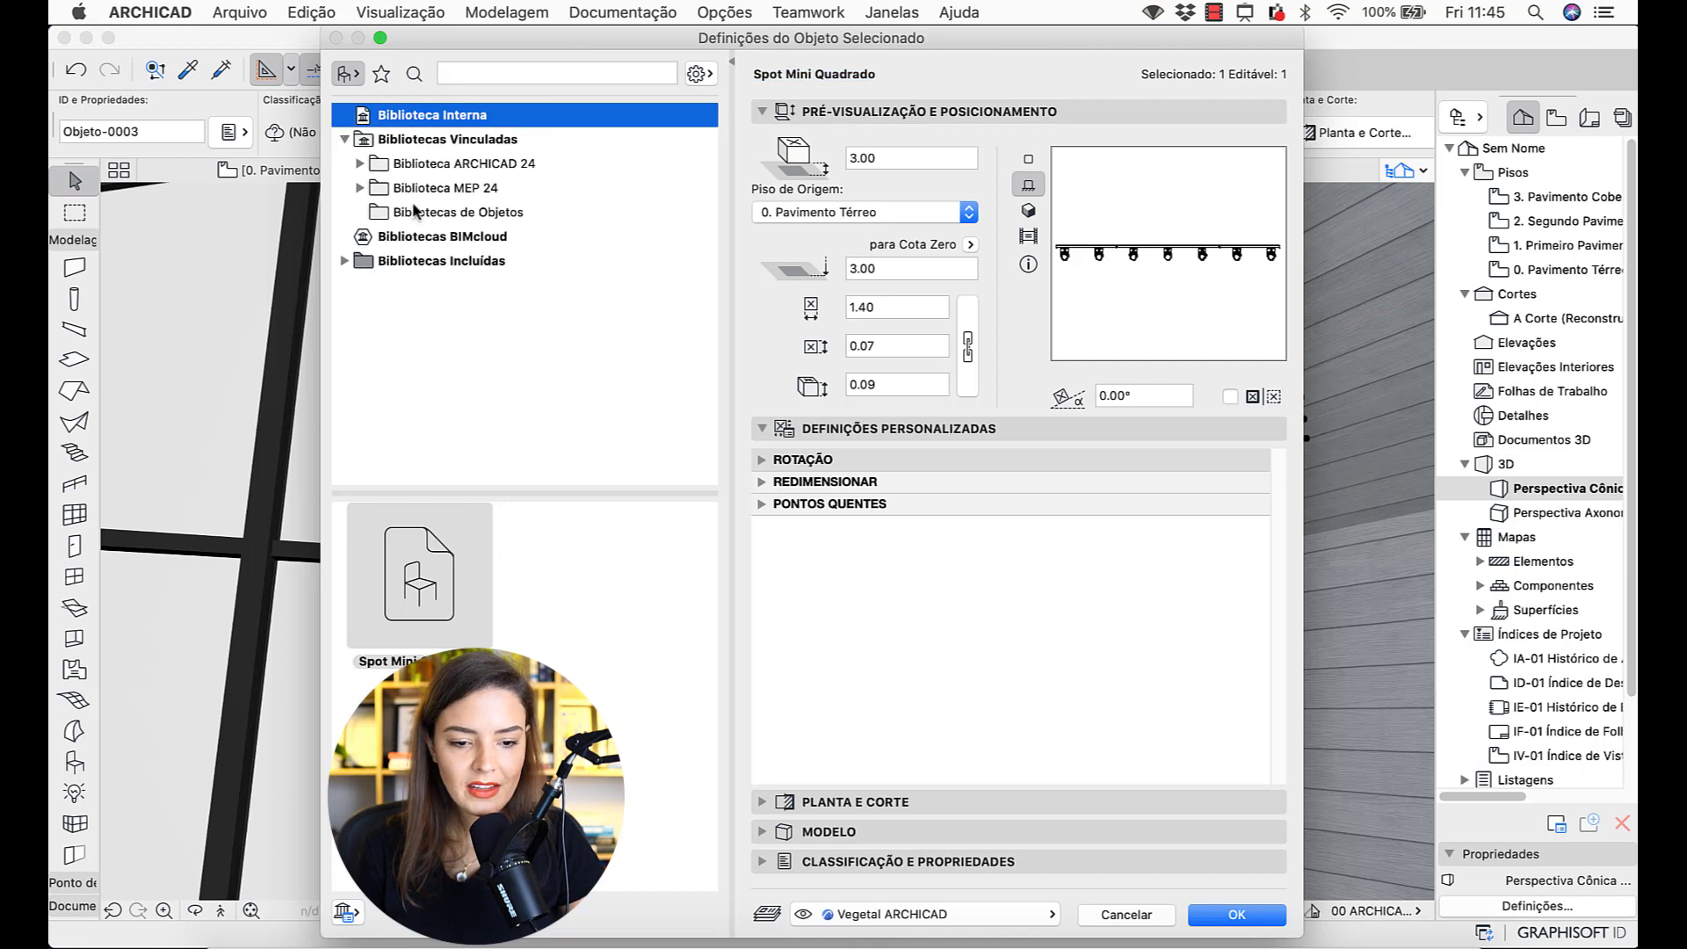
{"action": "left_click", "coordinate": [423, 212]}
{"action": "left_click", "coordinate": [446, 580]}
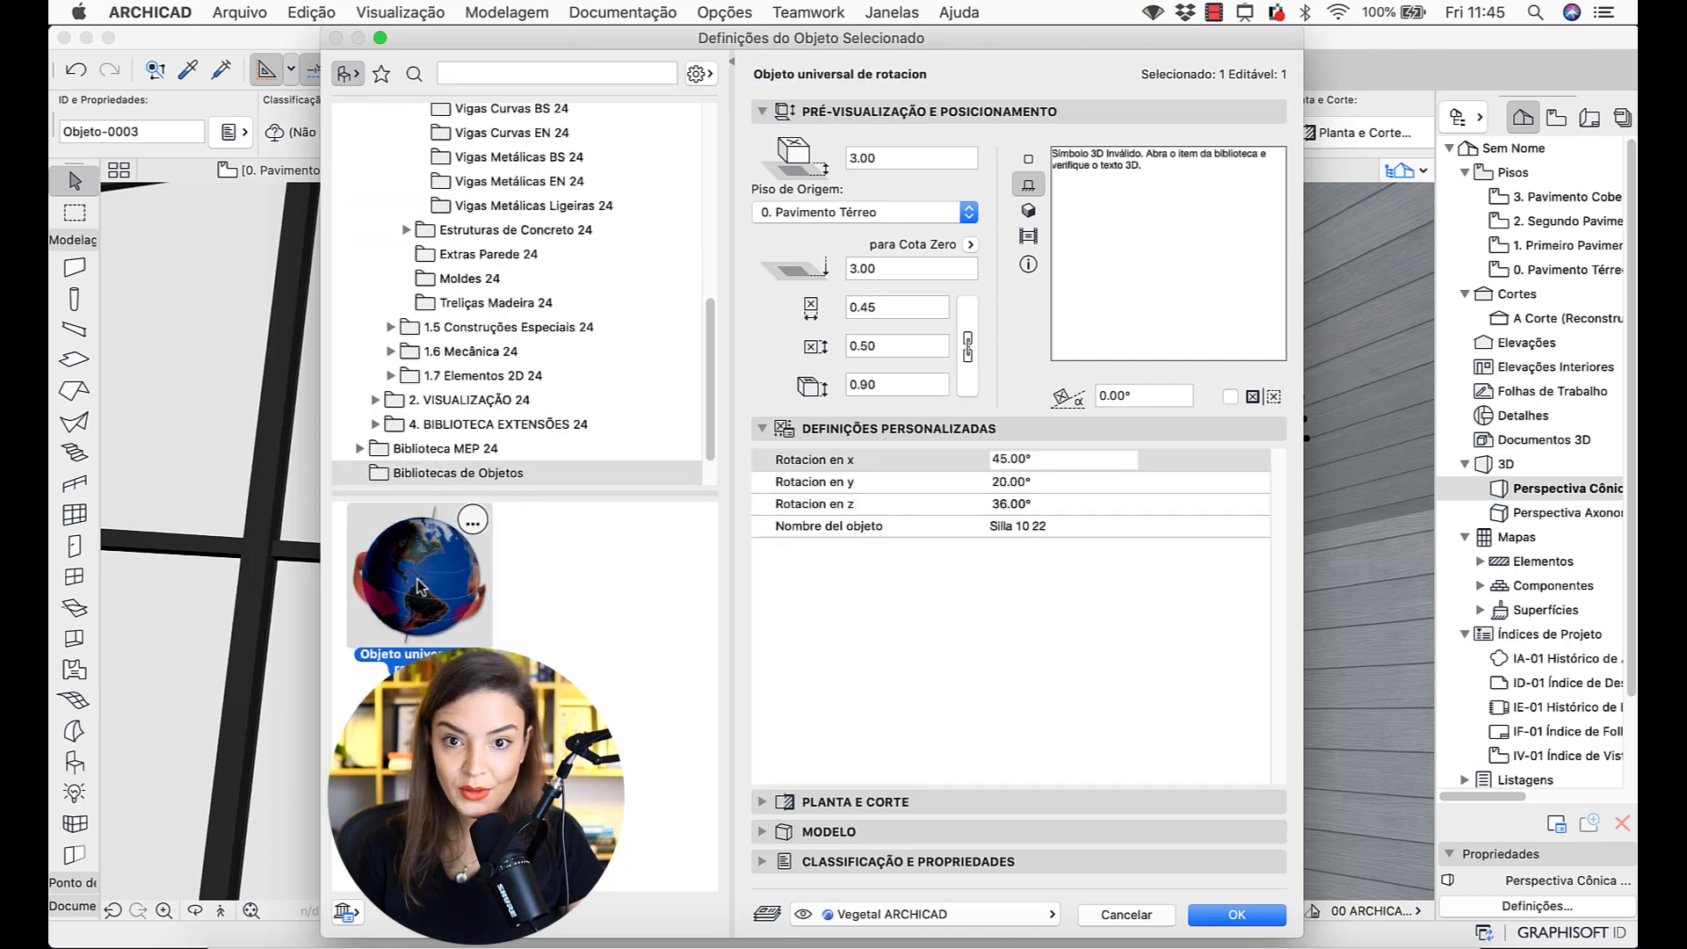
{"action": "left_click", "coordinate": [1057, 533]}
{"action": "key", "text": "super+a"}
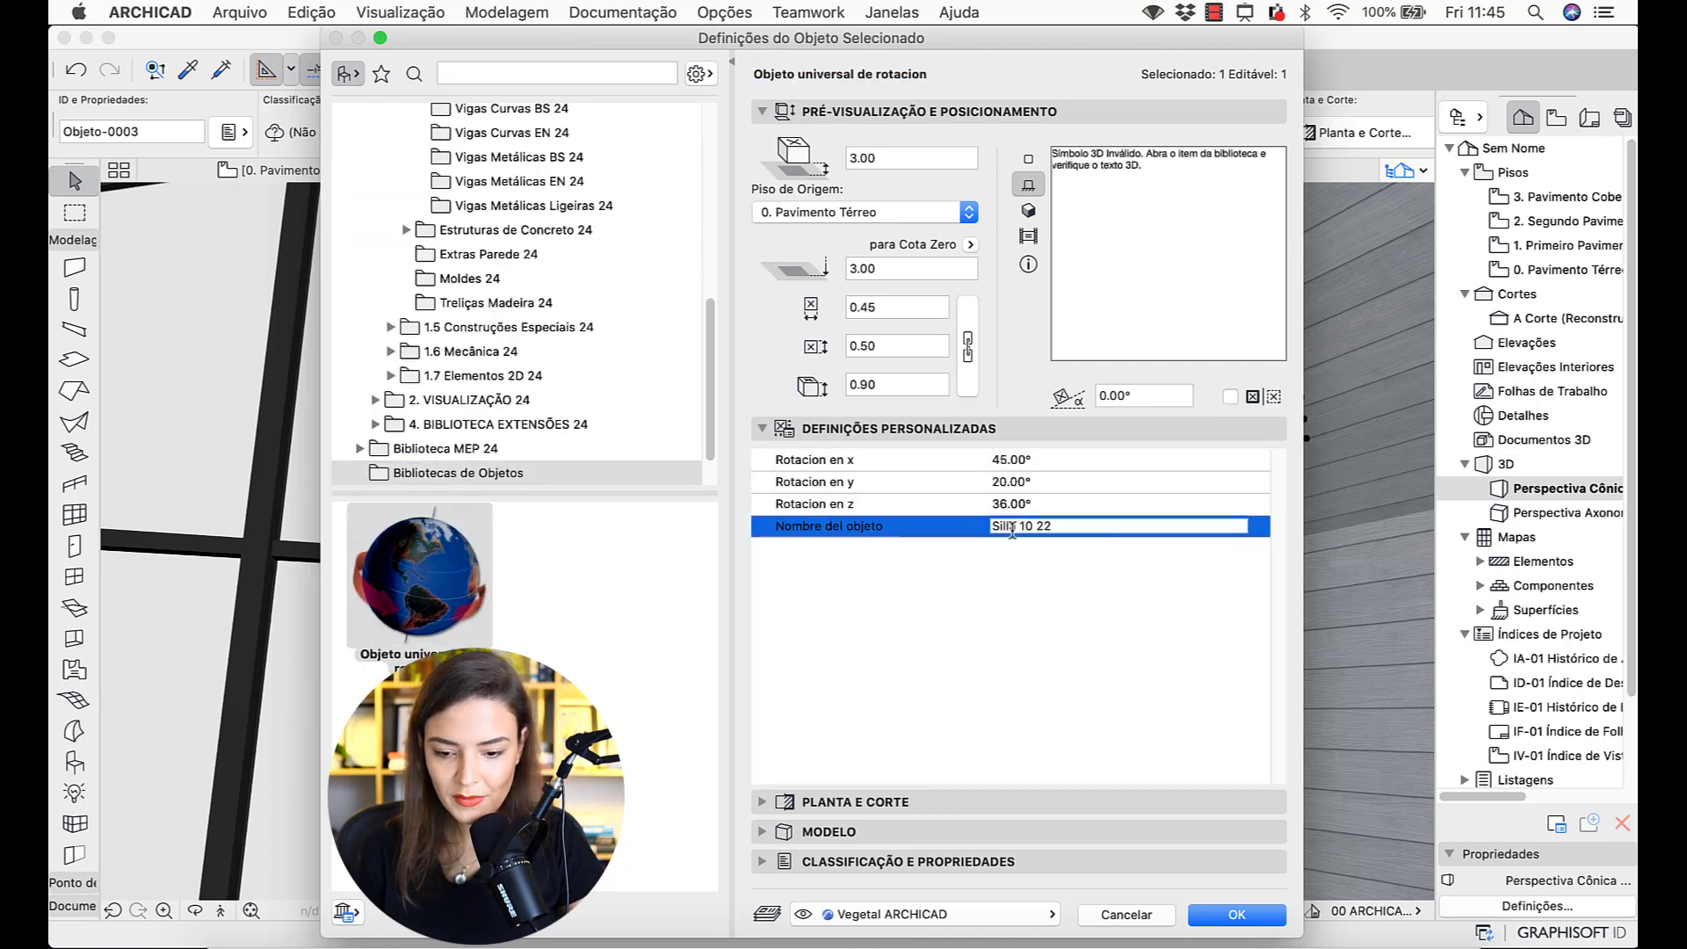
{"action": "type", "text": "Spot Mini Quadrado"}
{"action": "key", "text": "Tab"}
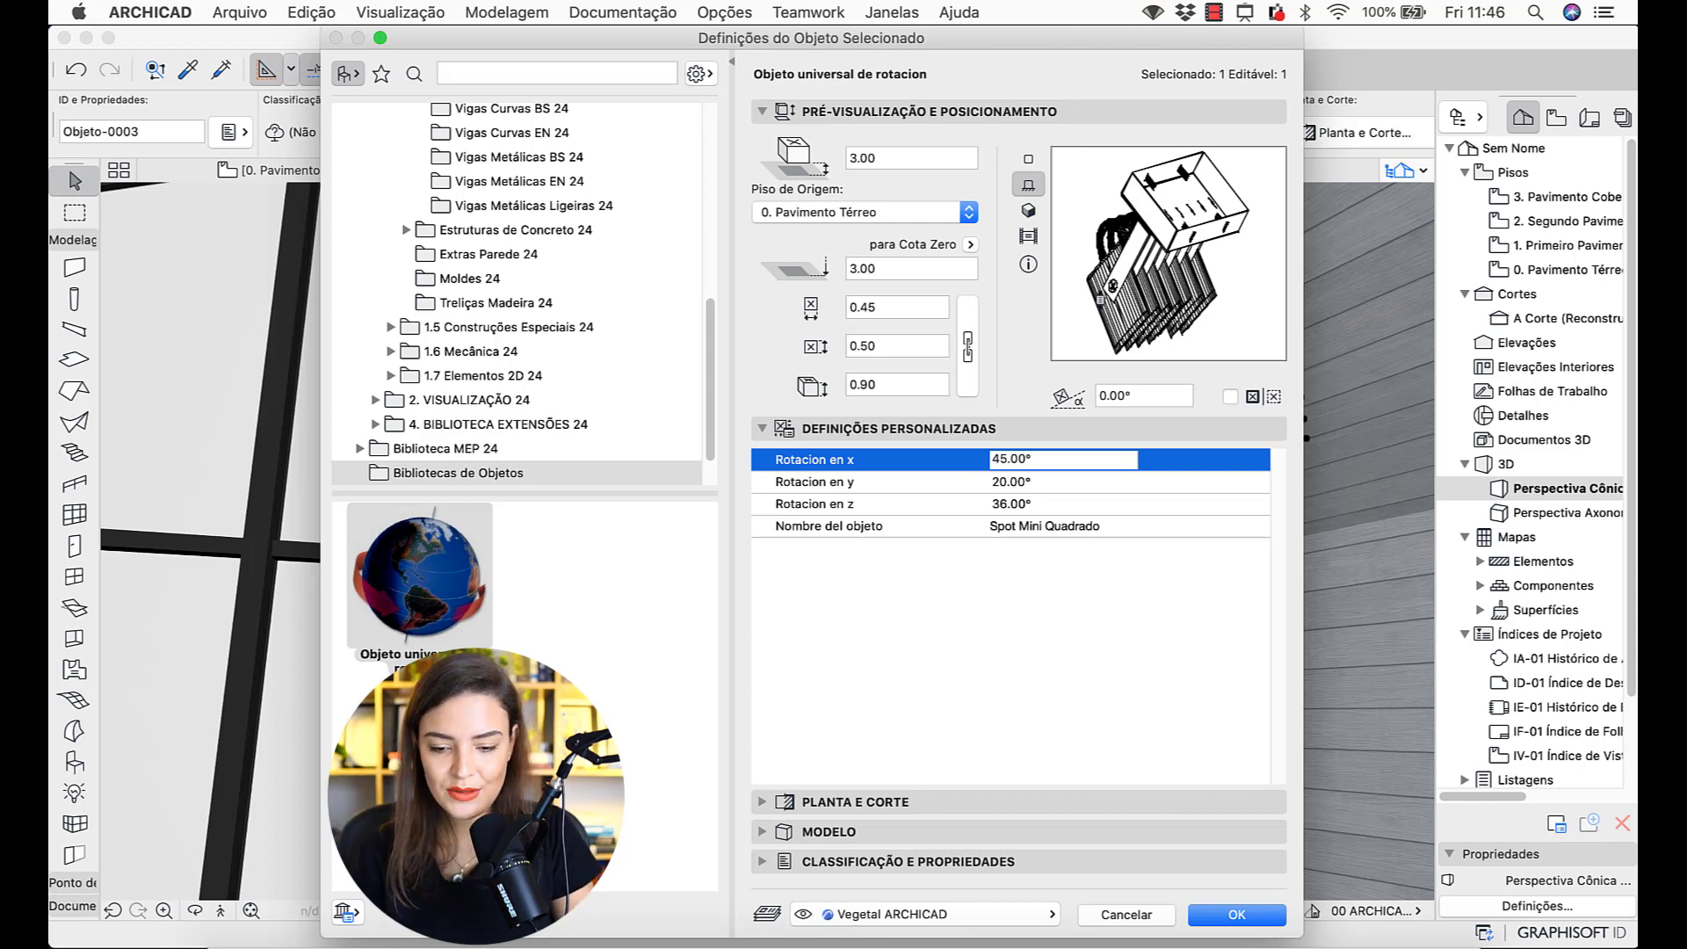
{"action": "key", "text": "Escape"}
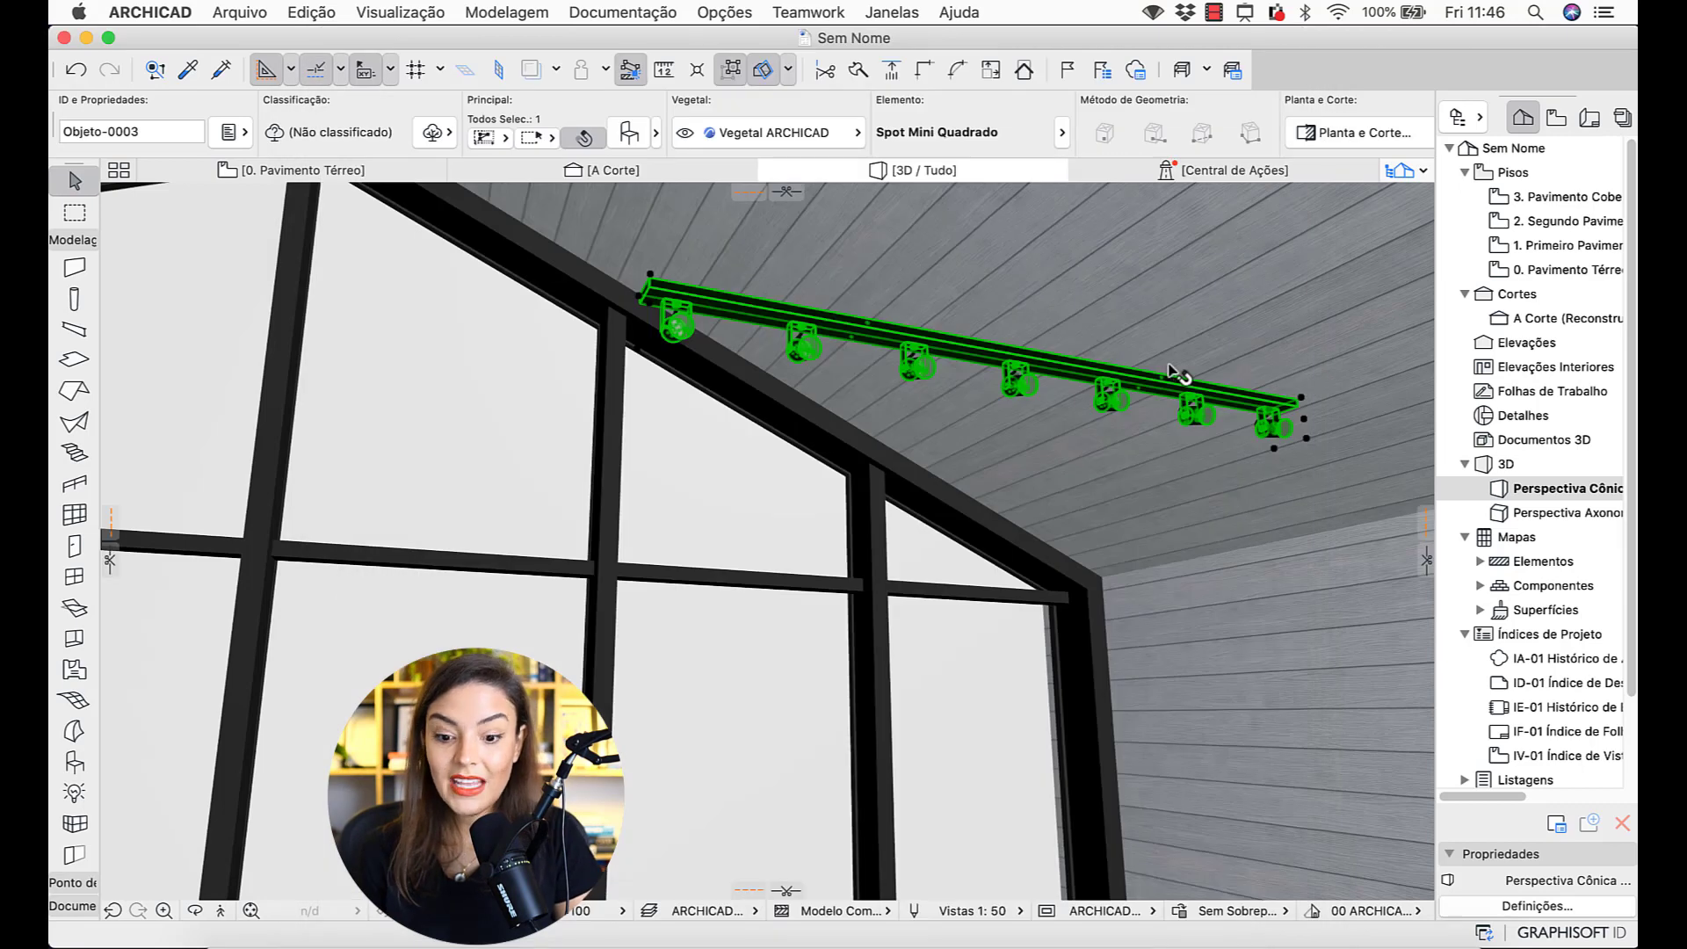
{"action": "key", "text": "Escape"}
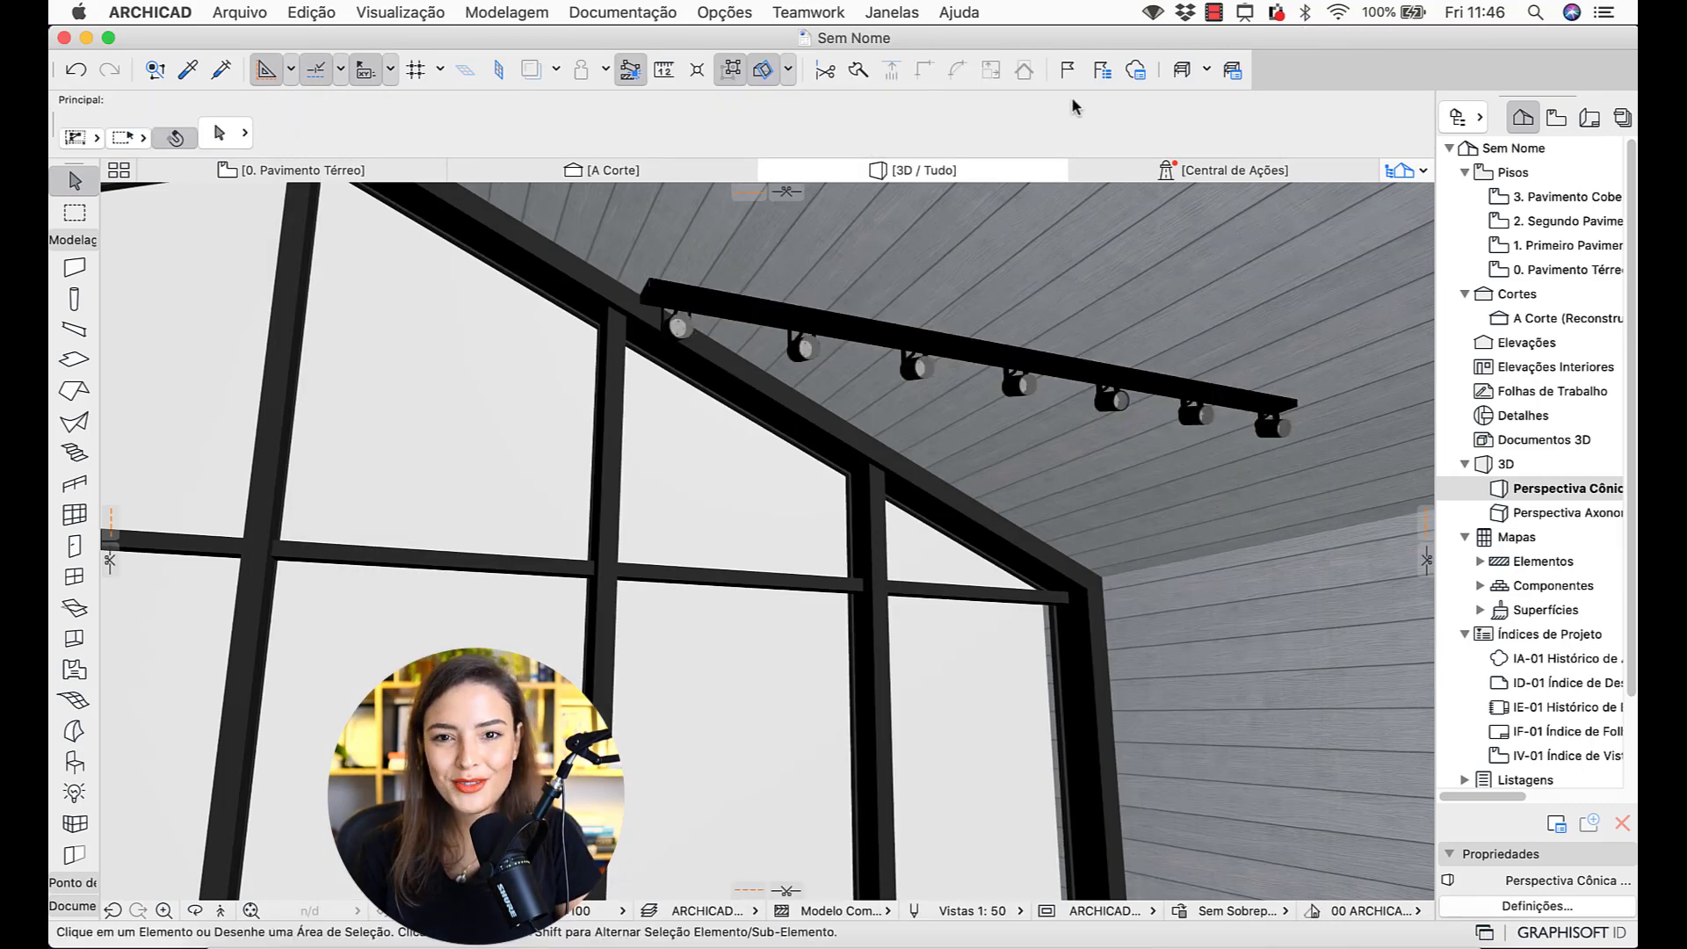
- Pick up the parameters of the existing spot track under the ceiling as the Object tool's defaults
{"action": "left_click", "coordinate": [1027, 353], "text": "alt"}
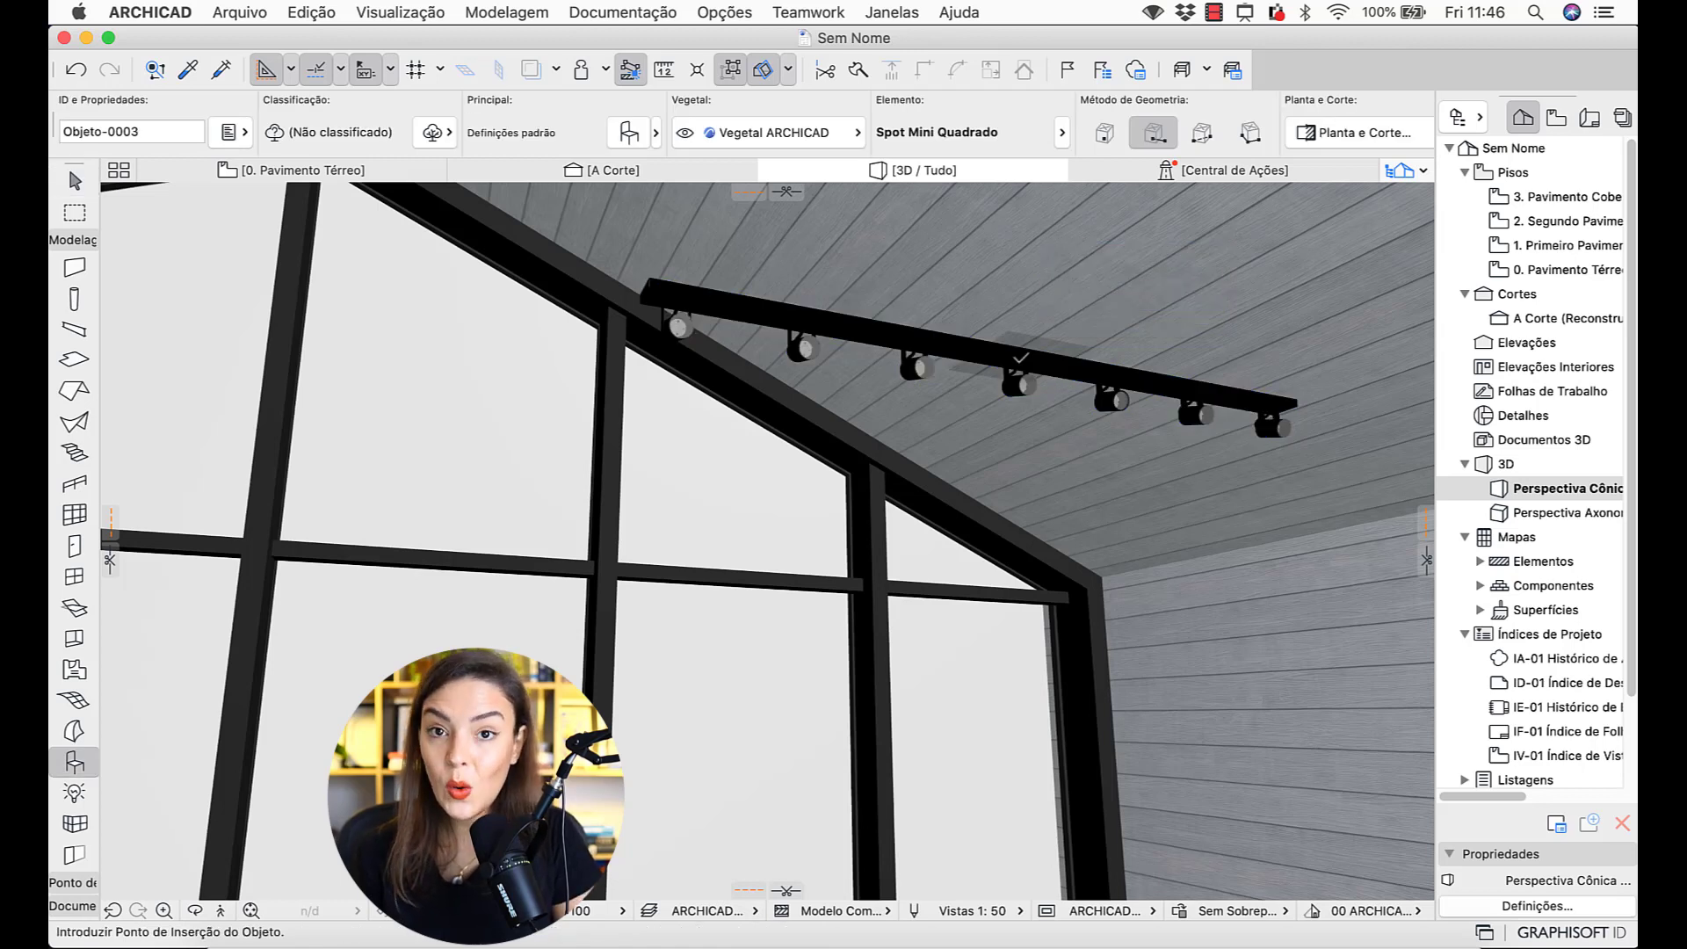
{"action": "left_click", "coordinate": [188, 71]}
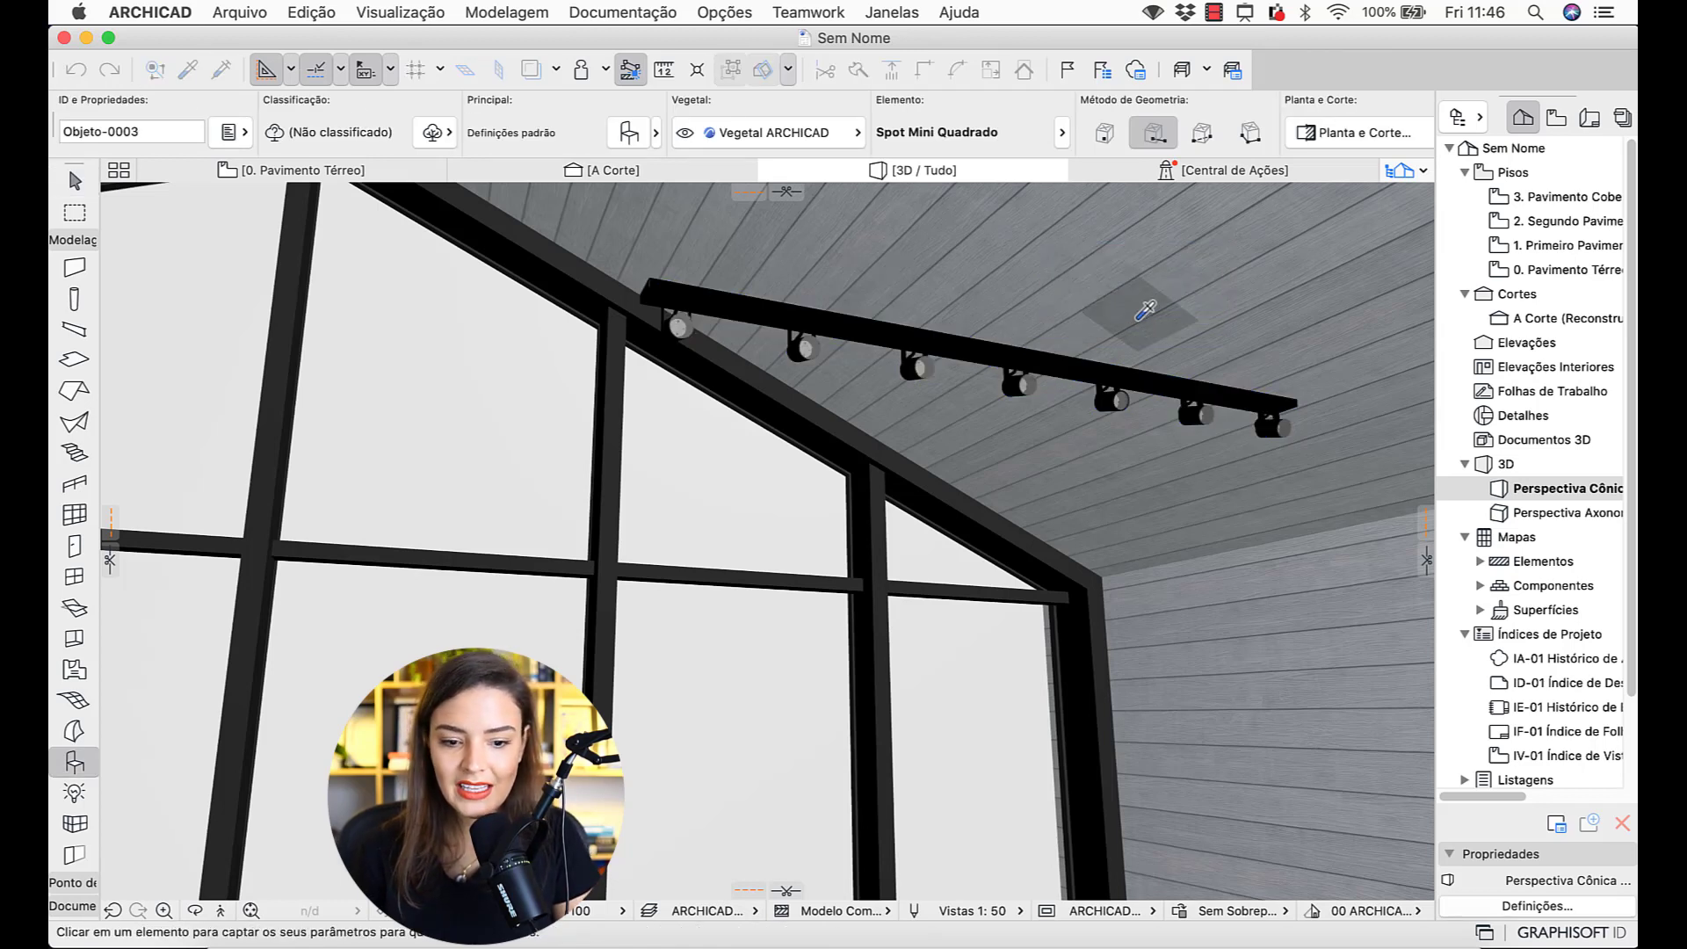
{"action": "left_click", "coordinate": [1092, 372]}
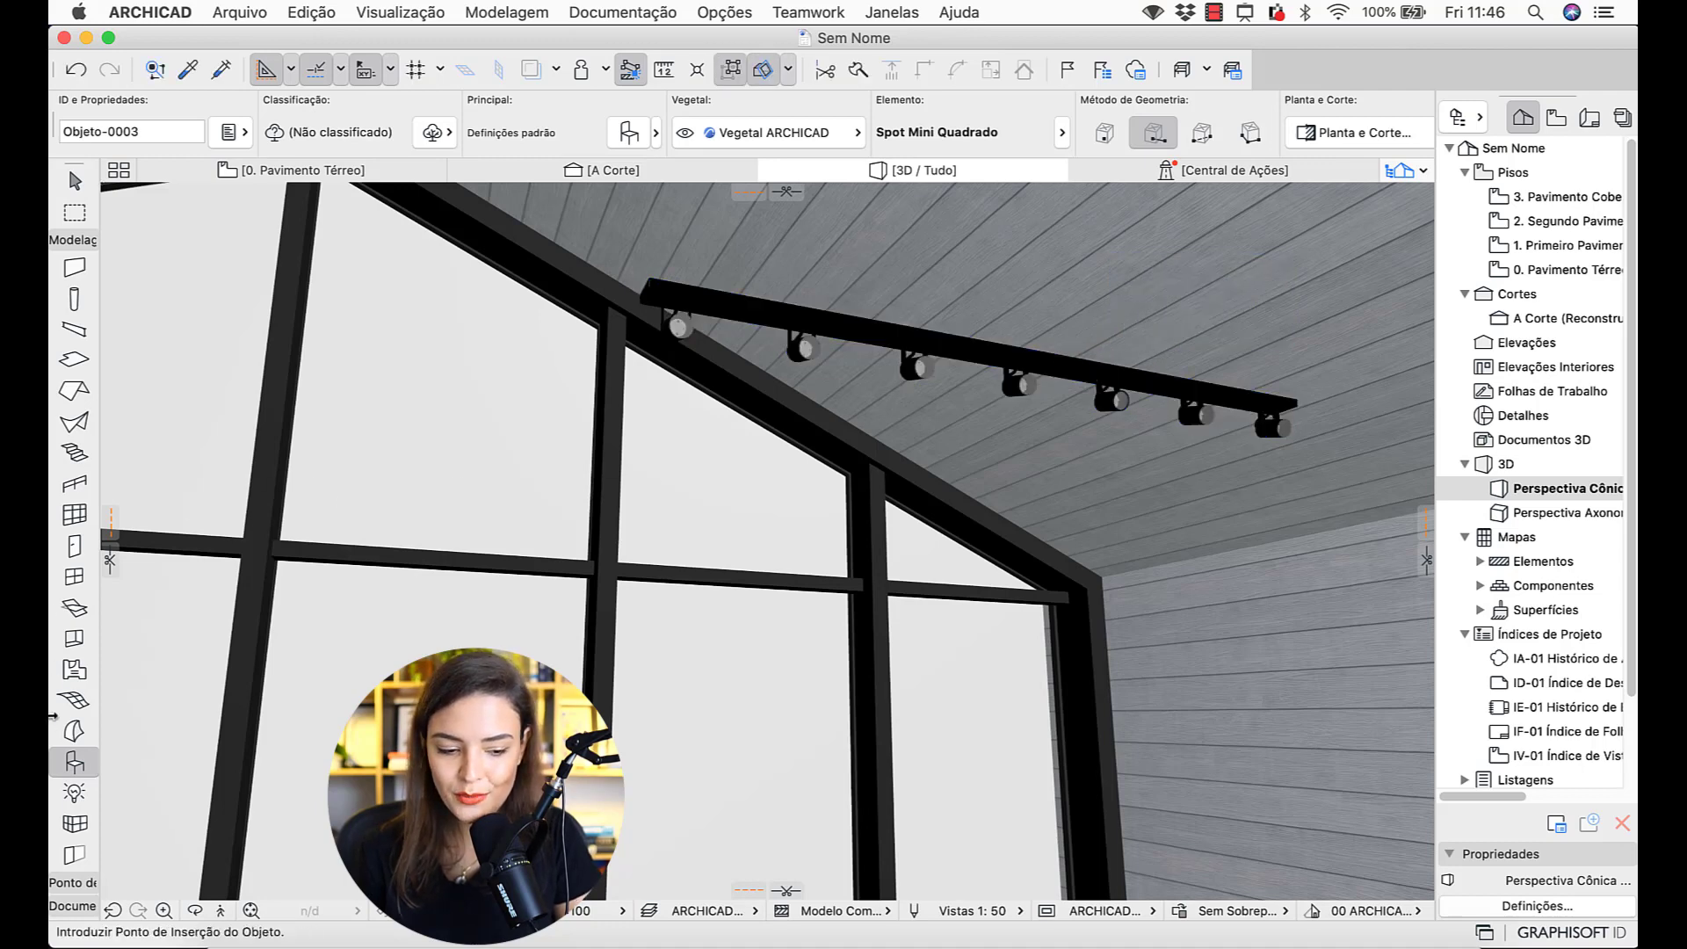
- In the default object settings, choose Objeto universal de rotacion from Bibliotecas de Objetos and set Nombre del objeto to Spot Mini Quadrado
{"action": "double_click", "coordinate": [74, 762]}
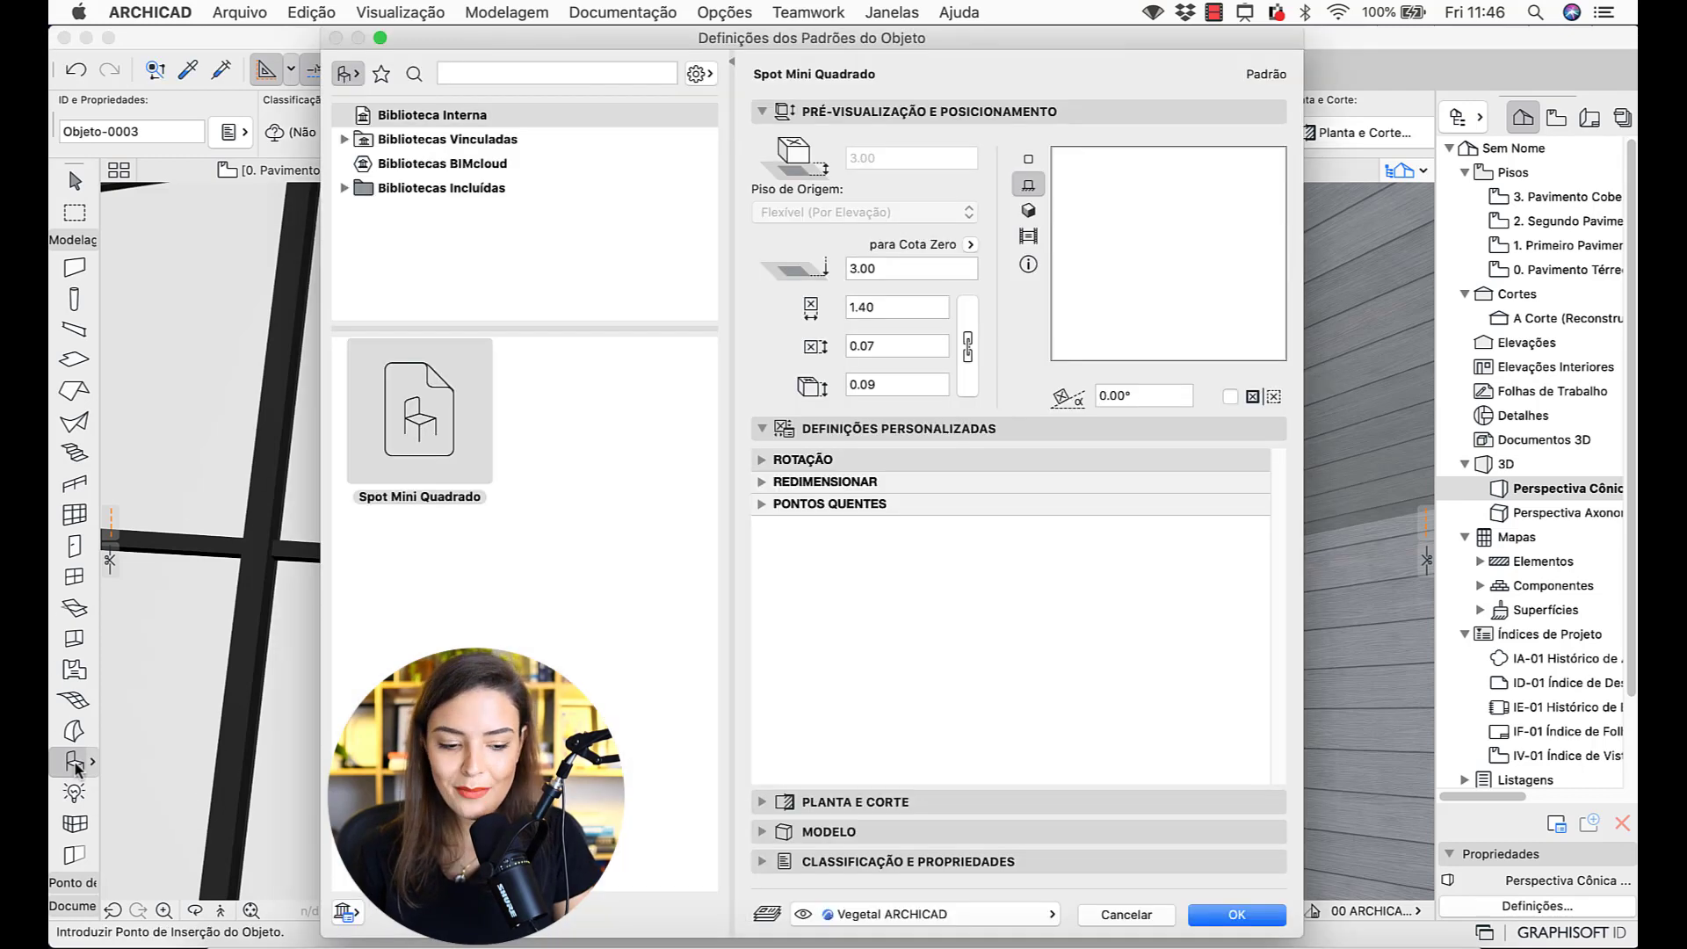
{"action": "left_click", "coordinate": [344, 139]}
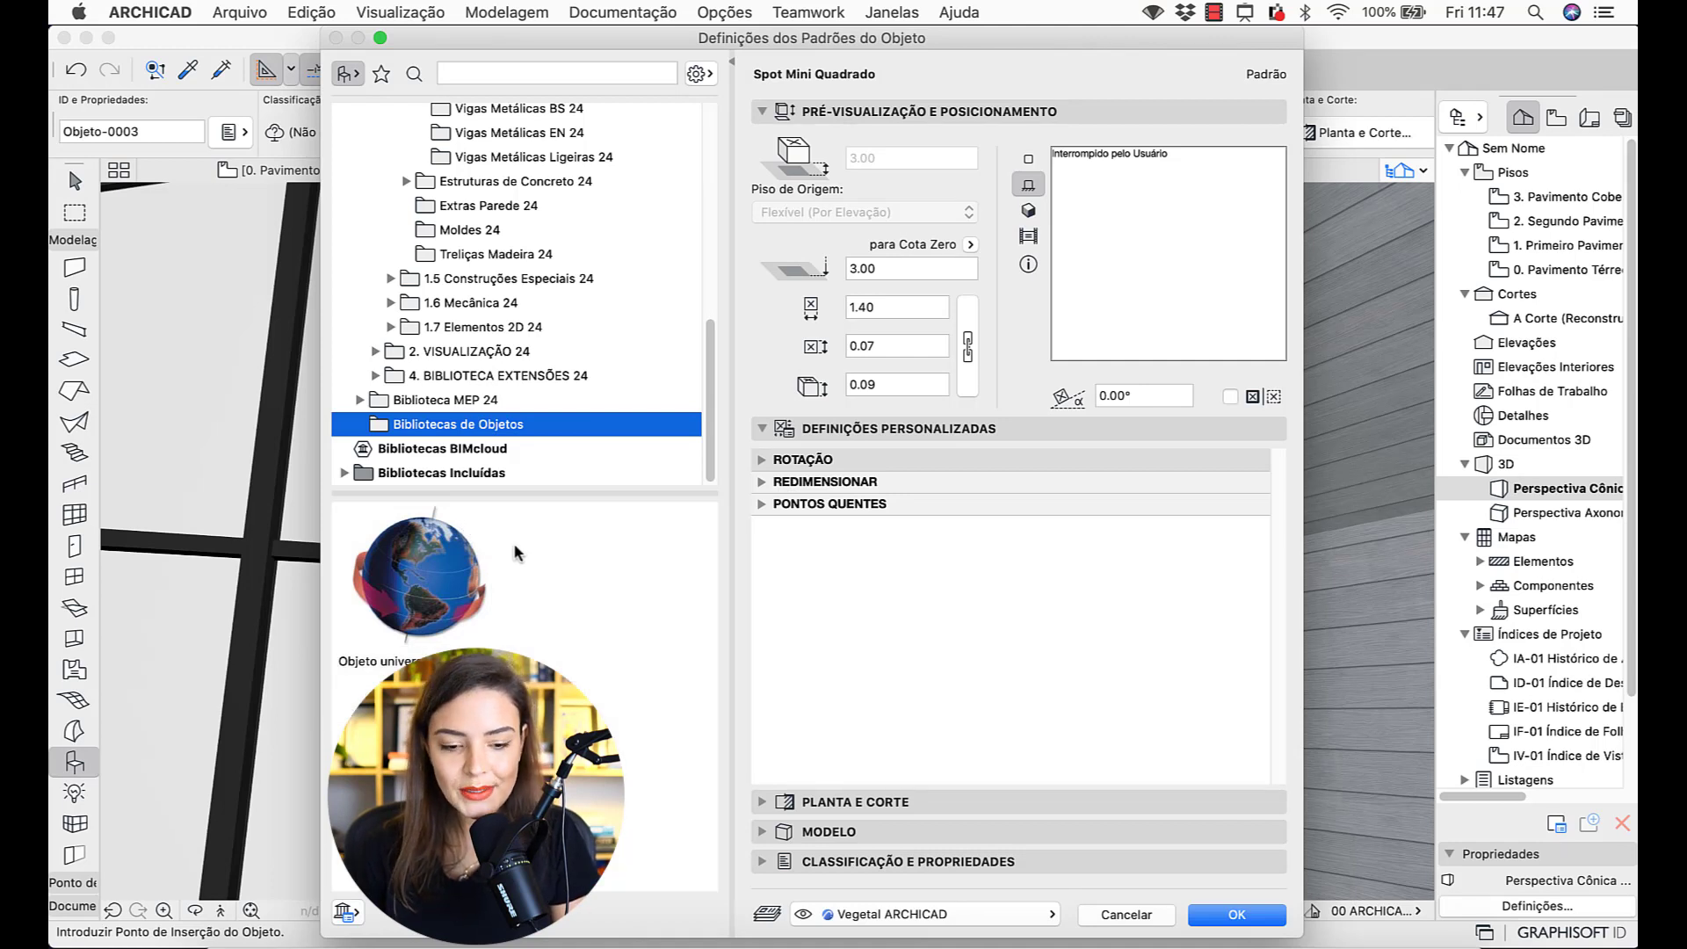
{"action": "mouse_move", "coordinate": [449, 552]}
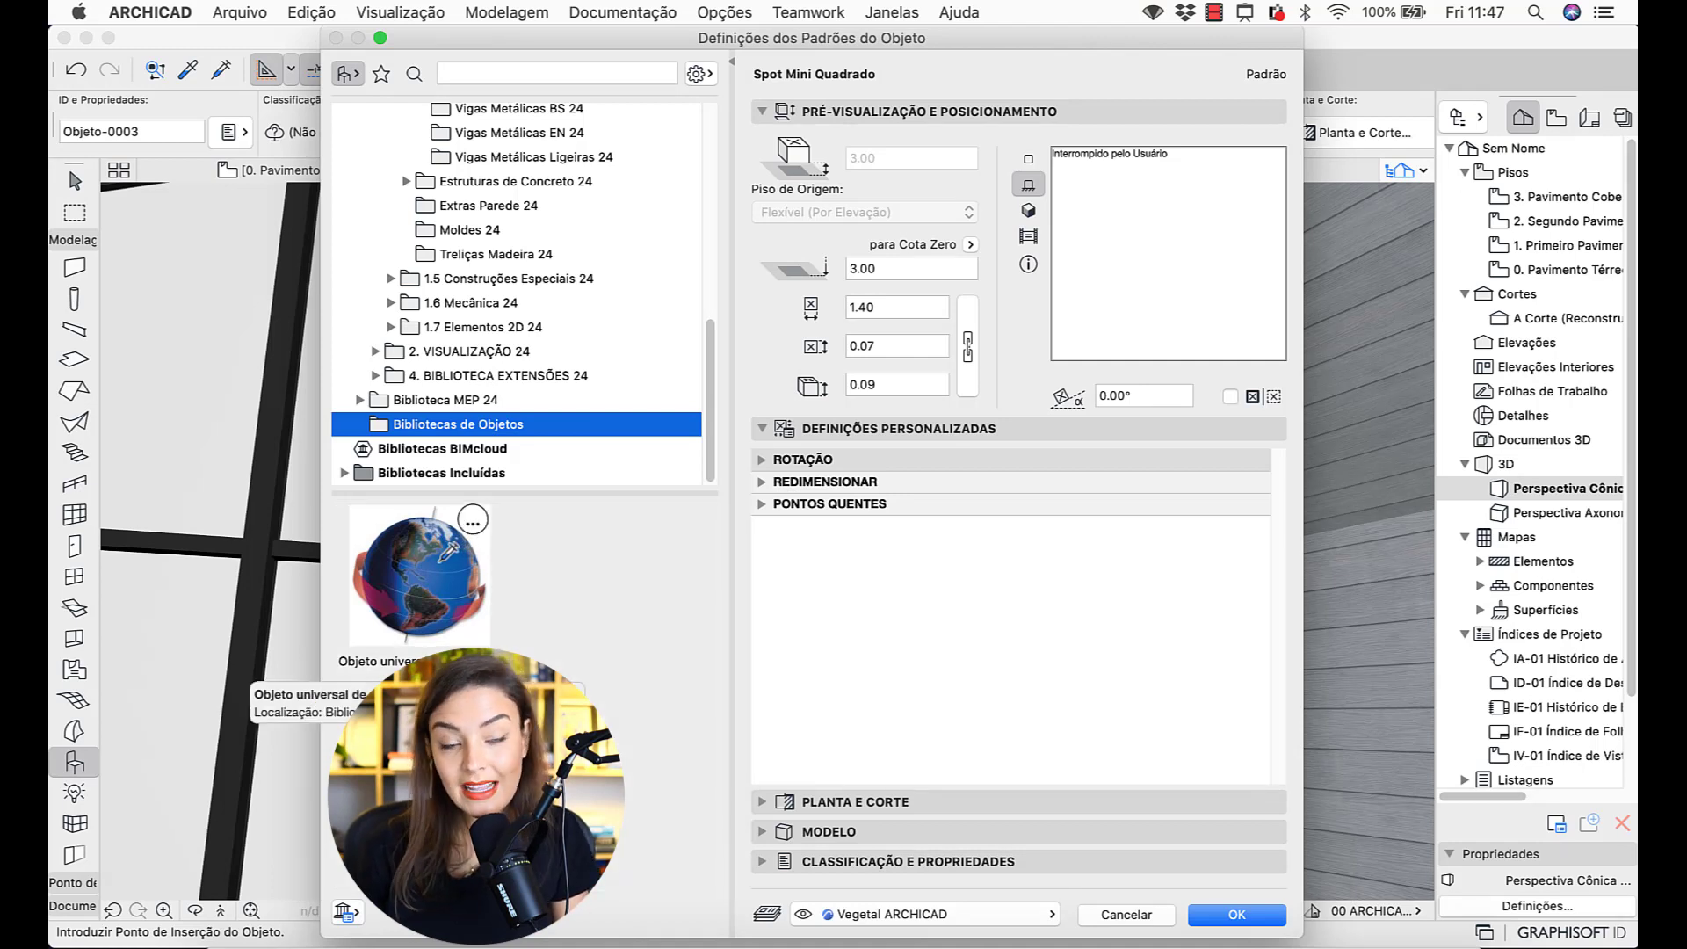
{"action": "left_click", "coordinate": [450, 552]}
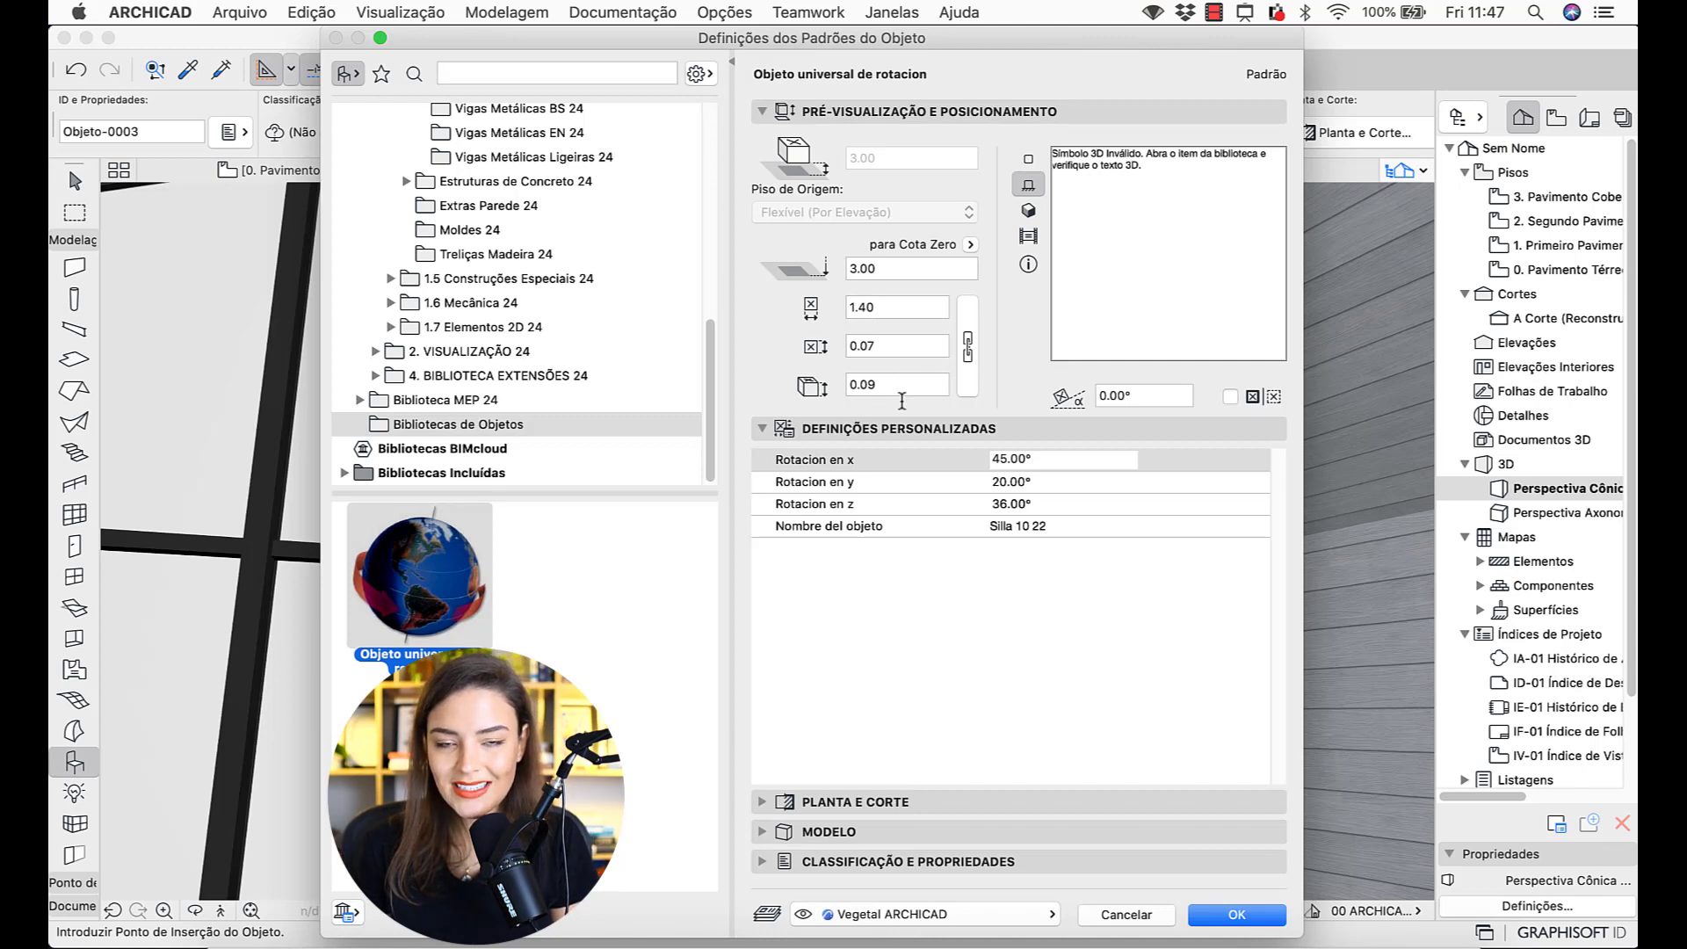
{"action": "left_click", "coordinate": [1078, 530]}
{"action": "left_click_drag", "start_coordinate": [1077, 529], "coordinate": [954, 529]}
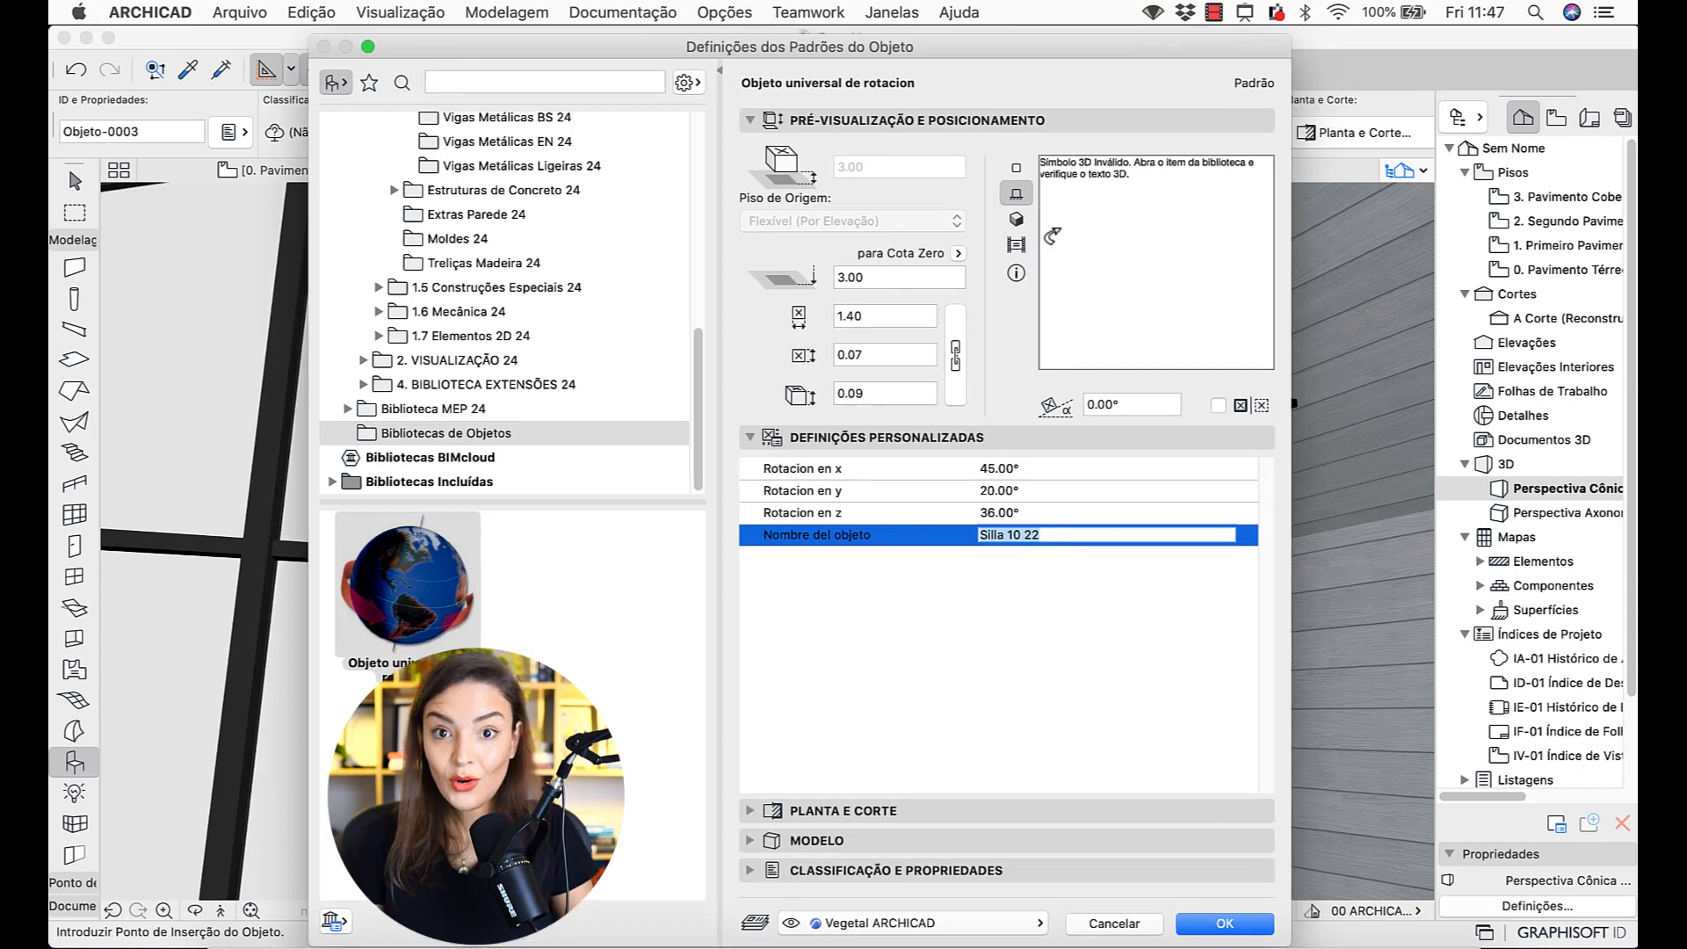
{"action": "type", "text": "Spot Mini"}
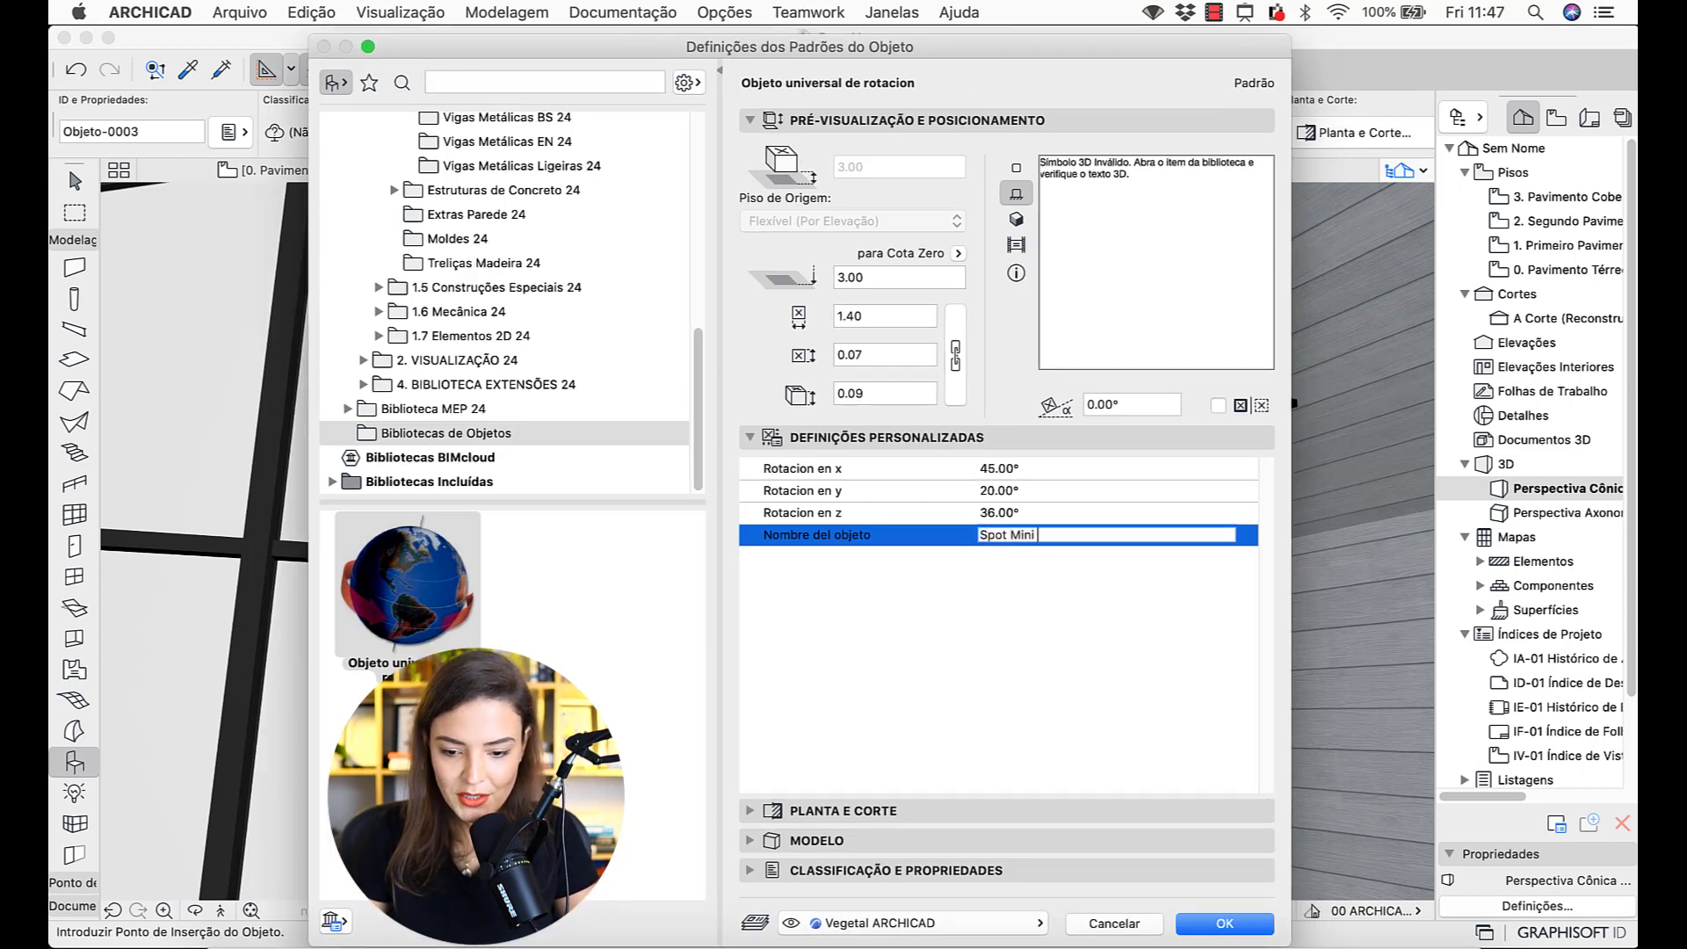
{"action": "type", "text": " Quadrado"}
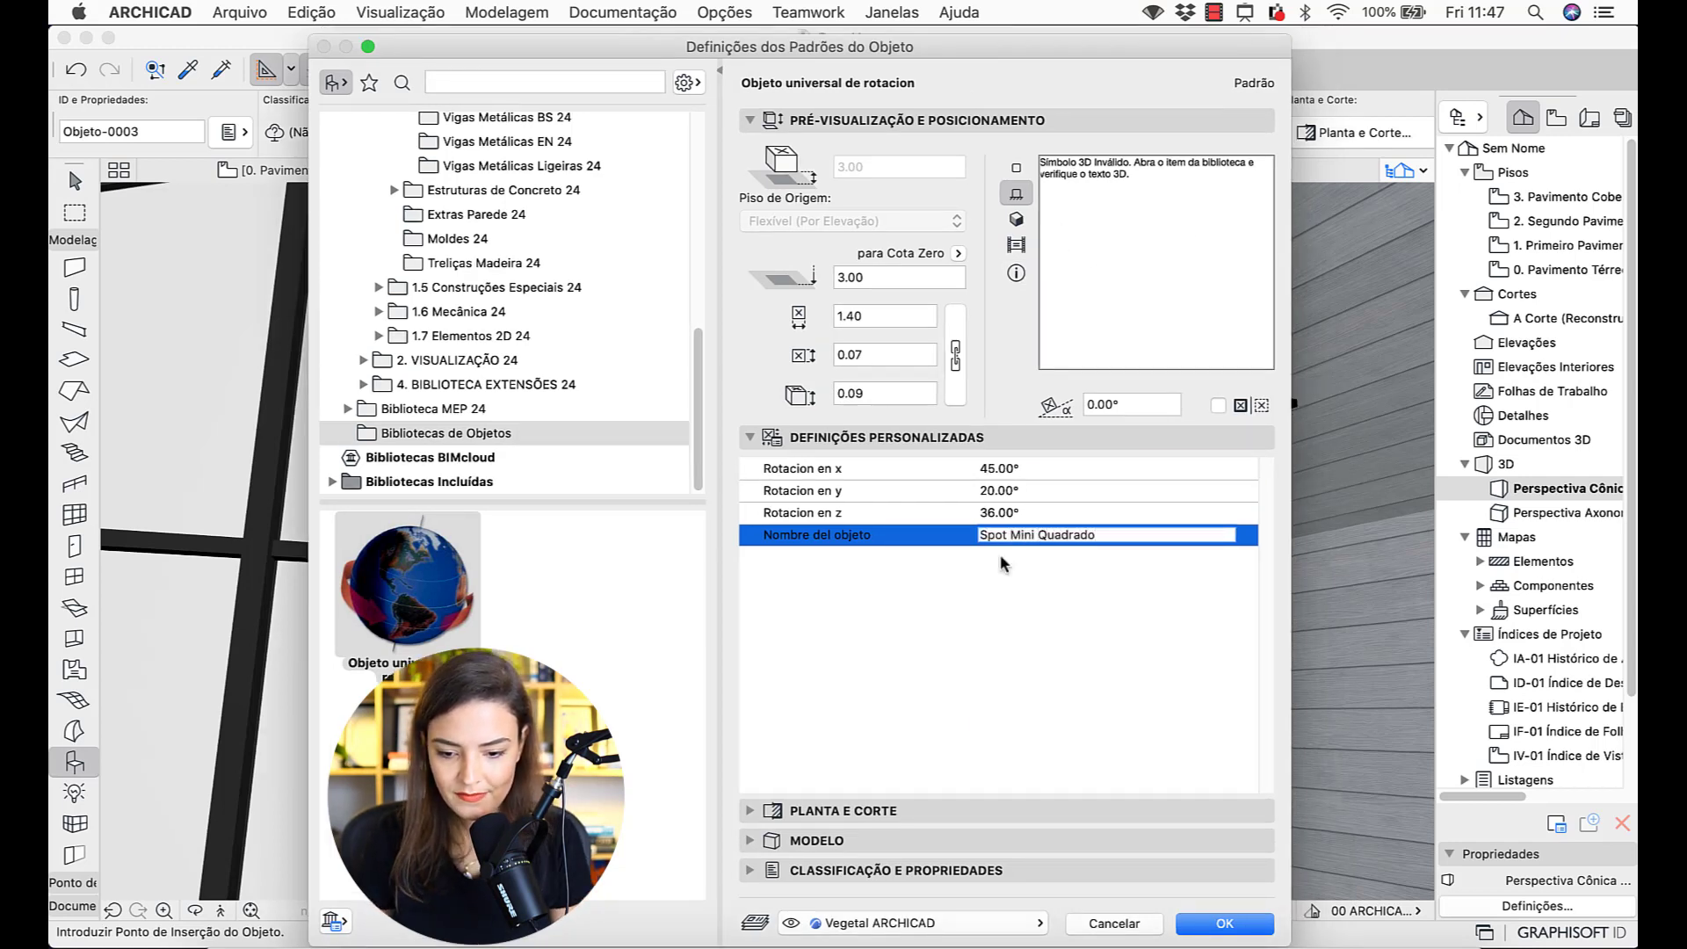
{"action": "key", "text": "Tab"}
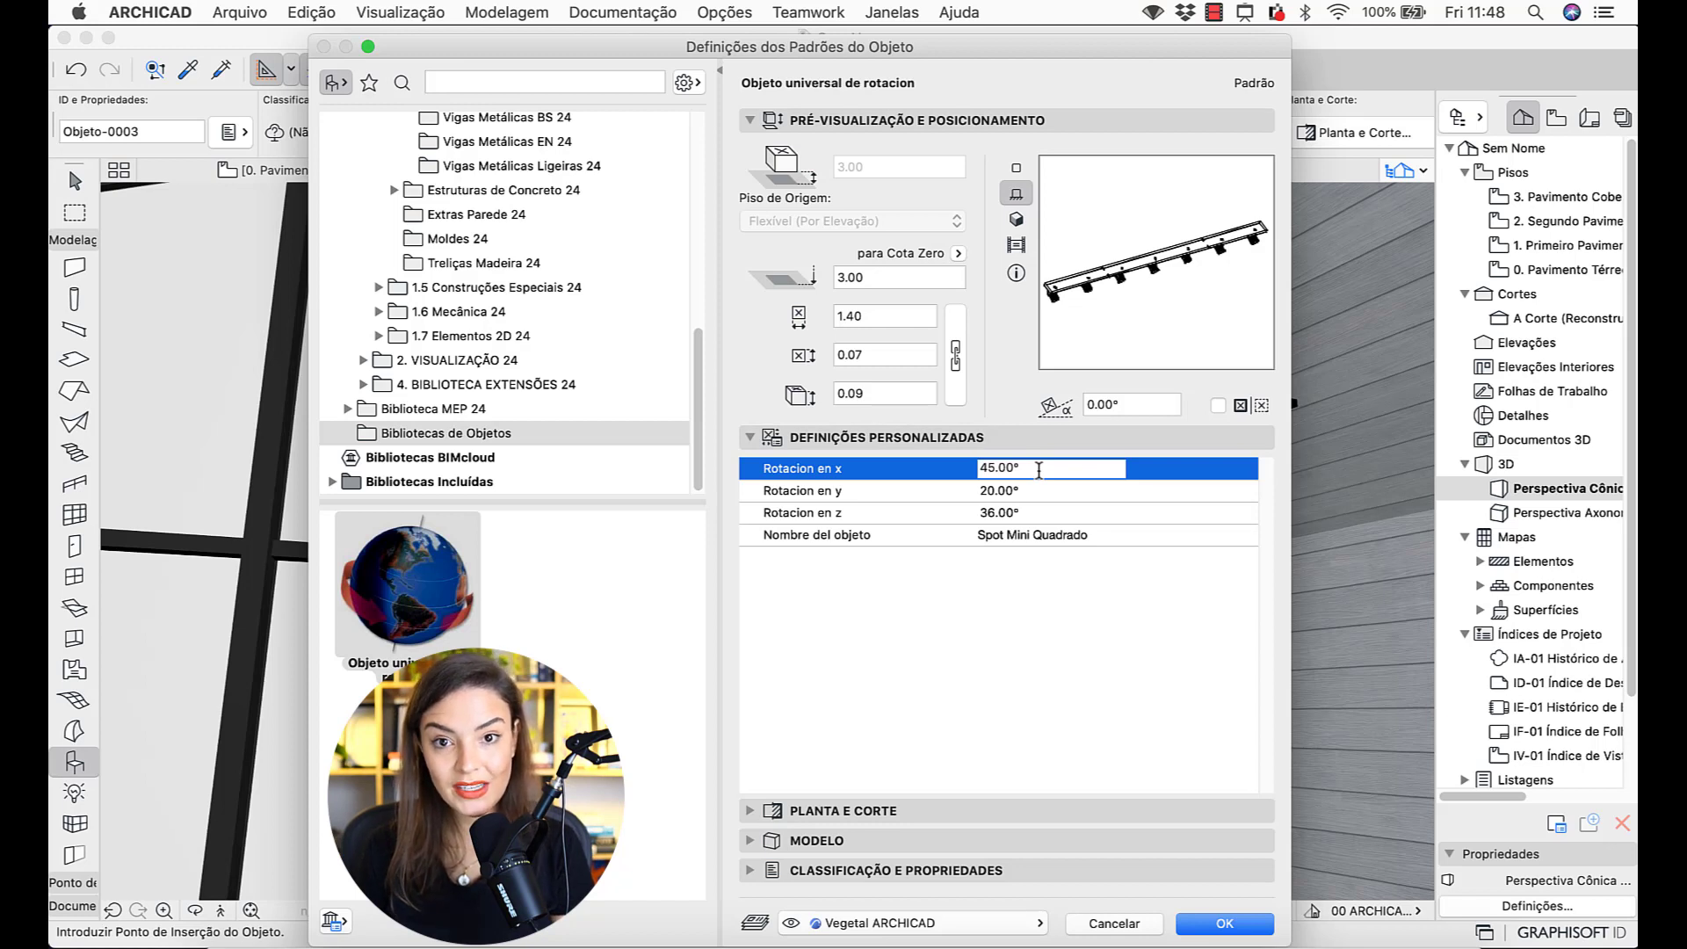
- Set Rotacion en x and Rotacion en z to 0° and accept the default object settings
{"action": "left_click_drag", "start_coordinate": [1039, 469], "coordinate": [959, 469]}
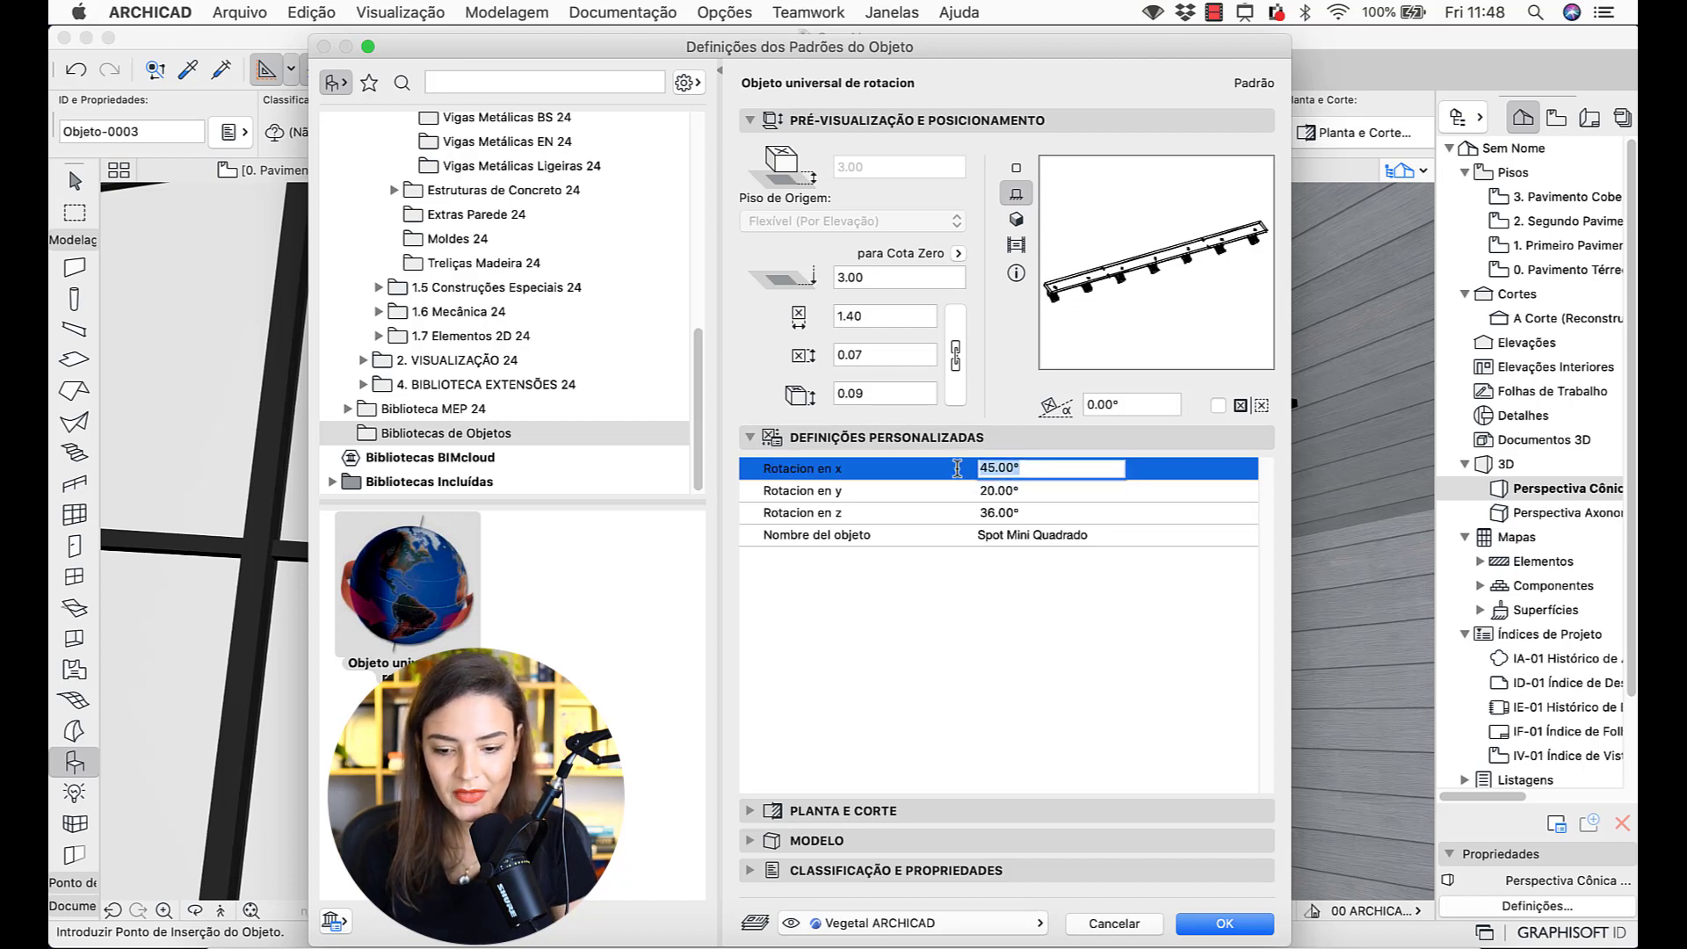
{"action": "type", "text": "0"}
{"action": "left_click", "coordinate": [1027, 513]}
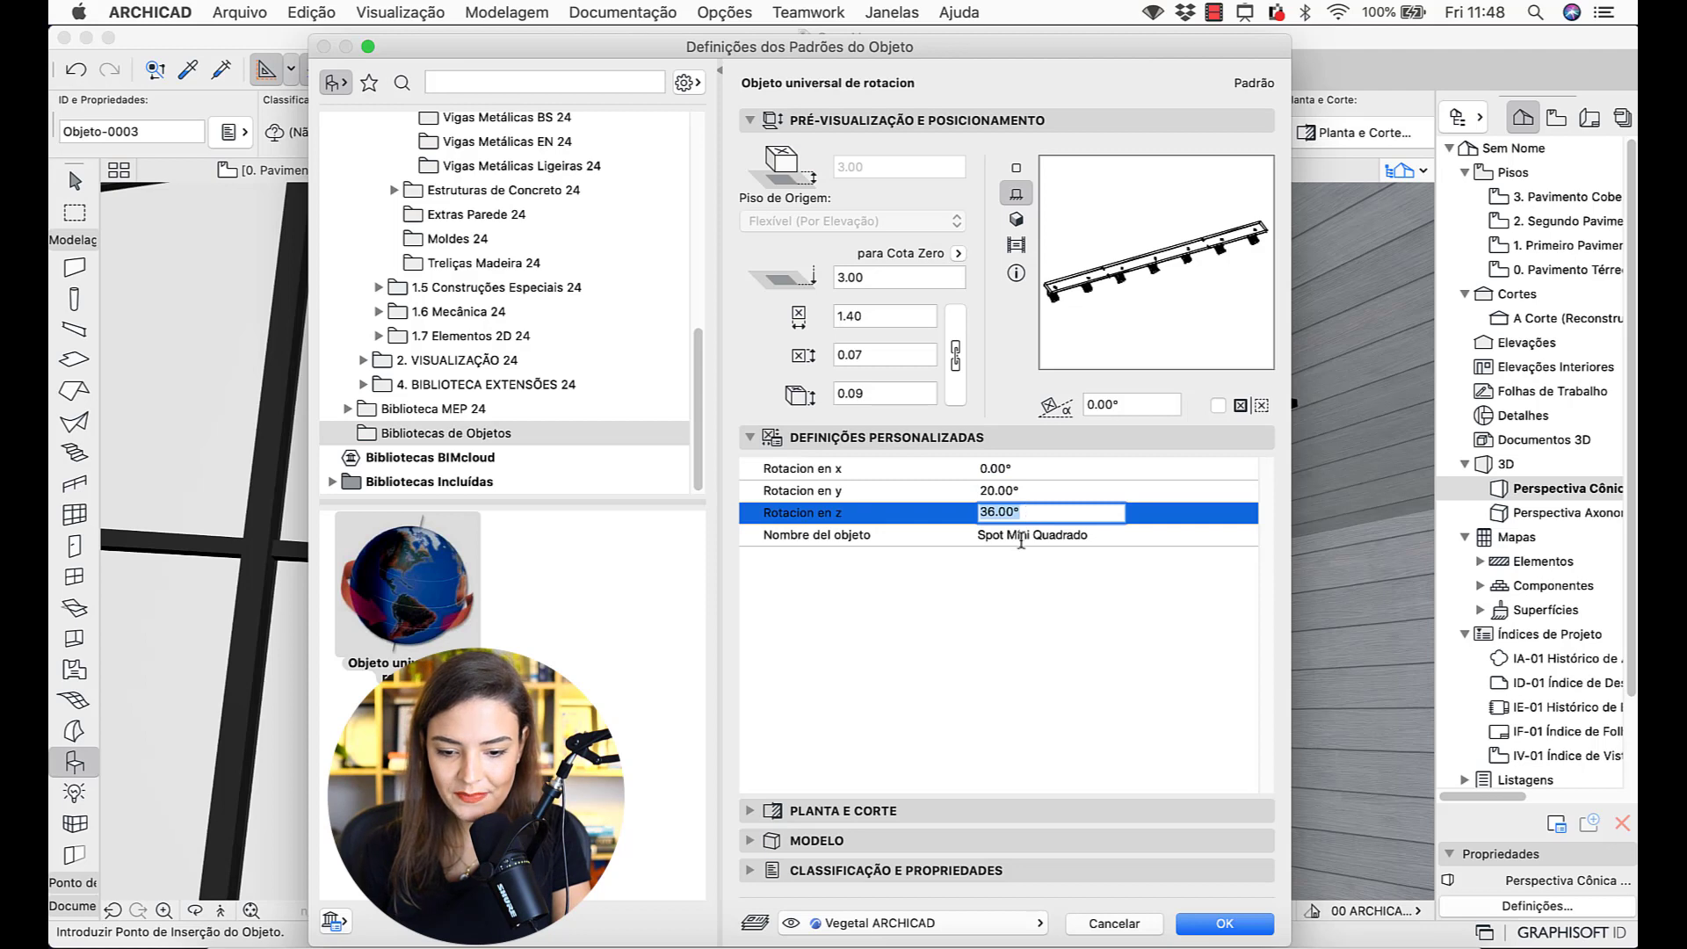
{"action": "type", "text": "0"}
{"action": "left_click", "coordinate": [1021, 490]}
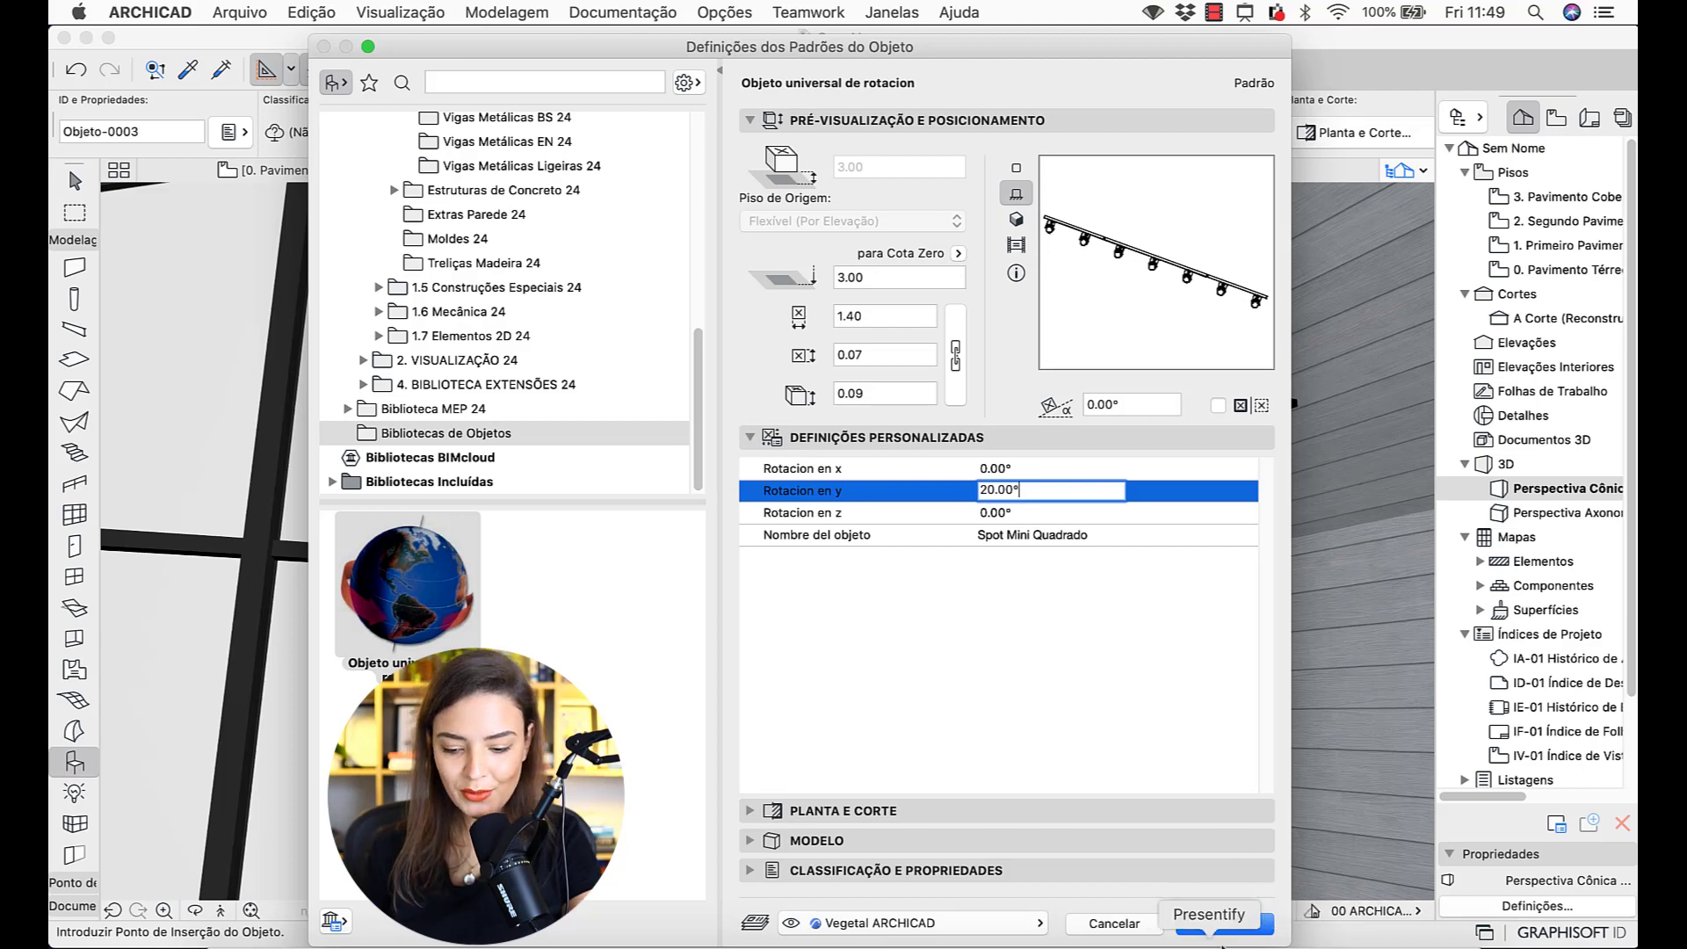
{"action": "left_click", "coordinate": [1224, 922]}
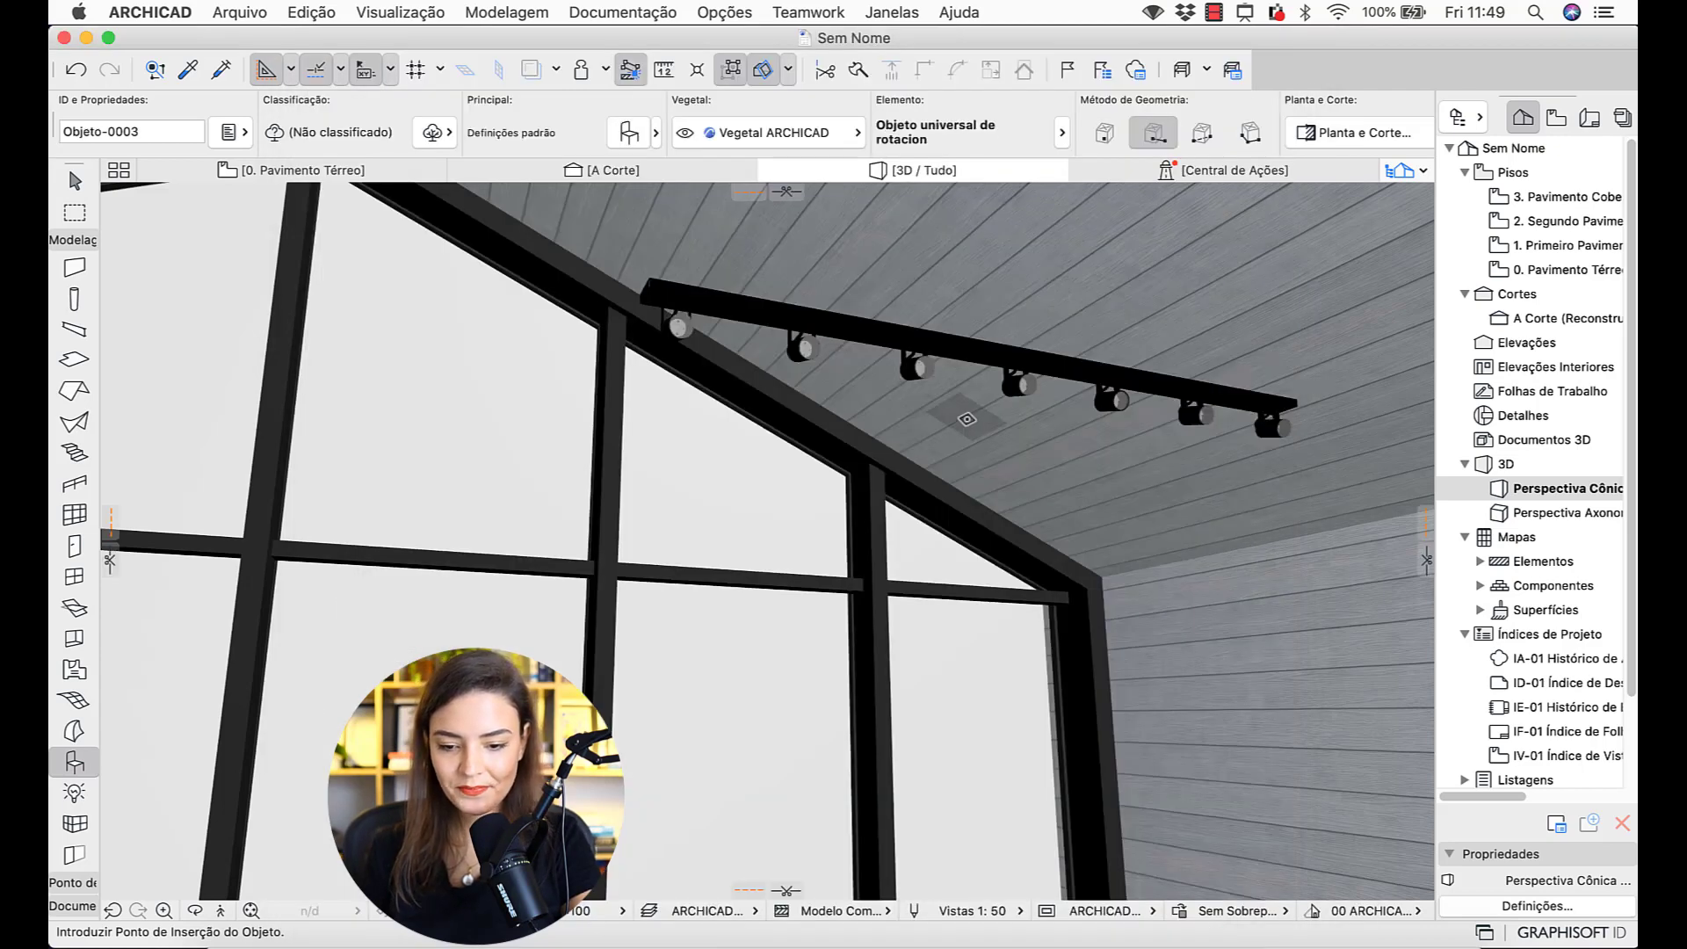
- Place the universal rotation object on the wooden floor inside the building, near the glazed wall
{"action": "scroll", "coordinate": [966, 419], "scroll_direction": "down", "scroll_amount": 10}
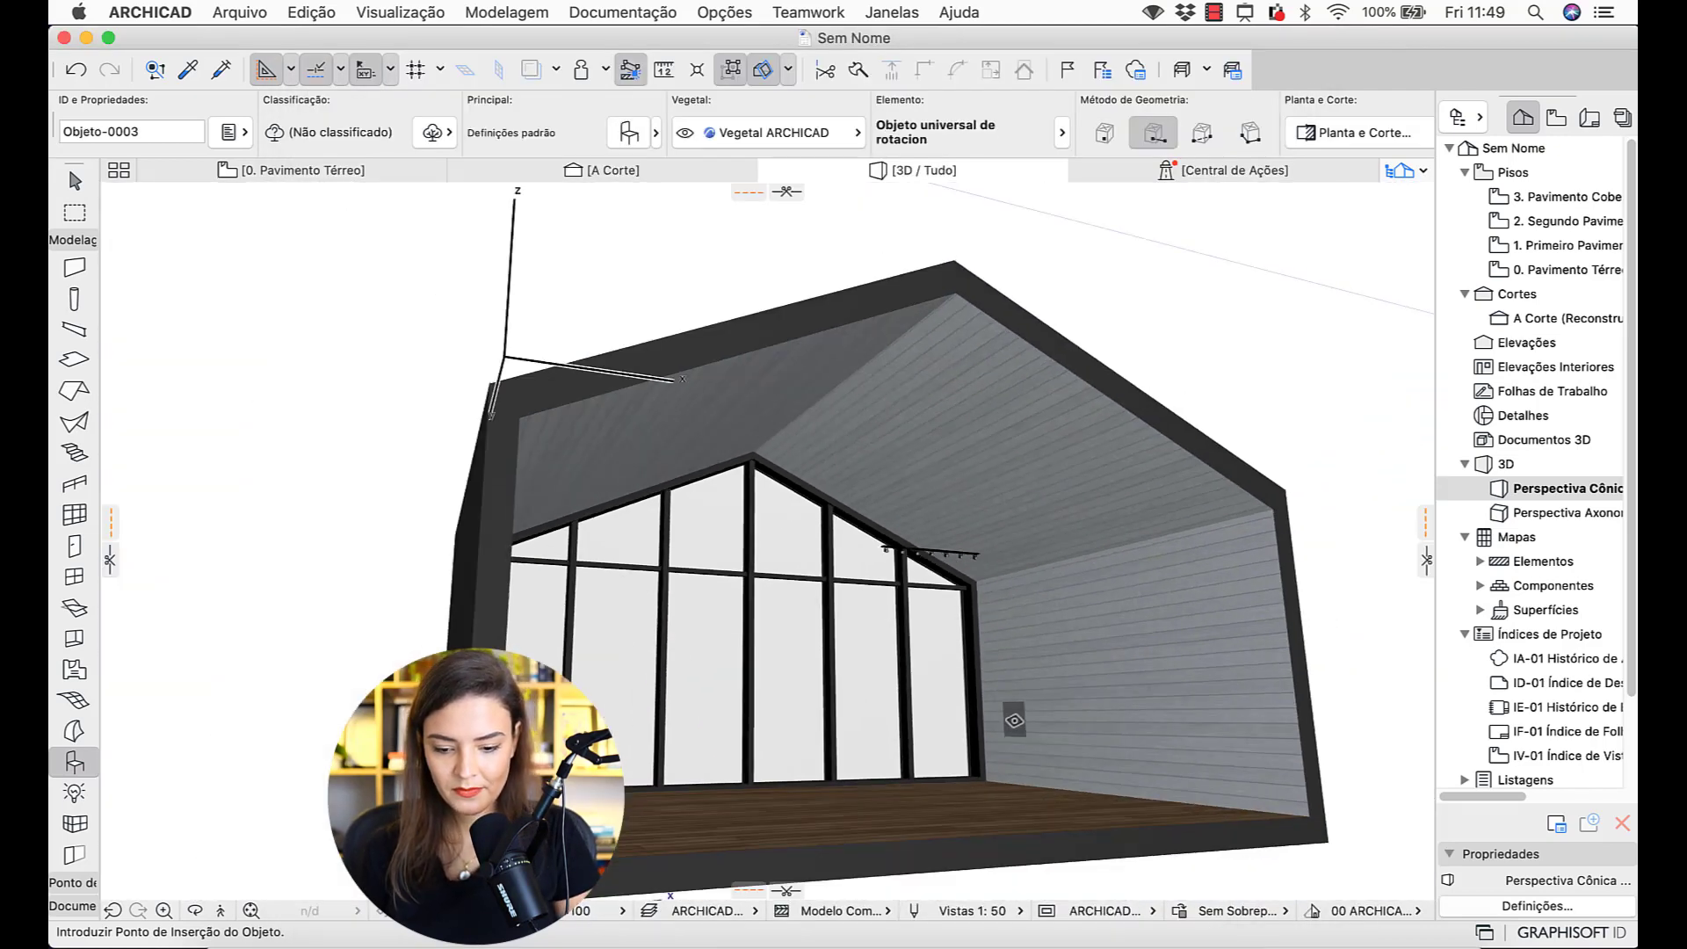
{"action": "middle_click_drag", "start_coordinate": [1015, 720], "coordinate": [994, 809], "text": "shift"}
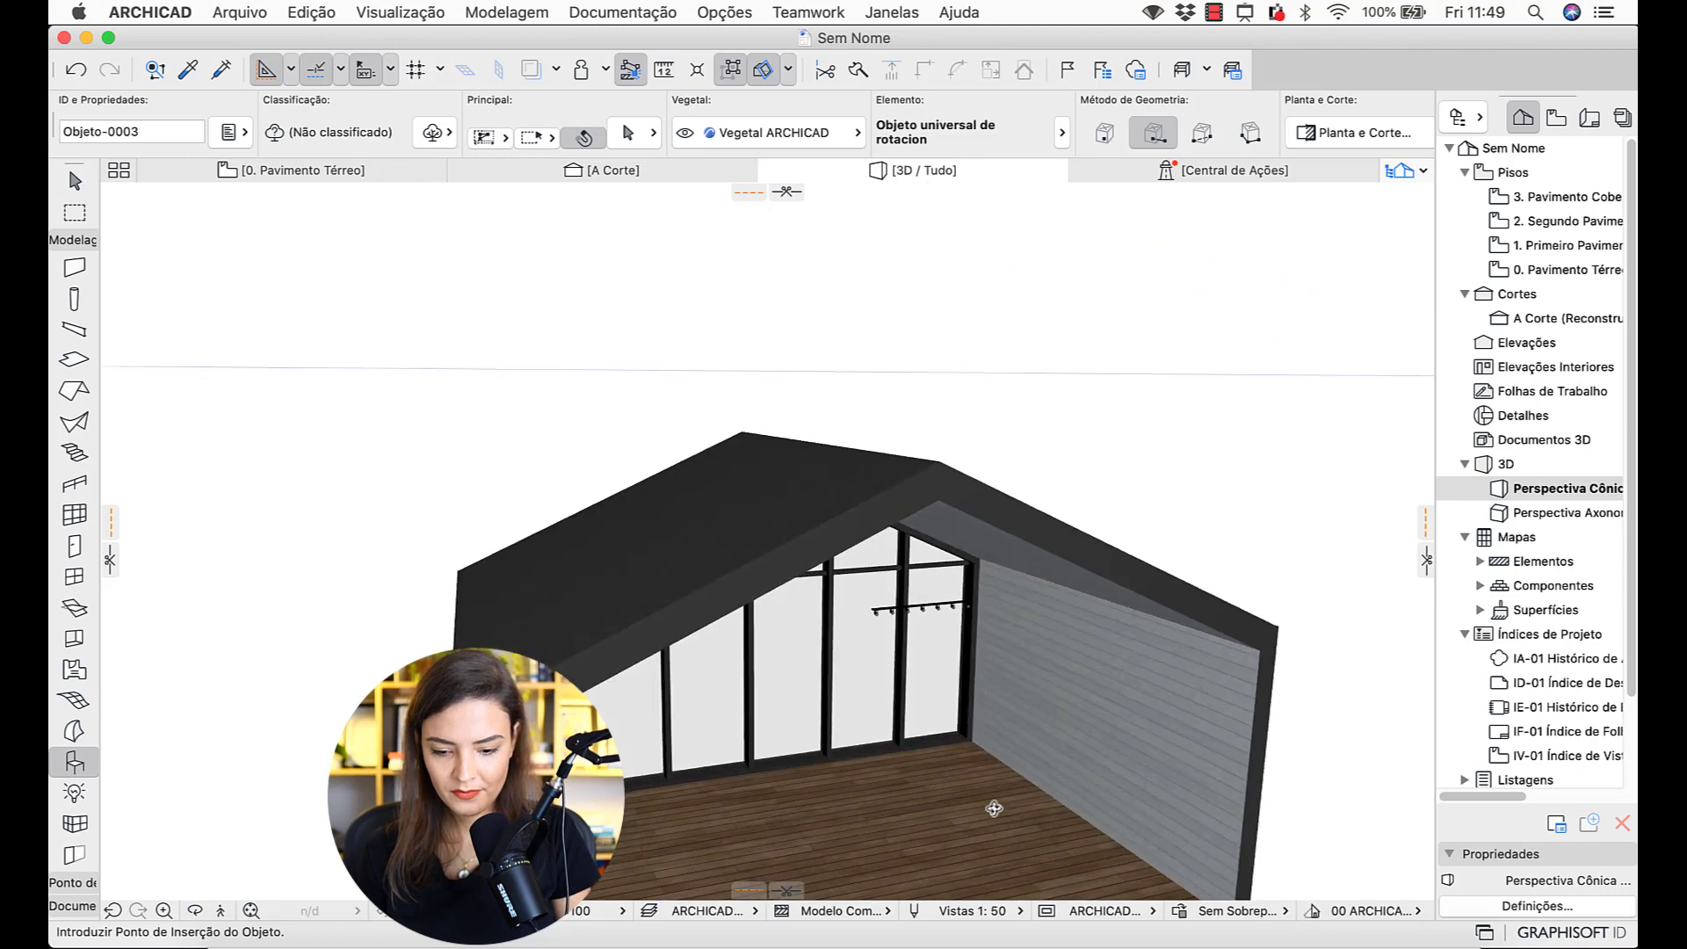
{"action": "left_click", "coordinate": [933, 825]}
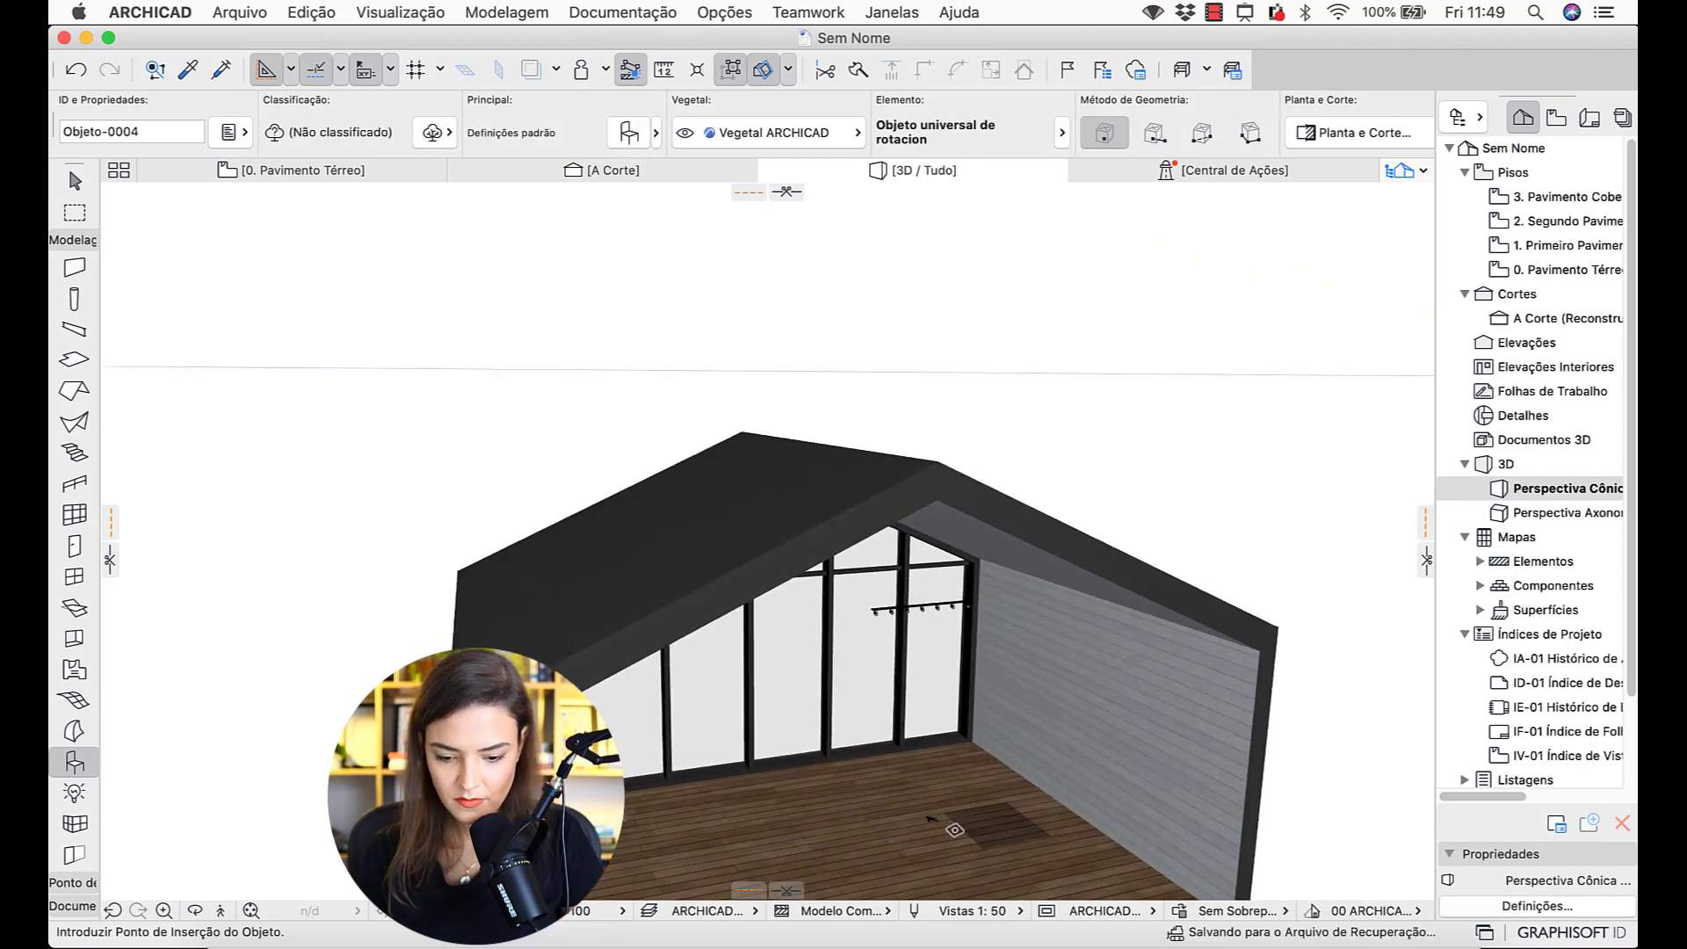
{"action": "scroll", "coordinate": [937, 823], "scroll_direction": "up", "scroll_amount": 8}
{"action": "key", "text": "Escape"}
- Select the rotated spot track on the floor and set its base elevation to 3.00
{"action": "left_click", "coordinate": [938, 806]}
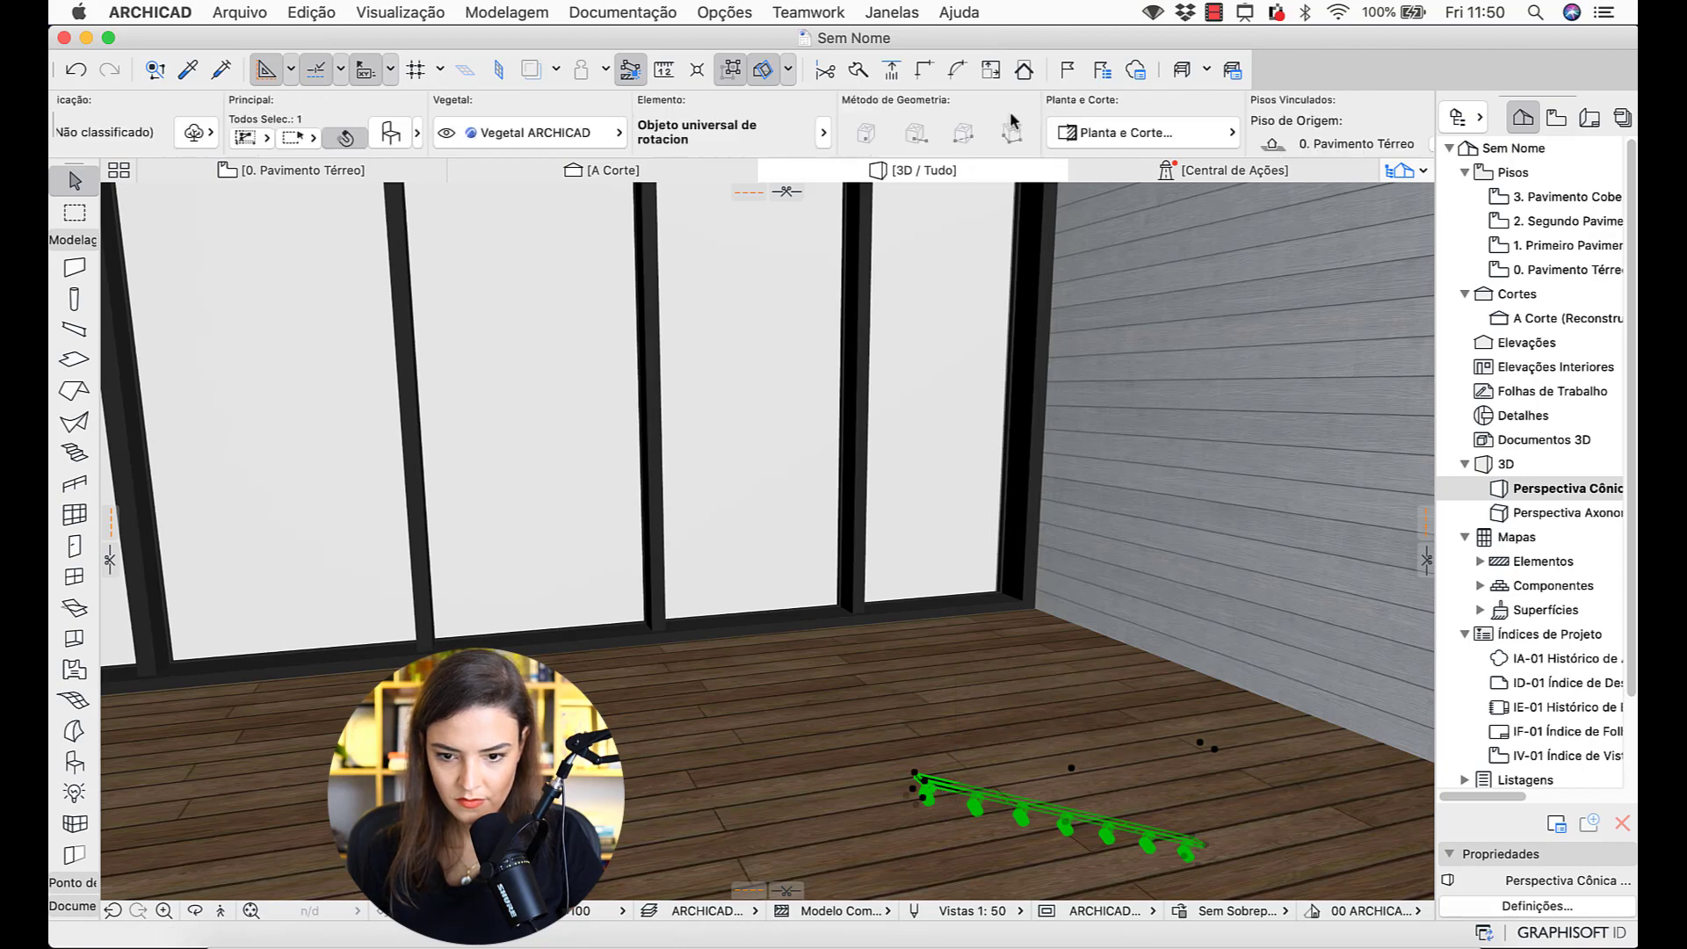
{"action": "left_click", "coordinate": [1086, 144]}
{"action": "type", "text": "2.4"}
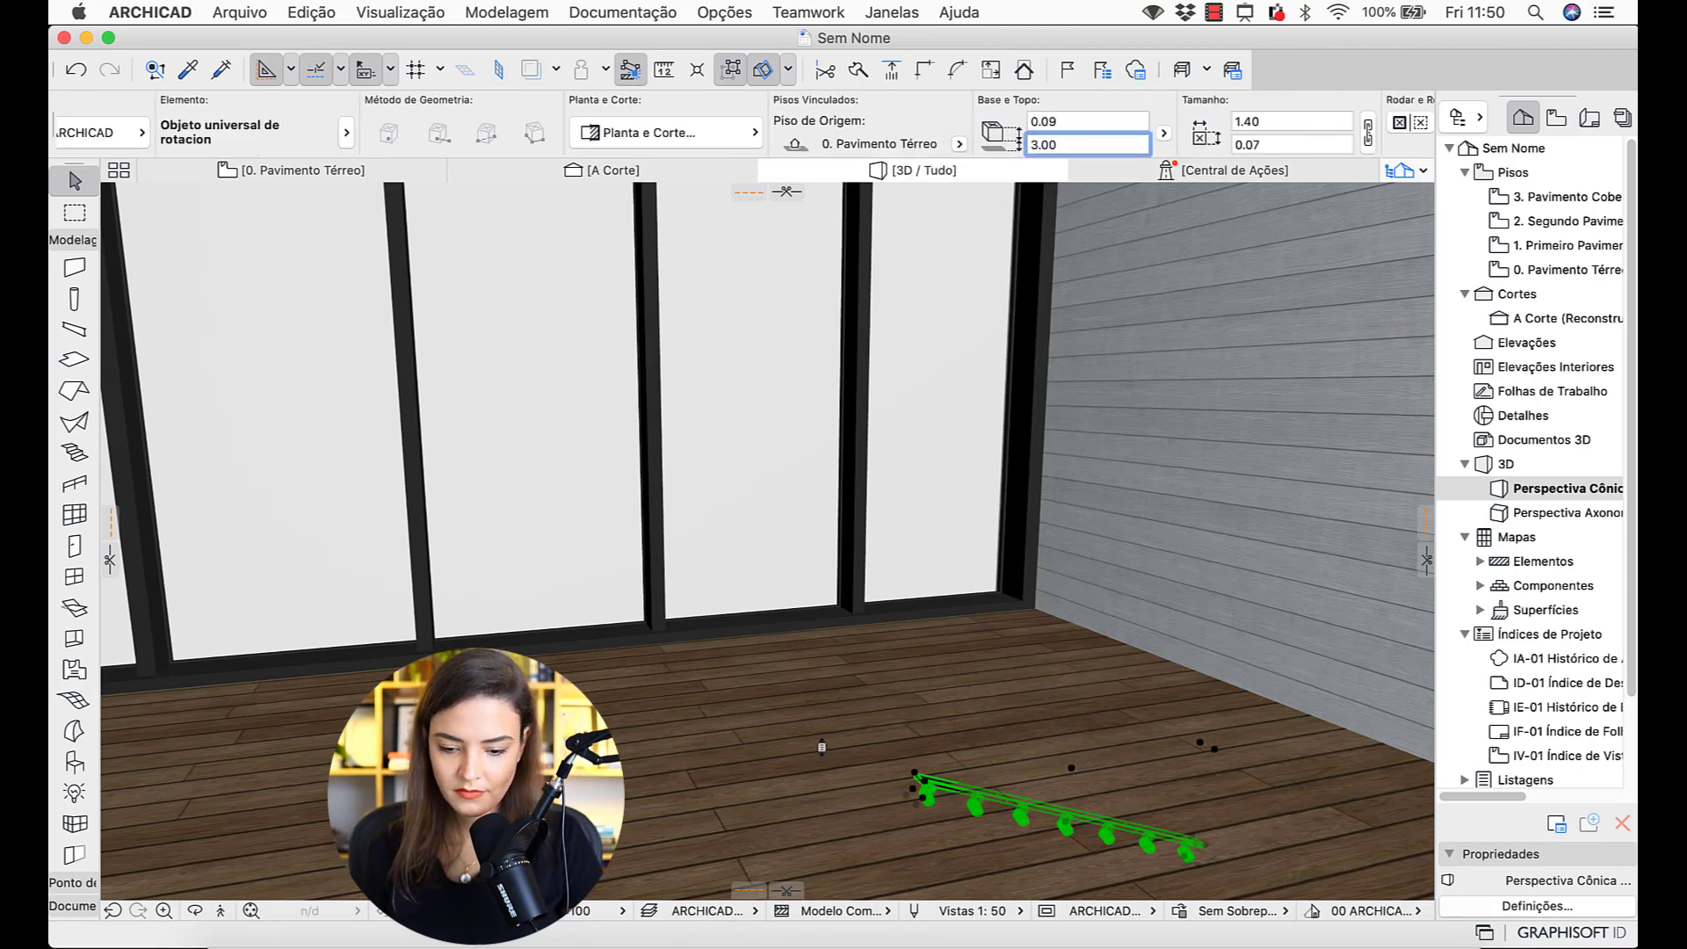
{"action": "key", "text": "Return"}
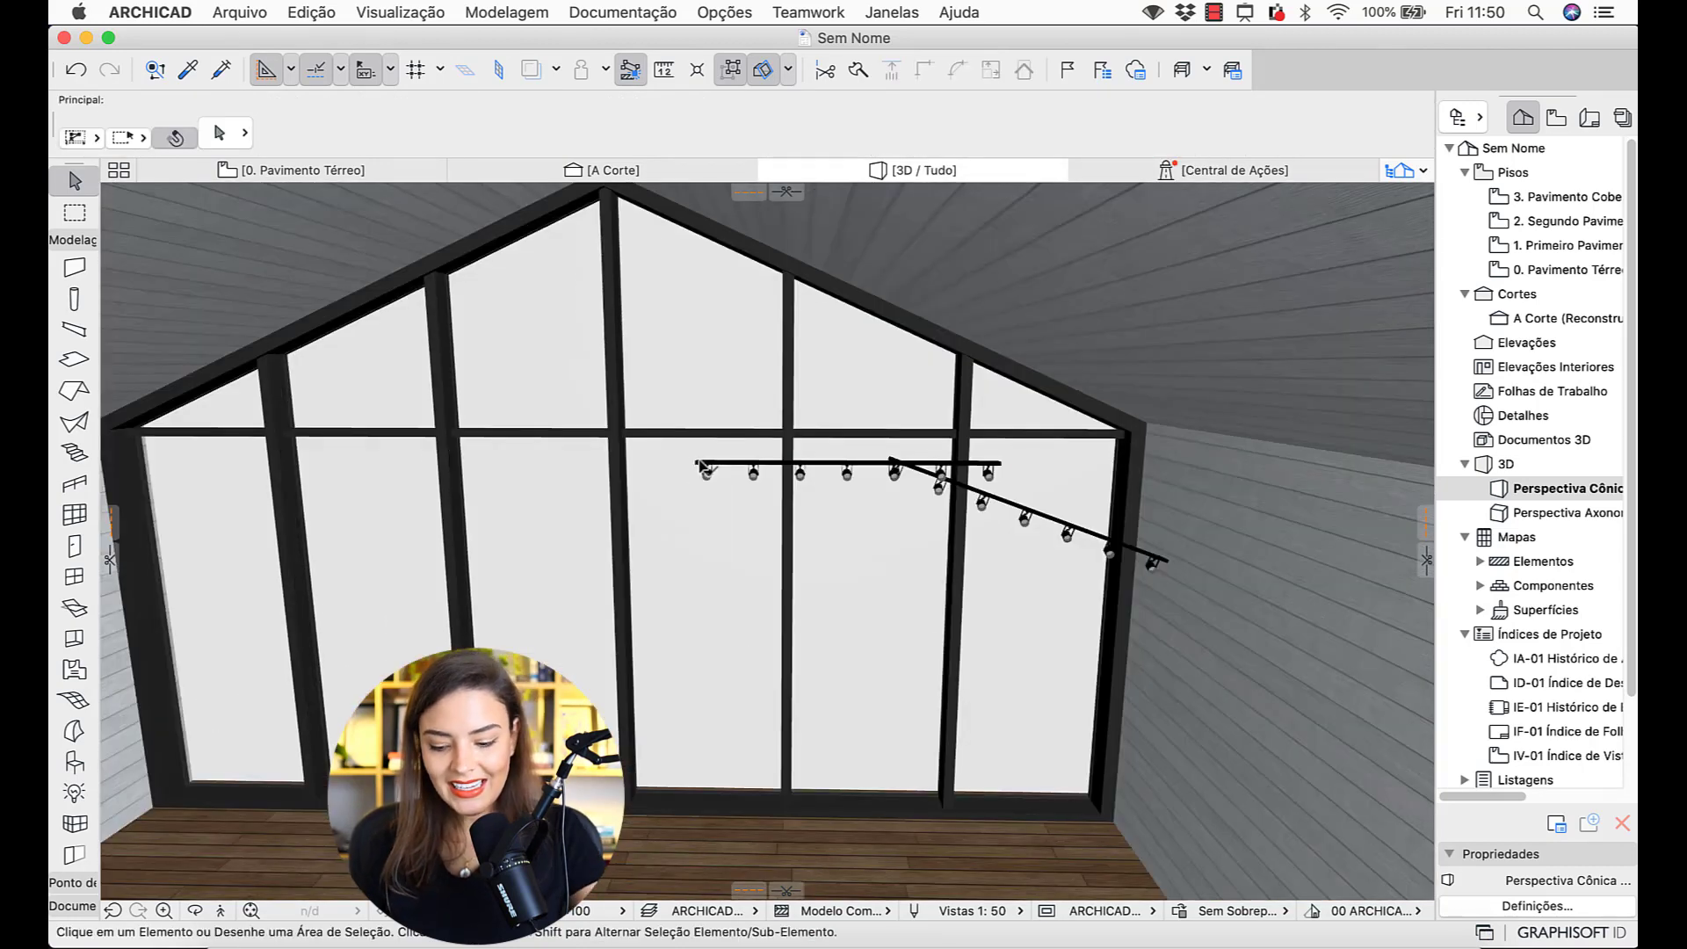
- Delete the original horizontal spot track beside the rotated one
{"action": "left_click", "coordinate": [703, 466]}
{"action": "key", "text": "Delete"}
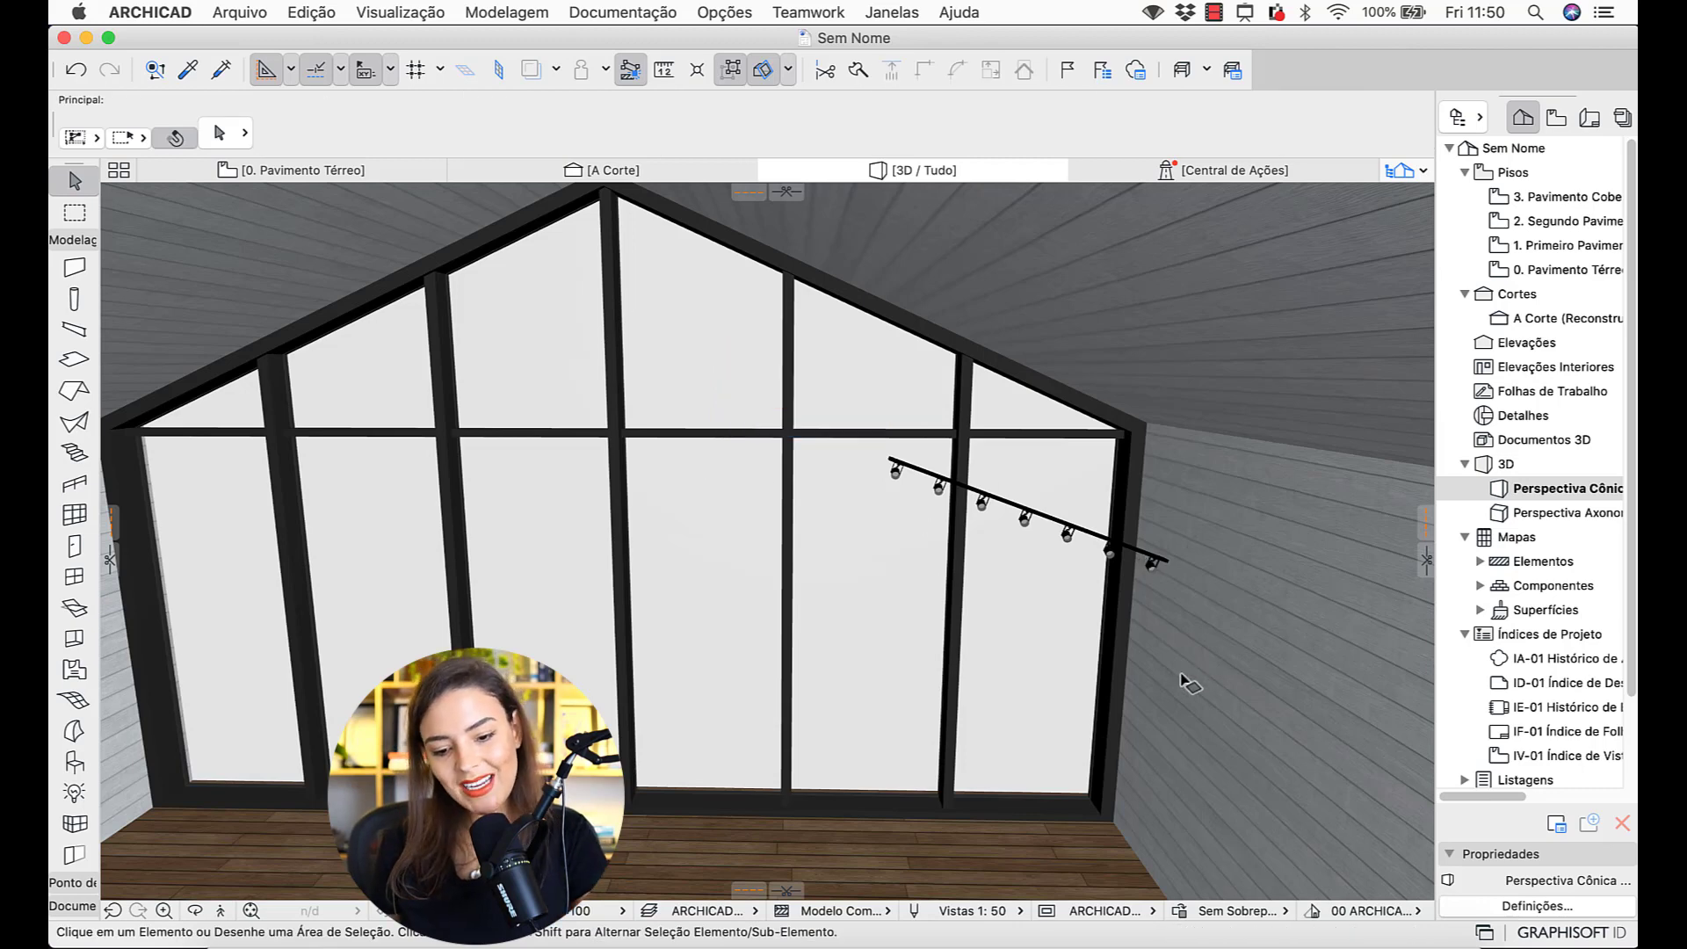
- Check the slope of the roof above the spot track in degrees in its settings, then deselect the roof
{"action": "middle_click_drag", "start_coordinate": [959, 625], "coordinate": [957, 554], "text": "shift"}
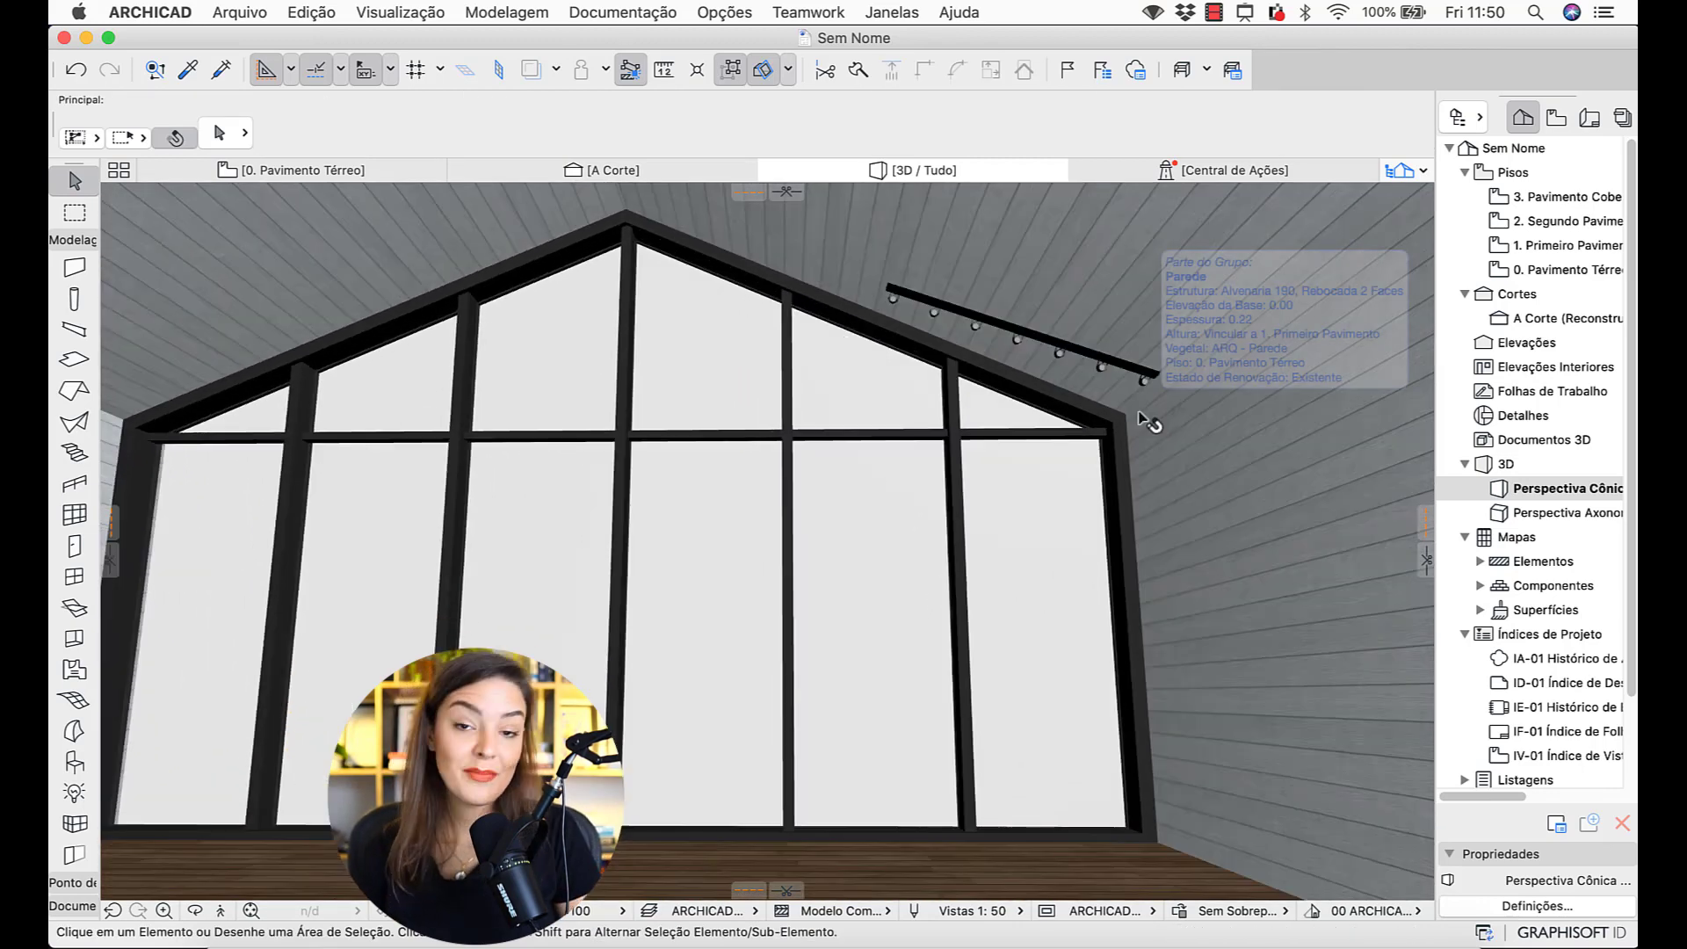
{"action": "left_click", "coordinate": [1103, 275]}
{"action": "left_click", "coordinate": [624, 132]}
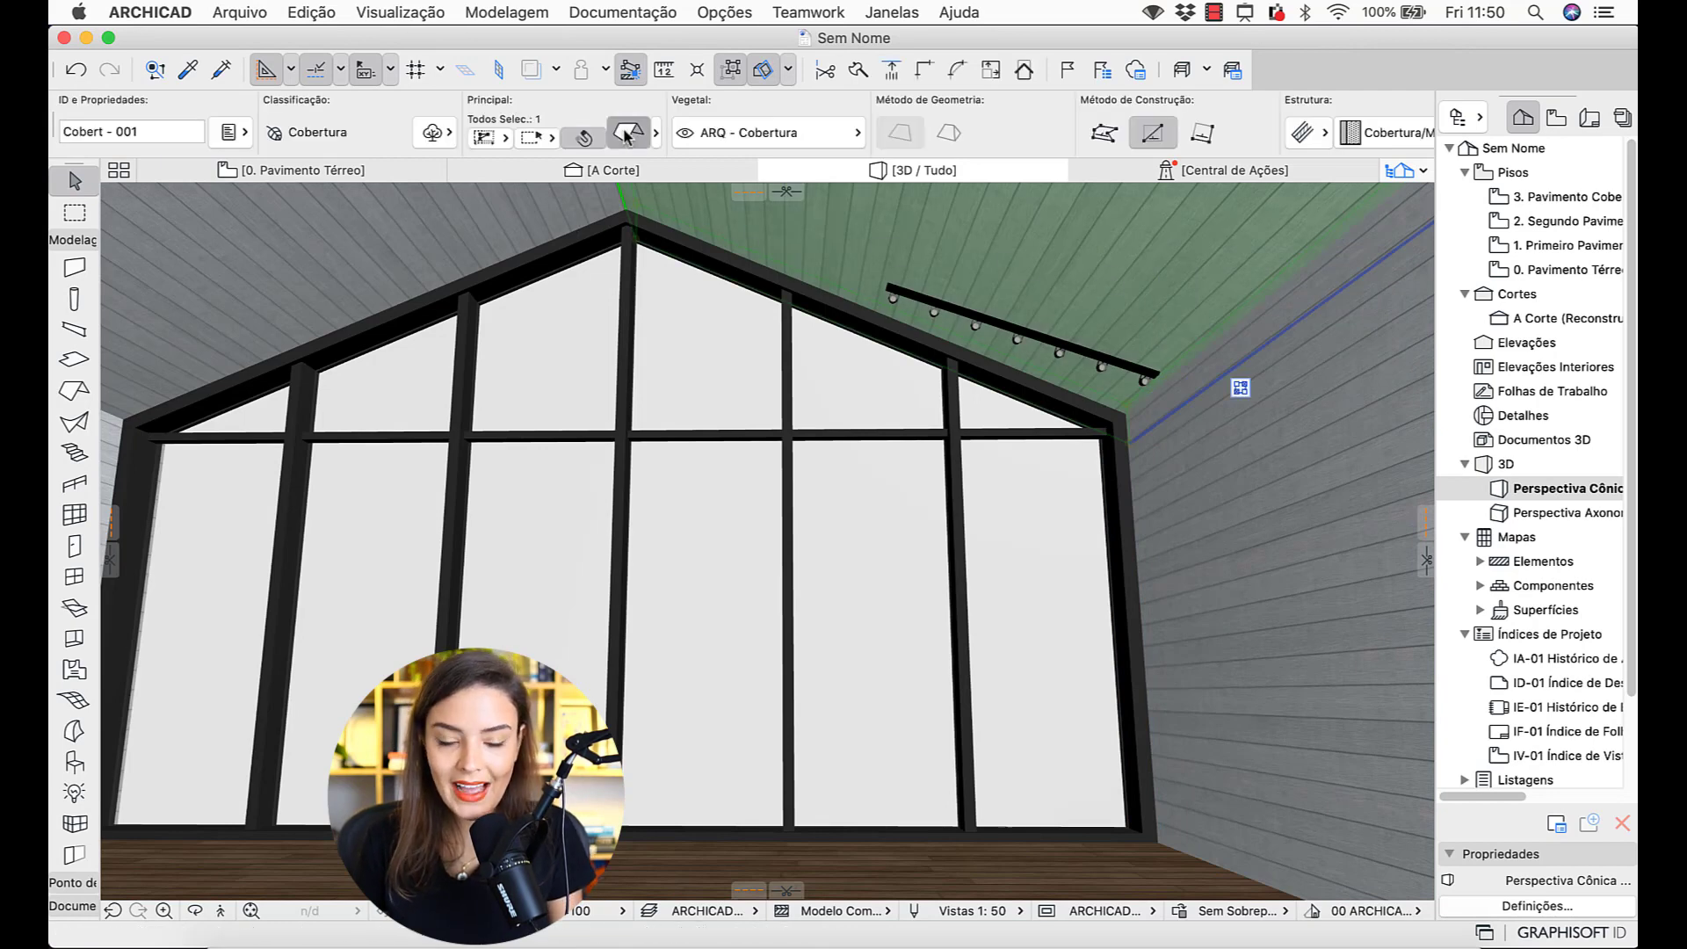
{"action": "double_click", "coordinate": [988, 261]}
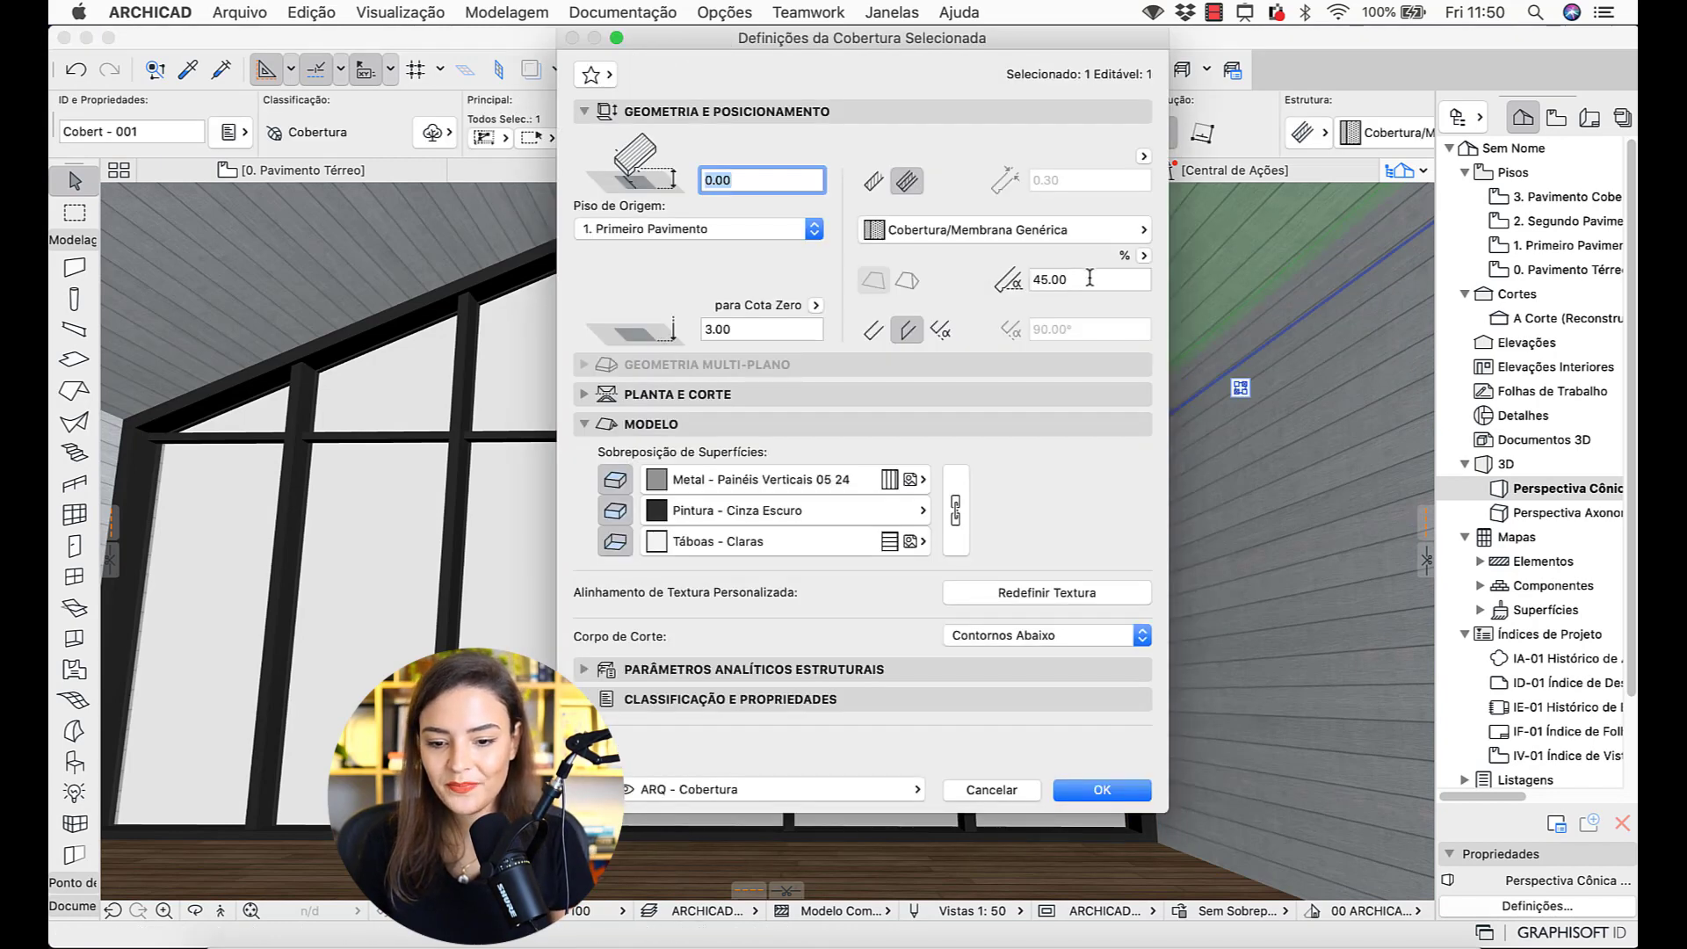
{"action": "left_click", "coordinate": [1143, 255]}
{"action": "left_click", "coordinate": [1177, 279]}
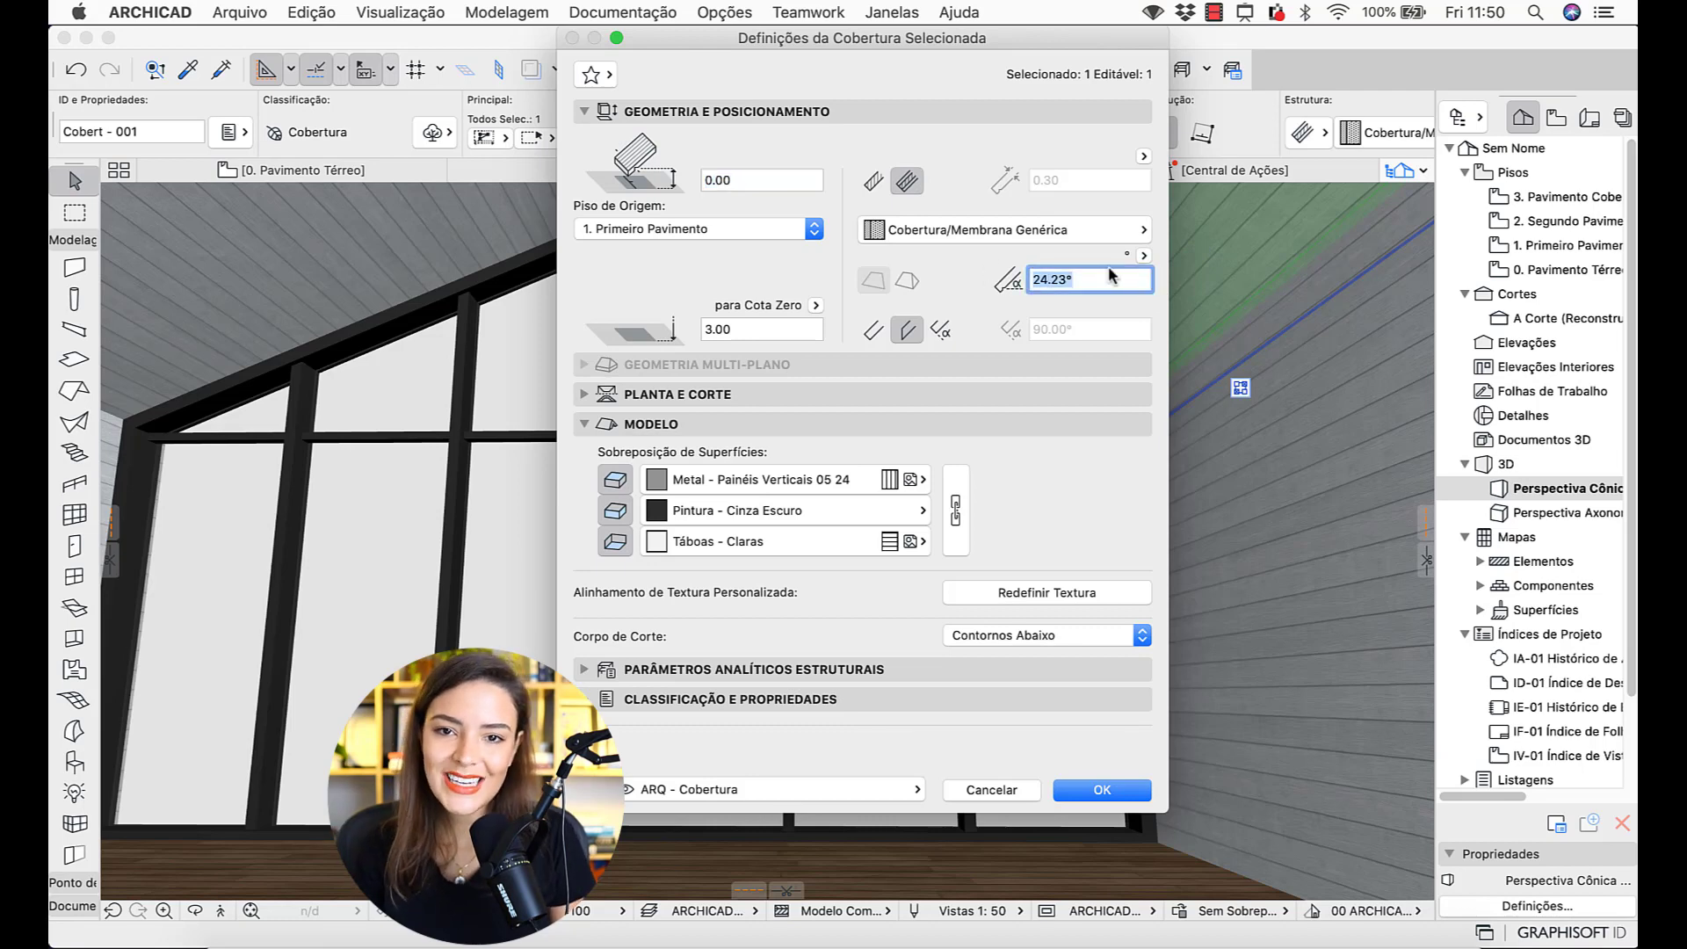
{"action": "key", "text": "Return"}
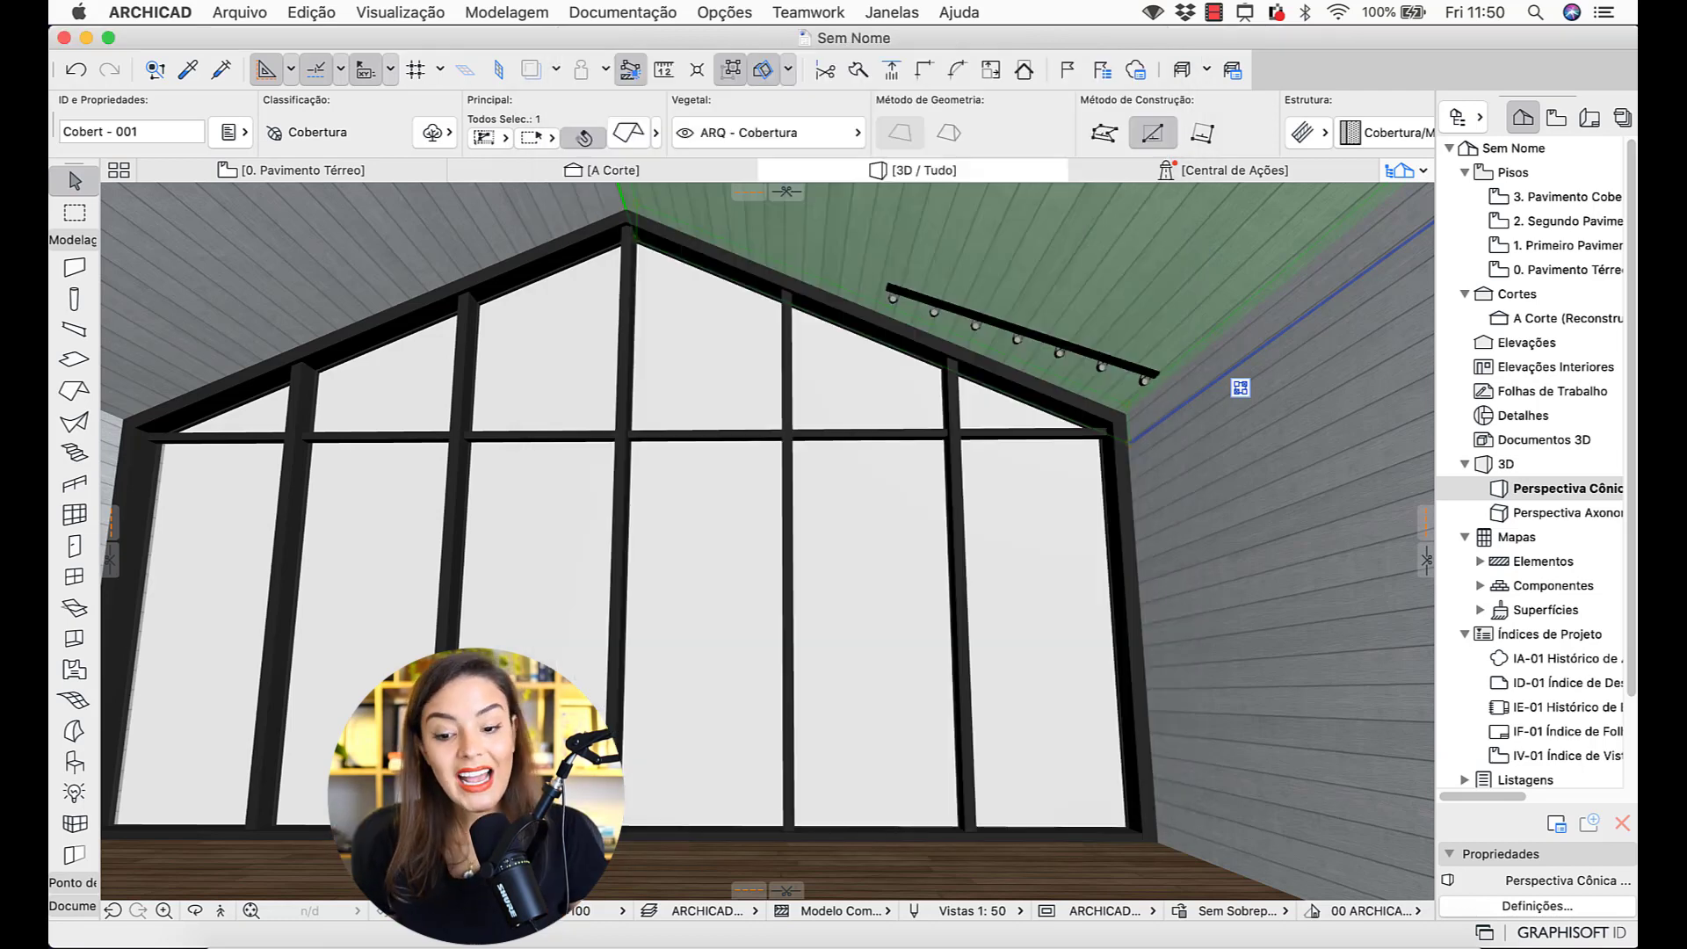
{"action": "key", "text": "Escape"}
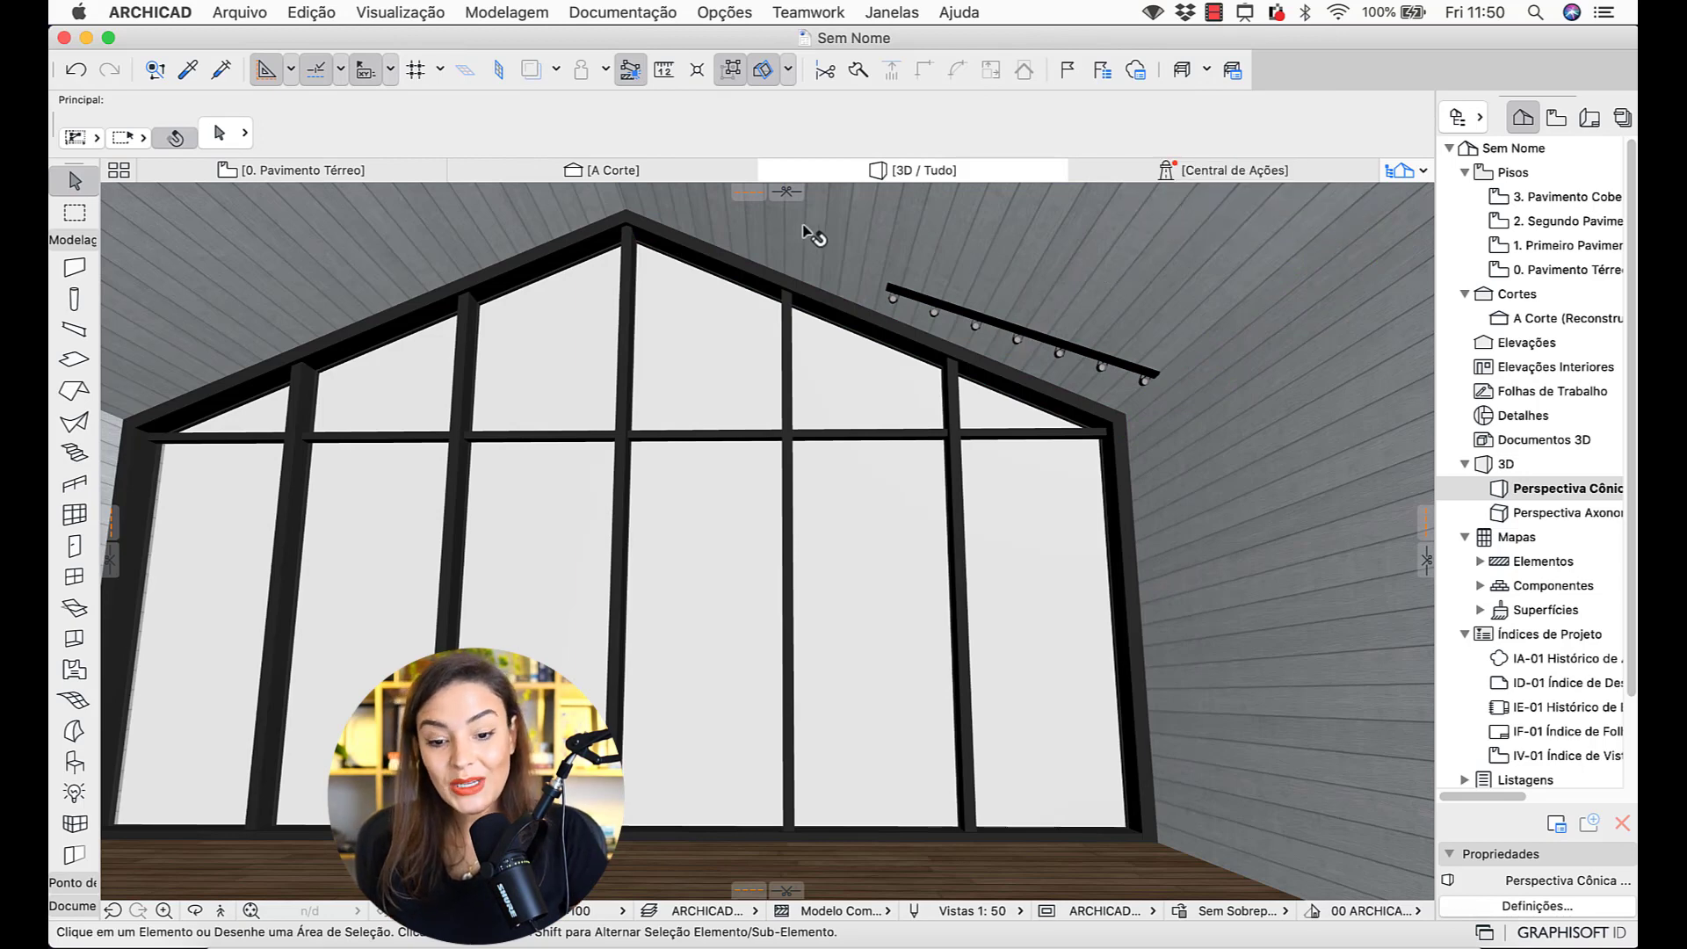
- Classify the rotated spot track below the sloped ceiling as Luminária and move it to the ARQ - Iluminação layer
{"action": "left_click", "coordinate": [892, 297]}
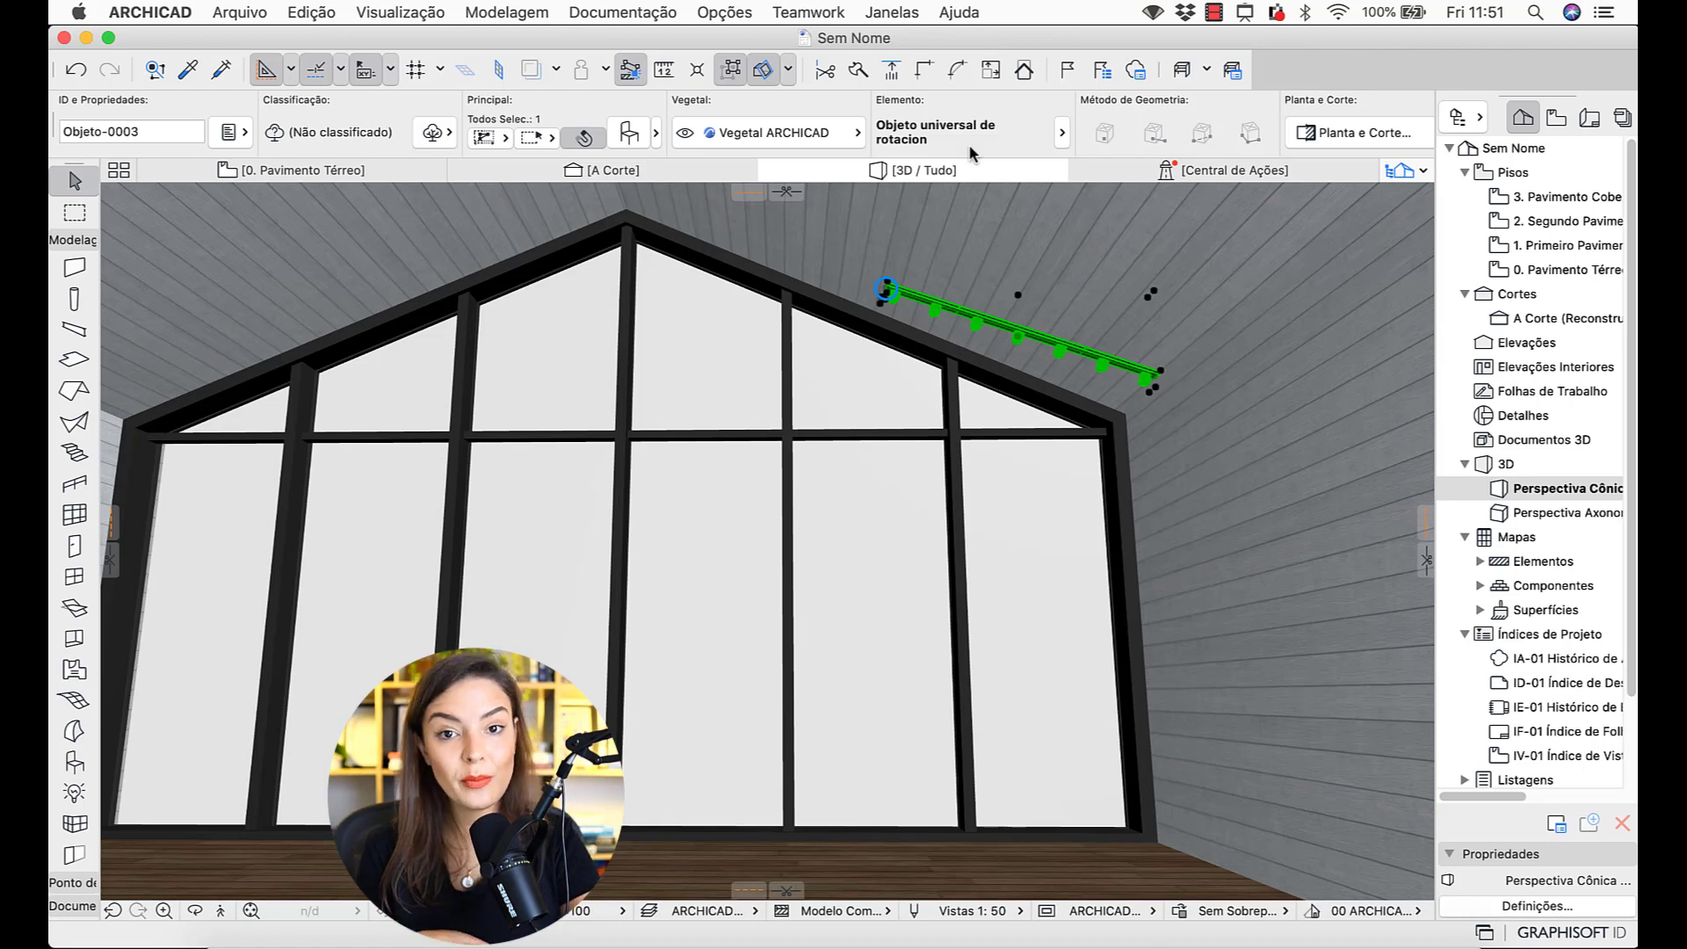
{"action": "left_click", "coordinate": [446, 135]}
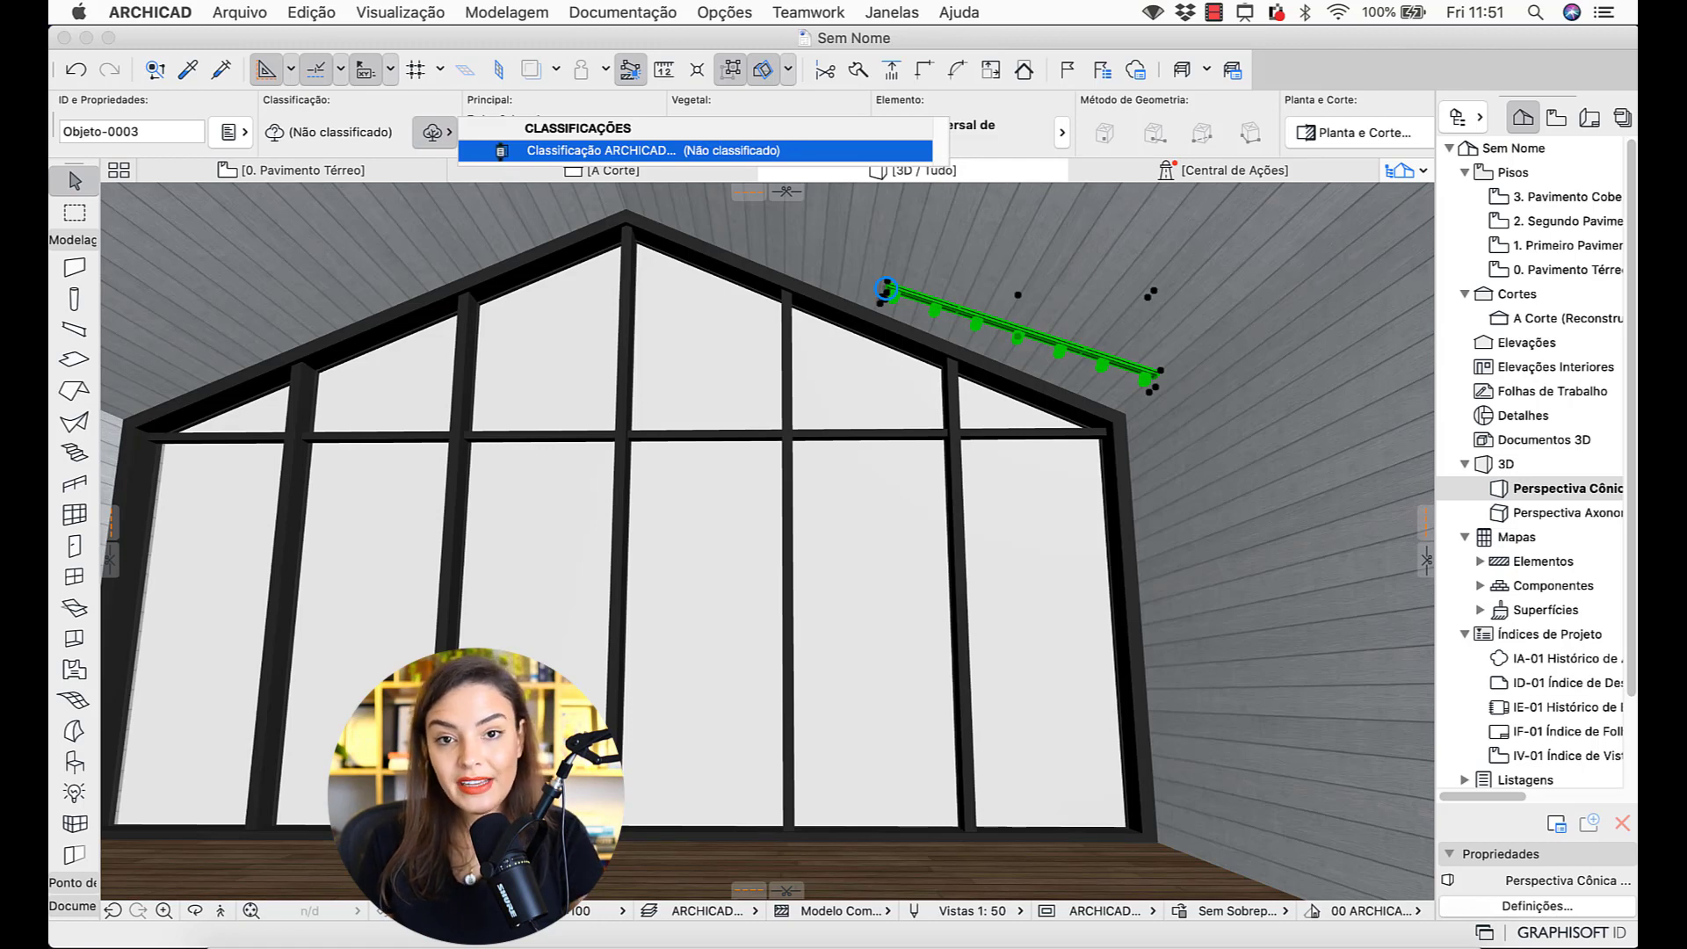
{"action": "left_click", "coordinate": [501, 151]}
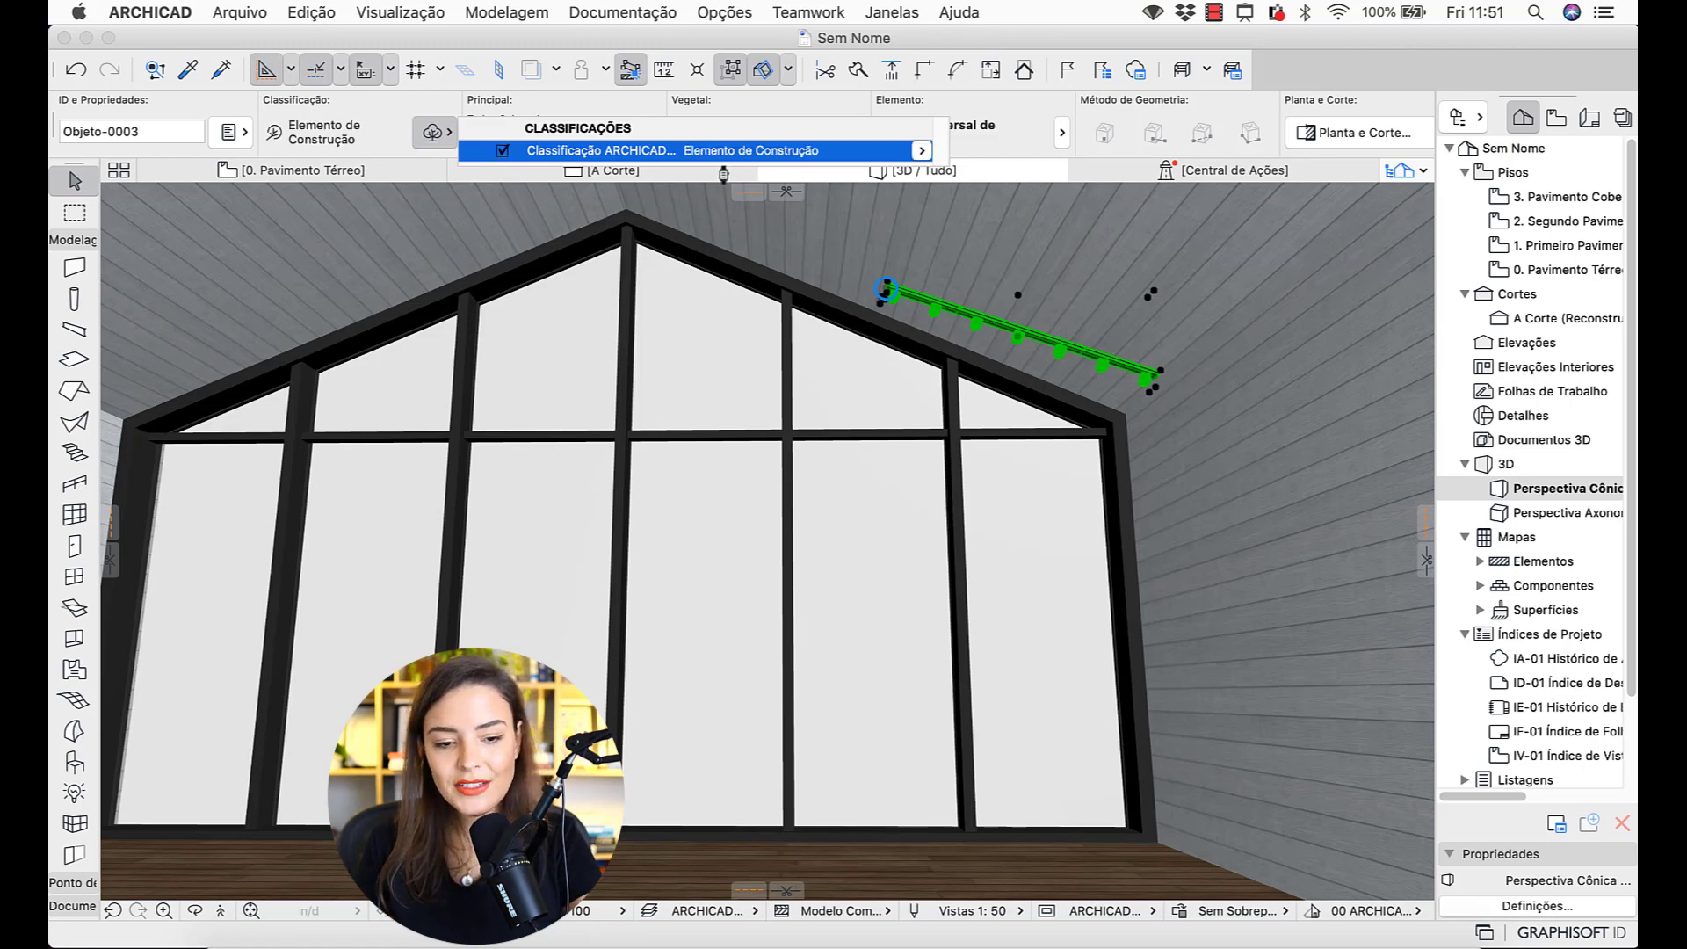
{"action": "left_click", "coordinate": [920, 152]}
{"action": "type", "text": "lum"}
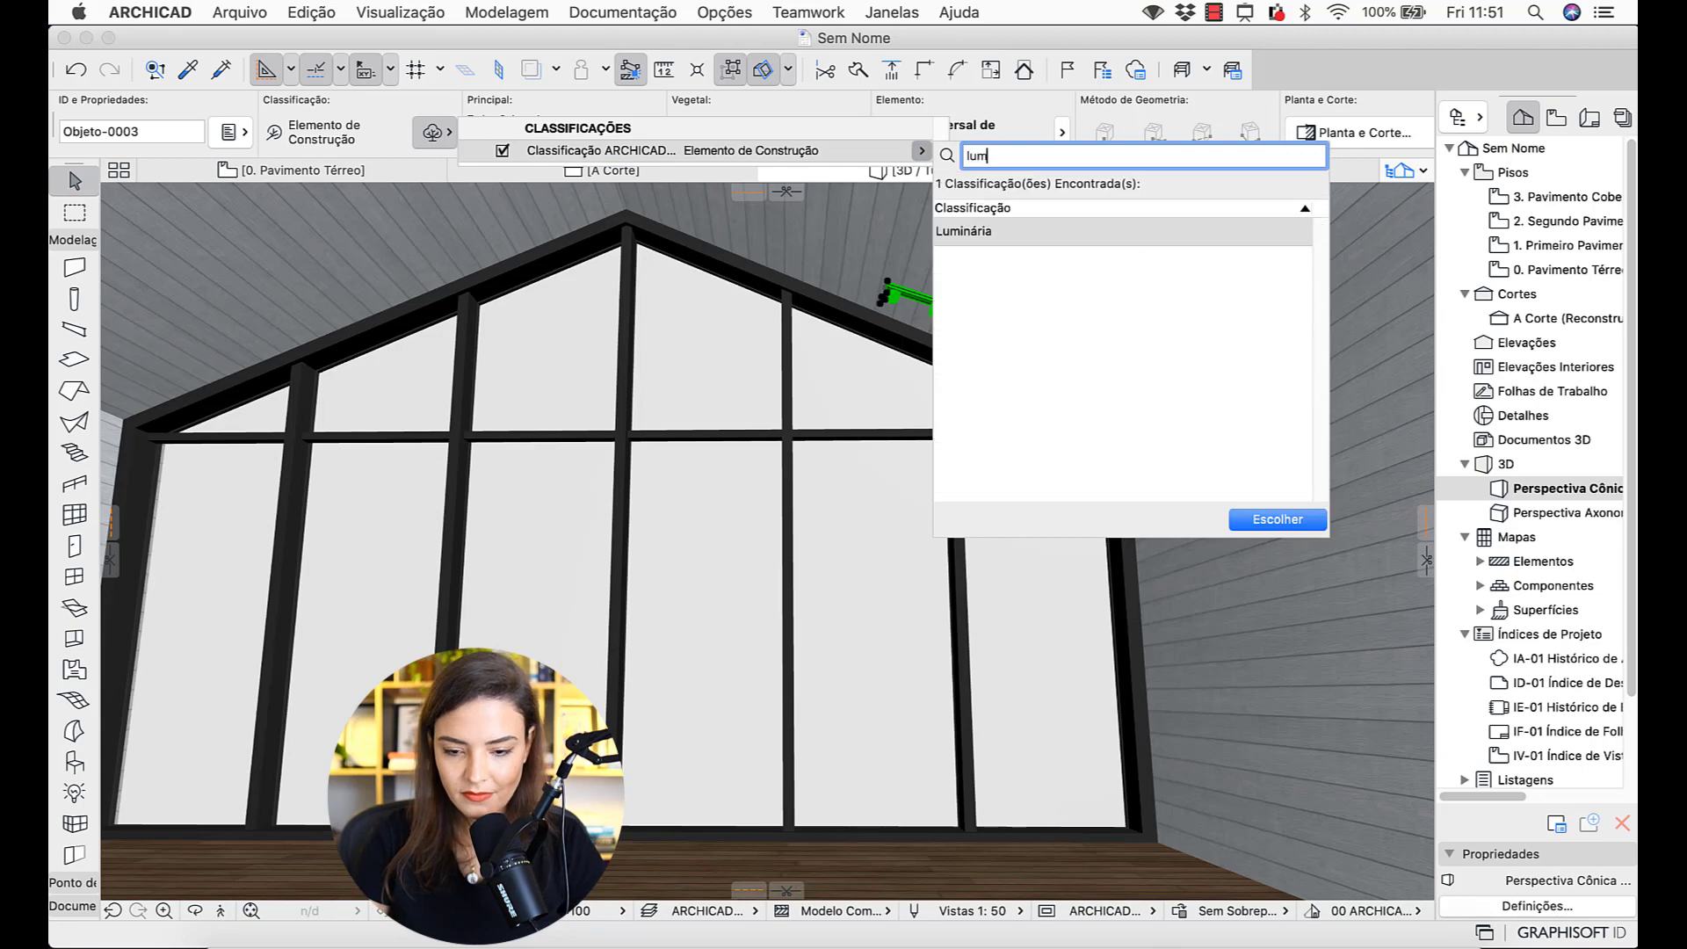
{"action": "left_click", "coordinate": [960, 233]}
{"action": "double_click", "coordinate": [959, 235]}
{"action": "left_click", "coordinate": [767, 132]}
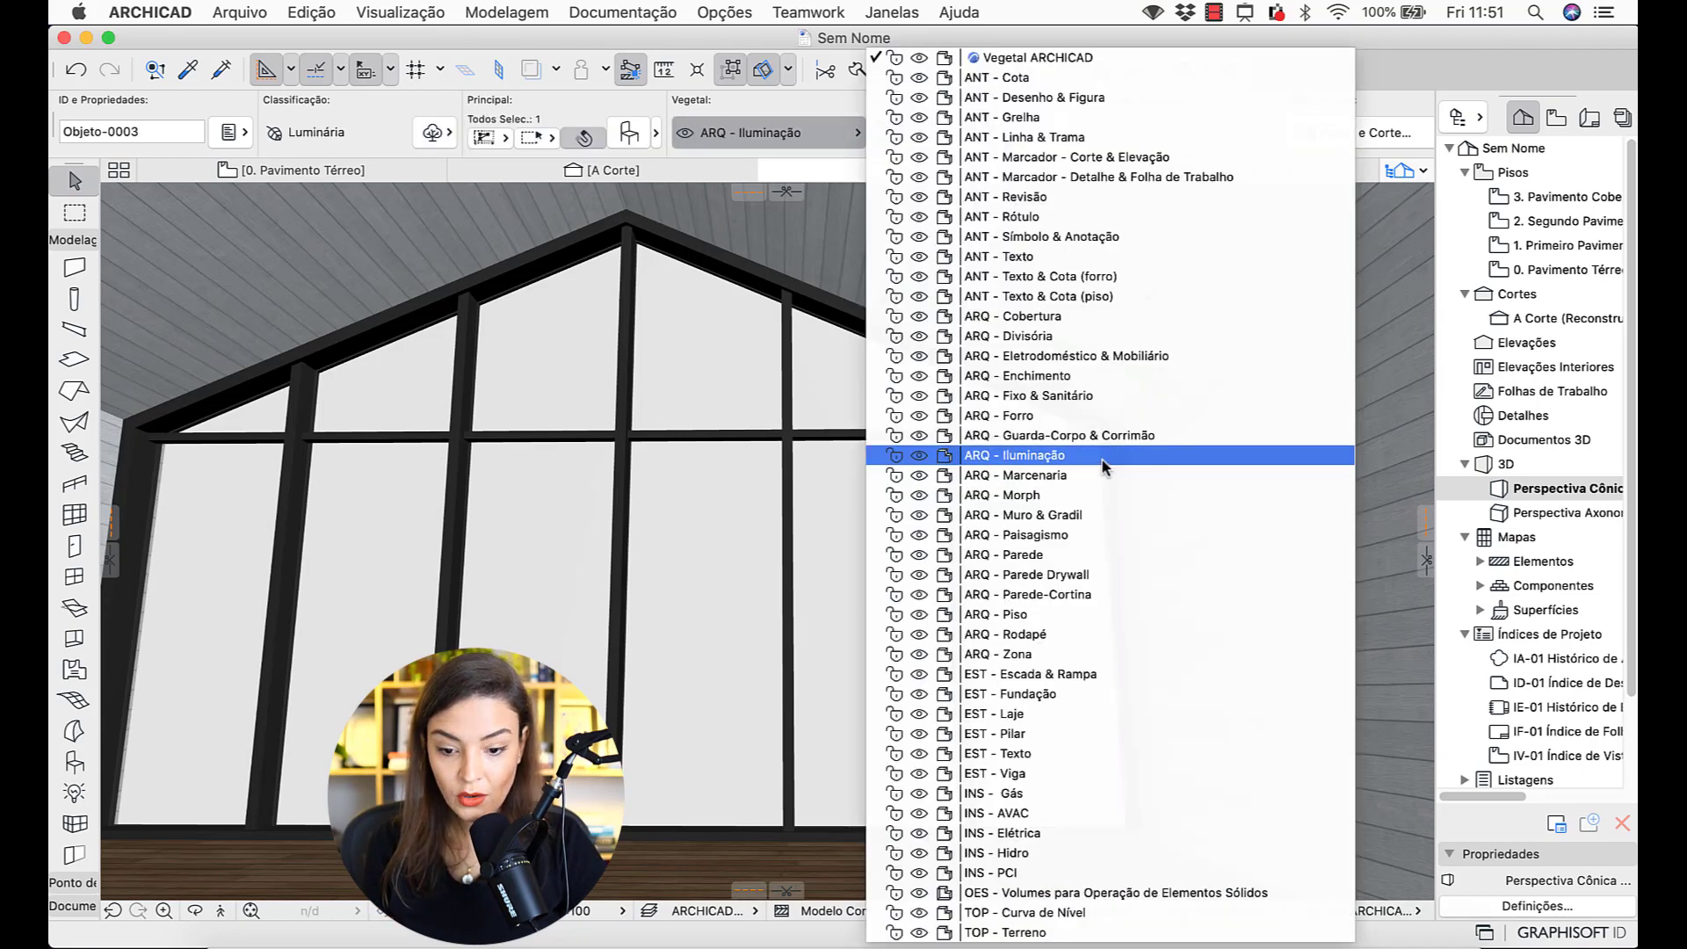
{"action": "left_click", "coordinate": [1103, 462]}
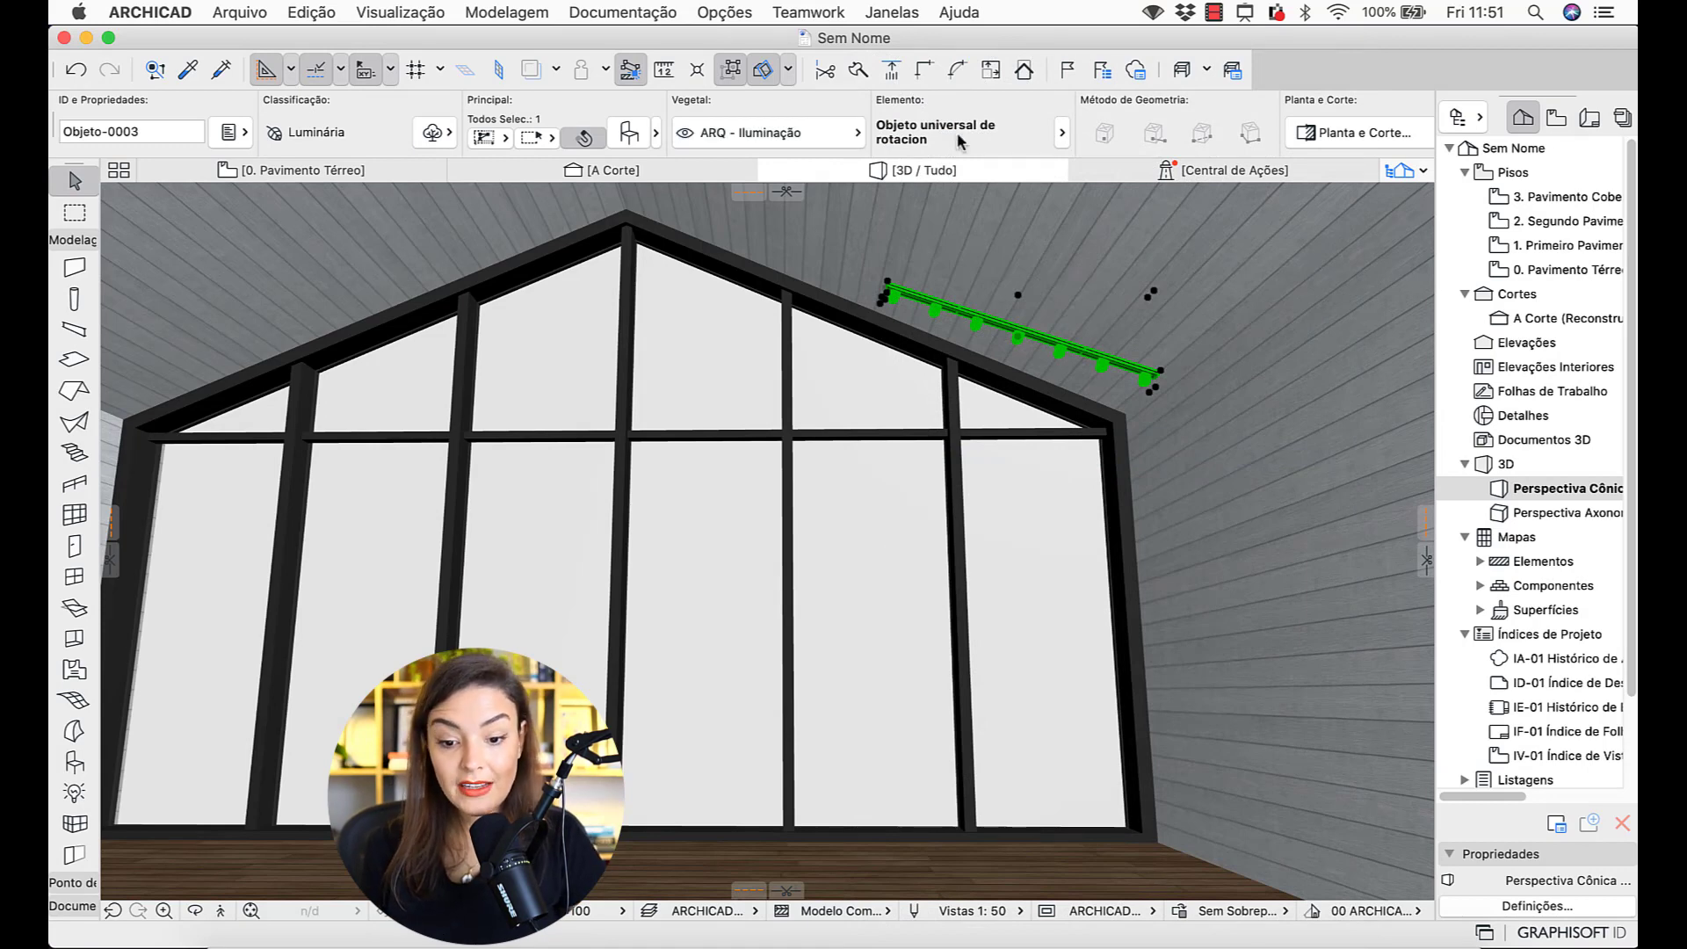
- Review the classification and product properties of the rotated spot track in its object settings
{"action": "left_click", "coordinate": [957, 131]}
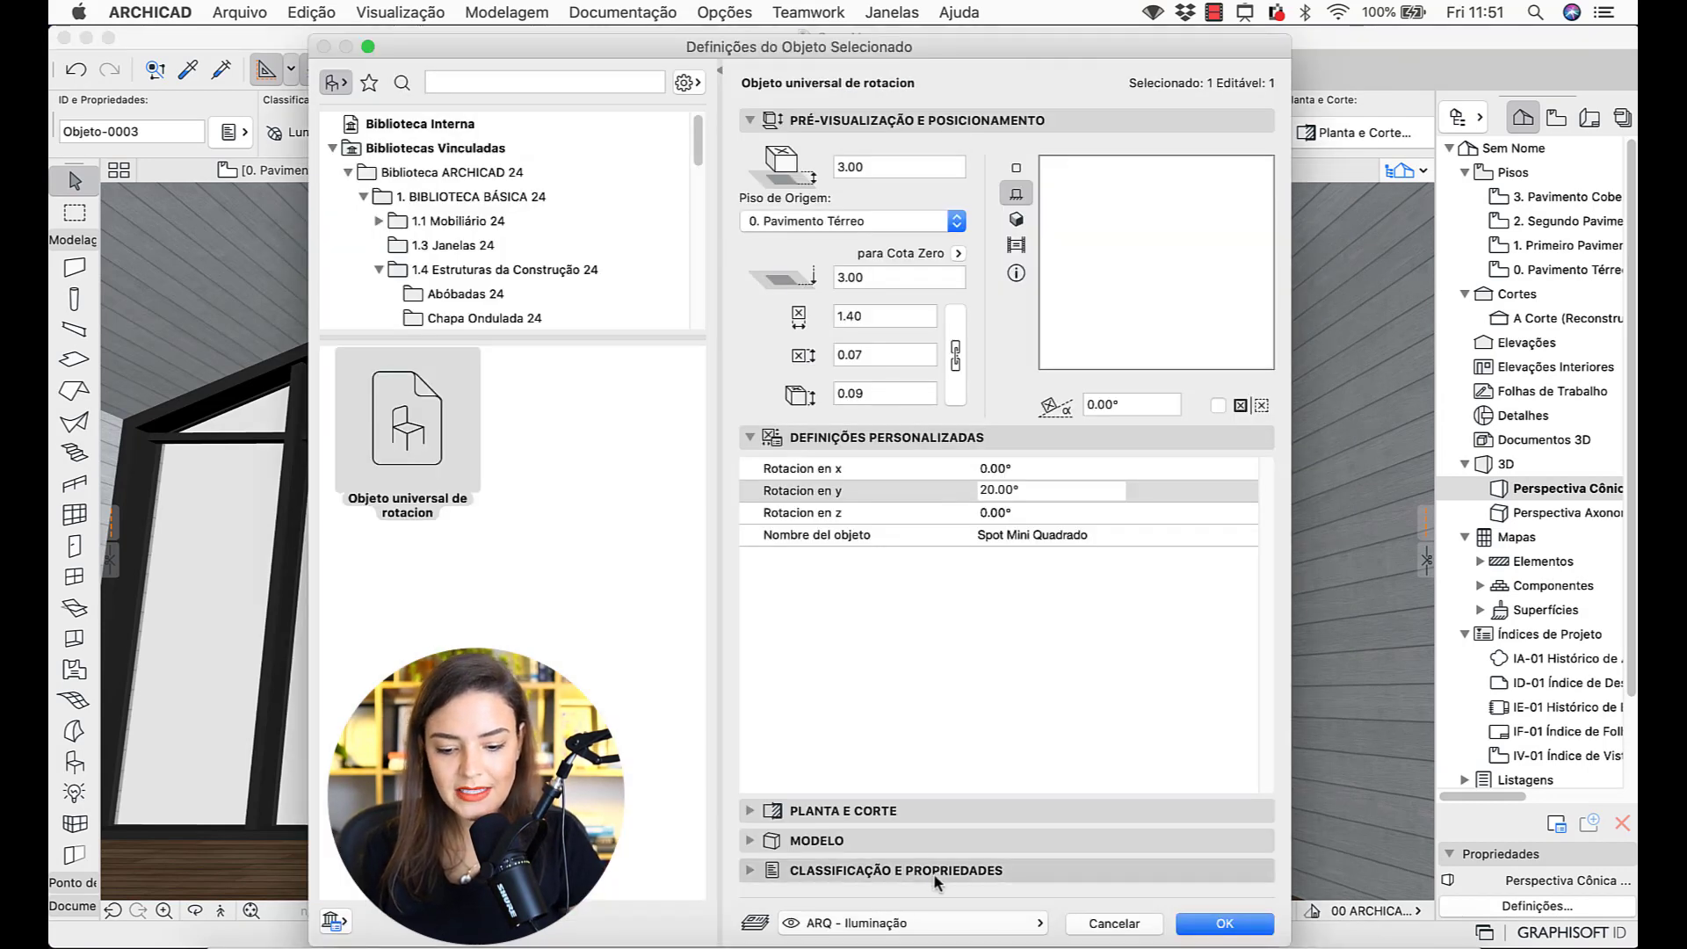
{"action": "left_click", "coordinate": [911, 873]}
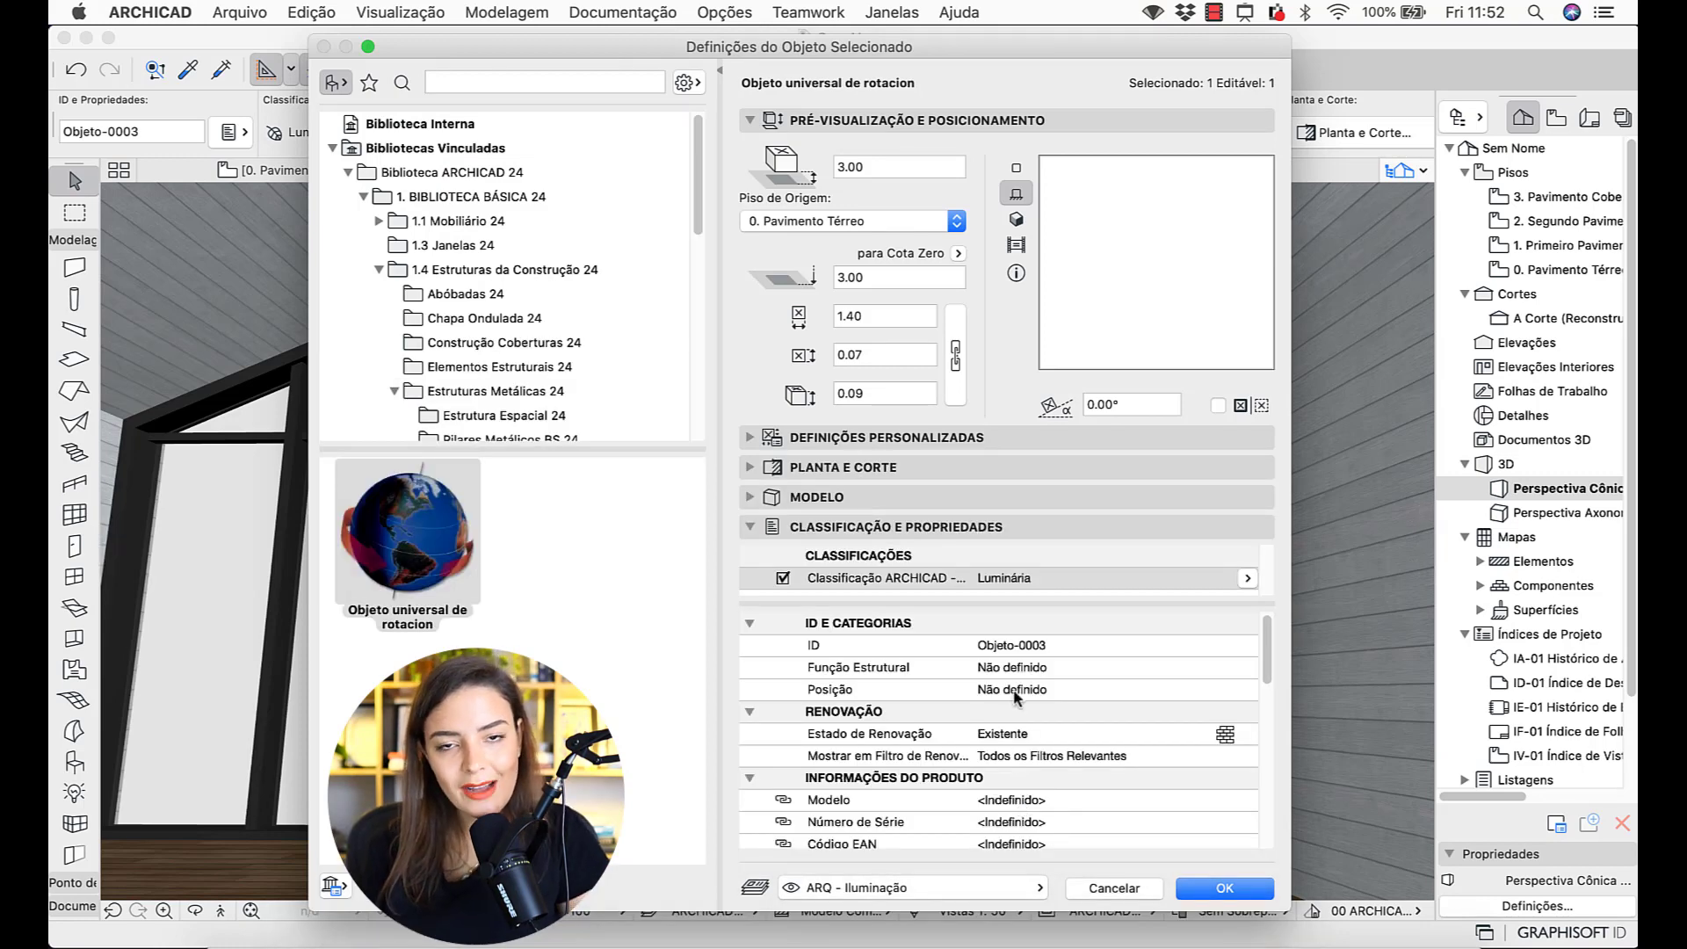
{"action": "scroll", "coordinate": [1014, 696], "scroll_direction": "down", "scroll_amount": 5}
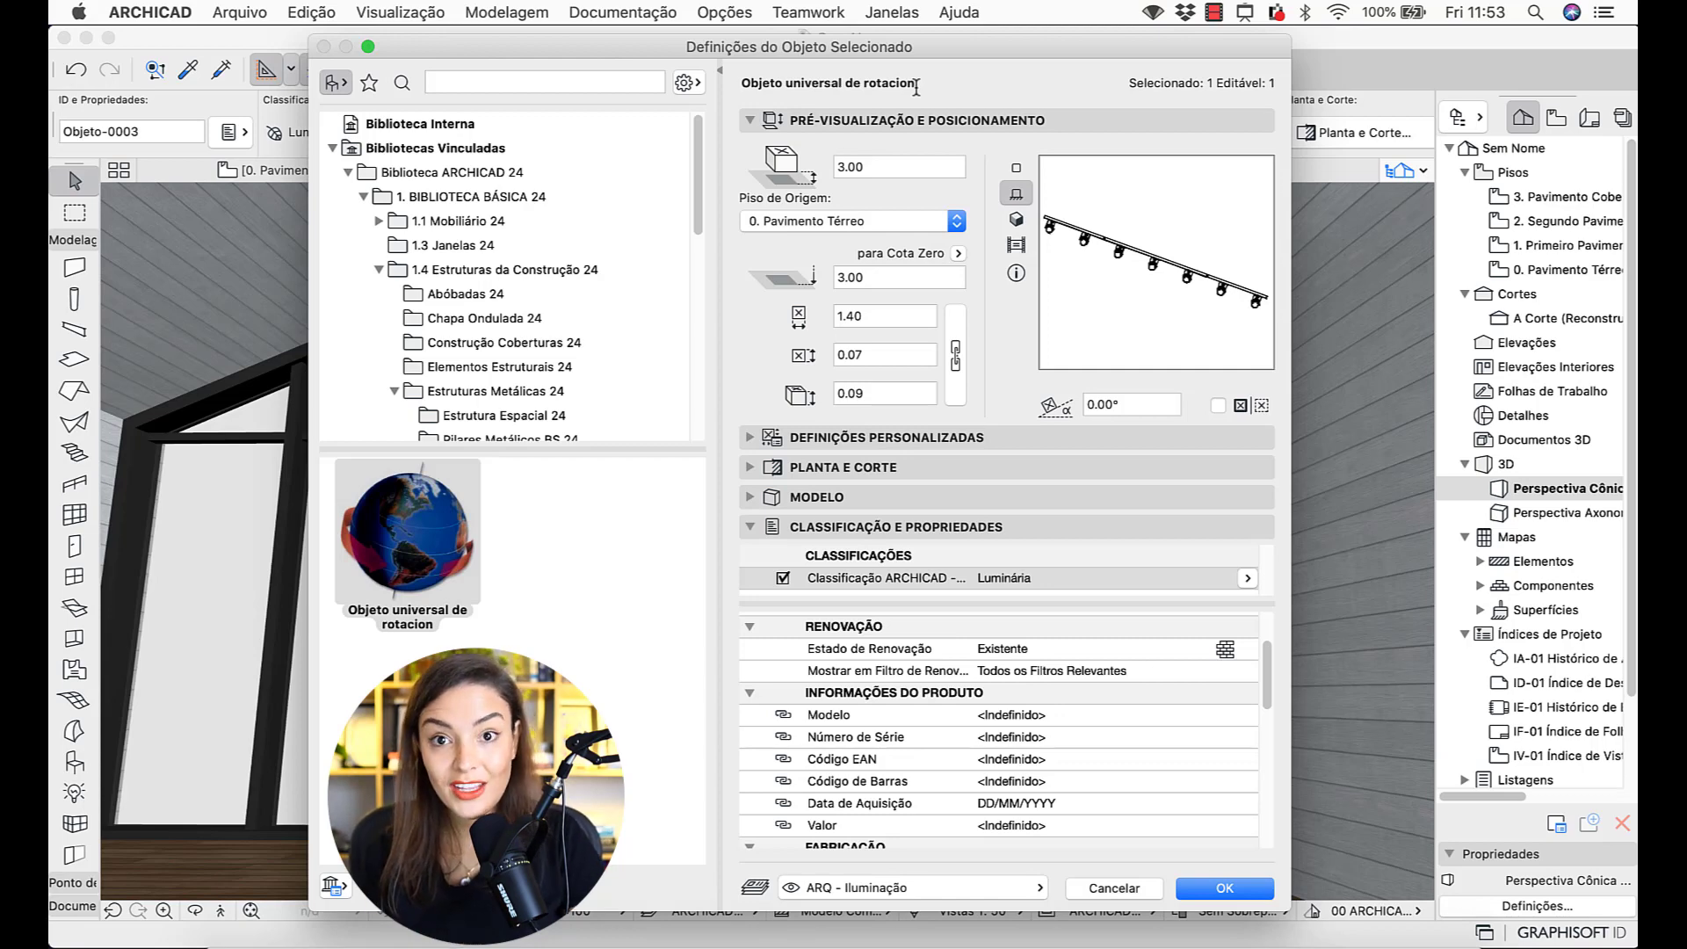
{"action": "key", "text": "Return"}
- From the ground floor plan, open the default lamp settings and review Spot Kit 24's structure and 3D representation options
{"action": "left_click", "coordinate": [362, 172]}
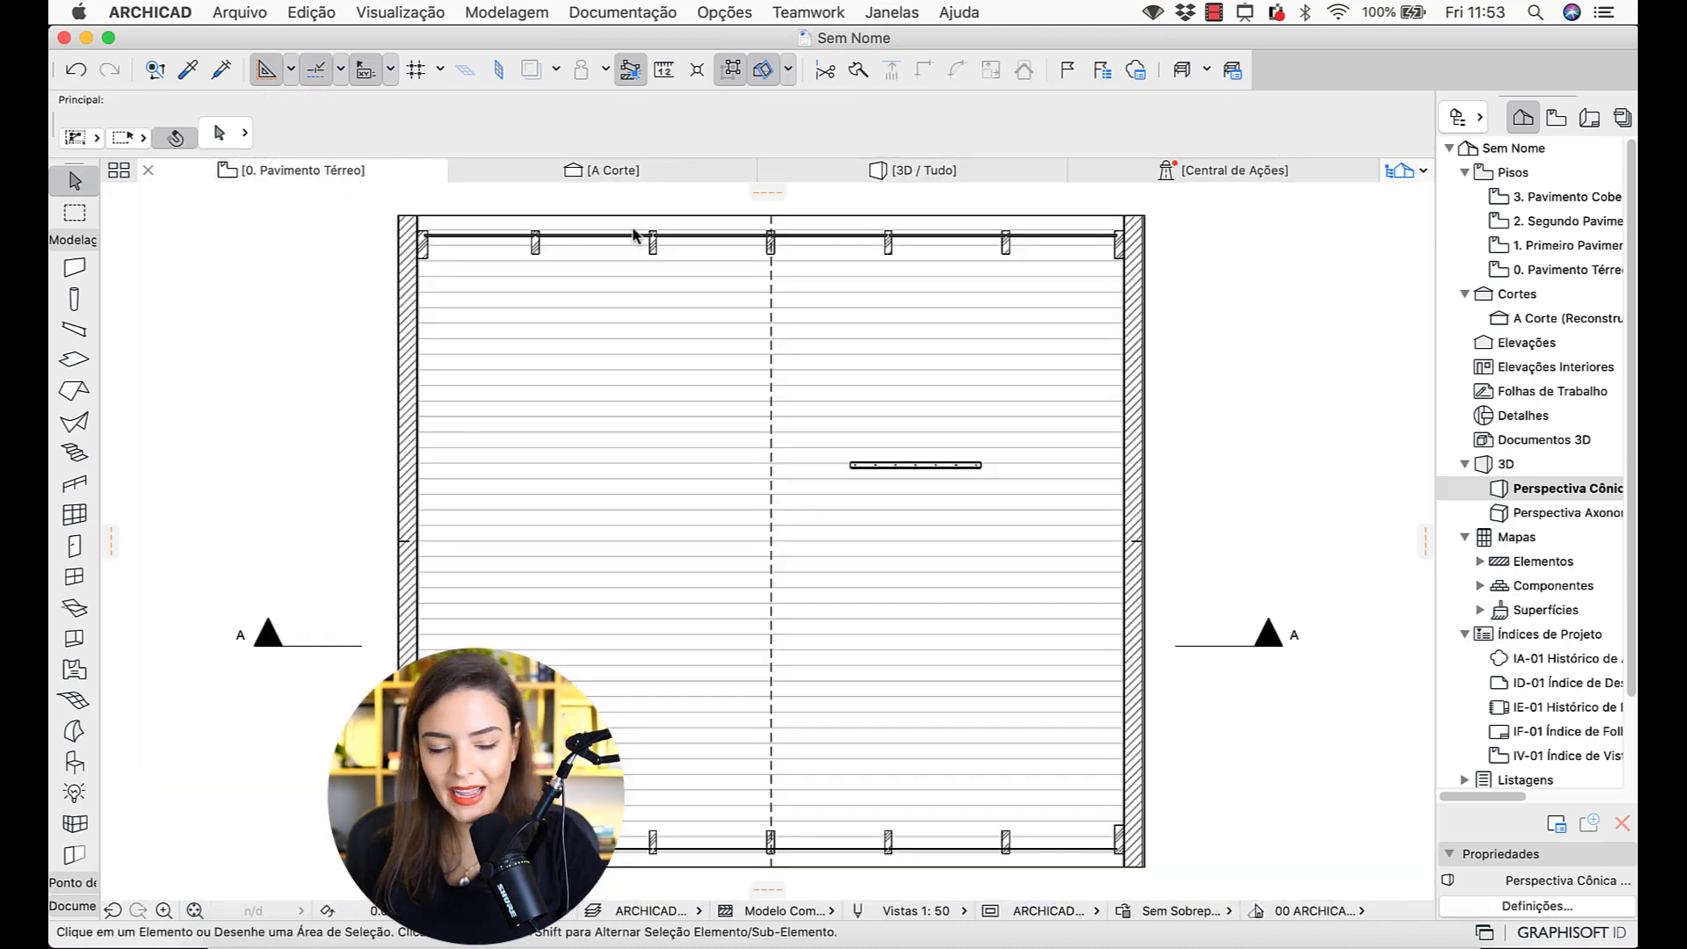
{"action": "left_click", "coordinate": [75, 793]}
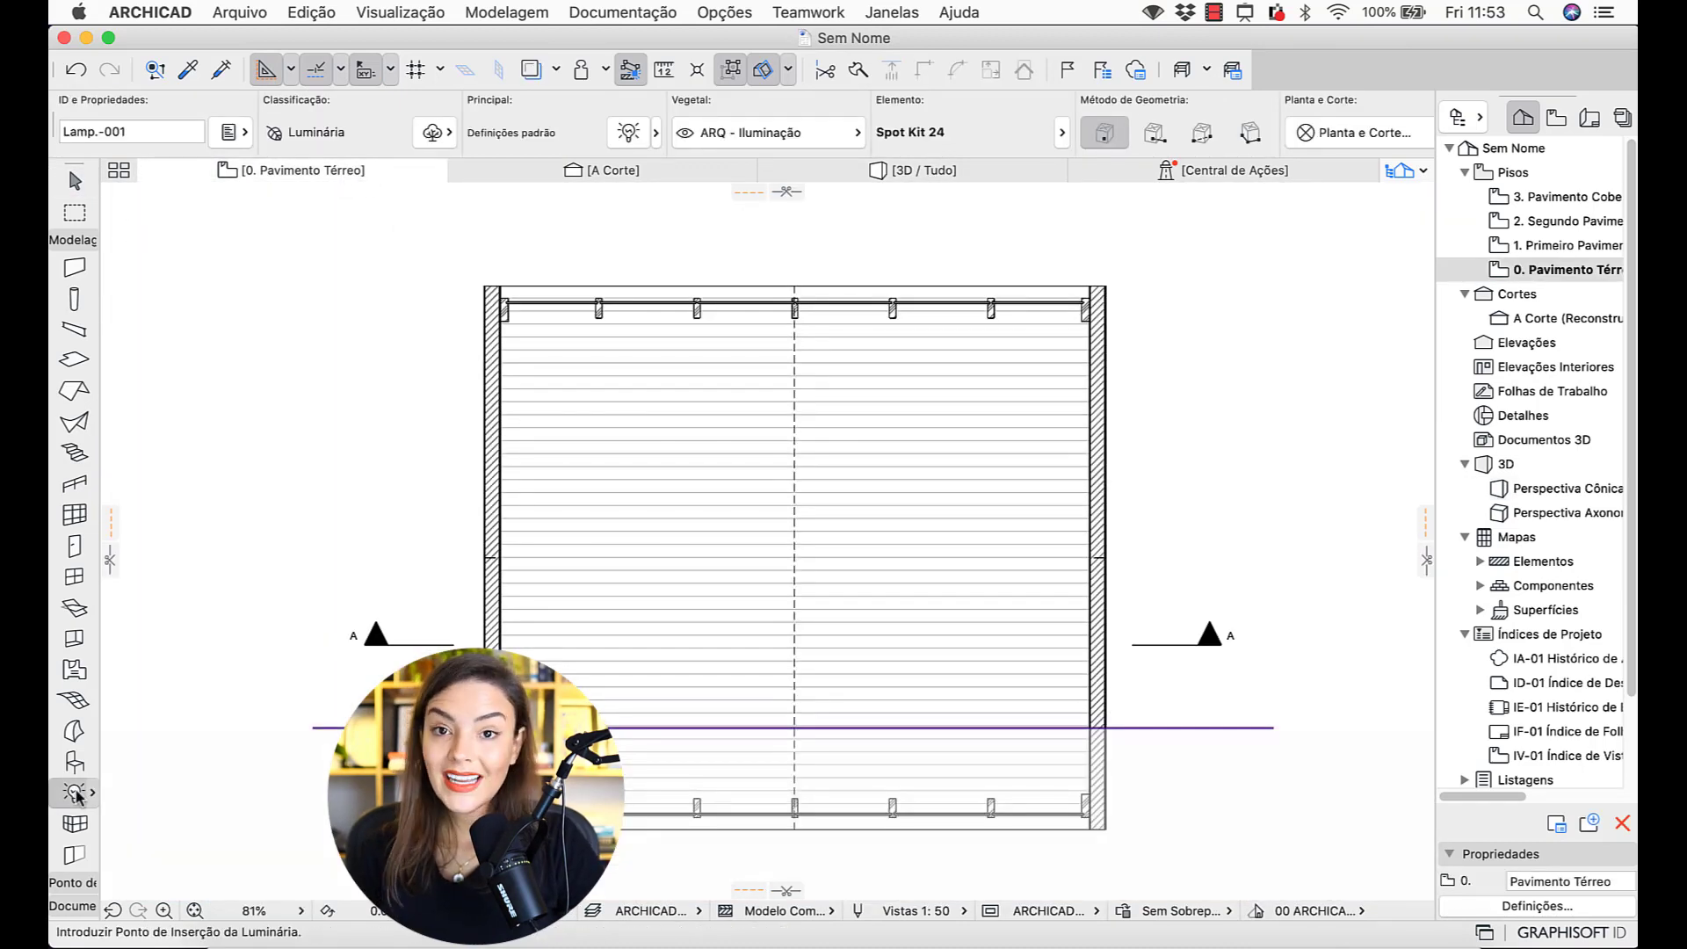
{"action": "double_click", "coordinate": [76, 793]}
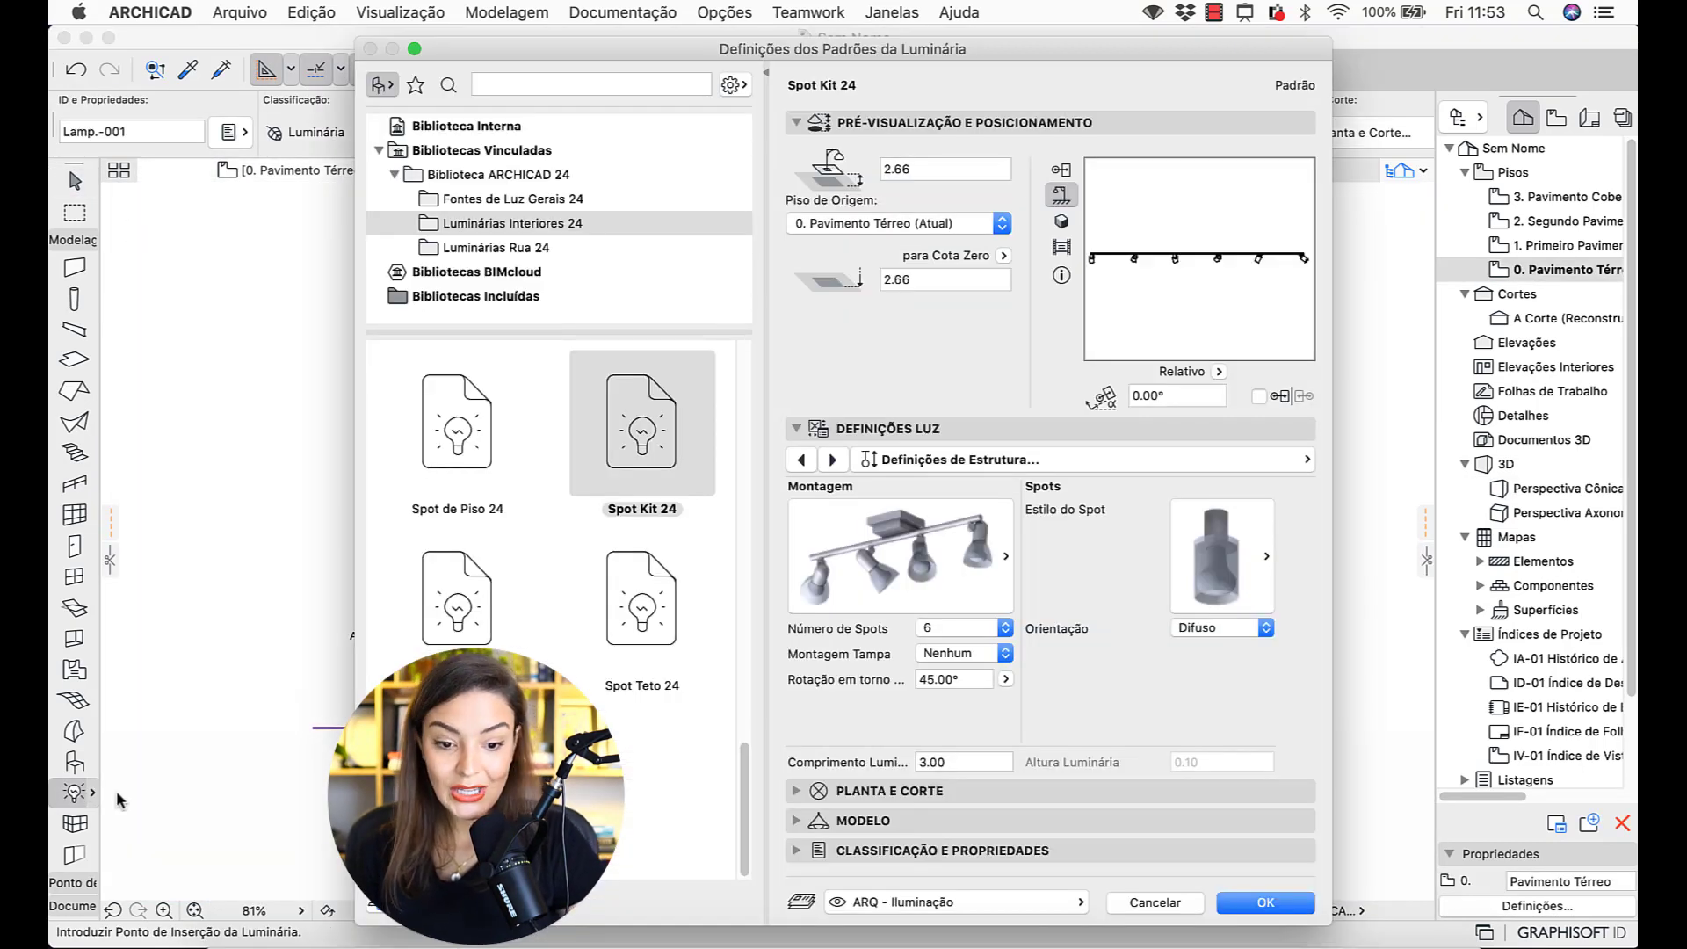
{"action": "mouse_move", "coordinate": [693, 387]}
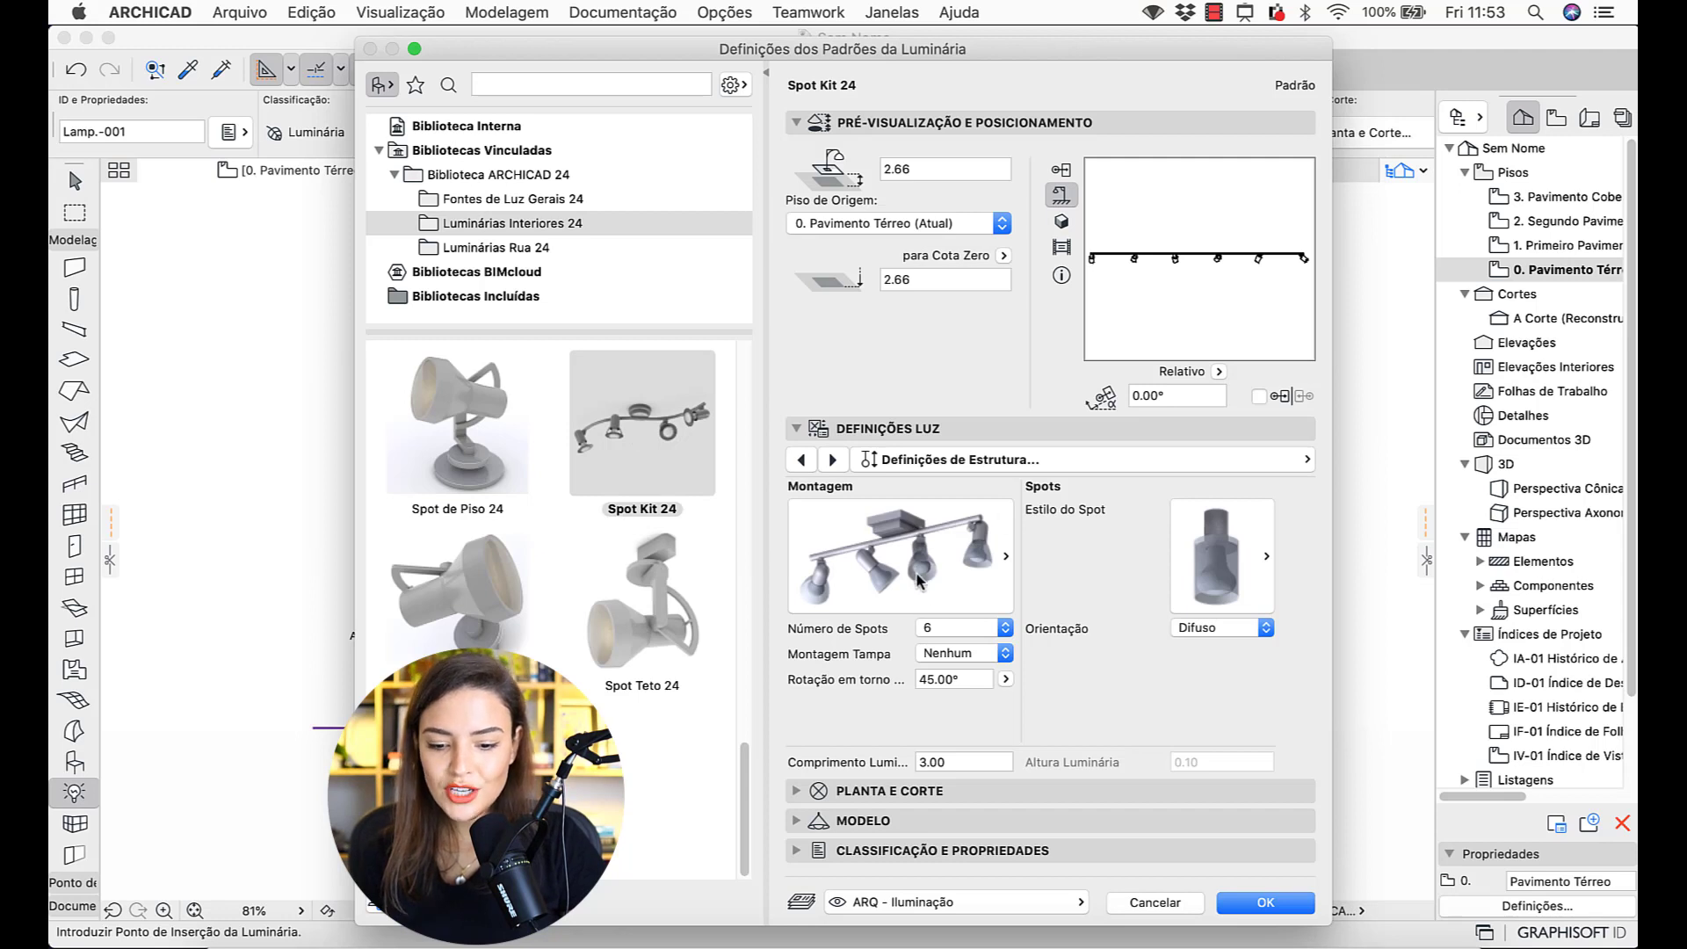
{"action": "left_click", "coordinate": [1061, 221]}
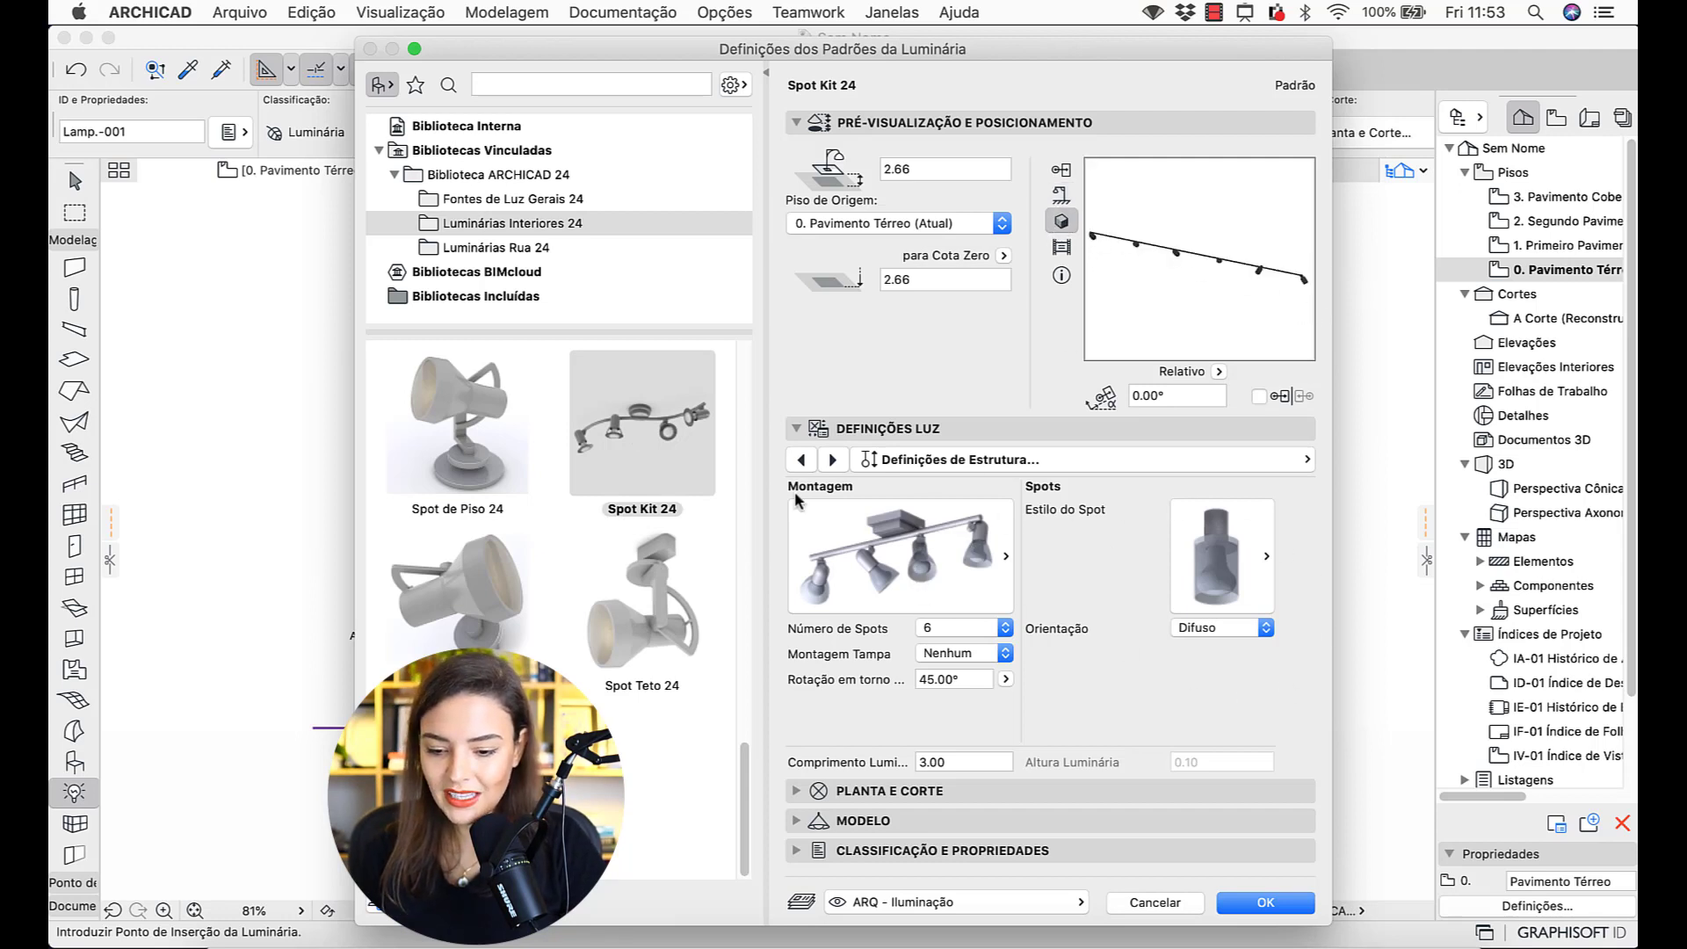
{"action": "left_click", "coordinate": [833, 459]}
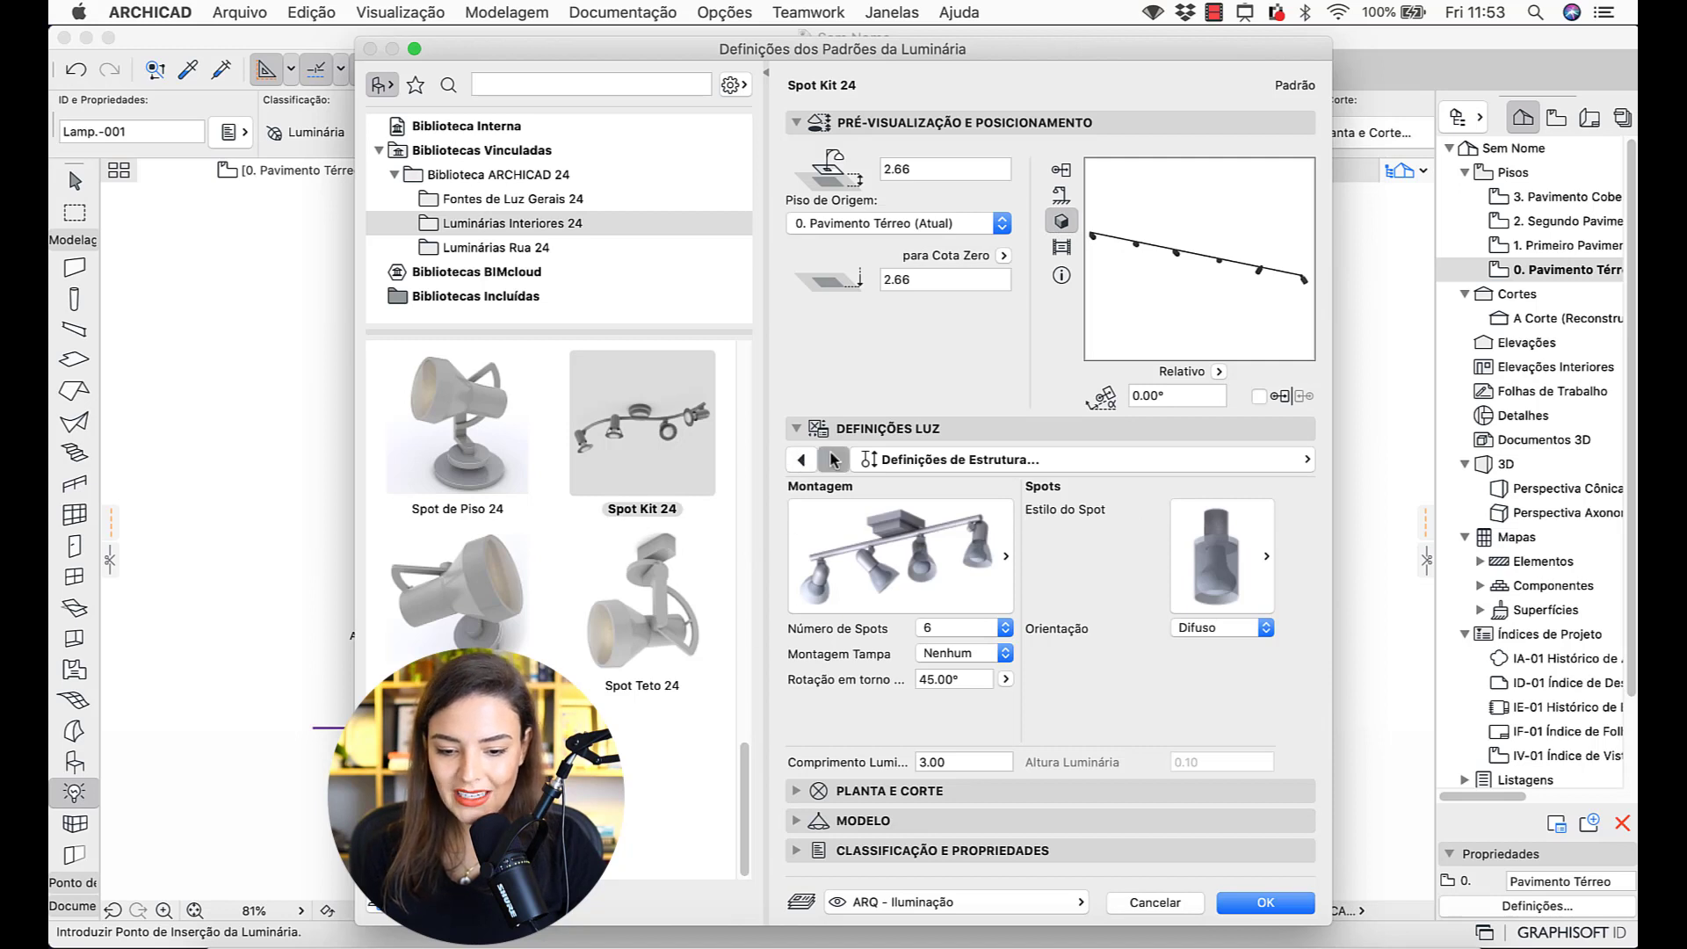
{"action": "left_click", "coordinate": [833, 459]}
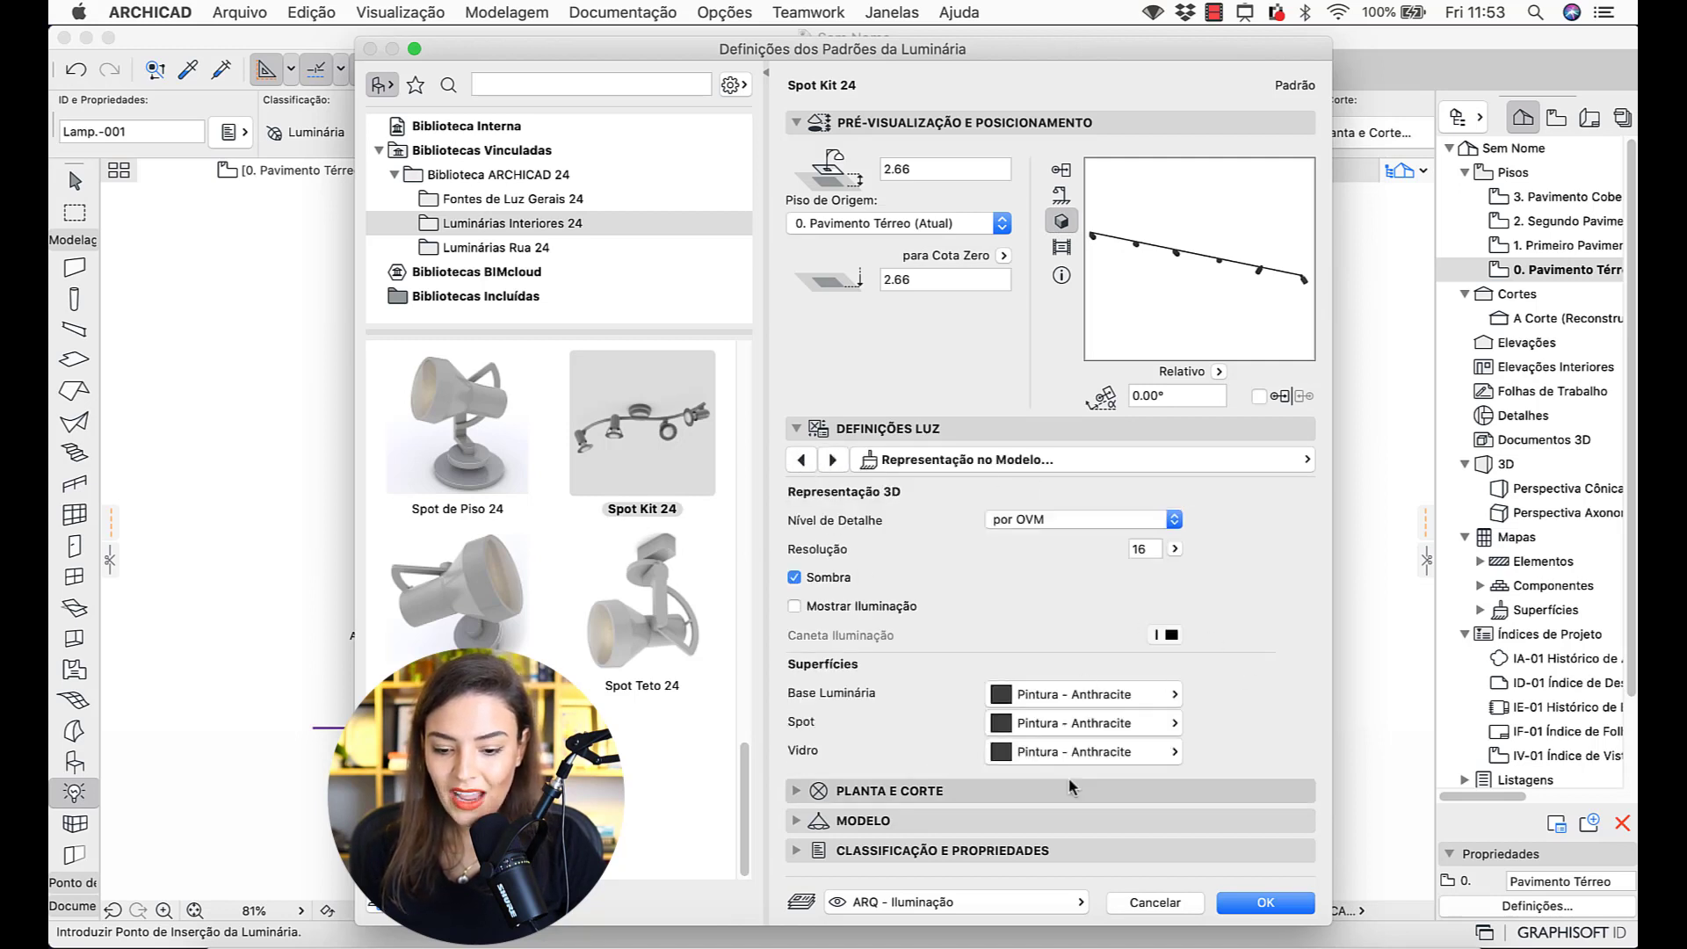
{"action": "left_click", "coordinate": [801, 459]}
{"action": "left_click", "coordinate": [801, 458]}
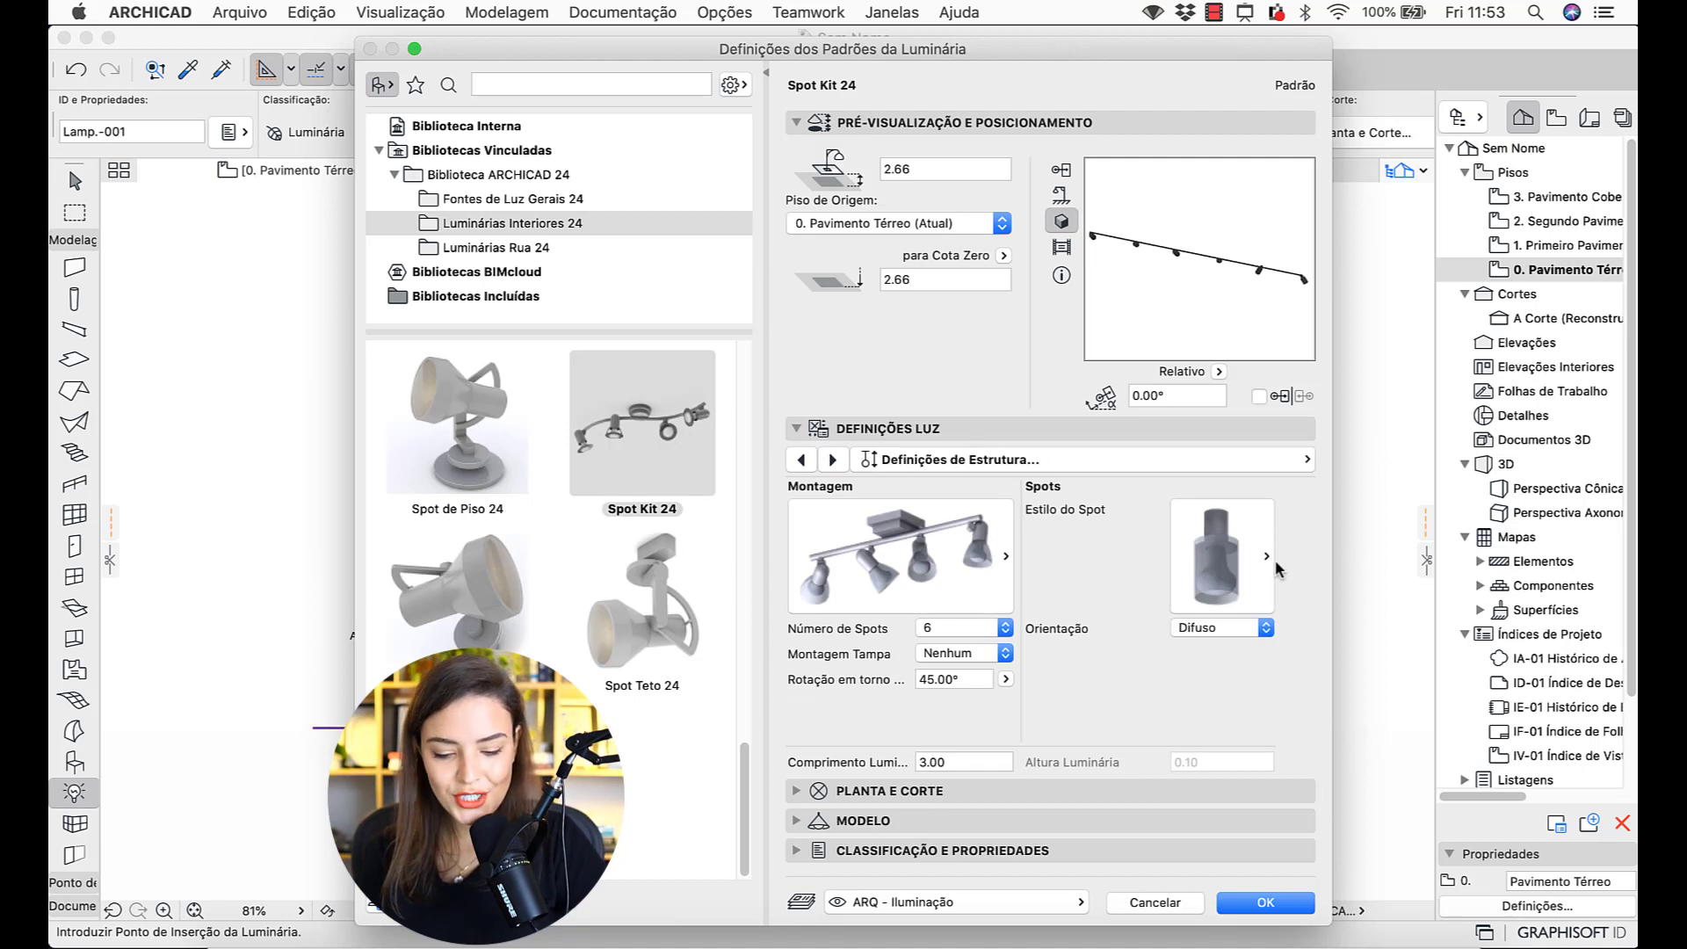
- Set the default mounting rotation of Spot Kit 24 to 0° and apply the lamp settings
{"action": "left_click", "coordinate": [977, 679]}
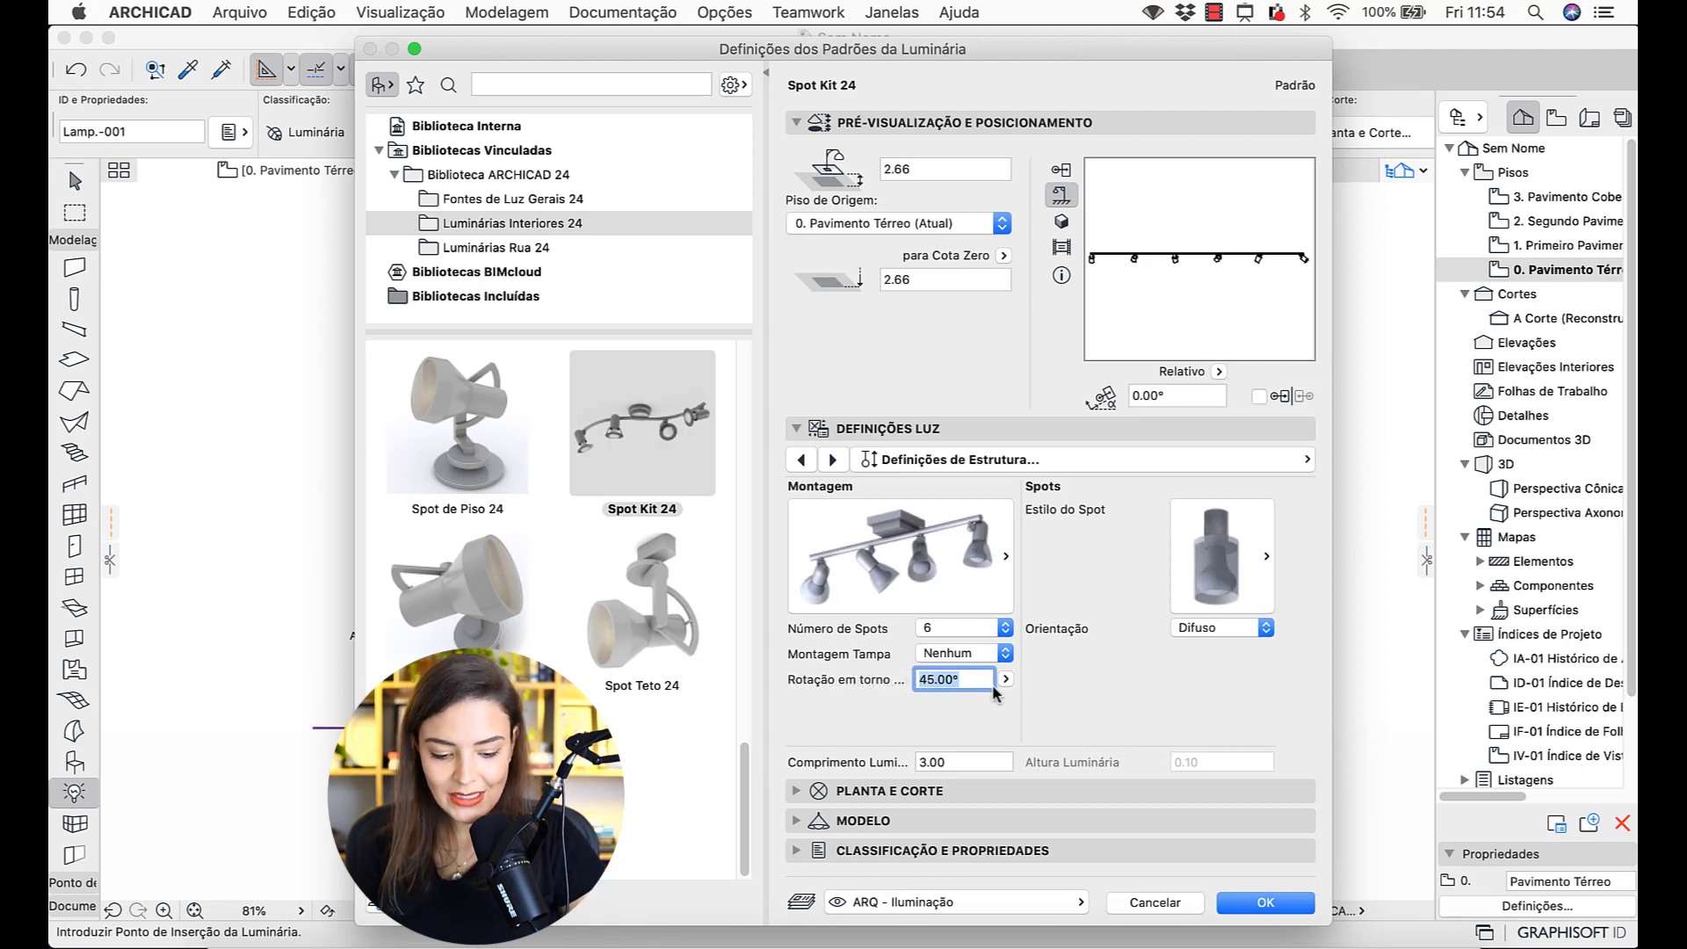
{"action": "type", "text": "0"}
{"action": "key", "text": "Return"}
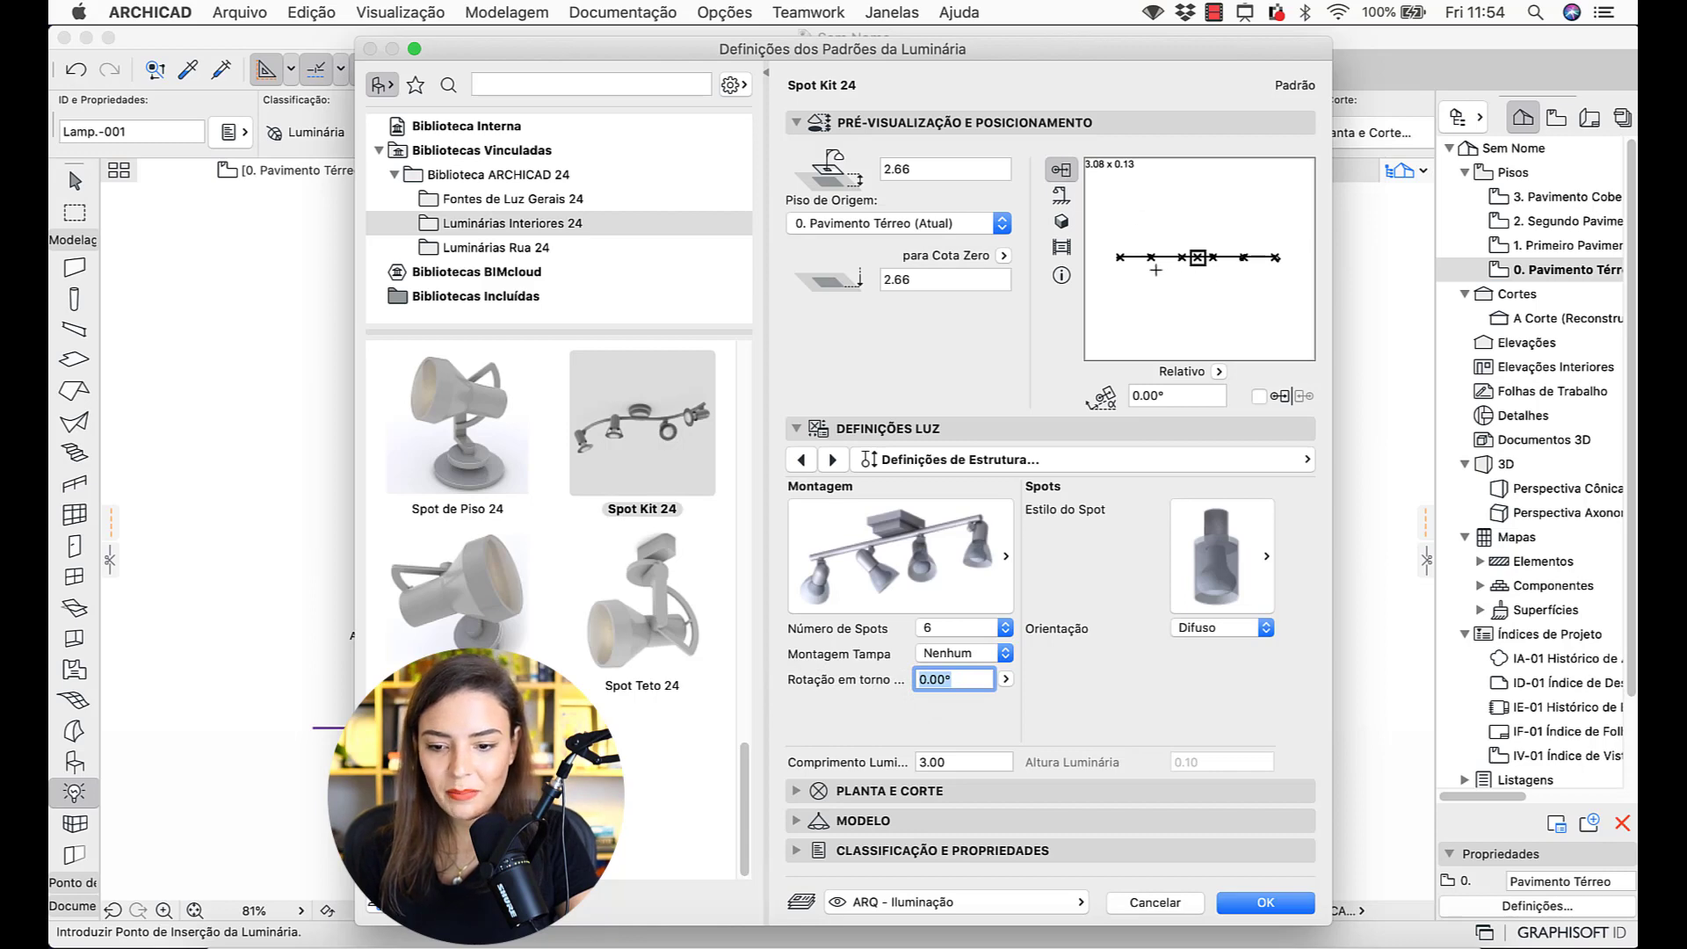
{"action": "left_click", "coordinate": [1249, 900]}
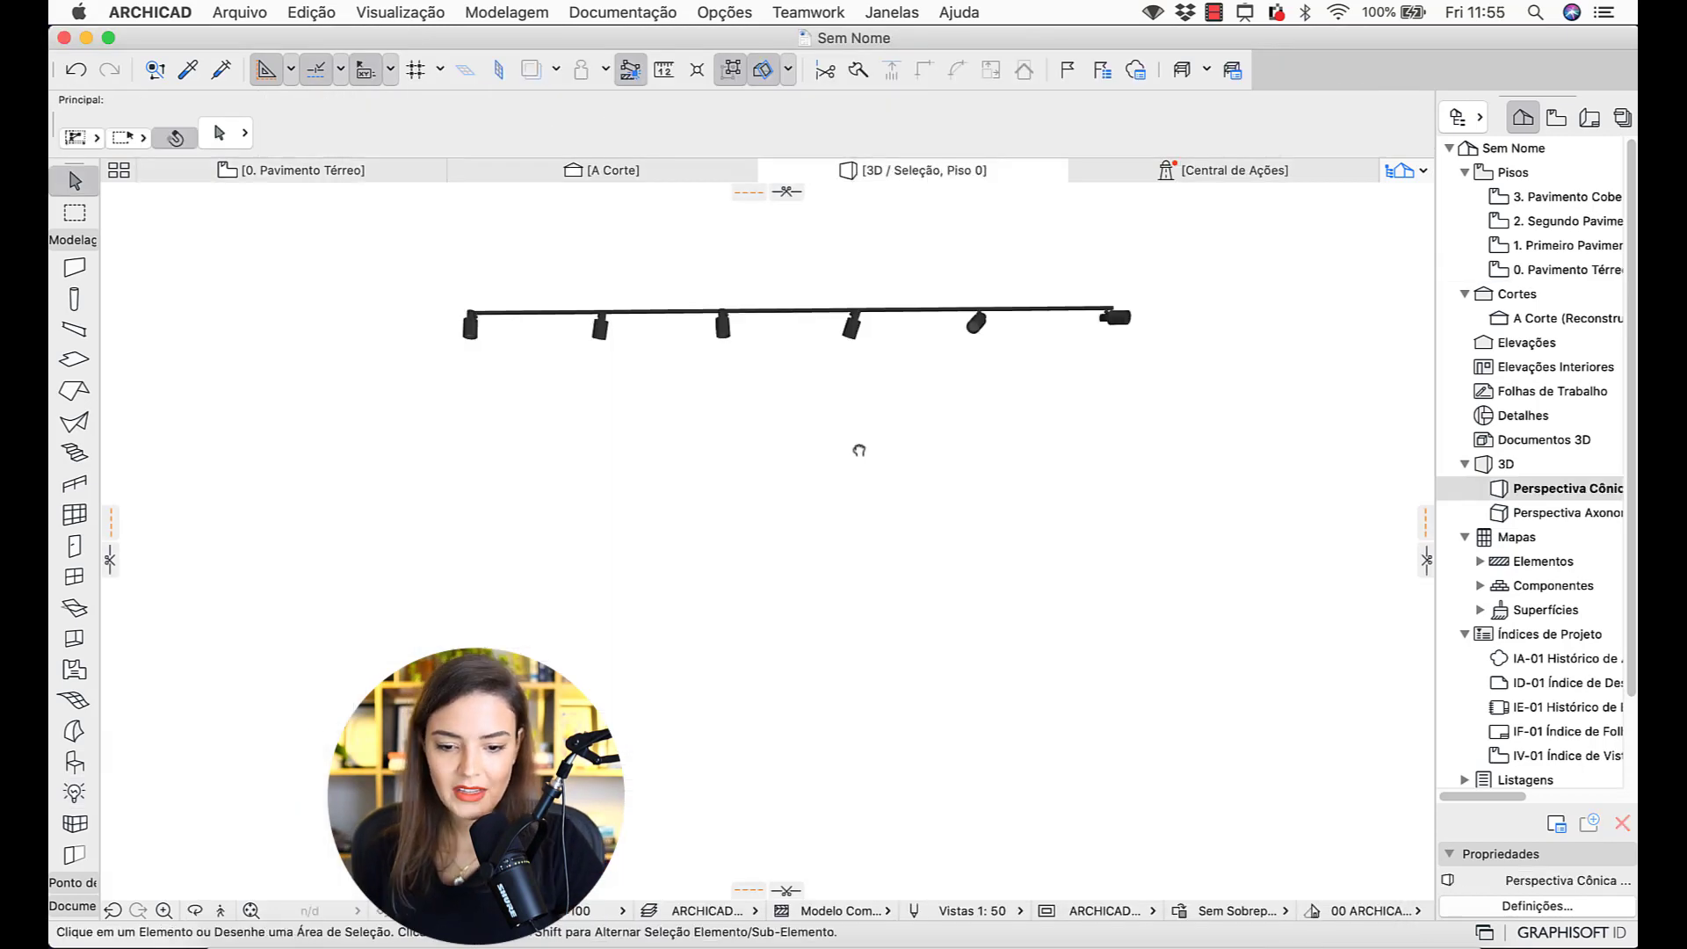
- Set the placed Spot Kit 24 track's mounting rotation to 45° and inspect the tilted spots in 3D
{"action": "middle_click_drag", "start_coordinate": [858, 448], "coordinate": [832, 671]}
{"action": "middle_click_drag", "start_coordinate": [893, 471], "coordinate": [924, 692], "text": "shift"}
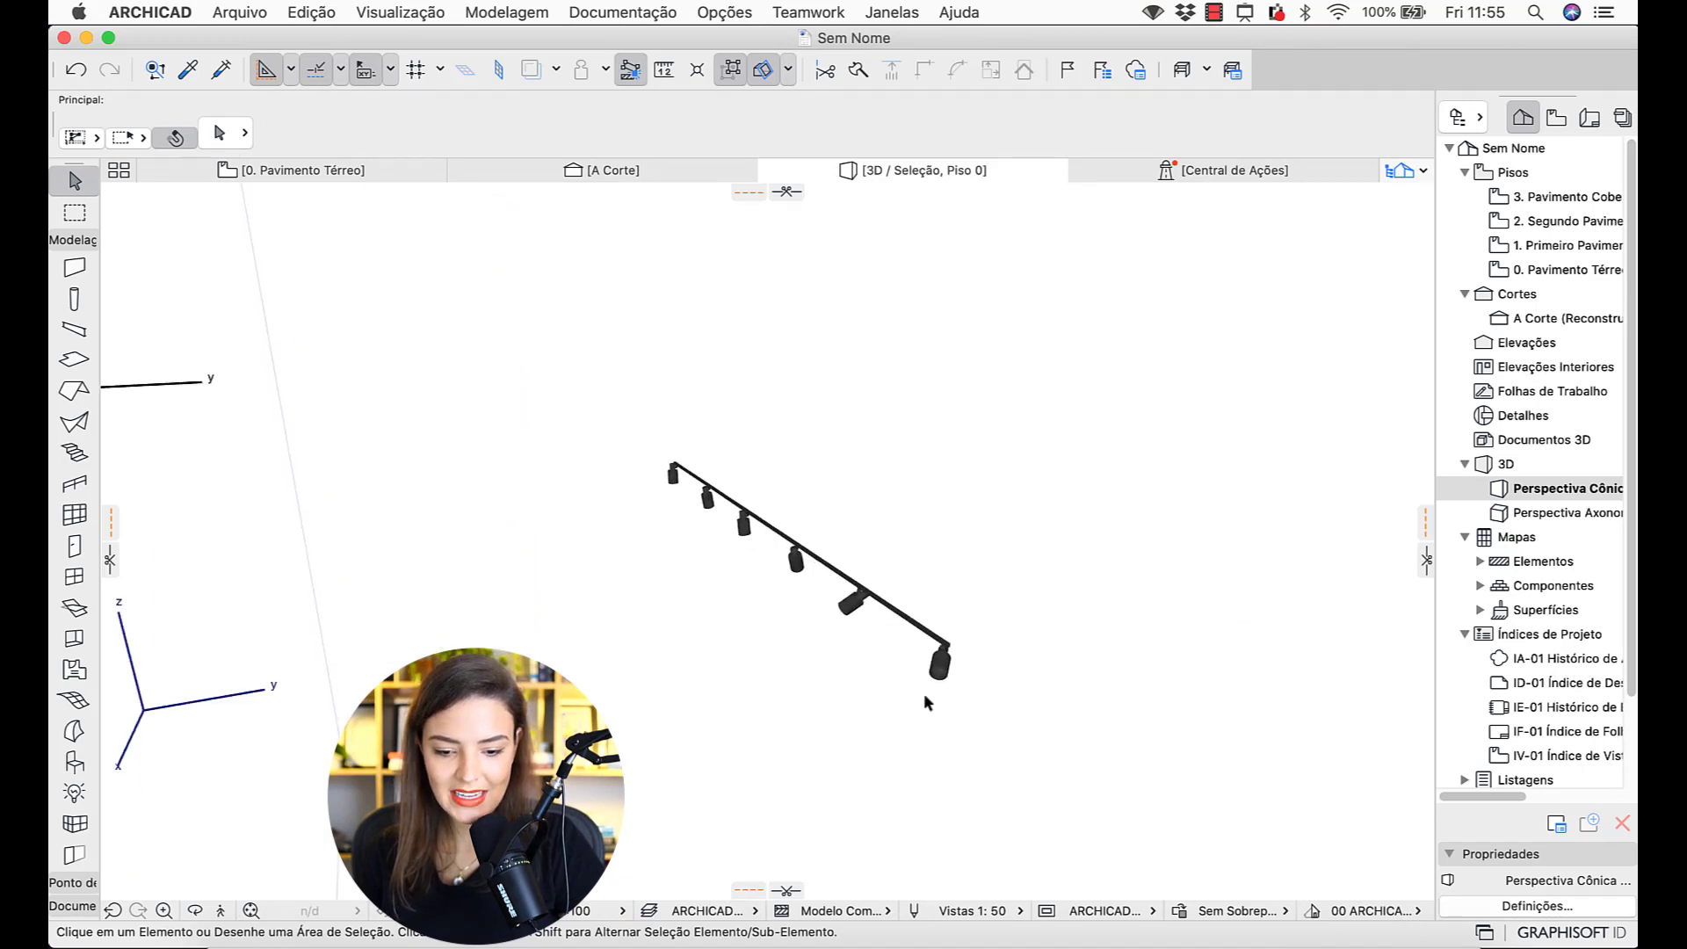
{"action": "left_click", "coordinate": [925, 690]}
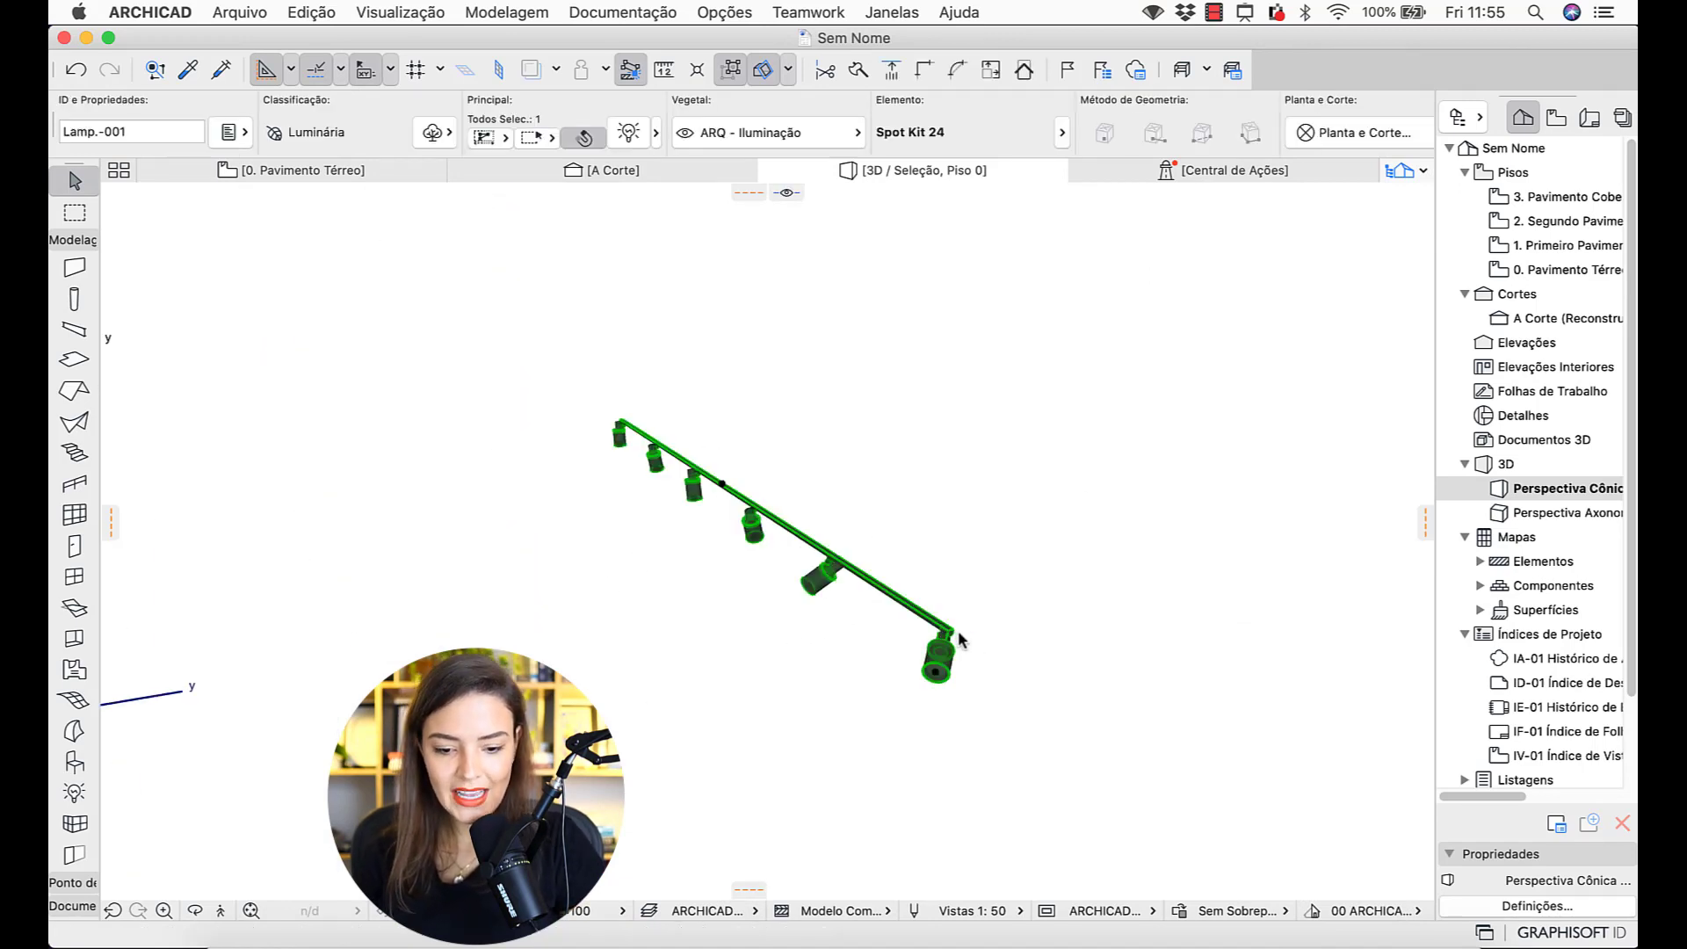
{"action": "double_click", "coordinate": [959, 642]}
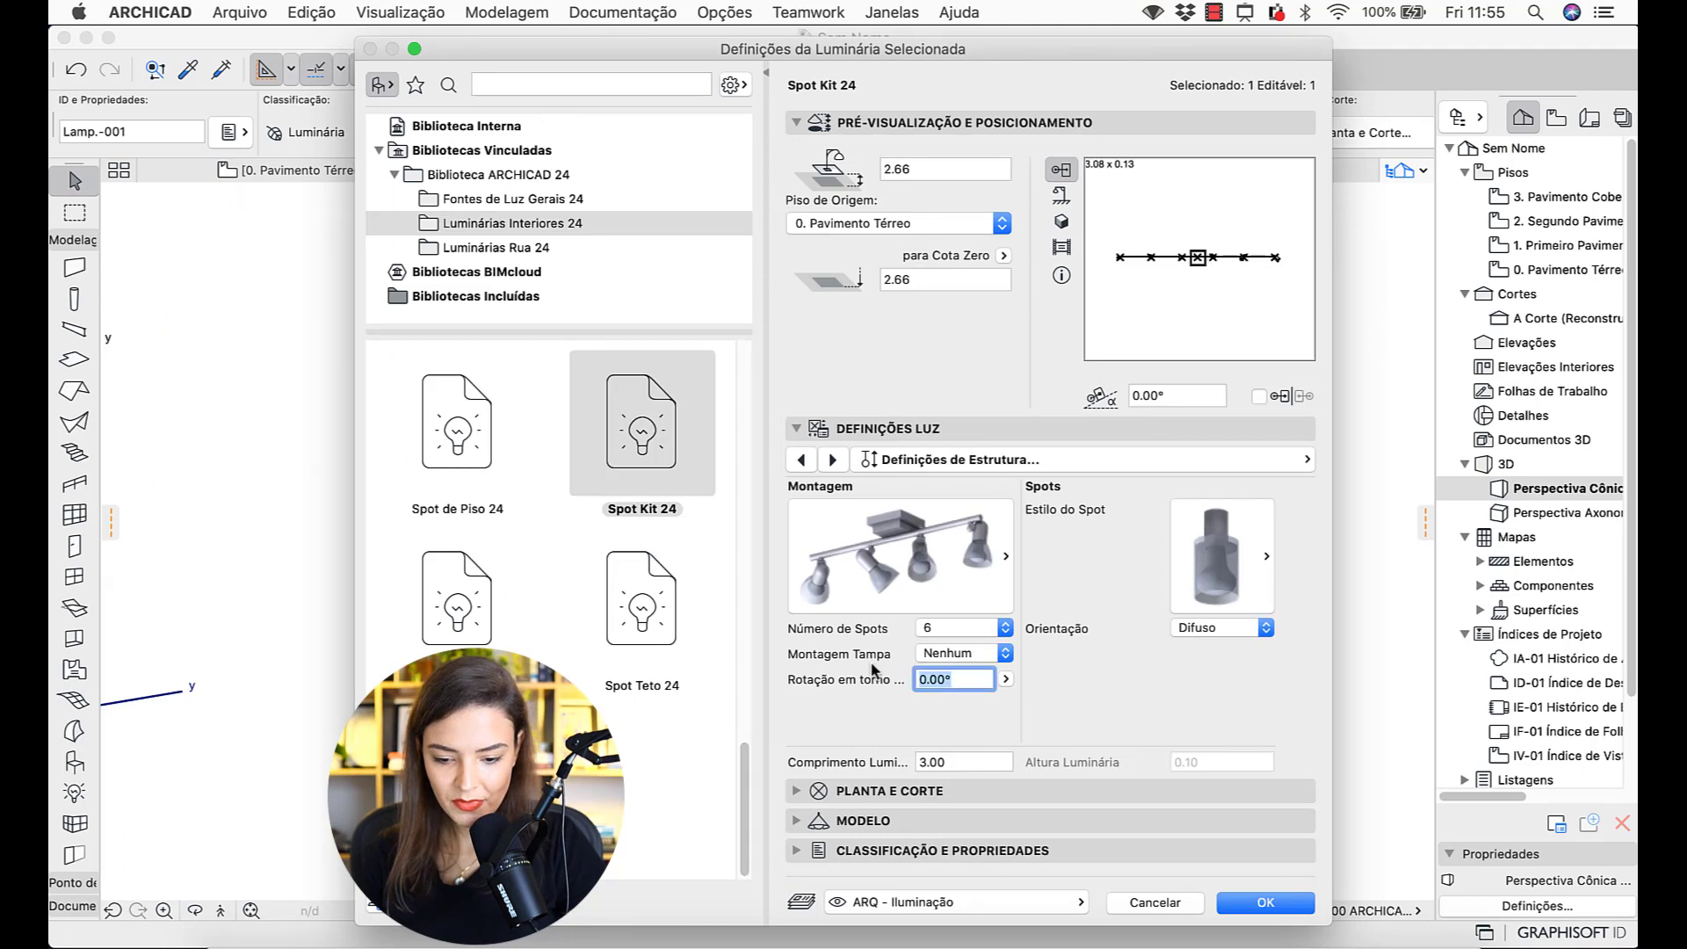
{"action": "type", "text": "45"}
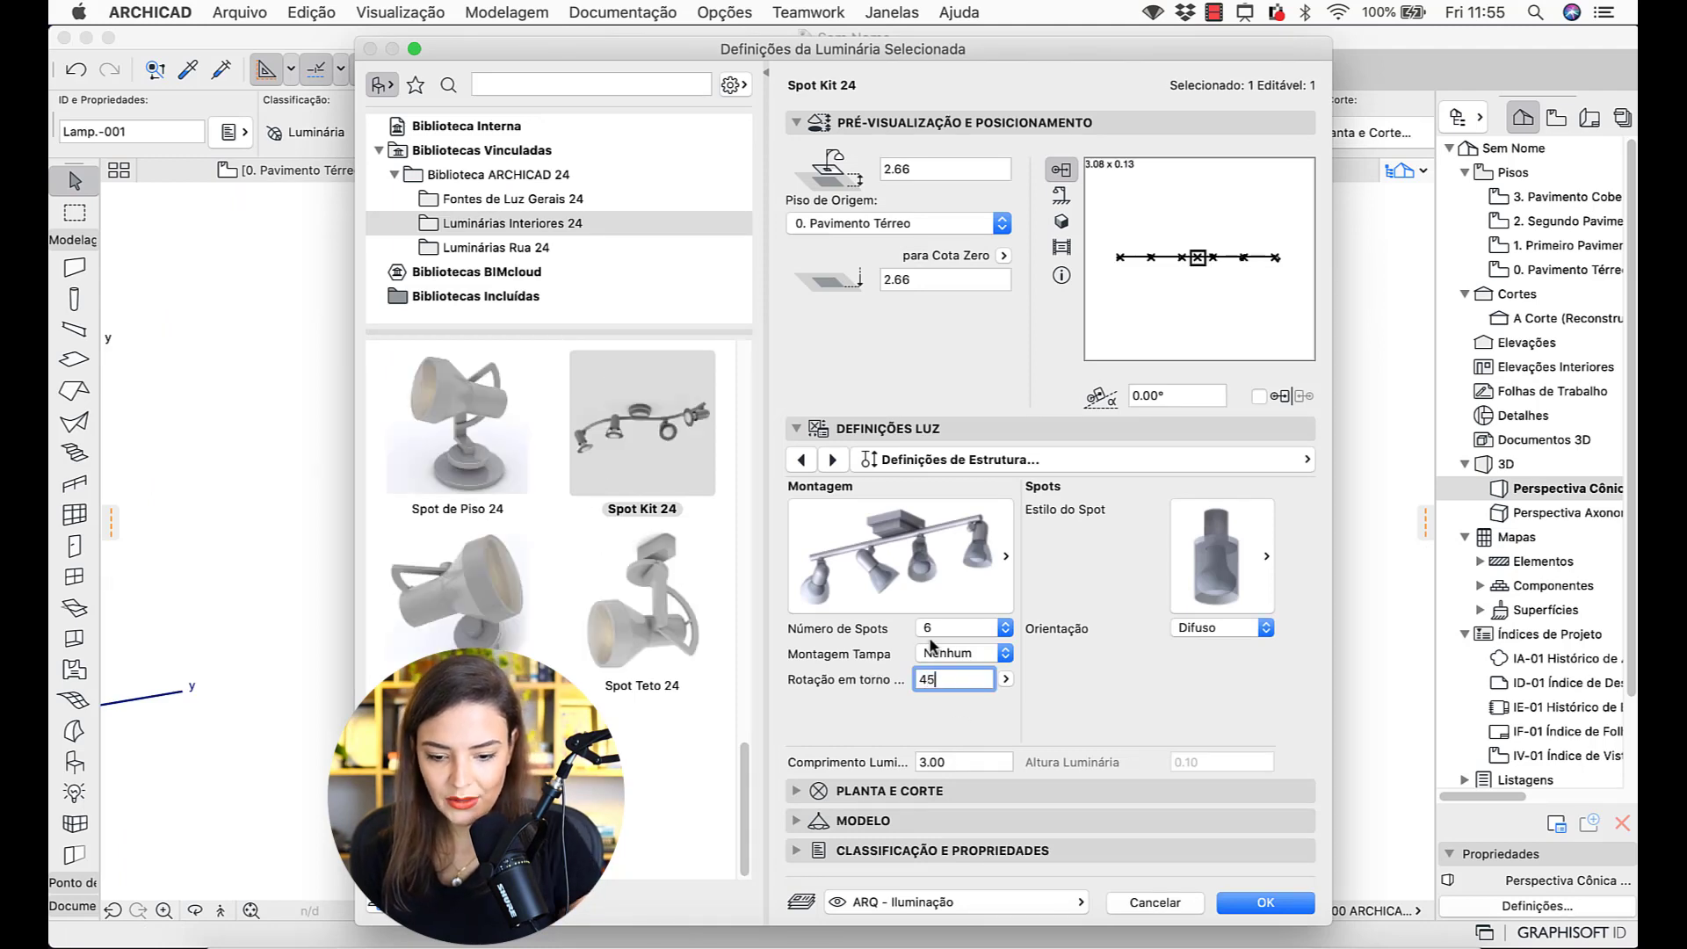
{"action": "key", "text": "Return"}
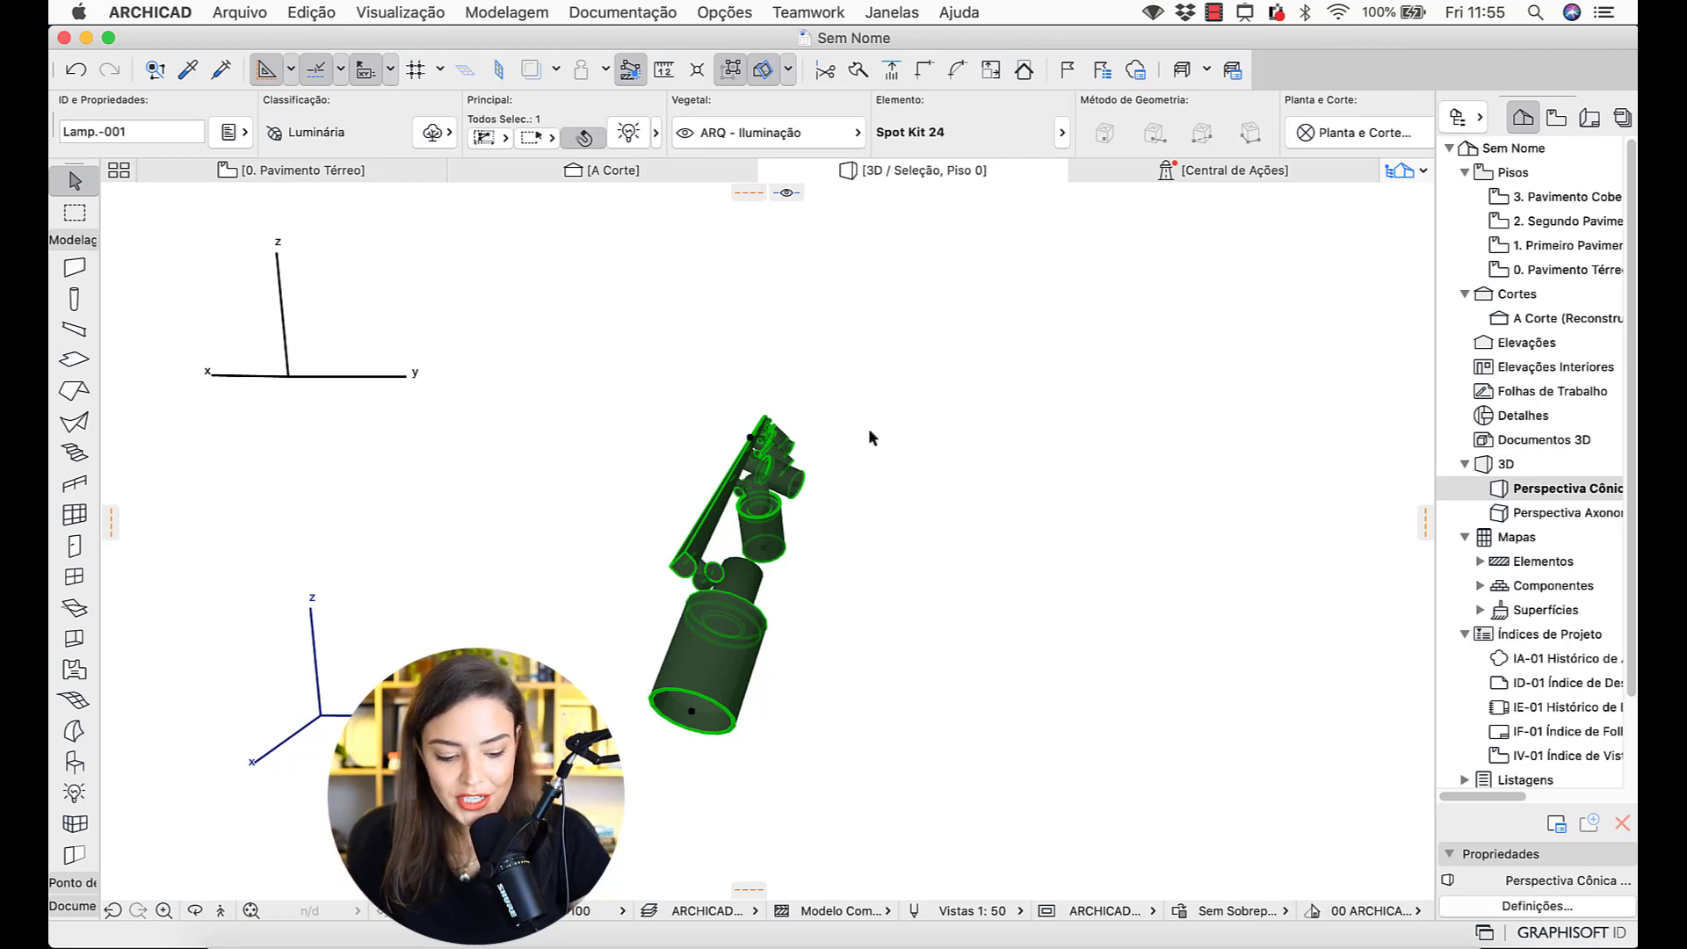
{"action": "middle_click_drag", "start_coordinate": [870, 440], "coordinate": [1019, 485], "text": "shift"}
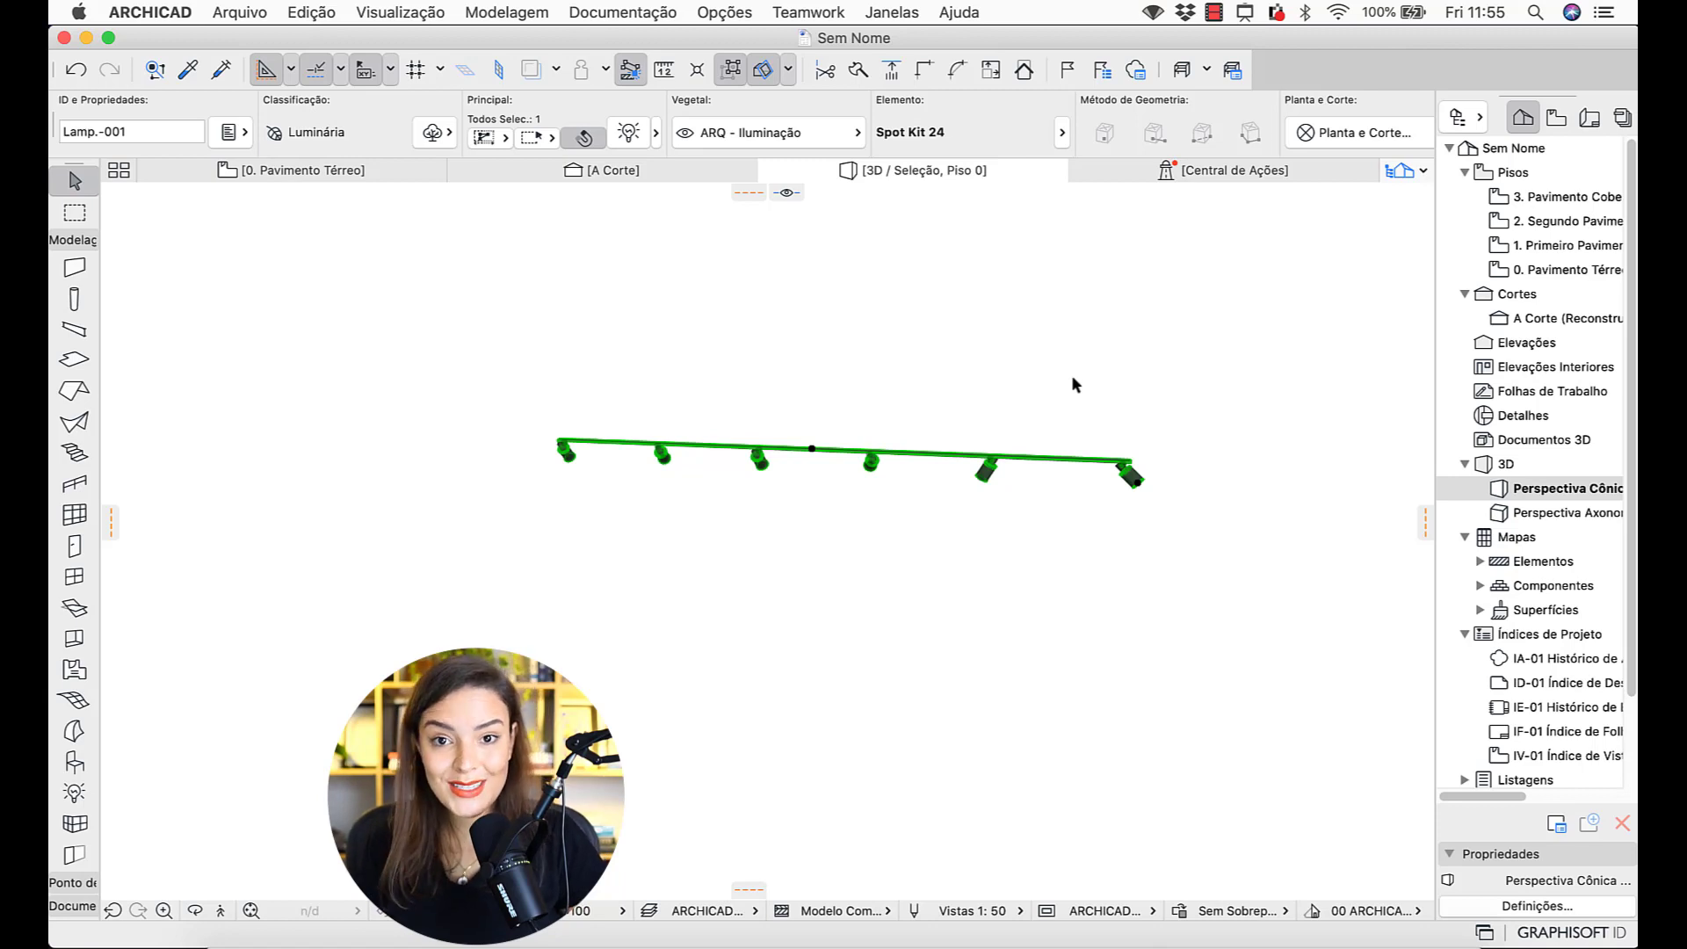
- In the ground floor plan, move the Spot Kit 24 track about 1.90 toward the side wall and set its mounting rotation to 24°
{"action": "left_click", "coordinate": [351, 173]}
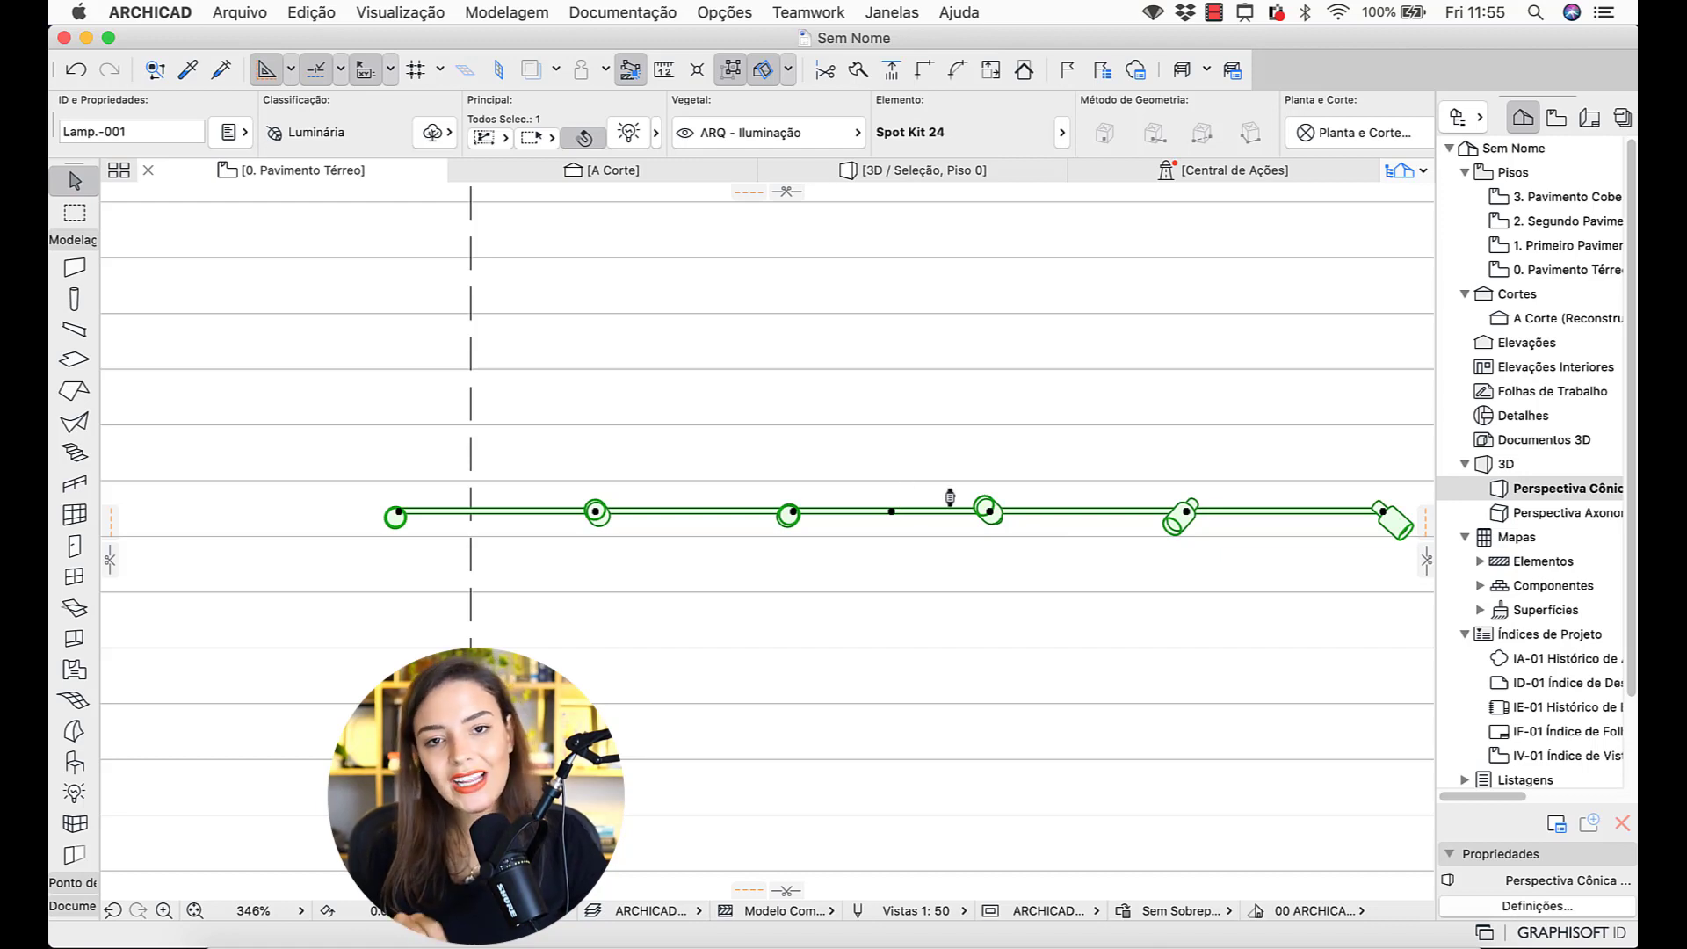
{"action": "scroll", "coordinate": [940, 484], "scroll_direction": "down", "scroll_amount": 2}
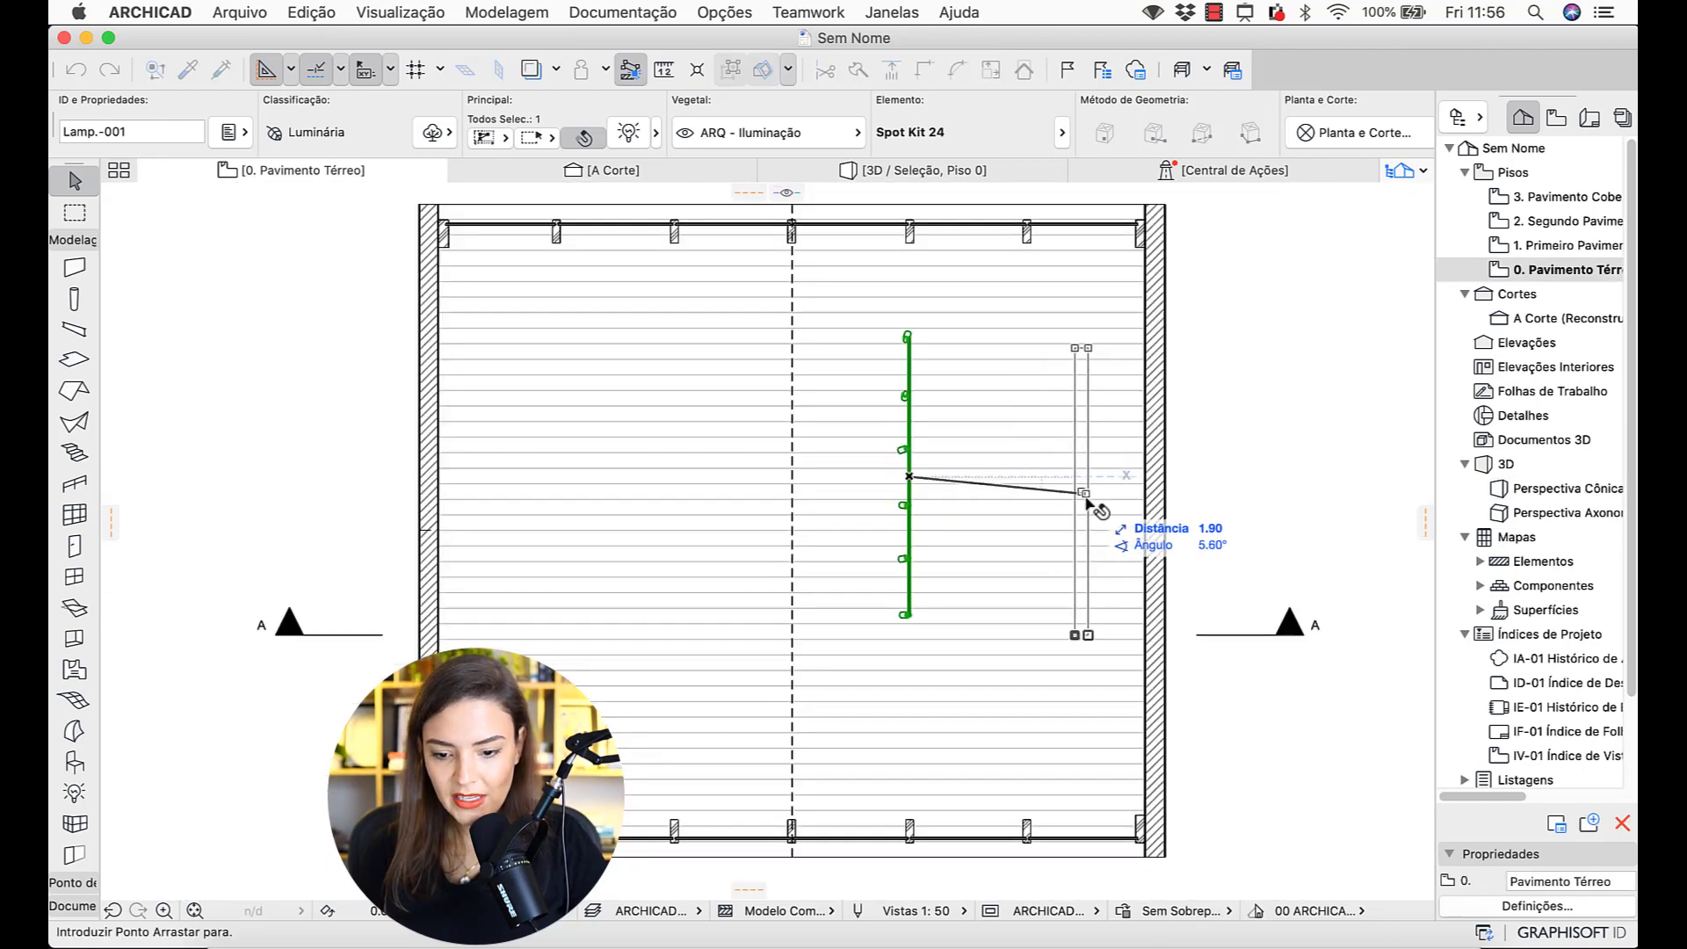
{"action": "left_click", "coordinate": [1084, 494]}
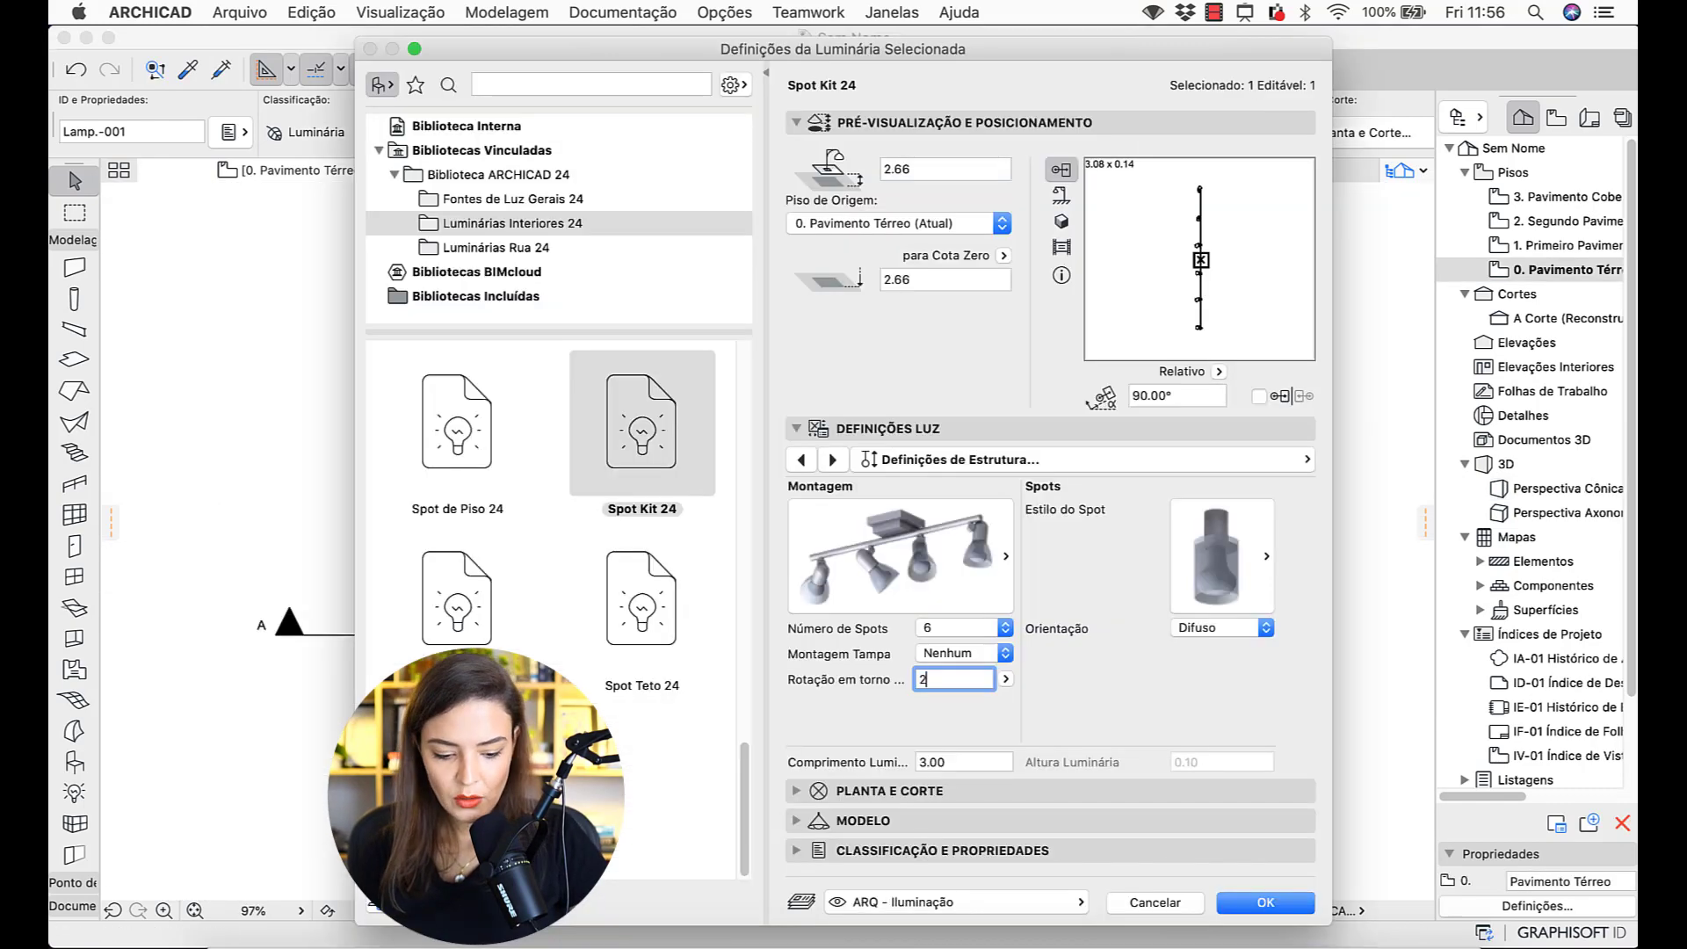
{"action": "type", "text": "4"}
{"action": "key", "text": "Return"}
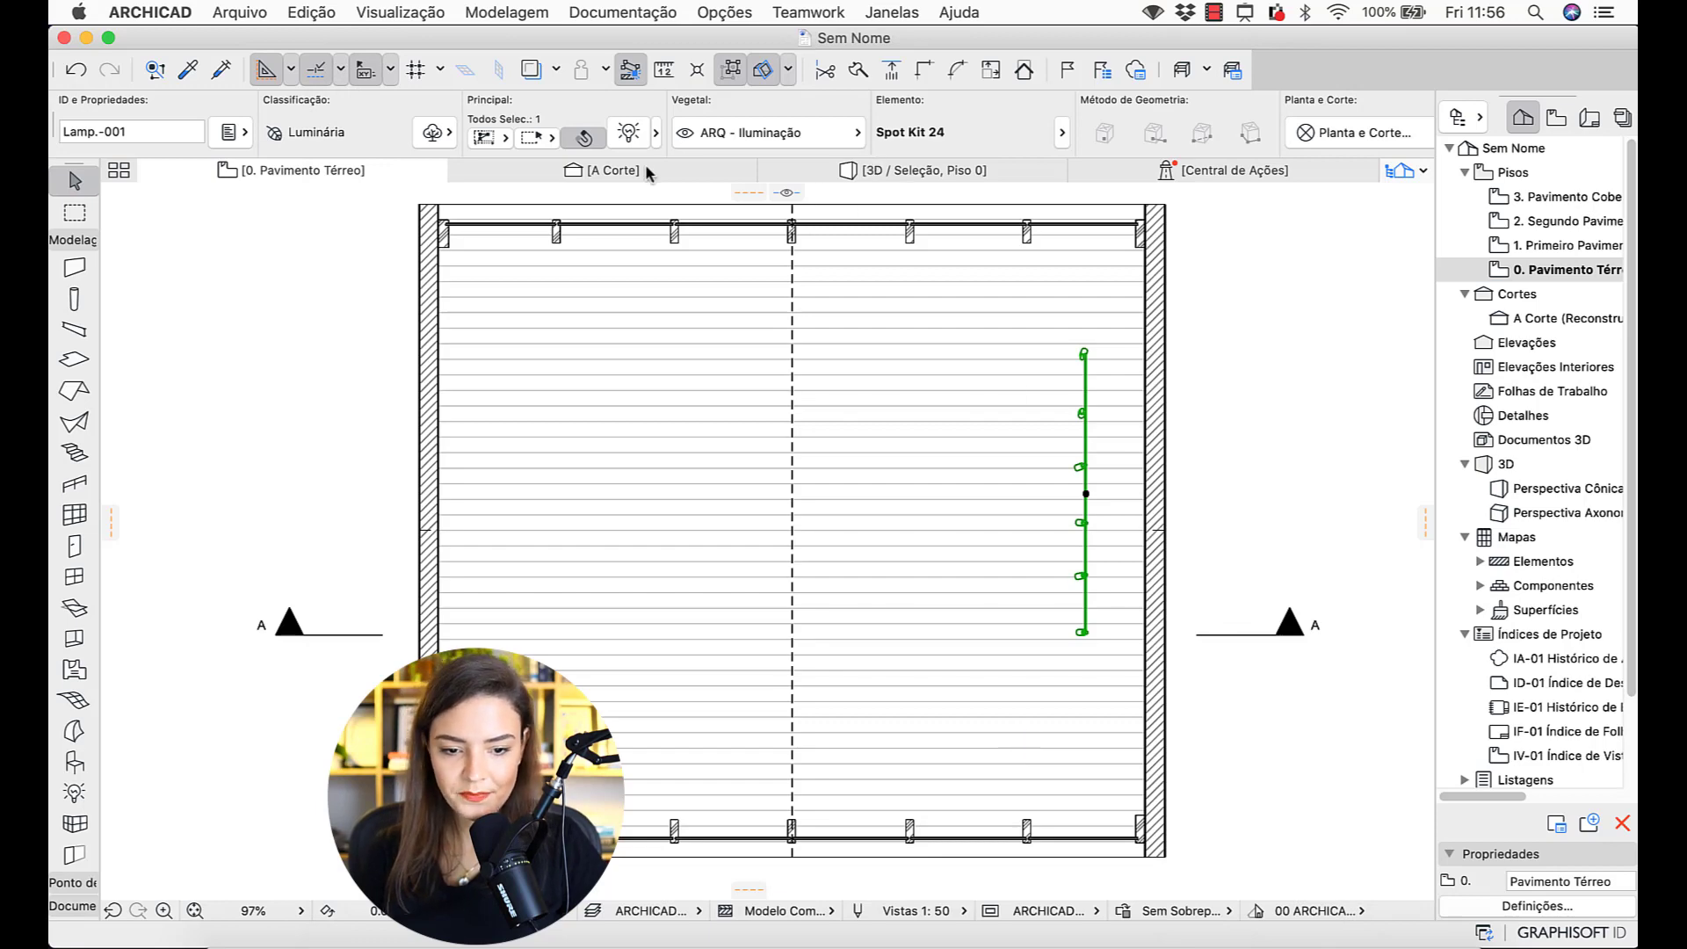
- In section A, move the spot track up about 0.65 so that its mounting meets the sloped underside of the roof
{"action": "left_click", "coordinate": [643, 171]}
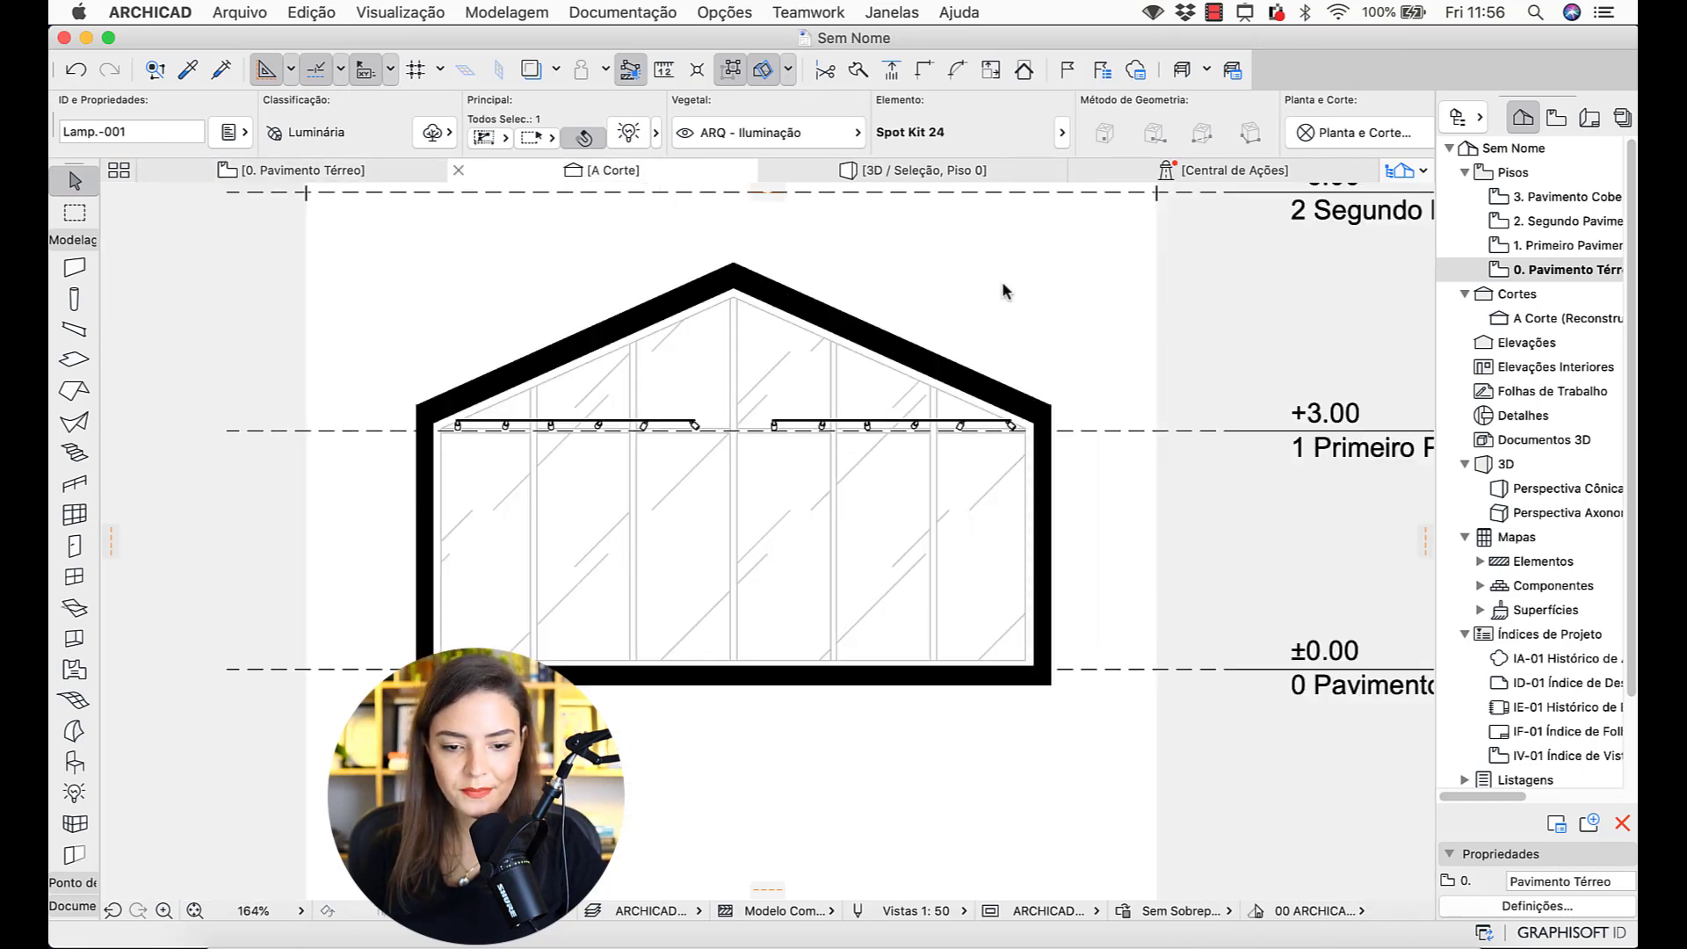
{"action": "scroll", "coordinate": [1002, 436], "scroll_direction": "up", "scroll_amount": 8}
{"action": "key", "text": "super+d"}
{"action": "left_click", "coordinate": [870, 517]}
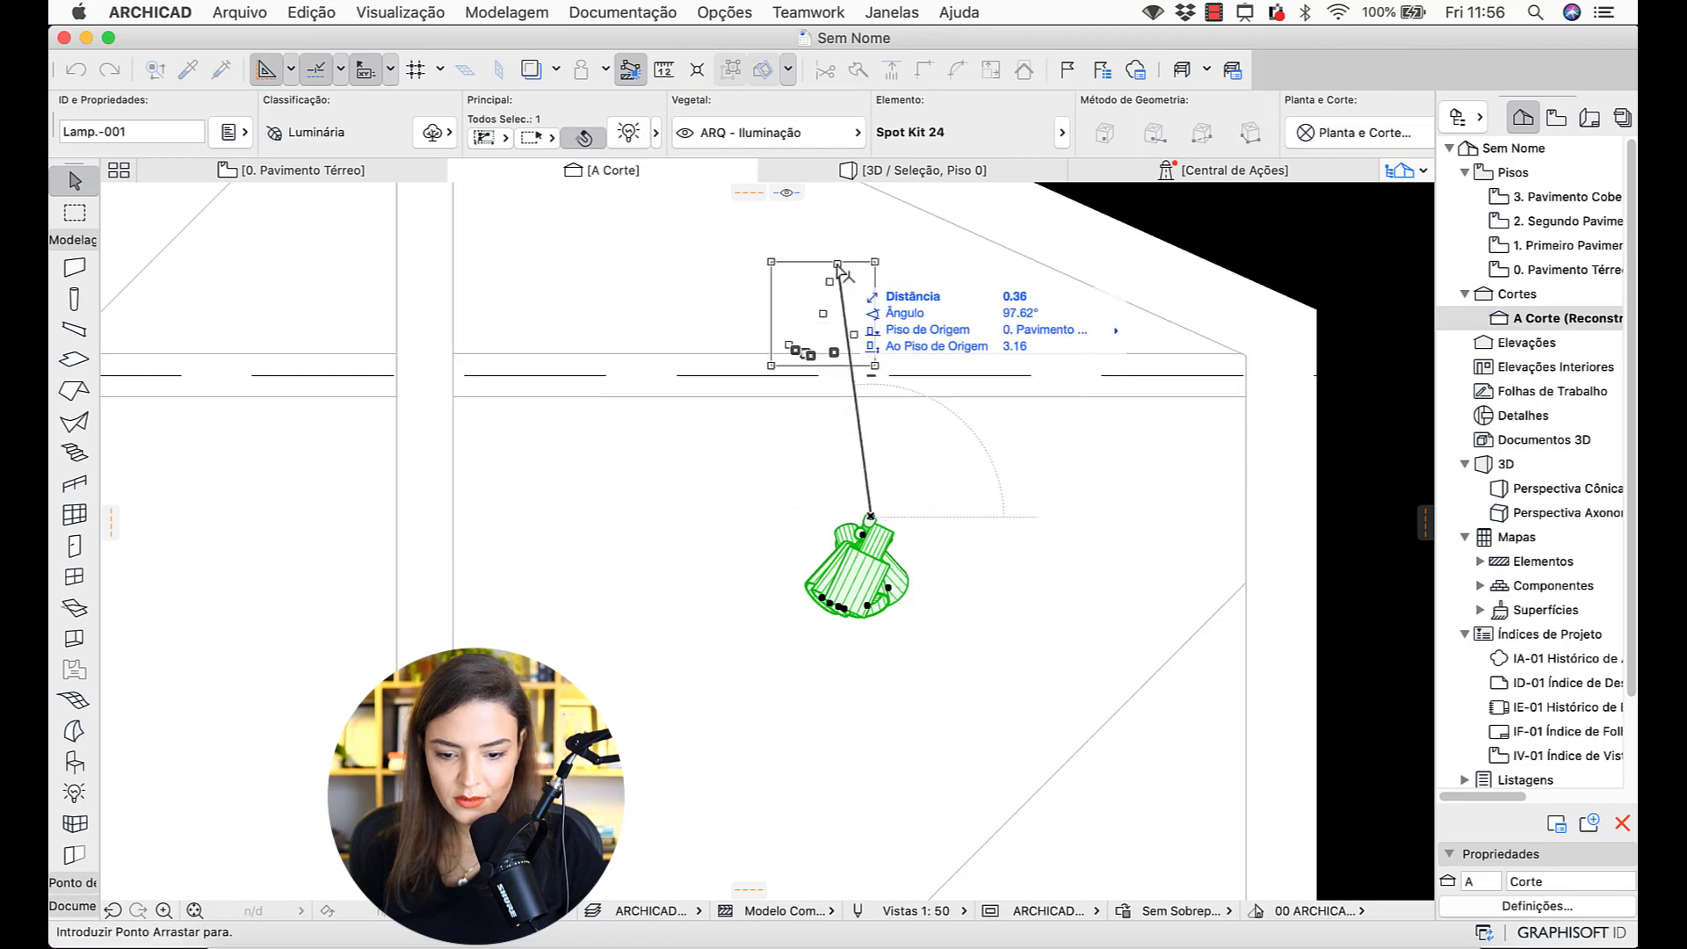
{"action": "middle_click_drag", "start_coordinate": [860, 422], "coordinate": [914, 843]}
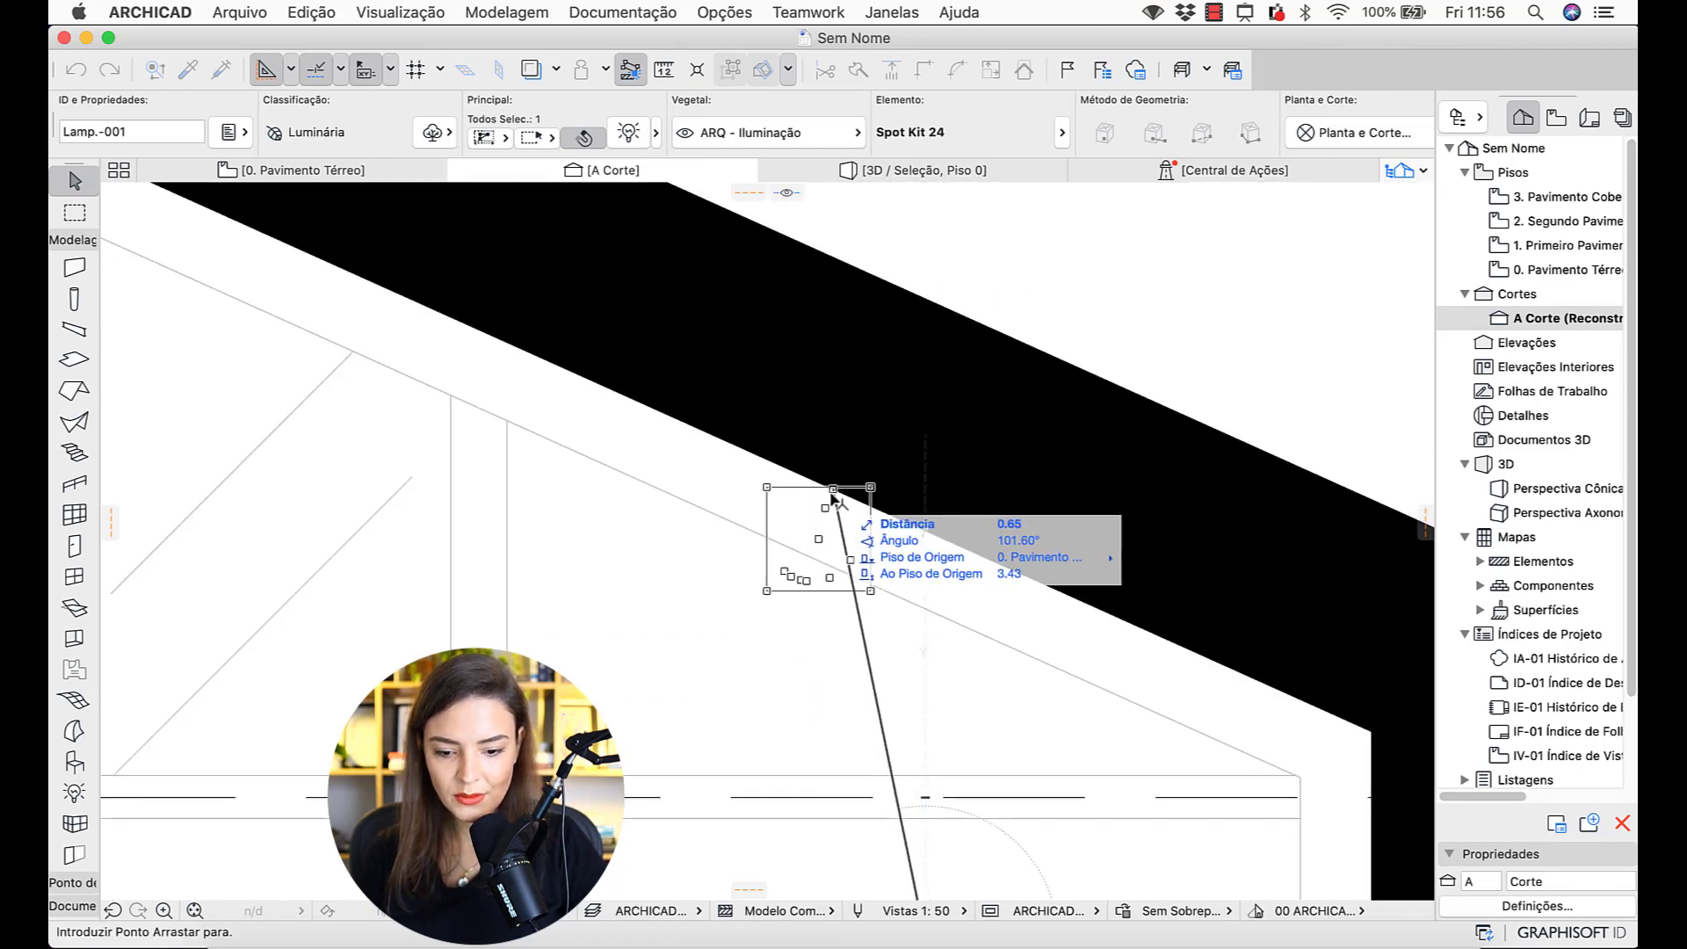
{"action": "left_click", "coordinate": [826, 502]}
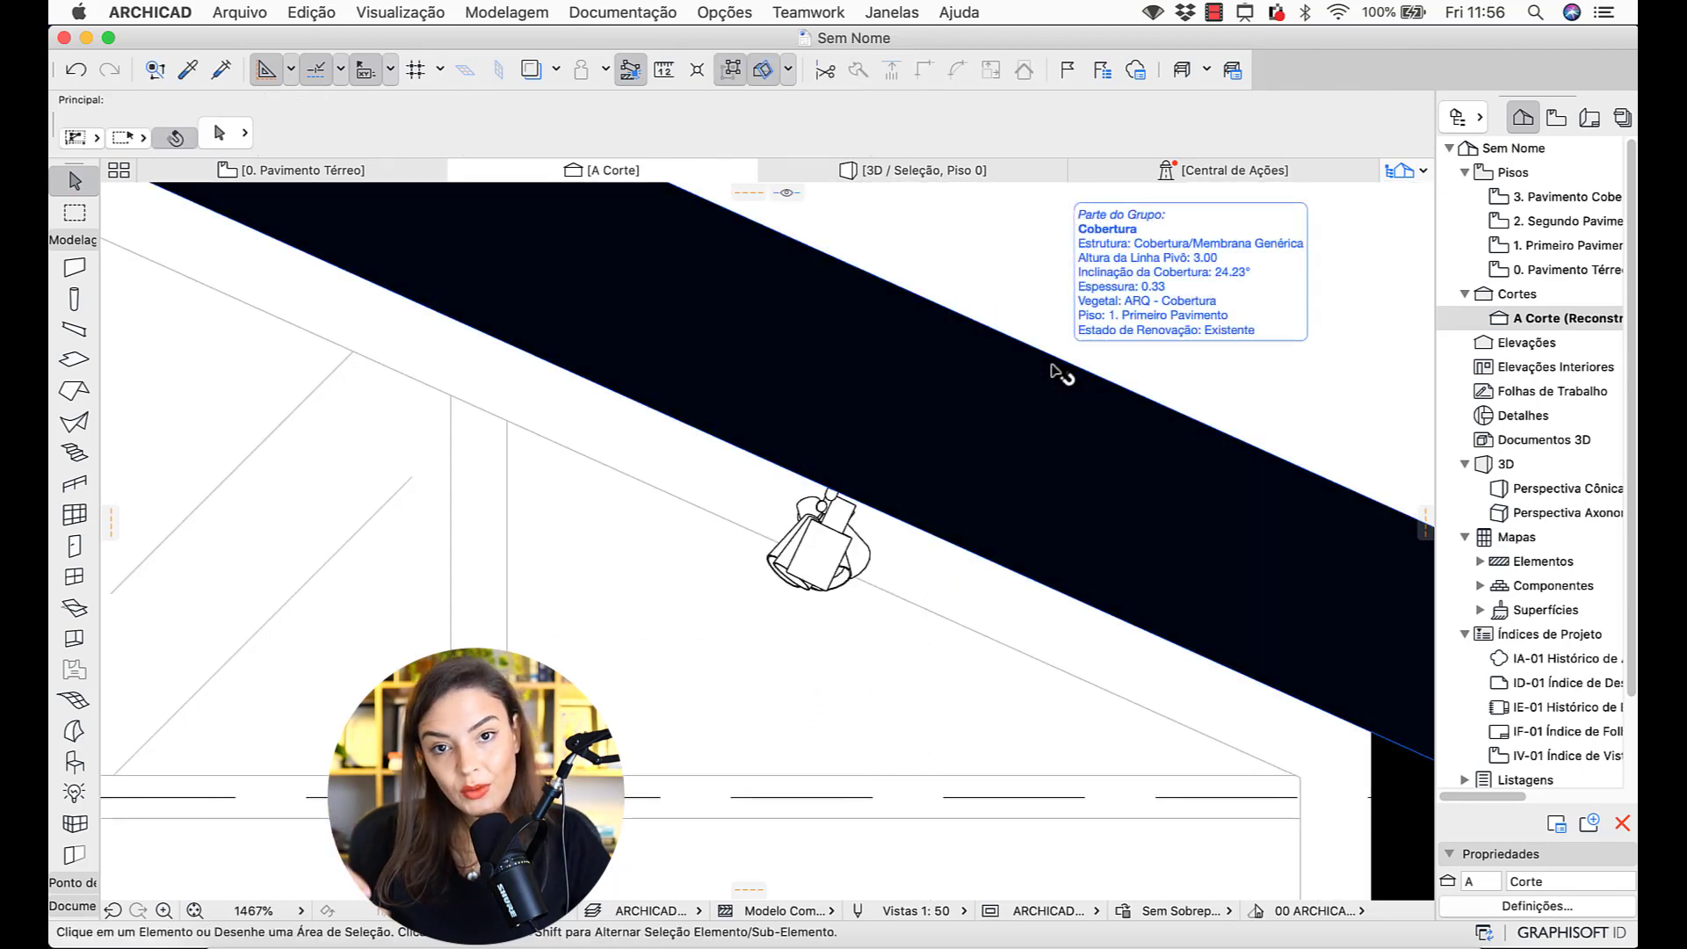
{"action": "scroll", "coordinate": [1033, 374], "scroll_direction": "down", "scroll_amount": 1}
{"action": "scroll", "coordinate": [1033, 374], "scroll_direction": "down", "scroll_amount": 10}
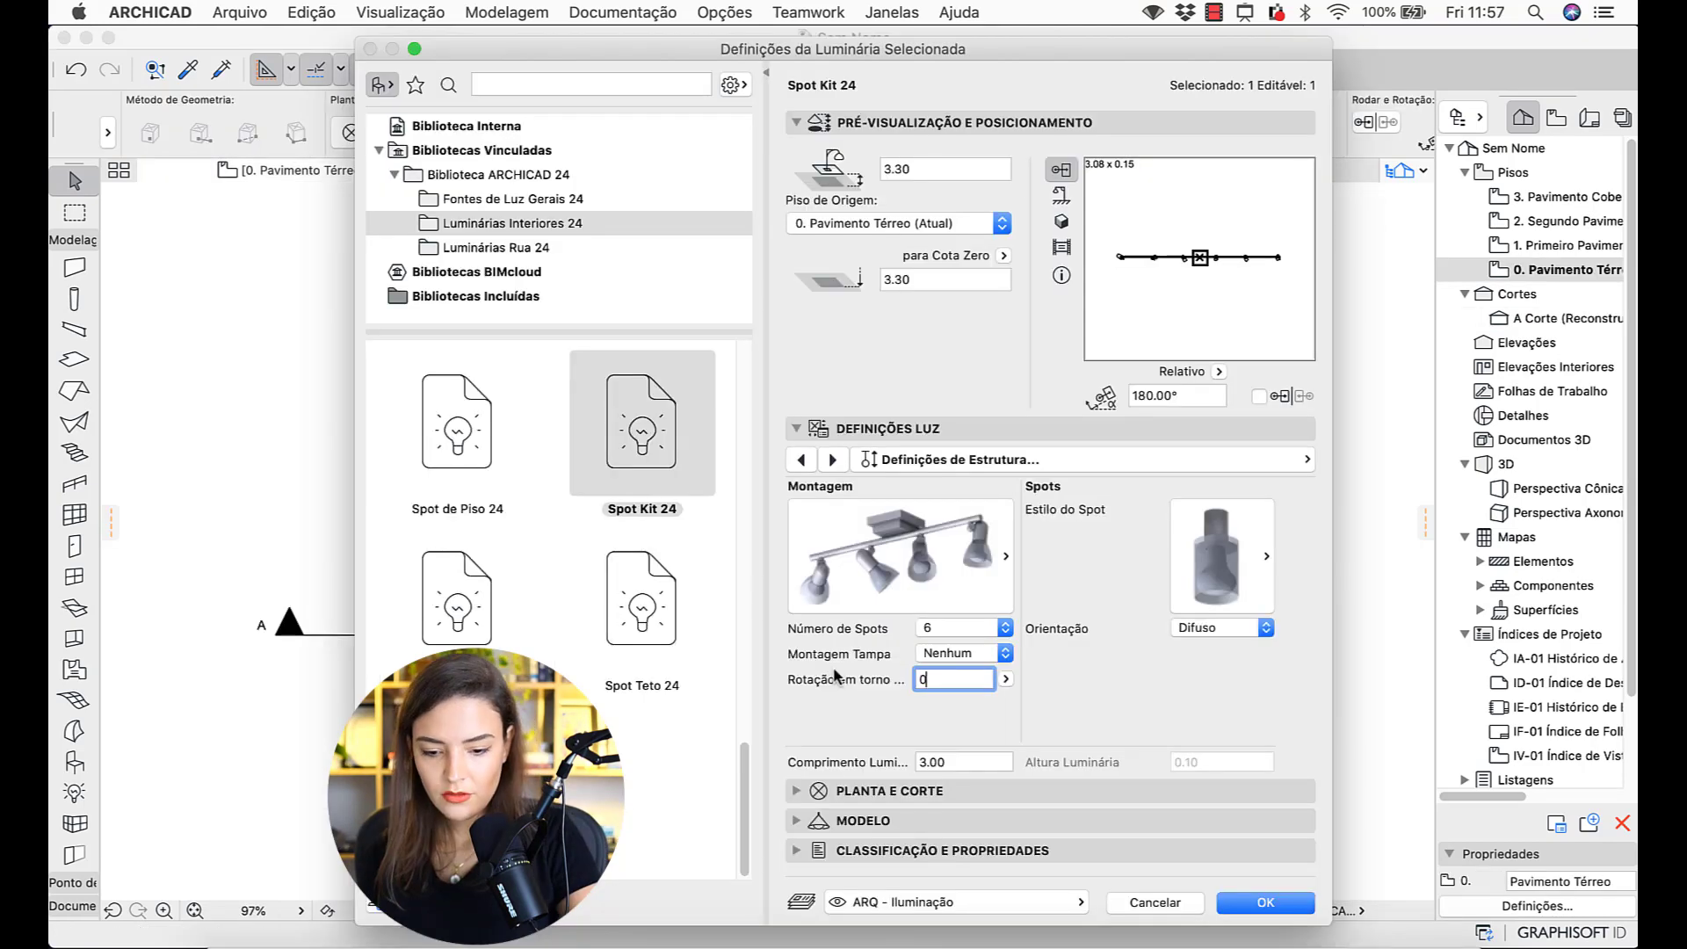
- Set the Spot Kit 24 track's mounting rotation to 0° and move it horizontally in section A, clear of the sloped roof
{"action": "key", "text": "Return"}
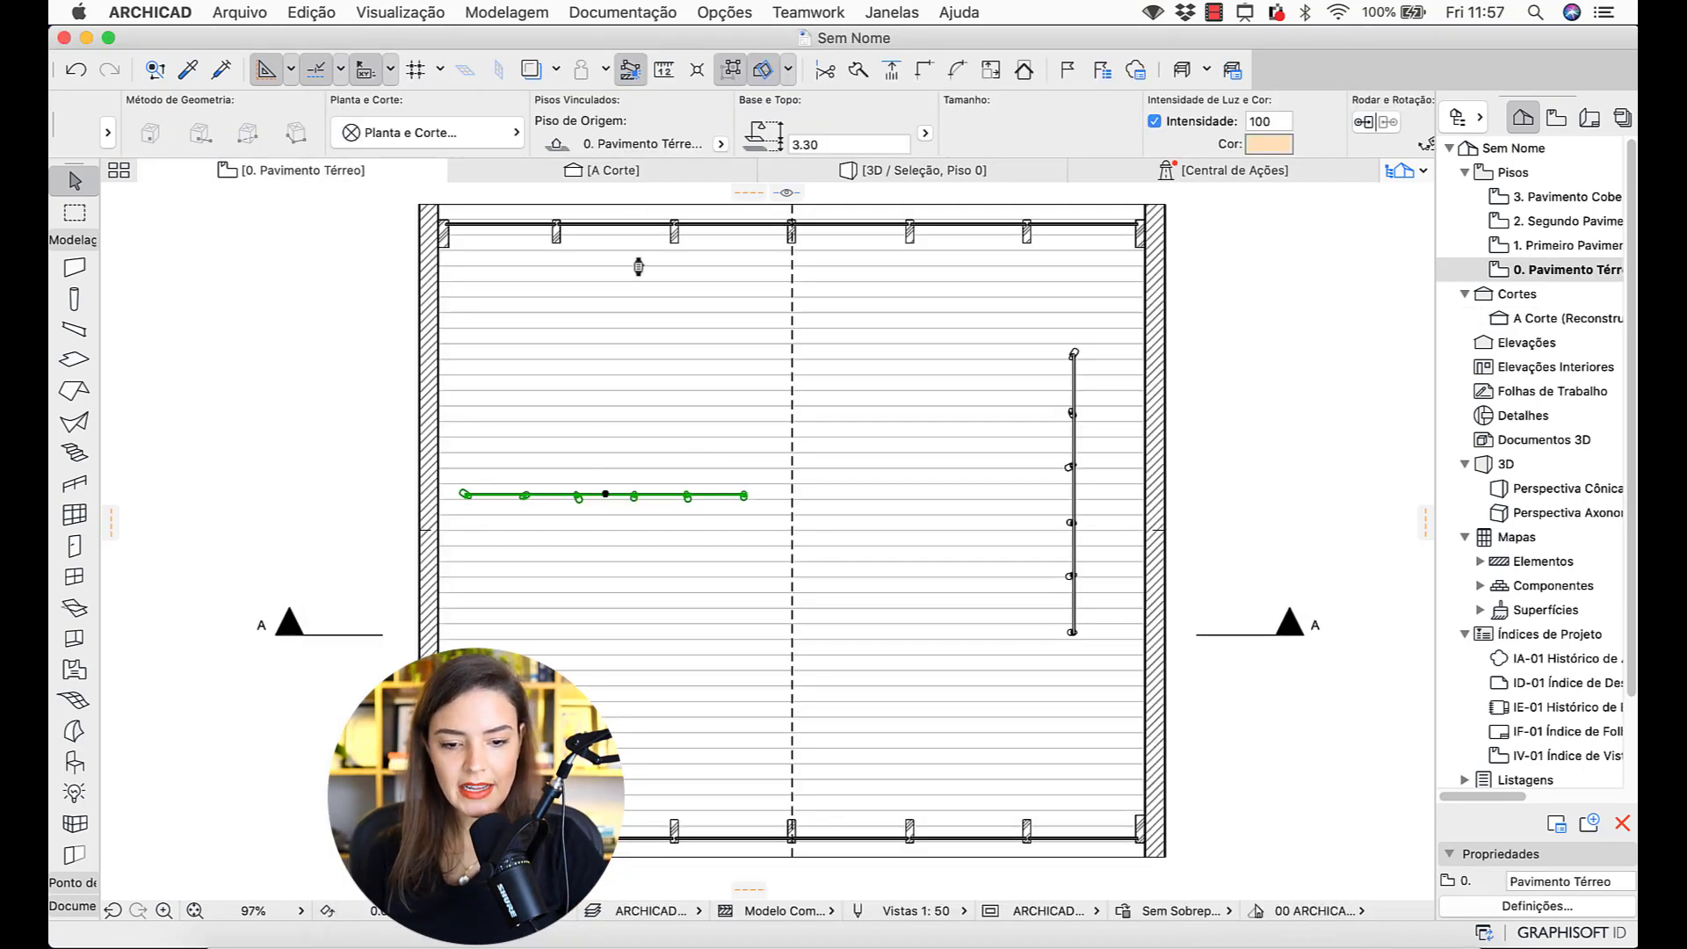
{"action": "left_click", "coordinate": [640, 176]}
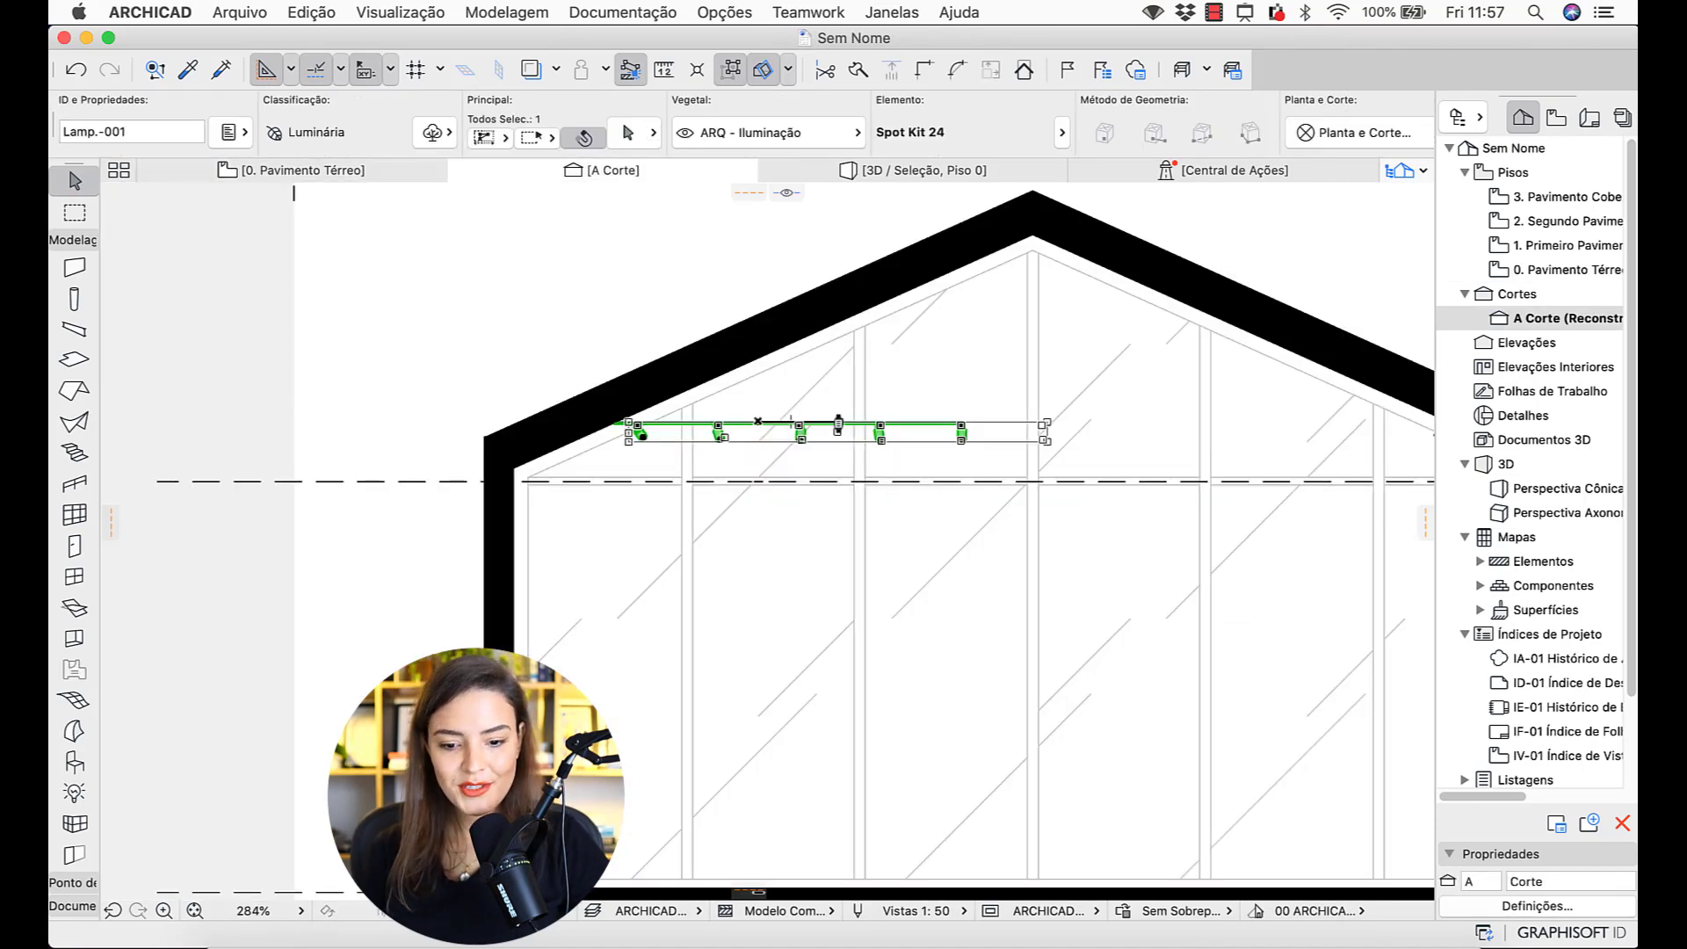
{"action": "left_click", "coordinate": [838, 424]}
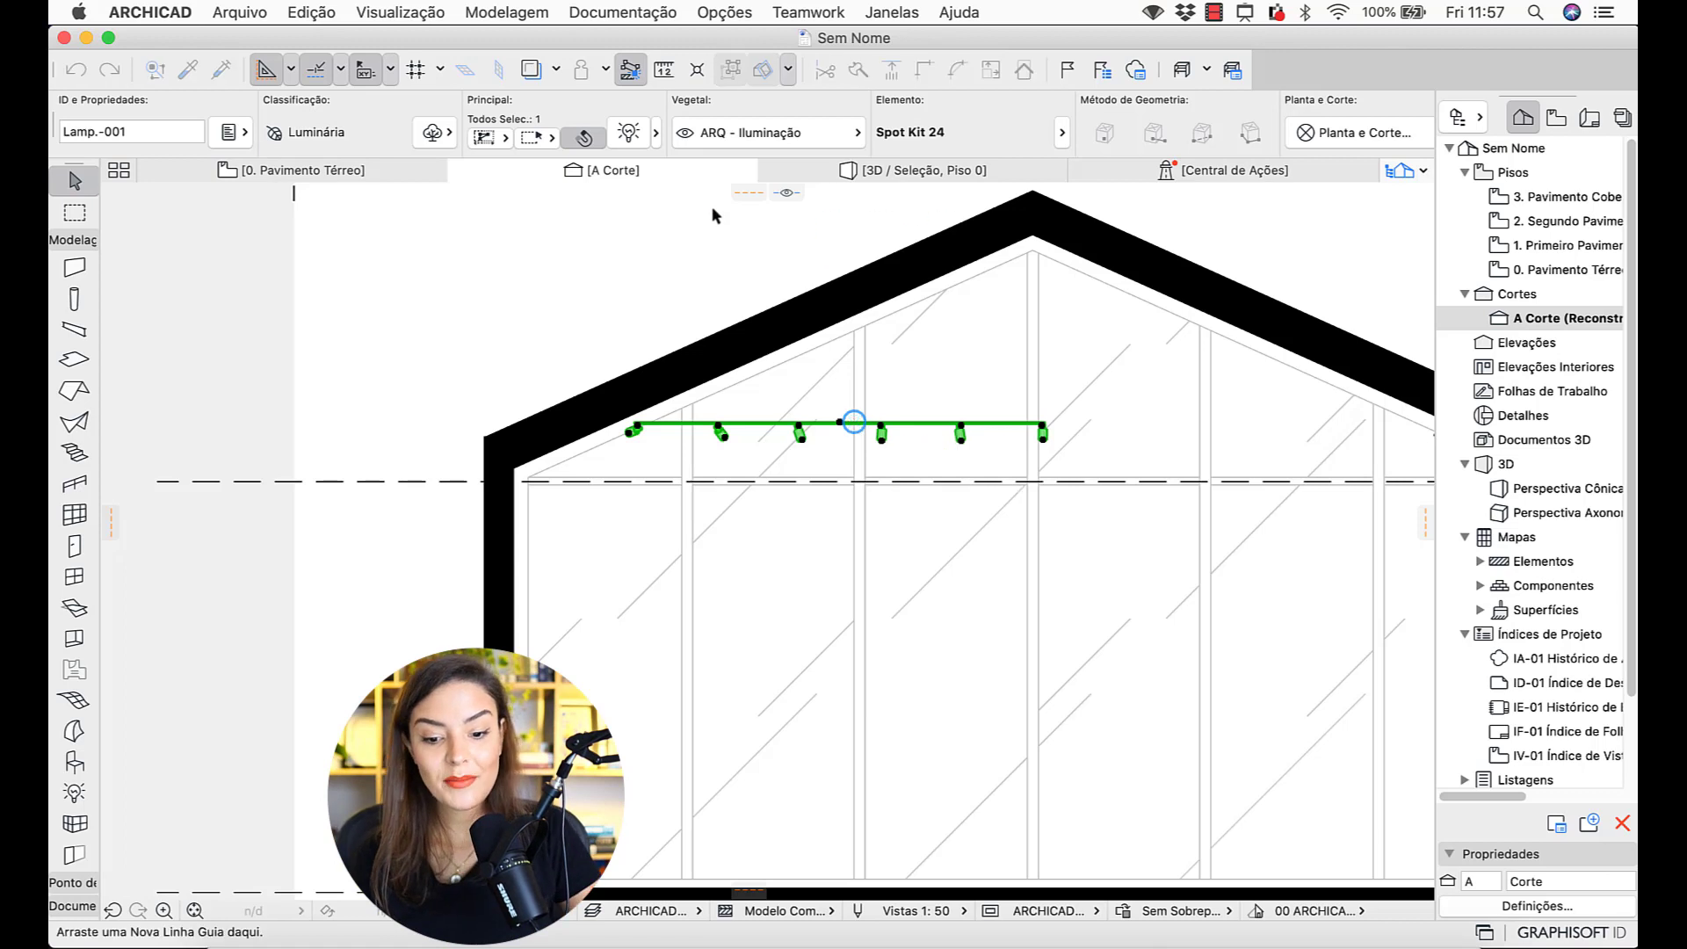
{"action": "left_click", "coordinate": [700, 292]}
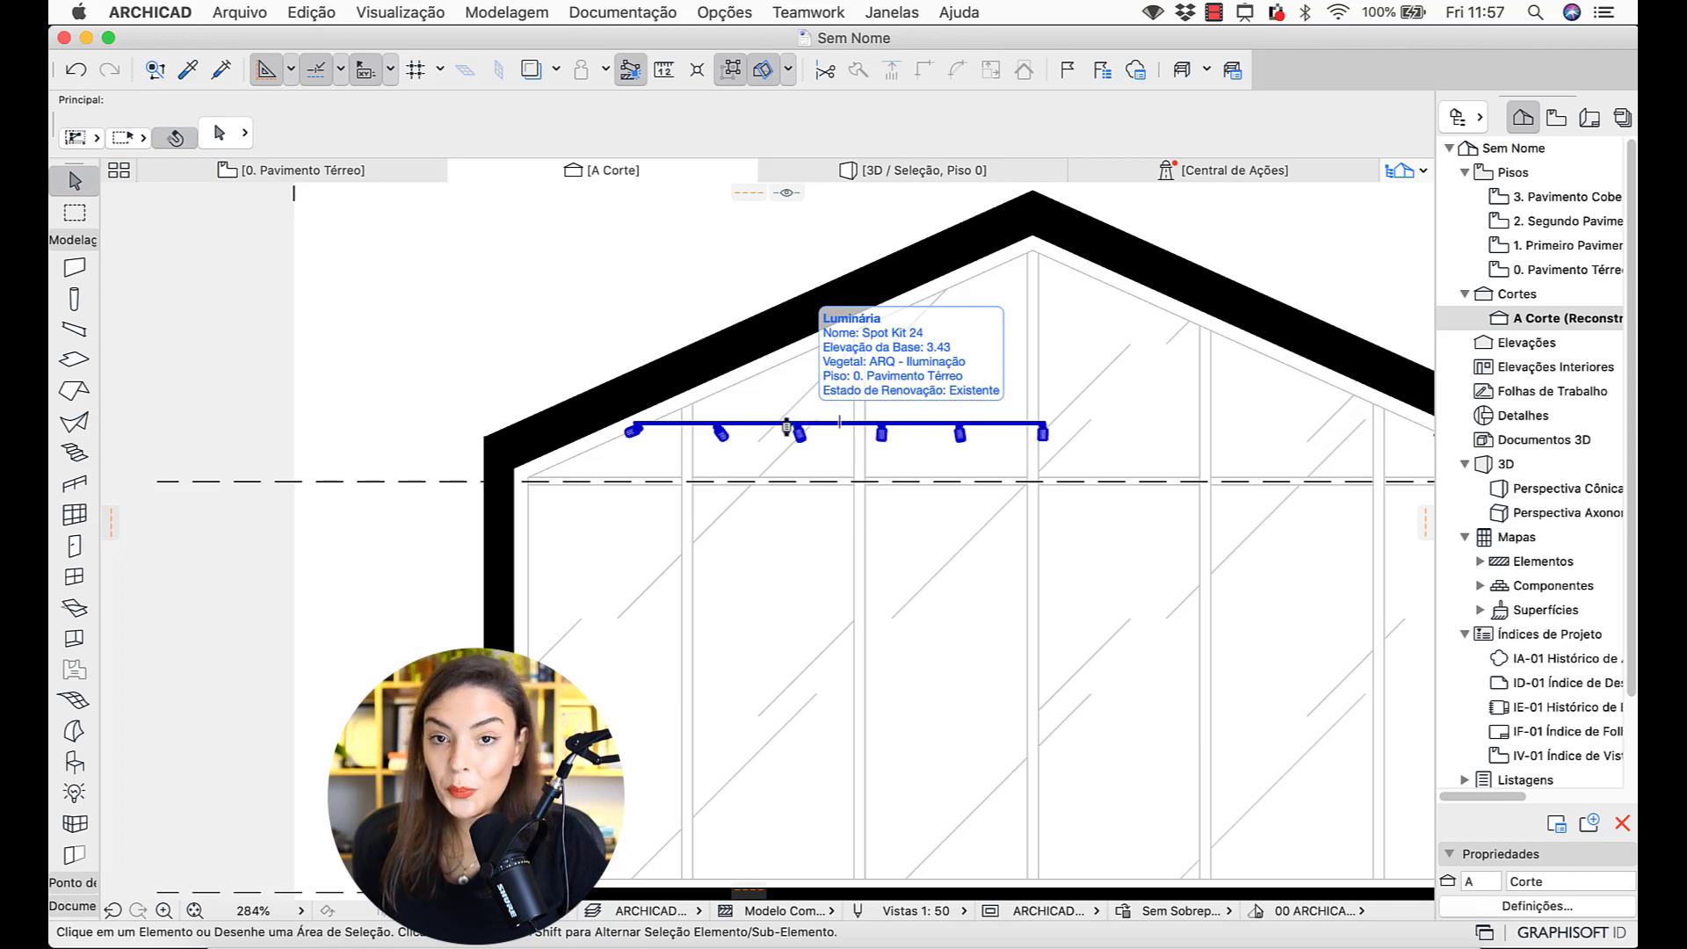
- Review the custom rotation settings in the default settings of Objeto universal de rotacion
{"action": "left_click", "coordinate": [798, 427]}
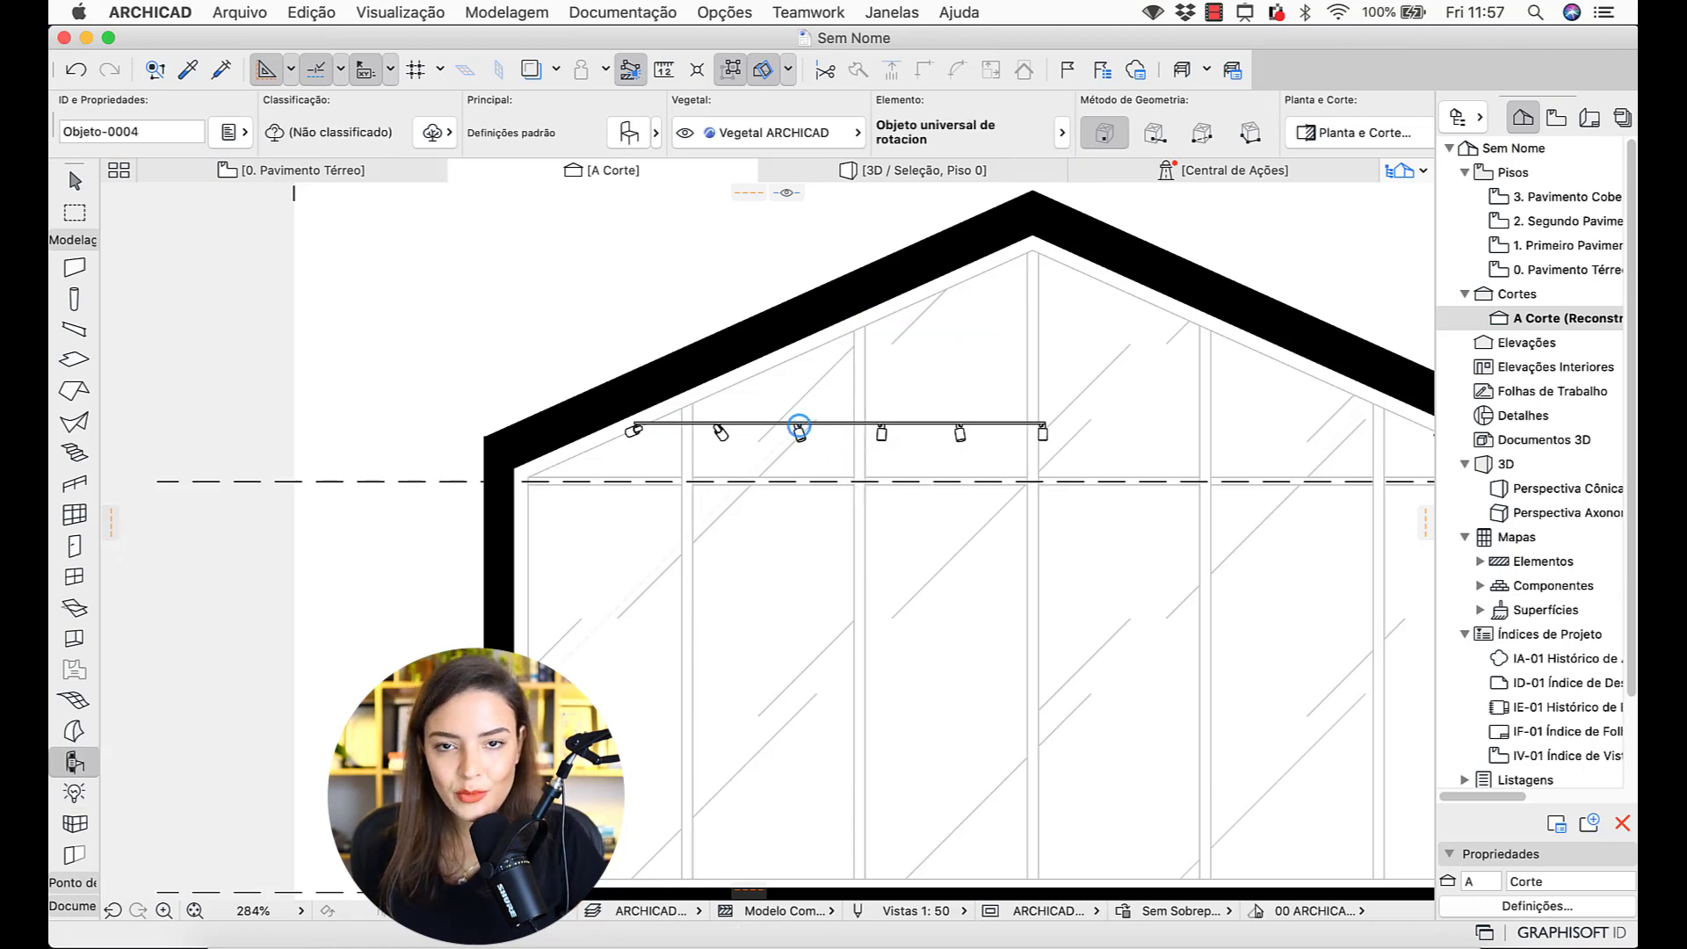
{"action": "double_click", "coordinate": [74, 760]}
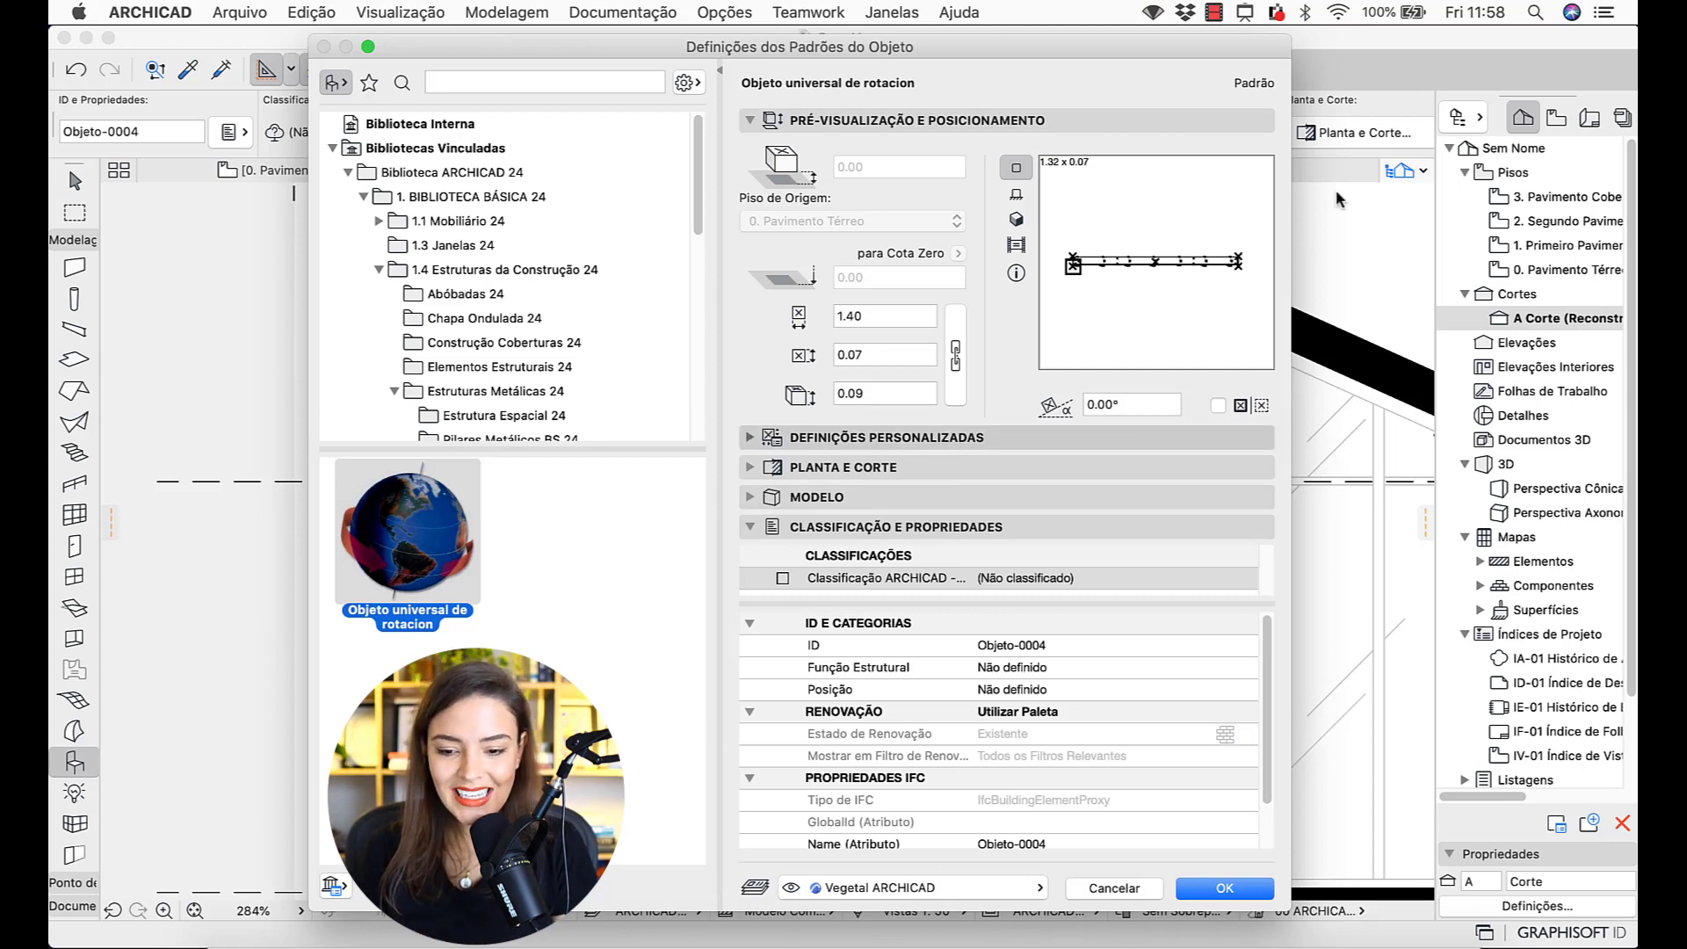
{"action": "left_click", "coordinate": [931, 438]}
{"action": "left_click", "coordinate": [1224, 922]}
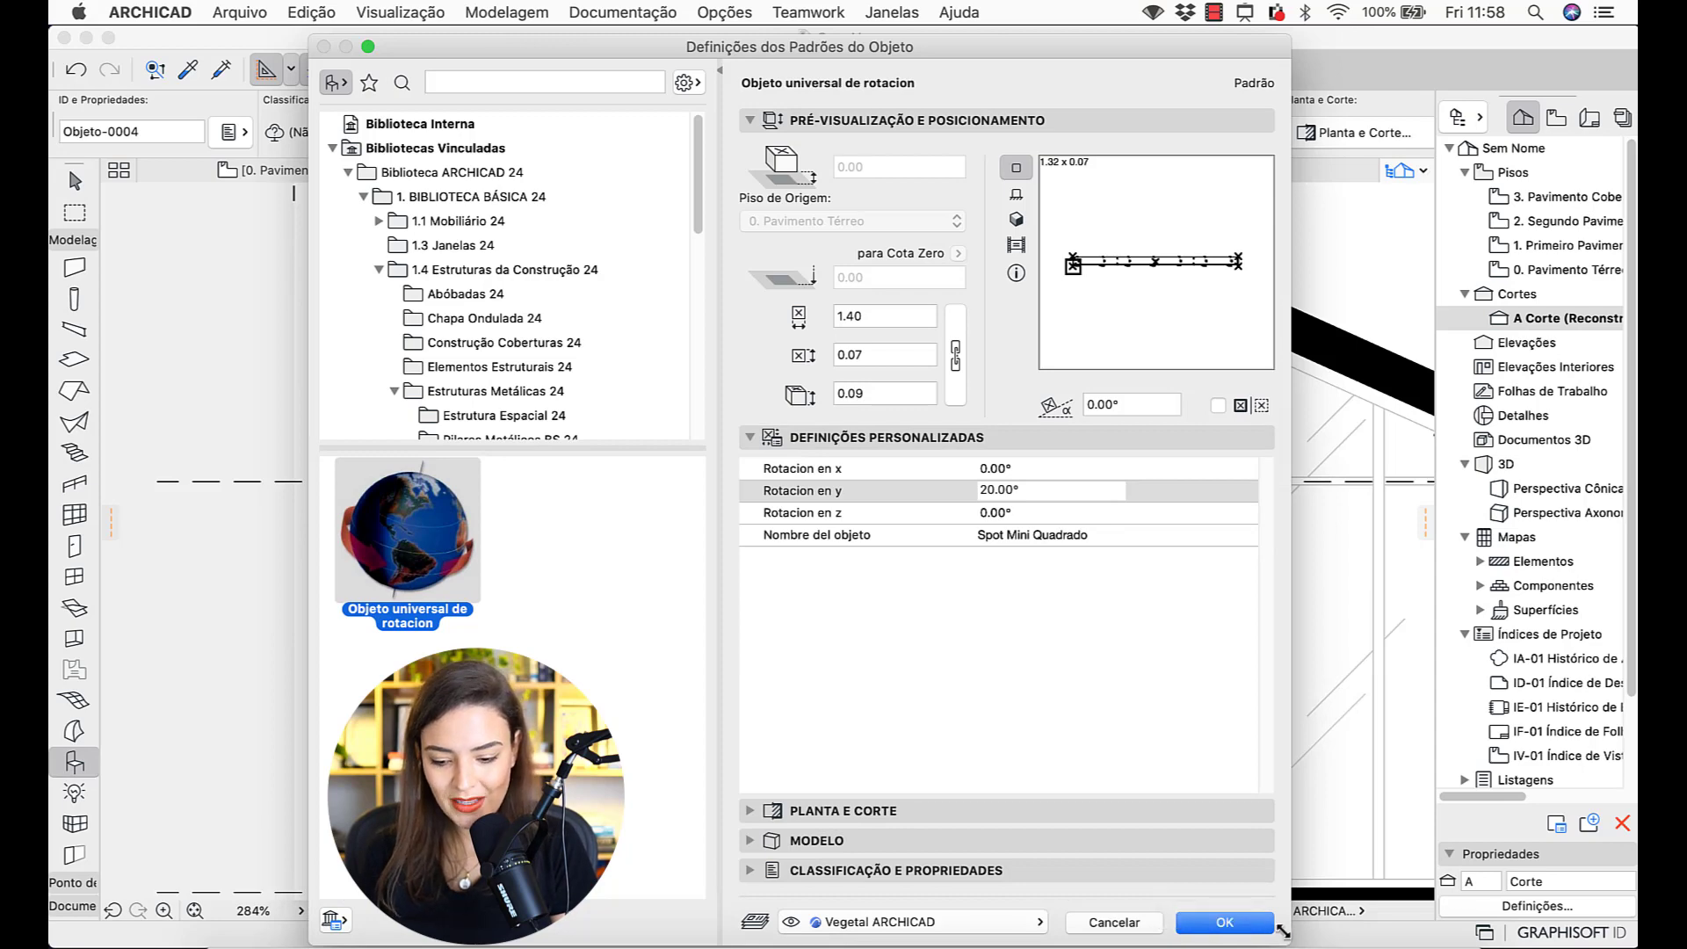
- Select the placed universal rotation object in the ground floor plan and open it in the library object editor
{"action": "left_click", "coordinate": [308, 168]}
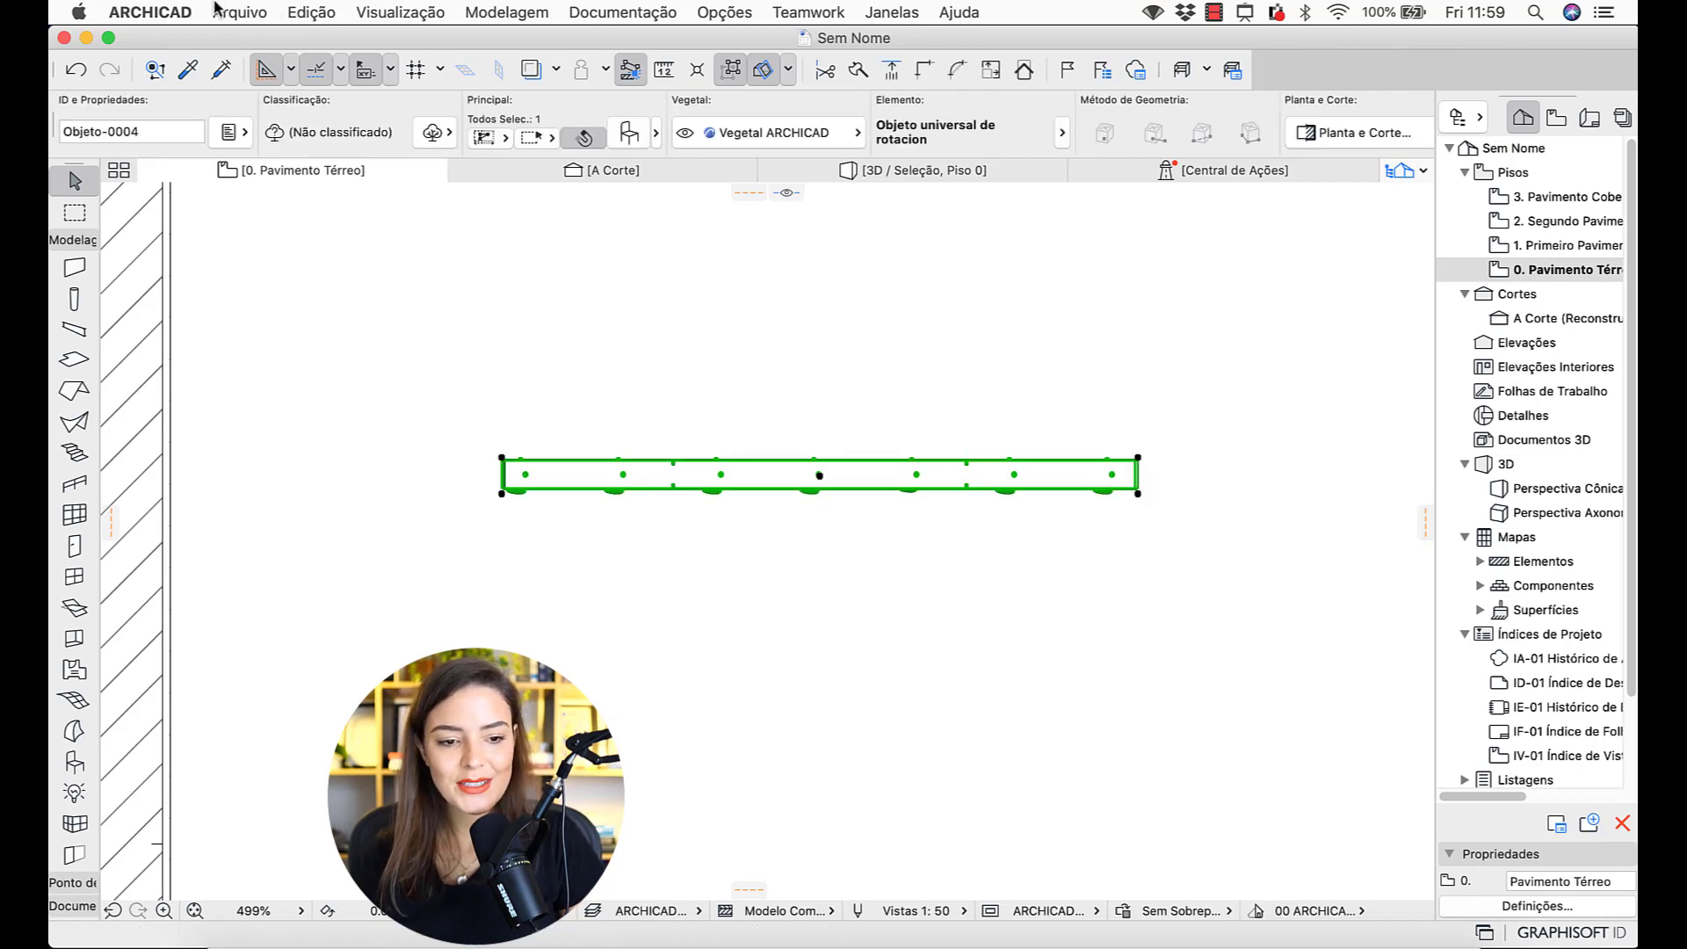
{"action": "left_click", "coordinate": [239, 11]}
{"action": "mouse_move", "coordinate": [472, 352]}
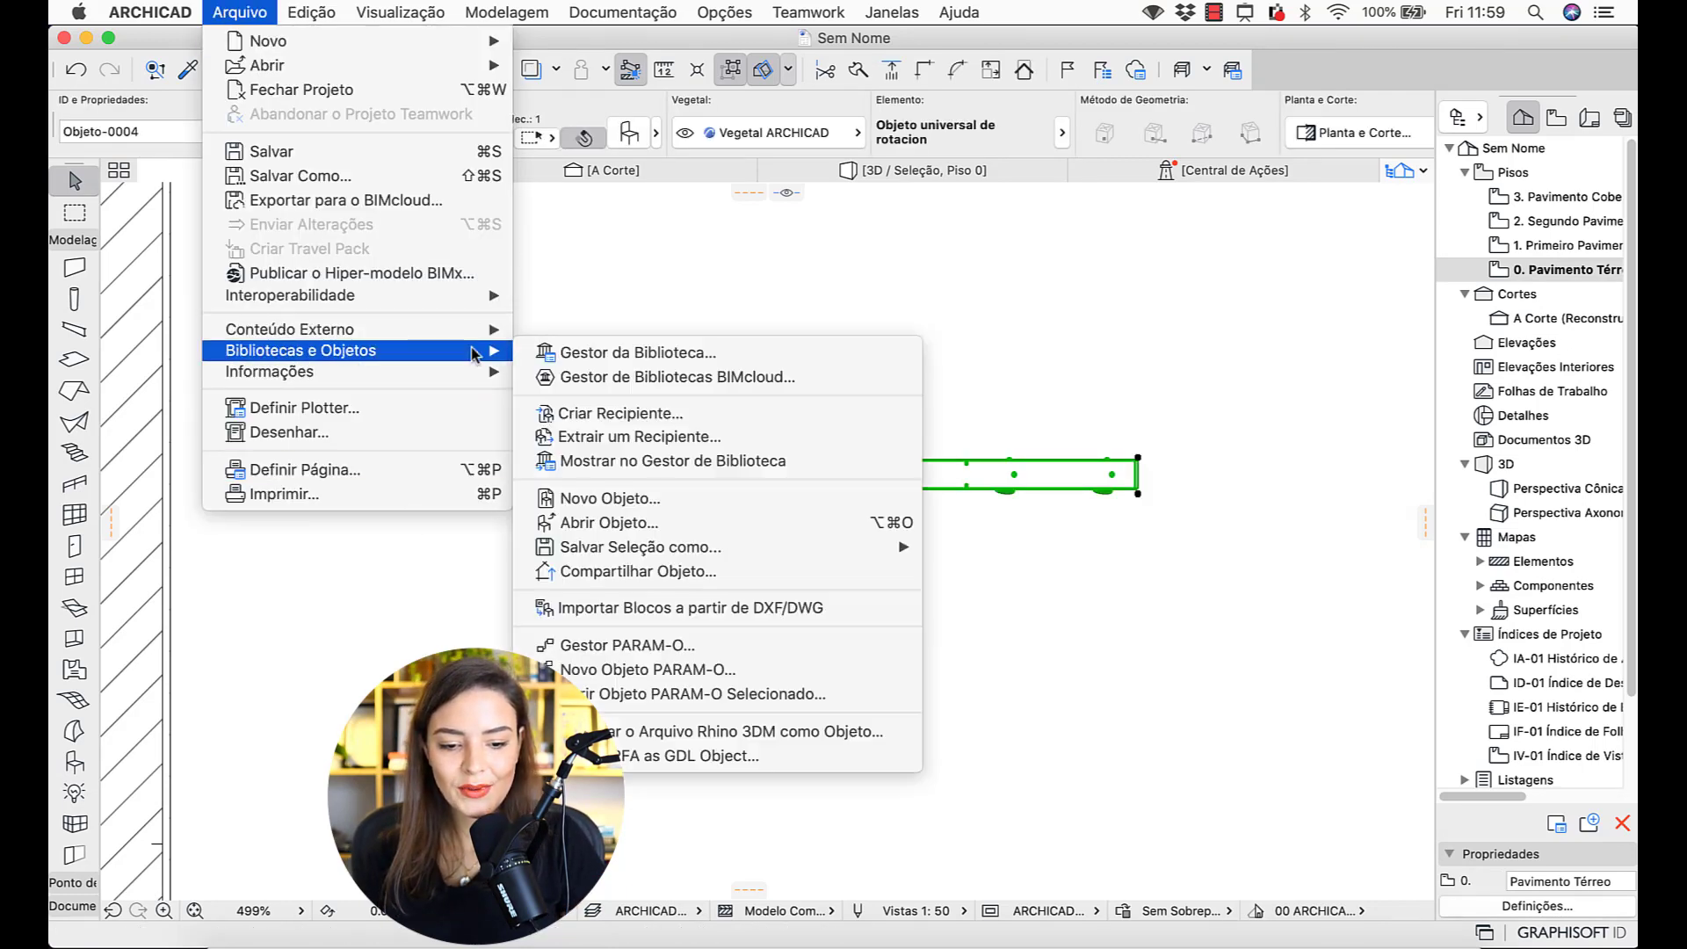
{"action": "left_click", "coordinate": [858, 533]}
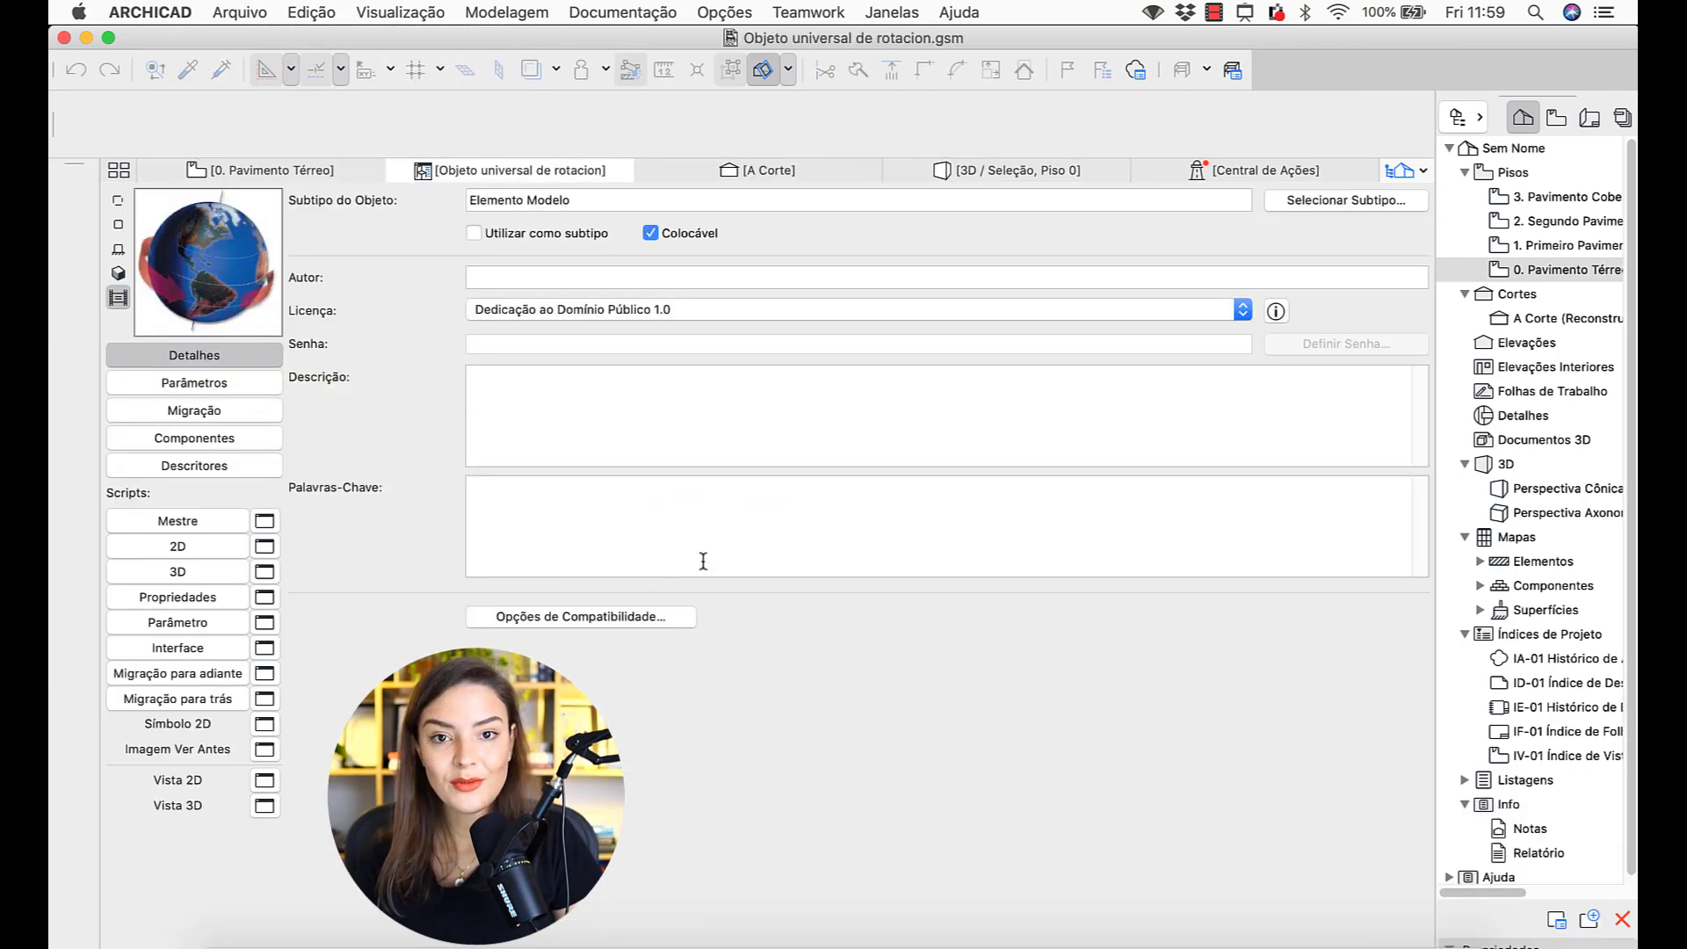
- Look through the object's parameters, migration, components, descriptors and master script, and return to its details
{"action": "left_click", "coordinate": [211, 387]}
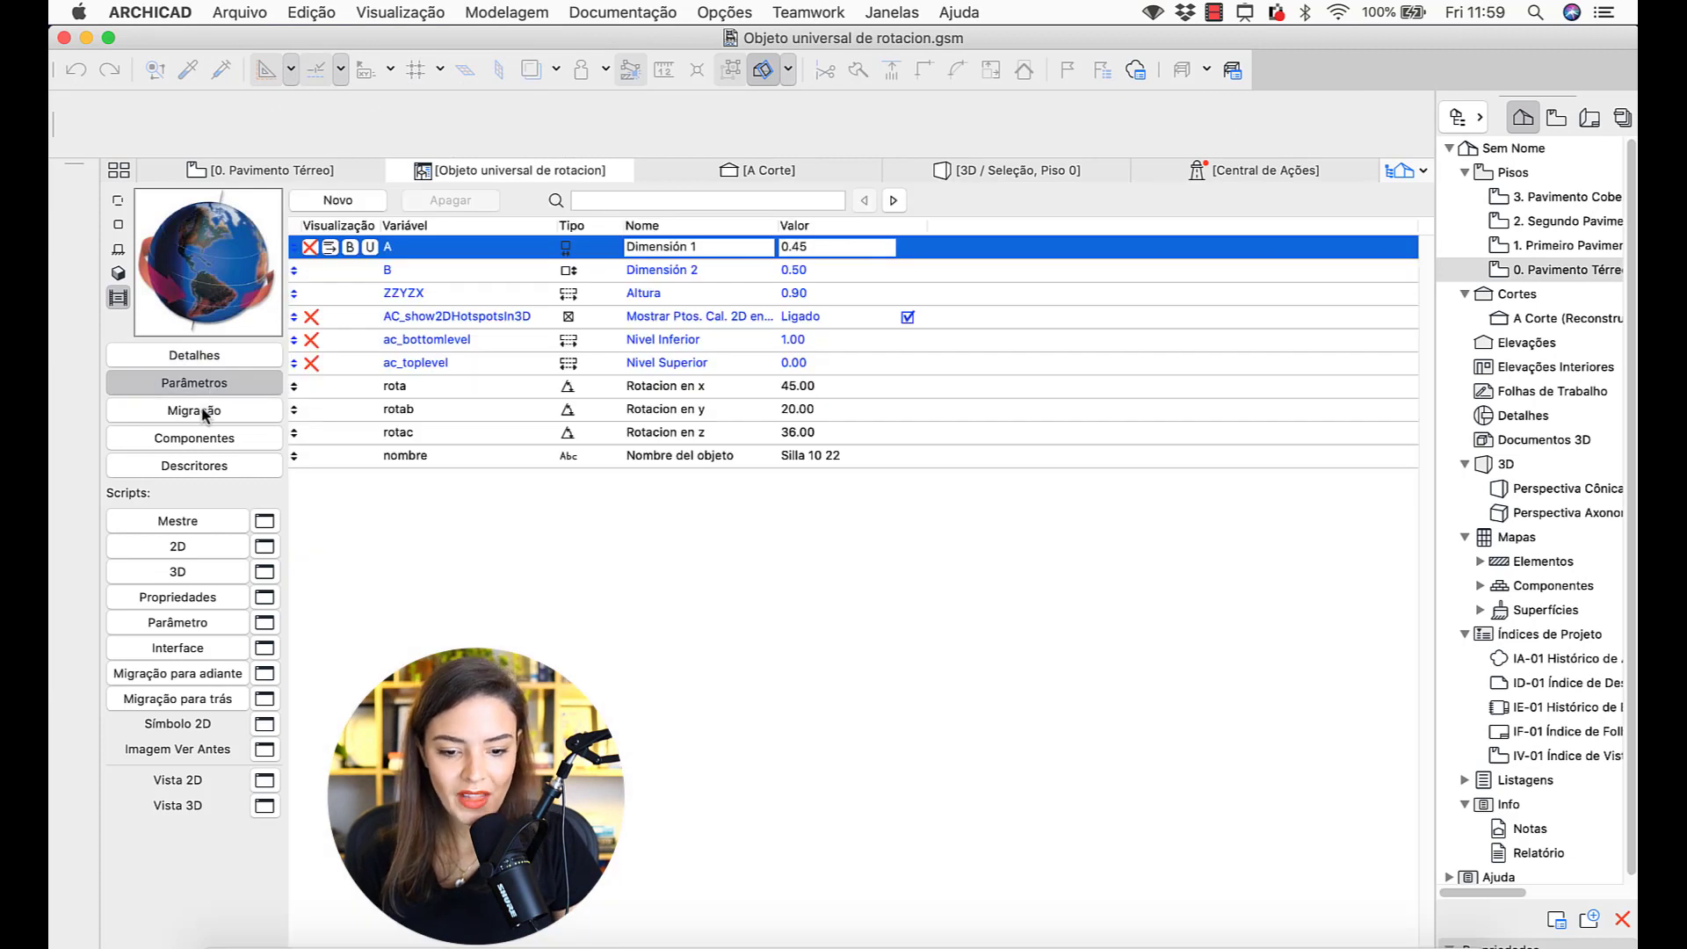
{"action": "left_click", "coordinate": [186, 410]}
{"action": "left_click", "coordinate": [196, 438]}
{"action": "left_click", "coordinate": [215, 466]}
{"action": "left_click", "coordinate": [206, 534]}
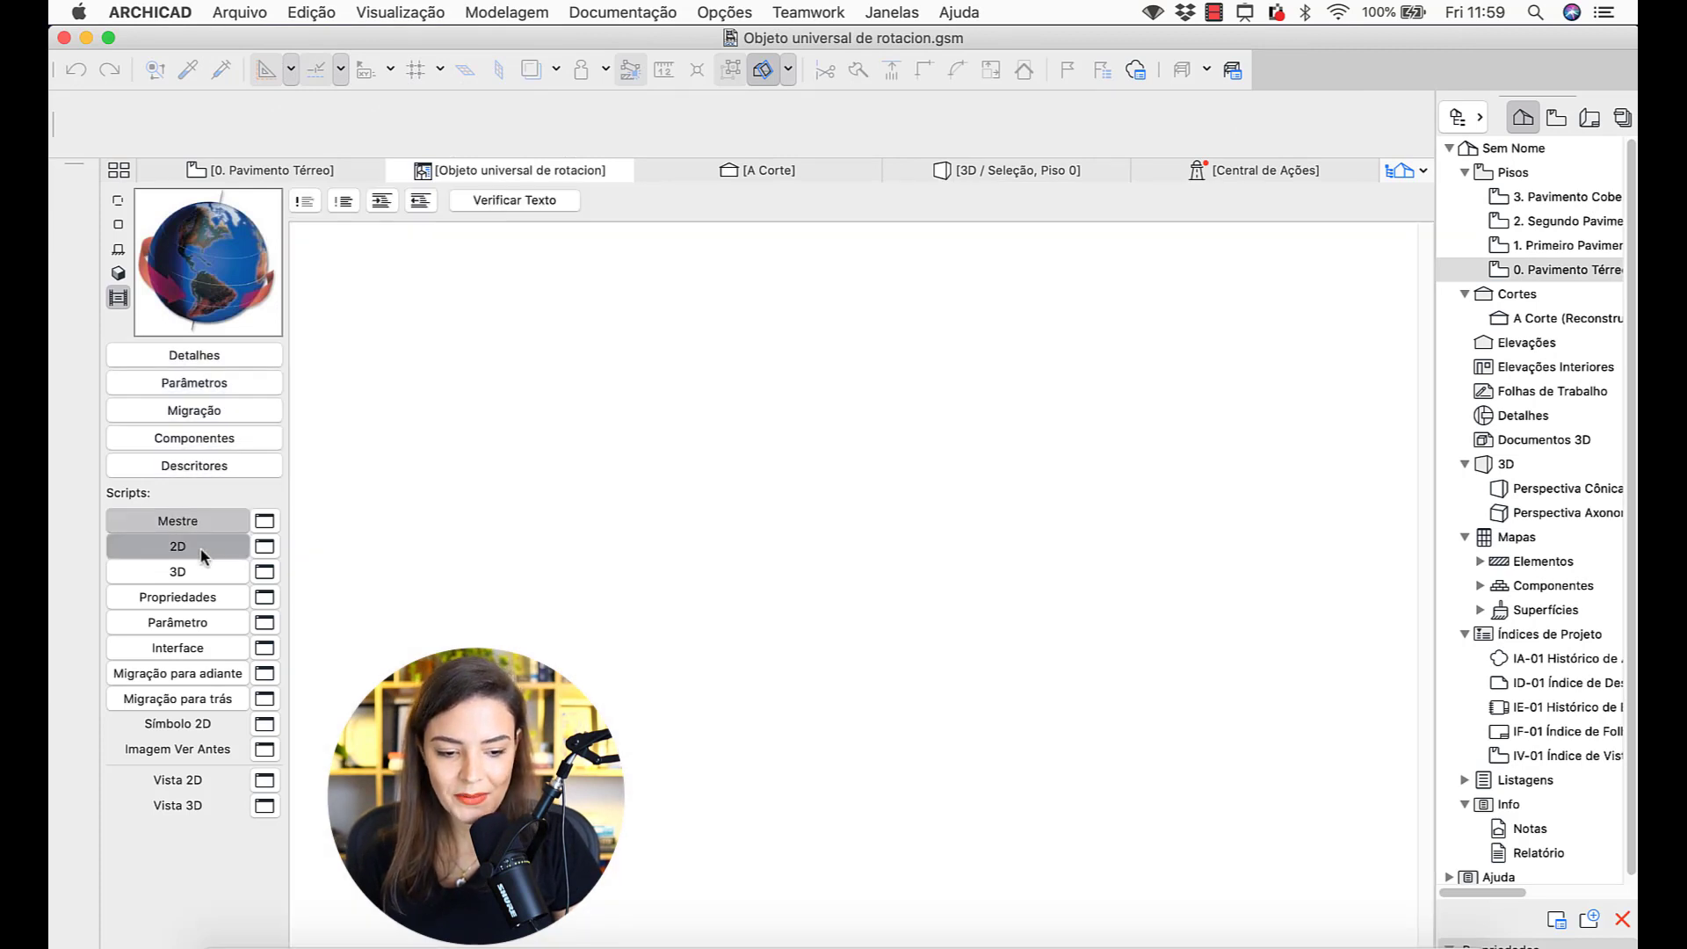
{"action": "left_click", "coordinate": [189, 355]}
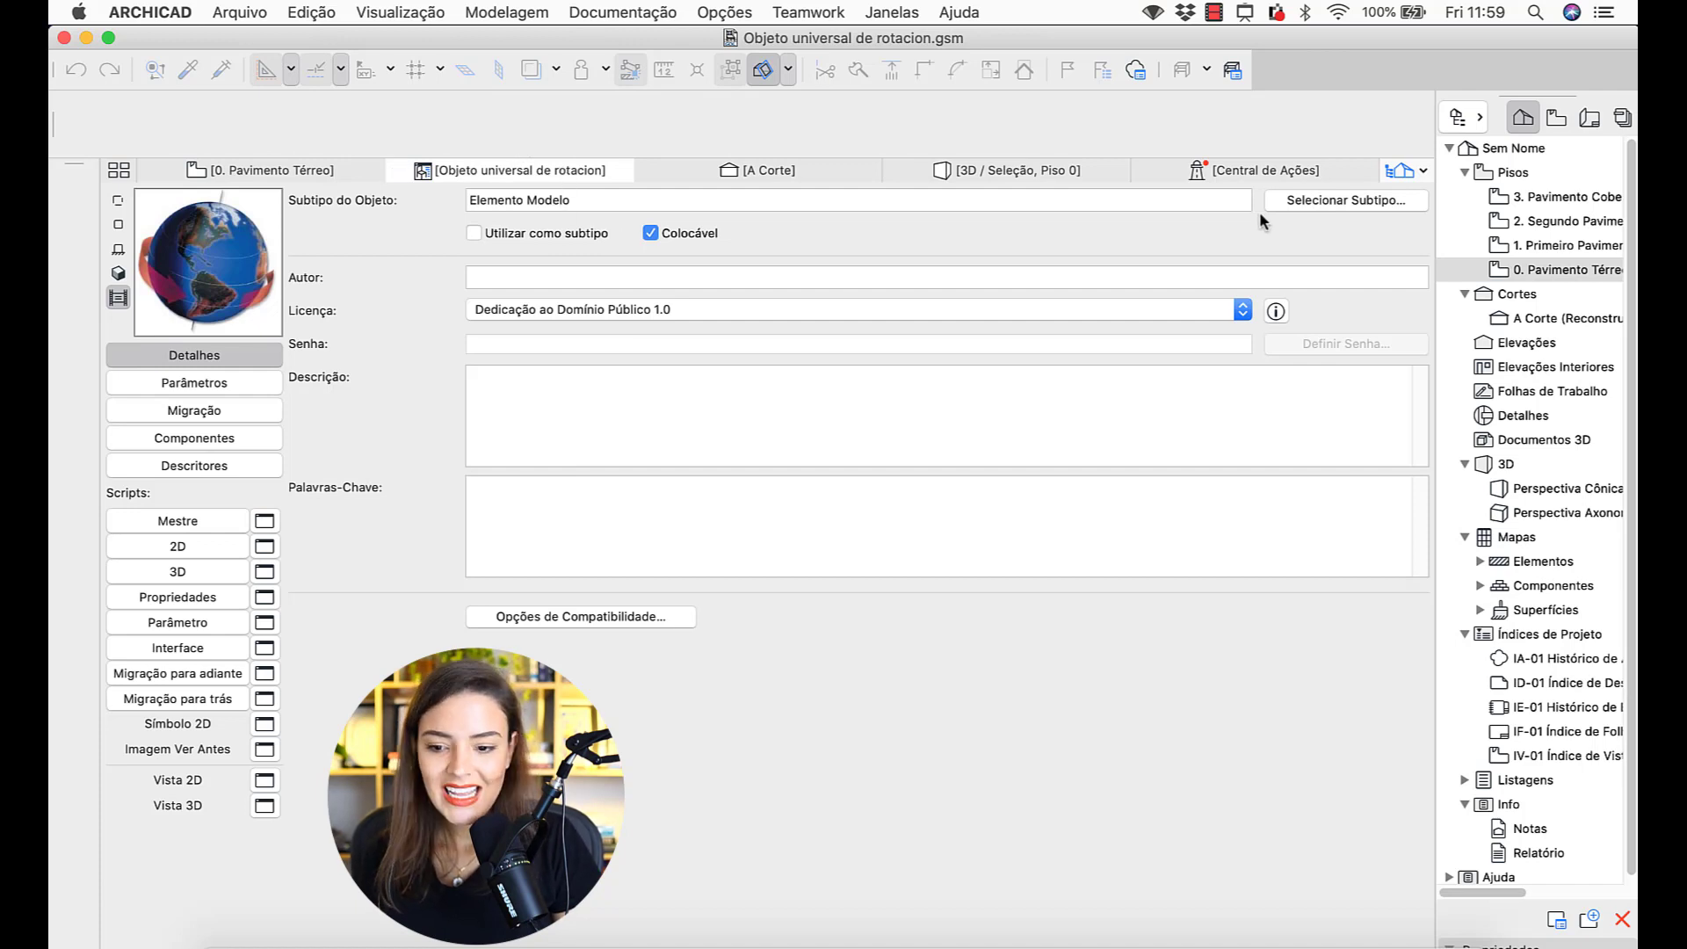
- Change the universal rotation object's subtype to Lâmpada, found within Elemento Modelo and Elemento Elétrico
{"action": "left_click", "coordinate": [1349, 202]}
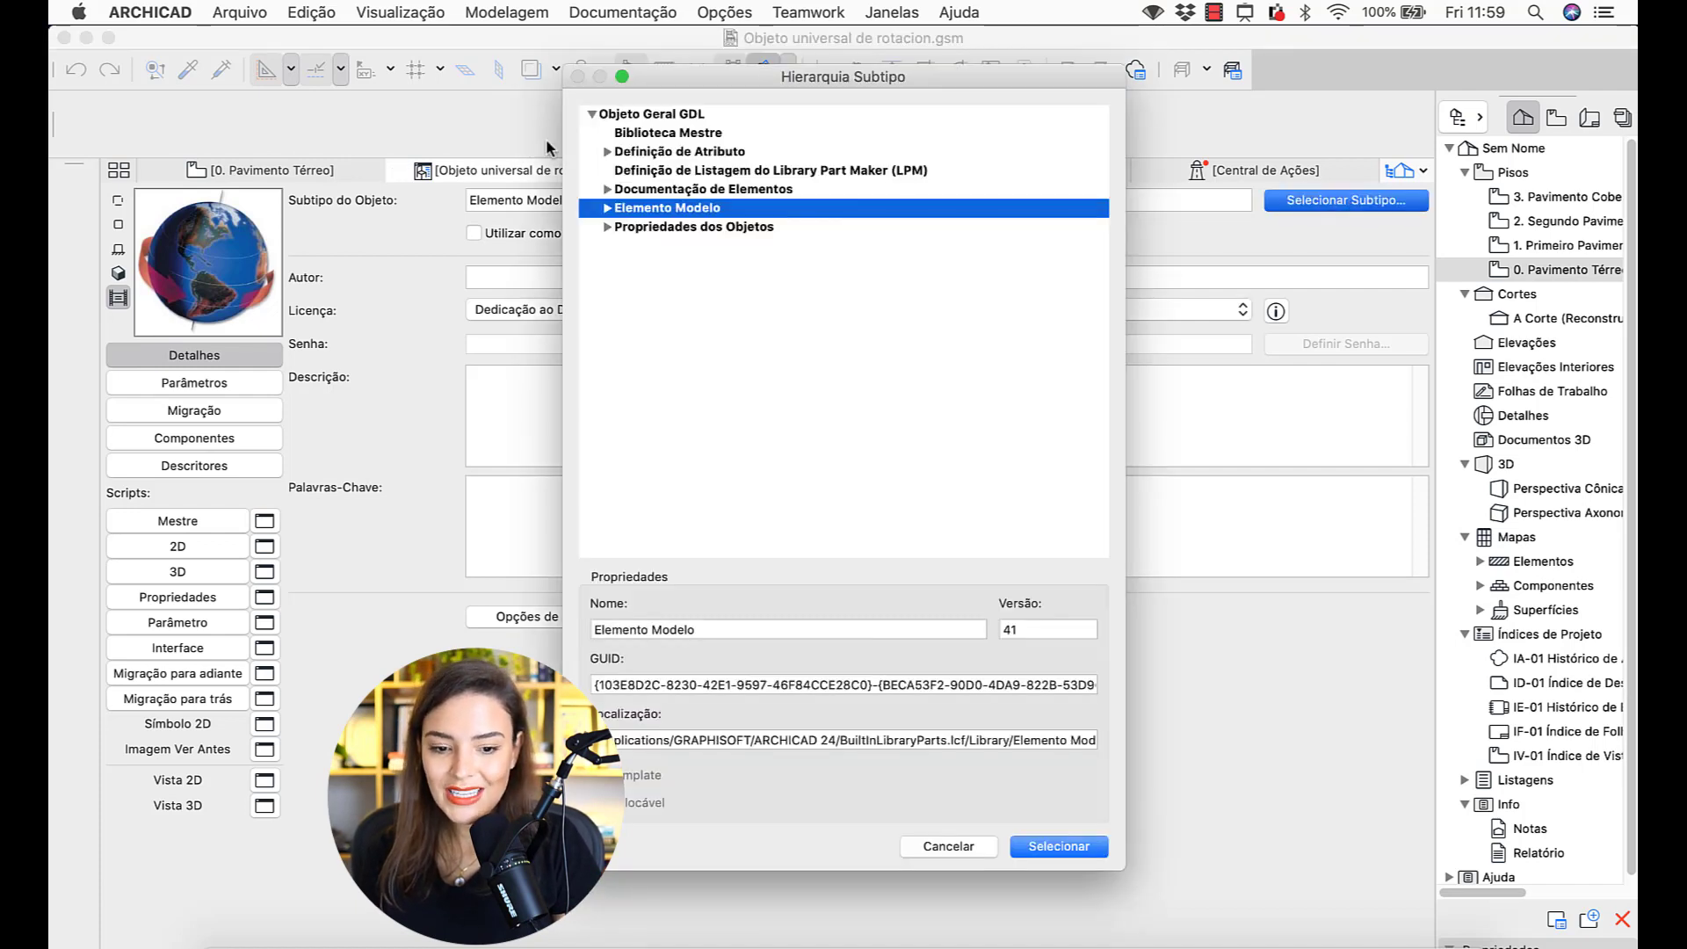
{"action": "left_click", "coordinate": [606, 209]}
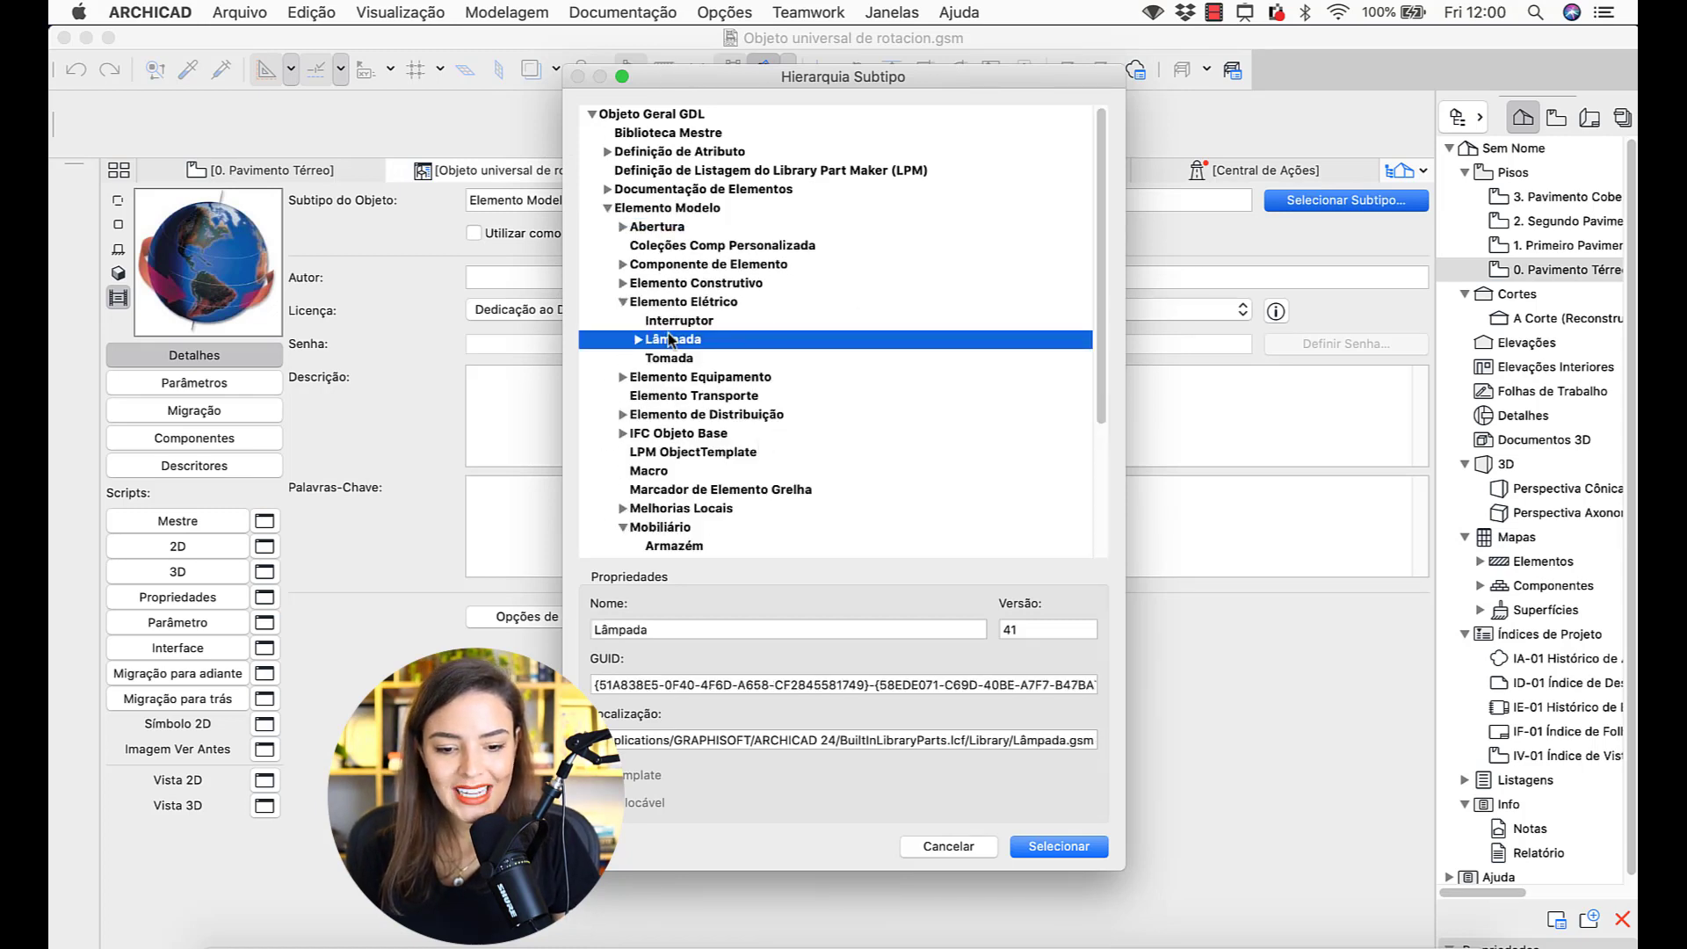
{"action": "left_click", "coordinate": [1063, 847]}
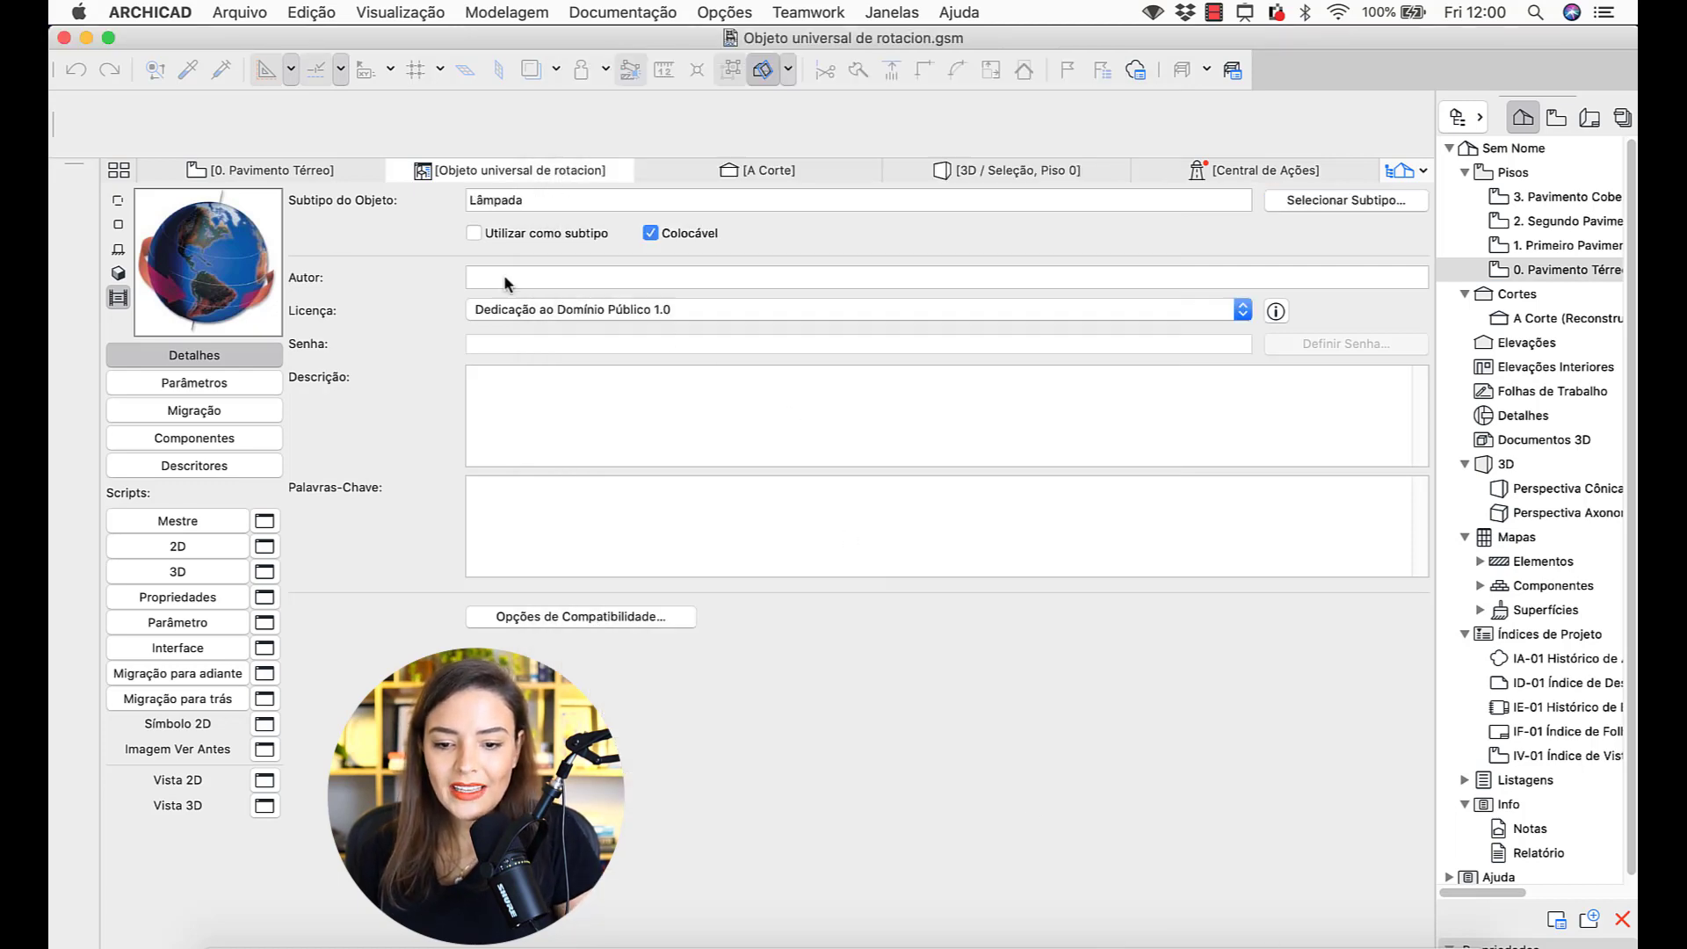
- Open the placed Spot Kit 24 lamp from the ground floor plan in the object editor to check its subtype
{"action": "left_click", "coordinate": [274, 168]}
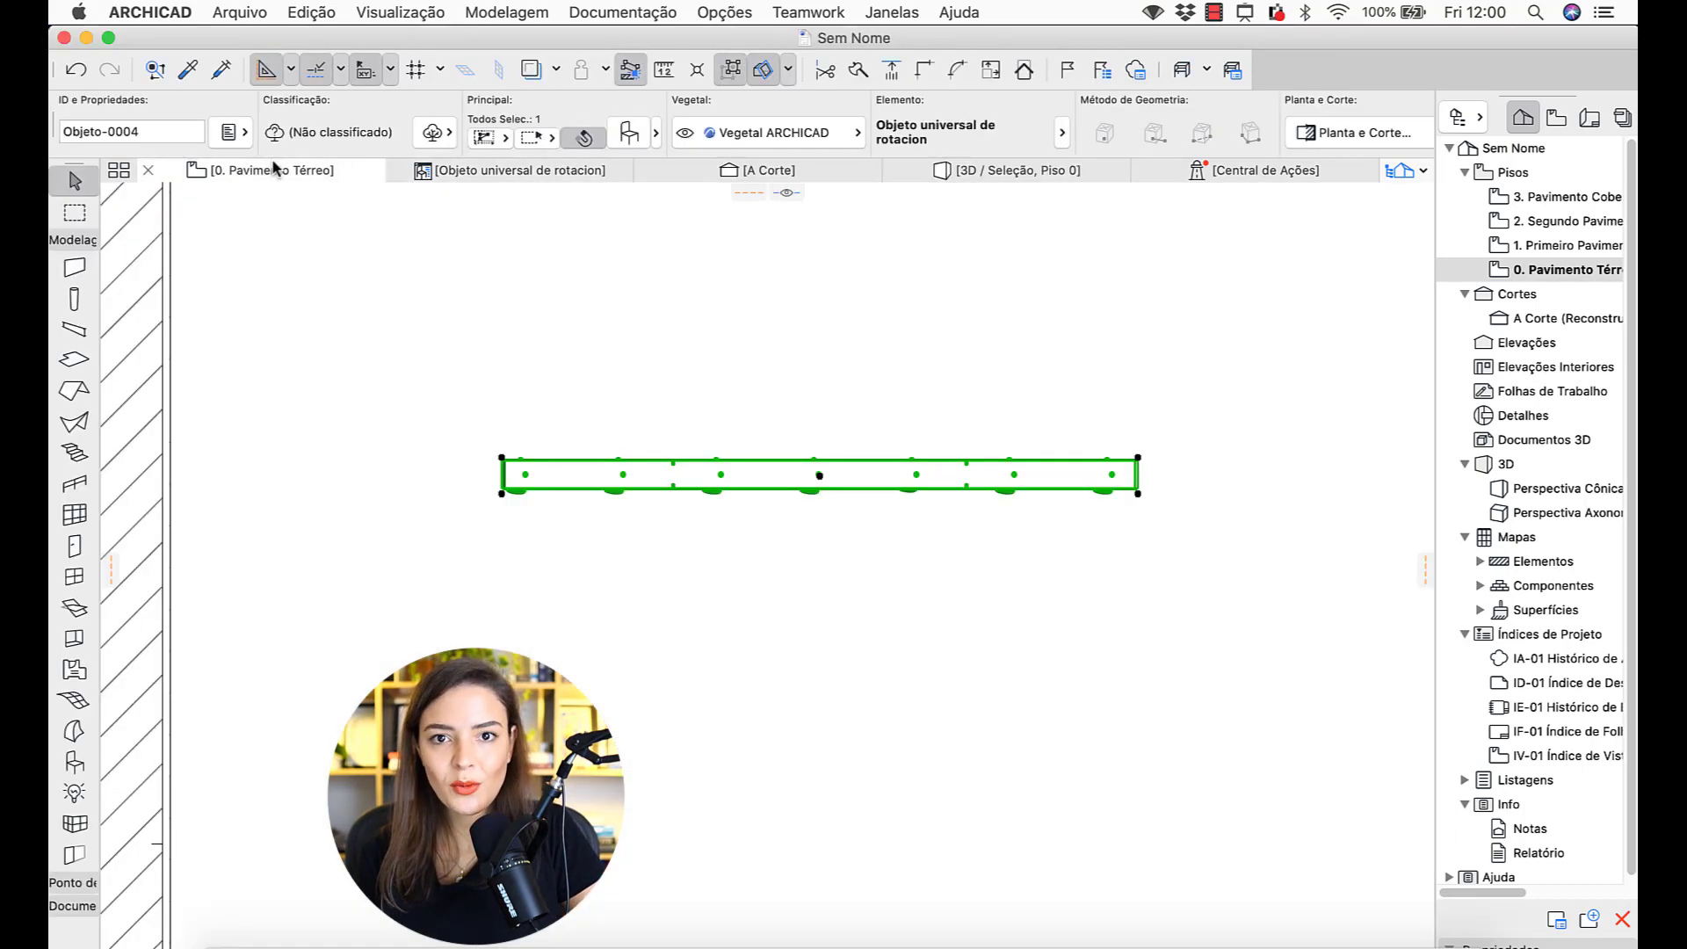
{"action": "left_click", "coordinate": [547, 421]}
{"action": "scroll", "coordinate": [1173, 620], "scroll_direction": "down", "scroll_amount": 3}
{"action": "scroll", "coordinate": [1171, 620], "scroll_direction": "down", "scroll_amount": 3}
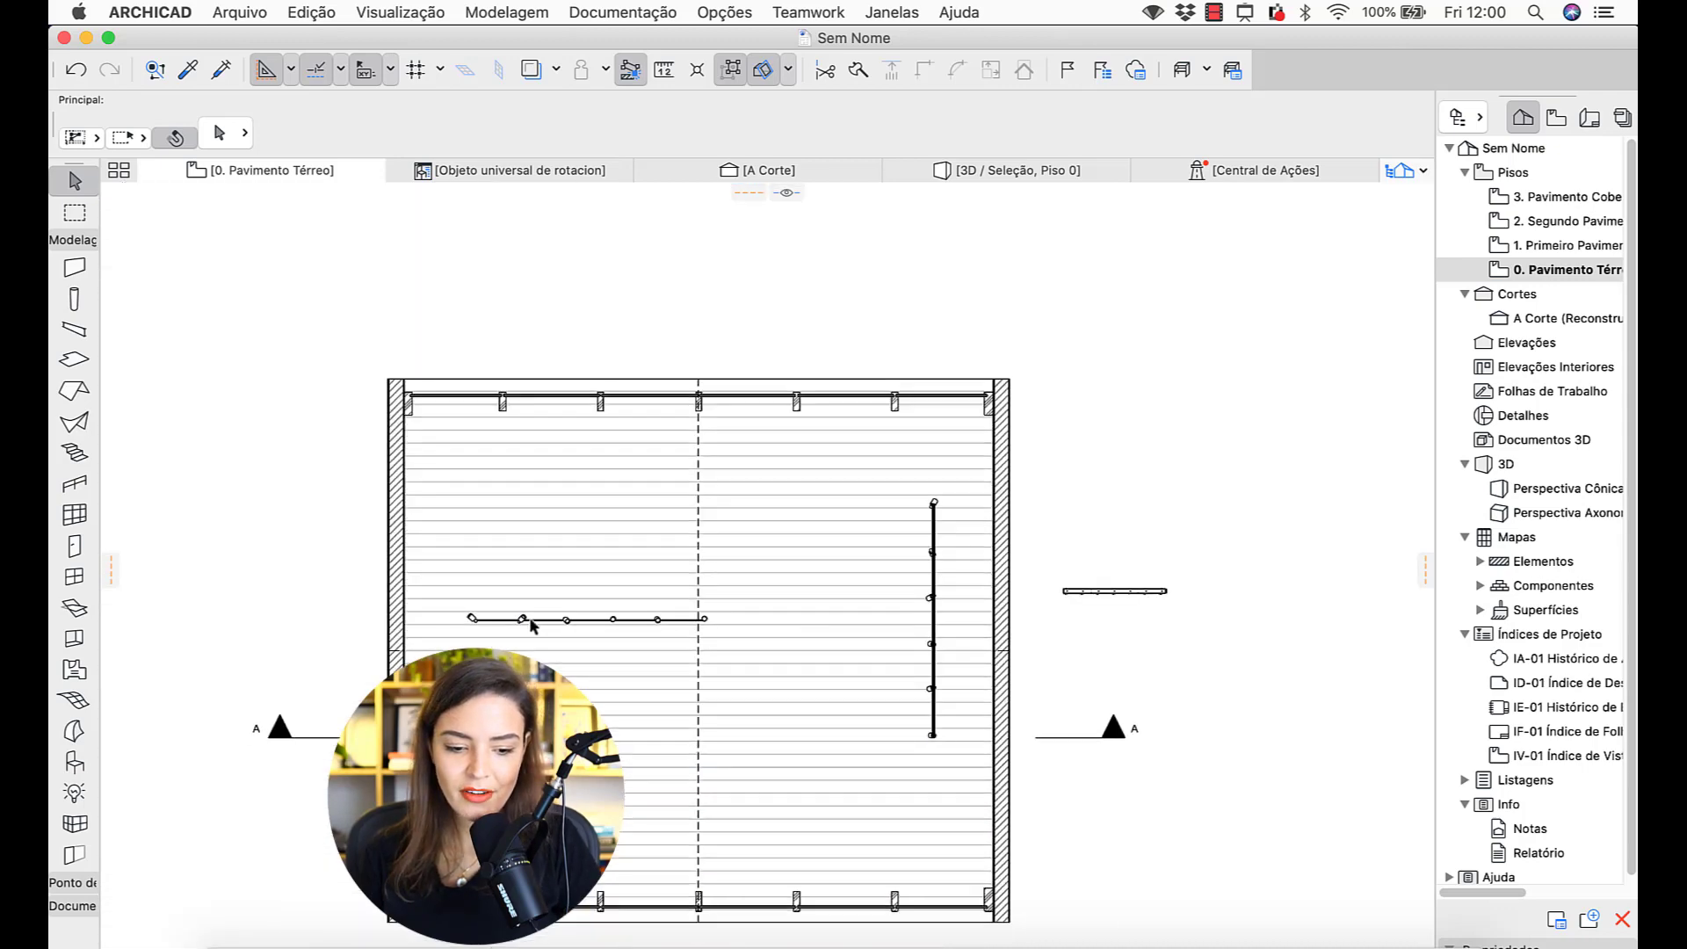
{"action": "scroll", "coordinate": [562, 619], "scroll_direction": "up", "scroll_amount": 3}
{"action": "left_click", "coordinate": [609, 621]}
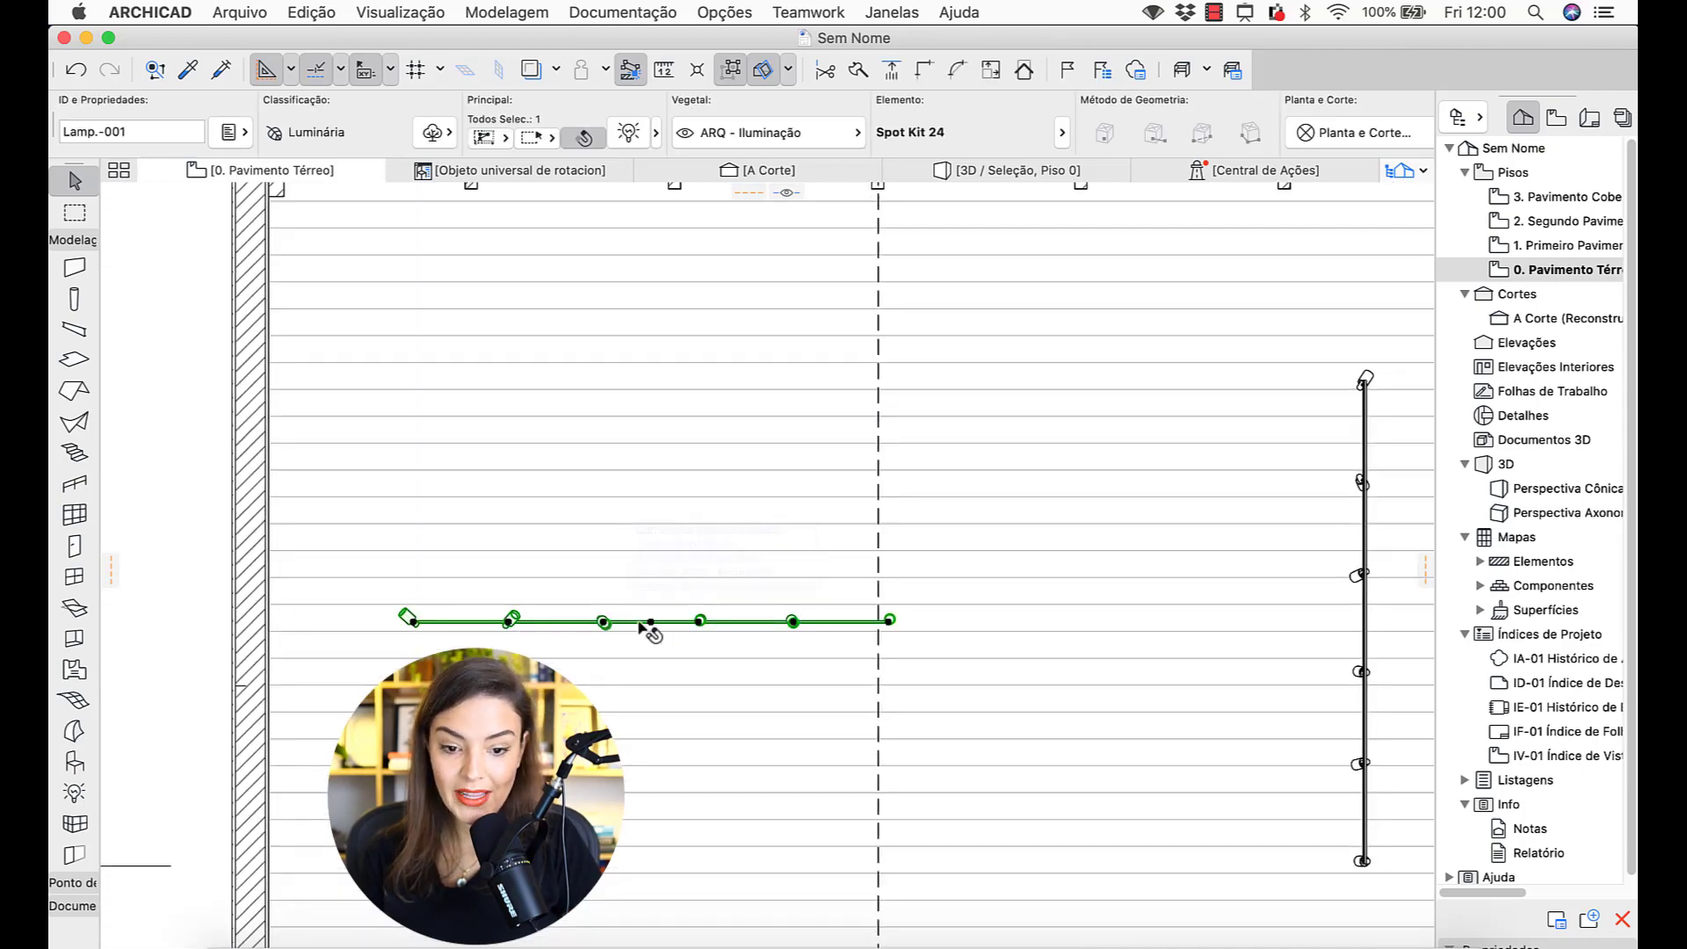
{"action": "left_click", "coordinate": [221, 11]}
{"action": "mouse_move", "coordinate": [481, 358]}
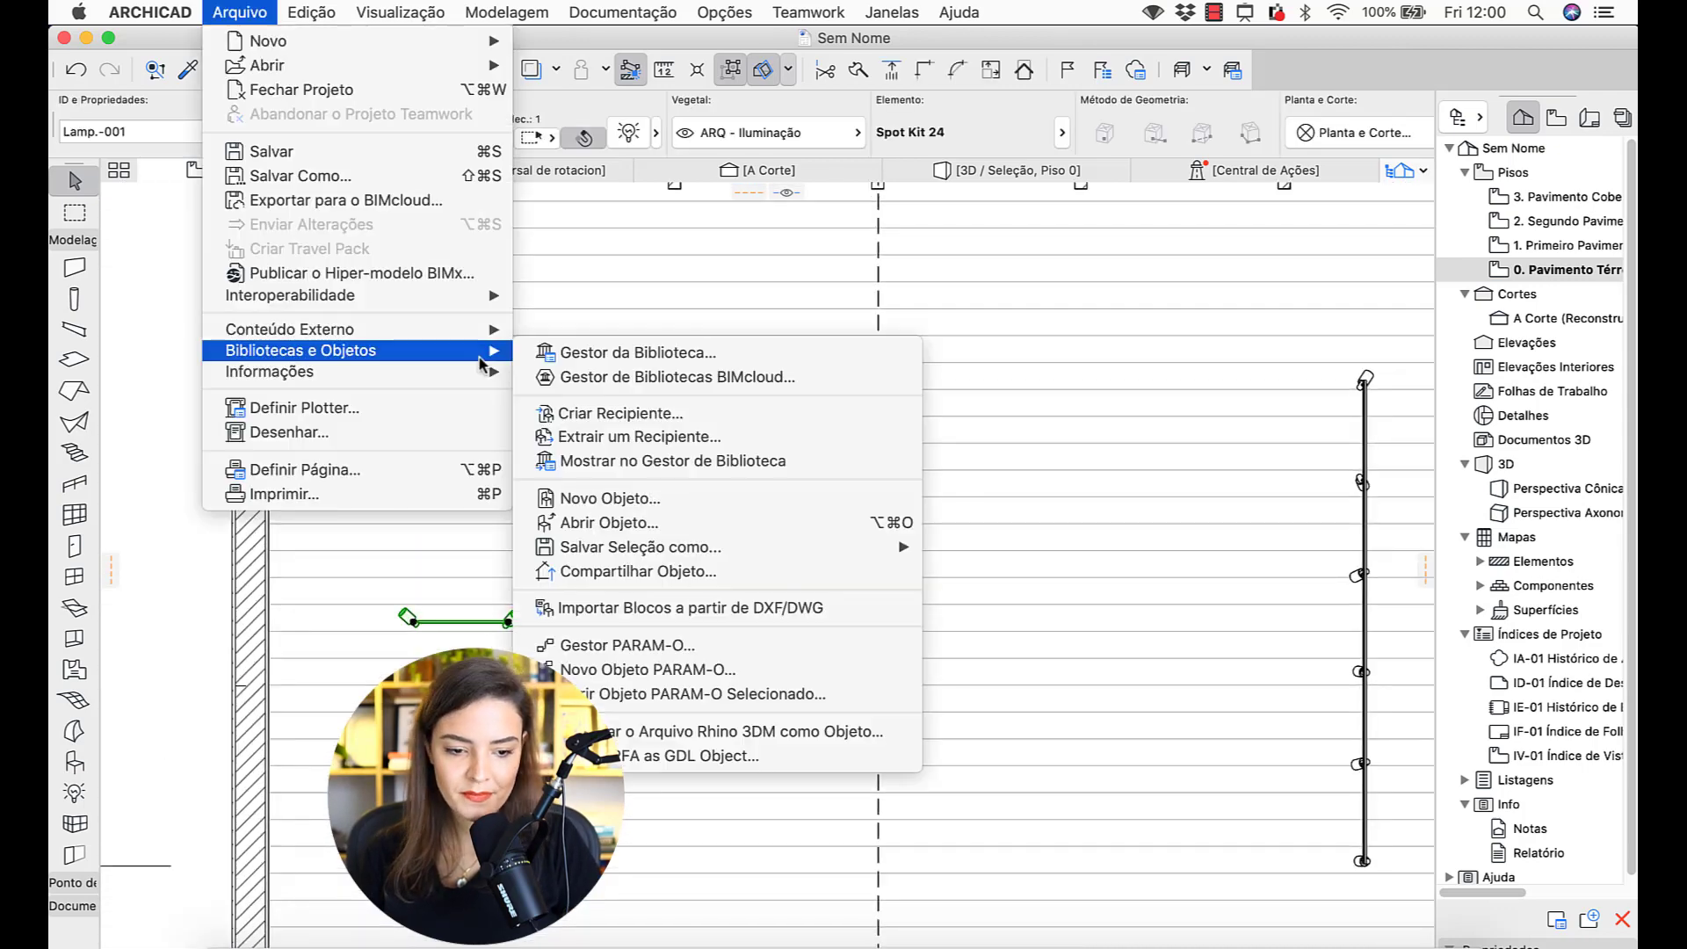
{"action": "left_click", "coordinate": [698, 525]}
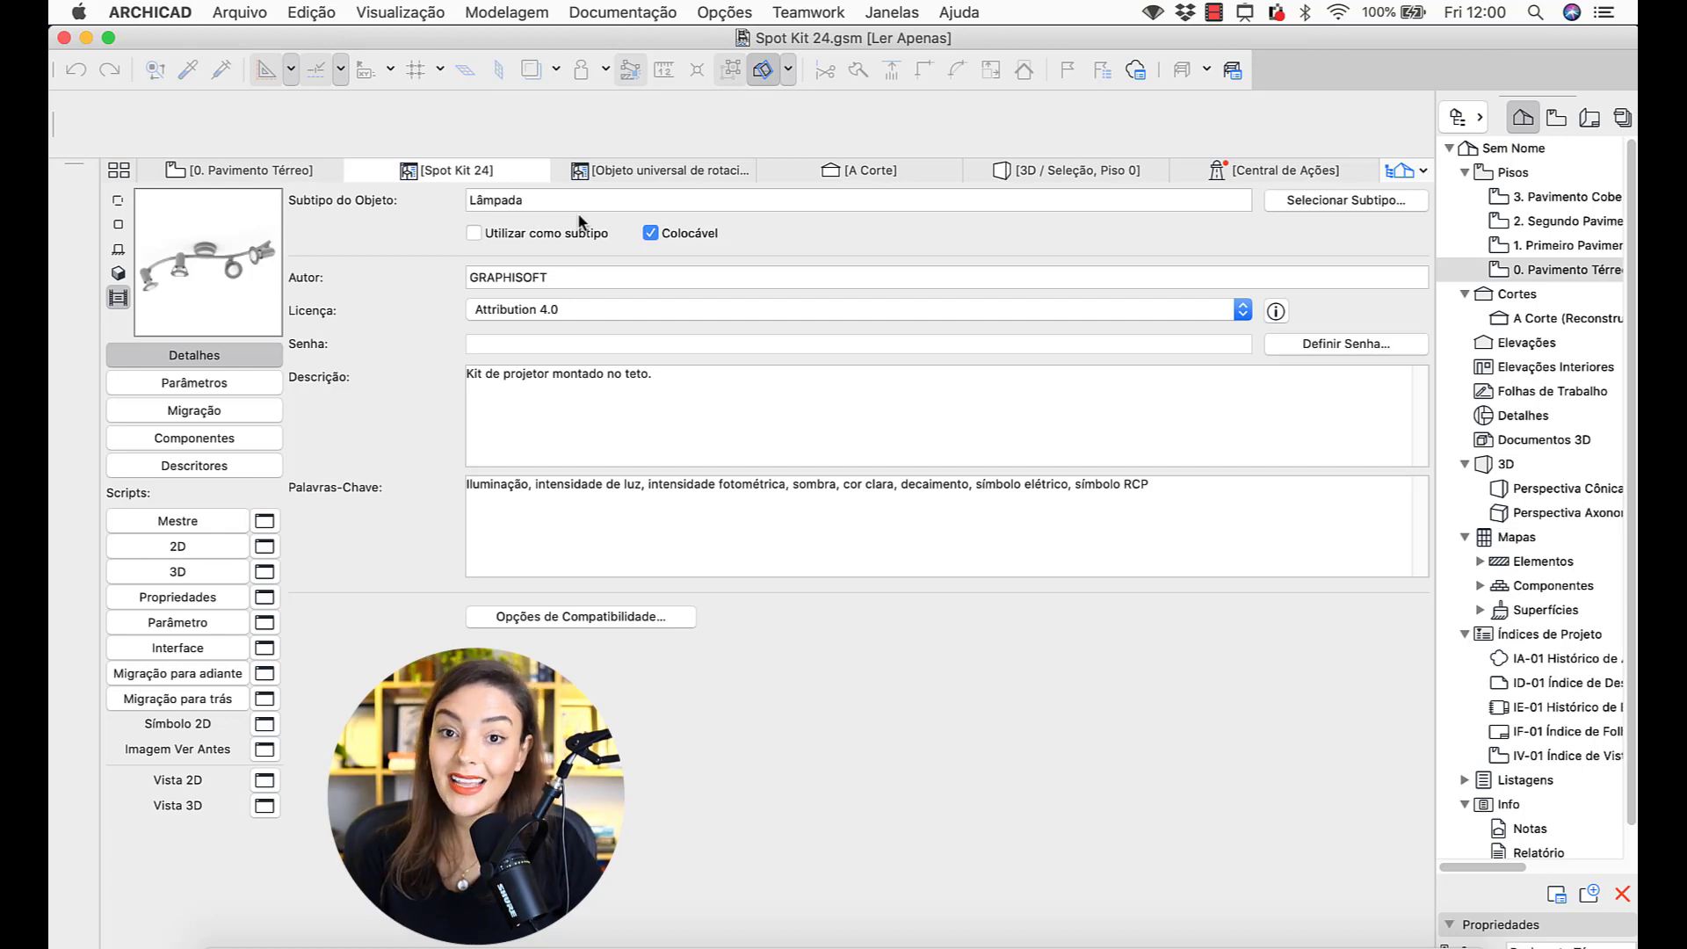
- Save the edited rotation object as "Objeto universal de rotacion - Luminária" in the Bibliotecas de Objetos library folder
{"action": "left_click", "coordinate": [667, 167]}
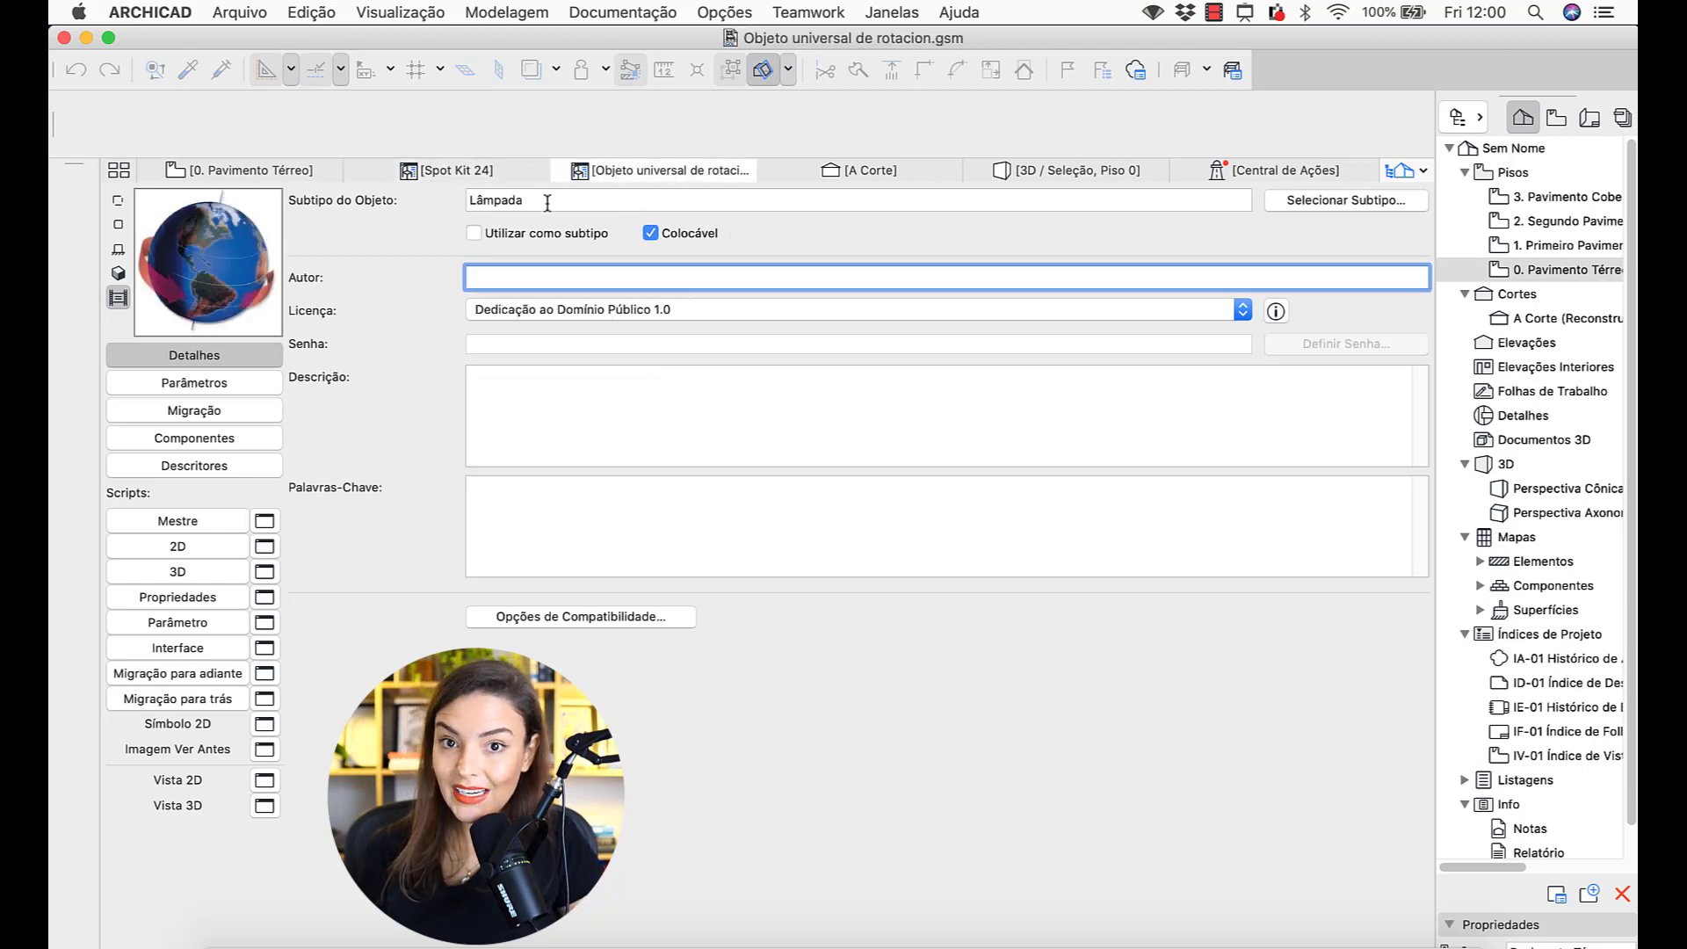
{"action": "left_click", "coordinate": [239, 13]}
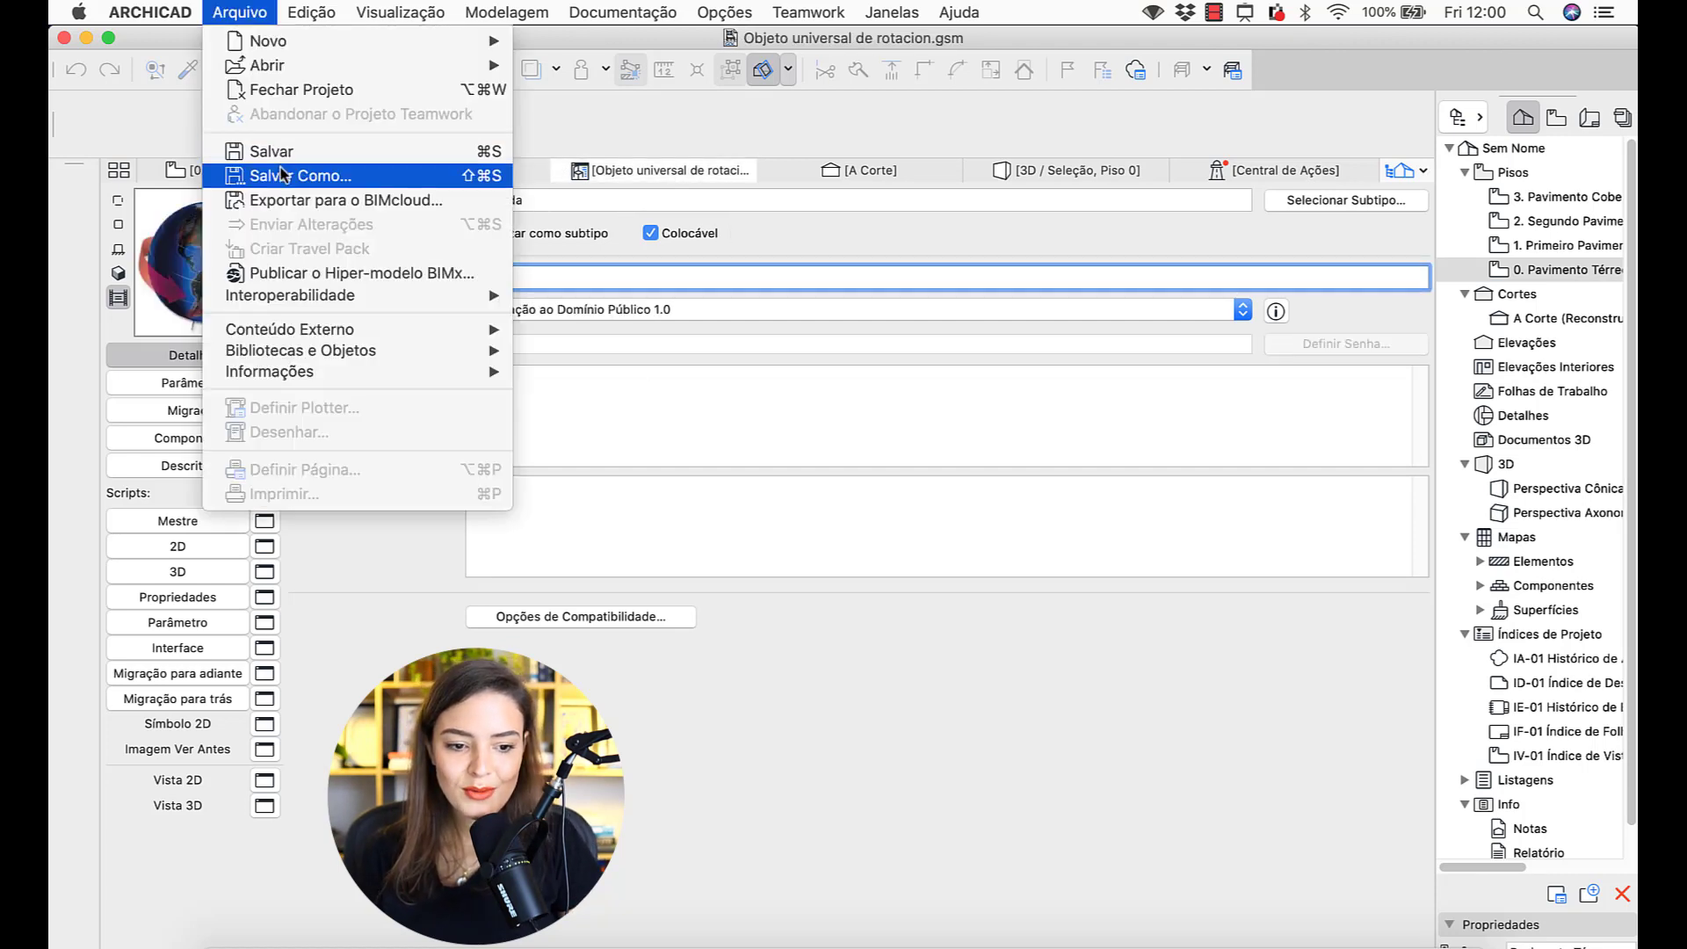
{"action": "left_click", "coordinate": [283, 174]}
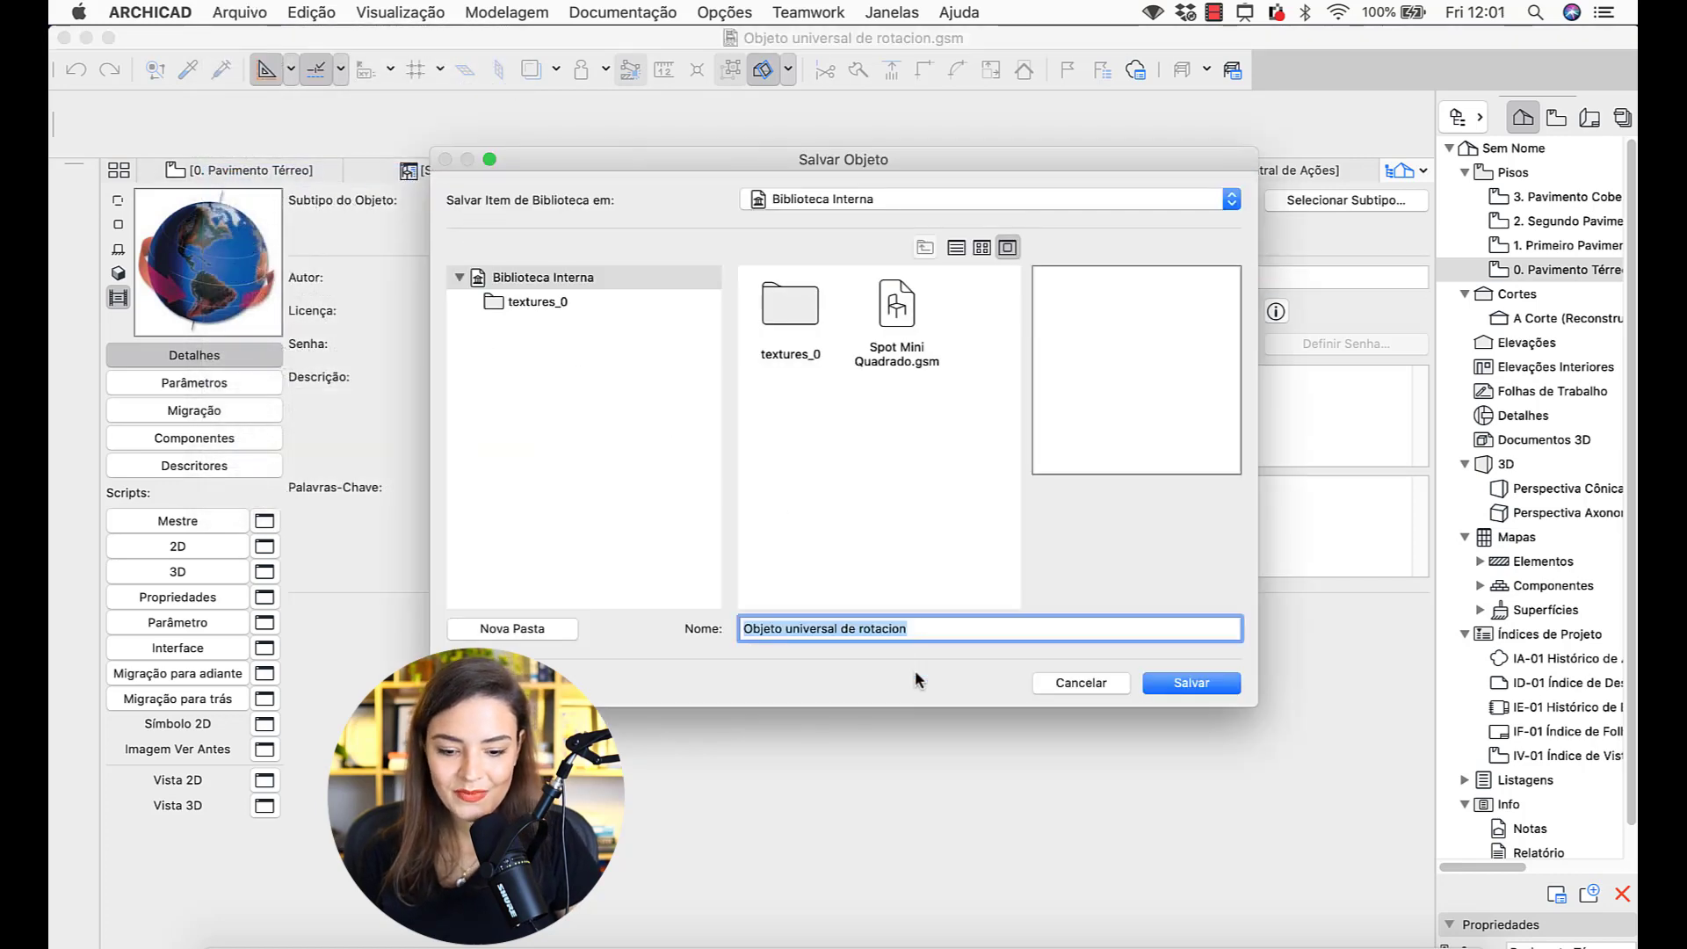
{"action": "left_click", "coordinate": [1055, 629]}
{"action": "type", "text": "- L"}
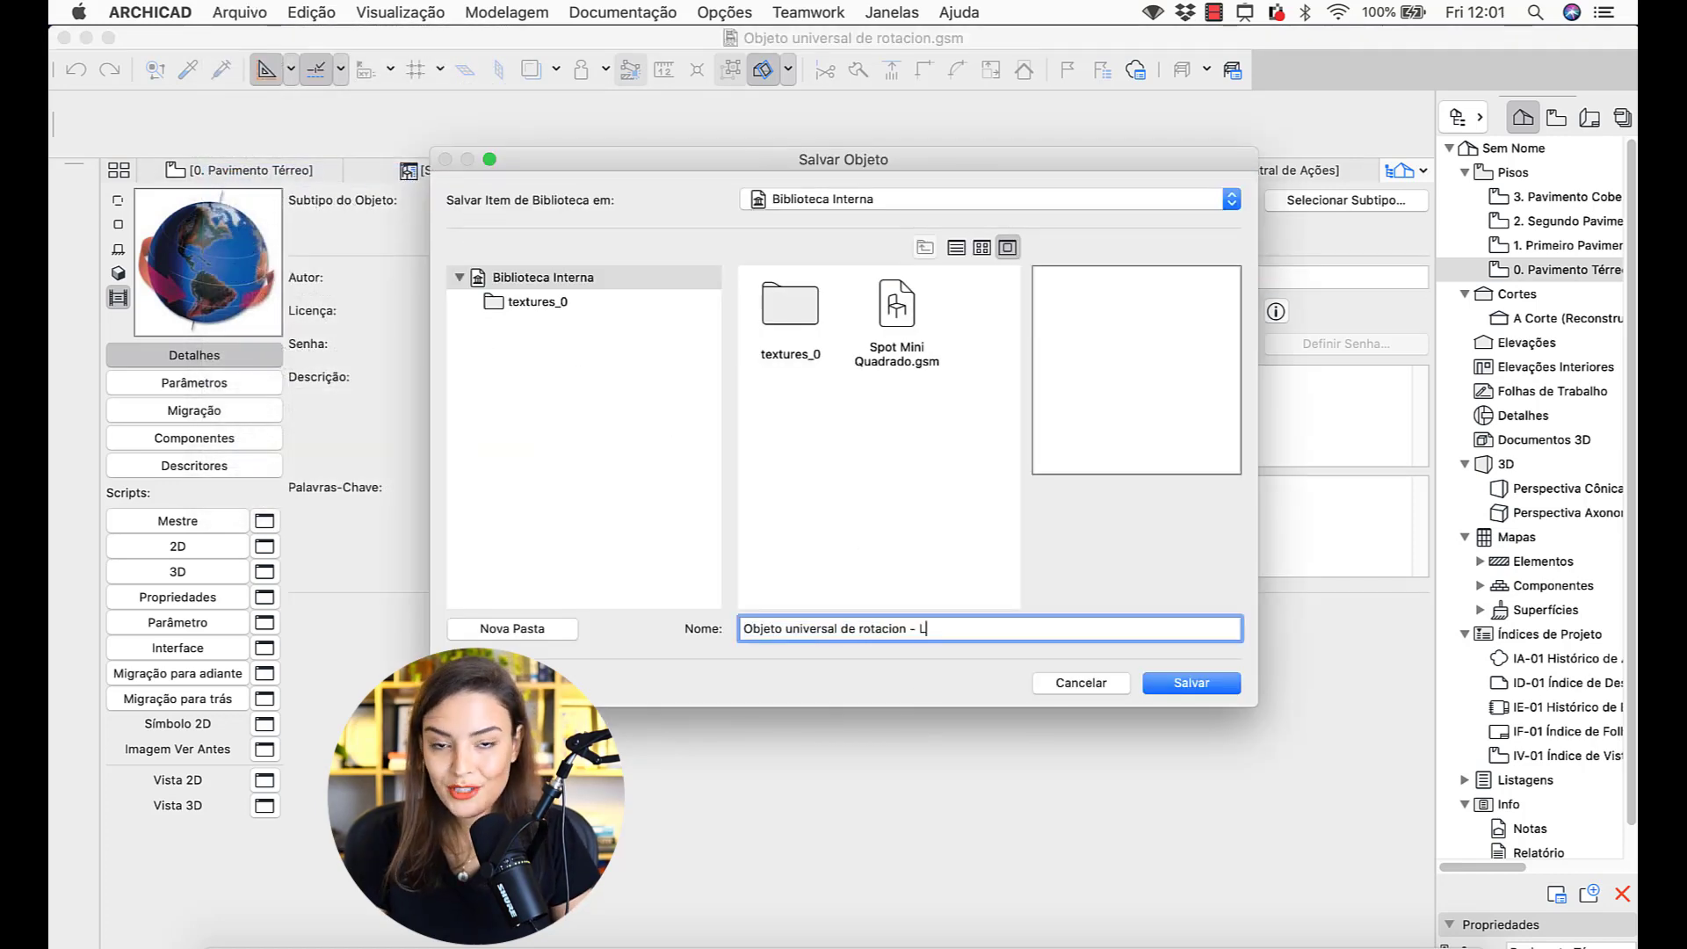
{"action": "type", "text": "uminá"}
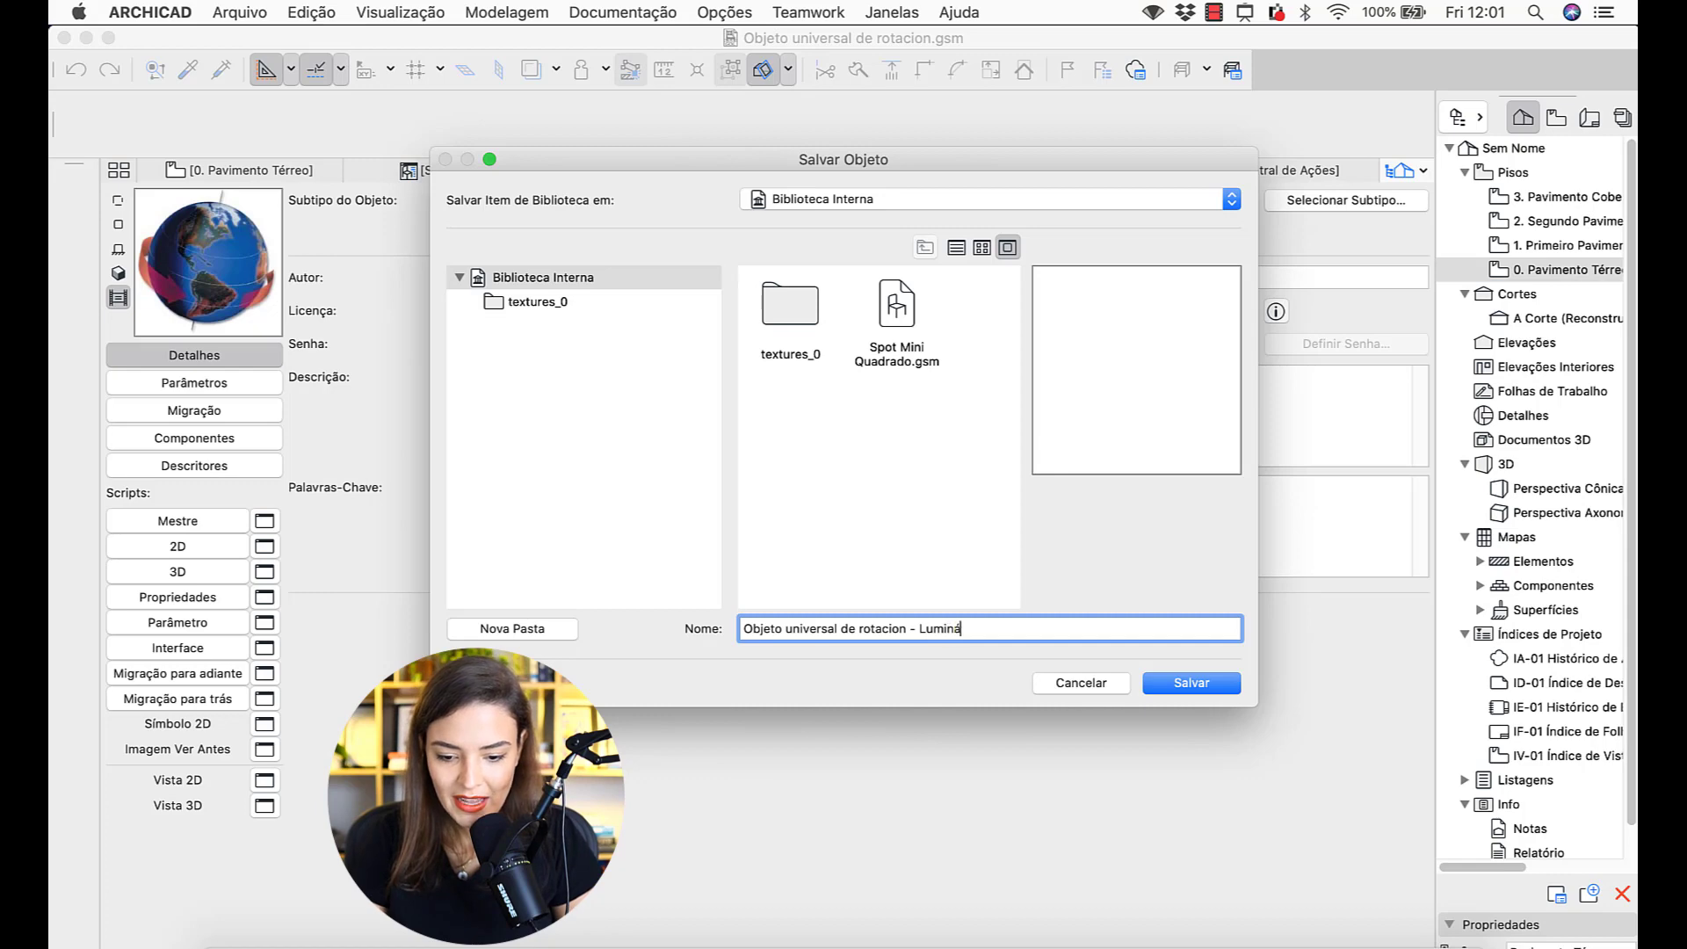
{"action": "type", "text": "ria"}
{"action": "left_click", "coordinate": [808, 200]}
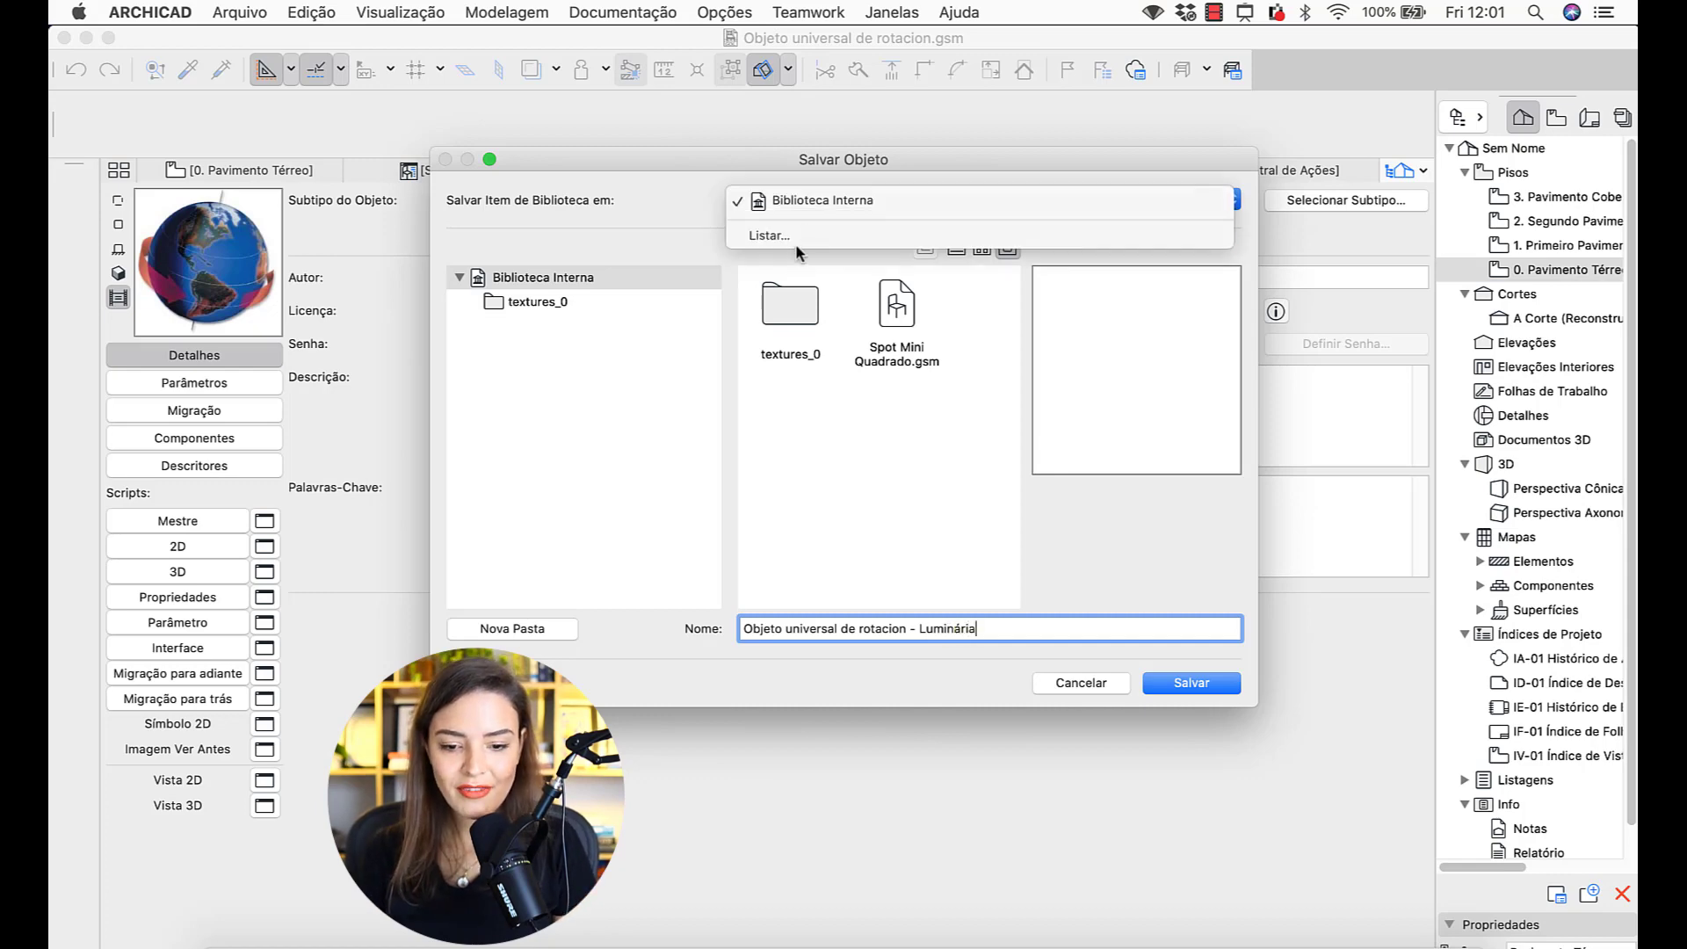
{"action": "left_click", "coordinate": [773, 236]}
{"action": "left_click", "coordinate": [1384, 754]}
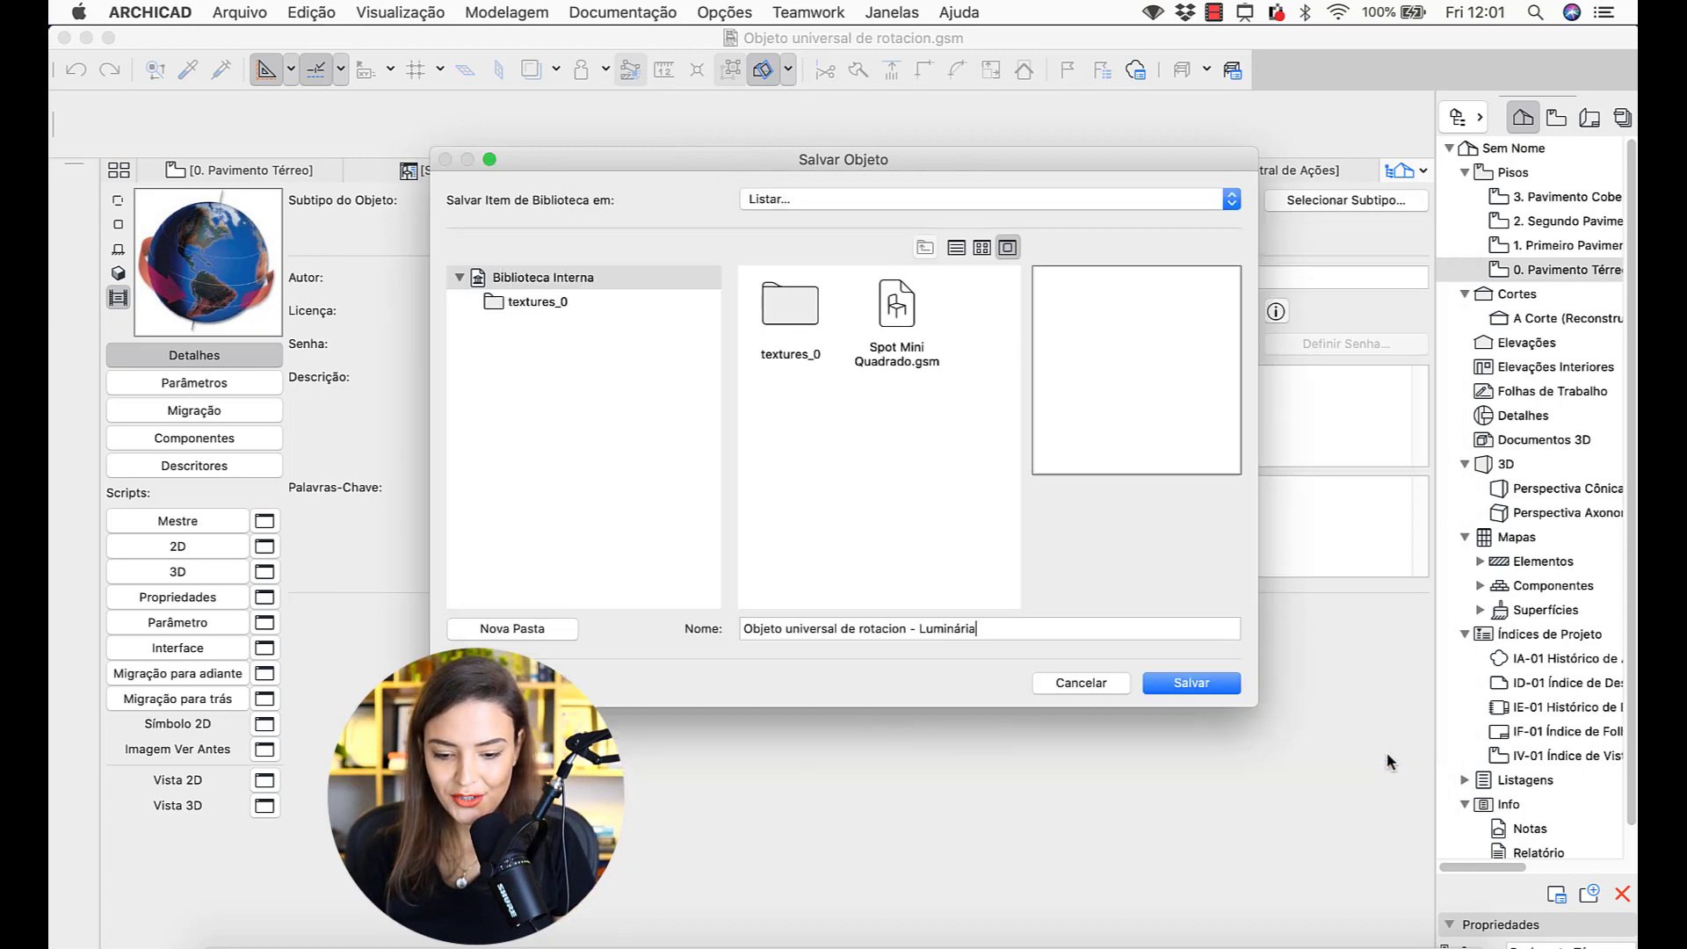
{"action": "left_click", "coordinate": [863, 444]}
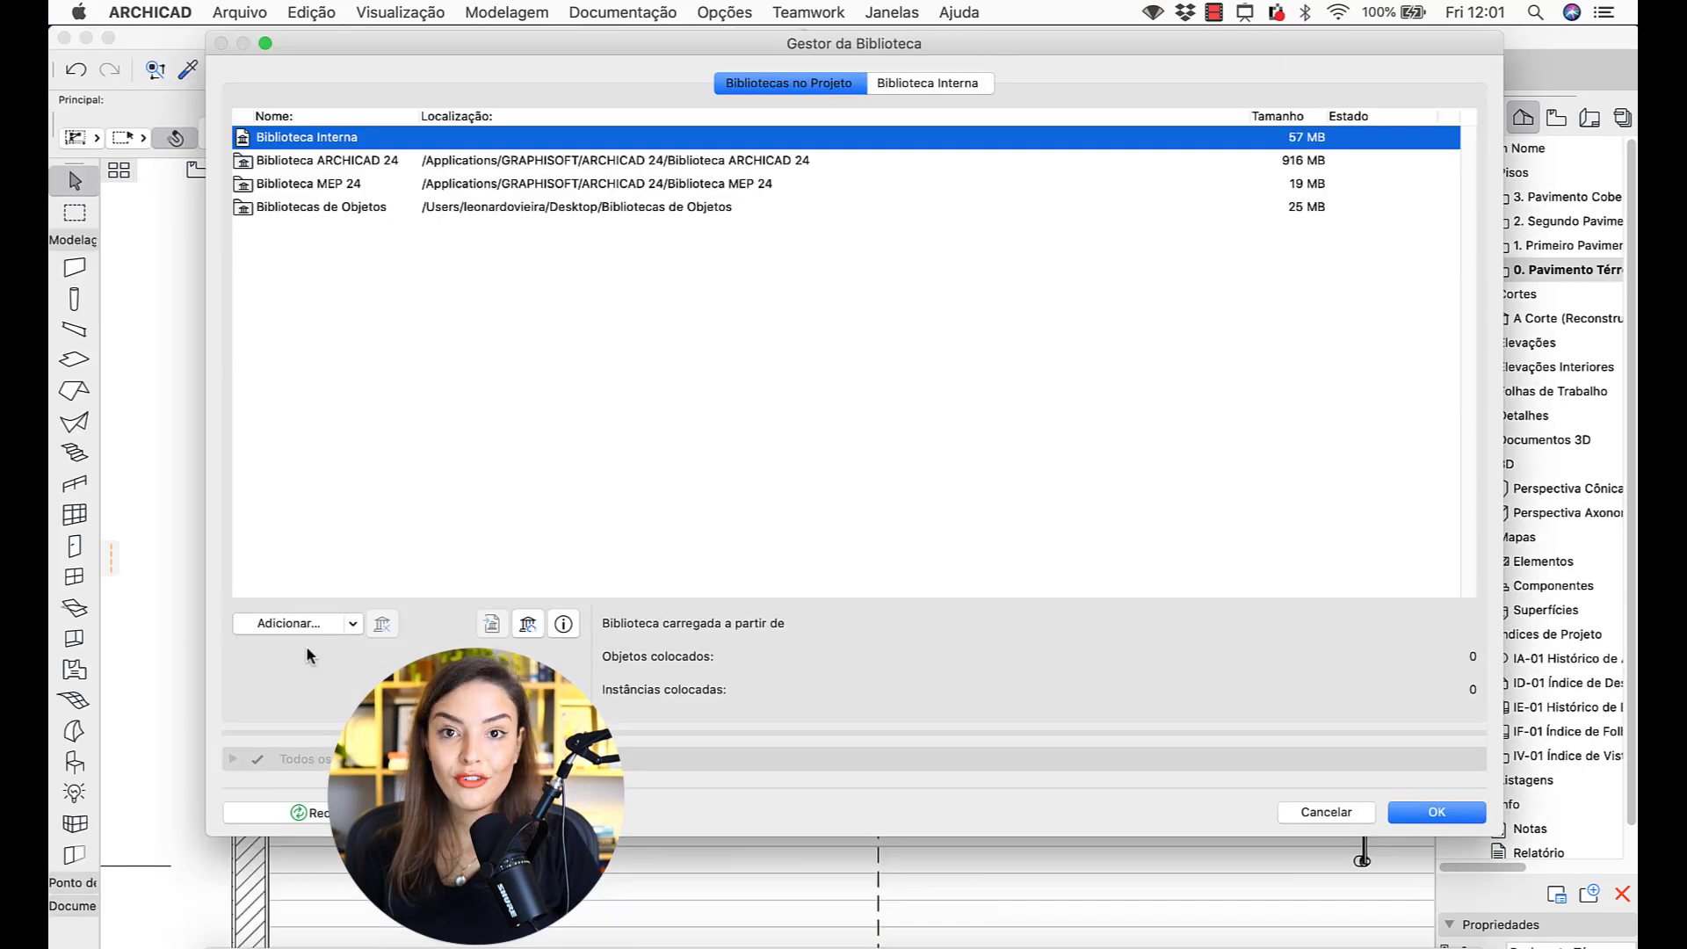
- Reload the project libraries and choose Objeto universal de rotacion - Luminária from Bibliotecas de Objetos as the default lamp
{"action": "left_click", "coordinate": [306, 810]}
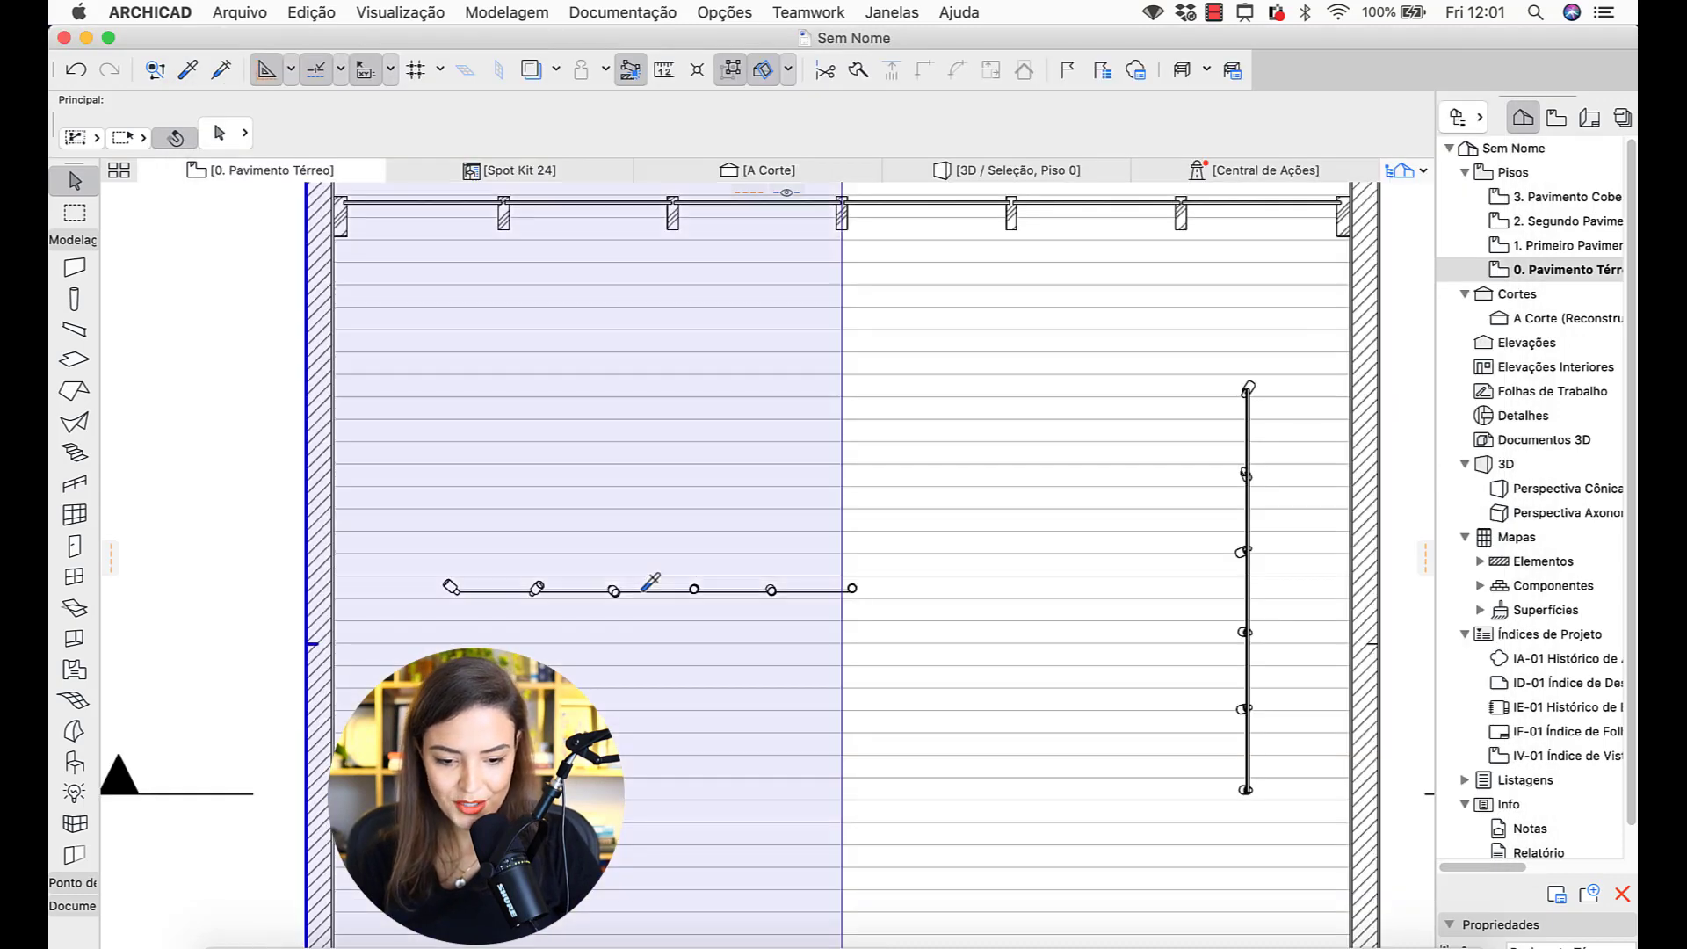
{"action": "left_click", "coordinate": [645, 589]}
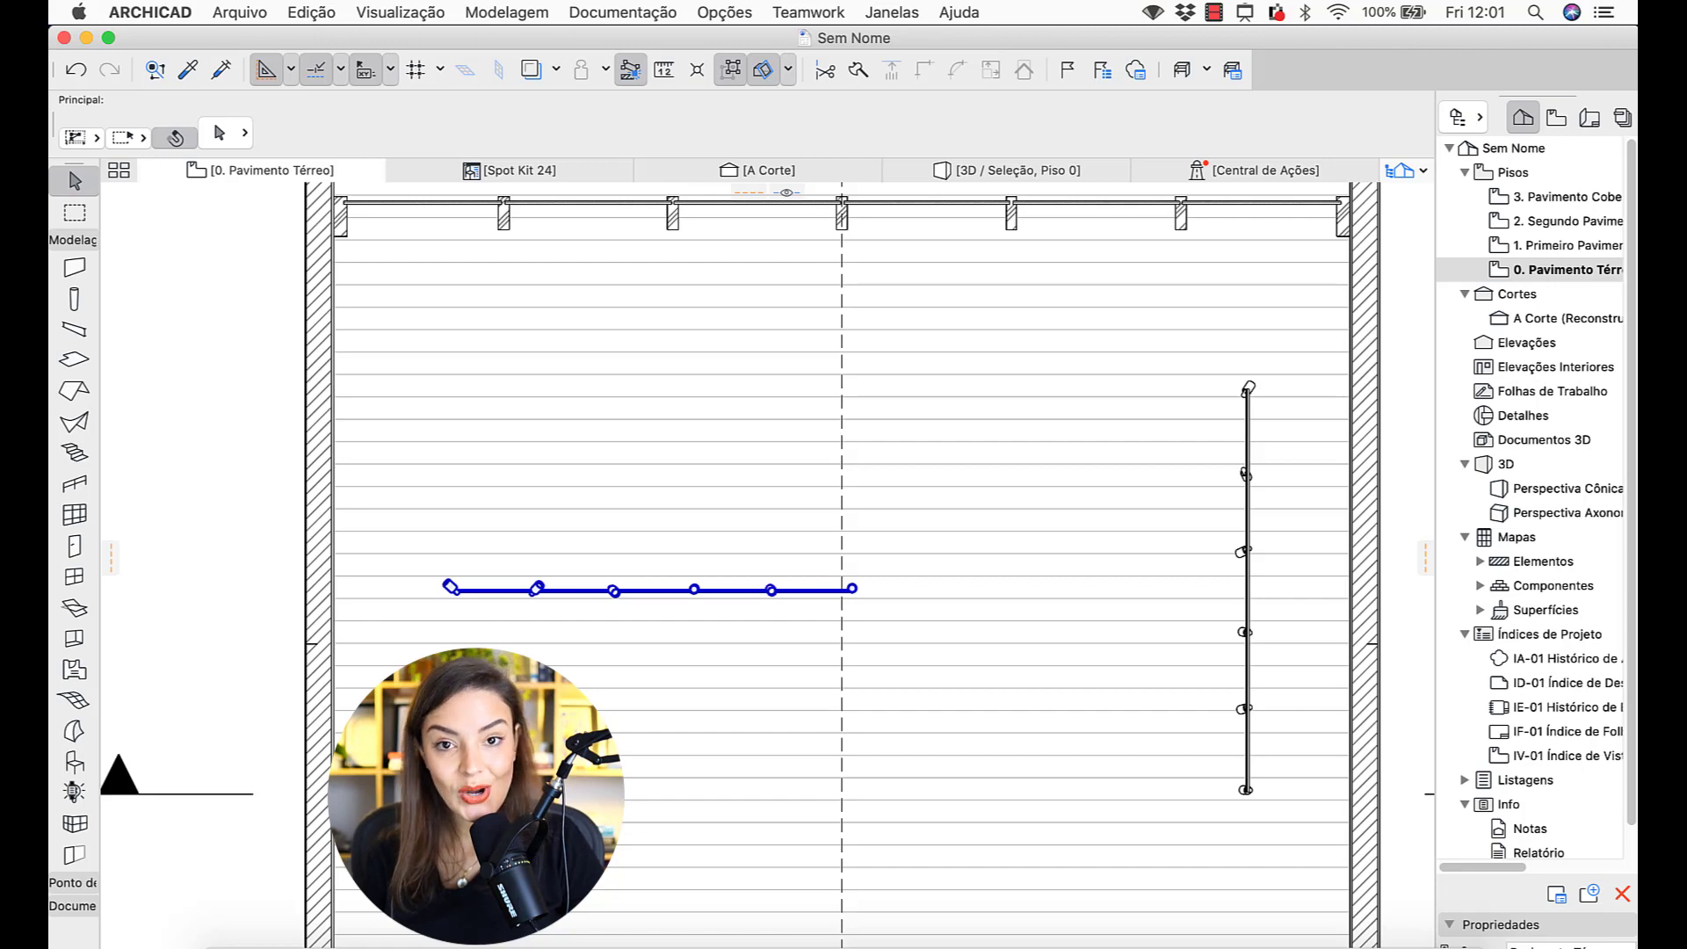
{"action": "left_click", "coordinate": [73, 791]}
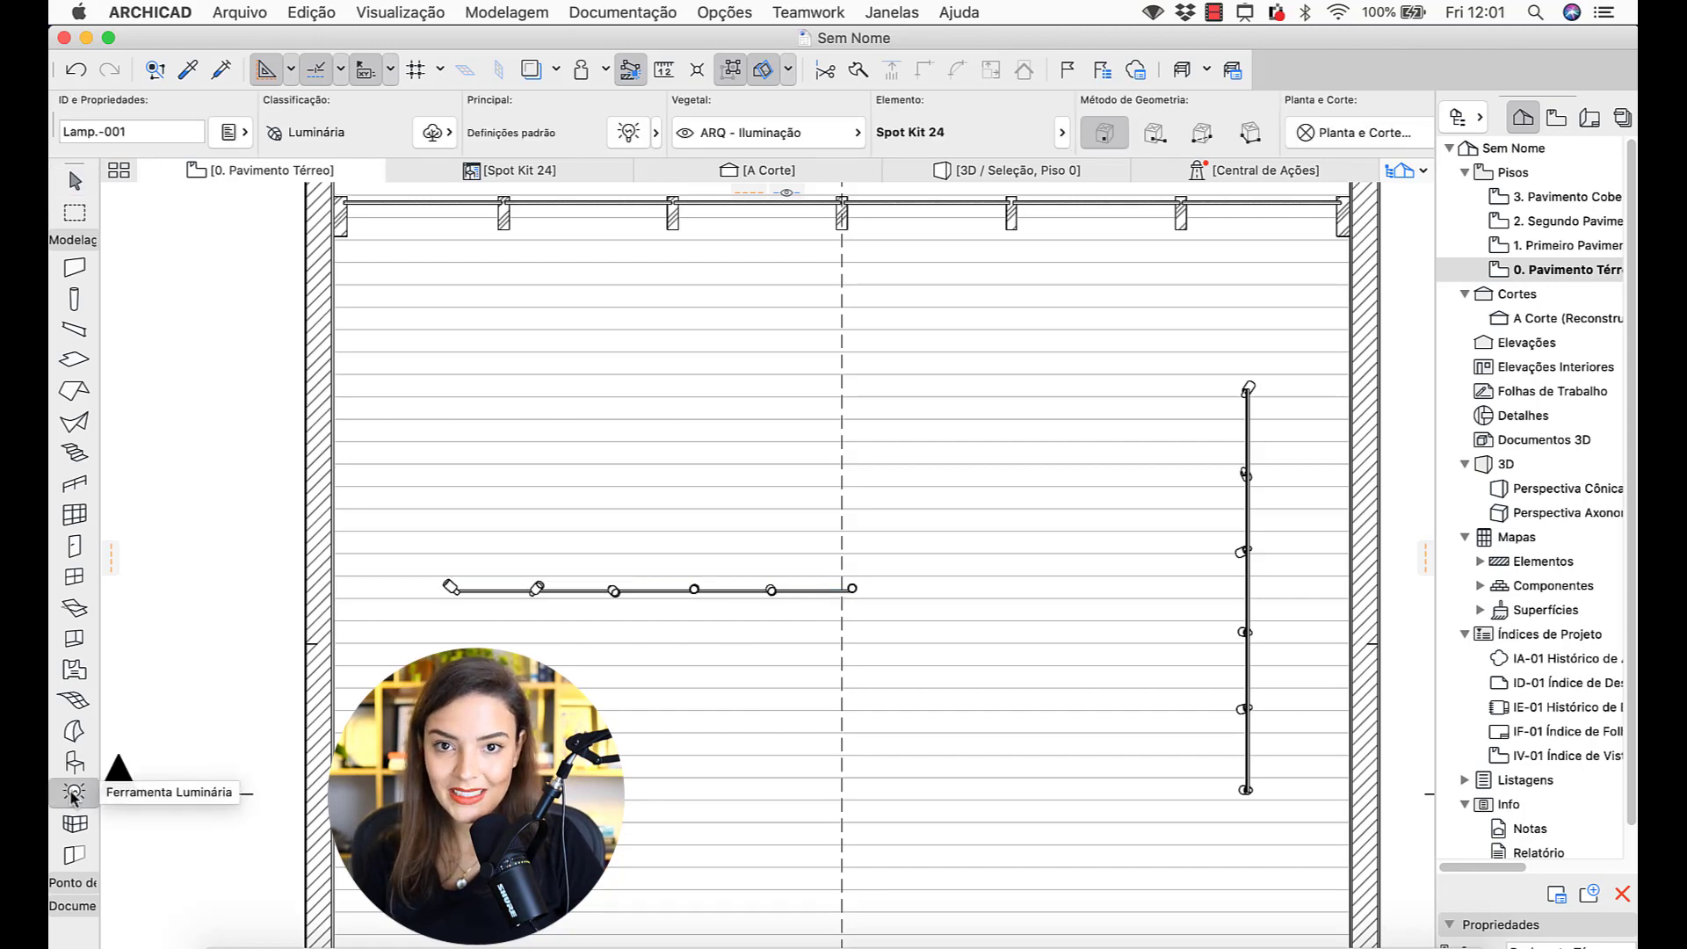
{"action": "double_click", "coordinate": [73, 792]}
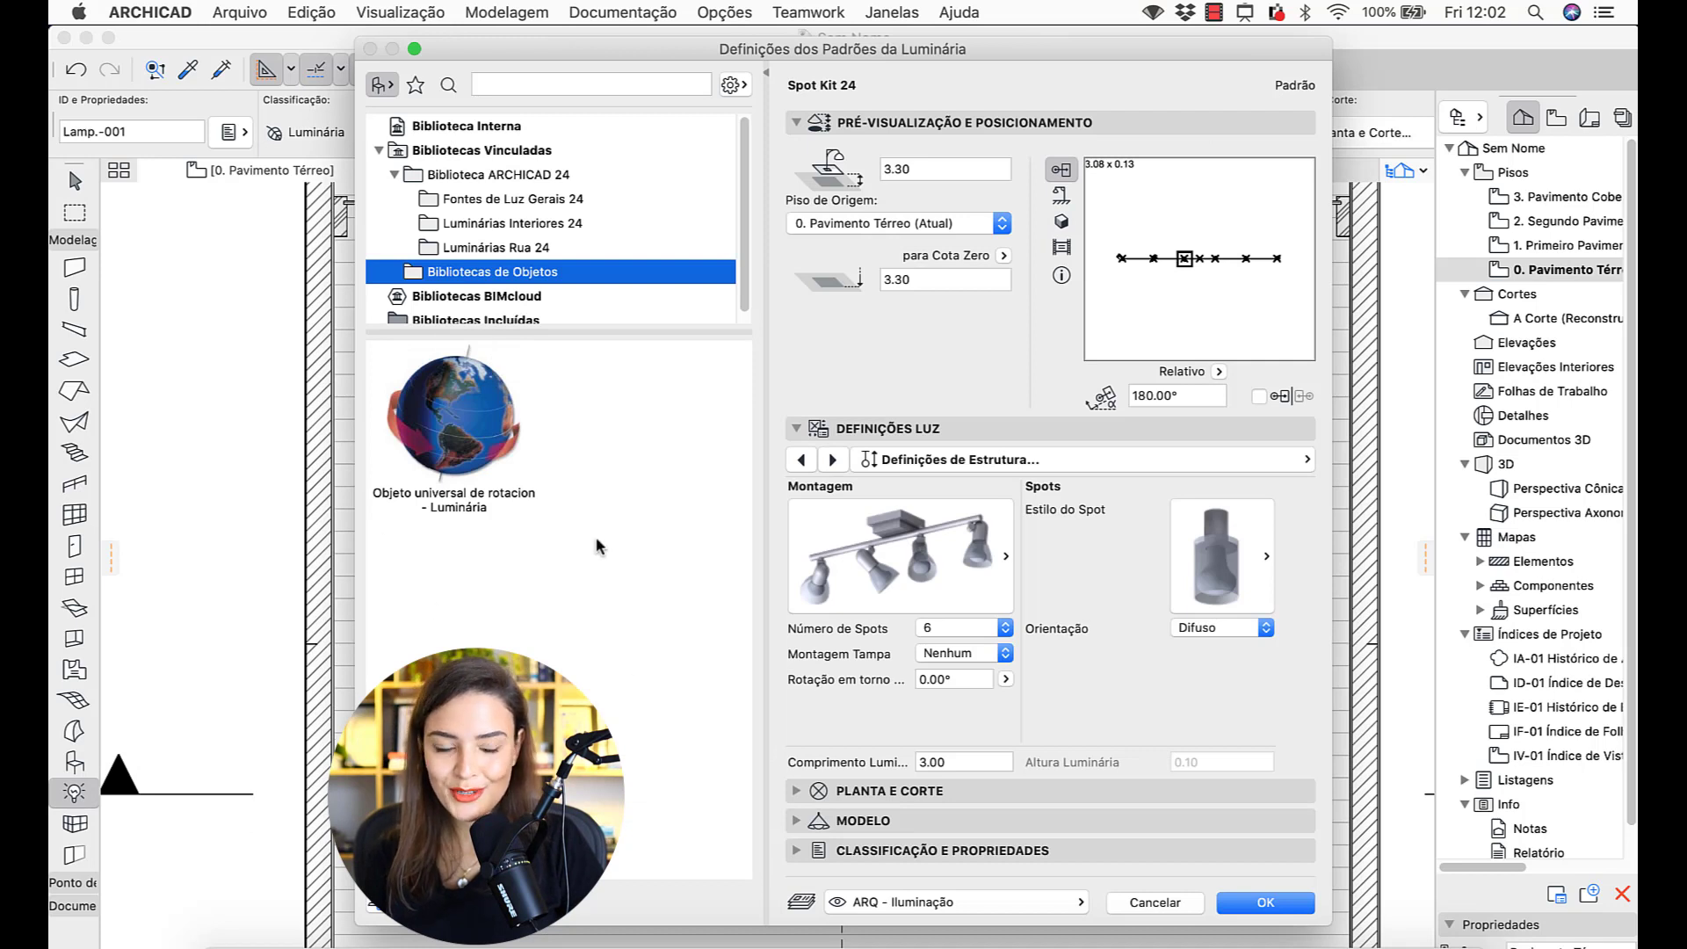
{"action": "mouse_move", "coordinate": [516, 439]}
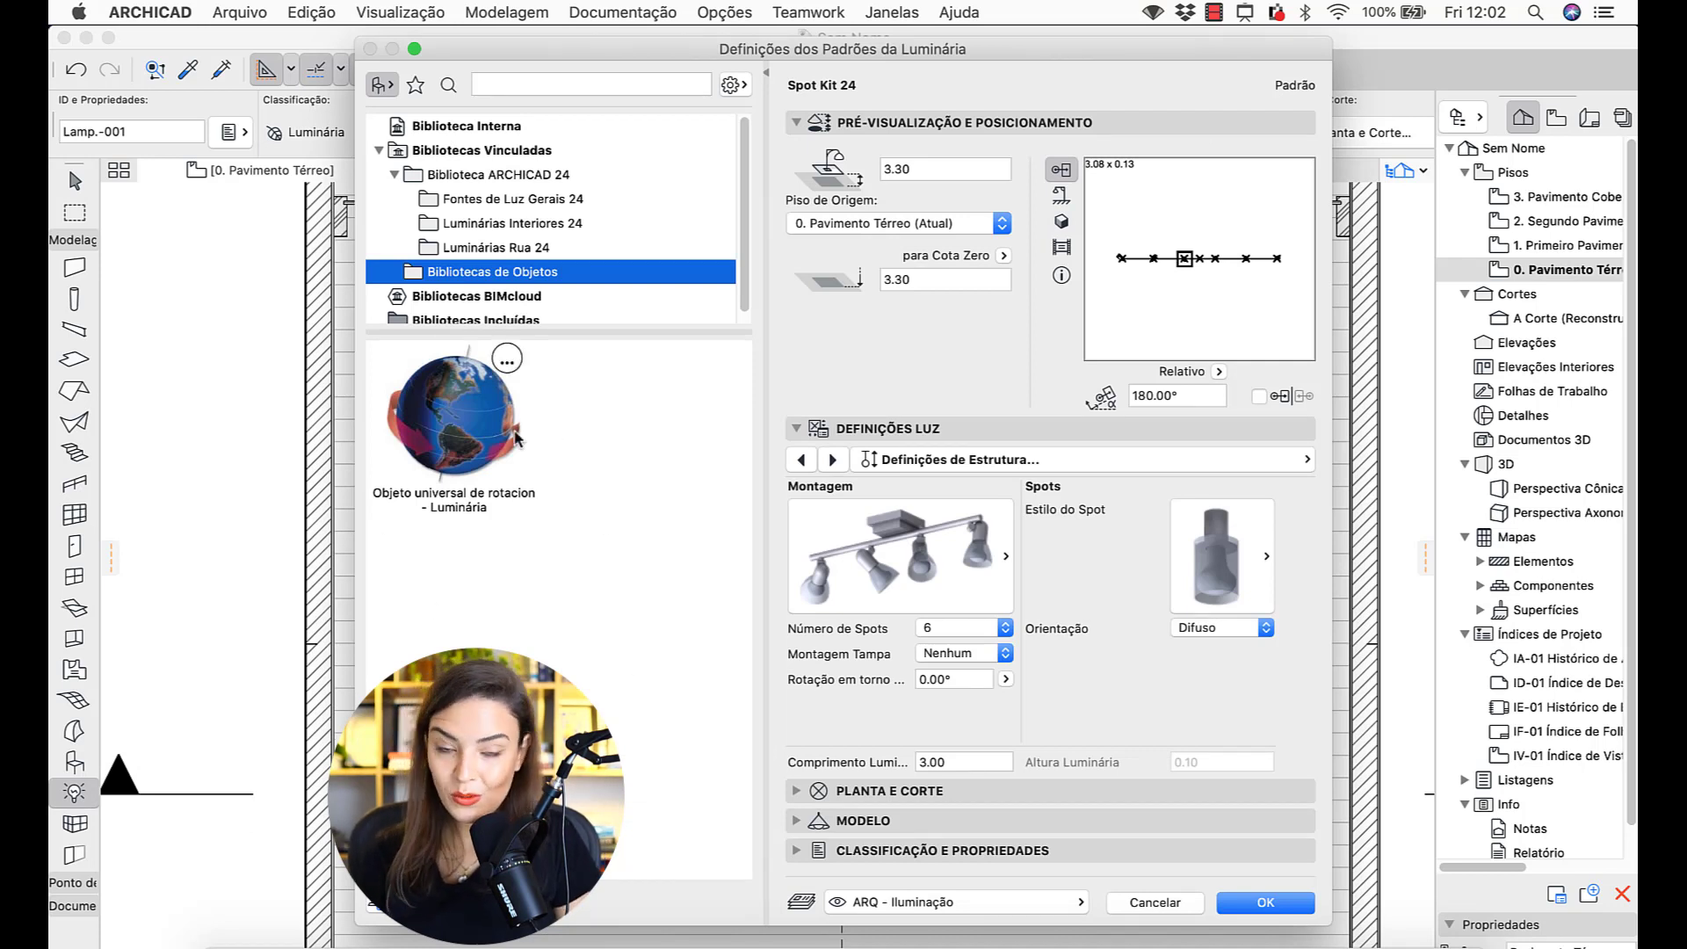
{"action": "left_click", "coordinate": [453, 415]}
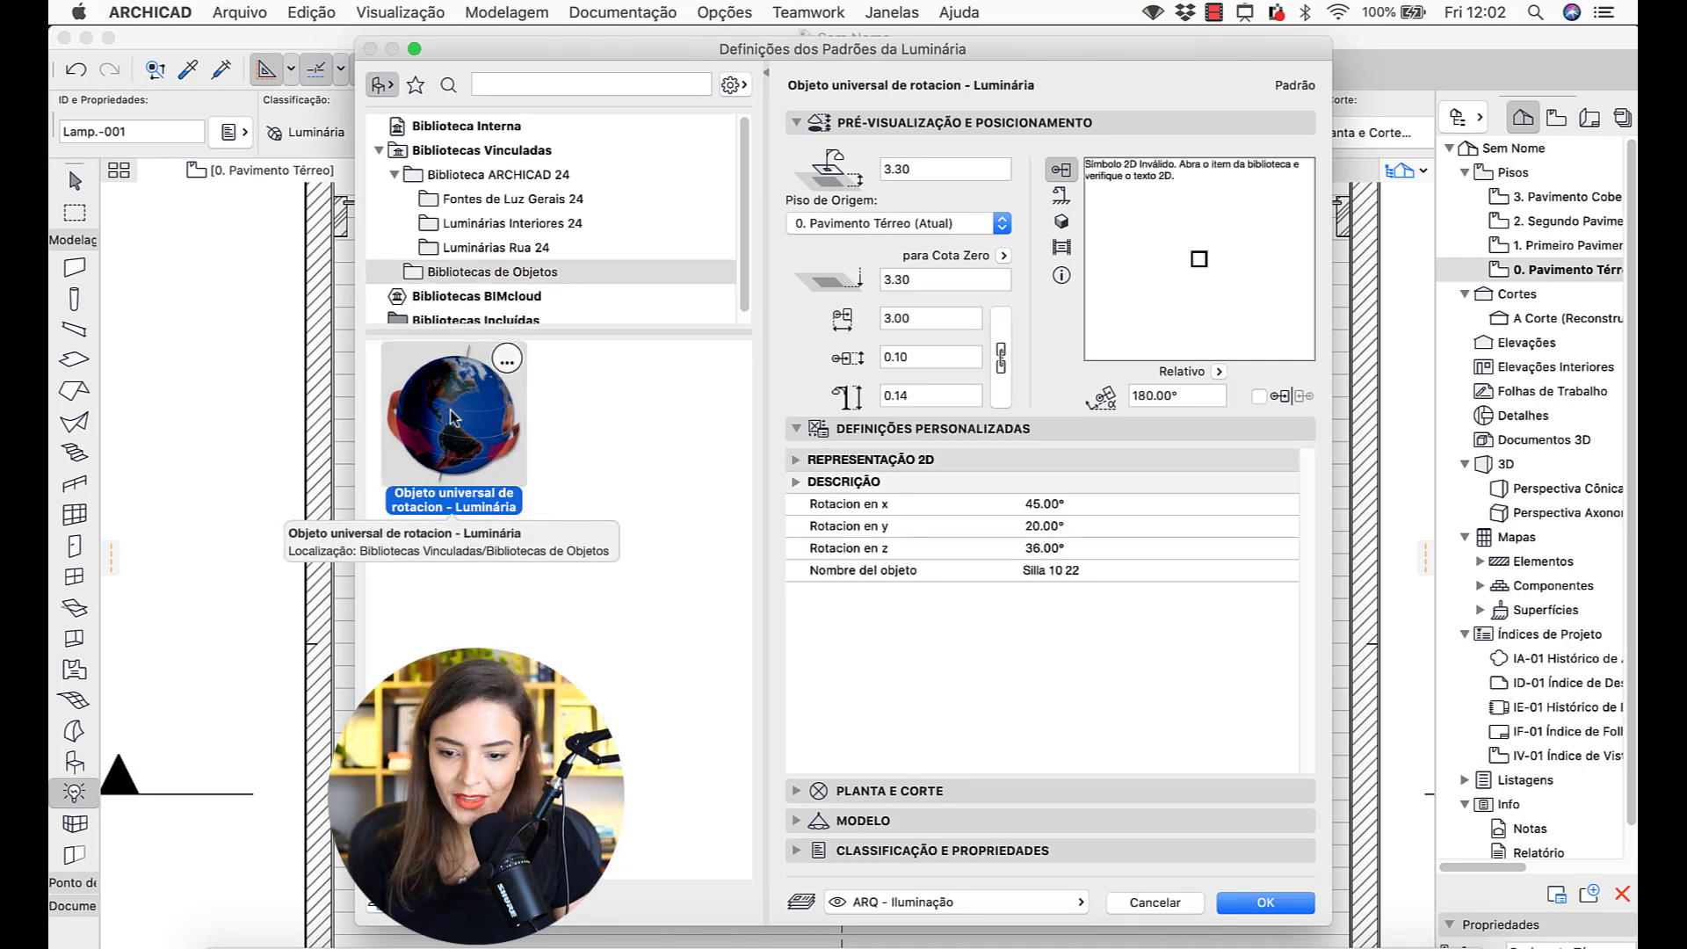
- Set the rotation object's Nombre del objeto parameter to Spot Kit 24 in the default lamp settings
{"action": "left_click", "coordinate": [1050, 570]}
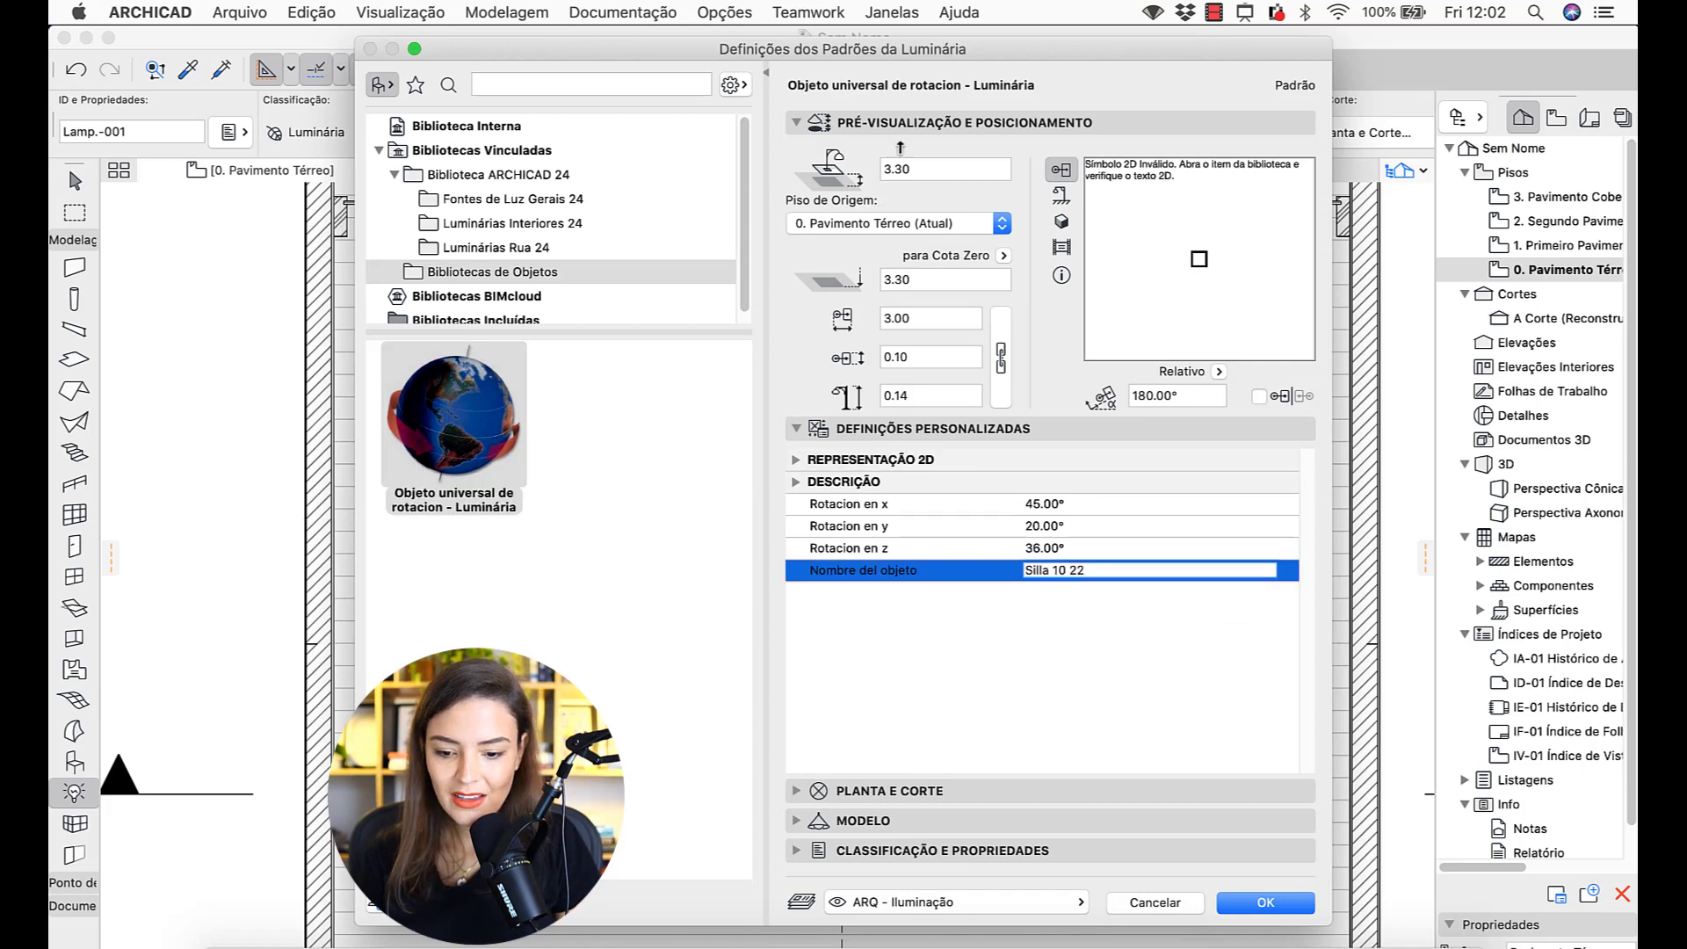
{"action": "left_click_drag", "start_coordinate": [868, 56], "coordinate": [824, 45]}
{"action": "triple_click", "coordinate": [1096, 572]}
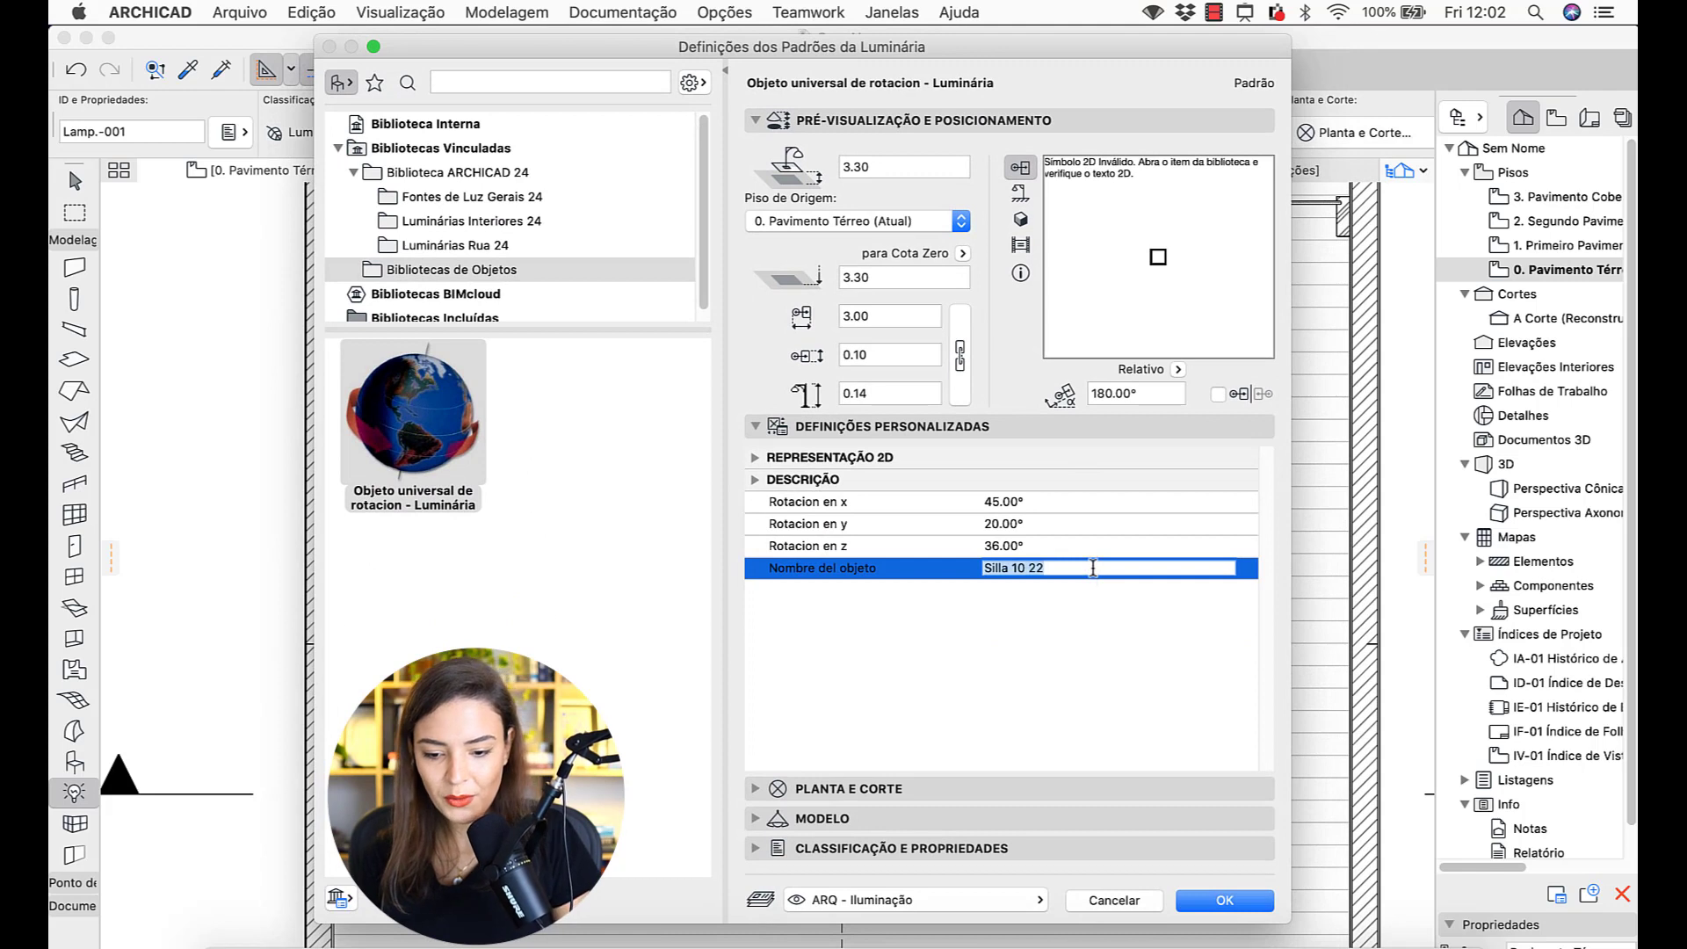
{"action": "type", "text": "Spot Kit 24"}
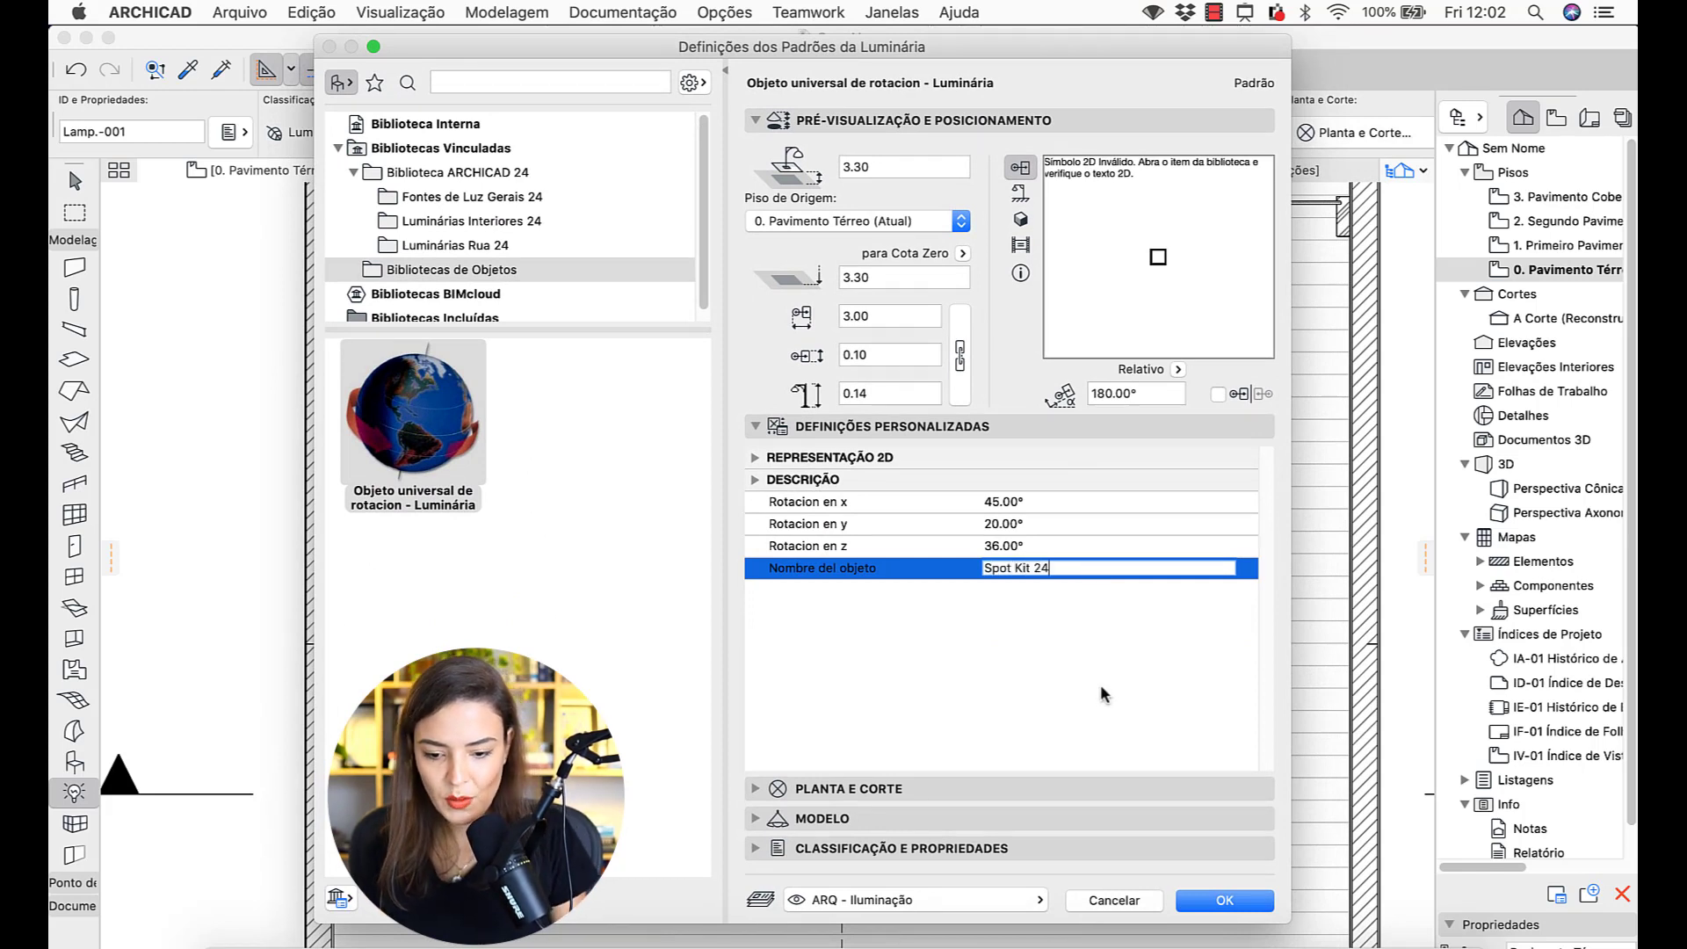
{"action": "key", "text": "Return"}
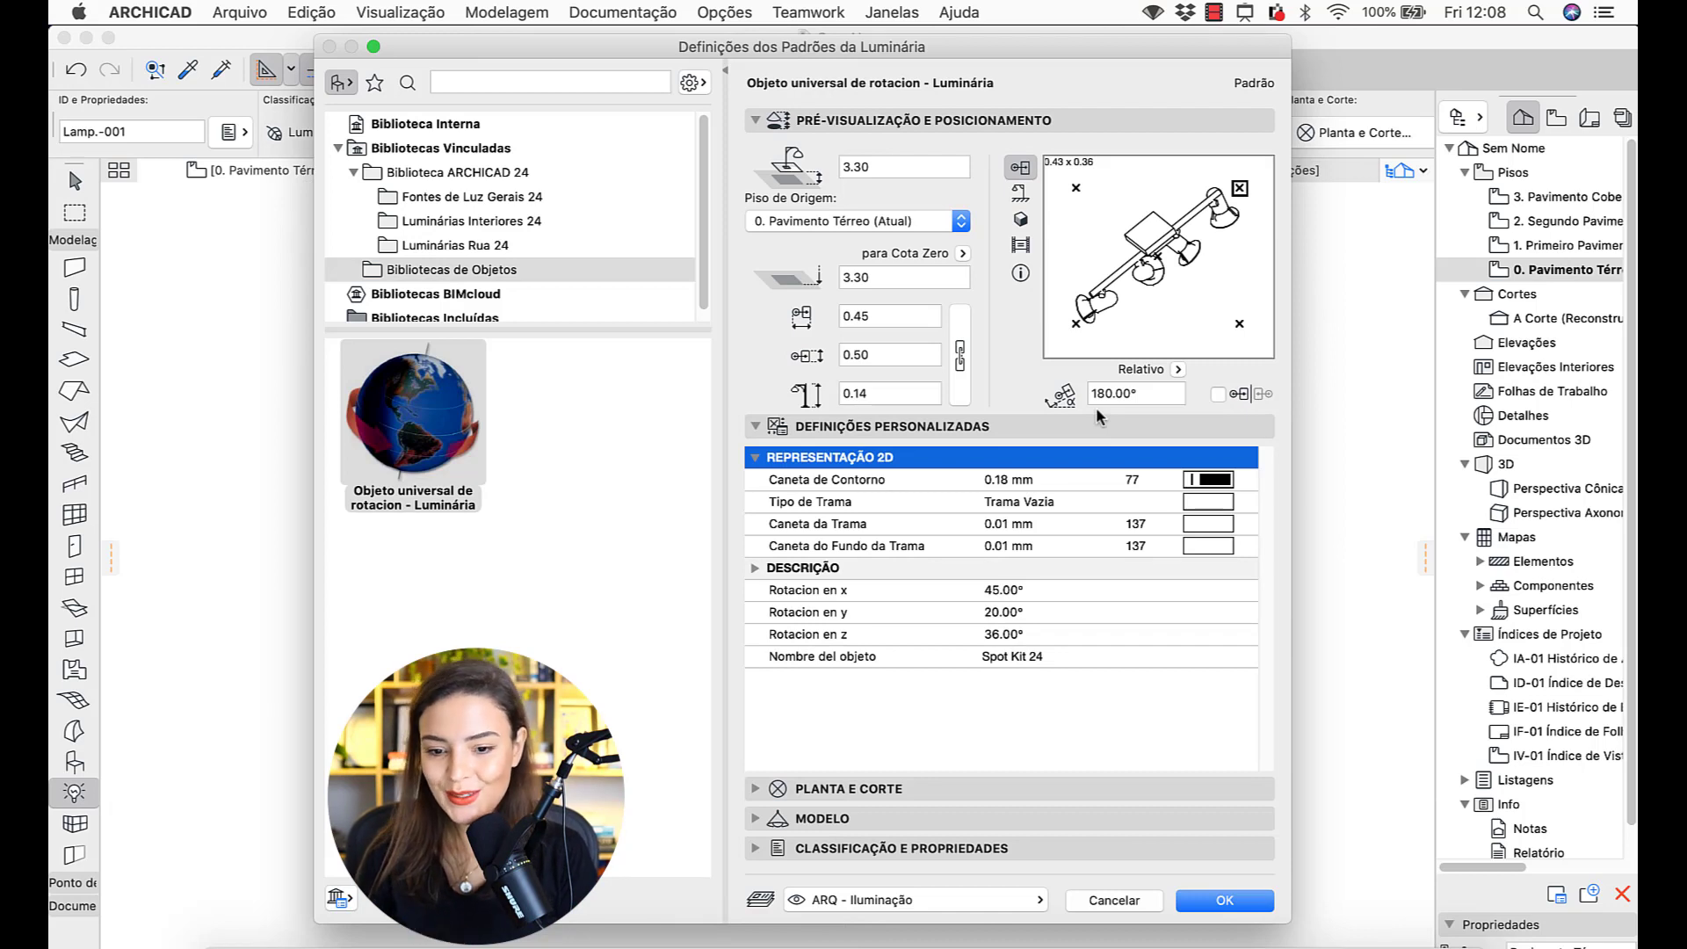
- Check the lamp's elevation and 3D previews and accept the default lamp settings
{"action": "left_click", "coordinate": [1020, 192]}
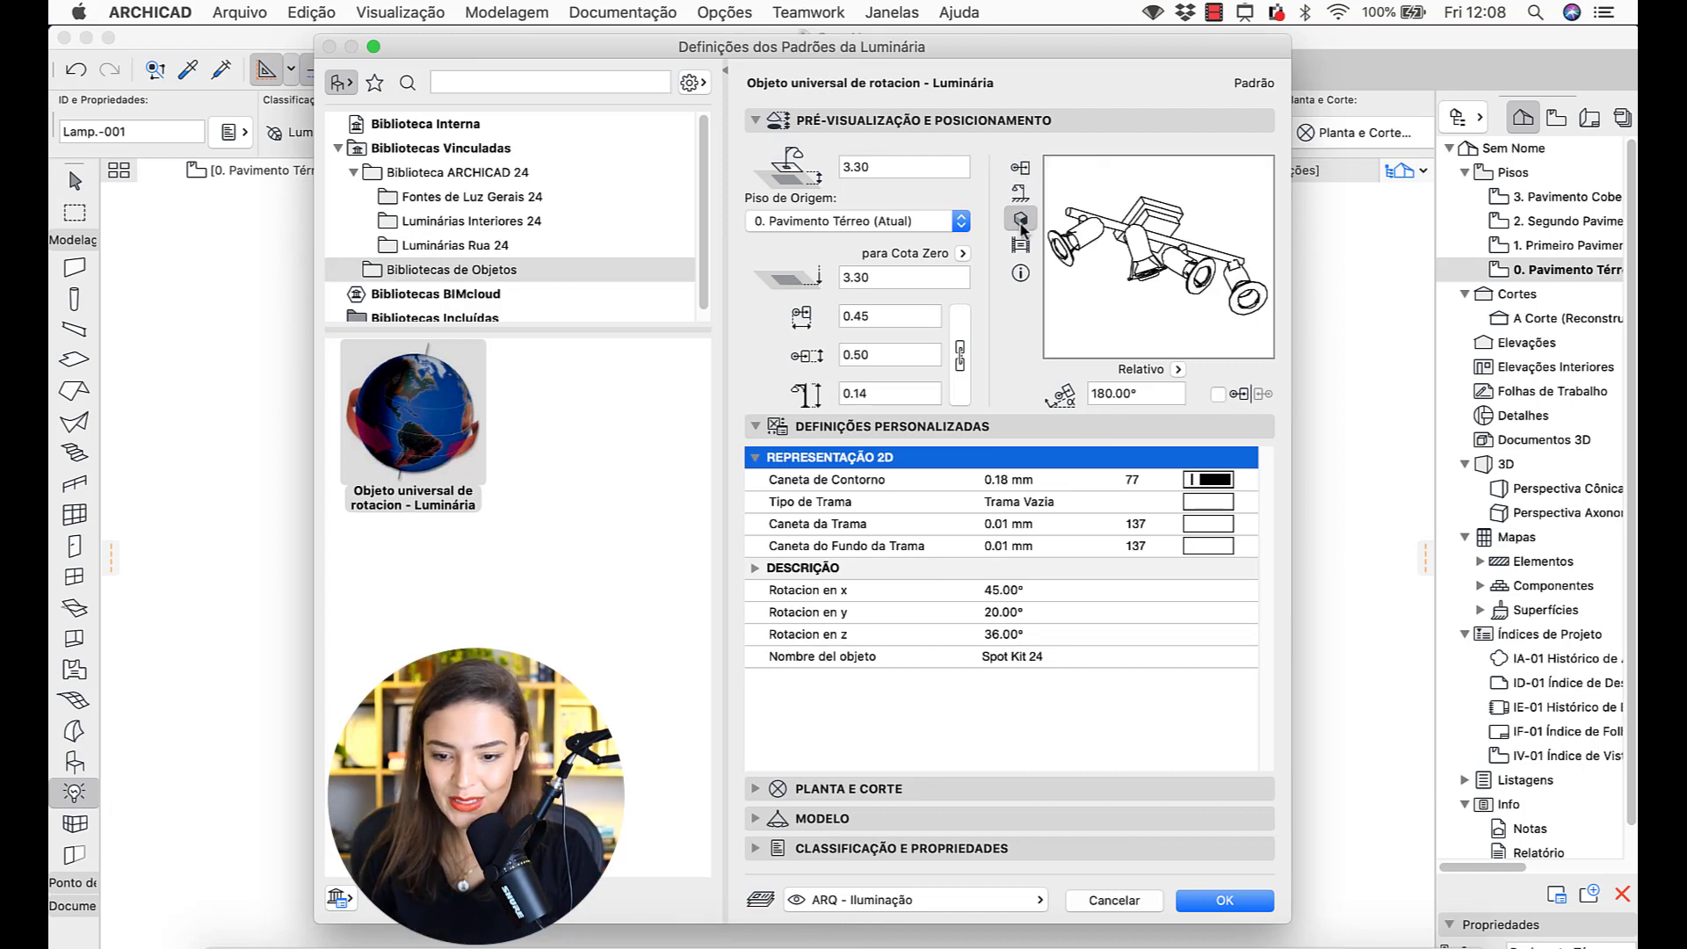
{"action": "left_click", "coordinate": [1020, 220]}
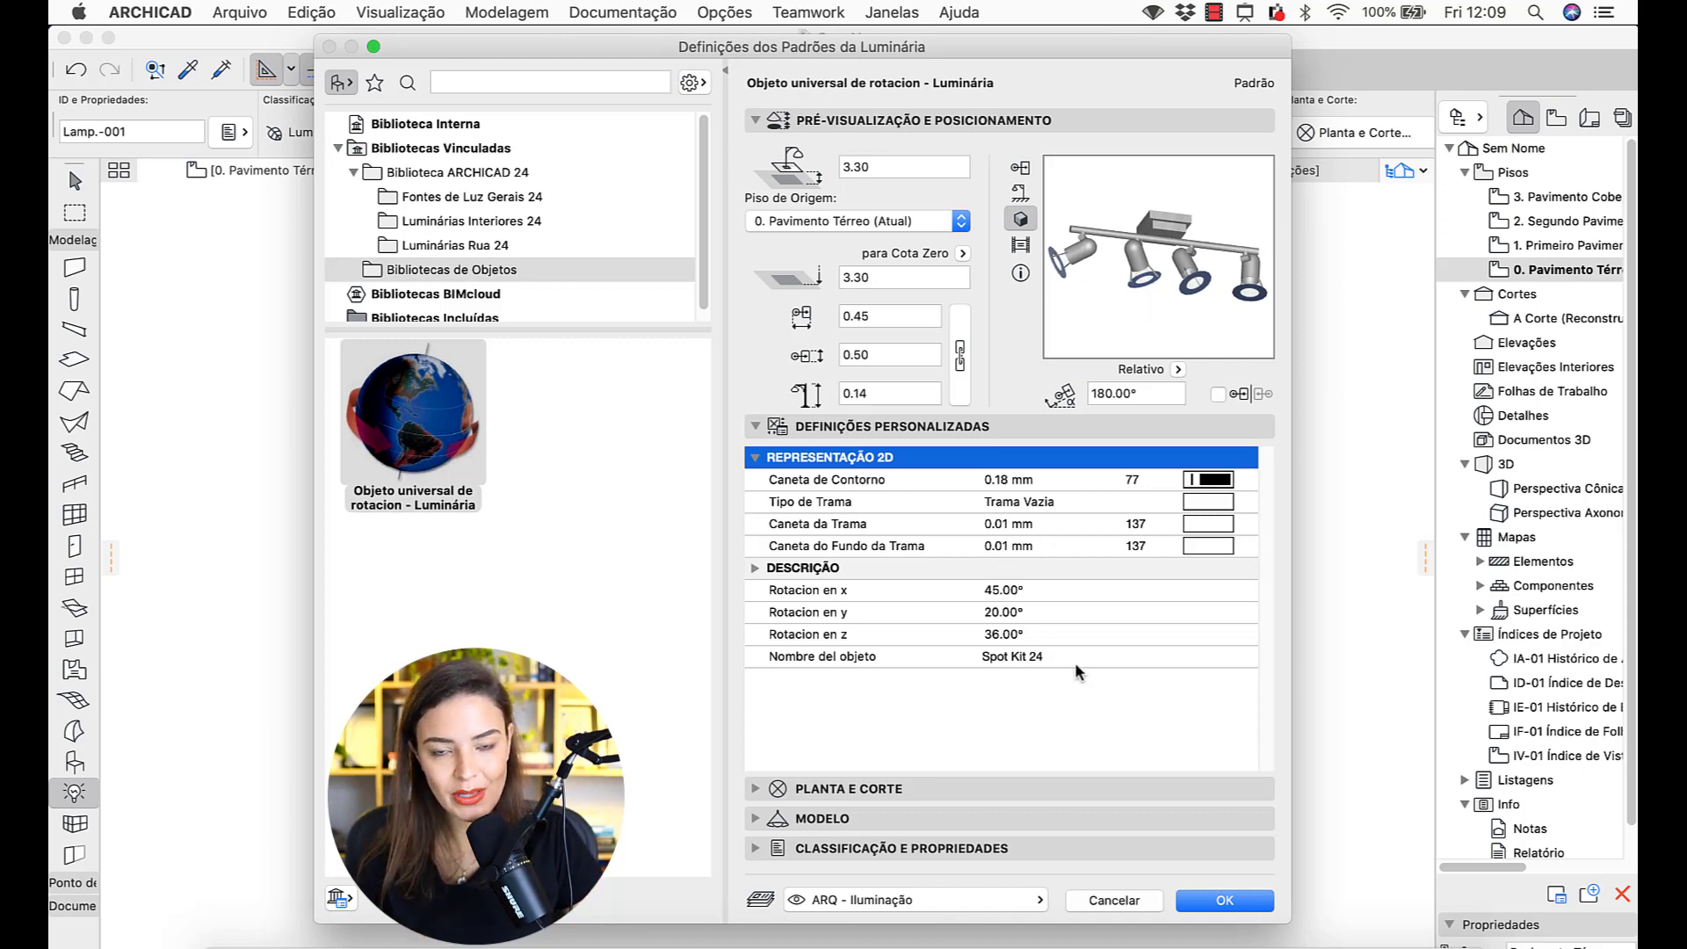
{"action": "left_click", "coordinate": [1224, 900]}
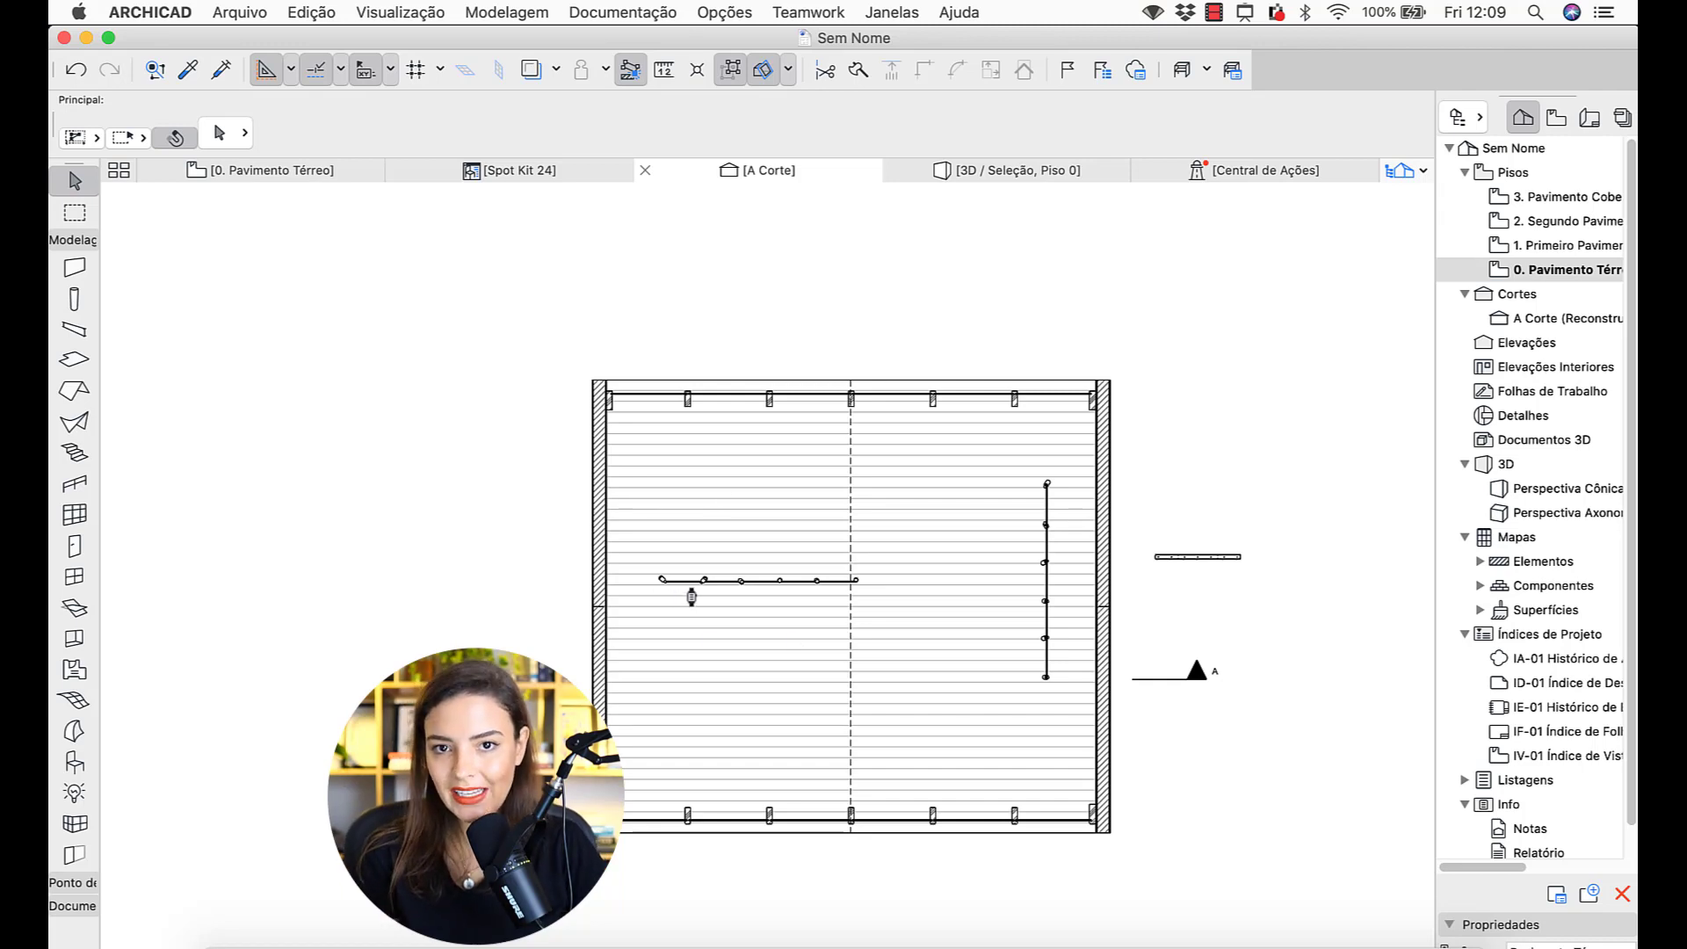
- Save the horizontal spot track in the ground floor plan as the object "Trilho com 6 spots" in Biblioteca Interna
{"action": "scroll", "coordinate": [764, 580], "scroll_direction": "up", "scroll_amount": 5}
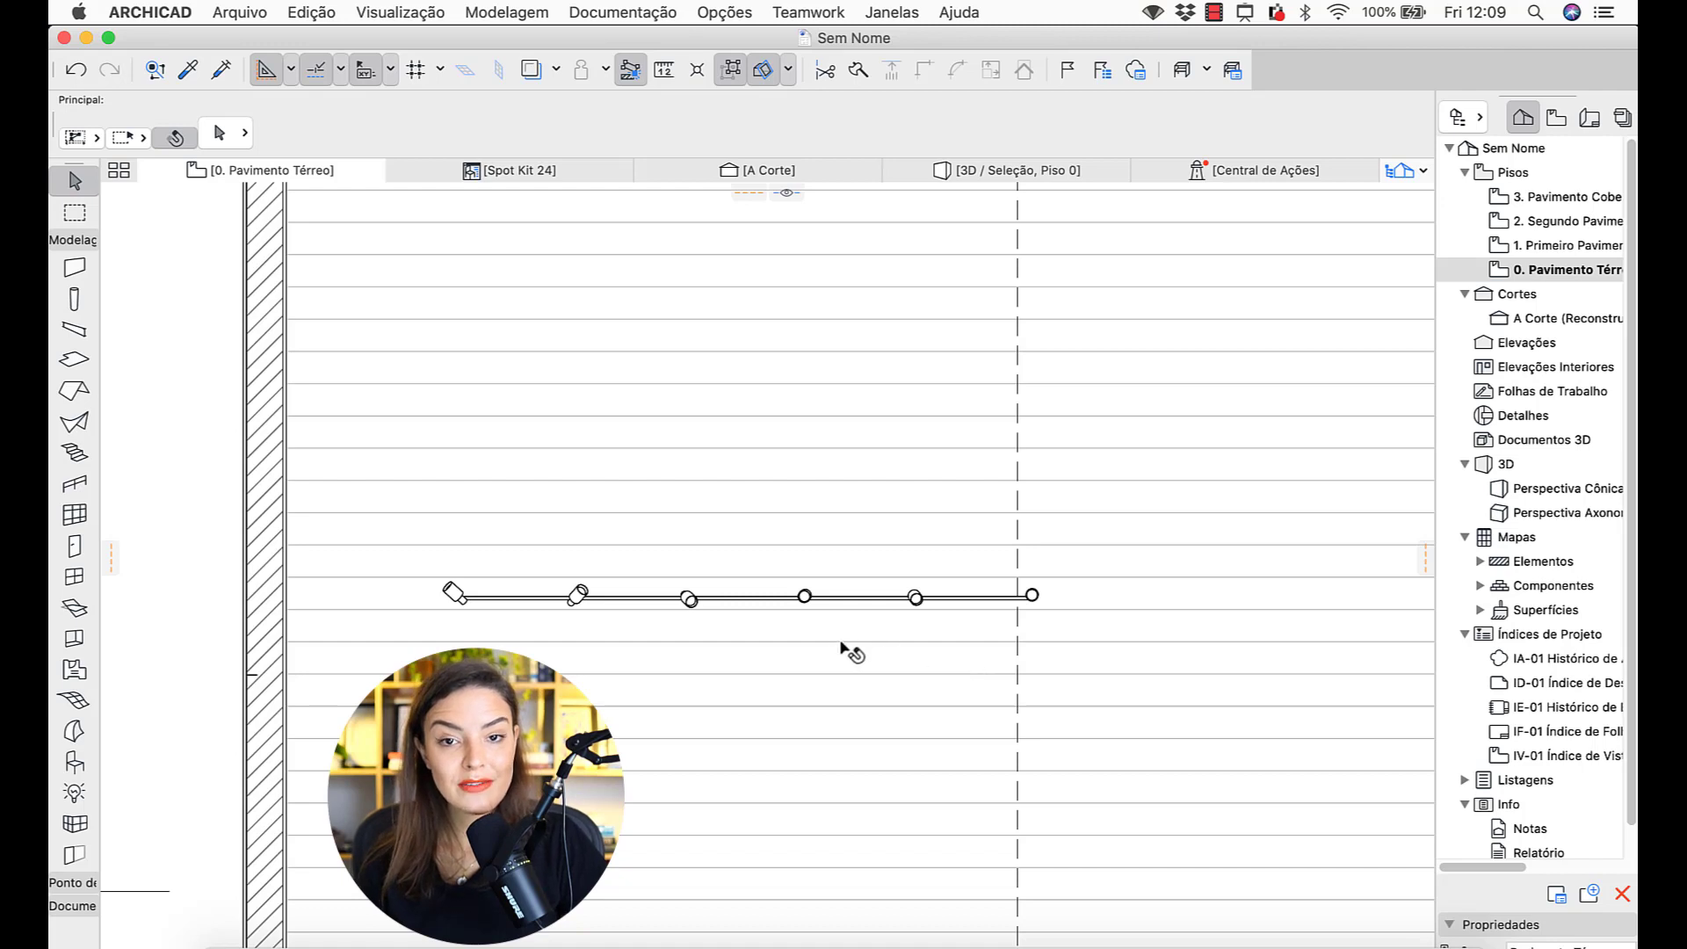
{"action": "left_click", "coordinate": [806, 602]}
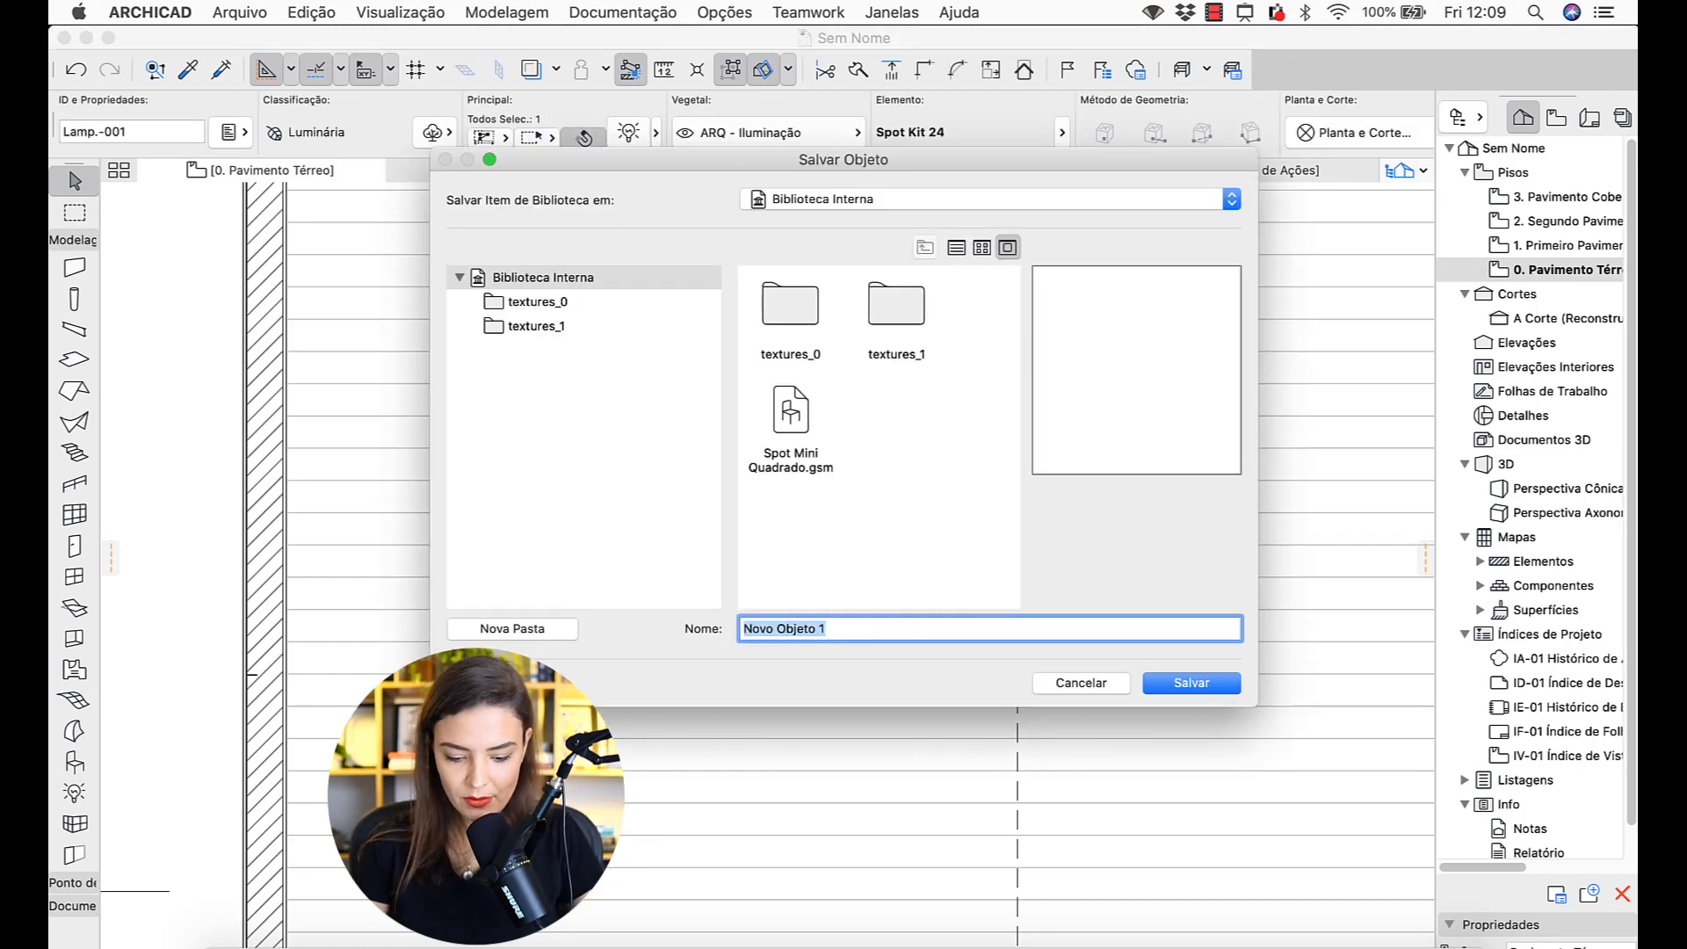
{"action": "type", "text": "Trilho com 6 spots"}
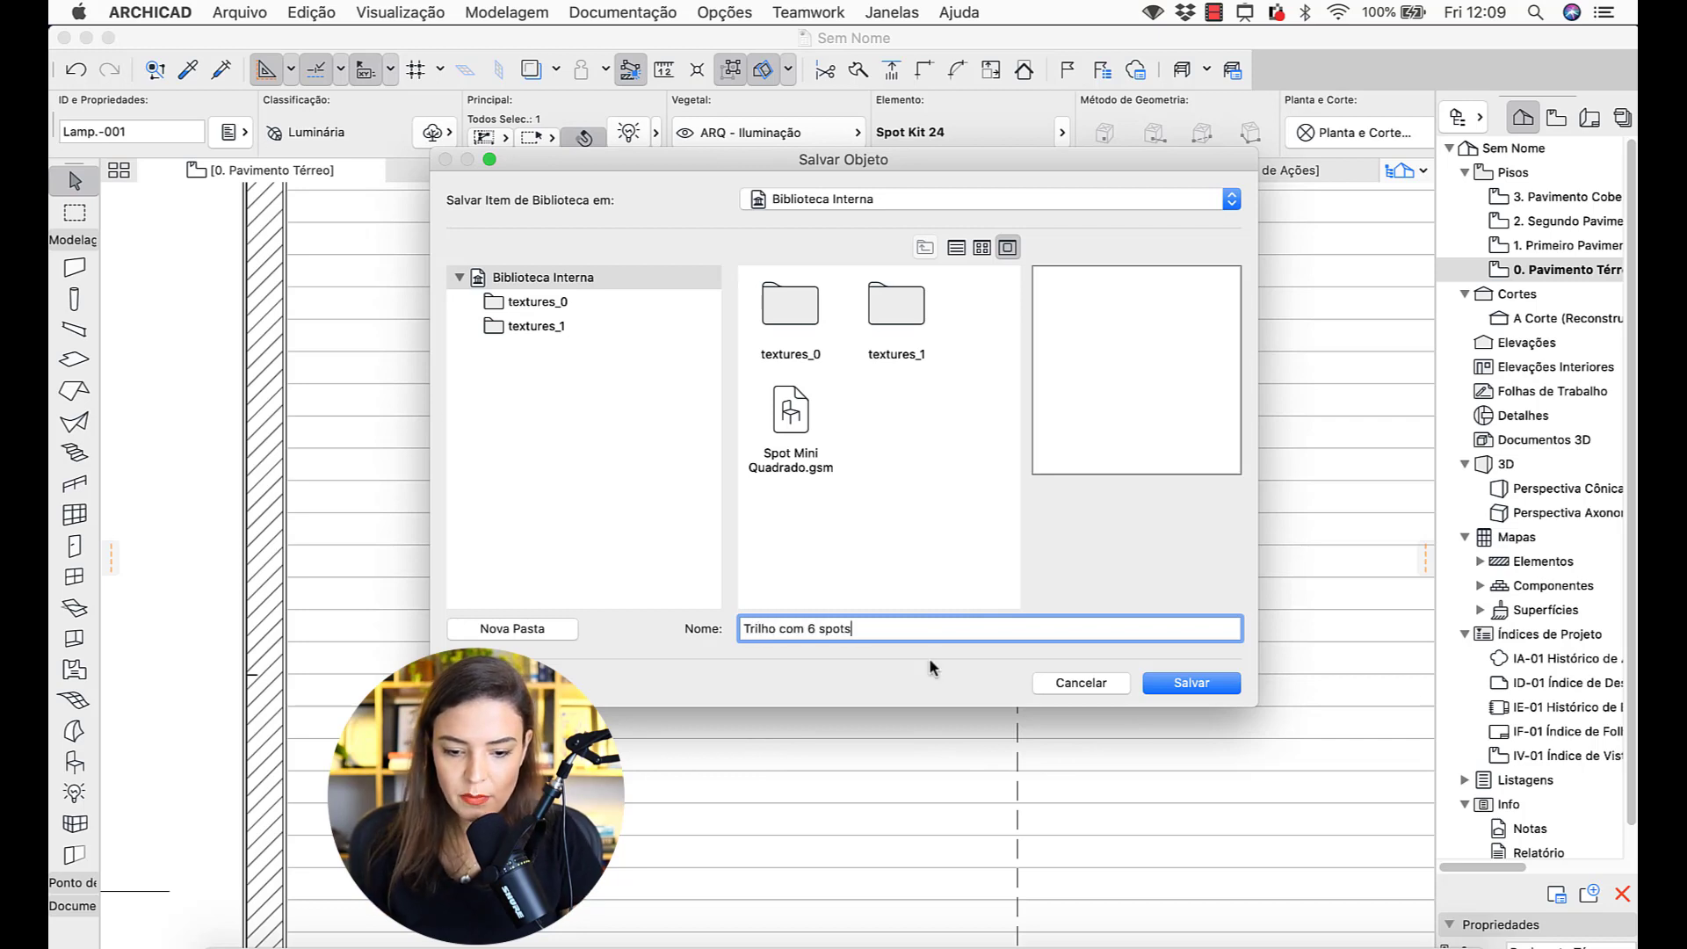
{"action": "left_click", "coordinate": [1197, 684]}
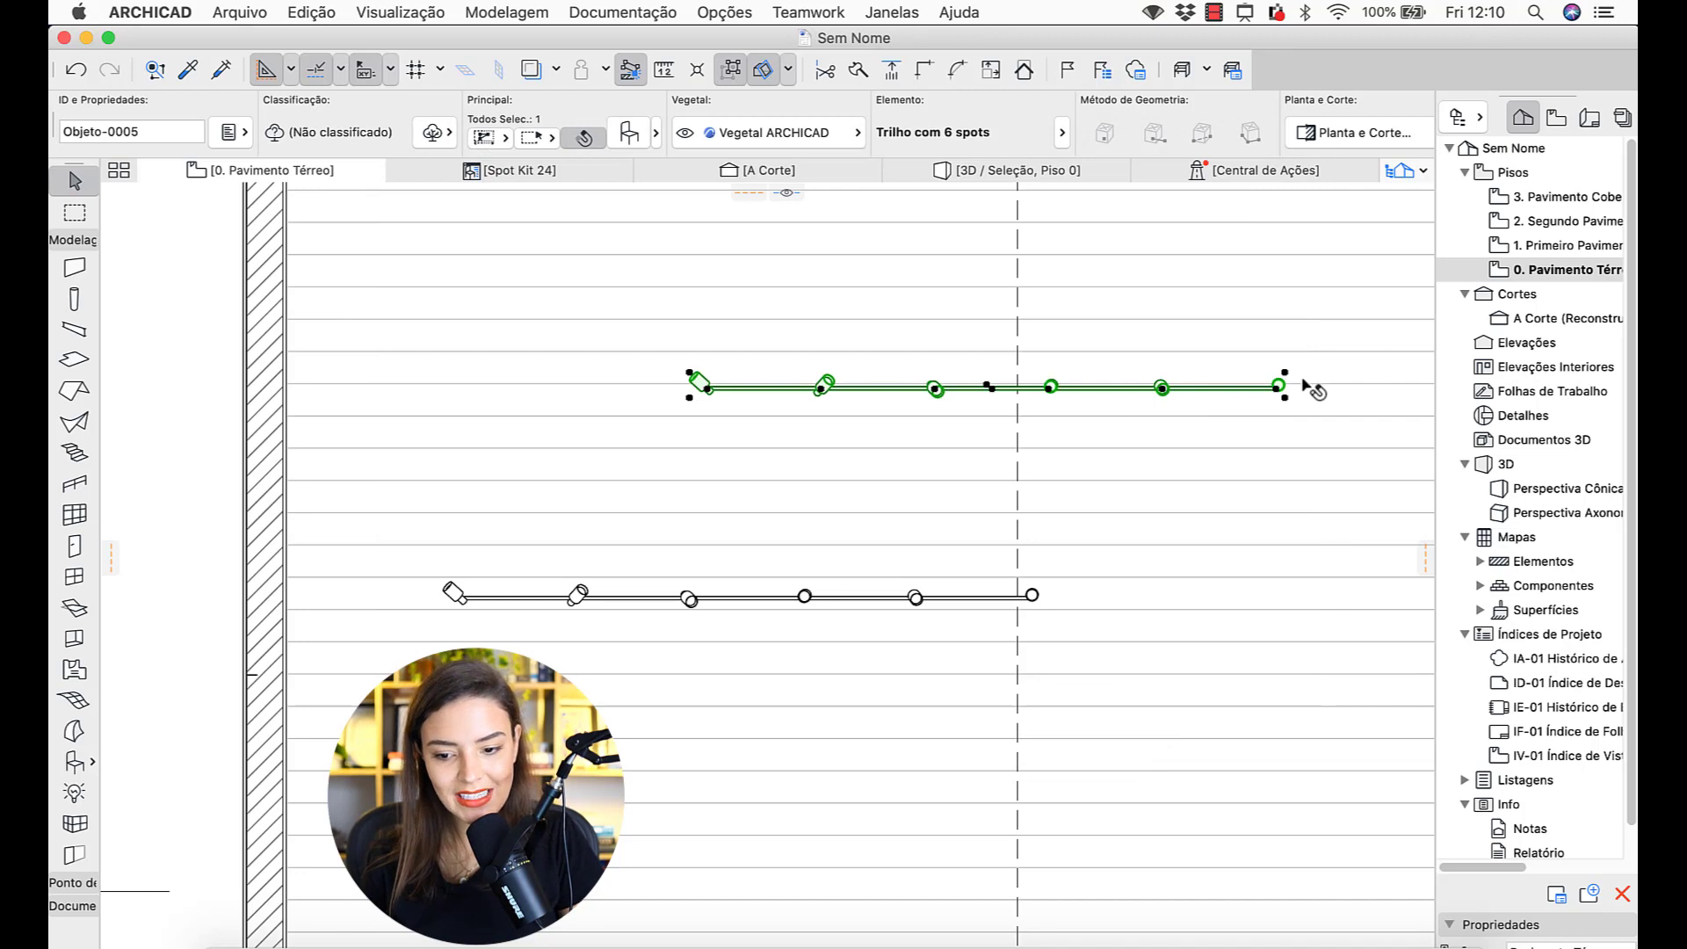
- Examine the 2D and 3D previews of the placed Trilho com 6 spots object in its settings
{"action": "left_click", "coordinate": [629, 134]}
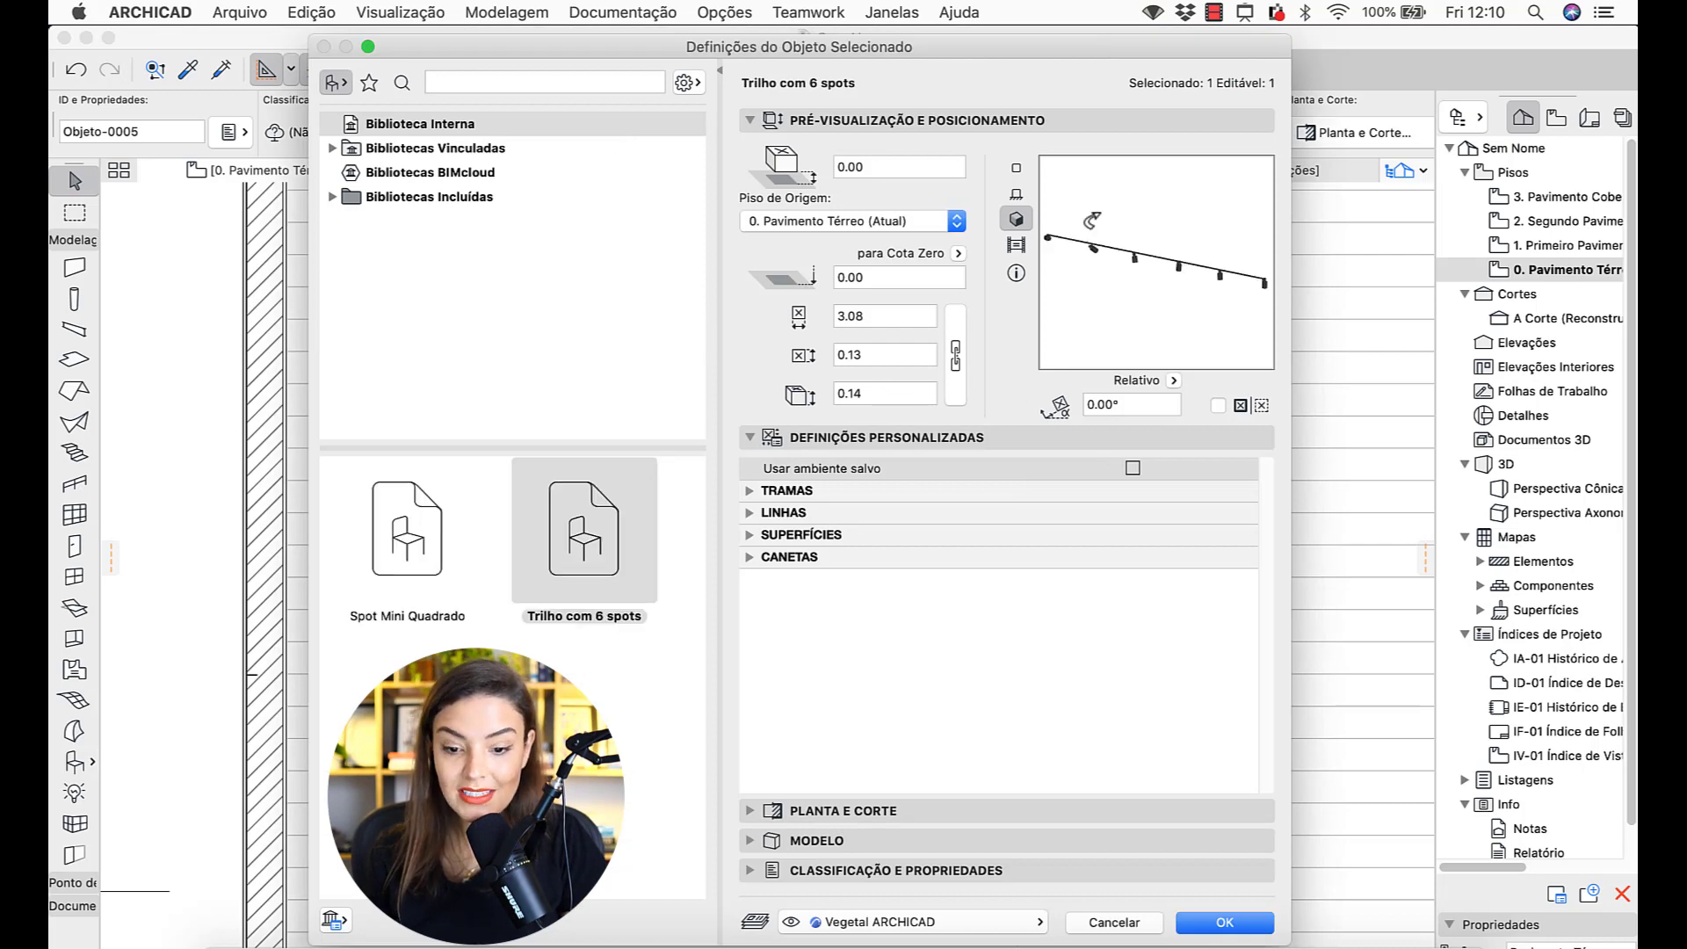
{"action": "left_click", "coordinate": [1017, 168]}
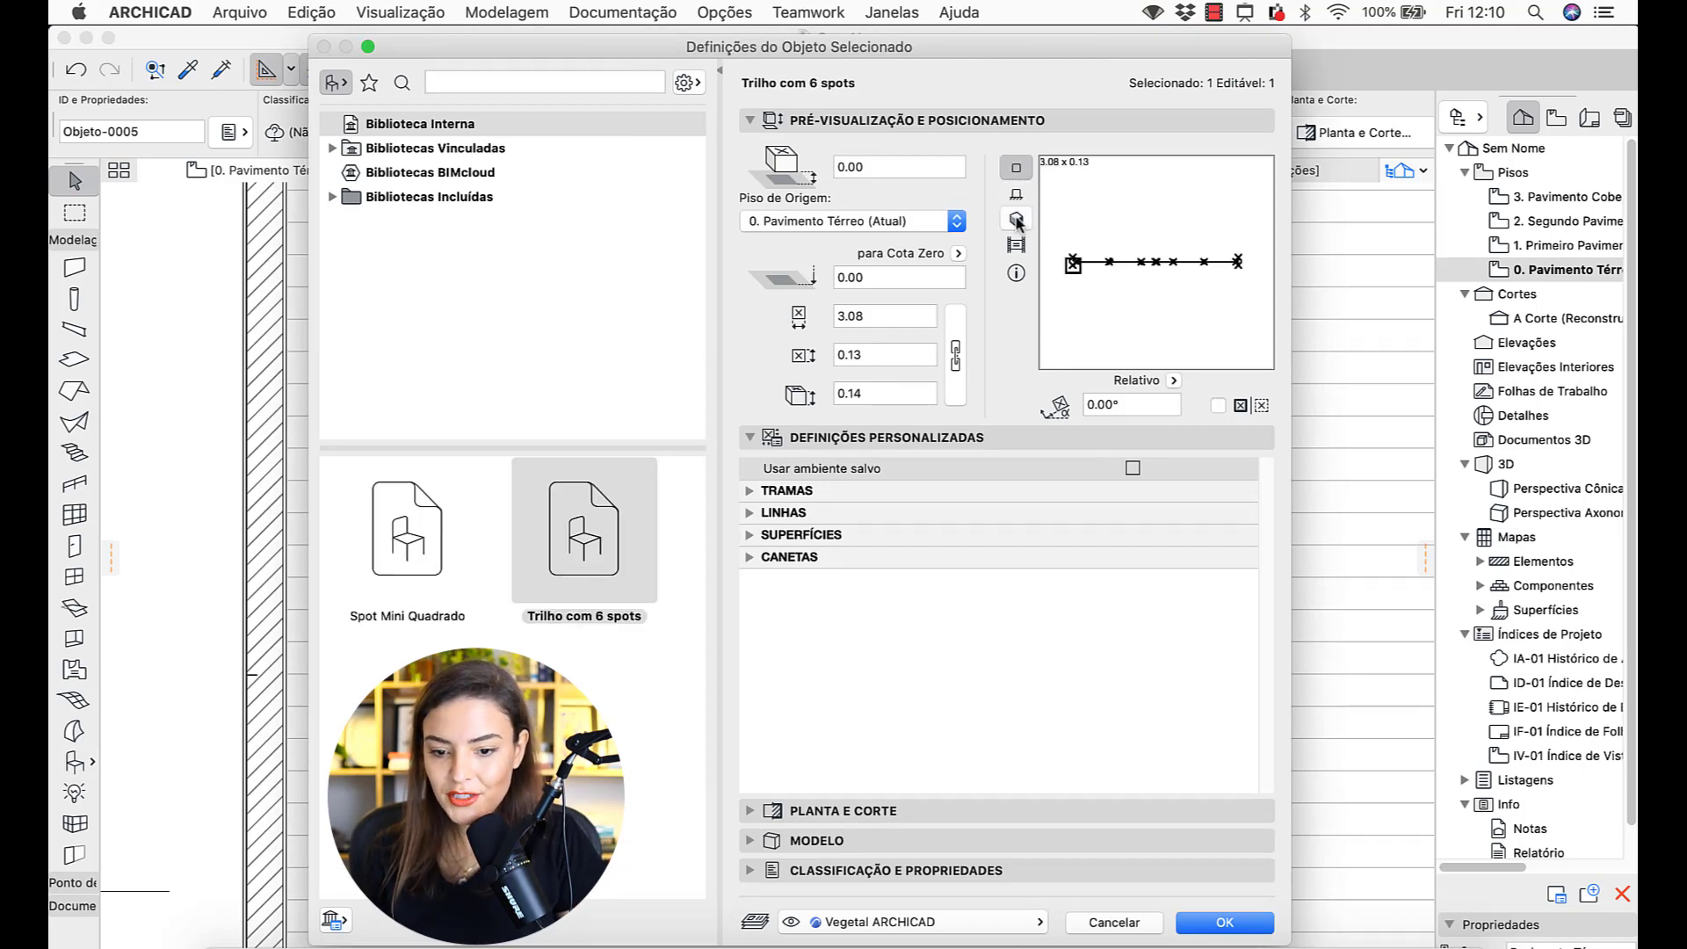
{"action": "left_click", "coordinate": [1016, 220]}
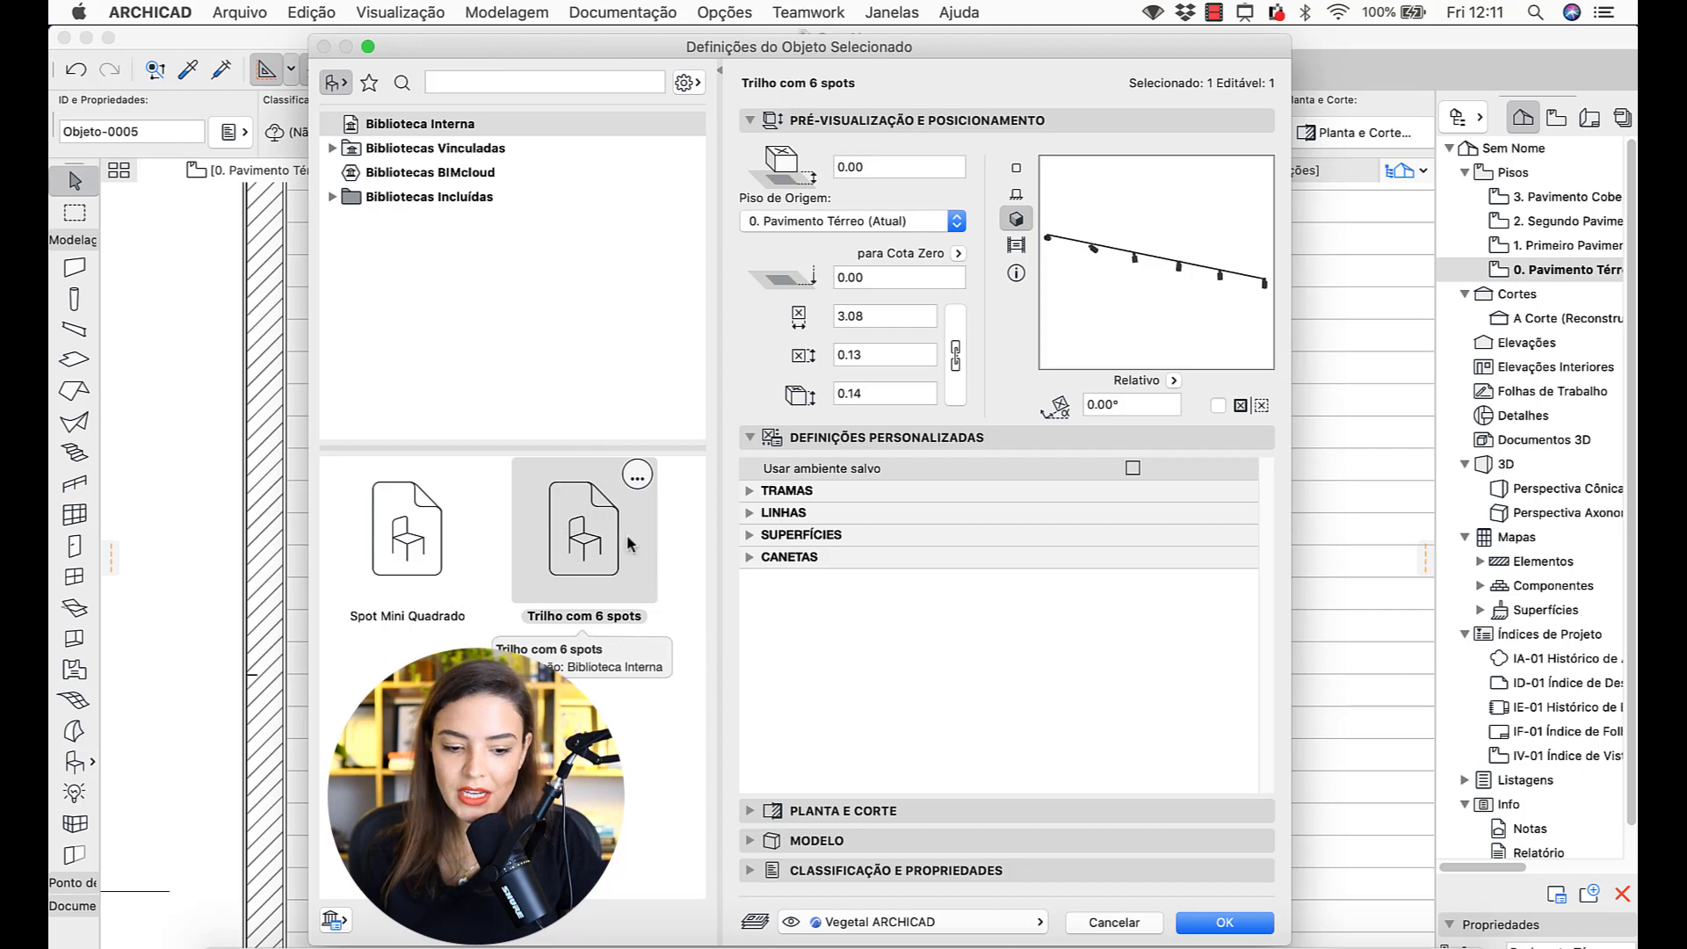
{"action": "double_click", "coordinate": [566, 549]}
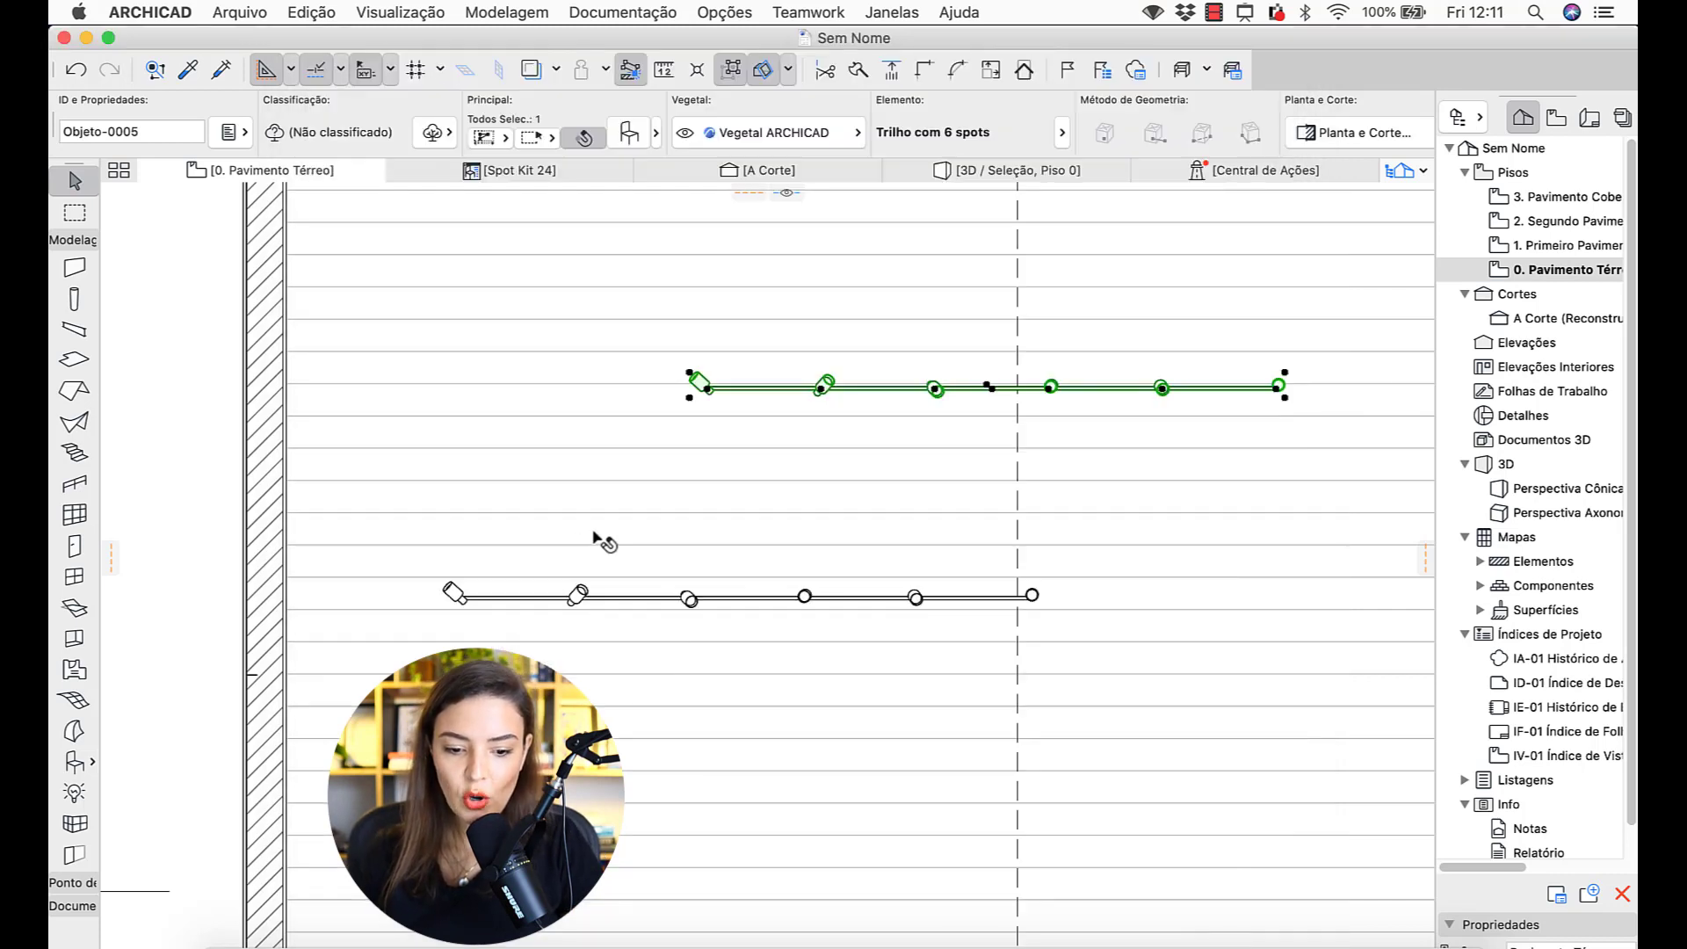
- Open the placed Trilho com 6 spots object from the ground floor plan in the object editor
{"action": "left_click", "coordinate": [834, 384], "text": "alt"}
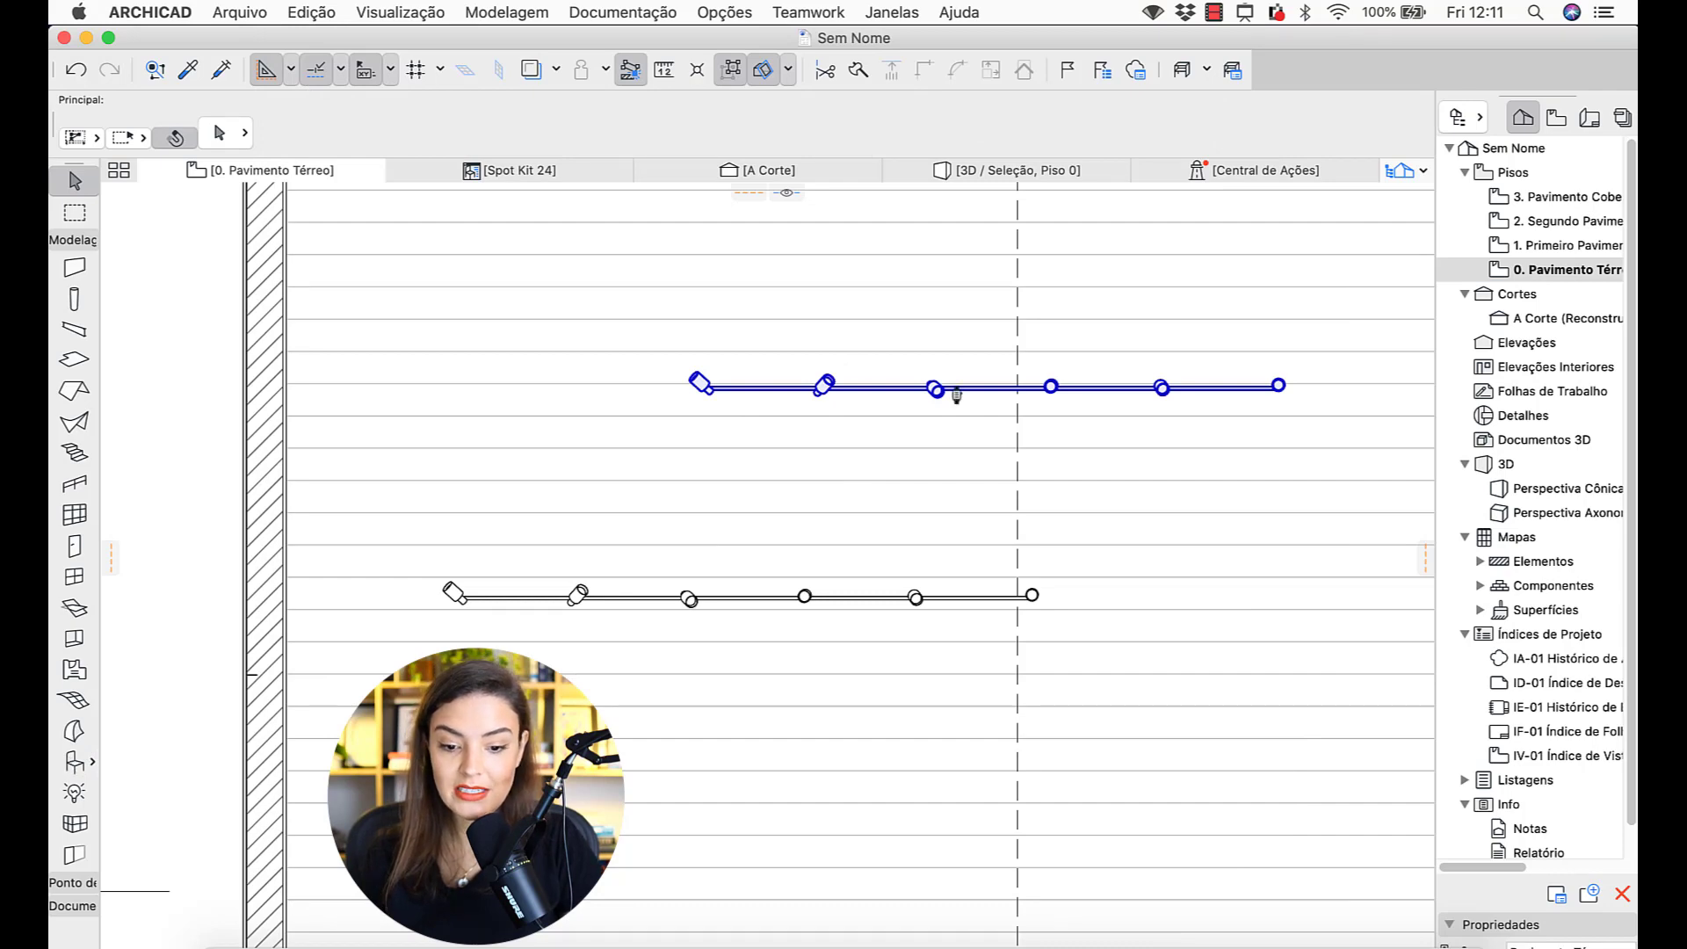
{"action": "left_click", "coordinate": [826, 394]}
{"action": "left_click", "coordinate": [240, 11]}
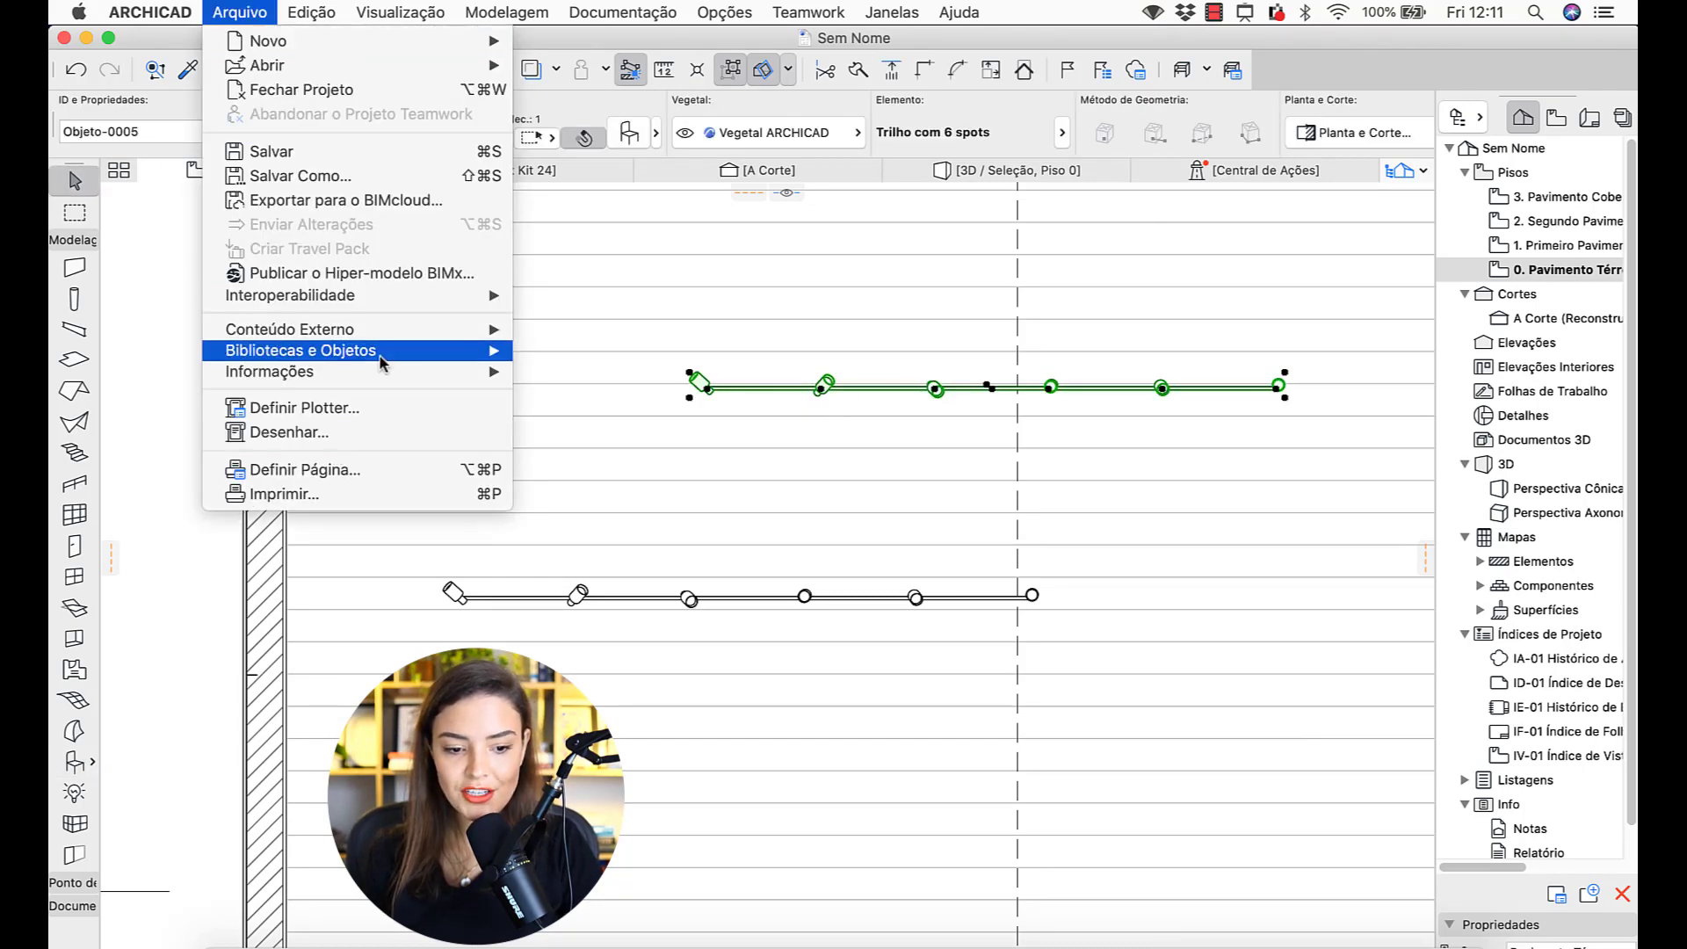
{"action": "mouse_move", "coordinate": [369, 350]}
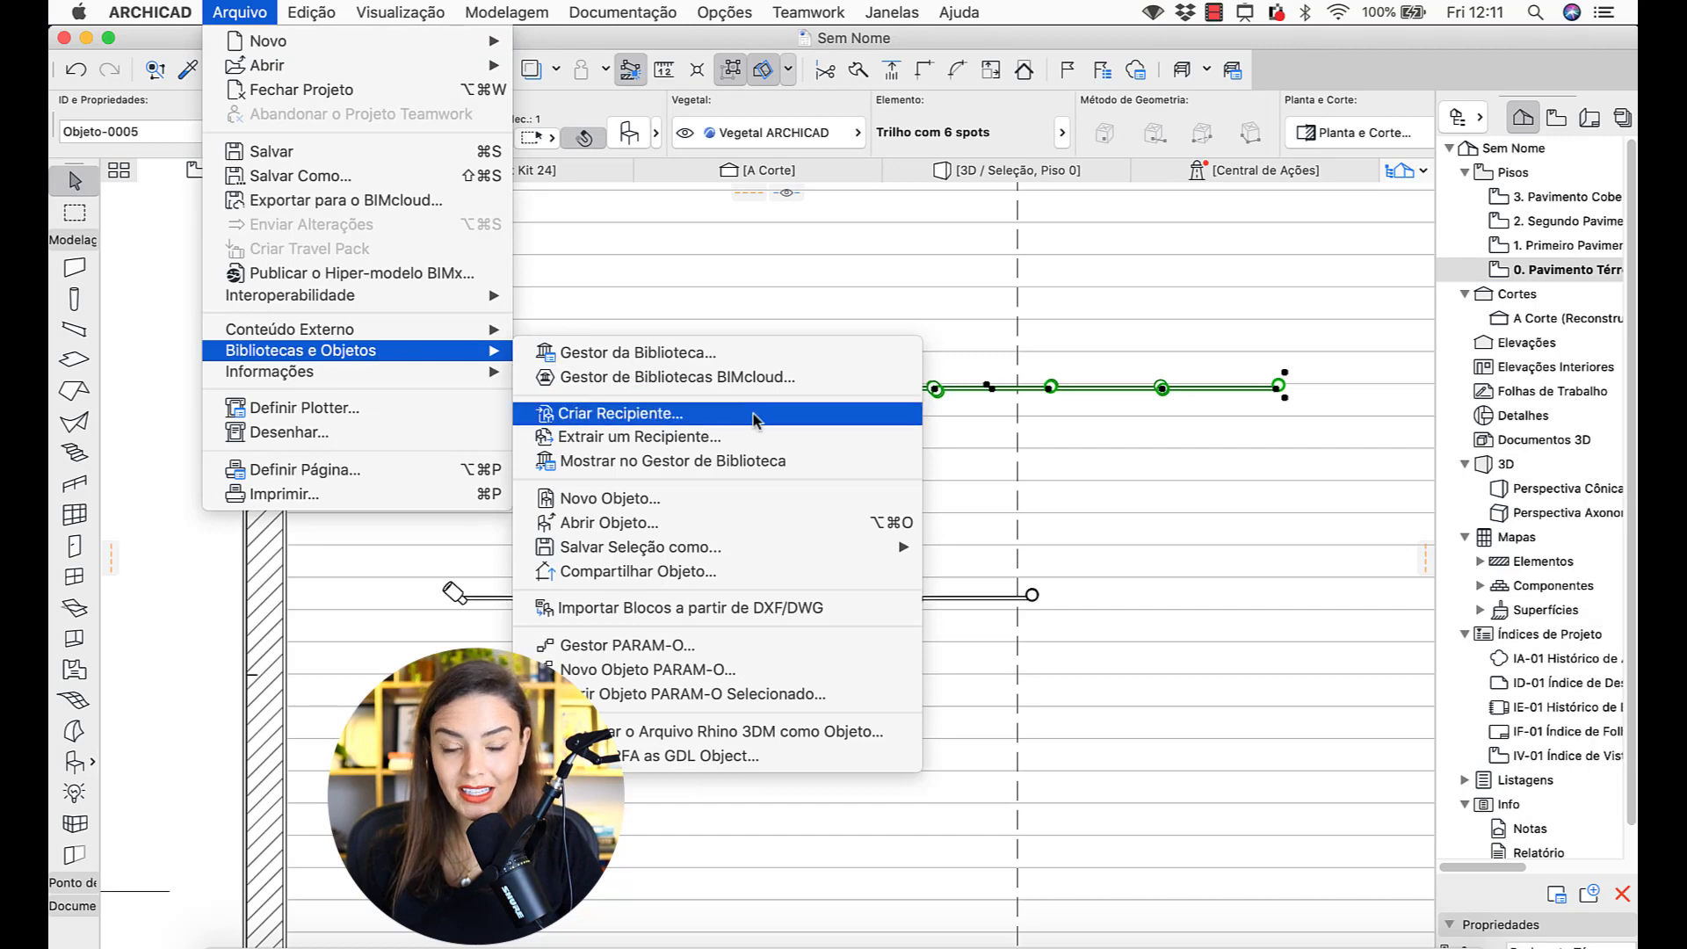
{"action": "left_click", "coordinate": [776, 527]}
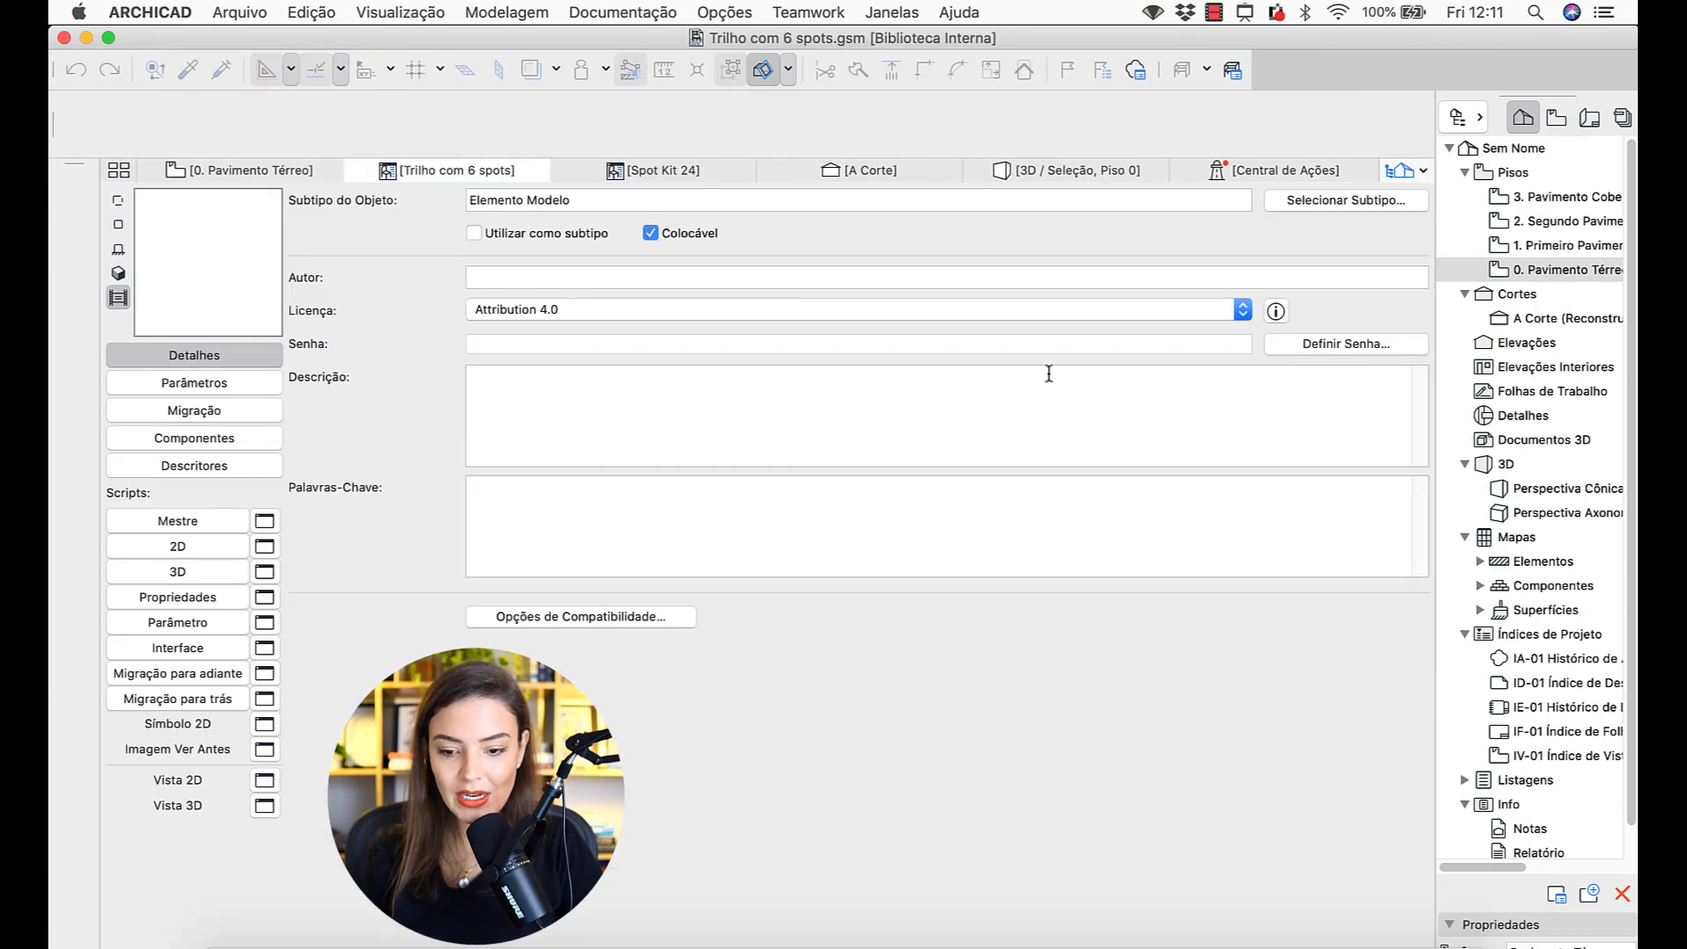
- Change the Trilho com 6 spots subtype to Lâmpada, within Elemento Modelo and Elemento Elétrico, and save the object on closing
{"action": "left_click", "coordinate": [1403, 208]}
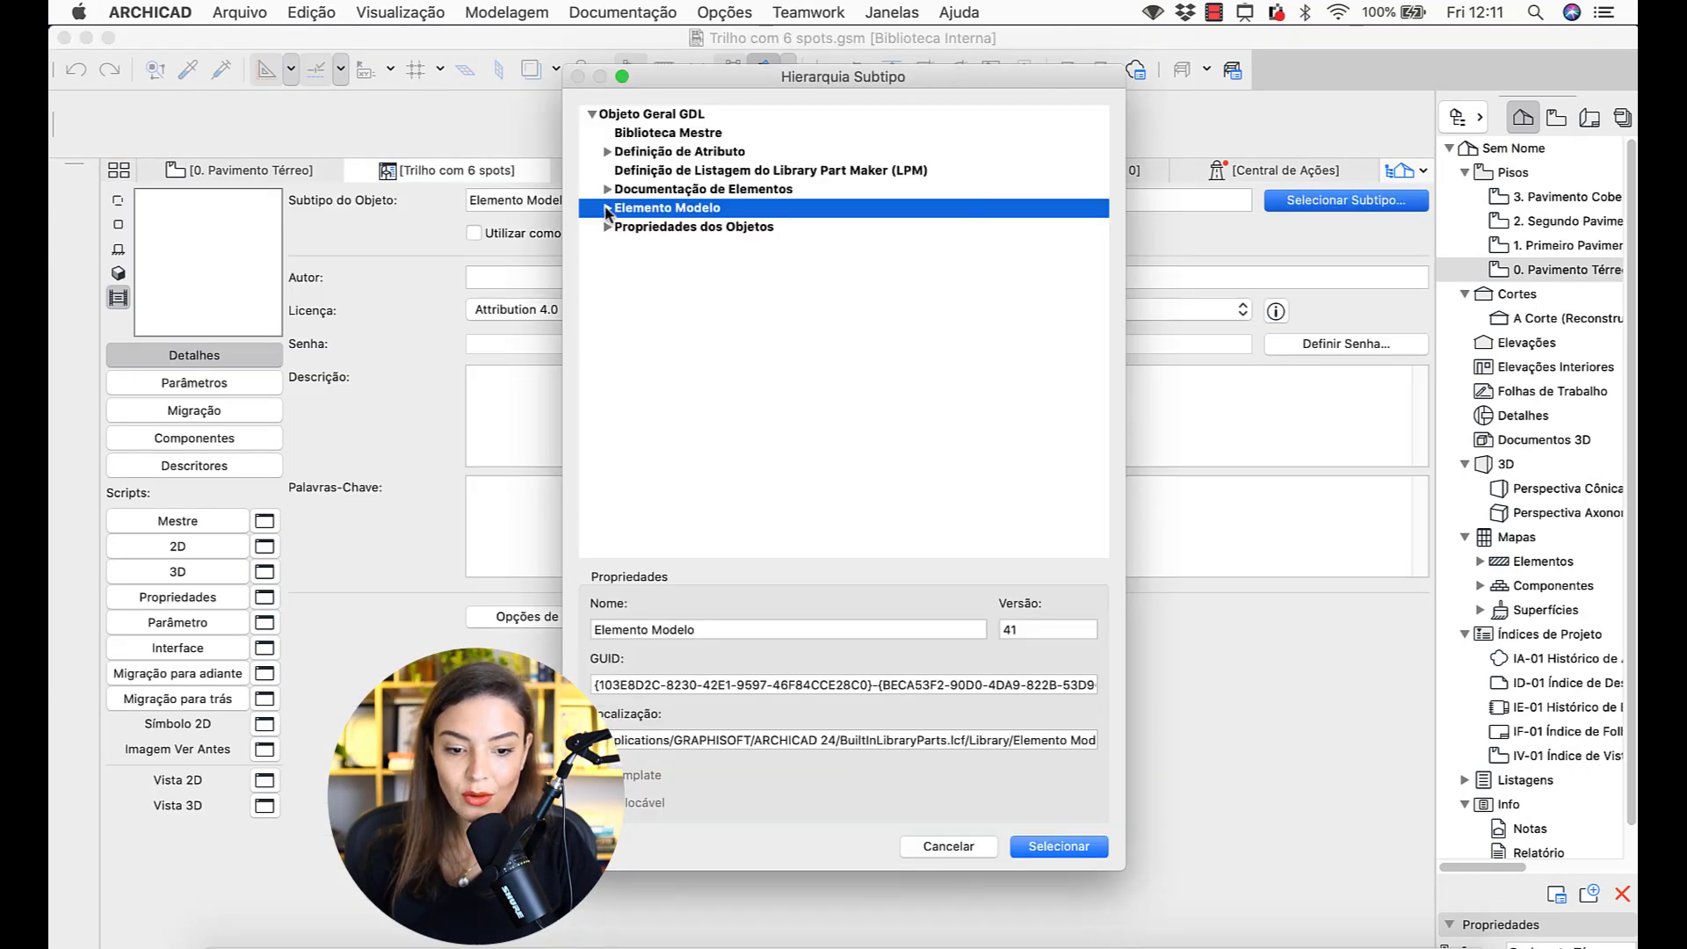
{"action": "left_click", "coordinate": [606, 208]}
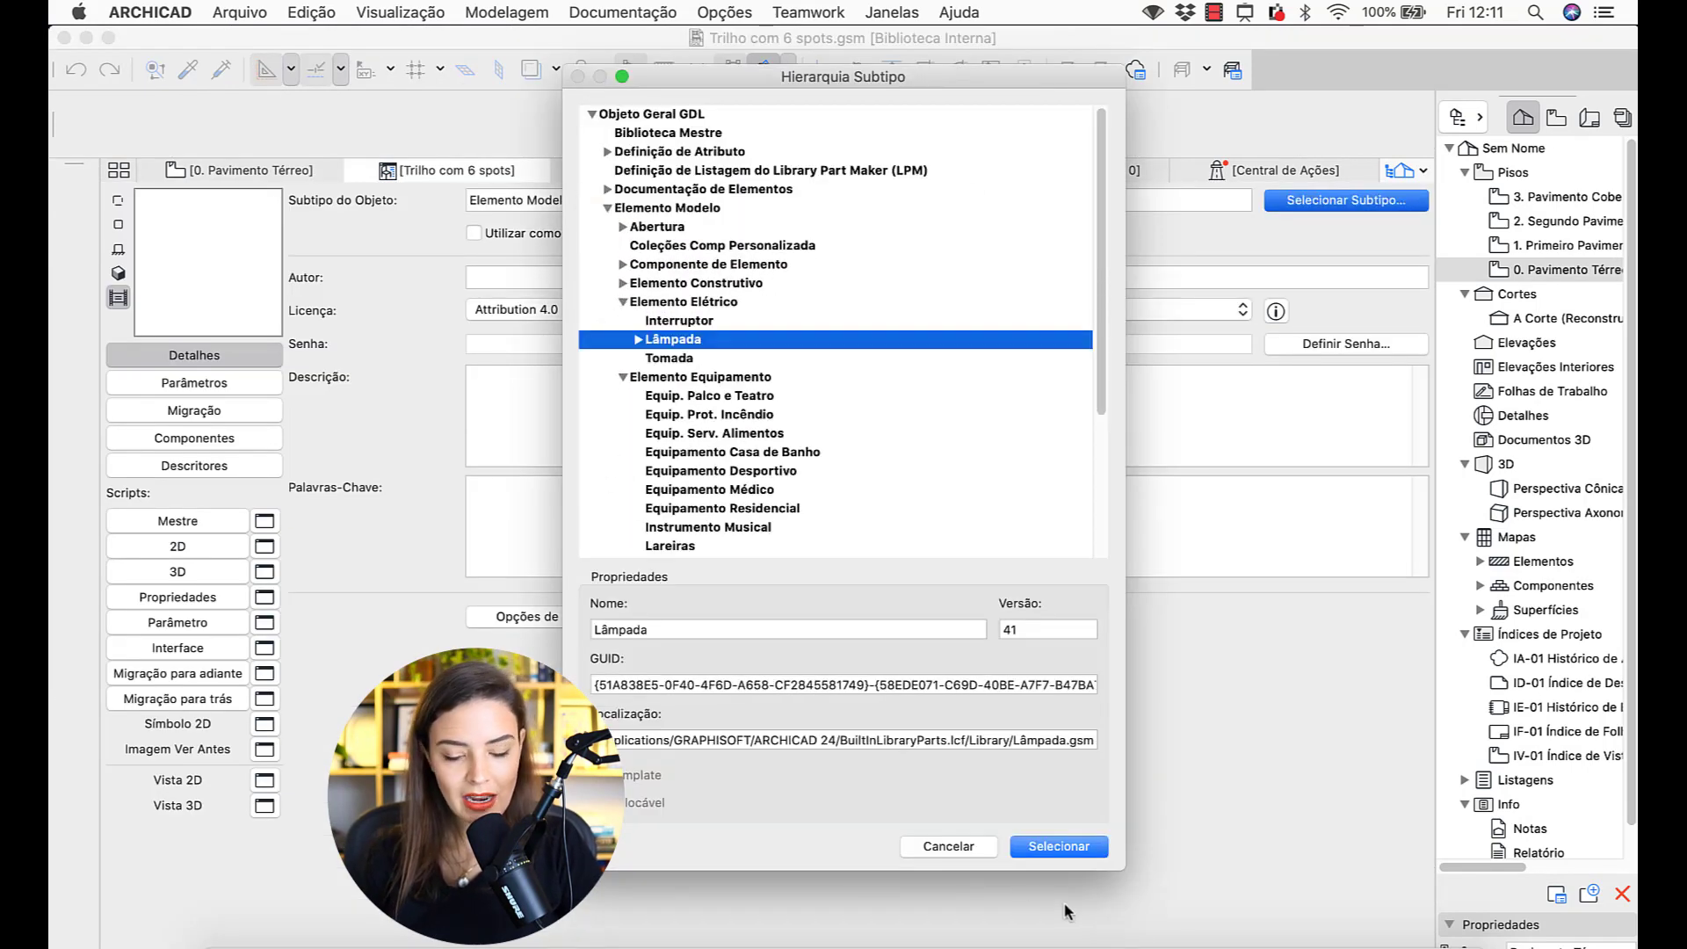
{"action": "left_click", "coordinate": [1082, 847]}
{"action": "left_click", "coordinate": [356, 170]}
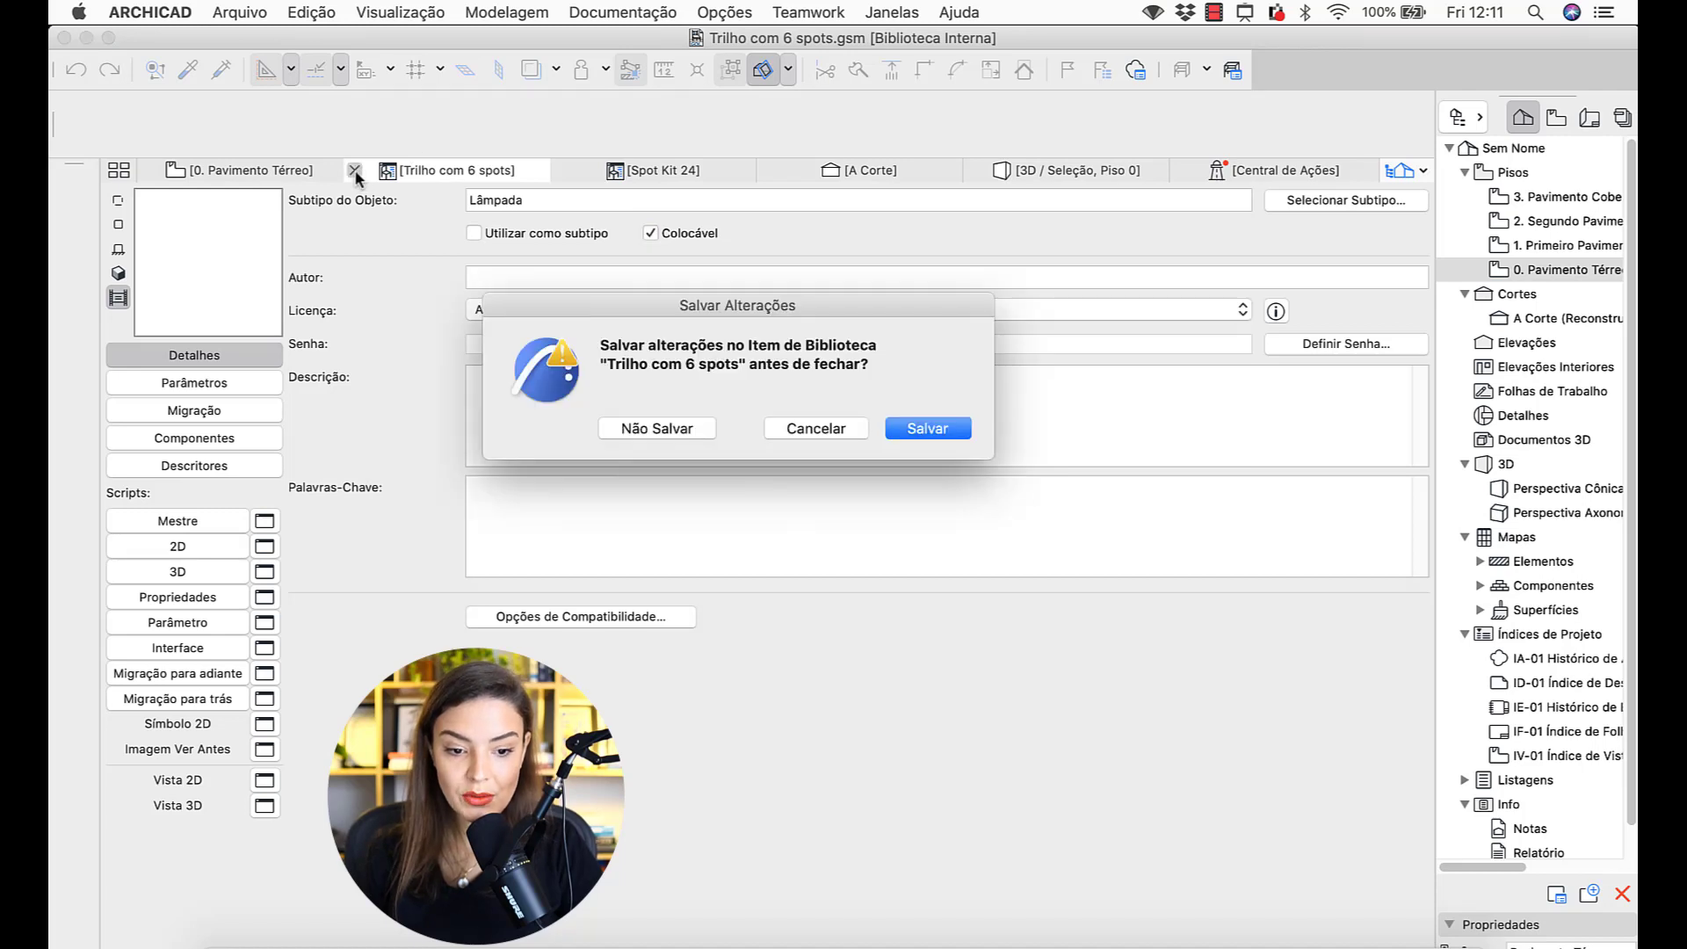
{"action": "left_click", "coordinate": [928, 429]}
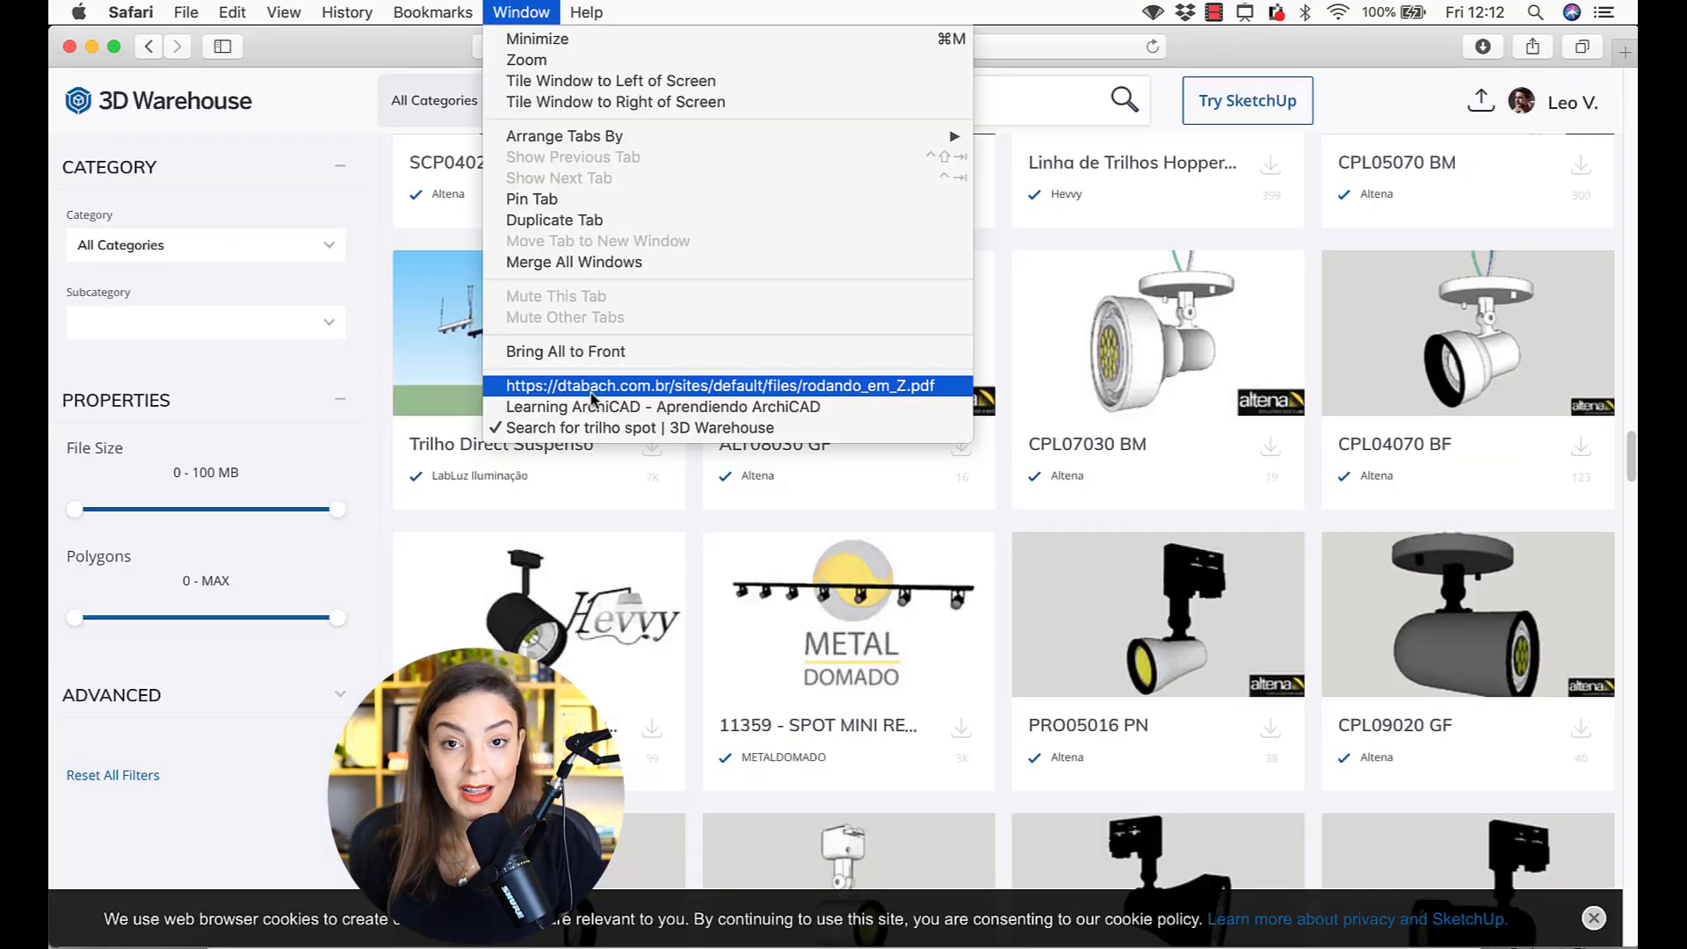
- Switch to Safari and read the rodando_em_Z.pdf guide on adding a giro rotation parameter and ROTX line to an object
{"action": "left_click", "coordinate": [615, 381]}
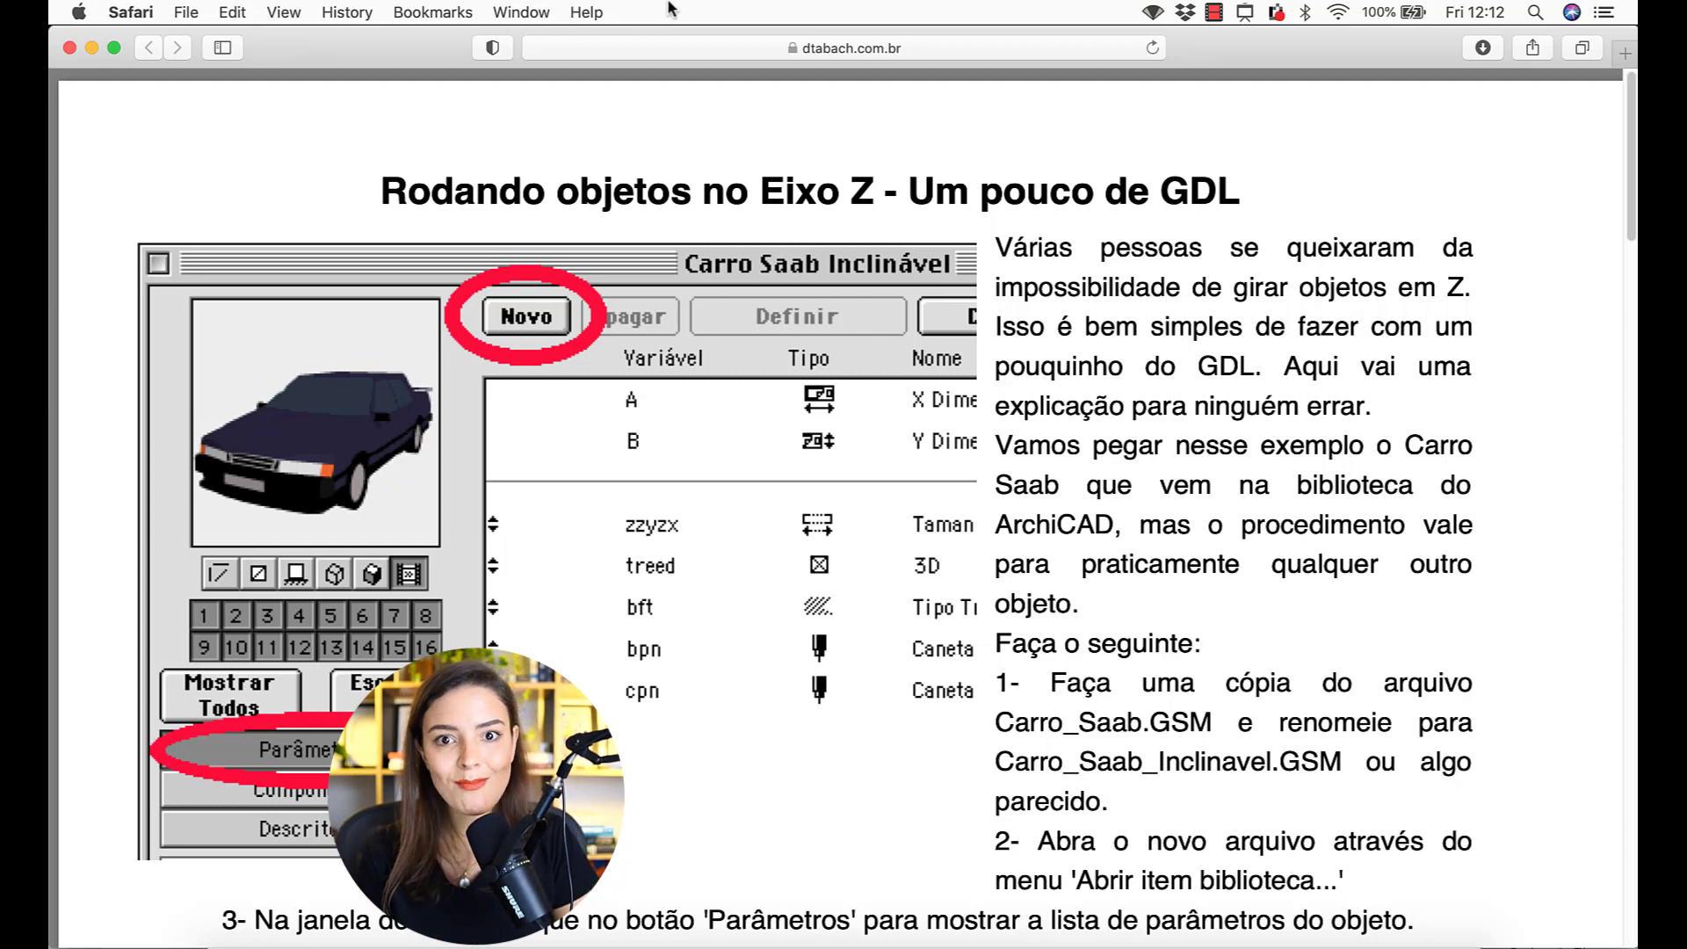
{"action": "left_click", "coordinate": [673, 51]}
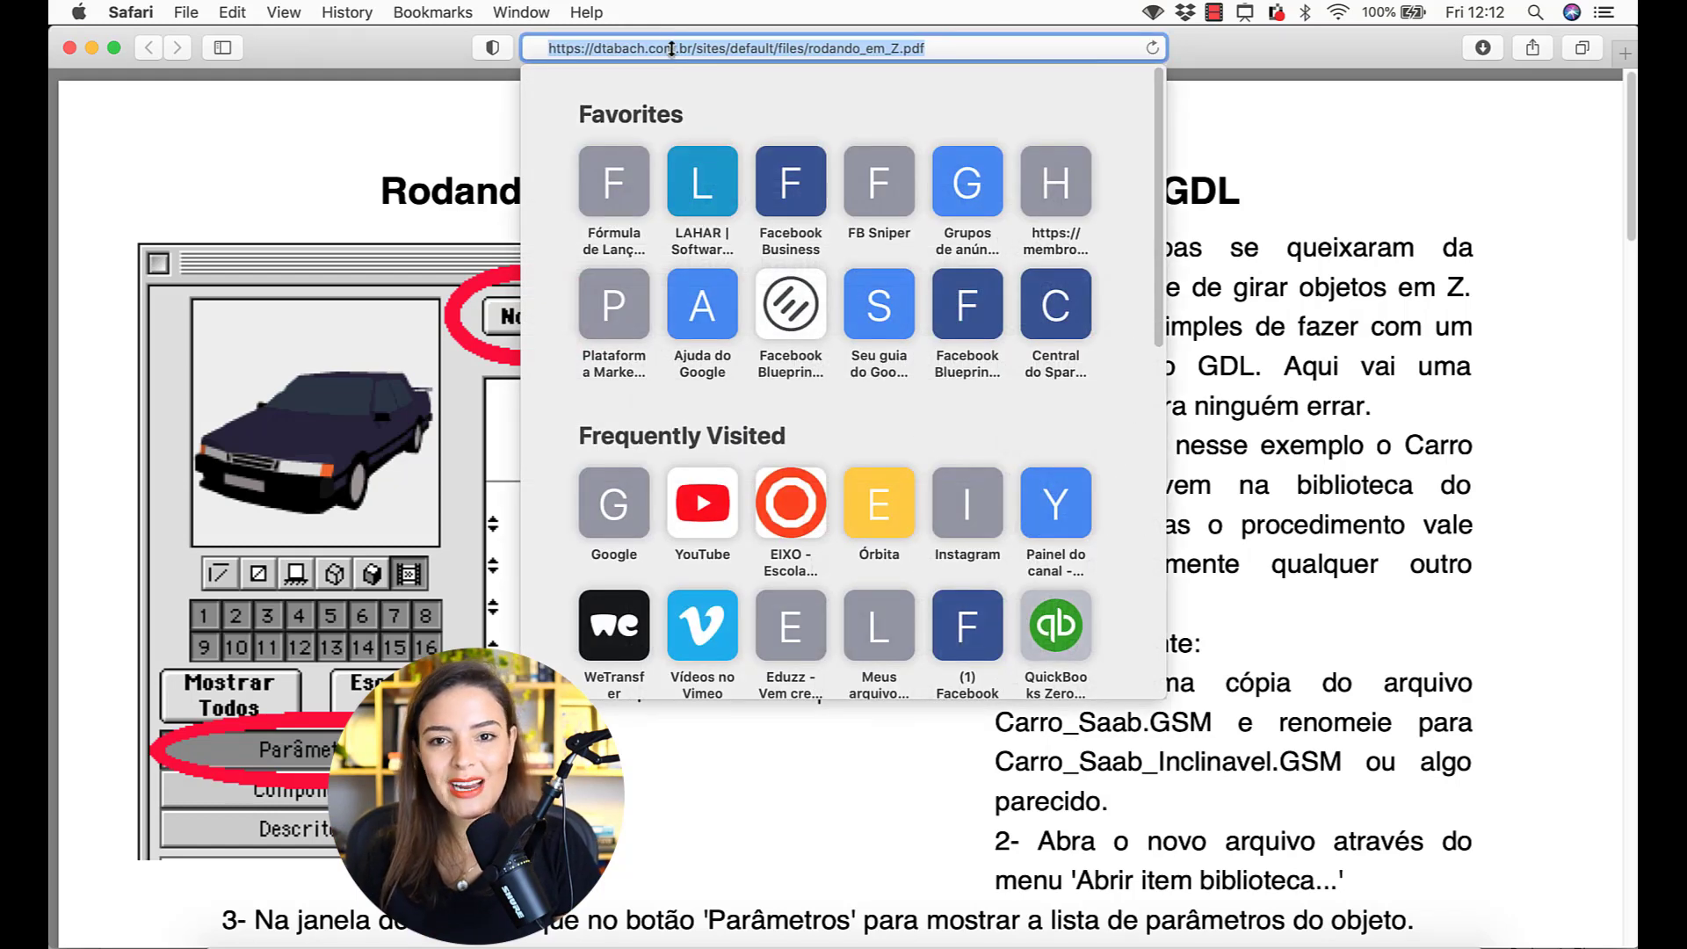
{"action": "left_click", "coordinate": [1183, 157]}
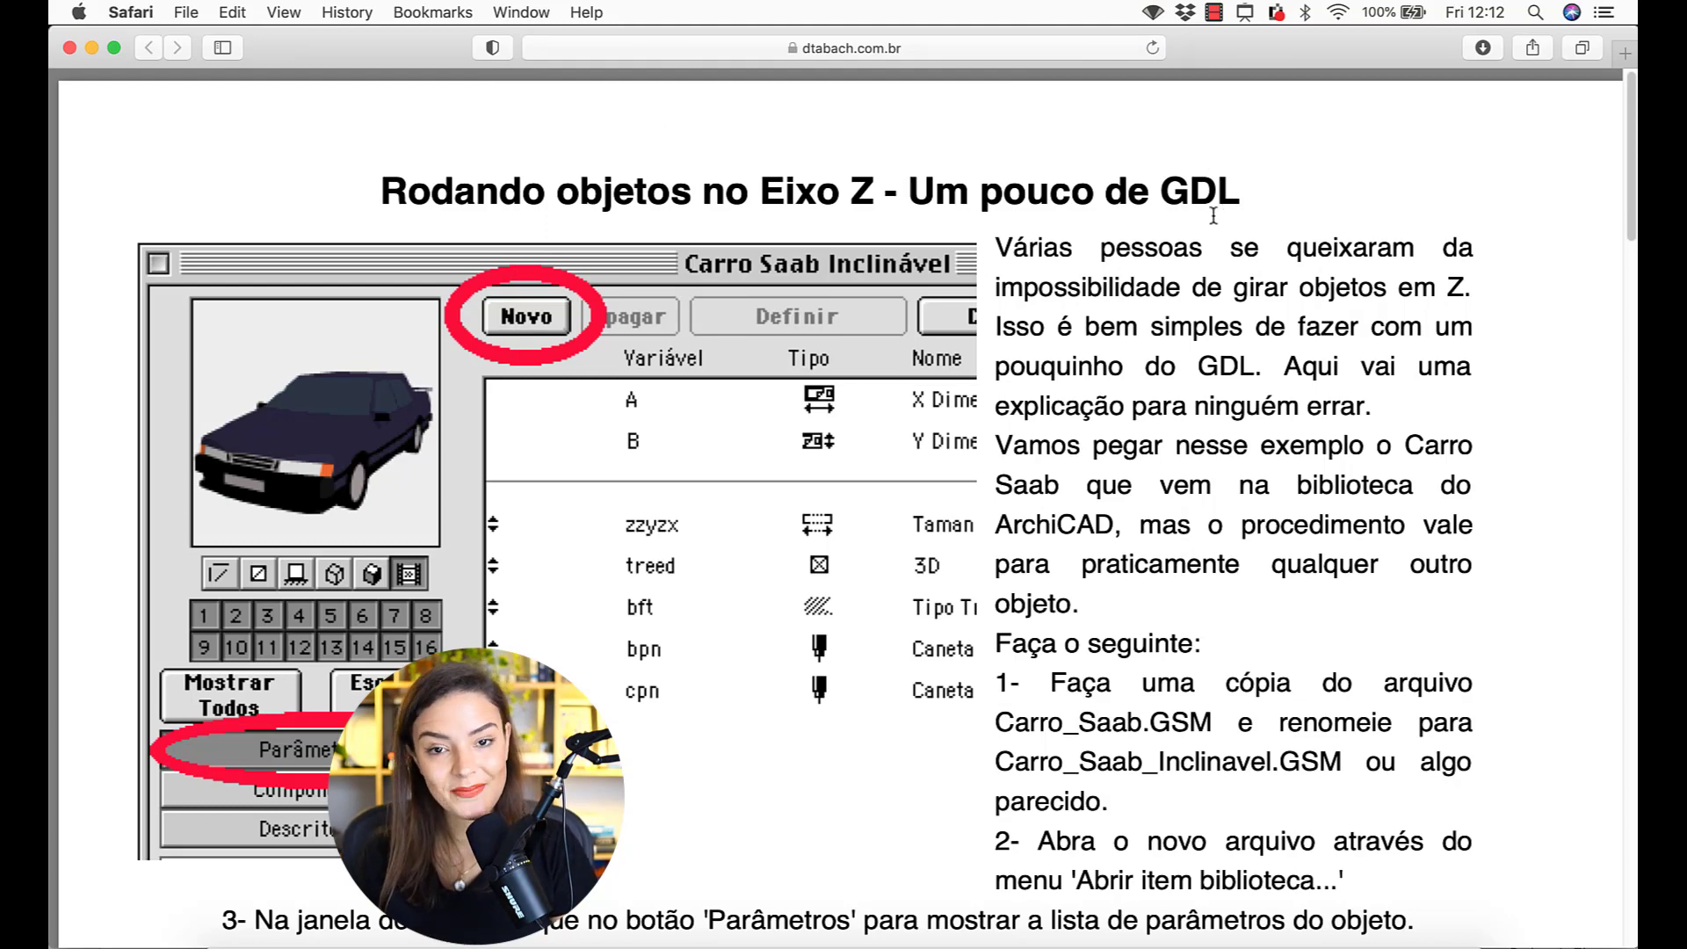
{"action": "scroll", "coordinate": [1189, 226], "scroll_direction": "down", "scroll_amount": 6}
{"action": "scroll", "coordinate": [1189, 226], "scroll_direction": "down", "scroll_amount": 2}
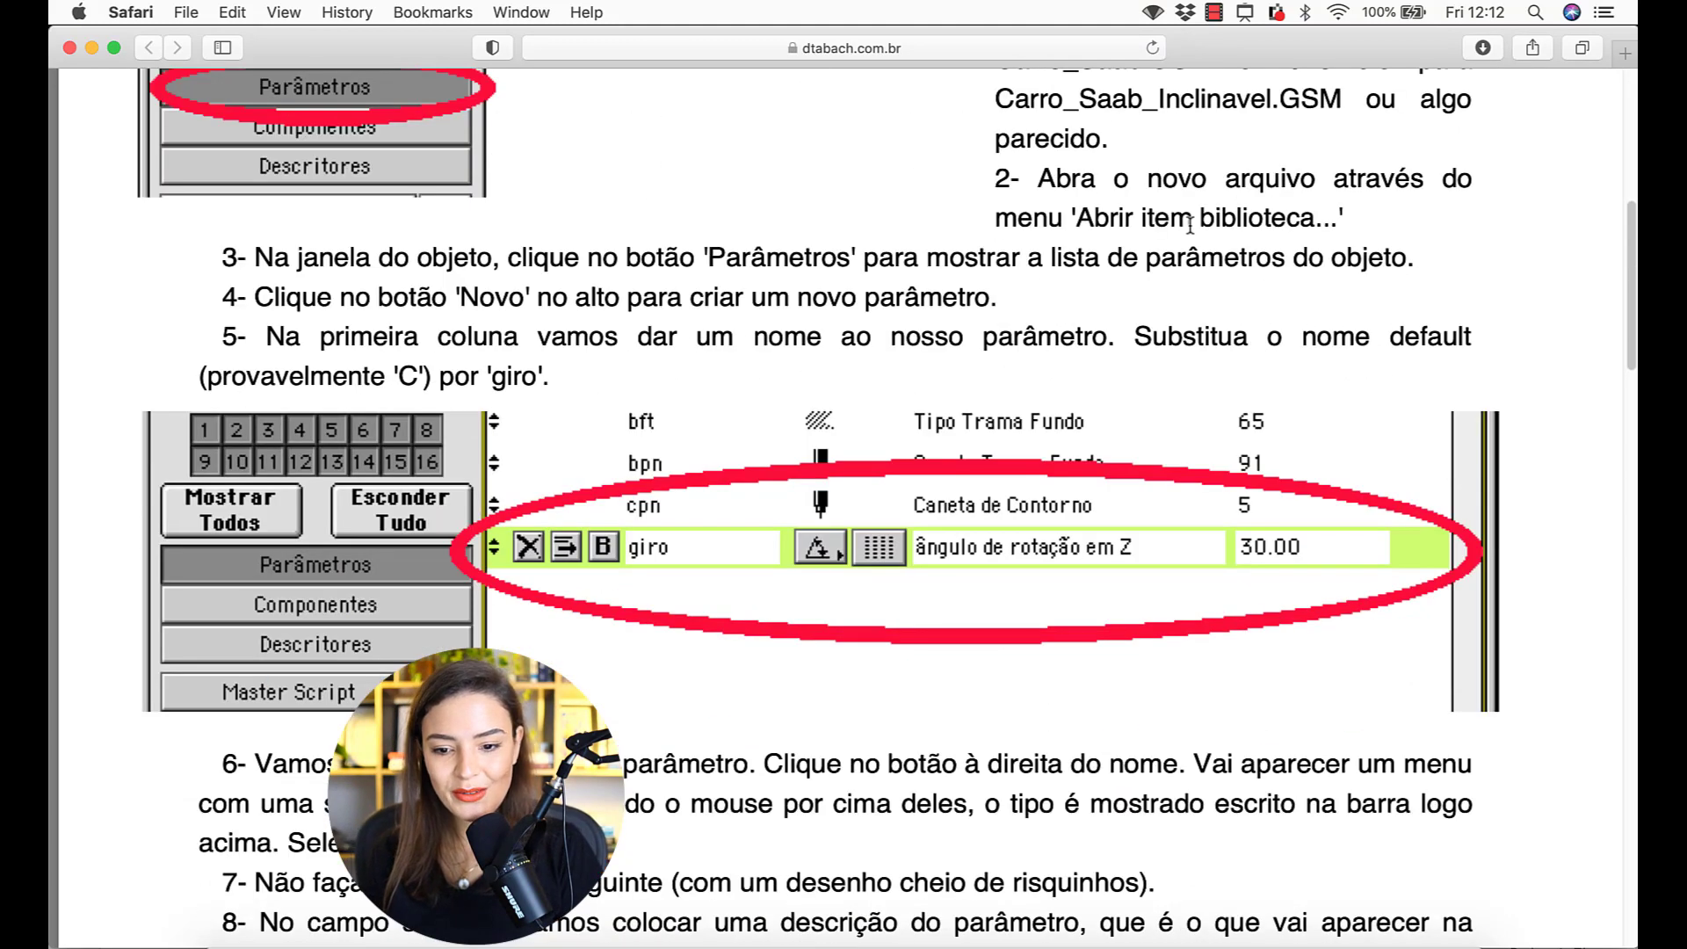
{"action": "scroll", "coordinate": [1190, 226], "scroll_direction": "down", "scroll_amount": 2}
{"action": "scroll", "coordinate": [1189, 226], "scroll_direction": "down", "scroll_amount": 8}
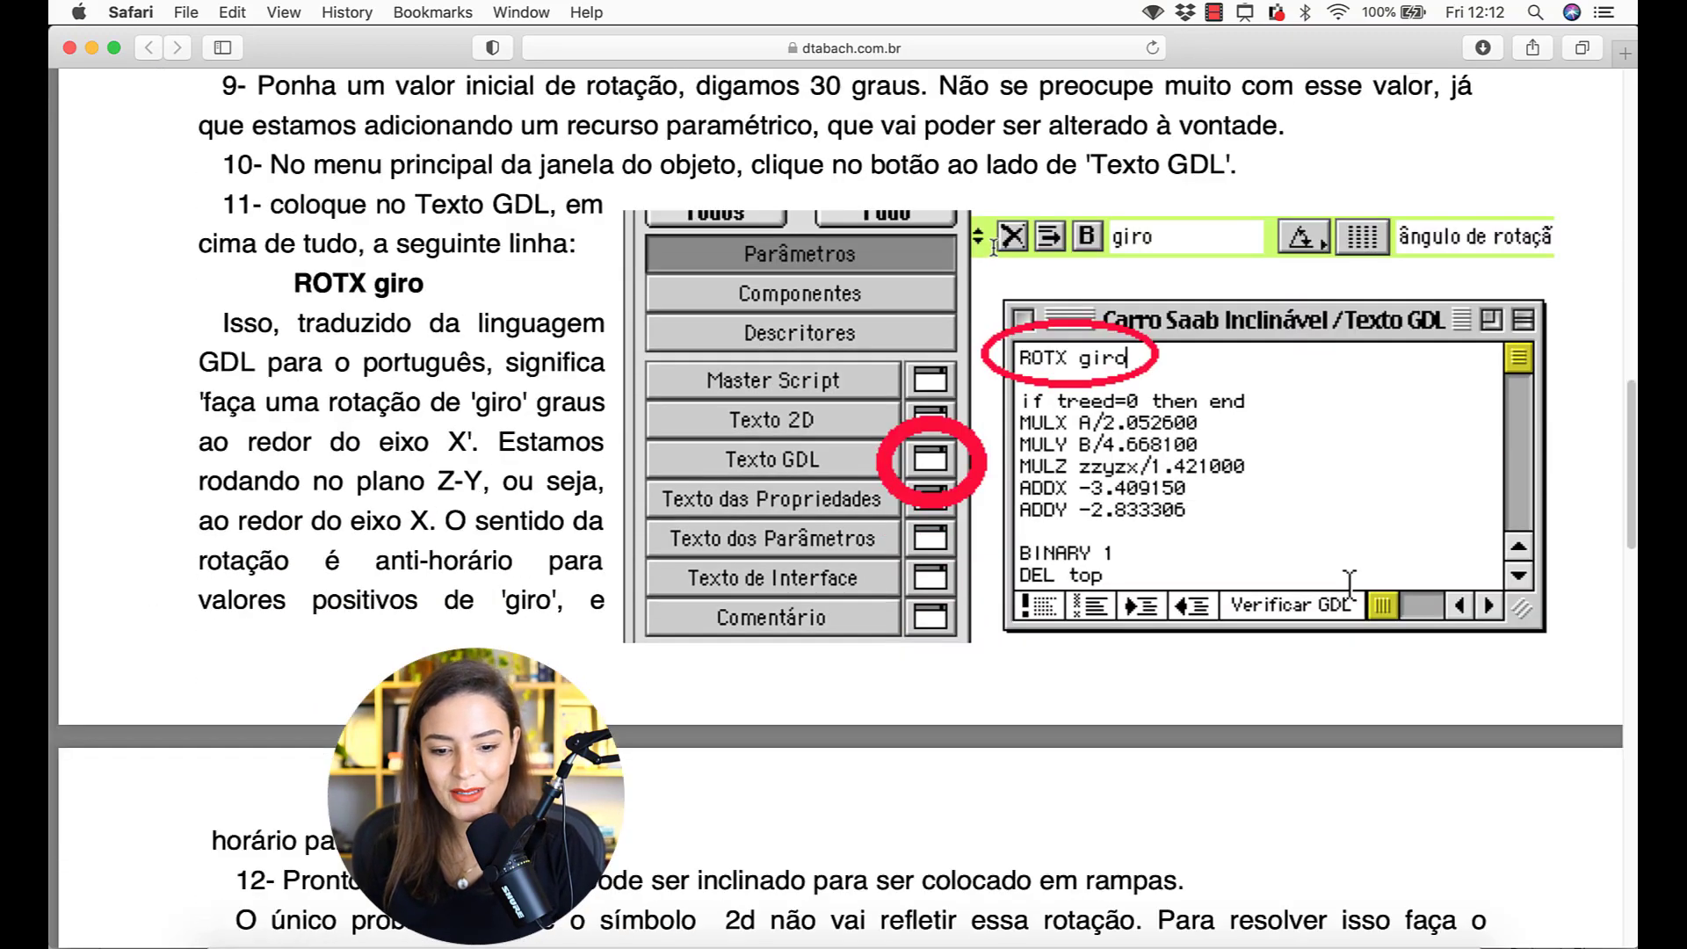
{"action": "scroll", "coordinate": [630, 349], "scroll_direction": "down", "scroll_amount": 2}
{"action": "scroll", "coordinate": [630, 349], "scroll_direction": "down", "scroll_amount": 16}
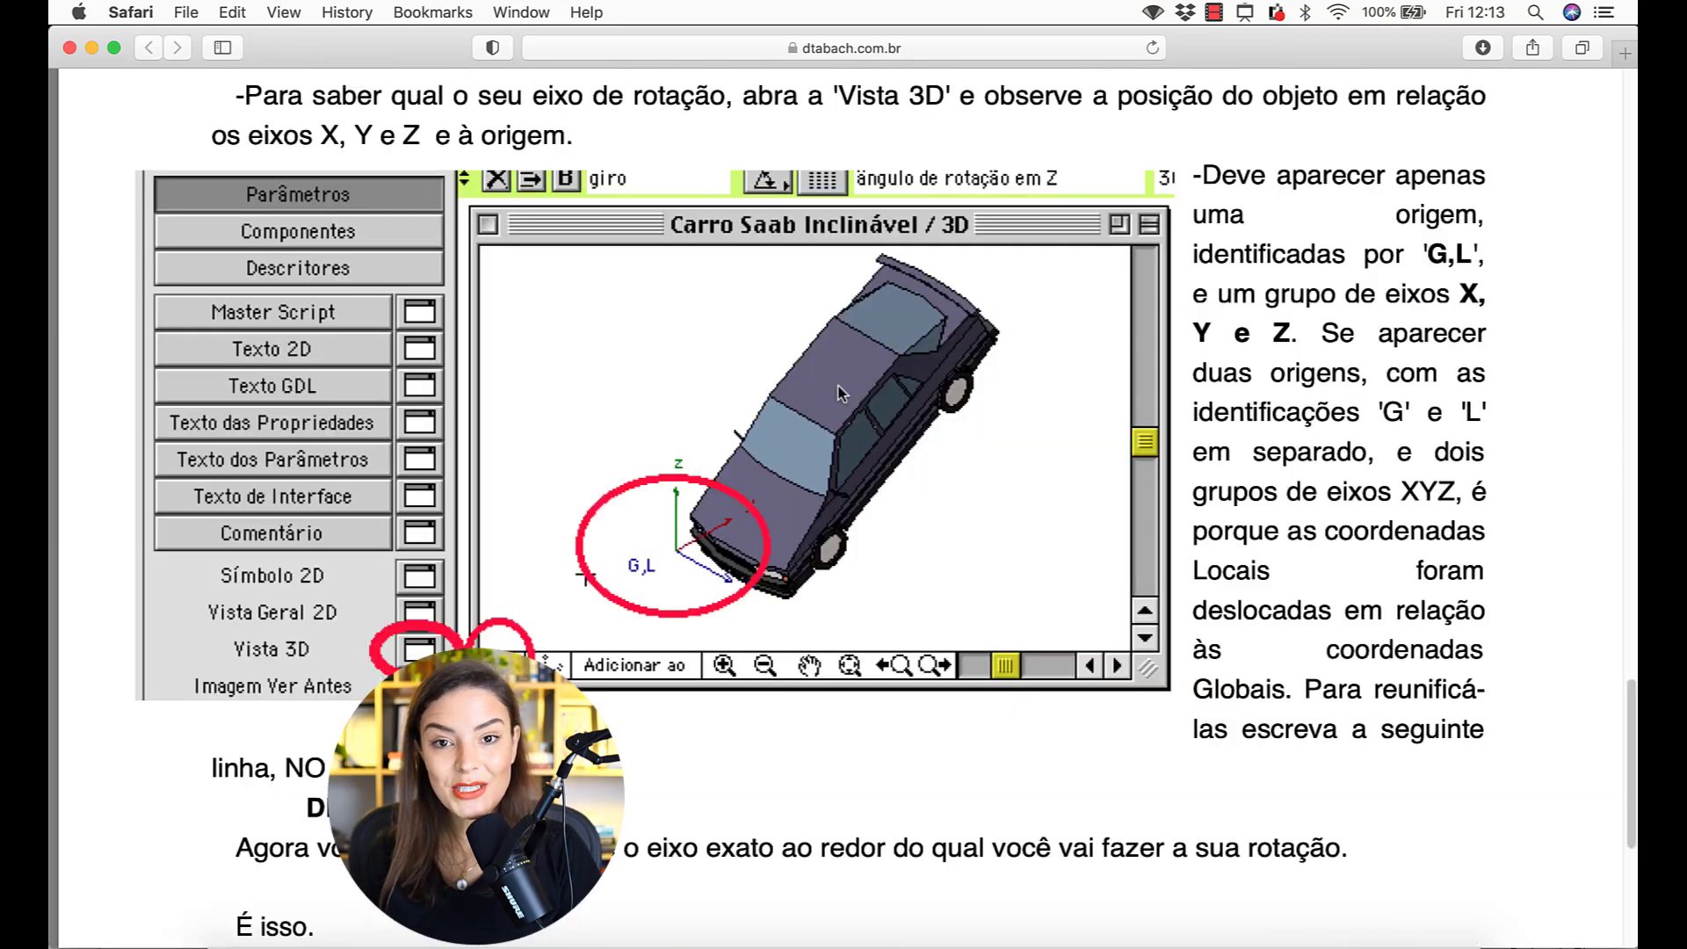
{"action": "scroll", "coordinate": [1000, 405], "scroll_direction": "down", "scroll_amount": 6}
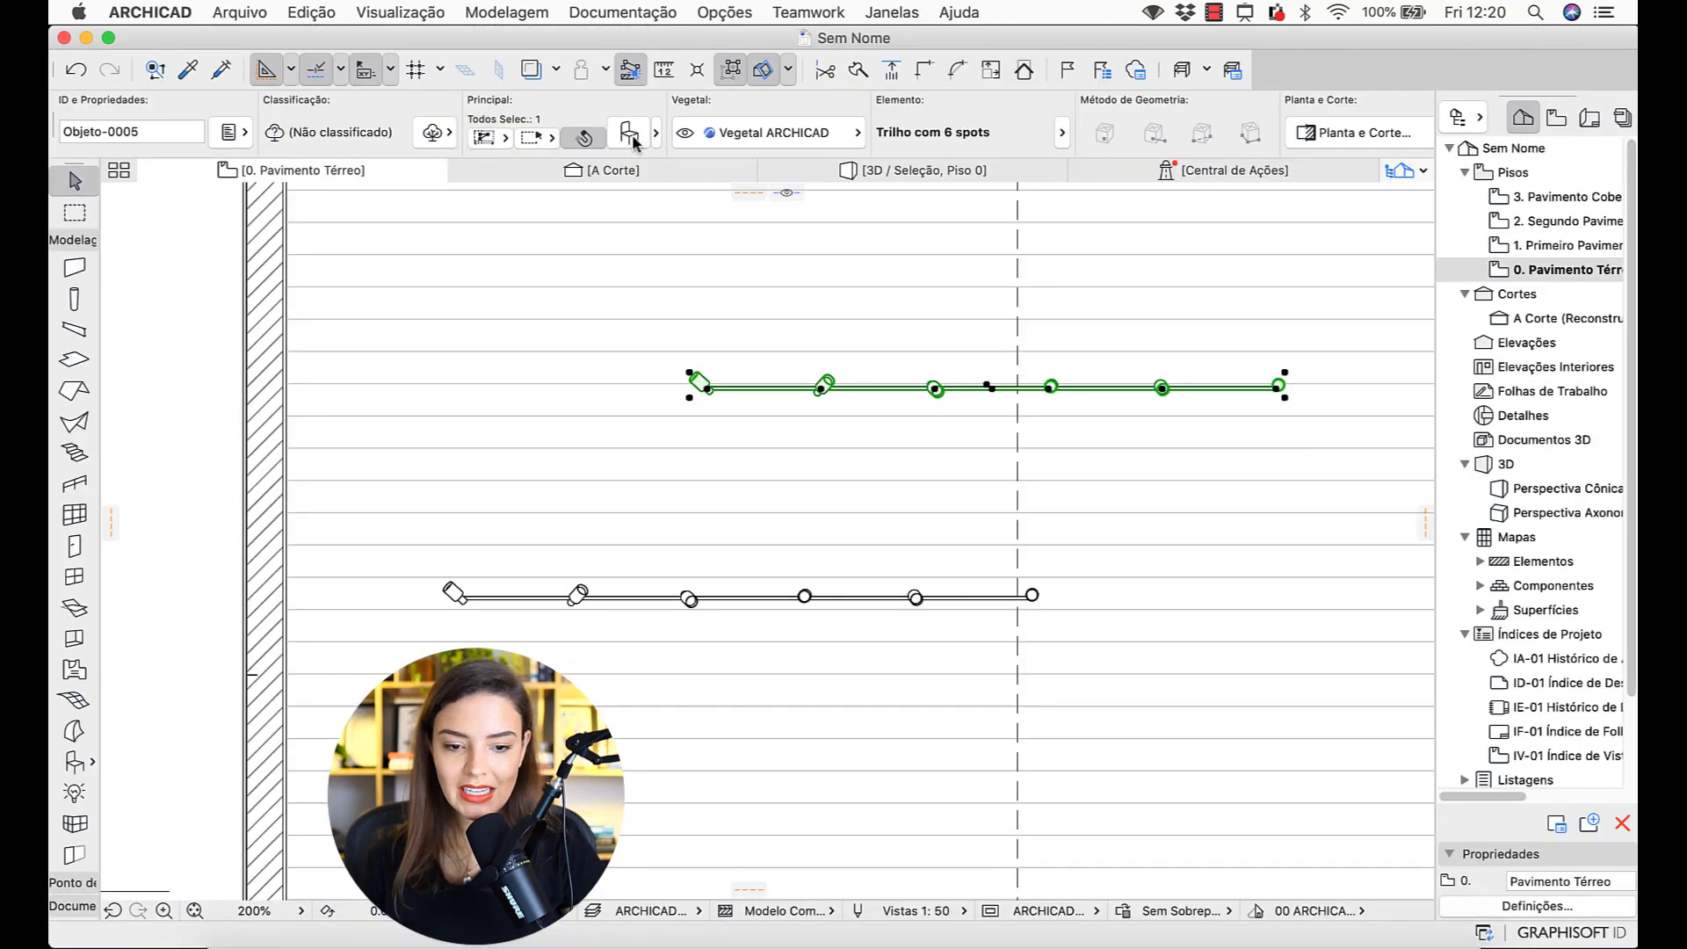
- Check the placed track's object settings, reopen Trilho com 6 spots in the object editor and display its parameter list
{"action": "left_click", "coordinate": [628, 132]}
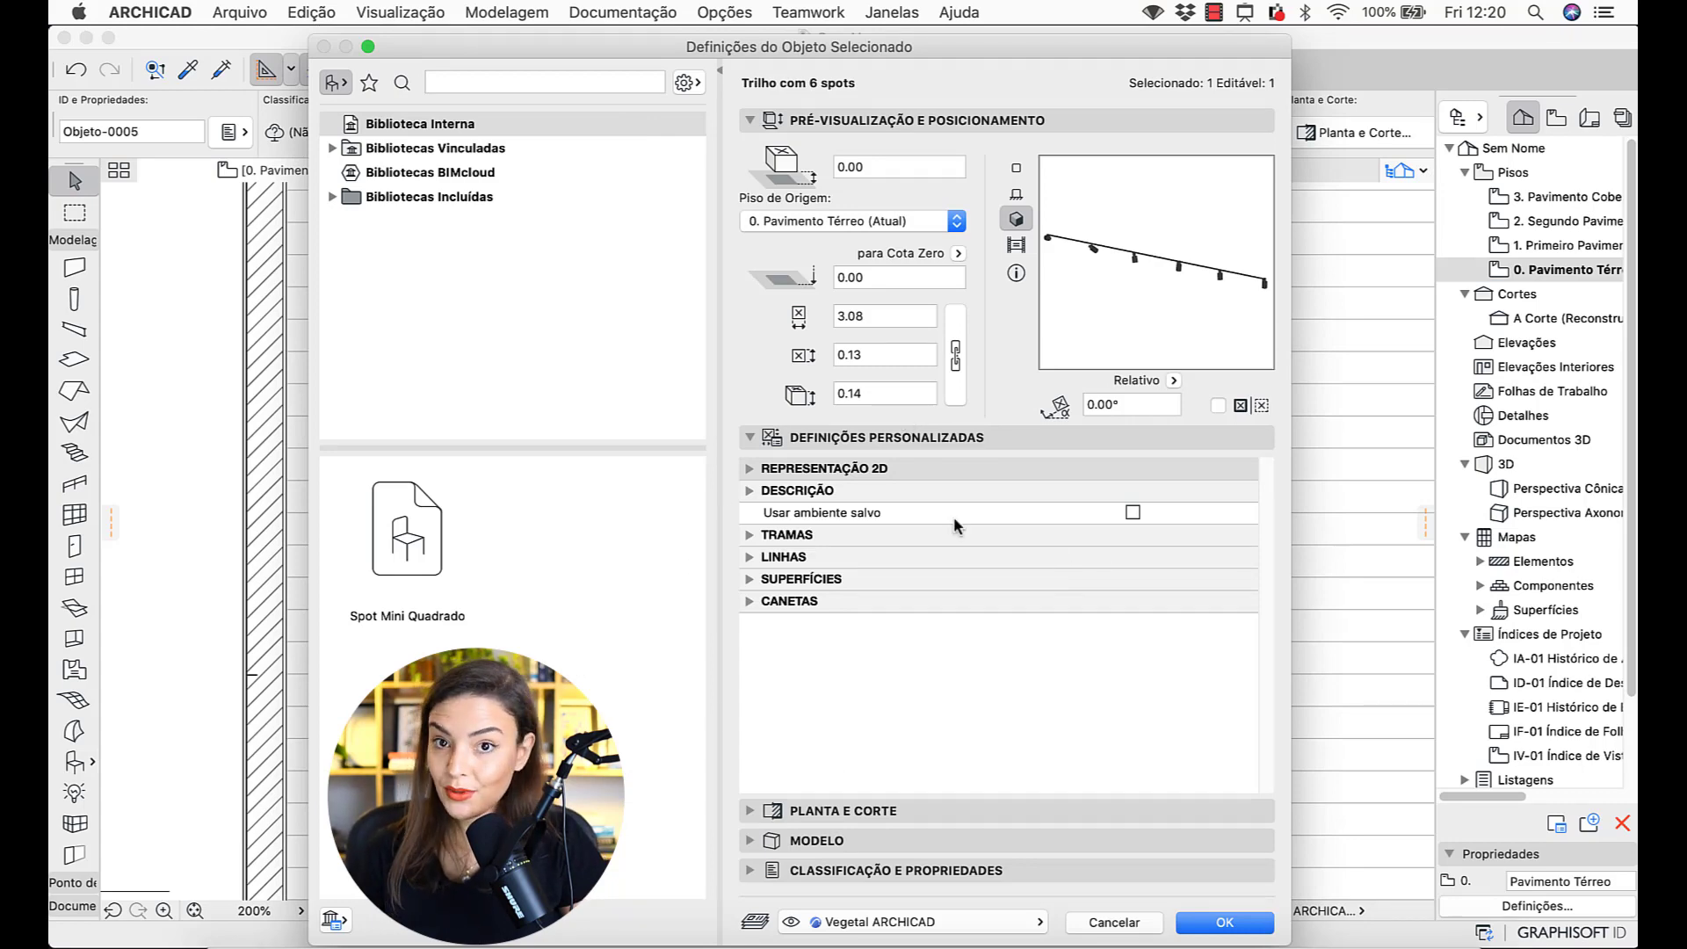
{"action": "key", "text": "Escape"}
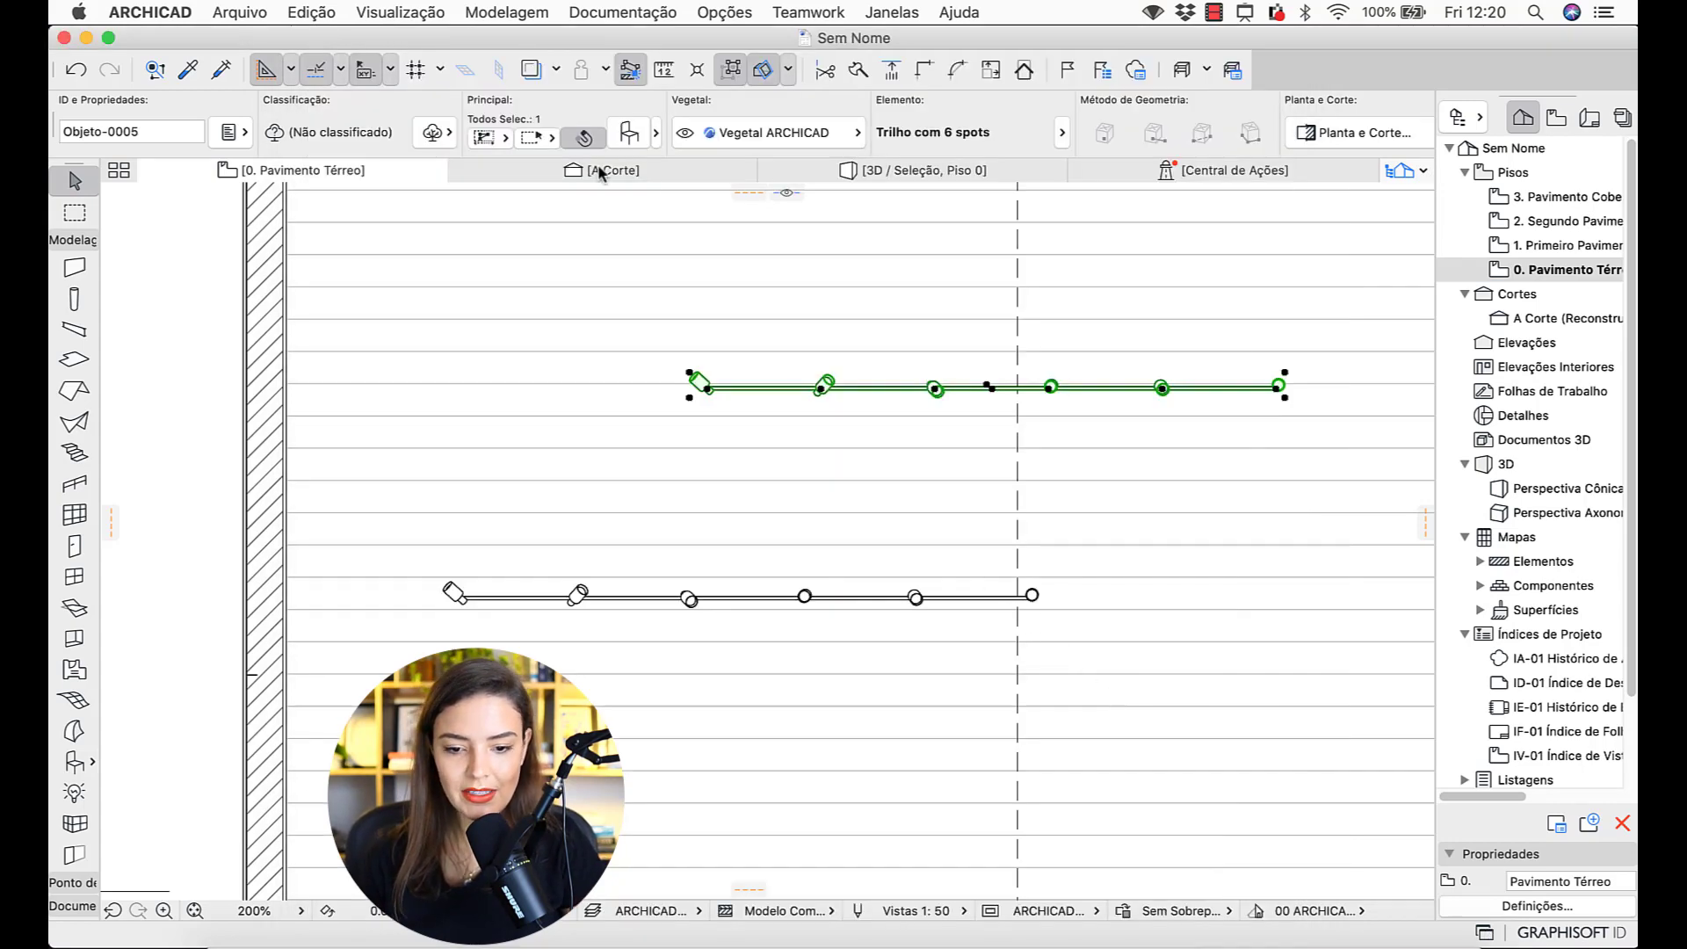
{"action": "left_click", "coordinate": [239, 13]}
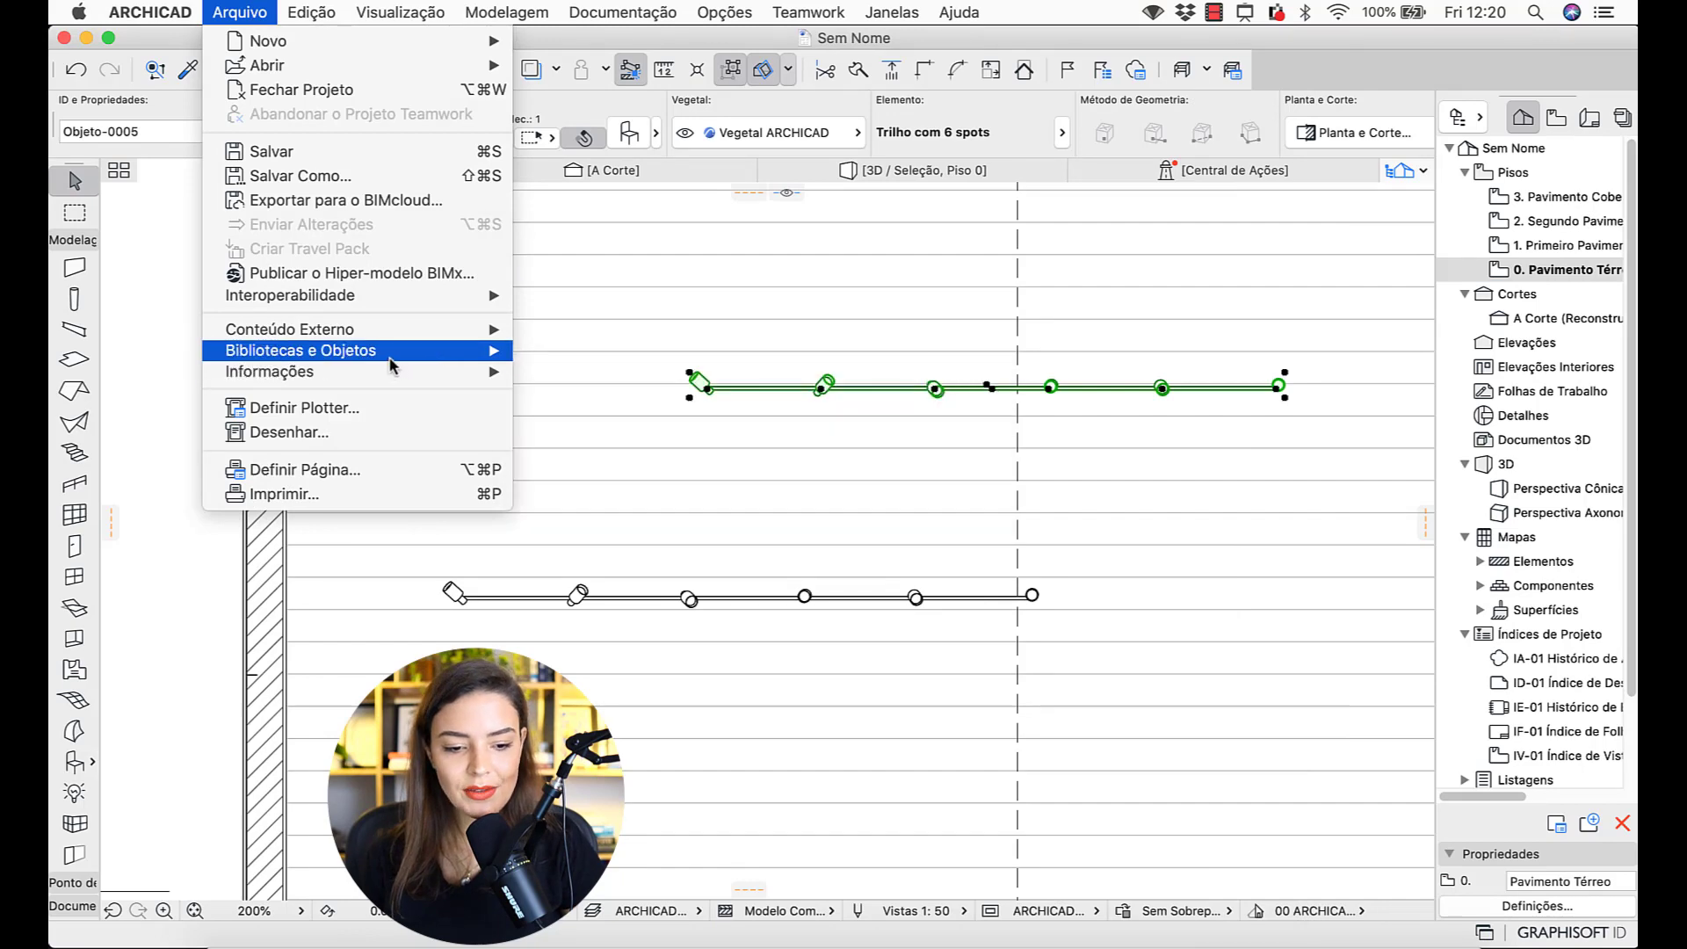
{"action": "mouse_move", "coordinate": [392, 366]}
{"action": "left_click", "coordinate": [835, 527]}
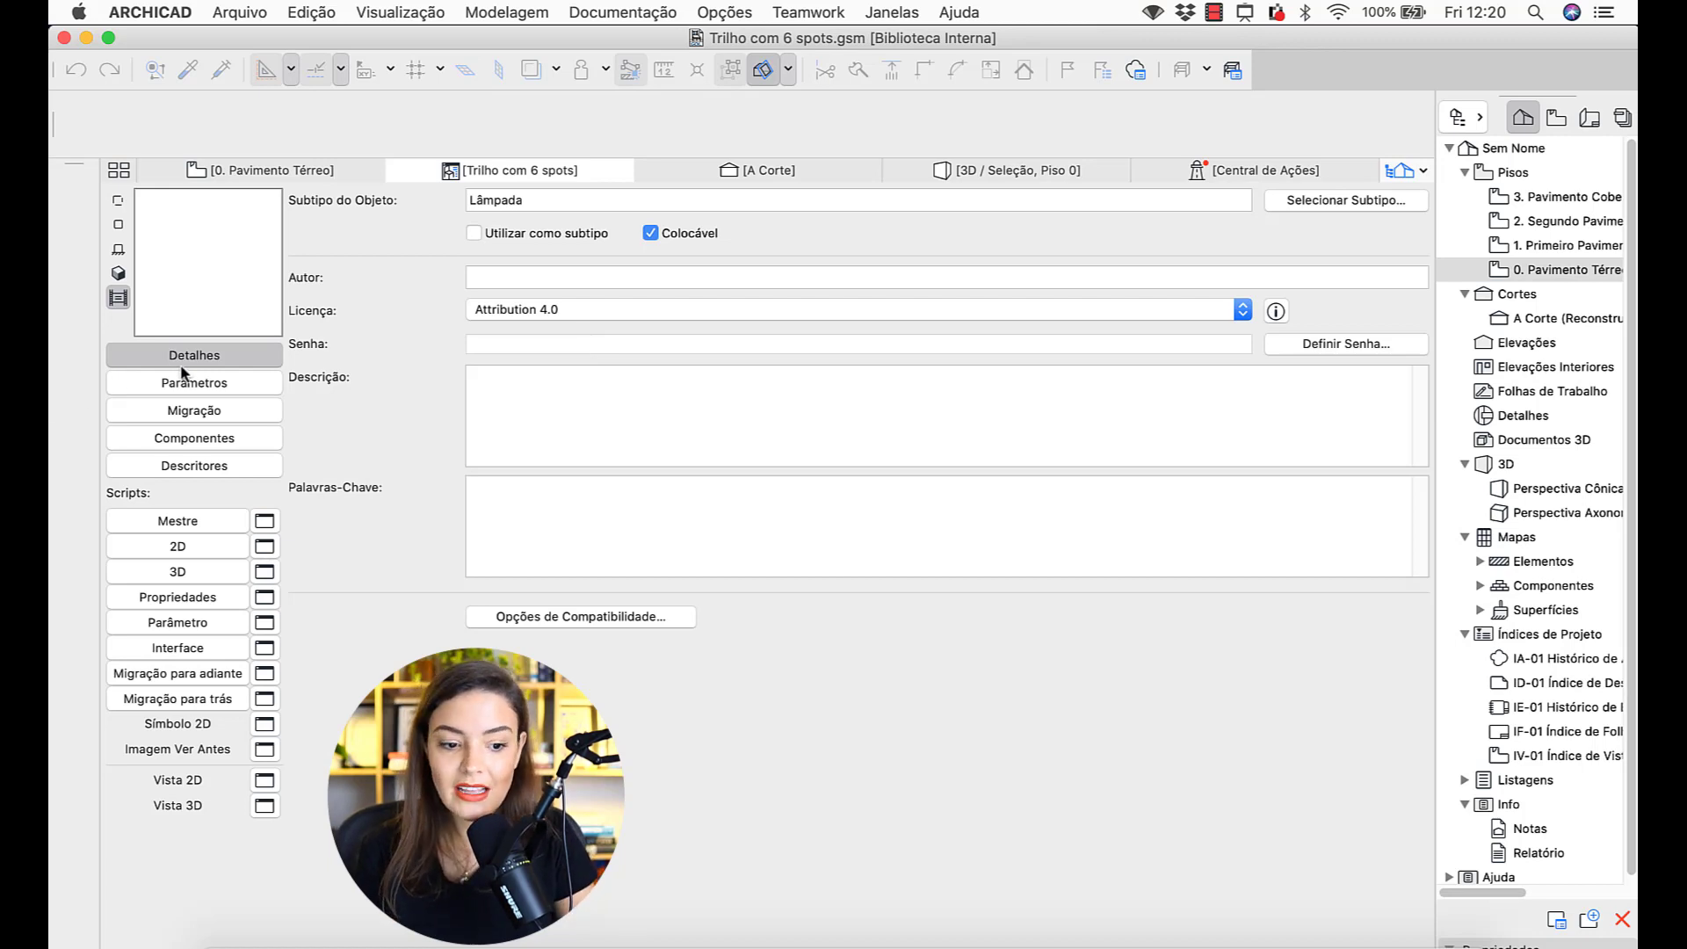
{"action": "left_click", "coordinate": [184, 387]}
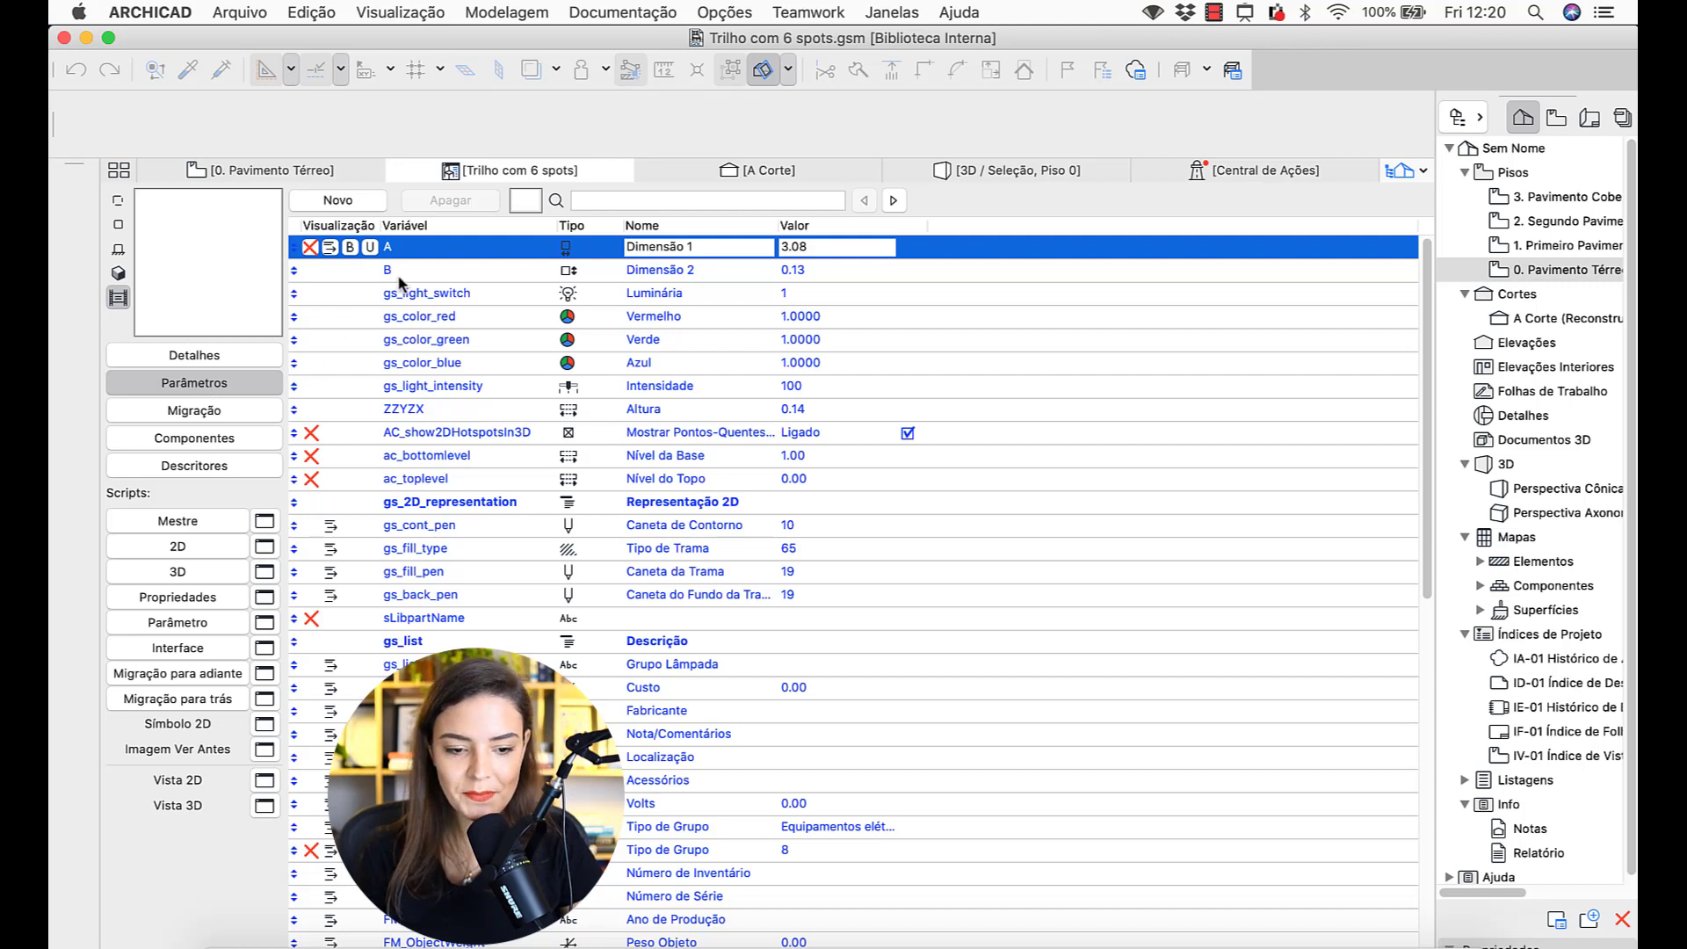
- Add a new angle-type parameter giroZ named "Rotação em Z" below parameter B
{"action": "left_click", "coordinate": [362, 204]}
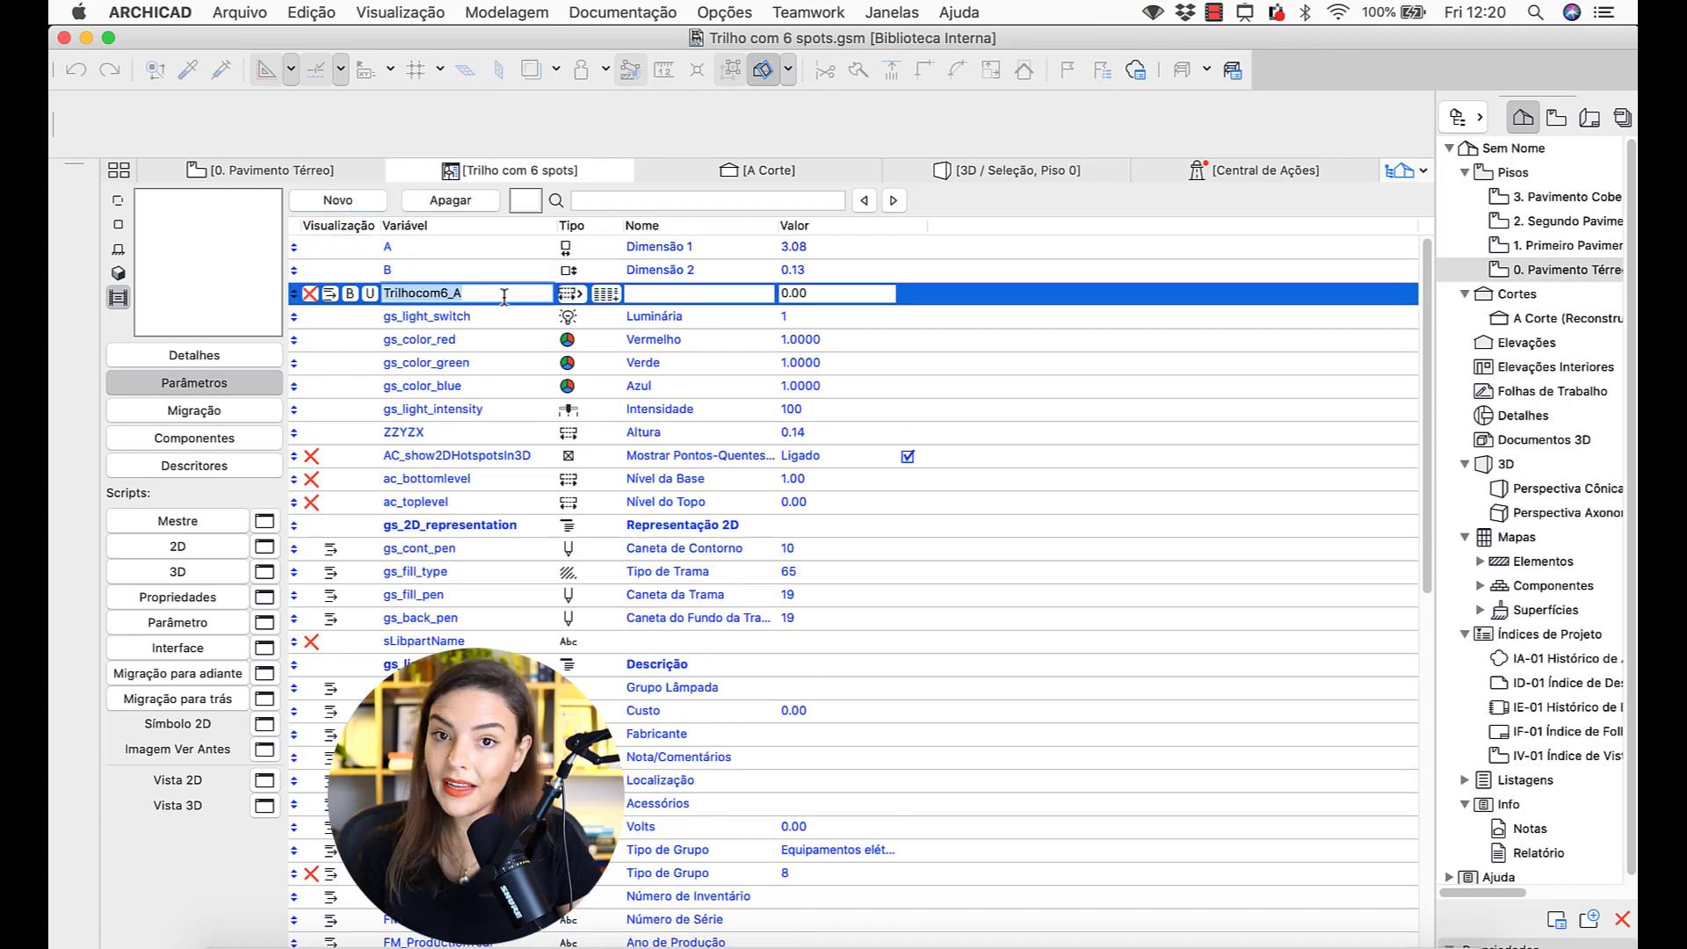
{"action": "type", "text": "giro"}
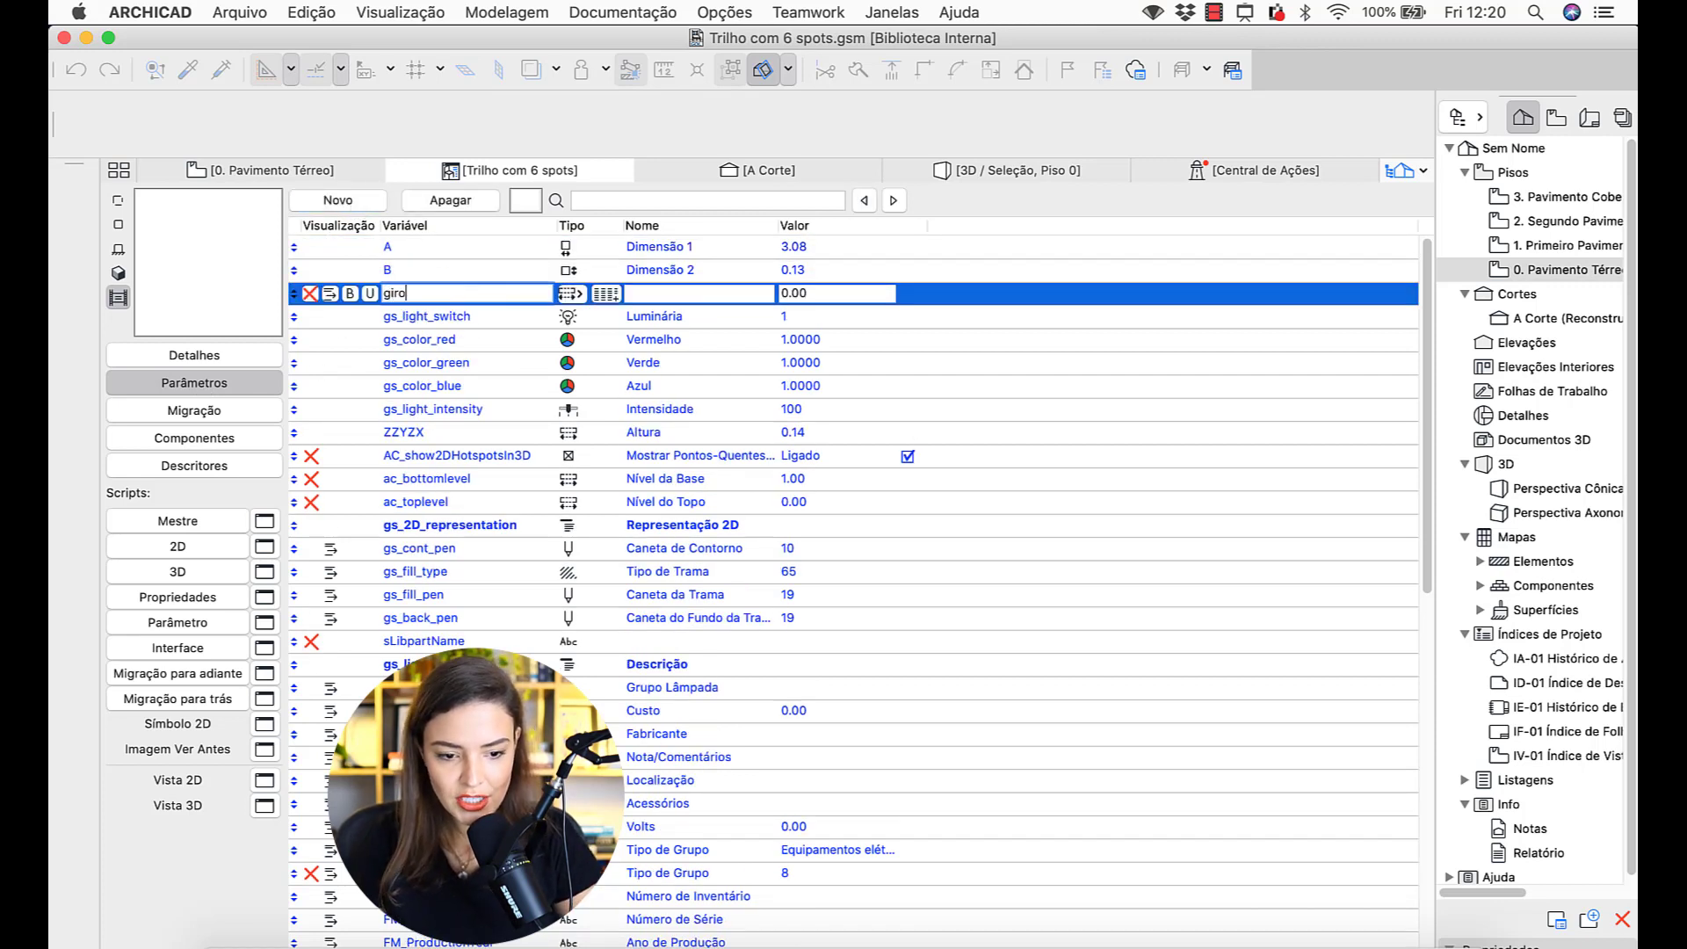
{"action": "type", "text": "Z"}
{"action": "left_click", "coordinate": [569, 294]}
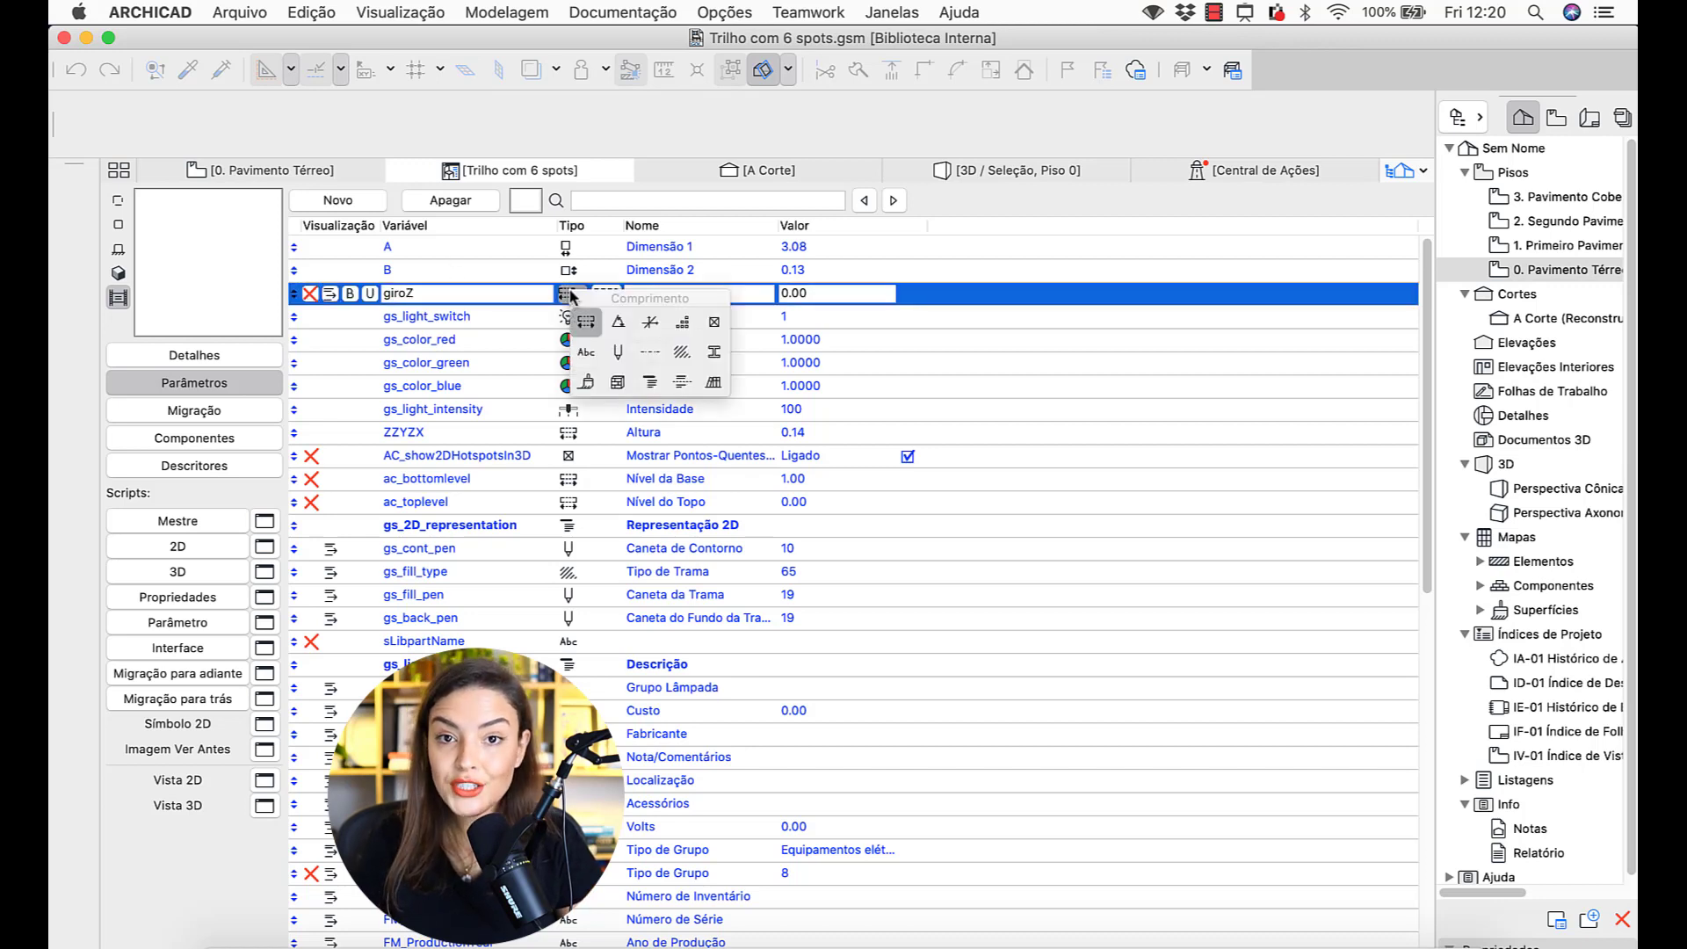
{"action": "left_click", "coordinate": [618, 322]}
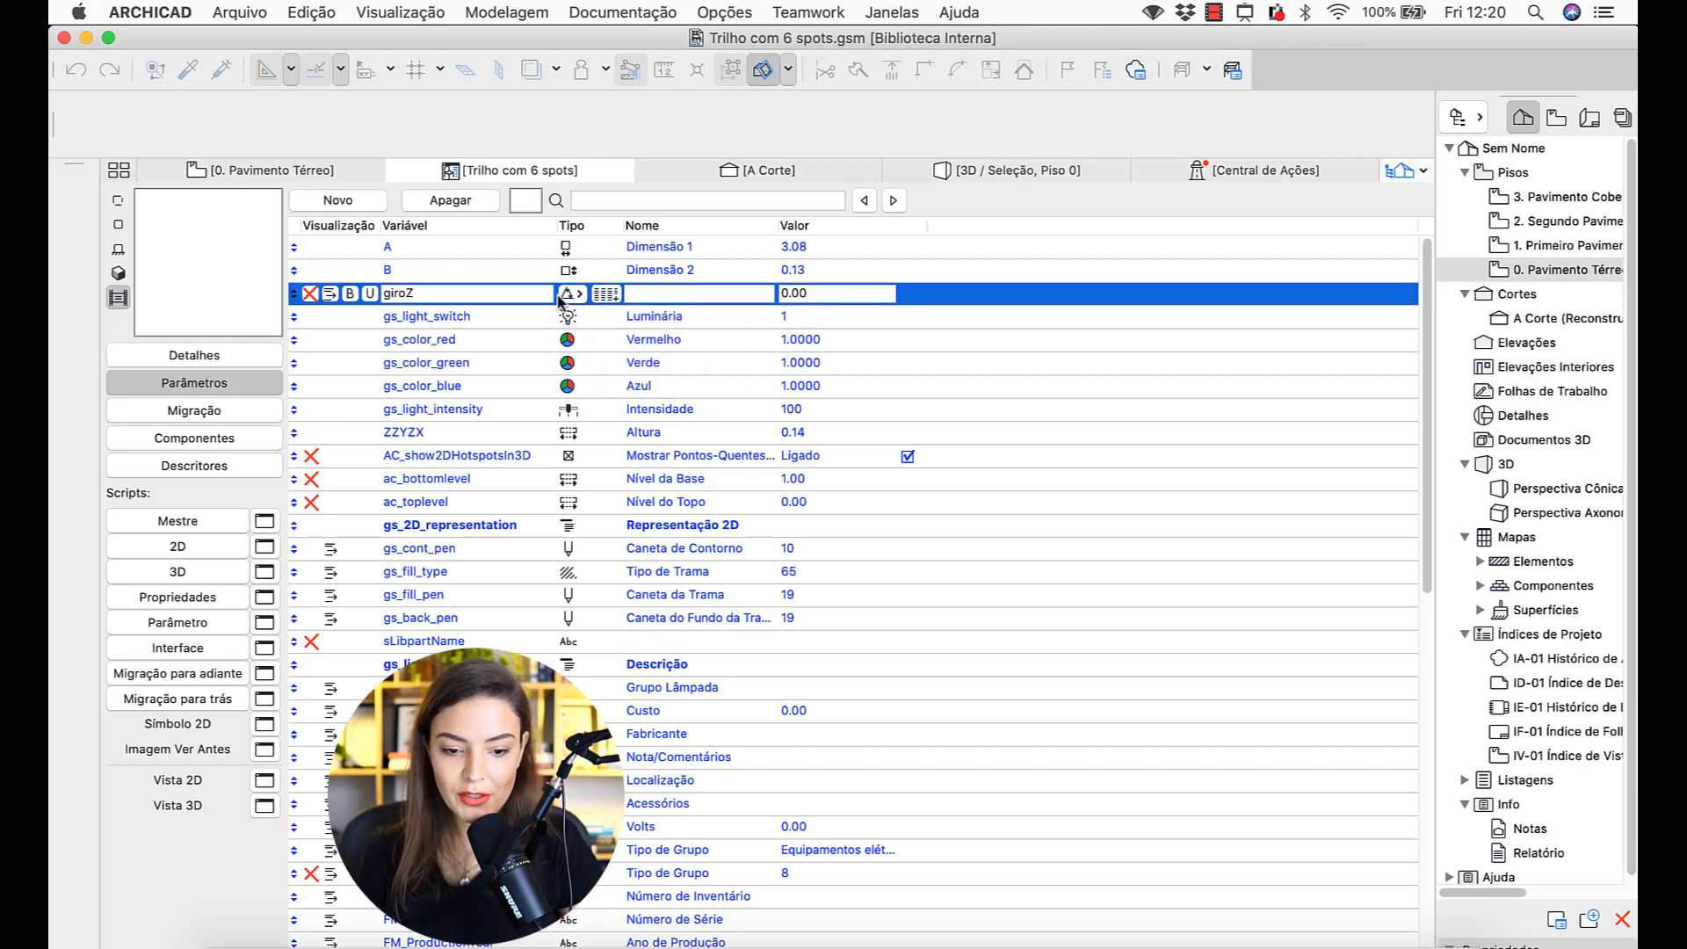
{"action": "left_click", "coordinate": [647, 299]}
{"action": "type", "text": "R"}
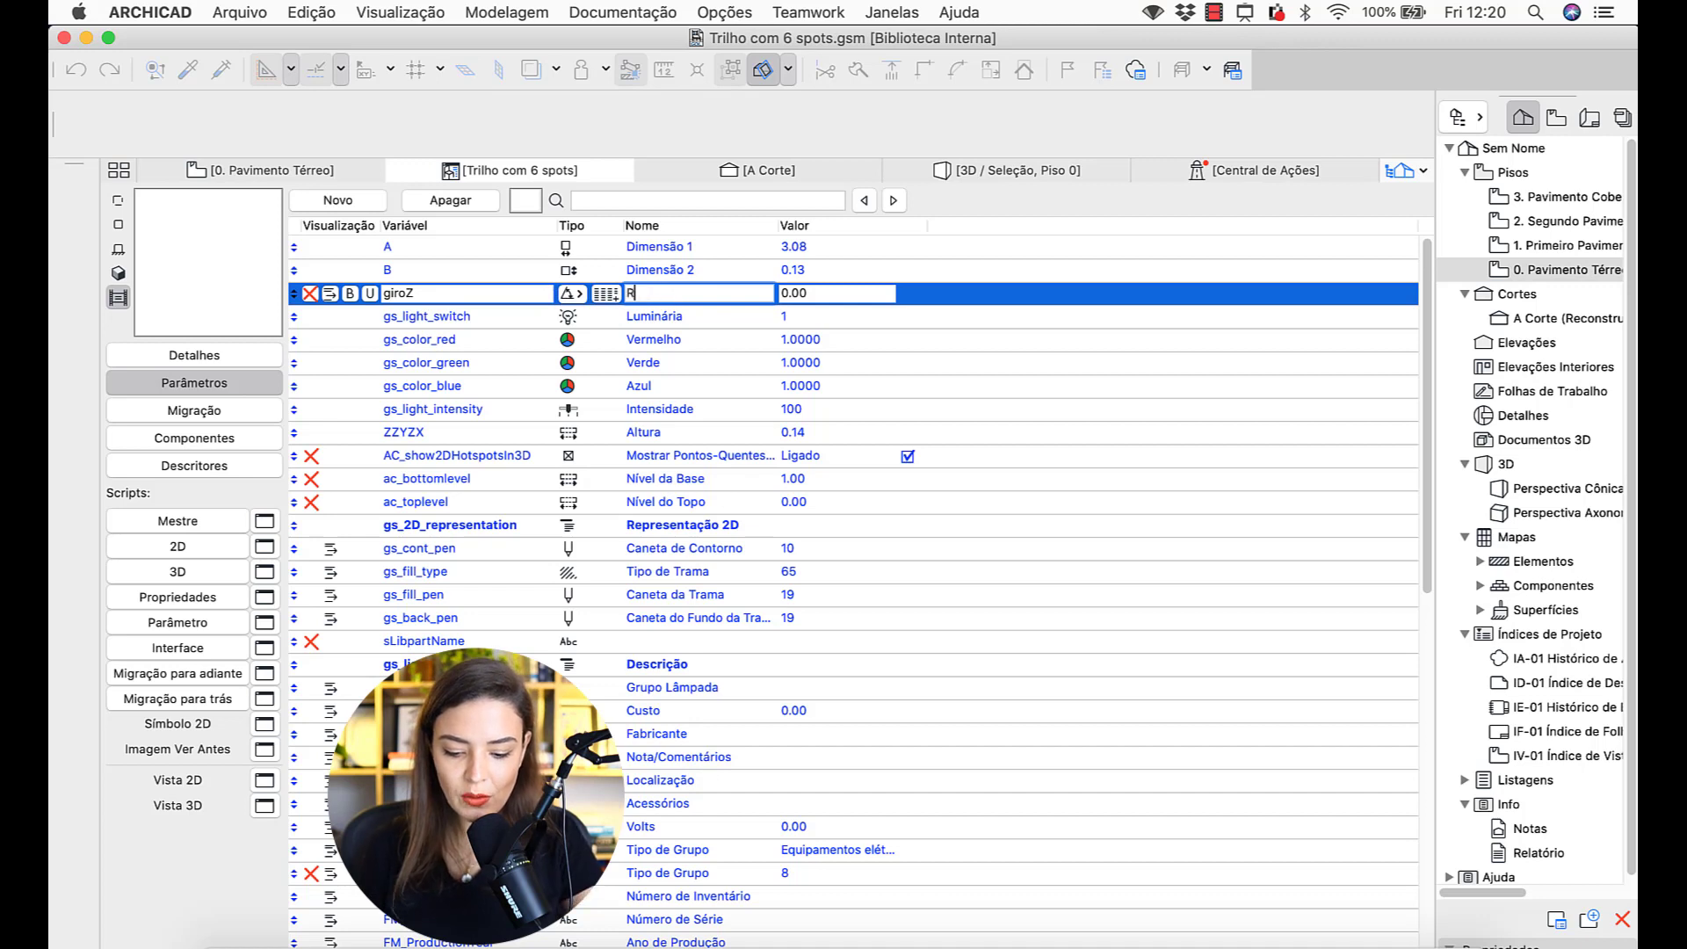
{"action": "type", "text": "otação em Z"}
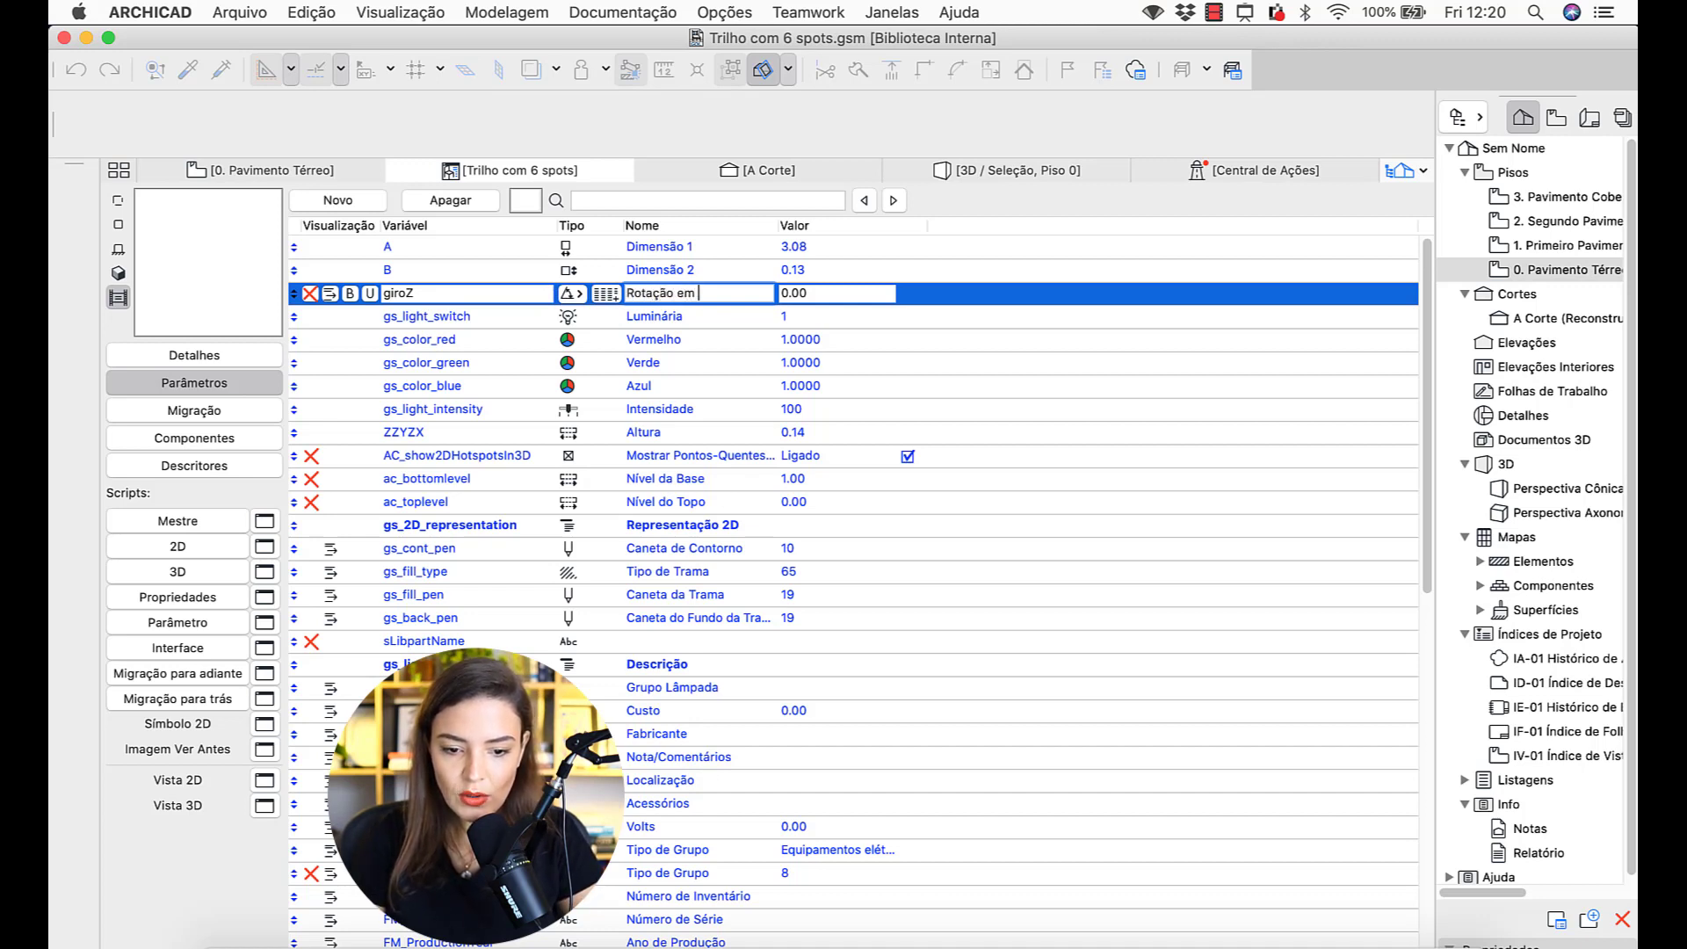
- Add a second angle-type parameter giroY named "Rotação em Y" below giroZ
{"action": "left_click", "coordinate": [369, 204]}
{"action": "type", "text": "giro"}
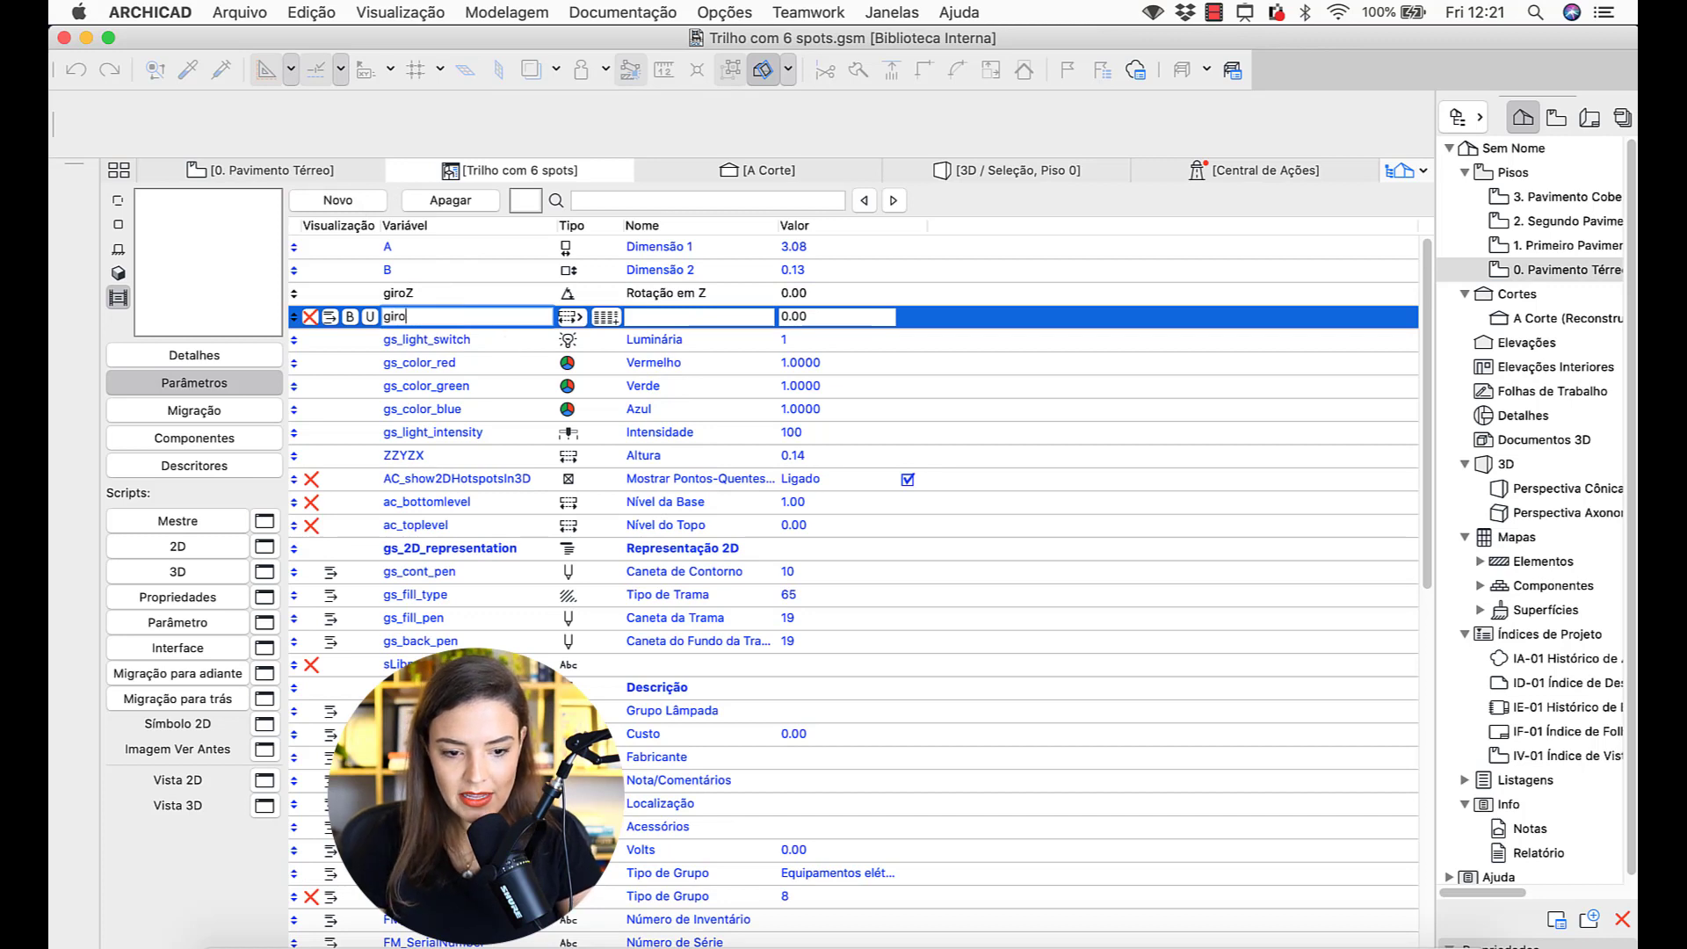
{"action": "type", "text": "Y"}
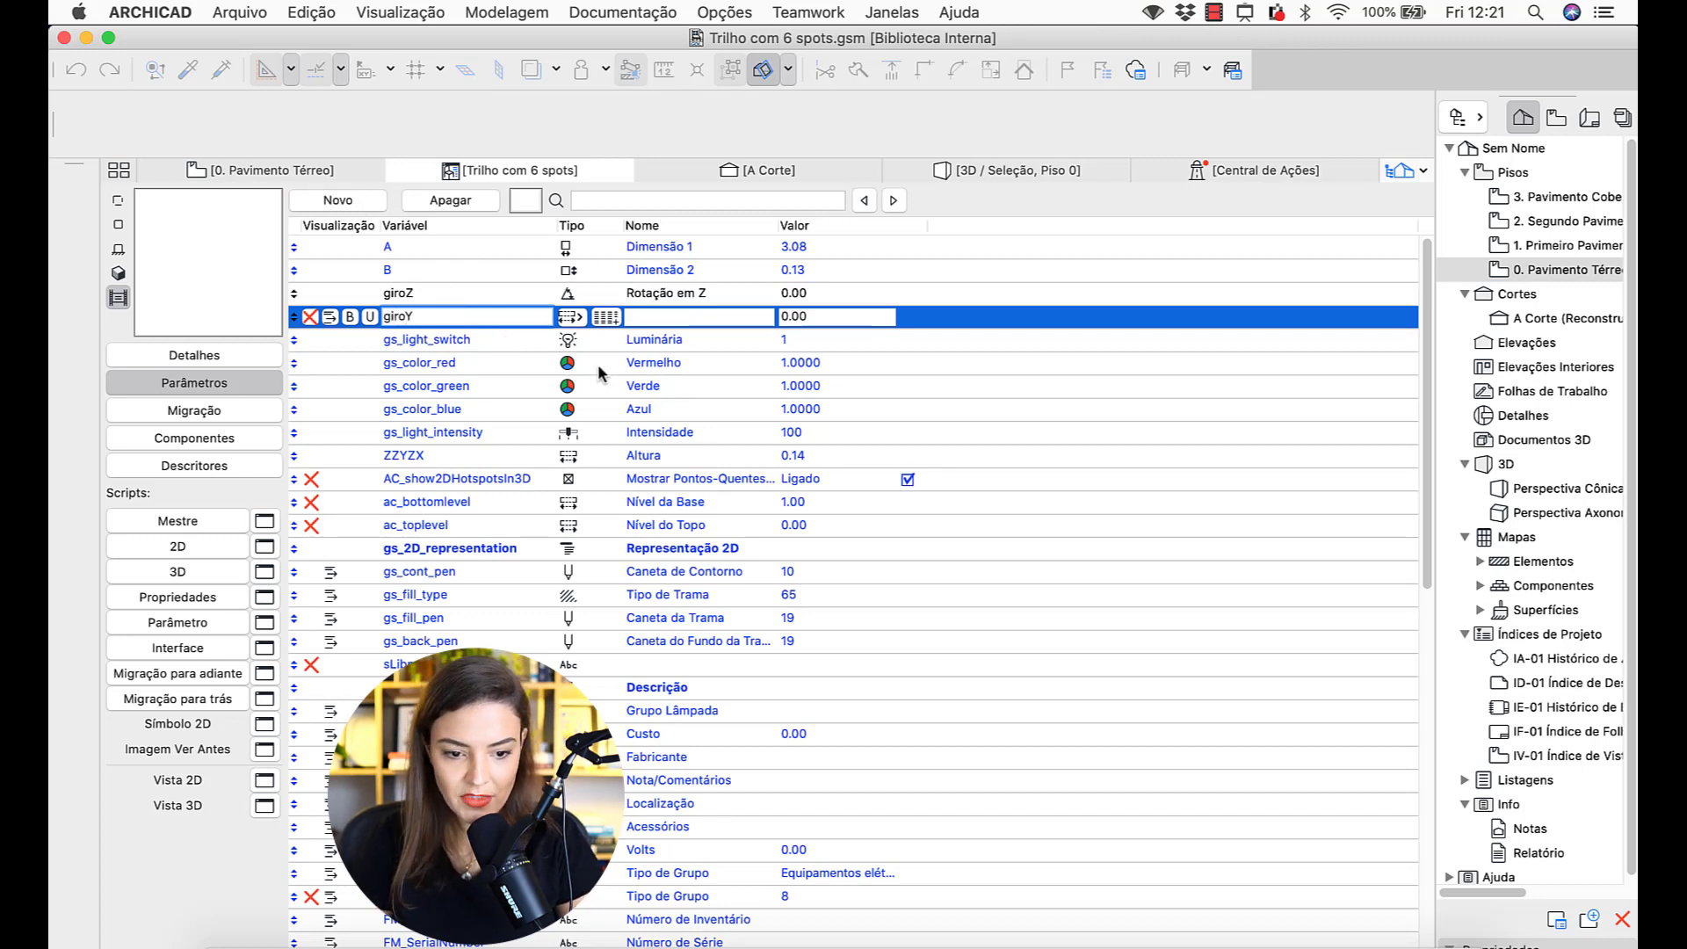
{"action": "left_click", "coordinate": [570, 319]}
{"action": "left_click", "coordinate": [622, 355]}
{"action": "left_click", "coordinate": [661, 318]}
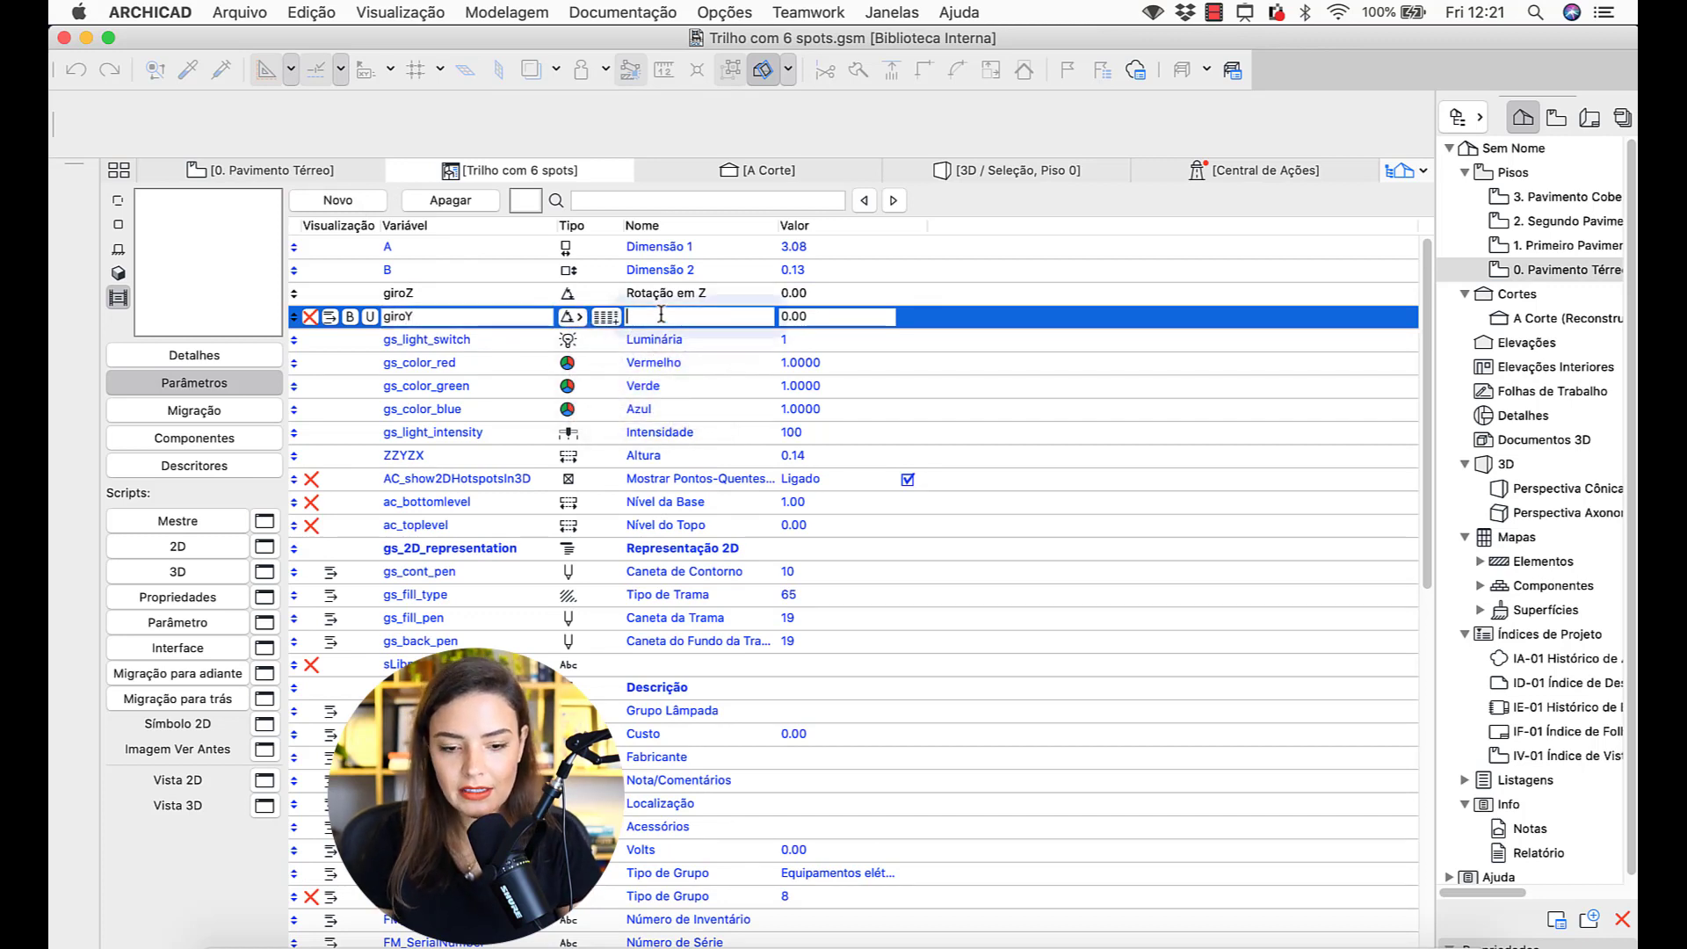
{"action": "type", "text": "Rotação"}
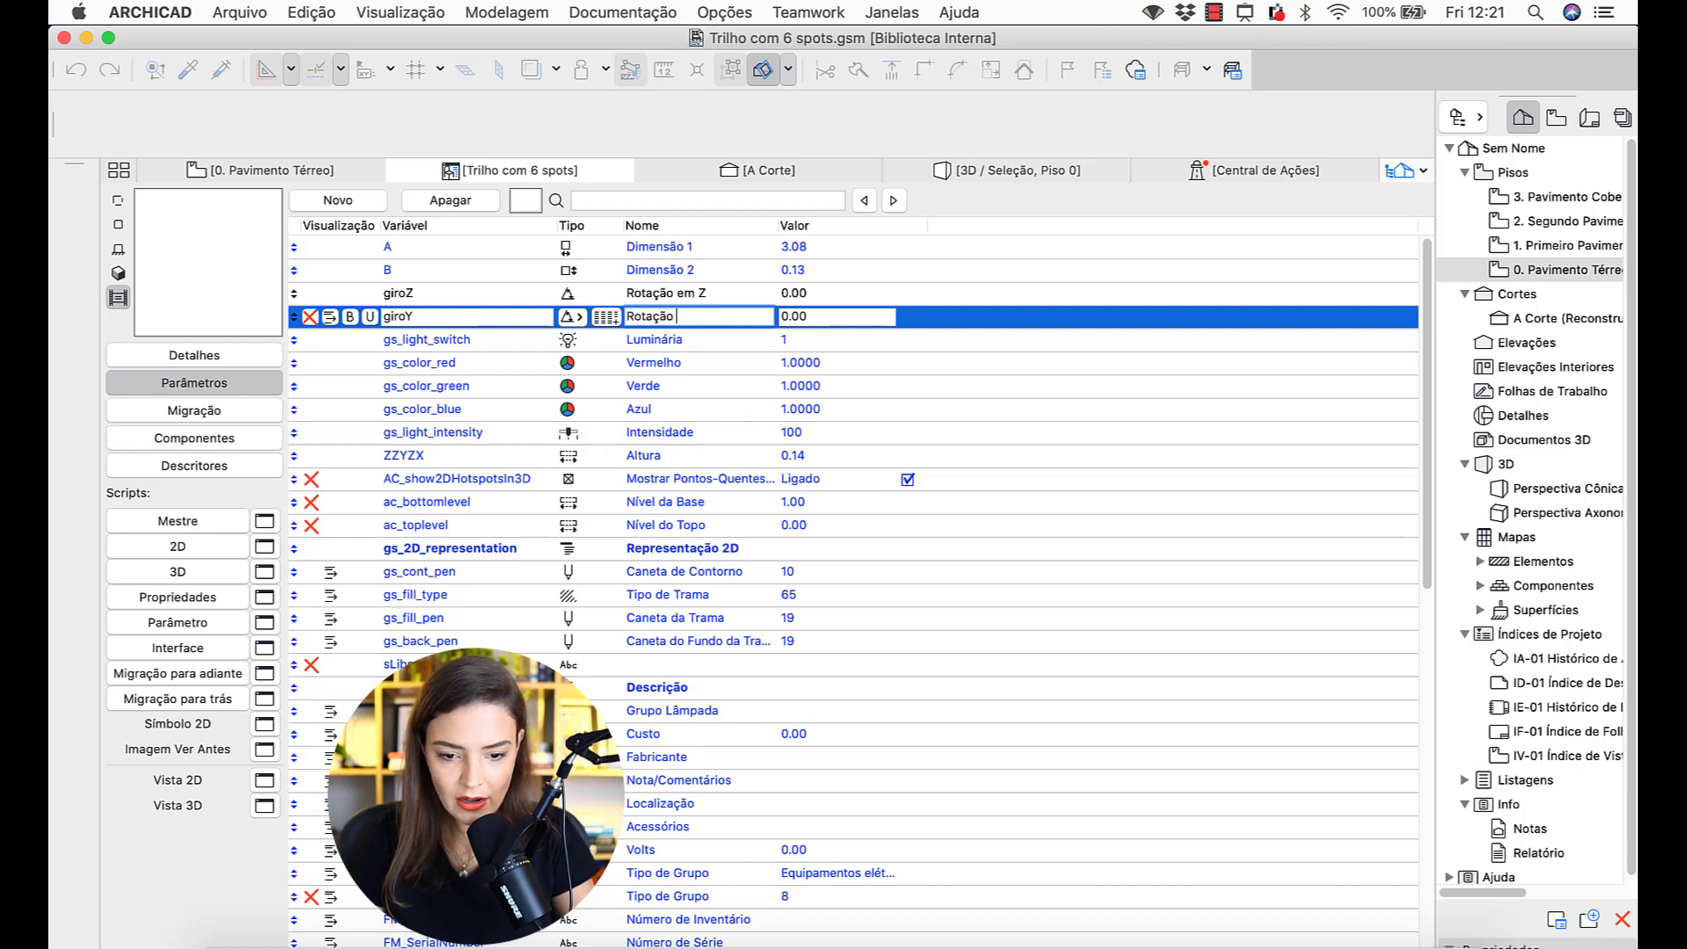
{"action": "type", "text": " em Y"}
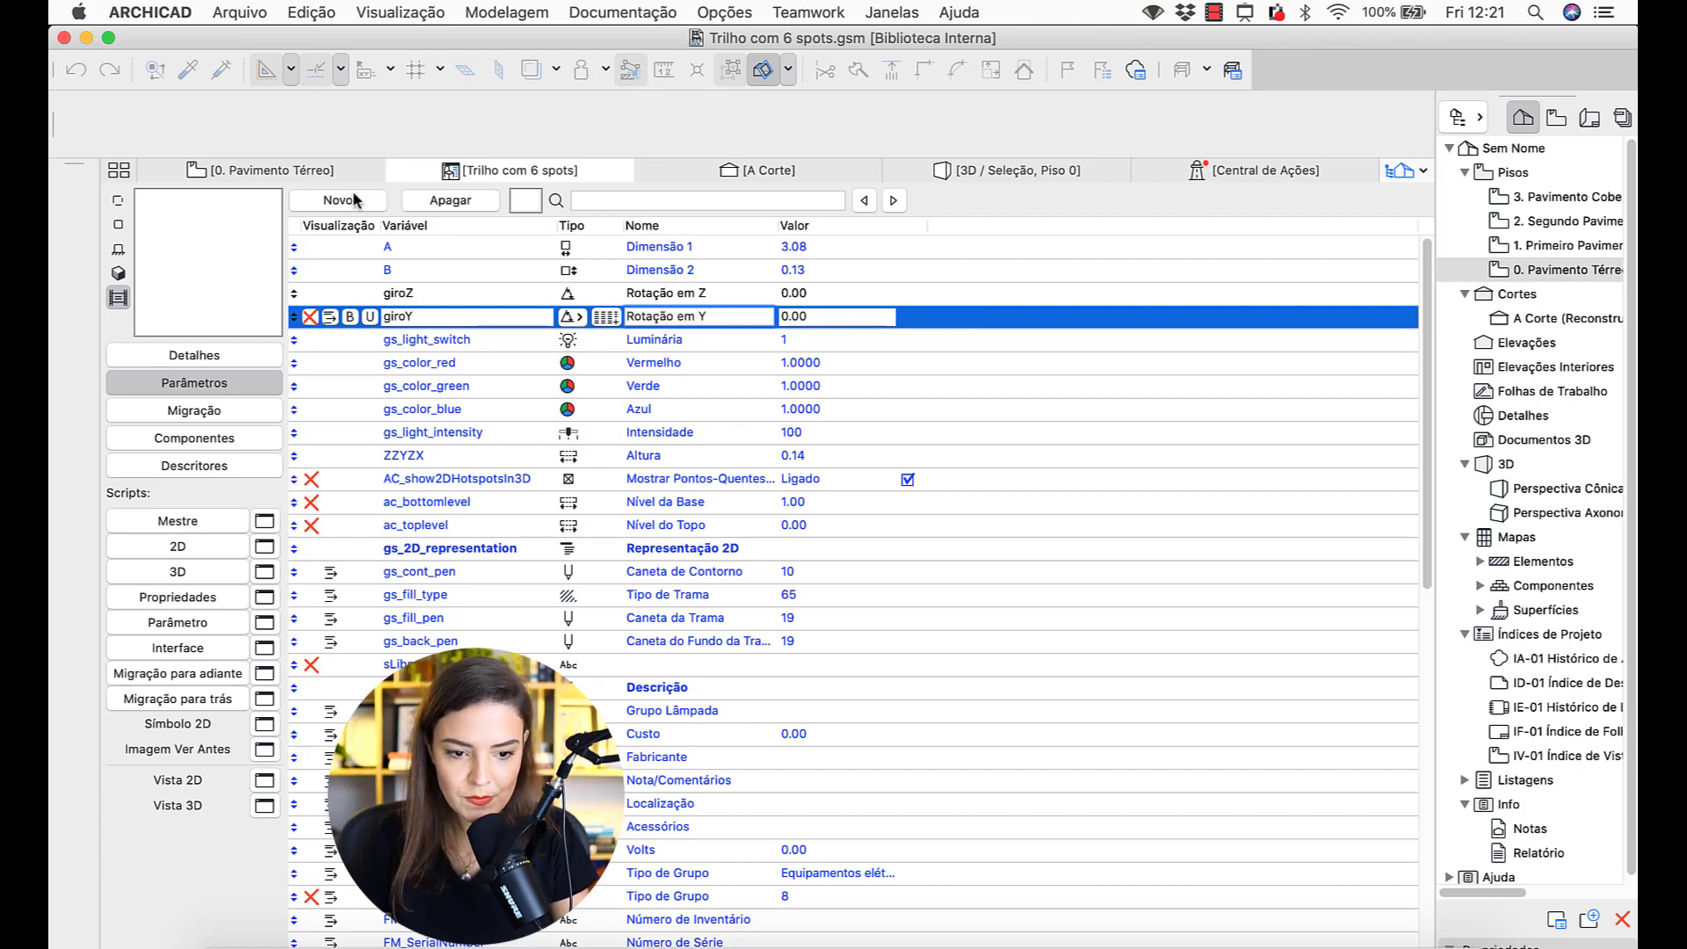
- Add a third angle-type parameter giroX named "Rotação em X" below giroY
{"action": "left_click", "coordinate": [355, 200]}
{"action": "type", "text": "giroX"}
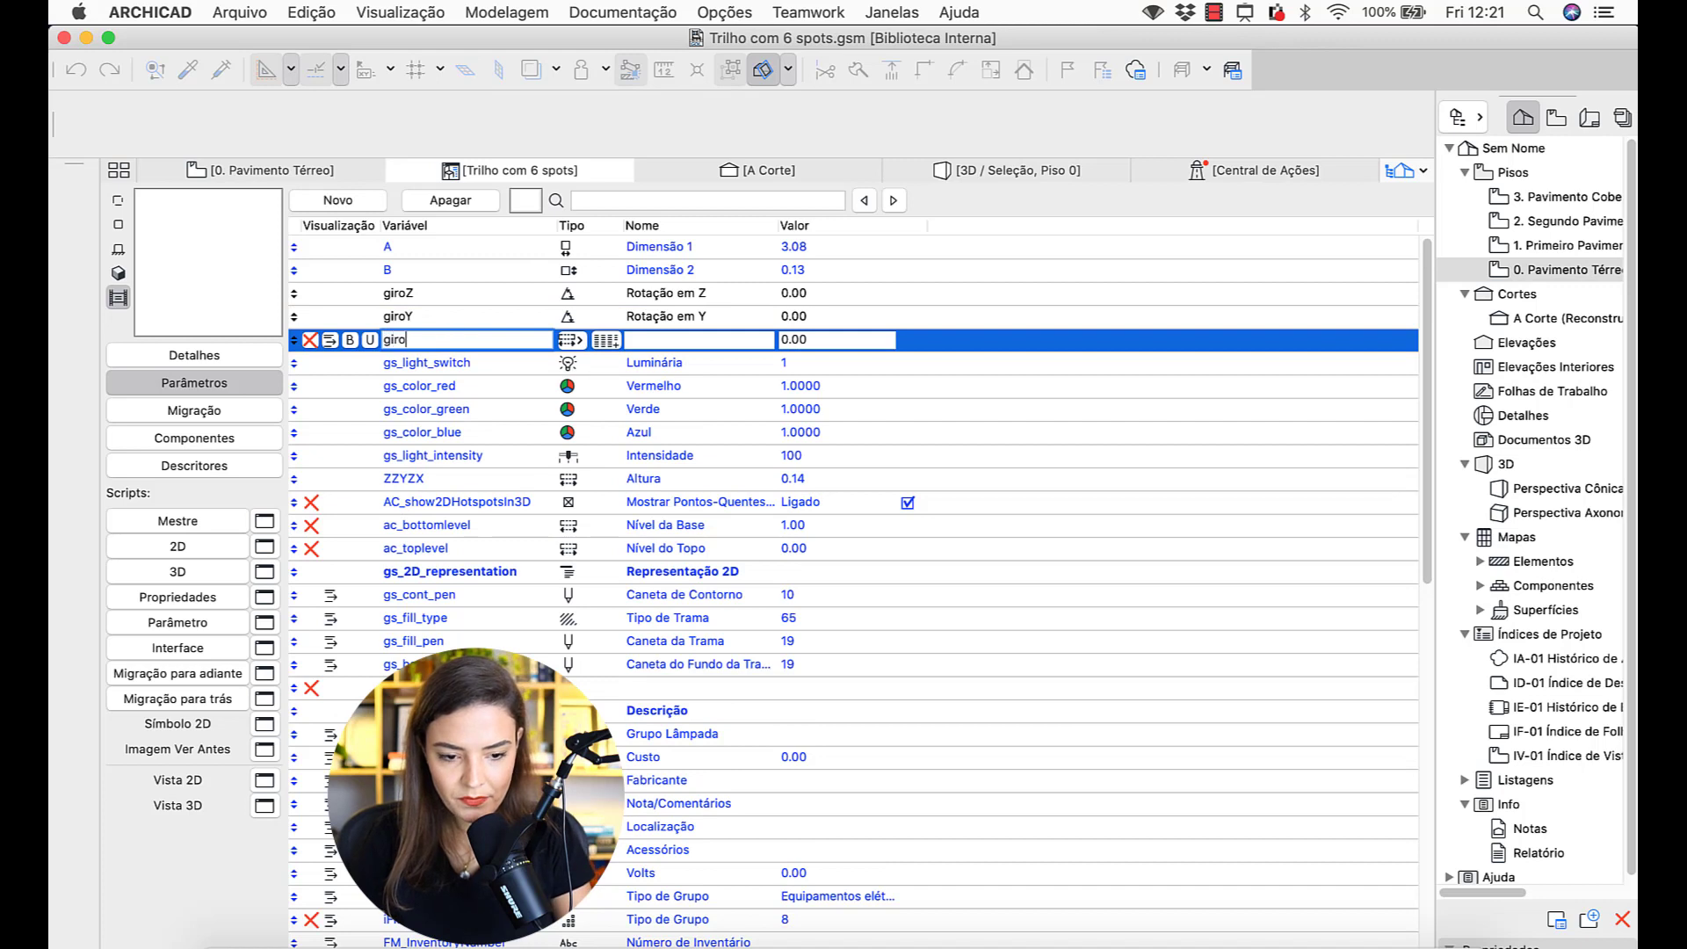
{"action": "left_click", "coordinate": [573, 340]}
{"action": "left_click", "coordinate": [632, 369]}
{"action": "left_click", "coordinate": [664, 340]}
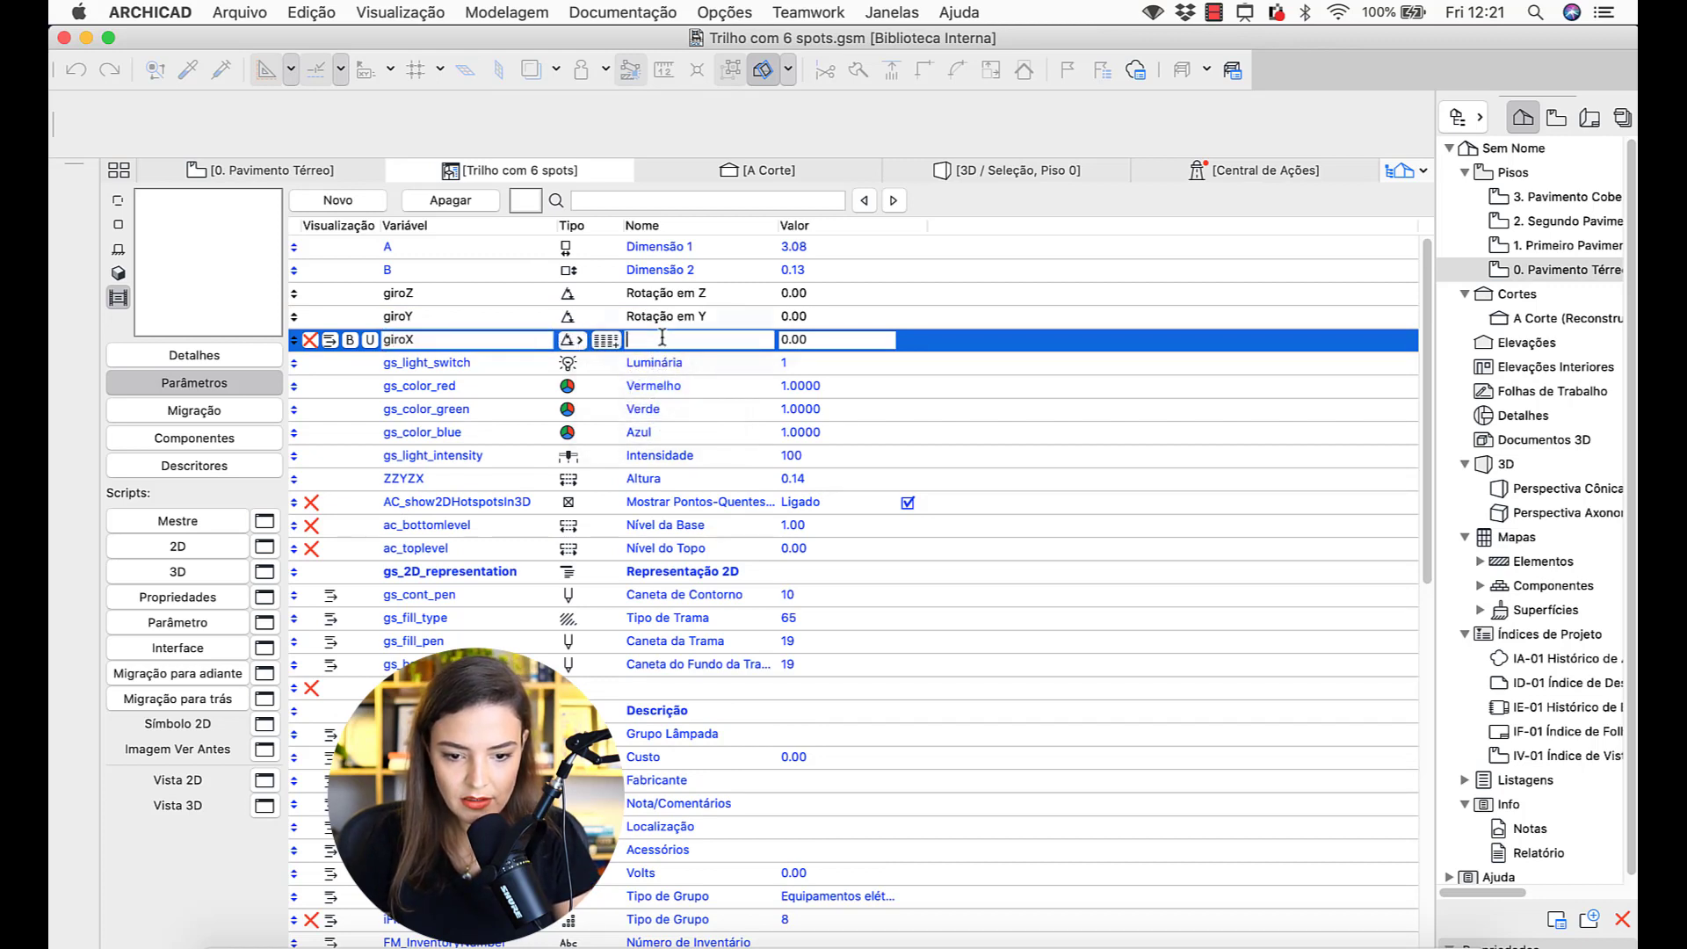
{"action": "type", "text": "Rotação e"}
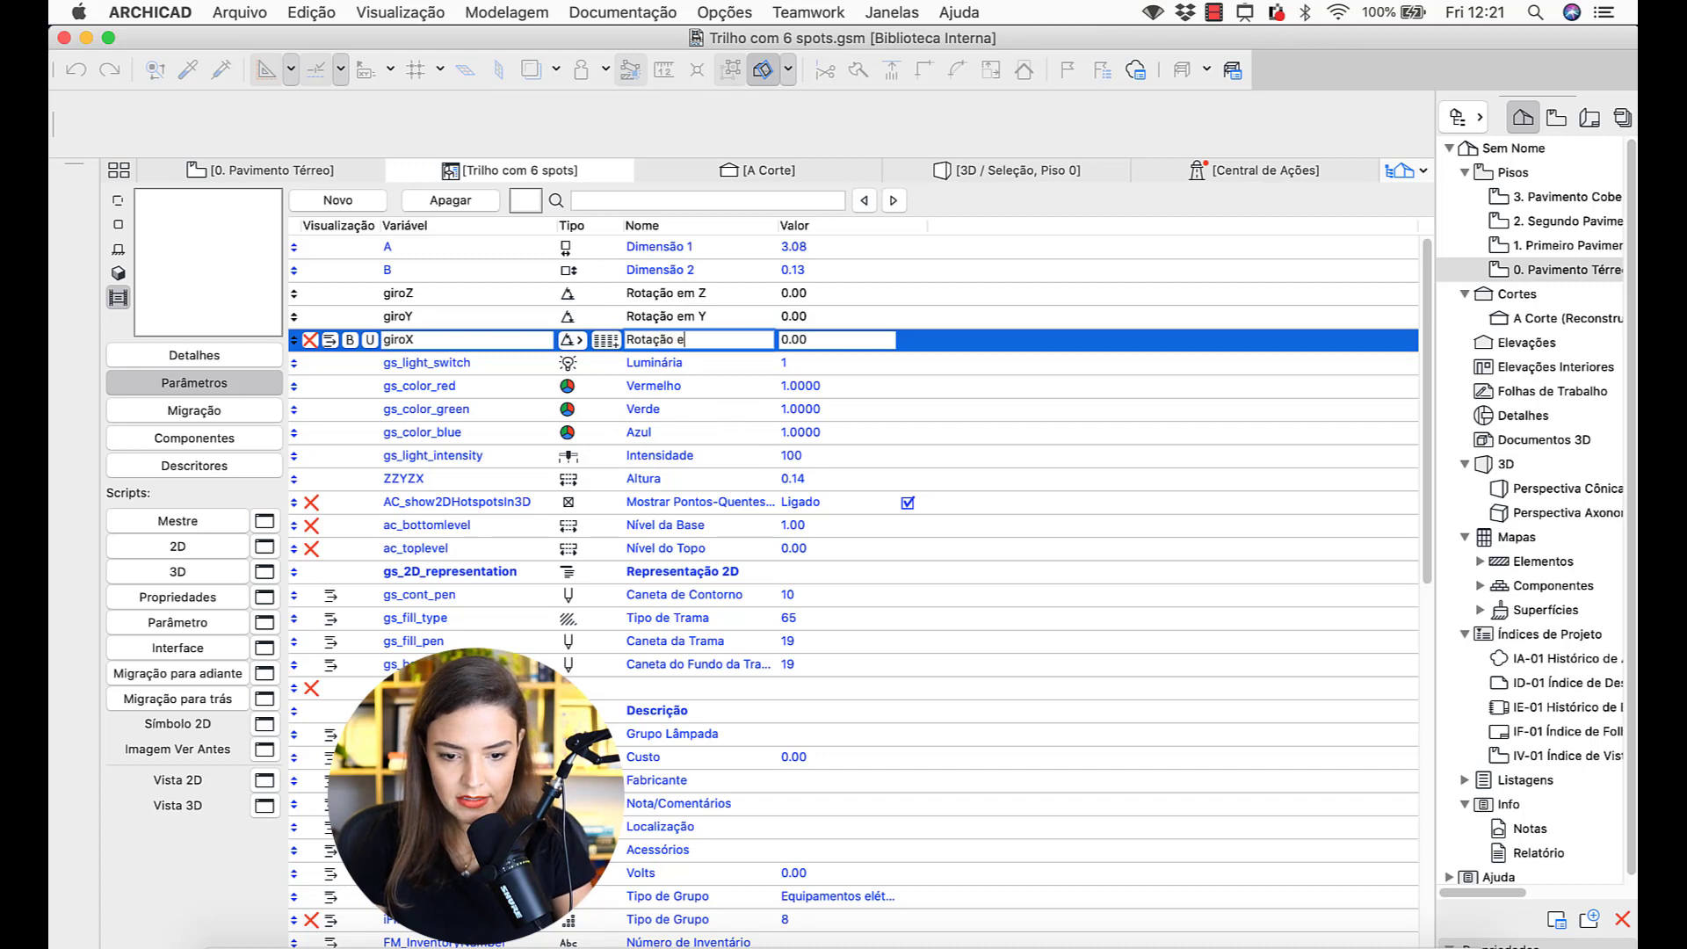
{"action": "type", "text": "m X"}
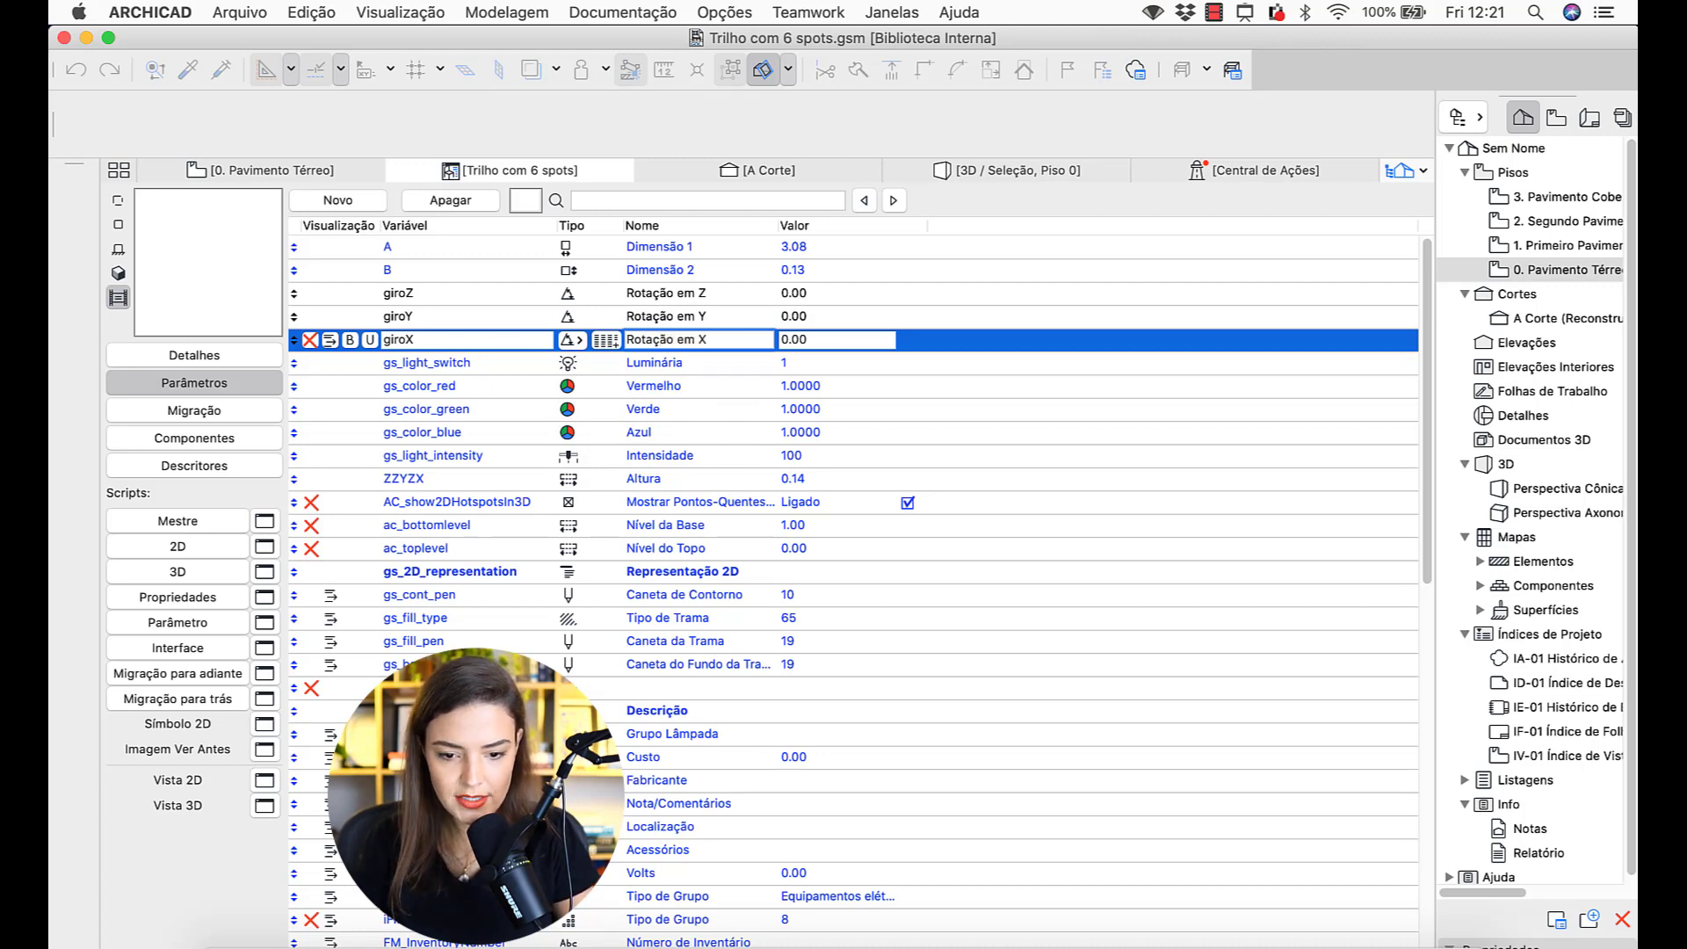
{"action": "key", "text": "Return"}
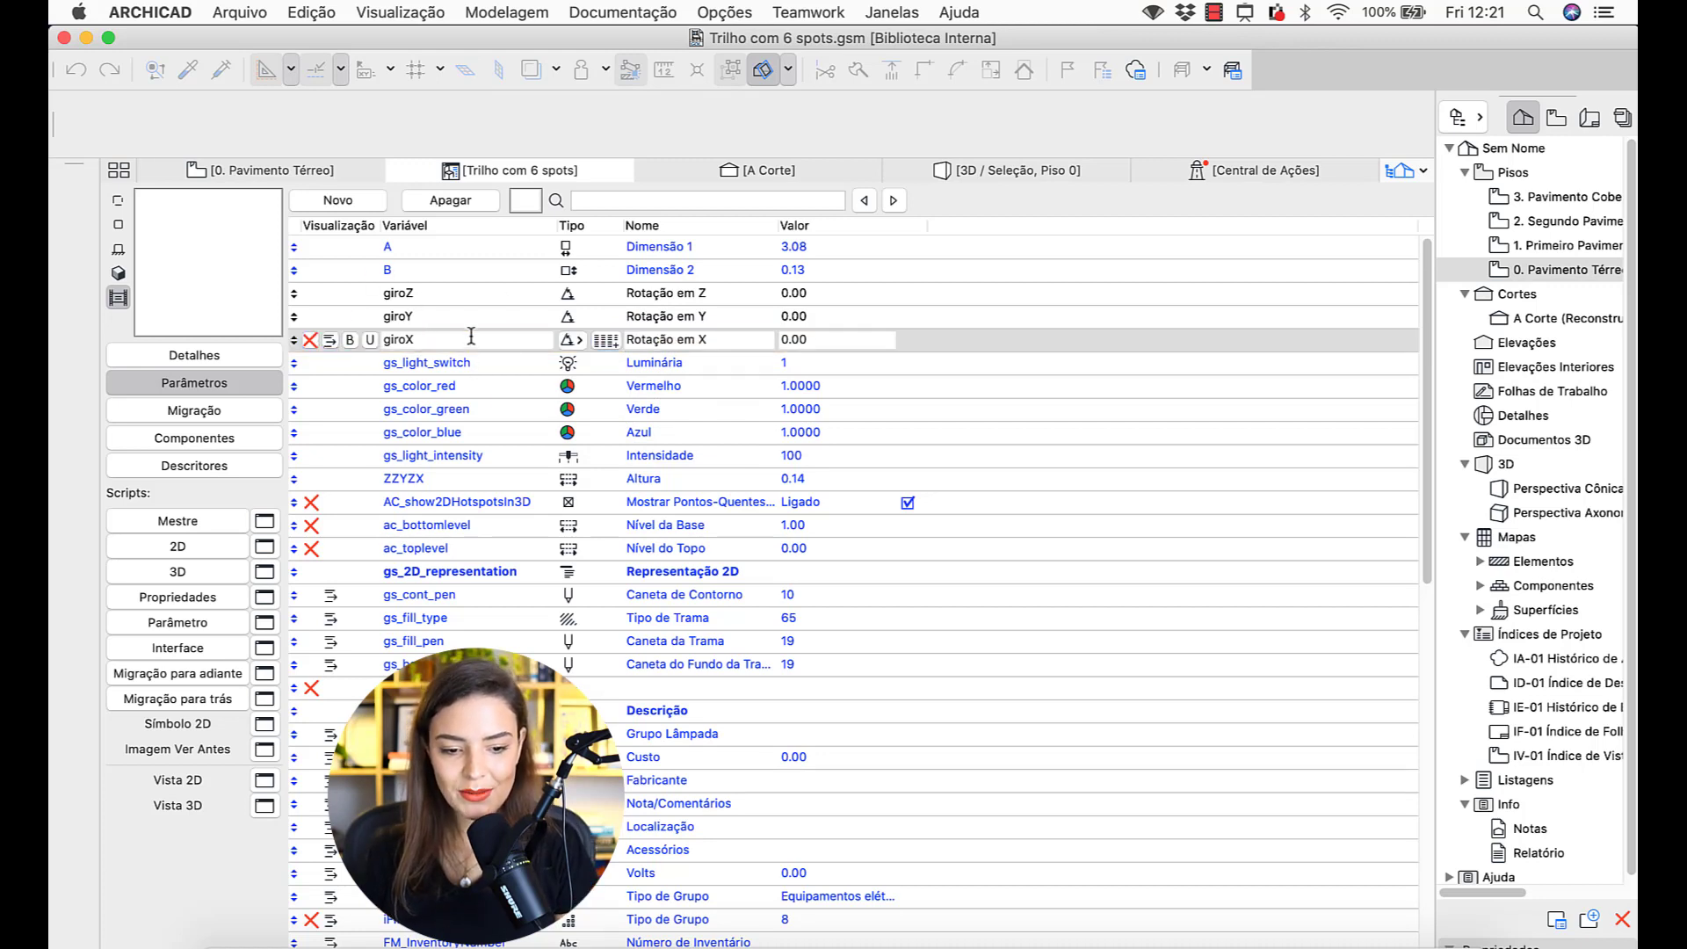
- Insert the line ROTX giroZ in the object's 3D script, between the header comments and the mulx line
{"action": "left_click", "coordinate": [179, 574]}
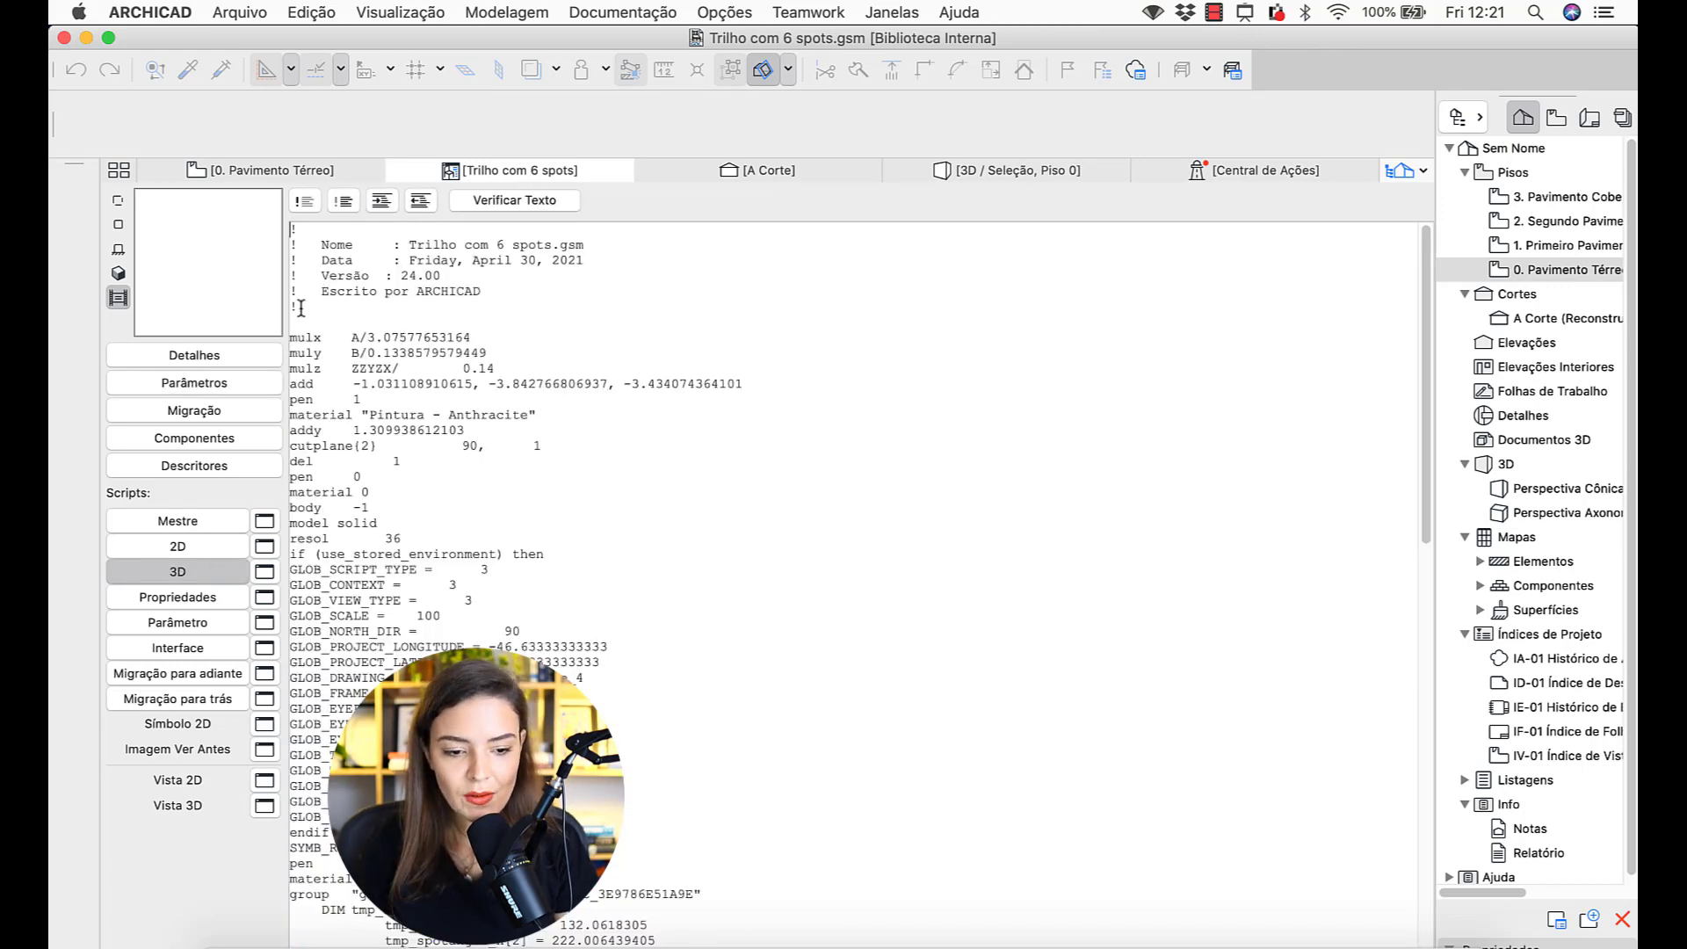
{"action": "key", "text": "Return"}
{"action": "key", "text": "Return"}
{"action": "key", "text": "Return"}
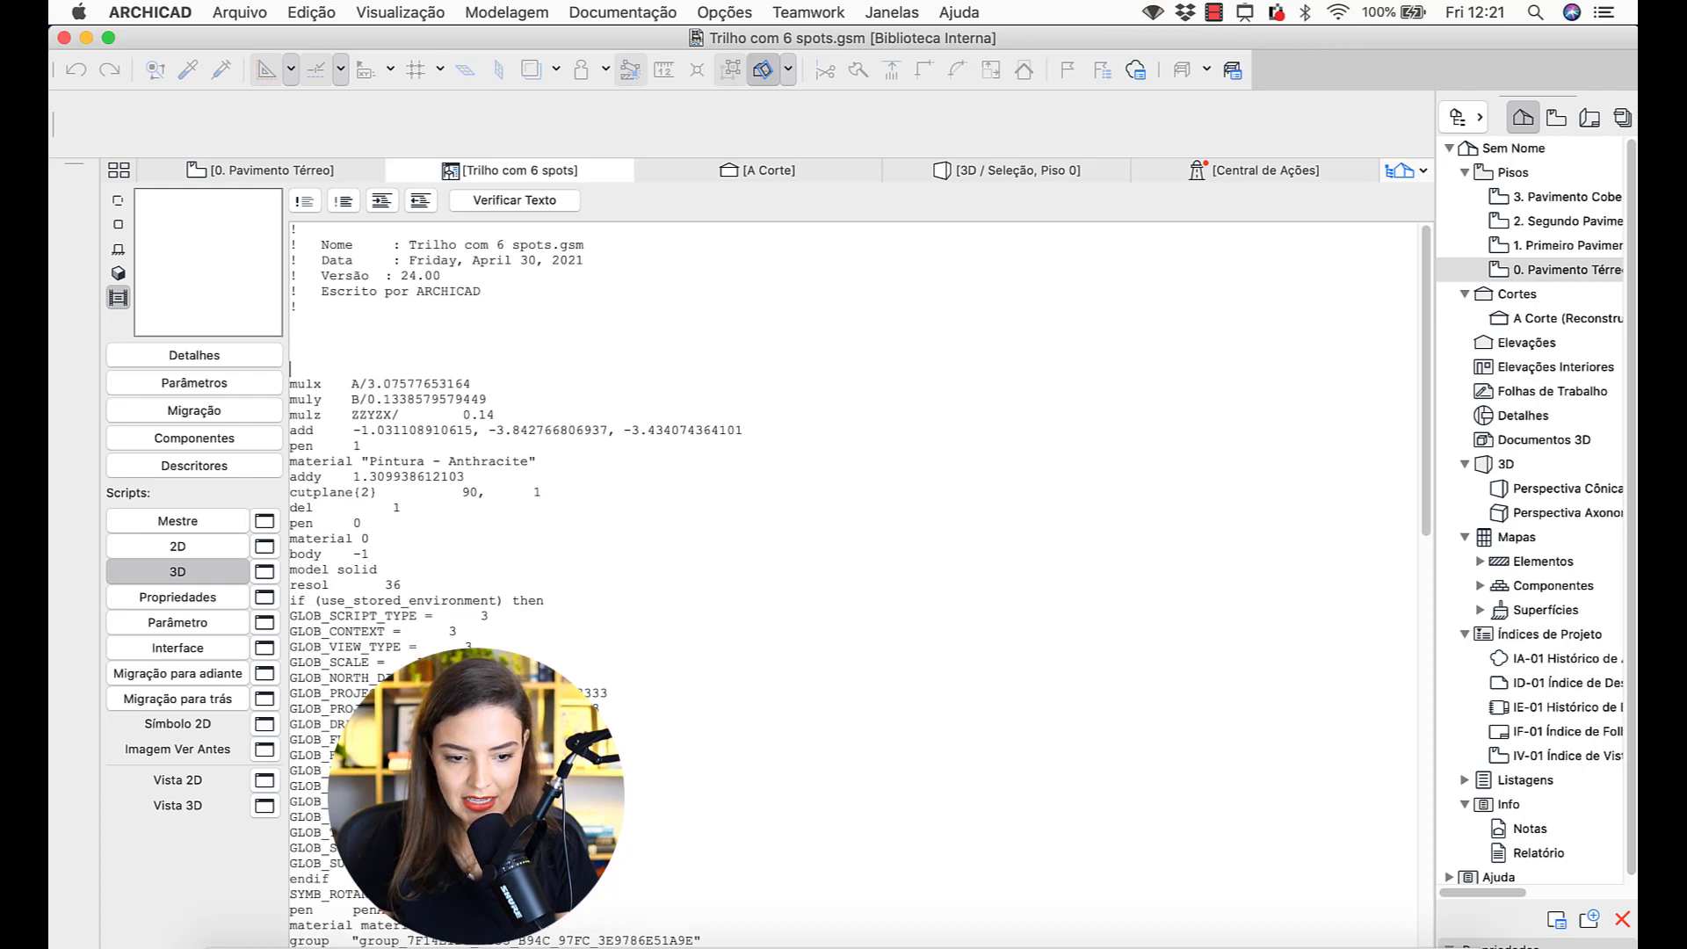
{"action": "left_click", "coordinate": [290, 322]}
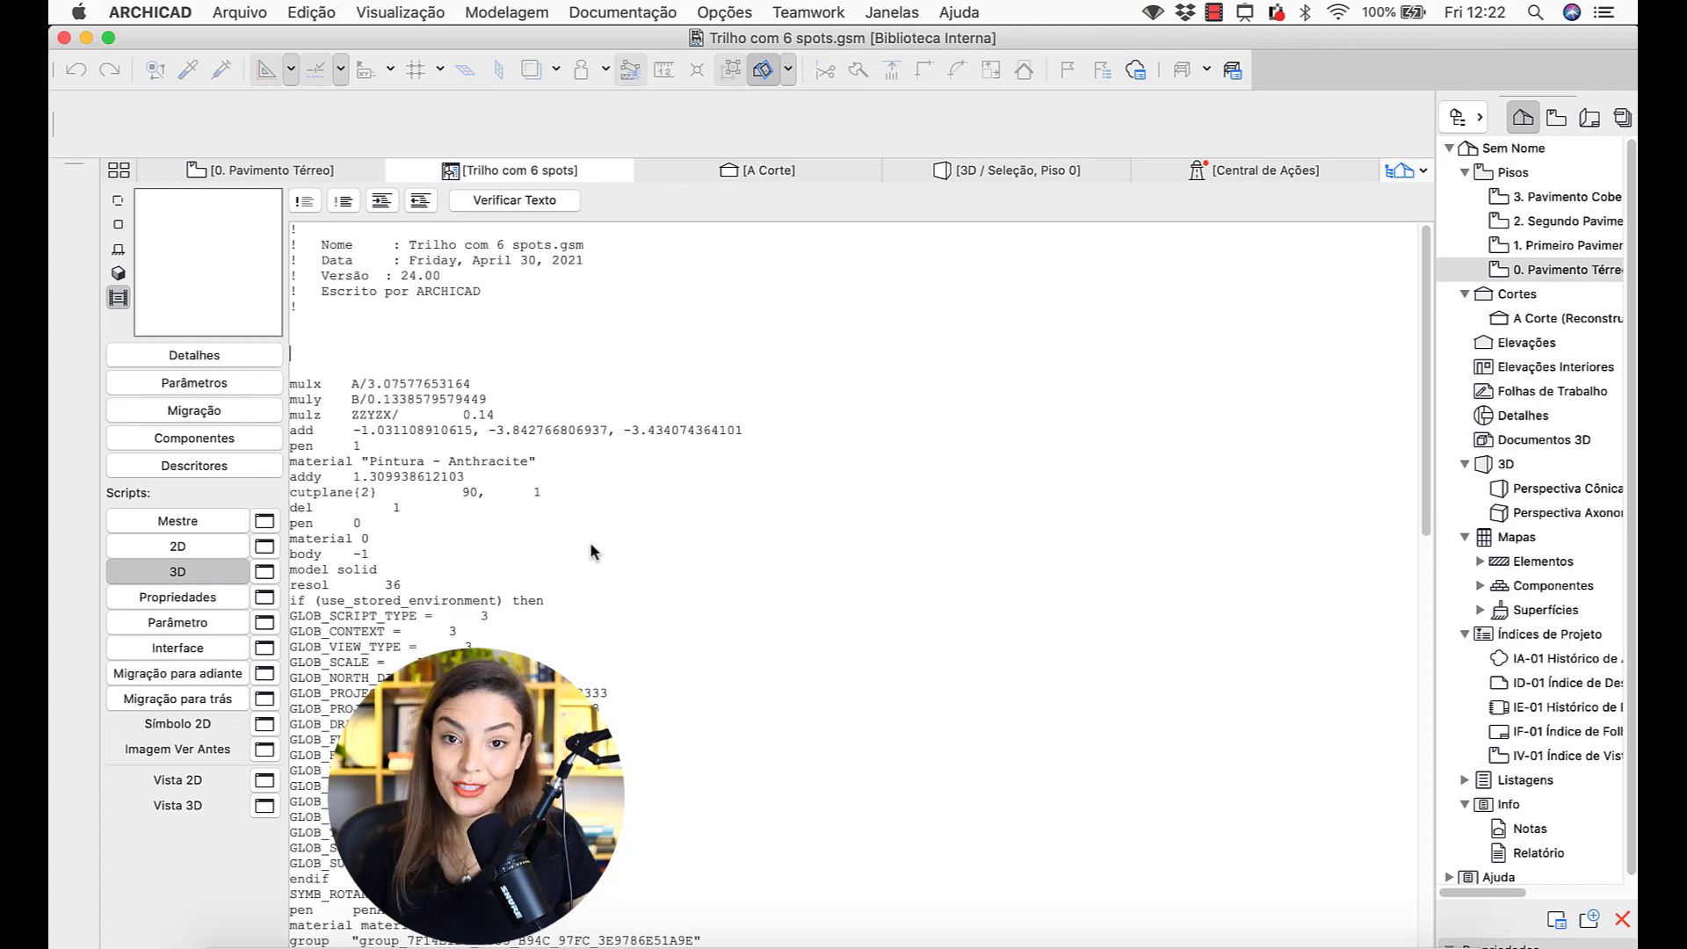
{"action": "type", "text": "R"}
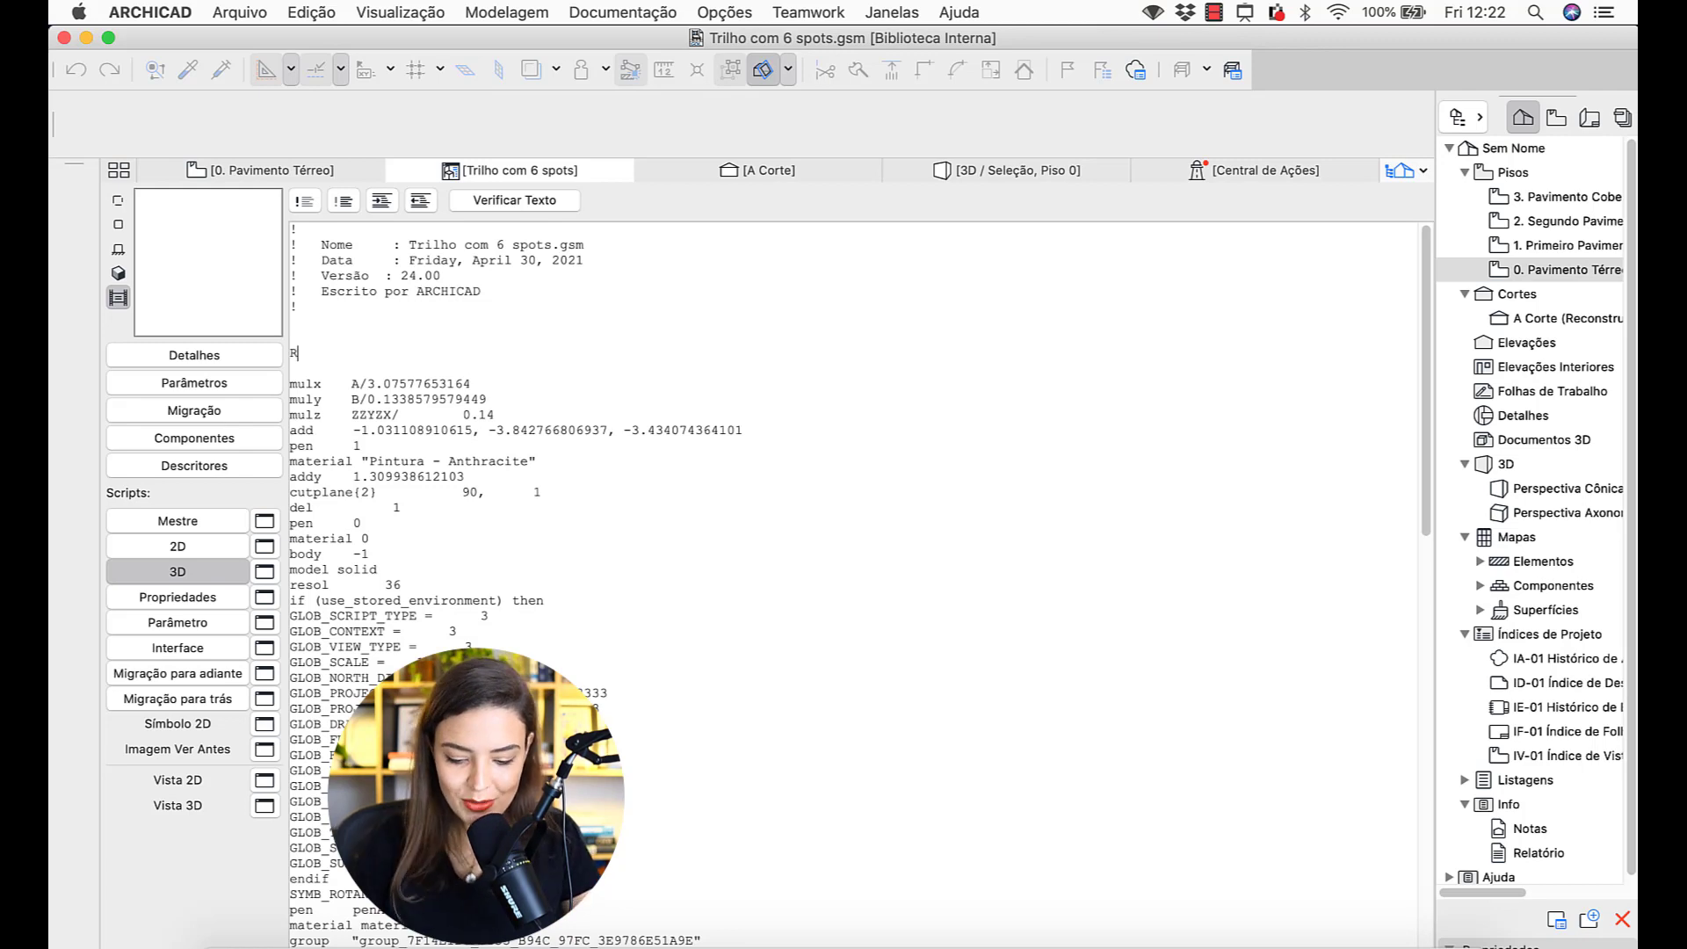
{"action": "type", "text": "OTX"}
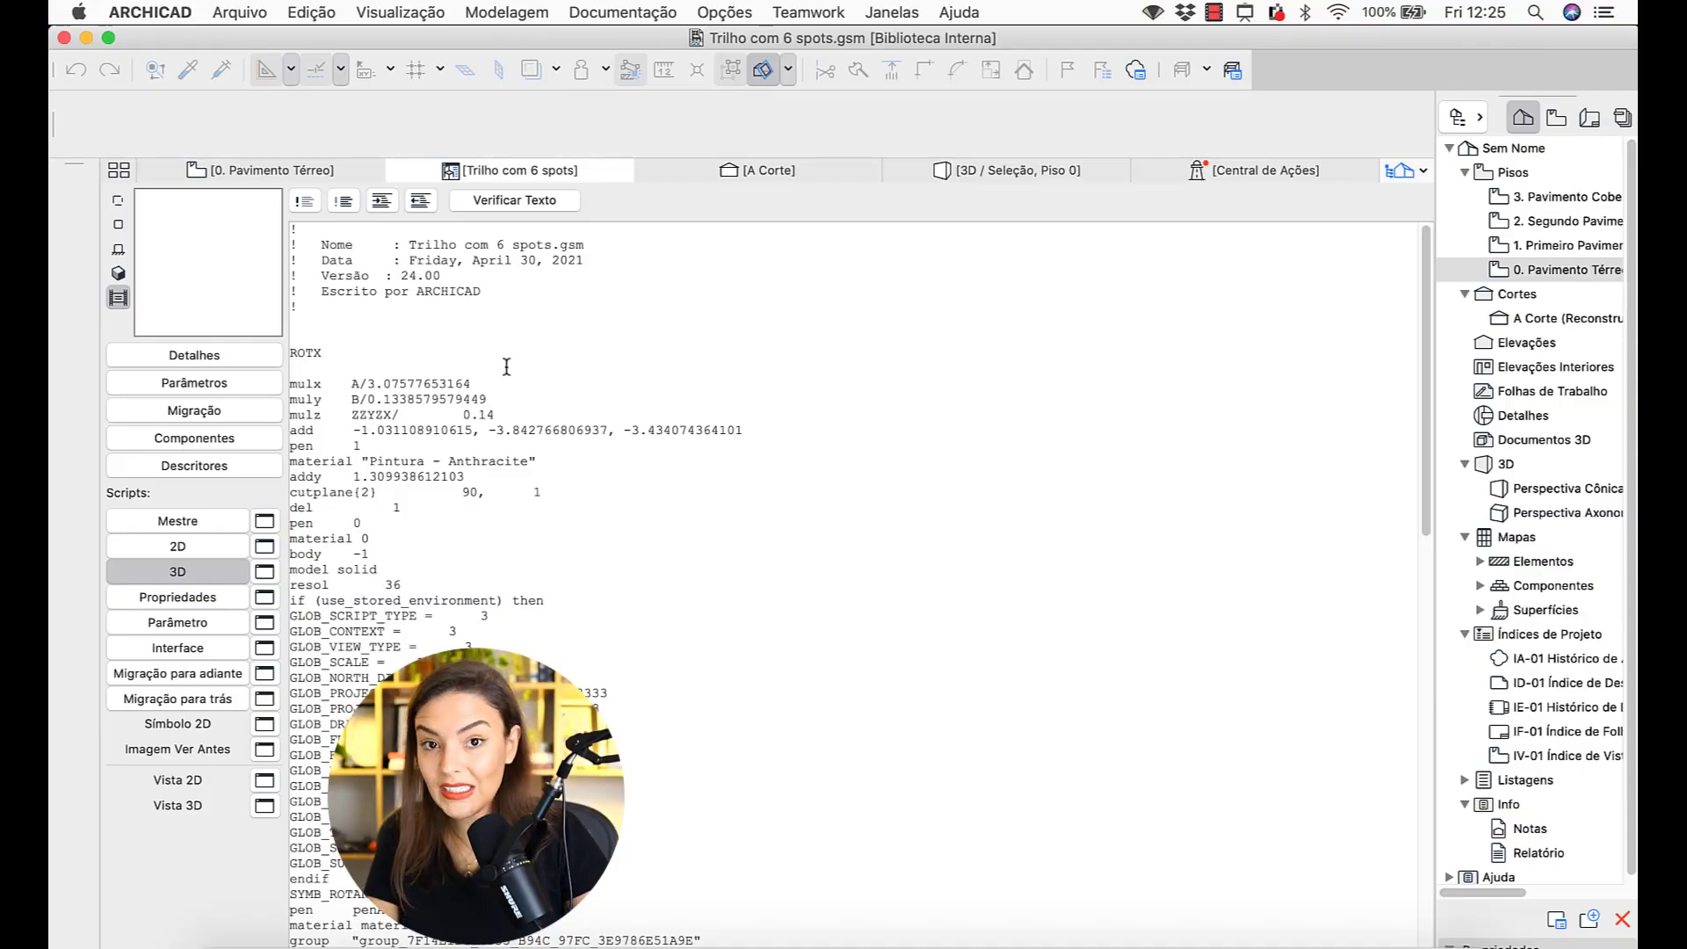
{"action": "type", "text": "giroZ"}
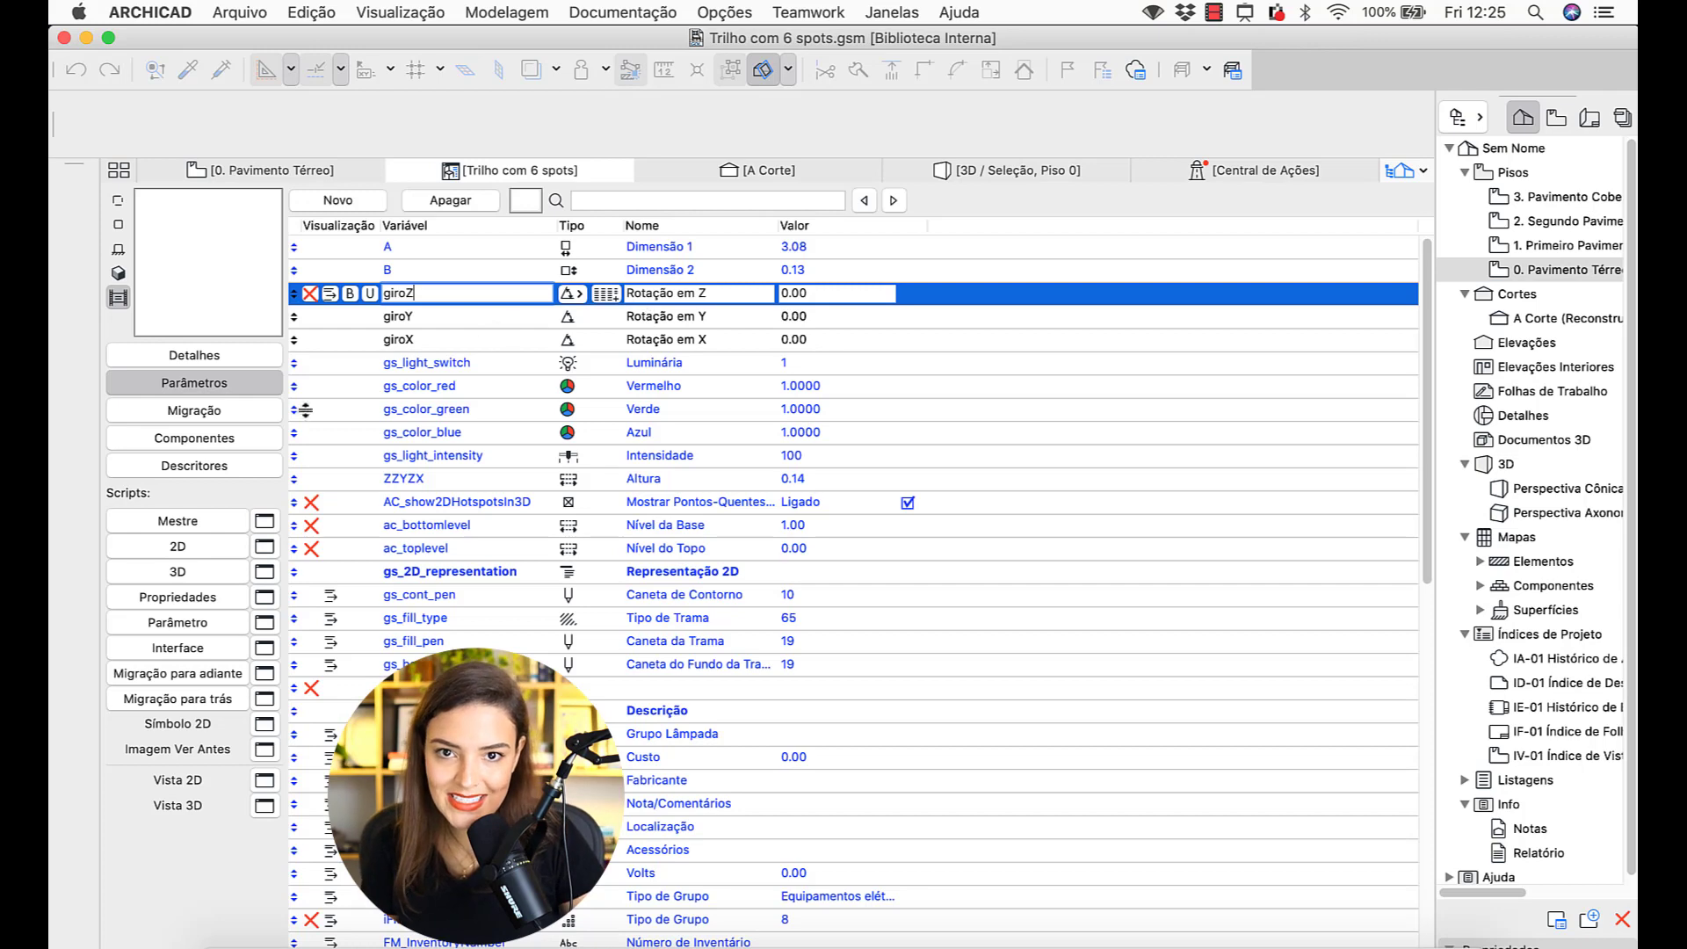
{"action": "left_click", "coordinate": [177, 571]}
- Add the lines ROTY giroX and ROTZ giroY below ROTX giroZ in the 3D script
{"action": "type", "text": "ROTX"}
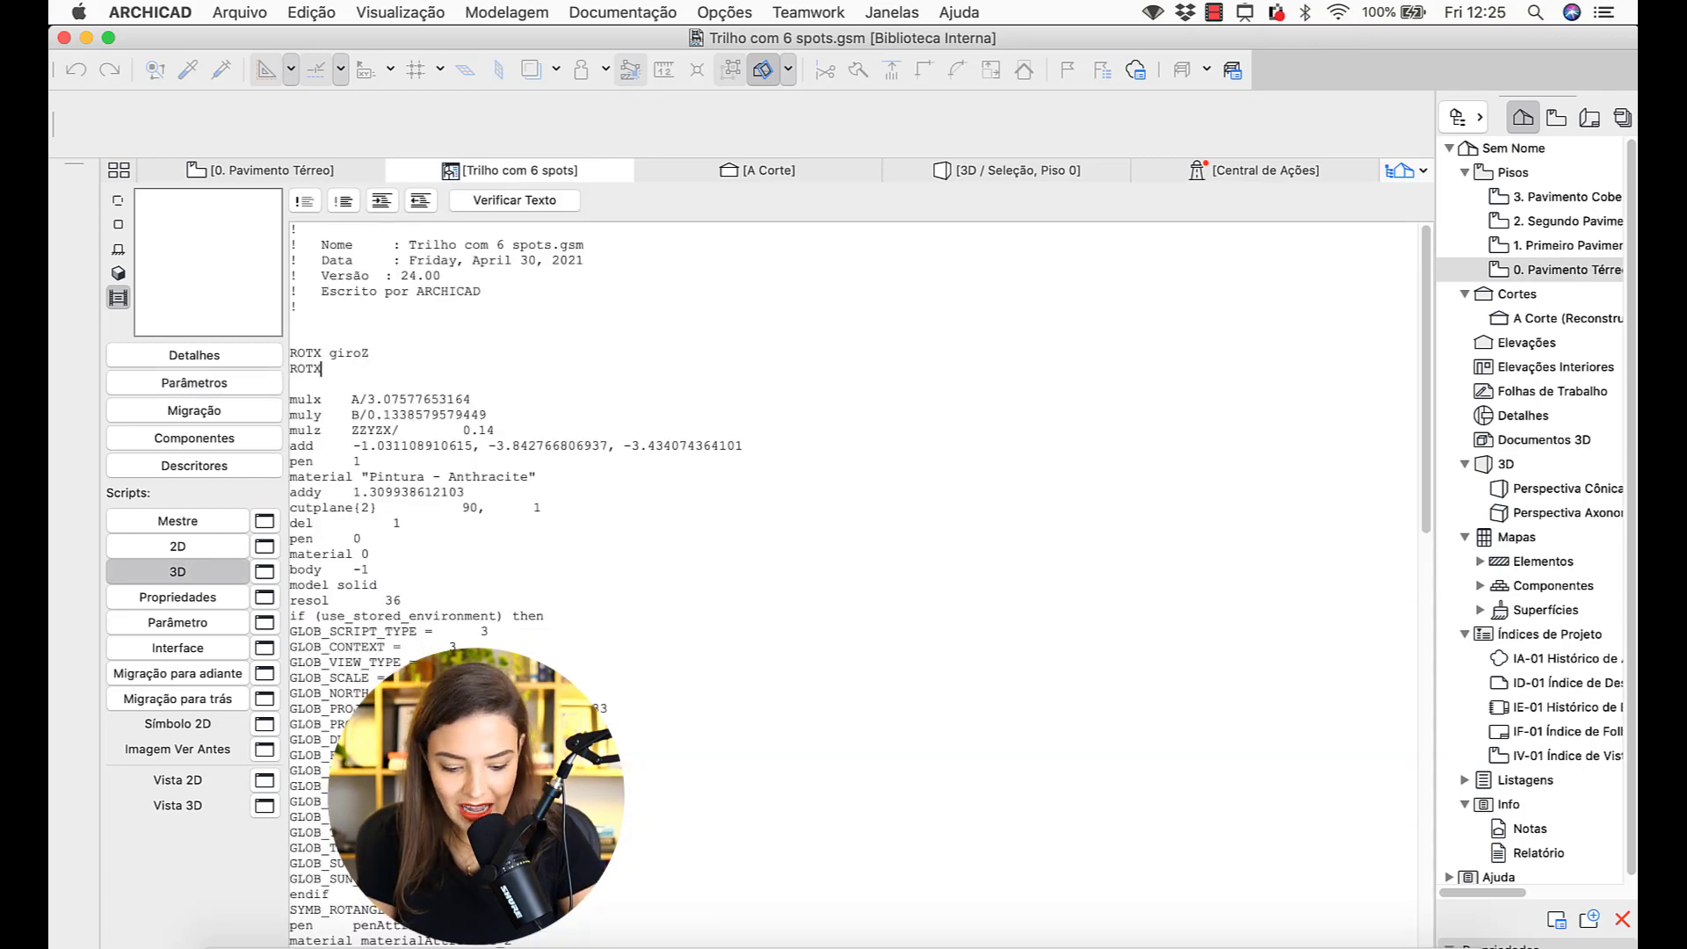
{"action": "key", "text": "BackSpace"}
{"action": "type", "text": "T"}
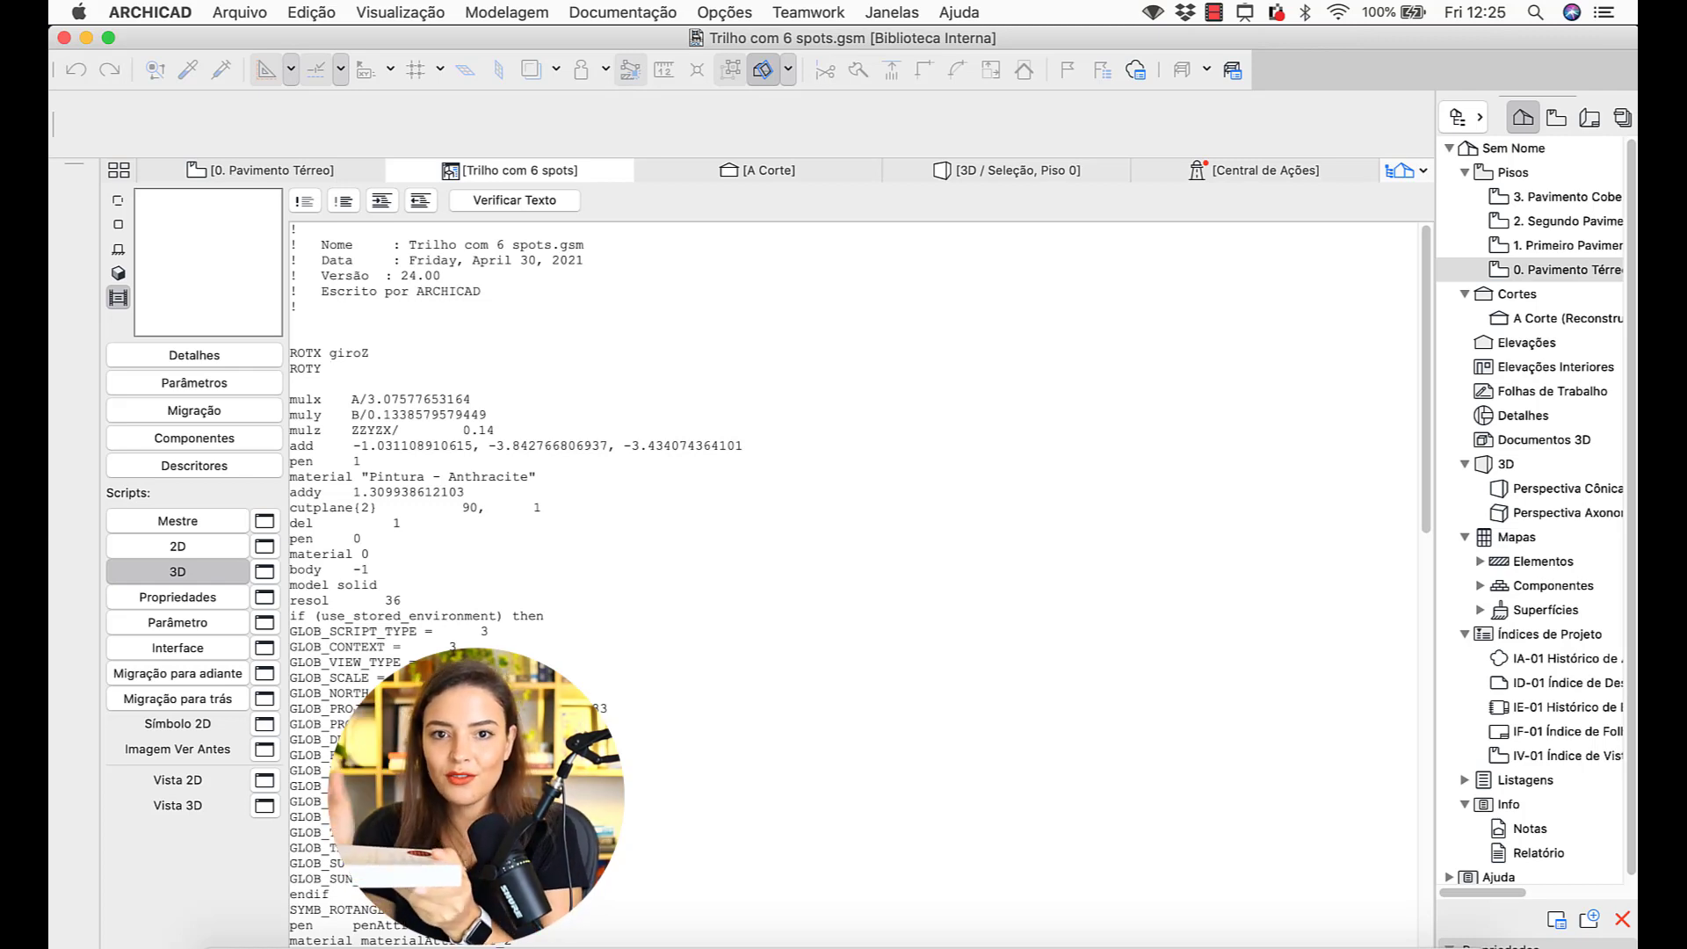
{"action": "type", "text": "giroX"}
{"action": "key", "text": "Return"}
{"action": "type", "text": "RO"}
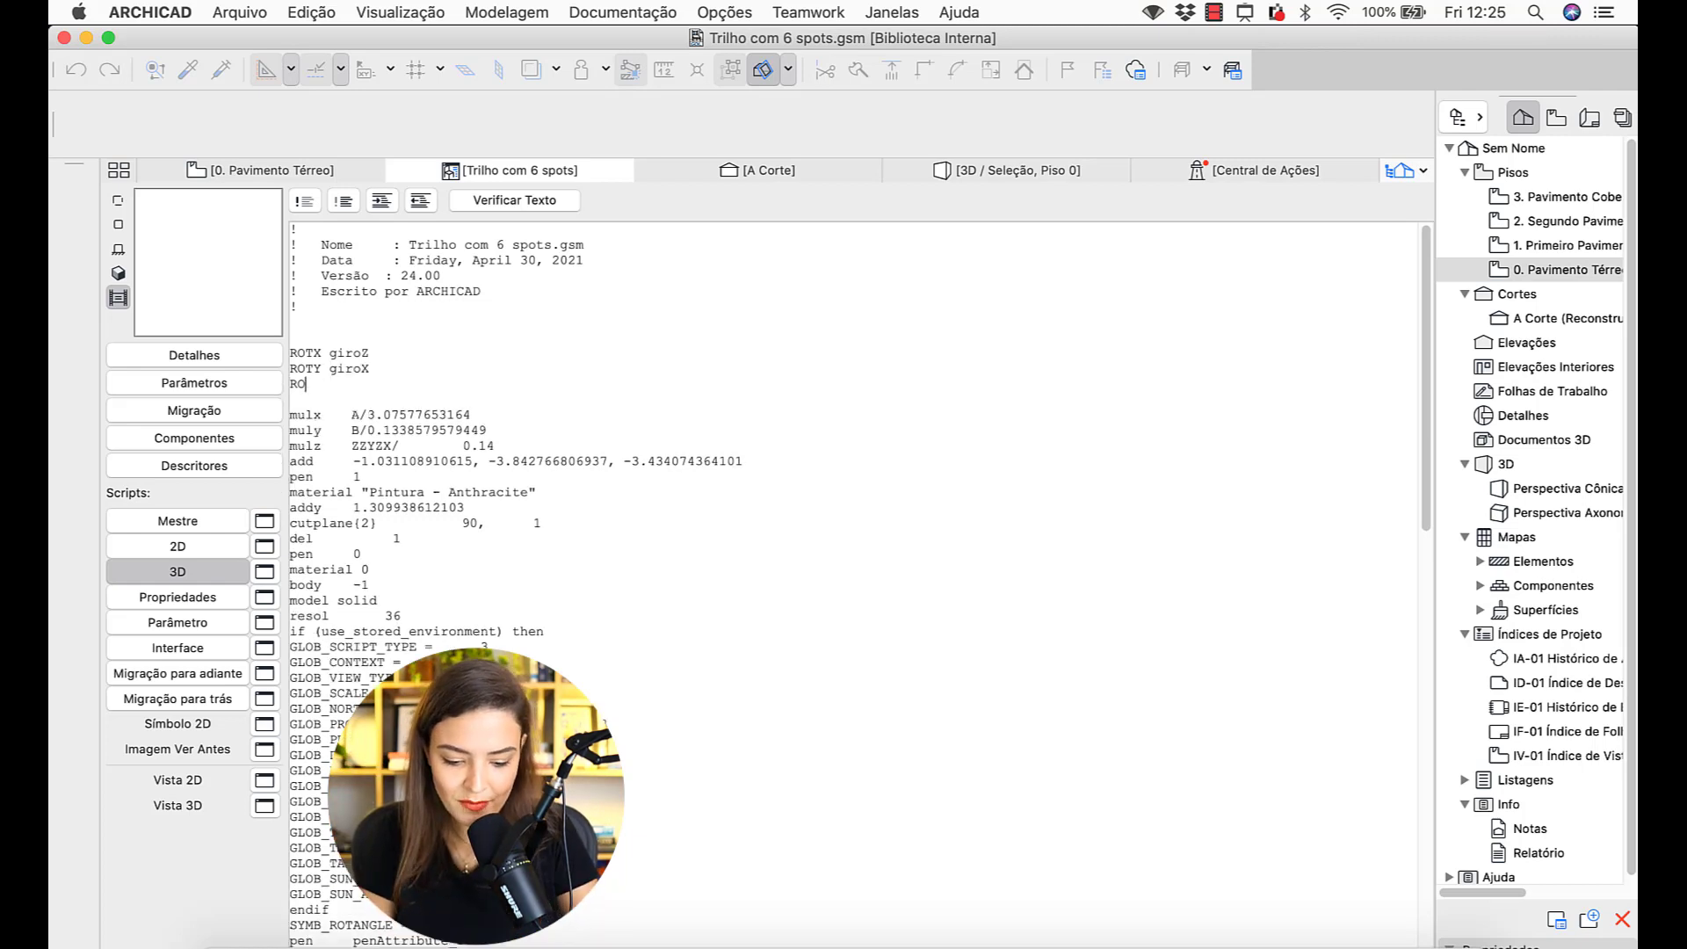
{"action": "type", "text": "TZ"}
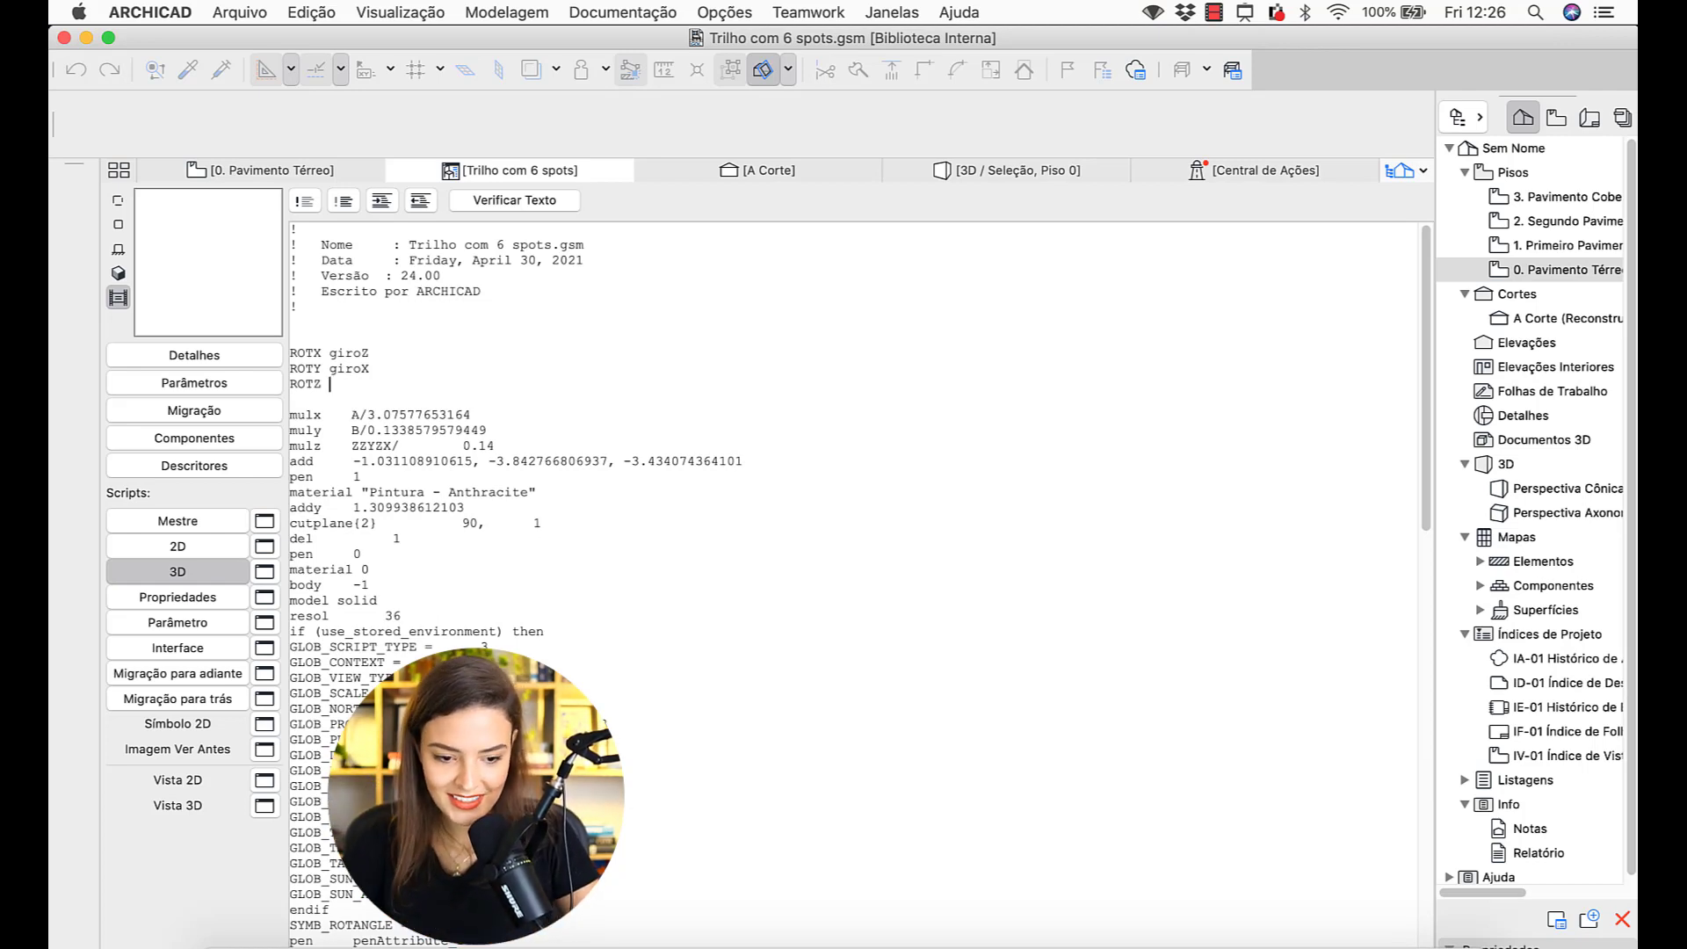
{"action": "type", "text": "giroY"}
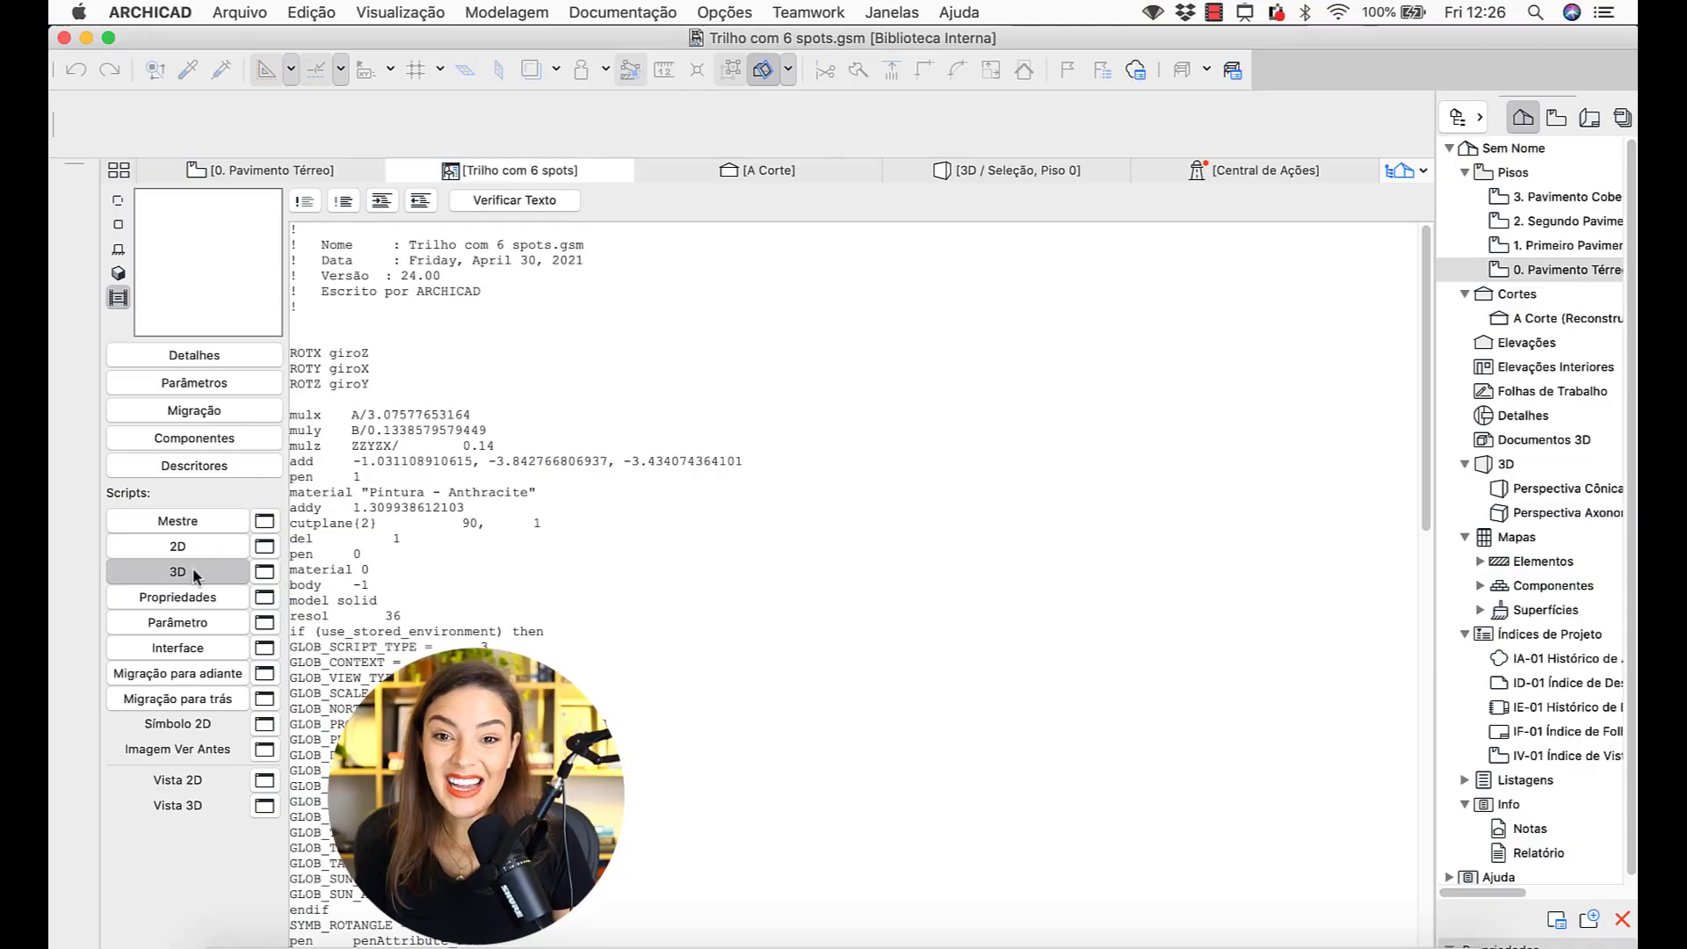
- Delete the entire contents of the object's 2D script
{"action": "left_click", "coordinate": [177, 548]}
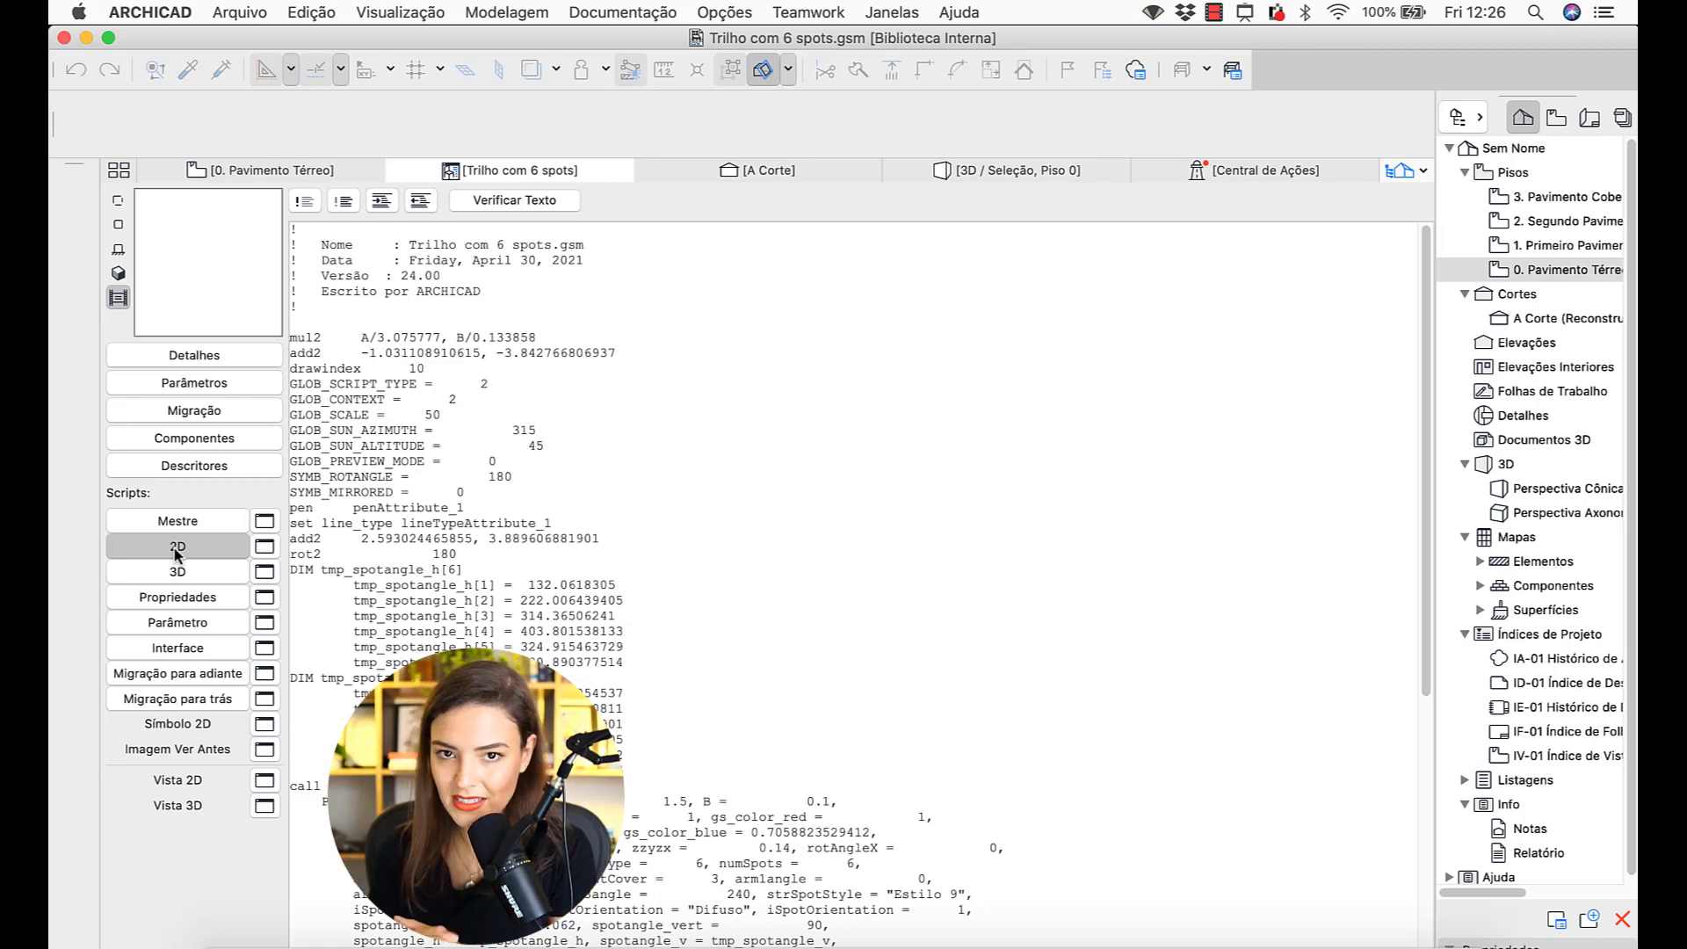
{"action": "left_click", "coordinate": [129, 525]}
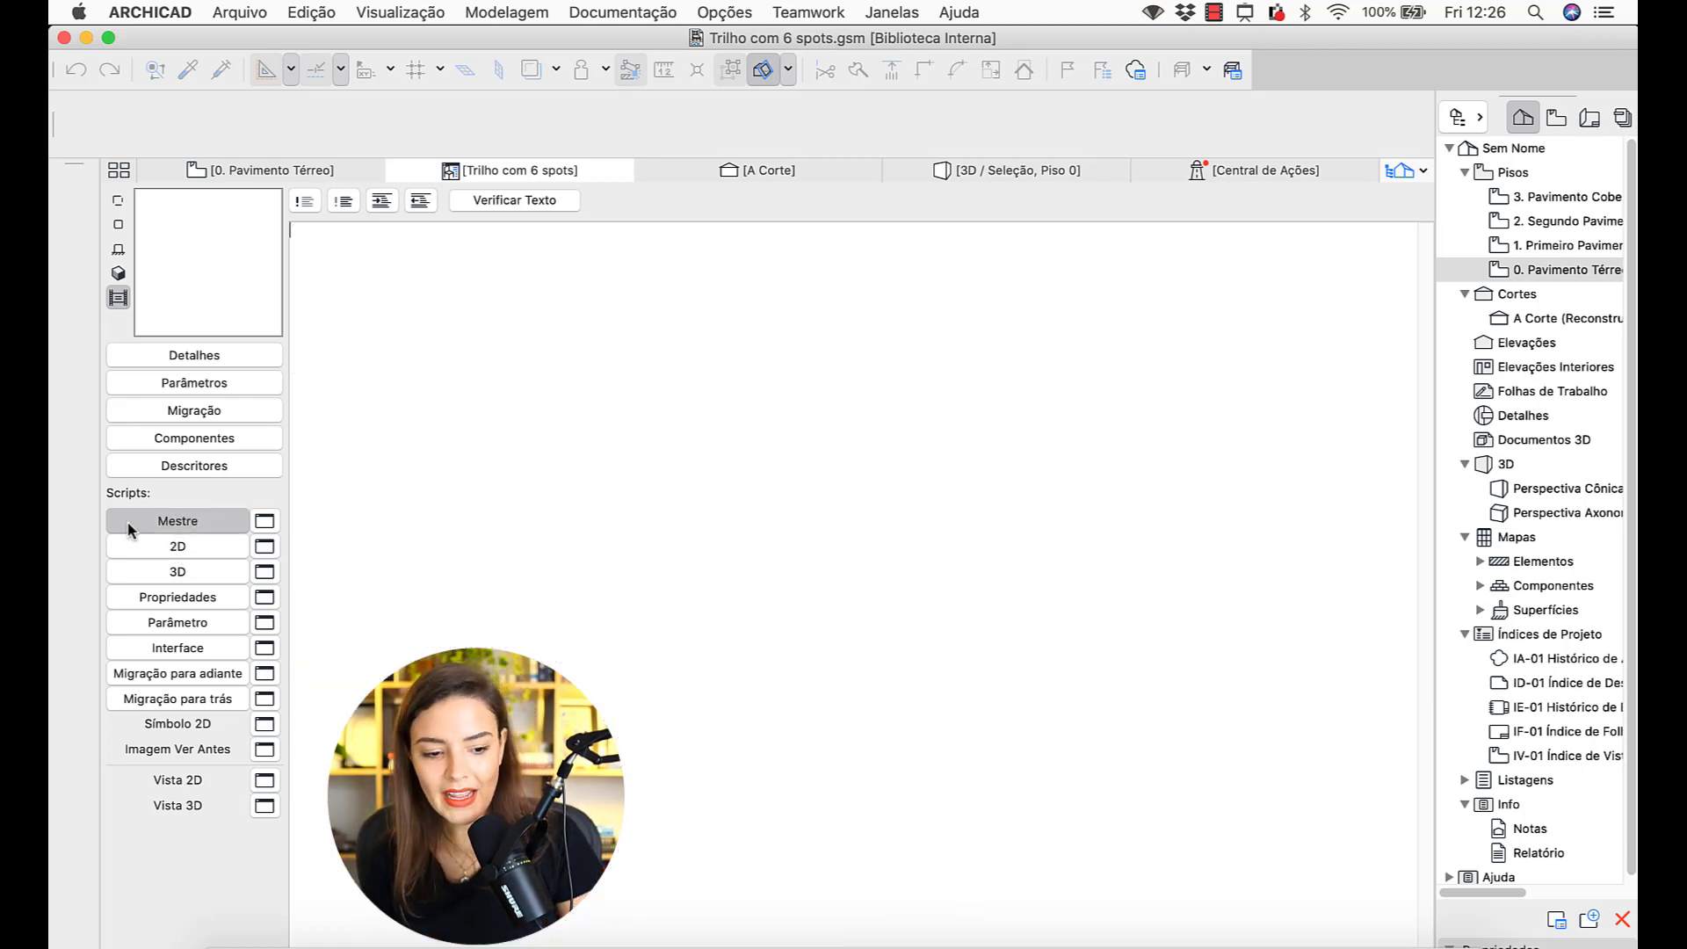
{"action": "left_click", "coordinate": [174, 549]}
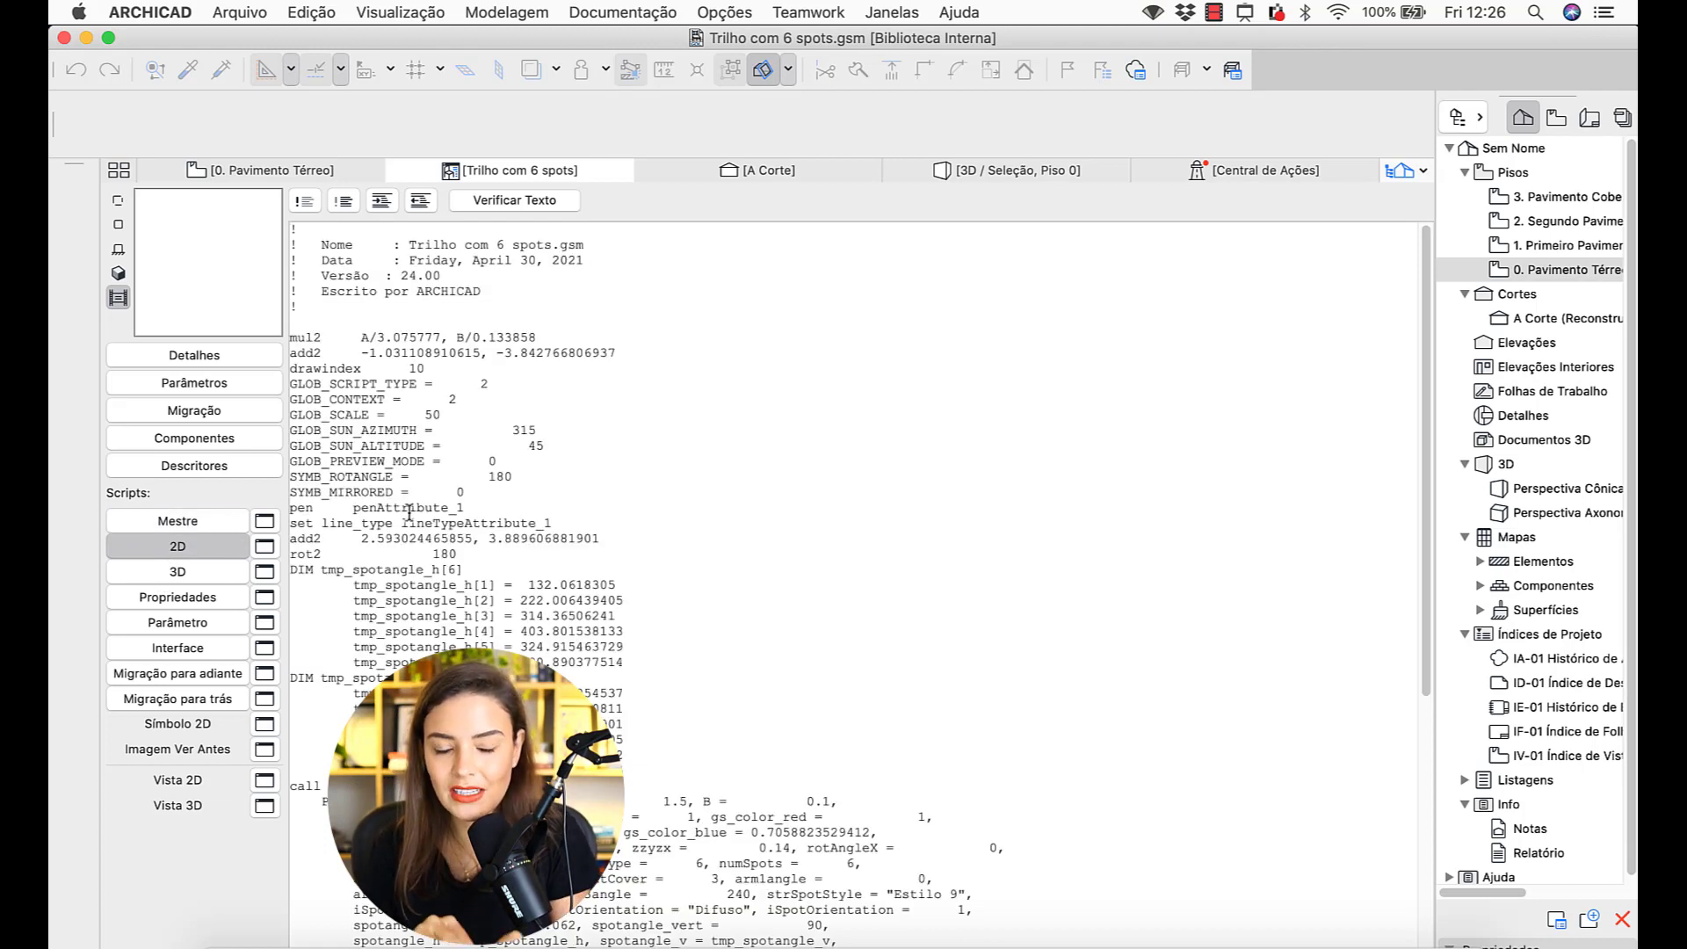
{"action": "key", "text": "super+a"}
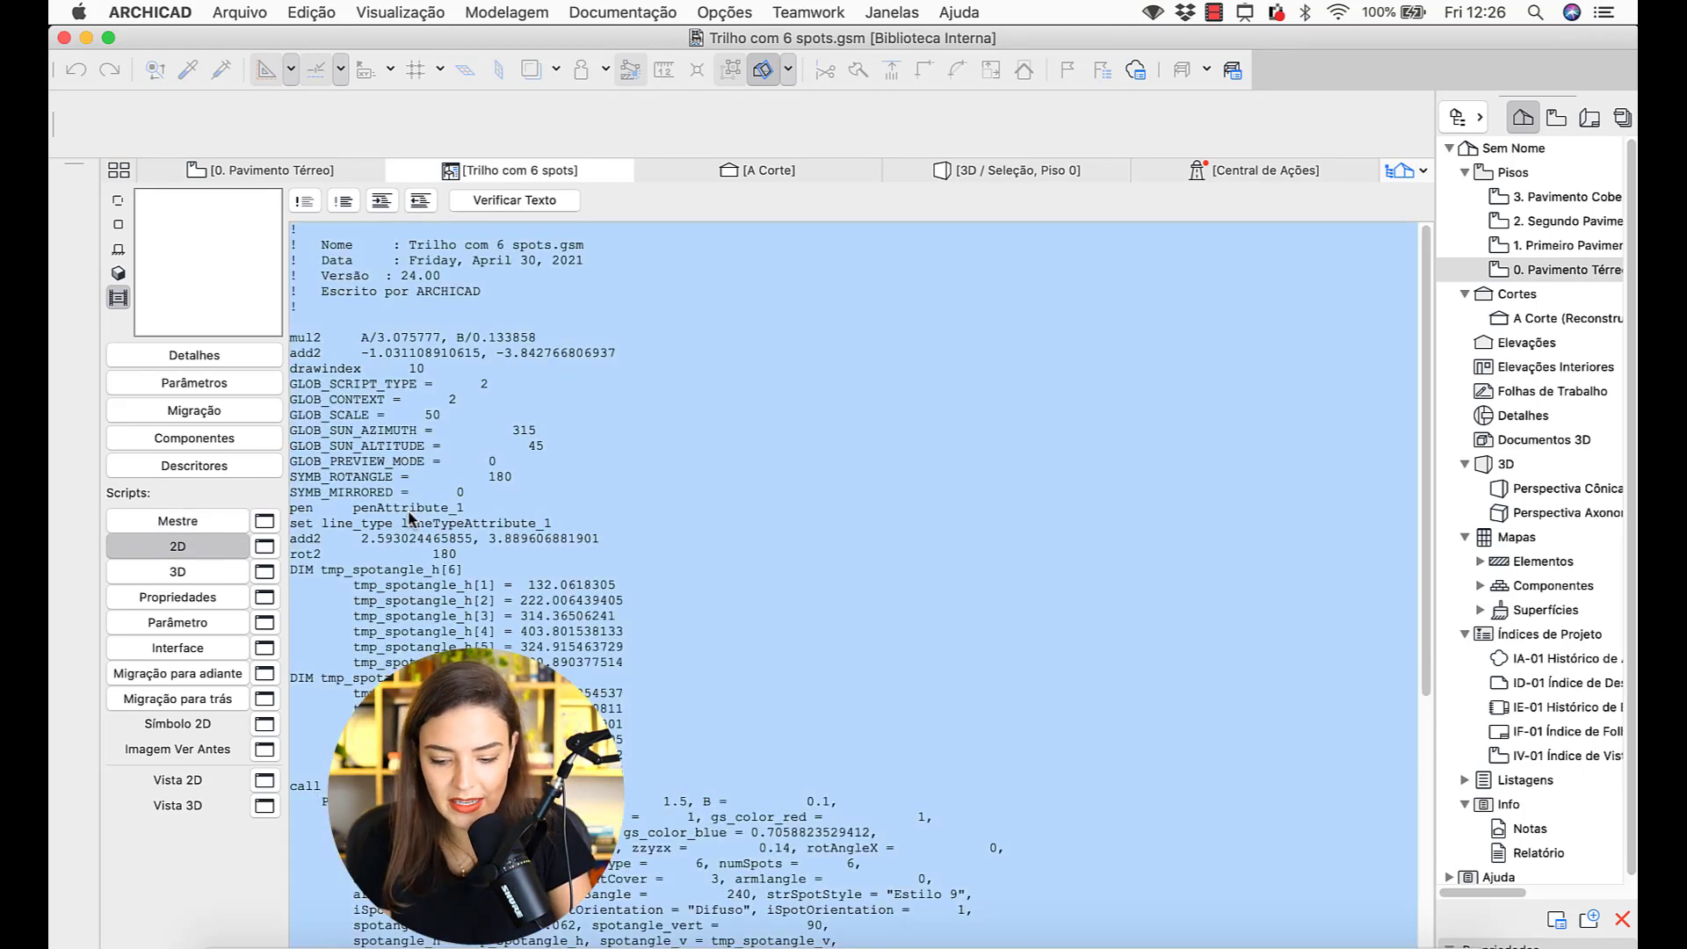
{"action": "key", "text": "BackSpace"}
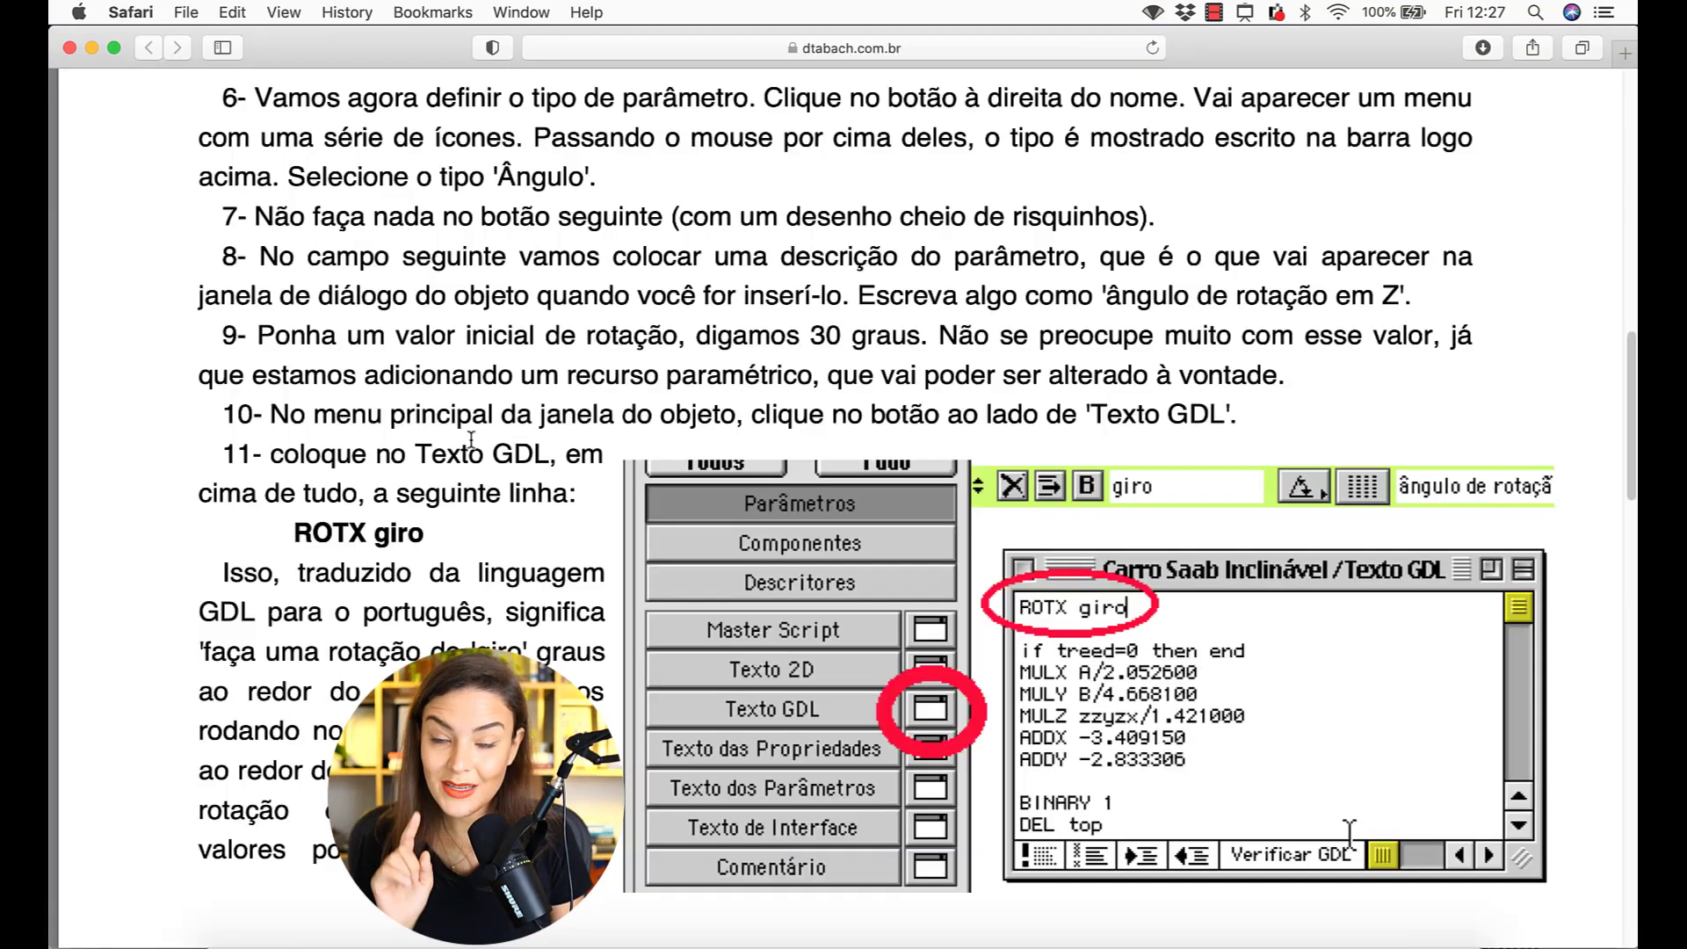
- Switch to Safari and read the guide's 2D script instructions, selecting the PROJECT2 2,270,2 command line
{"action": "scroll", "coordinate": [471, 441], "scroll_direction": "down", "scroll_amount": 8}
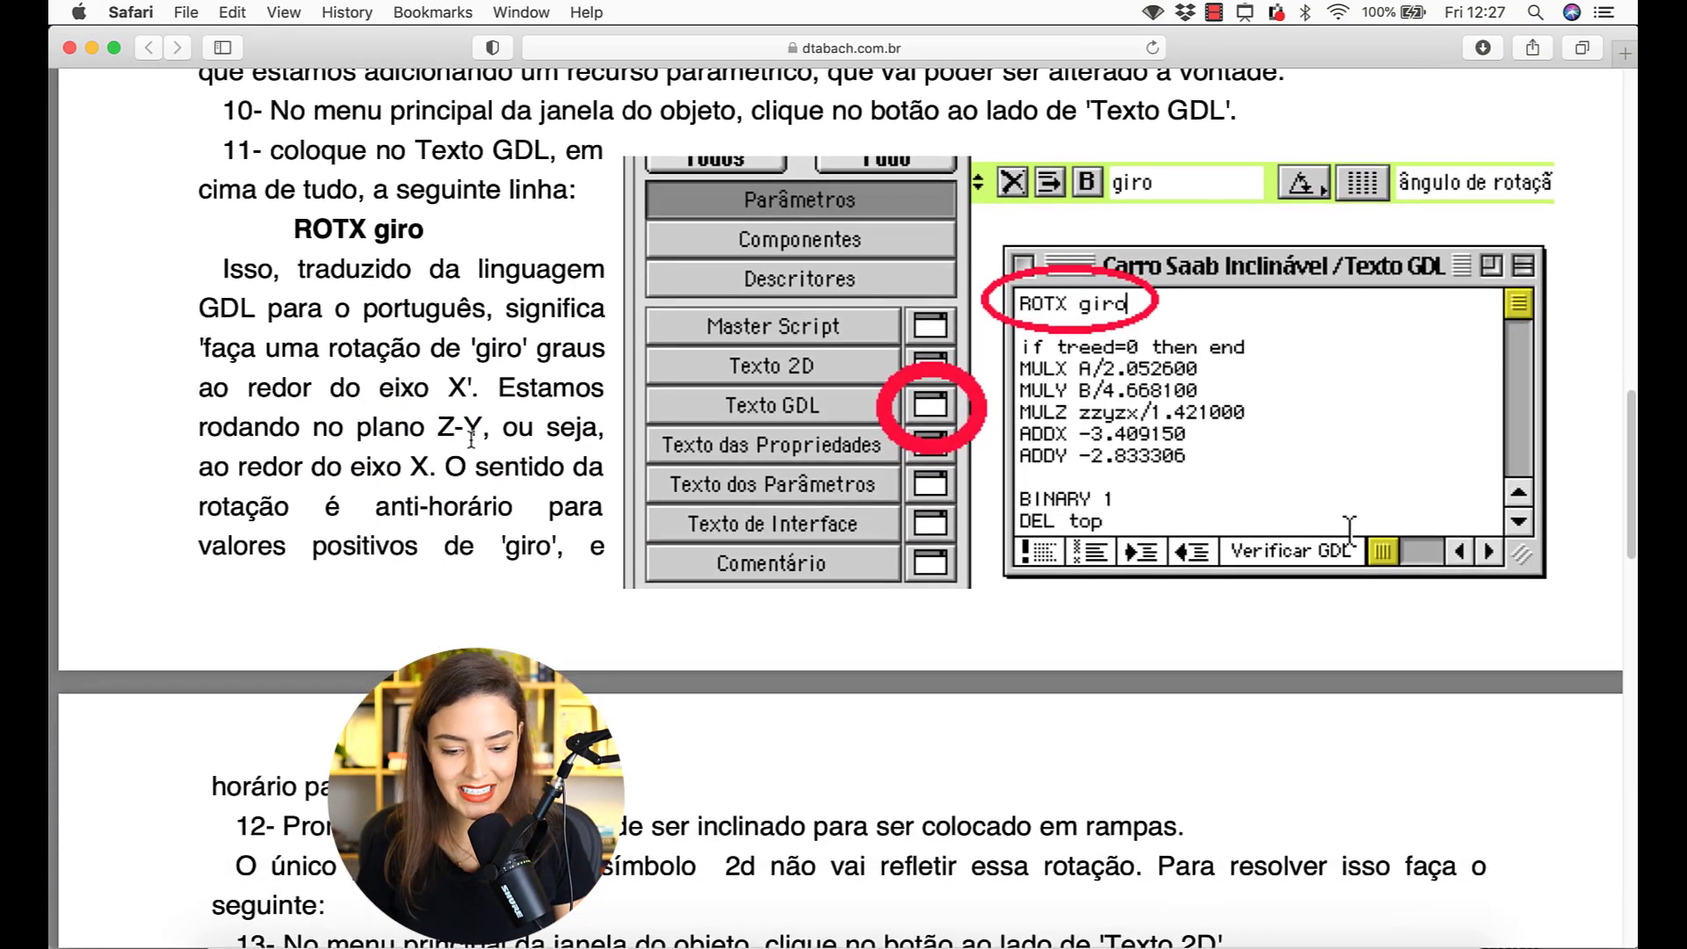
{"action": "scroll", "coordinate": [471, 441], "scroll_direction": "down", "scroll_amount": 8}
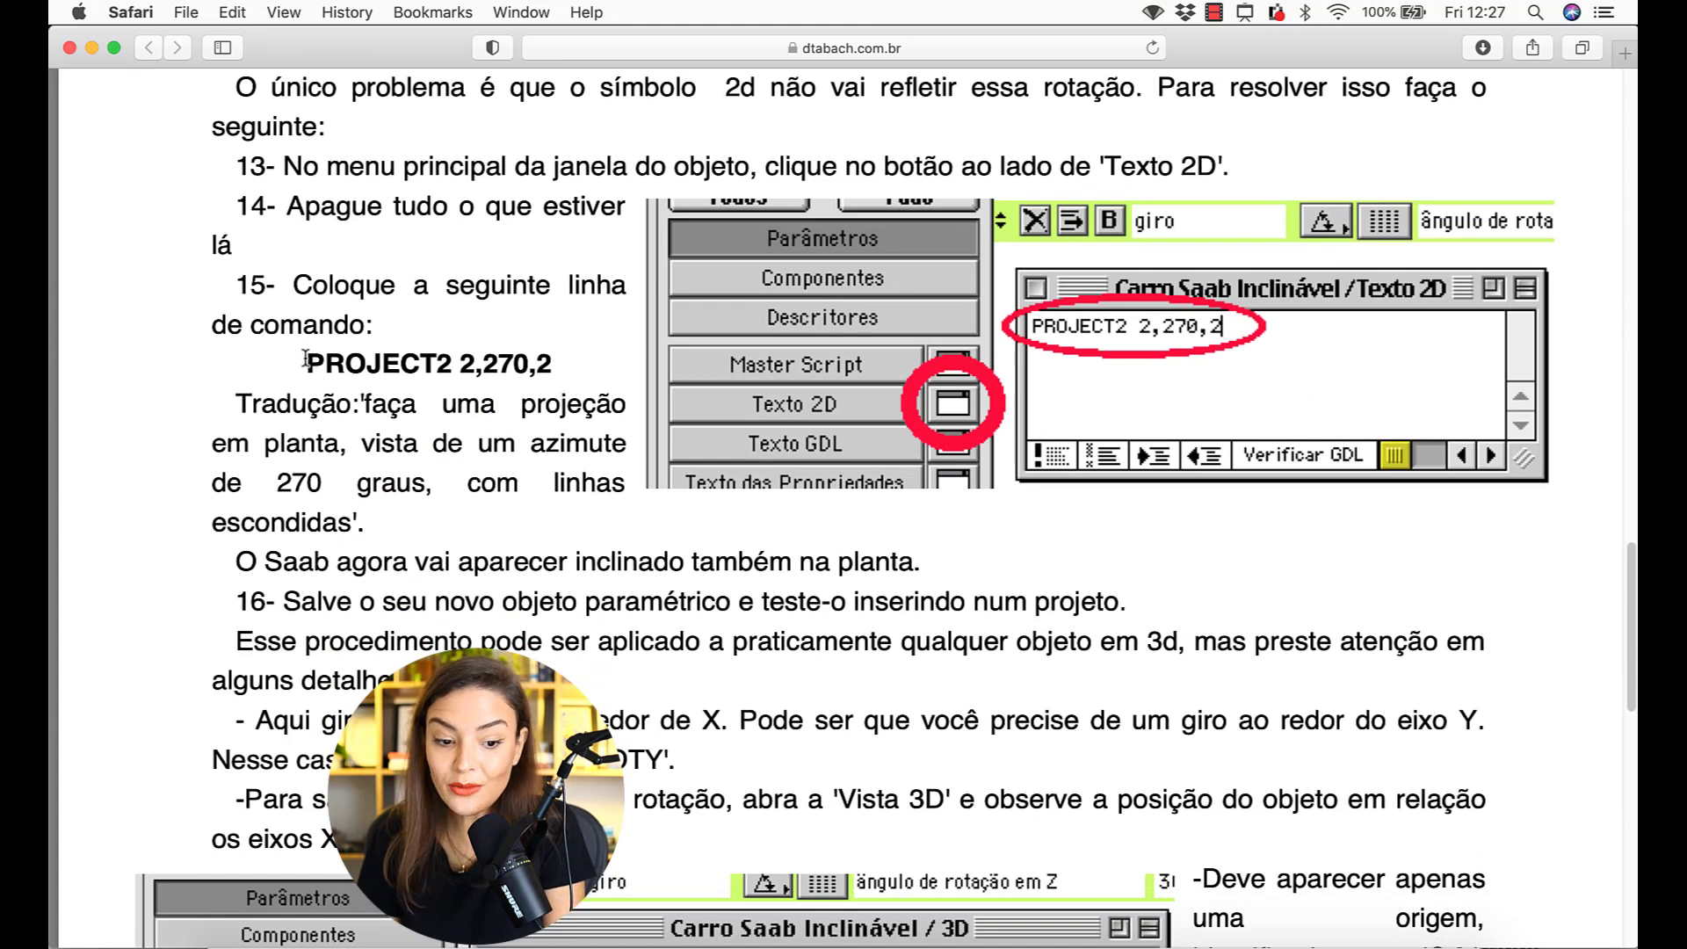
{"action": "left_click_drag", "start_coordinate": [307, 363], "coordinate": [542, 358]}
{"action": "left_click", "coordinate": [543, 358]}
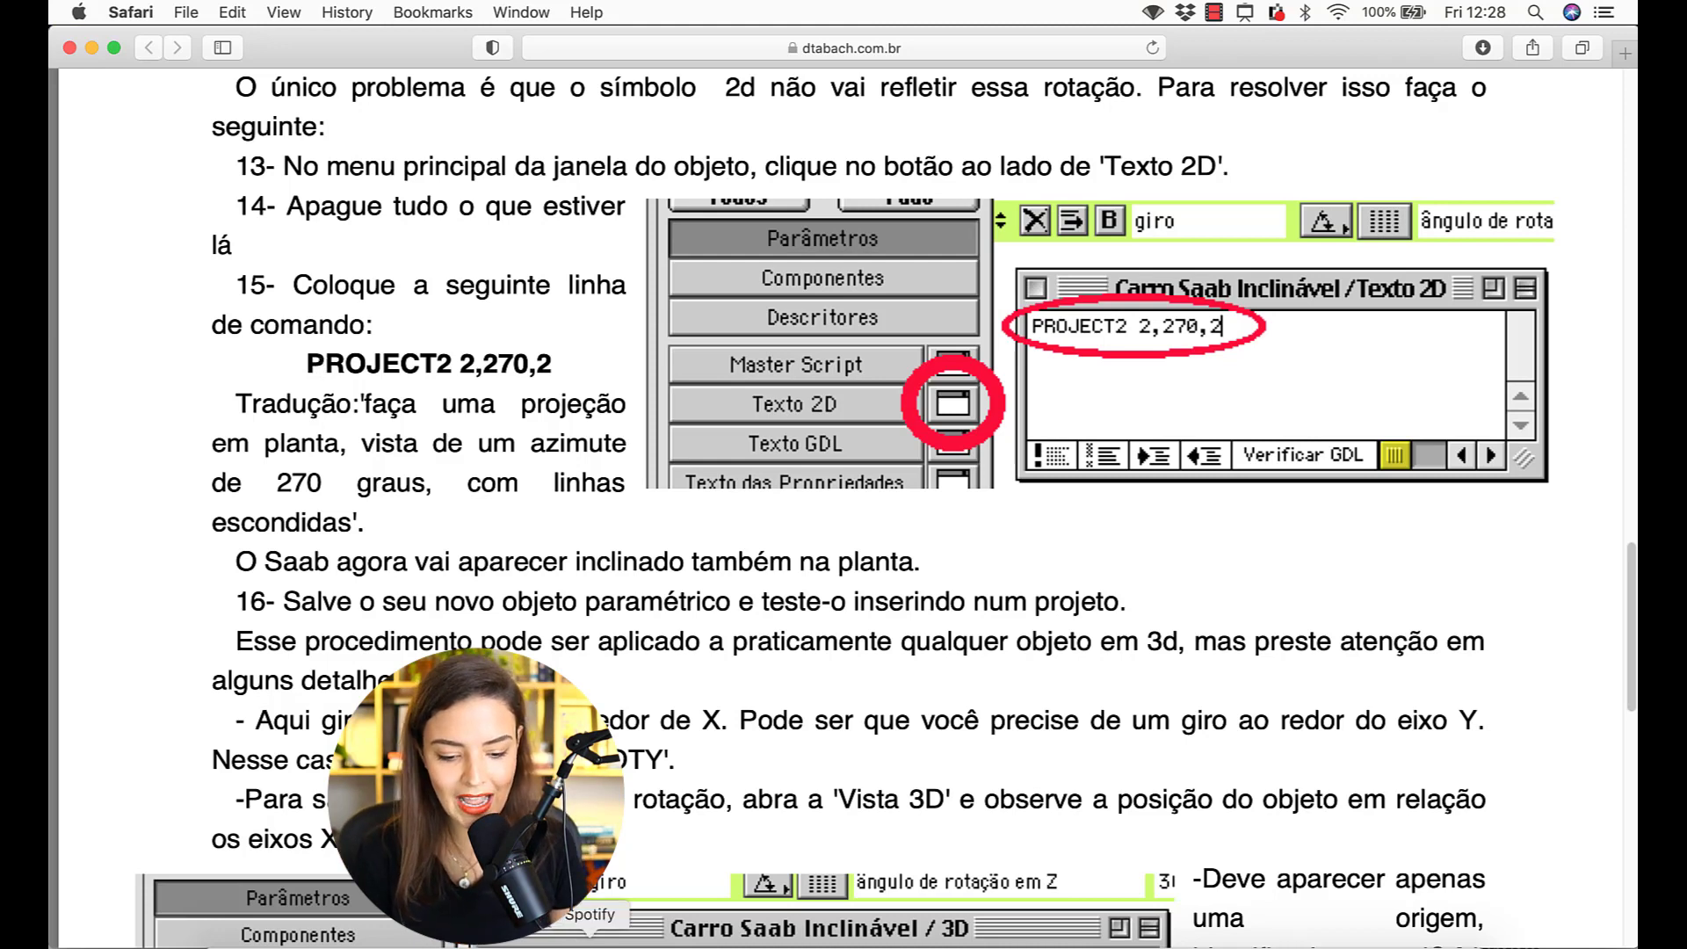
- Switch to Archicad and write SET FILL gs_fill_type and project2{3} 3, 270, 32+3, 15, gs_back_pen, 0, 0, 90 in the 2D script
{"action": "left_click", "coordinate": [808, 945]}
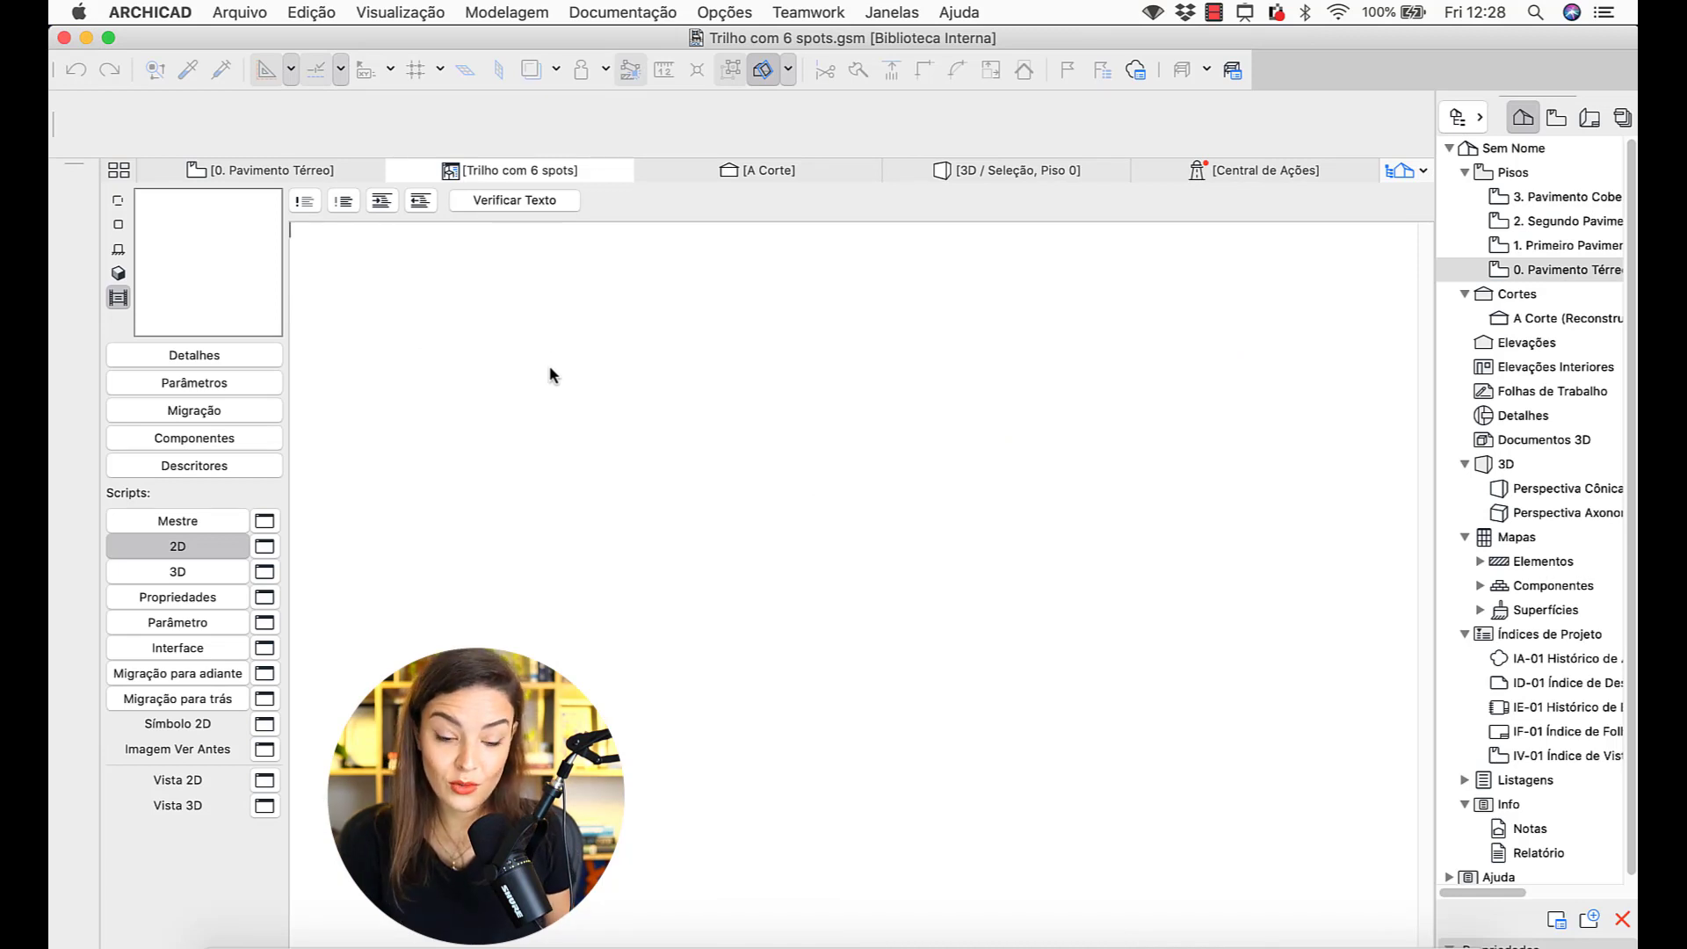
{"action": "type", "text": "SET FILL"}
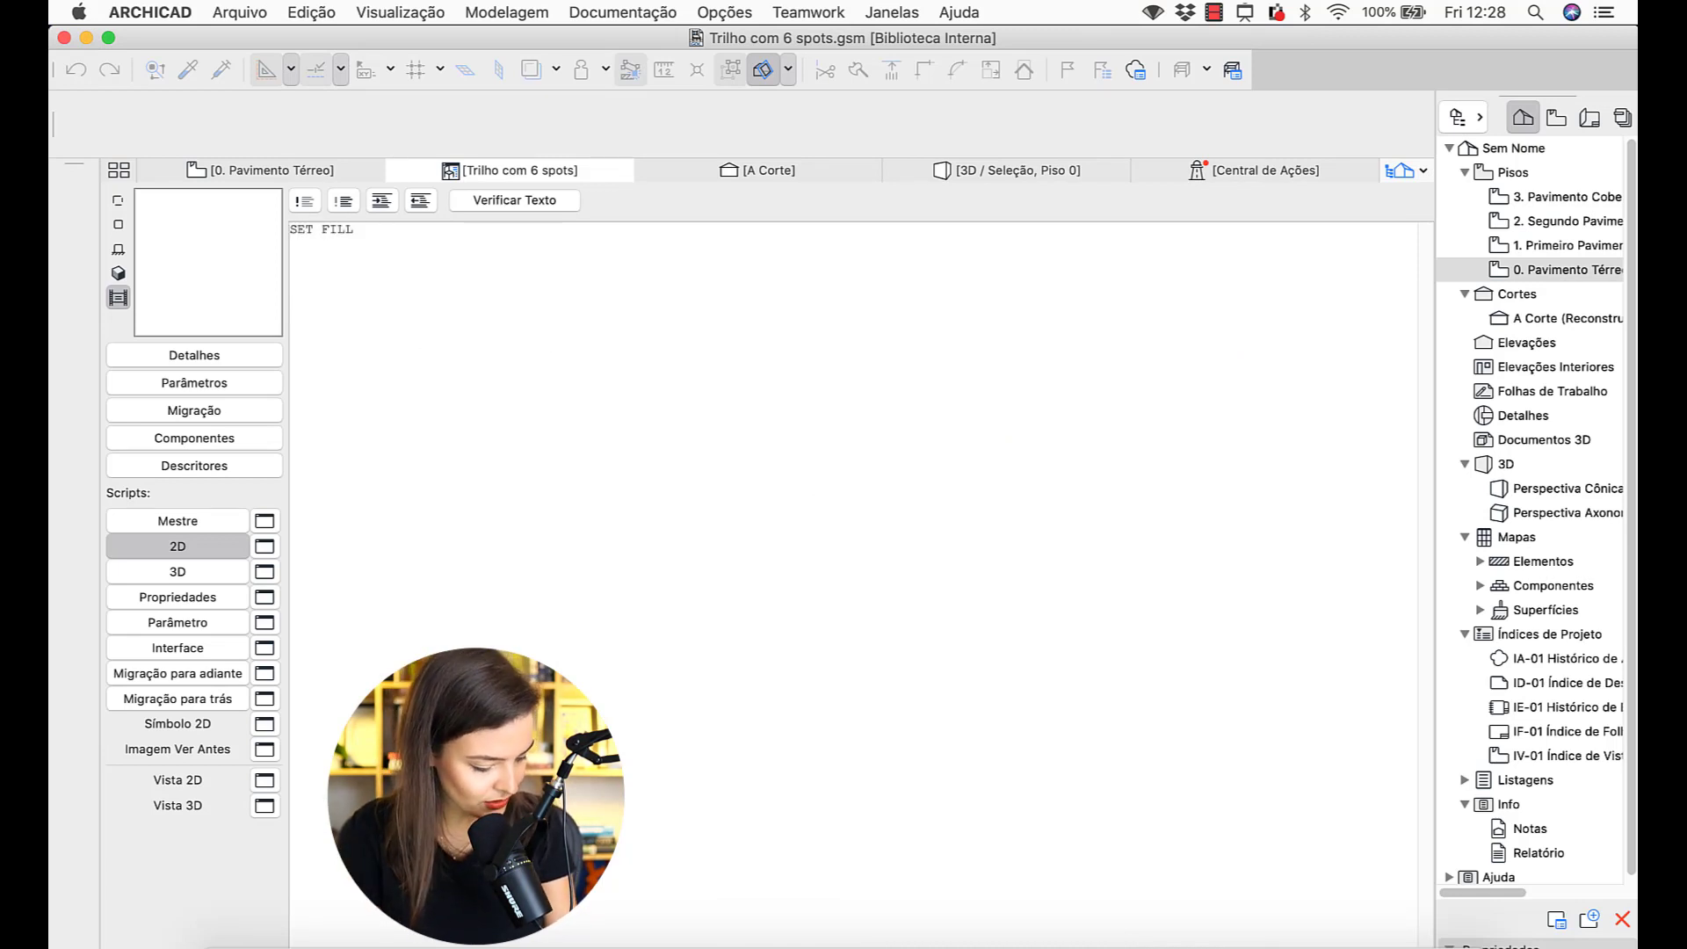
{"action": "type", "text": " gs_fill_type"}
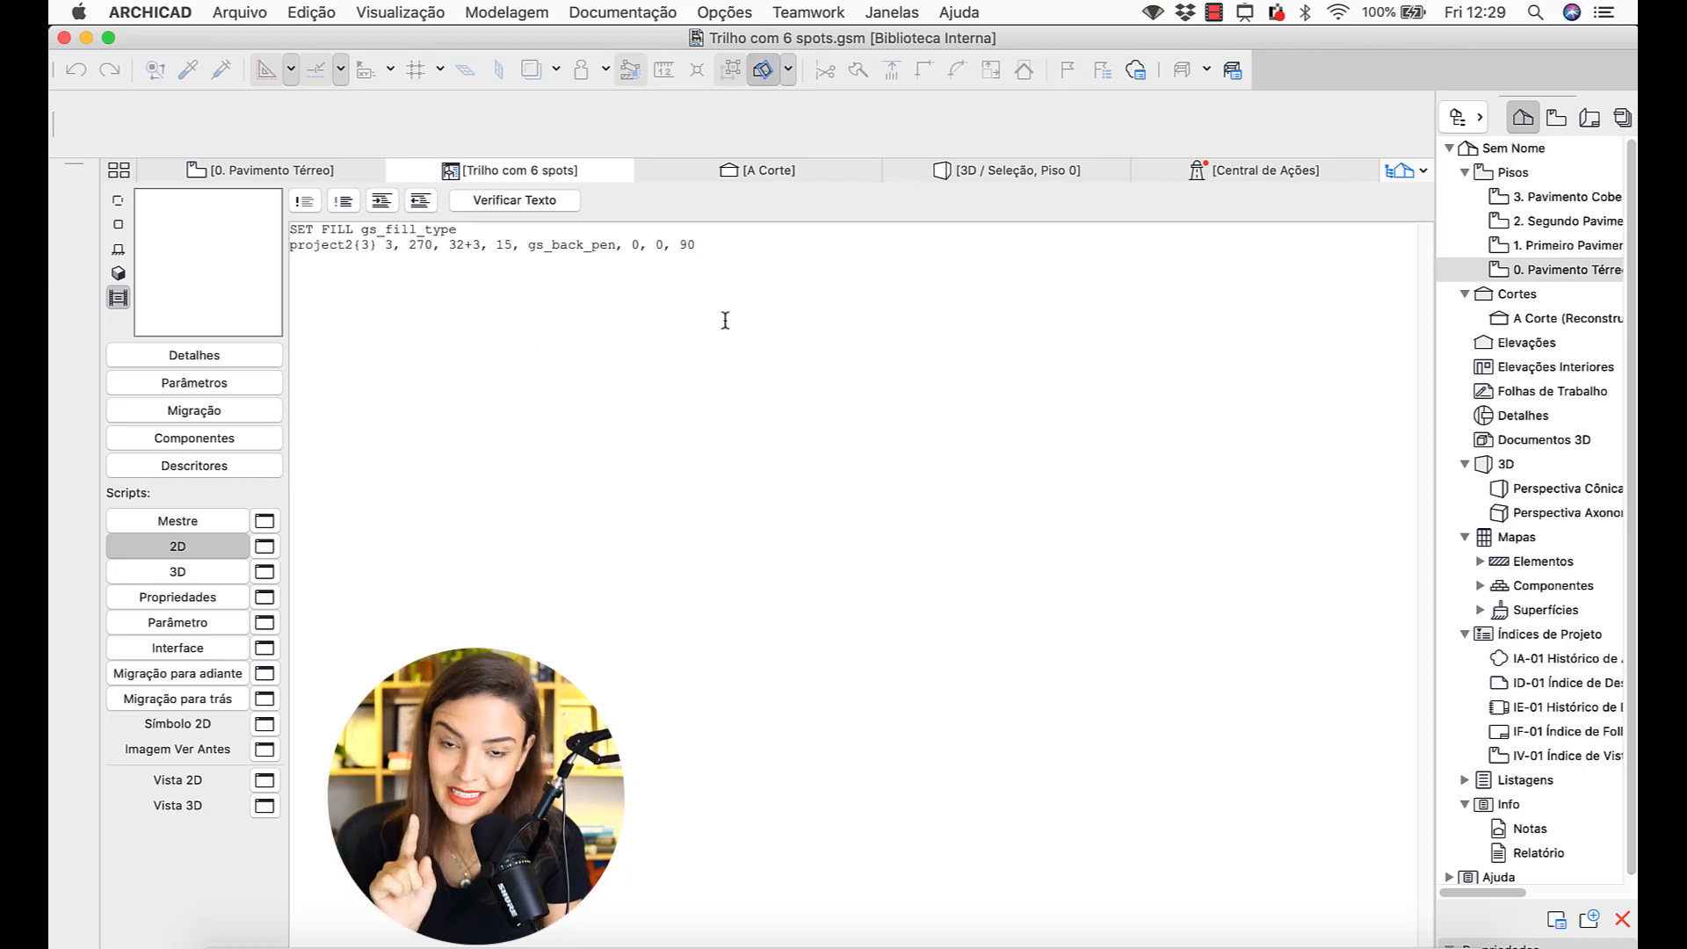
{"action": "left_click_drag", "start_coordinate": [695, 246], "coordinate": [283, 230]}
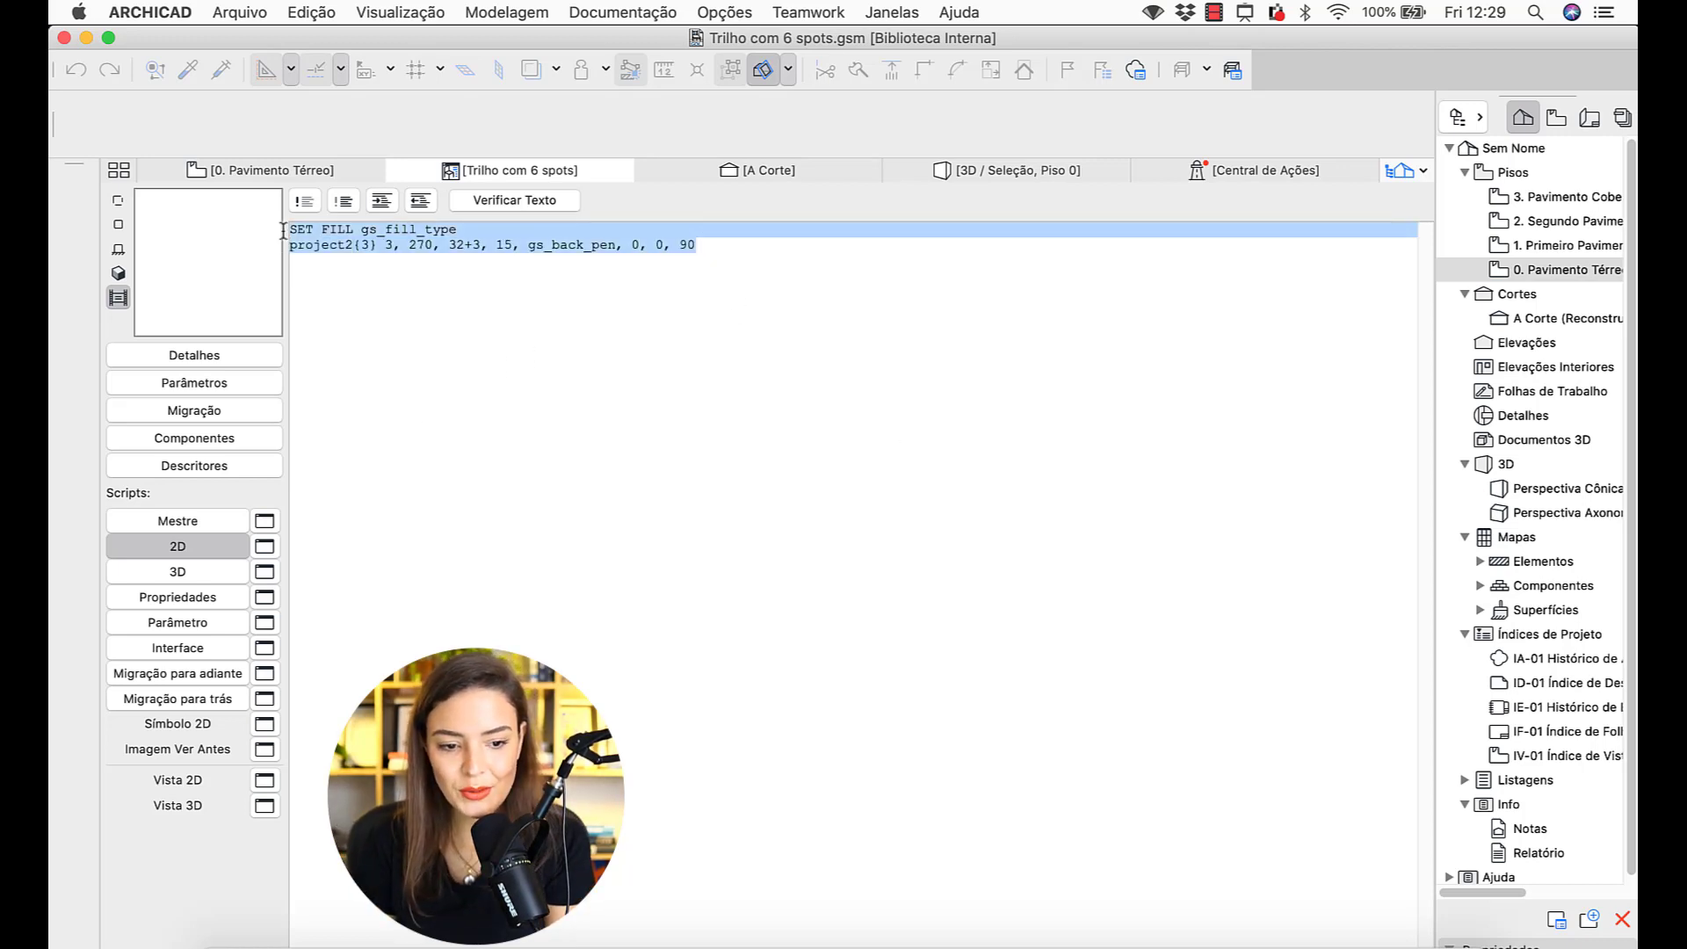
{"action": "left_click", "coordinate": [403, 266]}
- Verify the GDL syntax of the 2D script, close the Trilho com 6 spots object and save its changes
{"action": "left_click", "coordinate": [213, 359]}
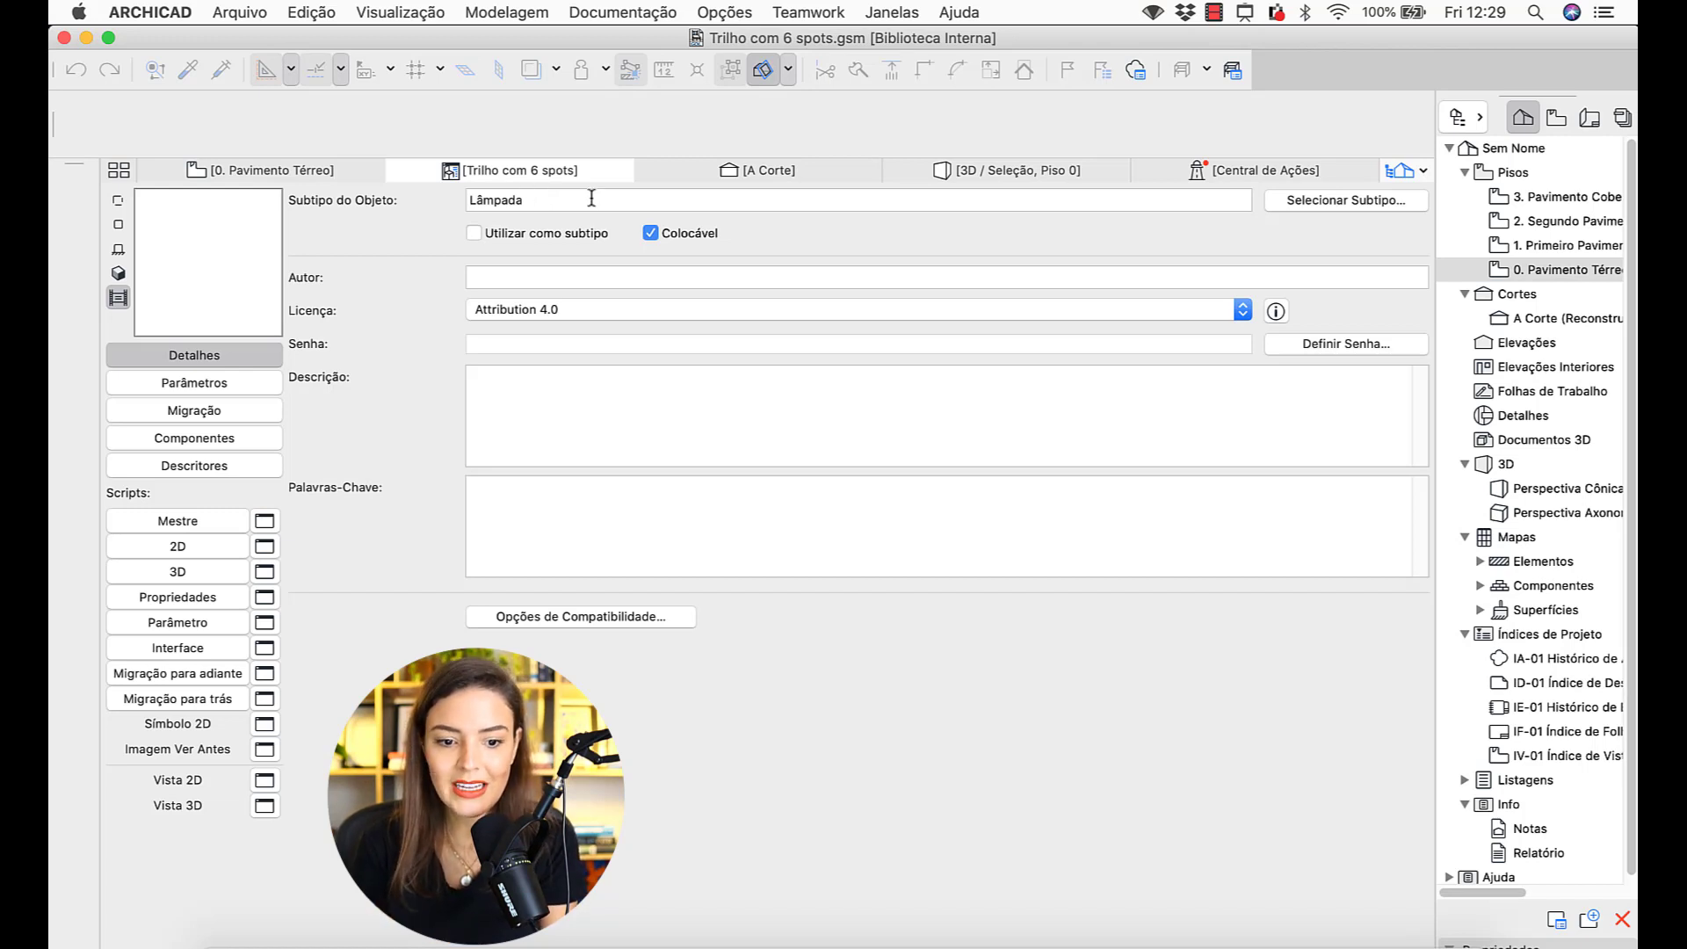
{"action": "left_click", "coordinate": [228, 383]}
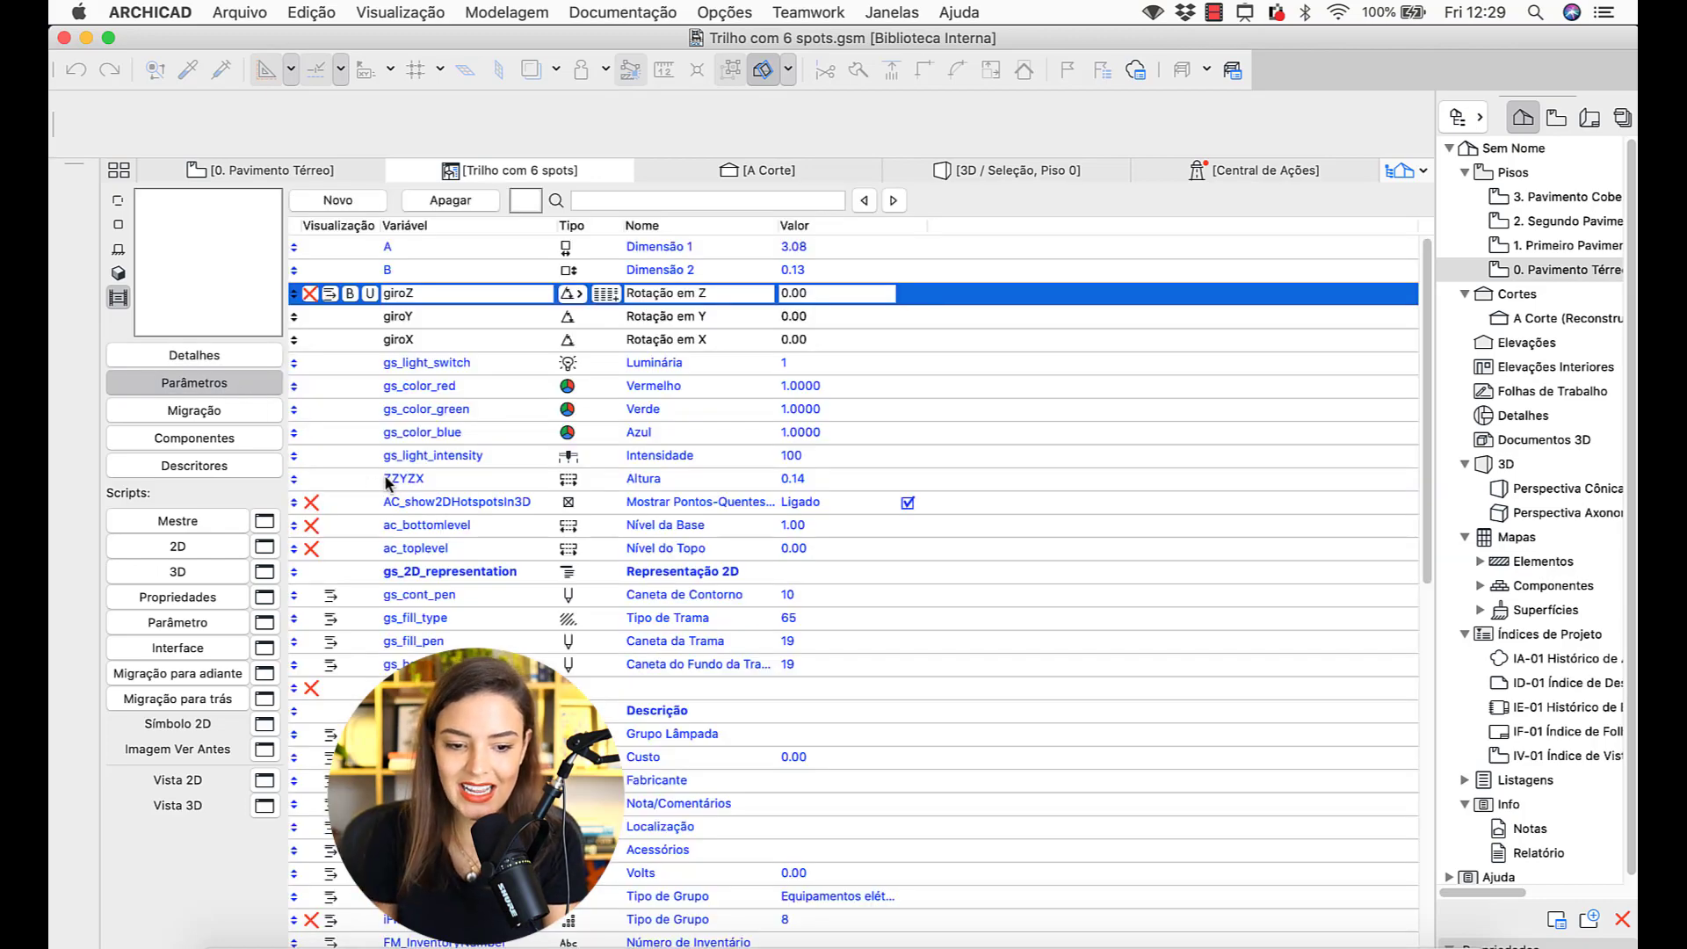
{"action": "scroll", "coordinate": [387, 484], "scroll_direction": "down", "scroll_amount": 10}
{"action": "scroll", "coordinate": [386, 483], "scroll_direction": "up", "scroll_amount": 10}
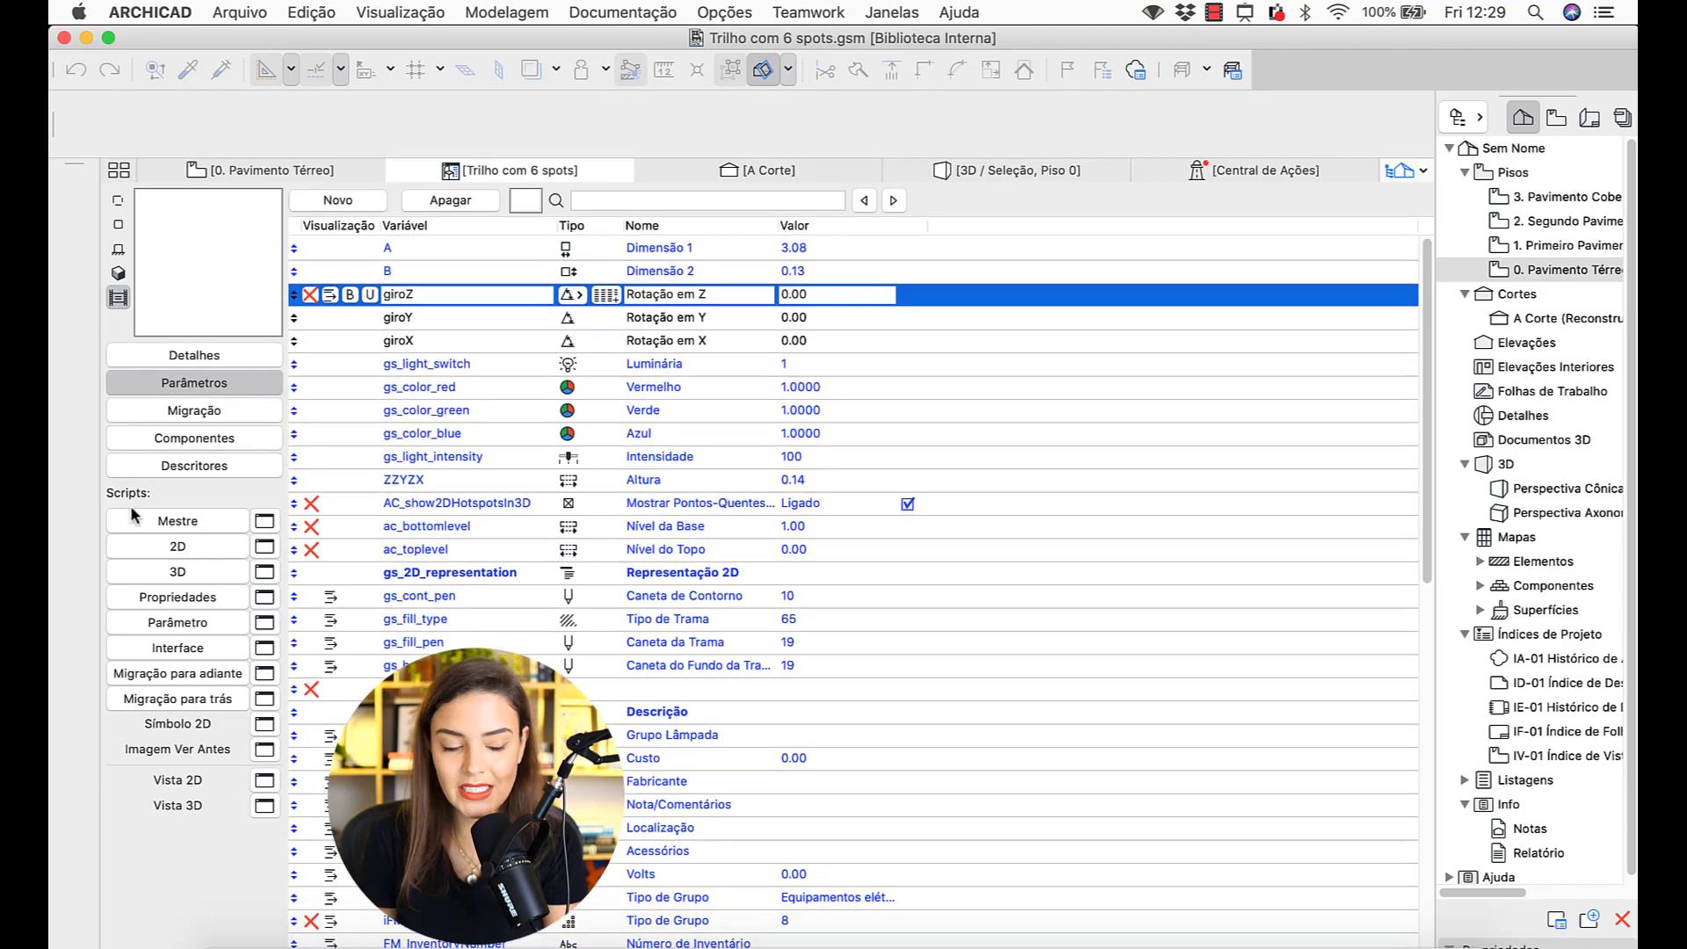
{"action": "left_click", "coordinate": [151, 545]}
{"action": "left_click", "coordinate": [517, 262]}
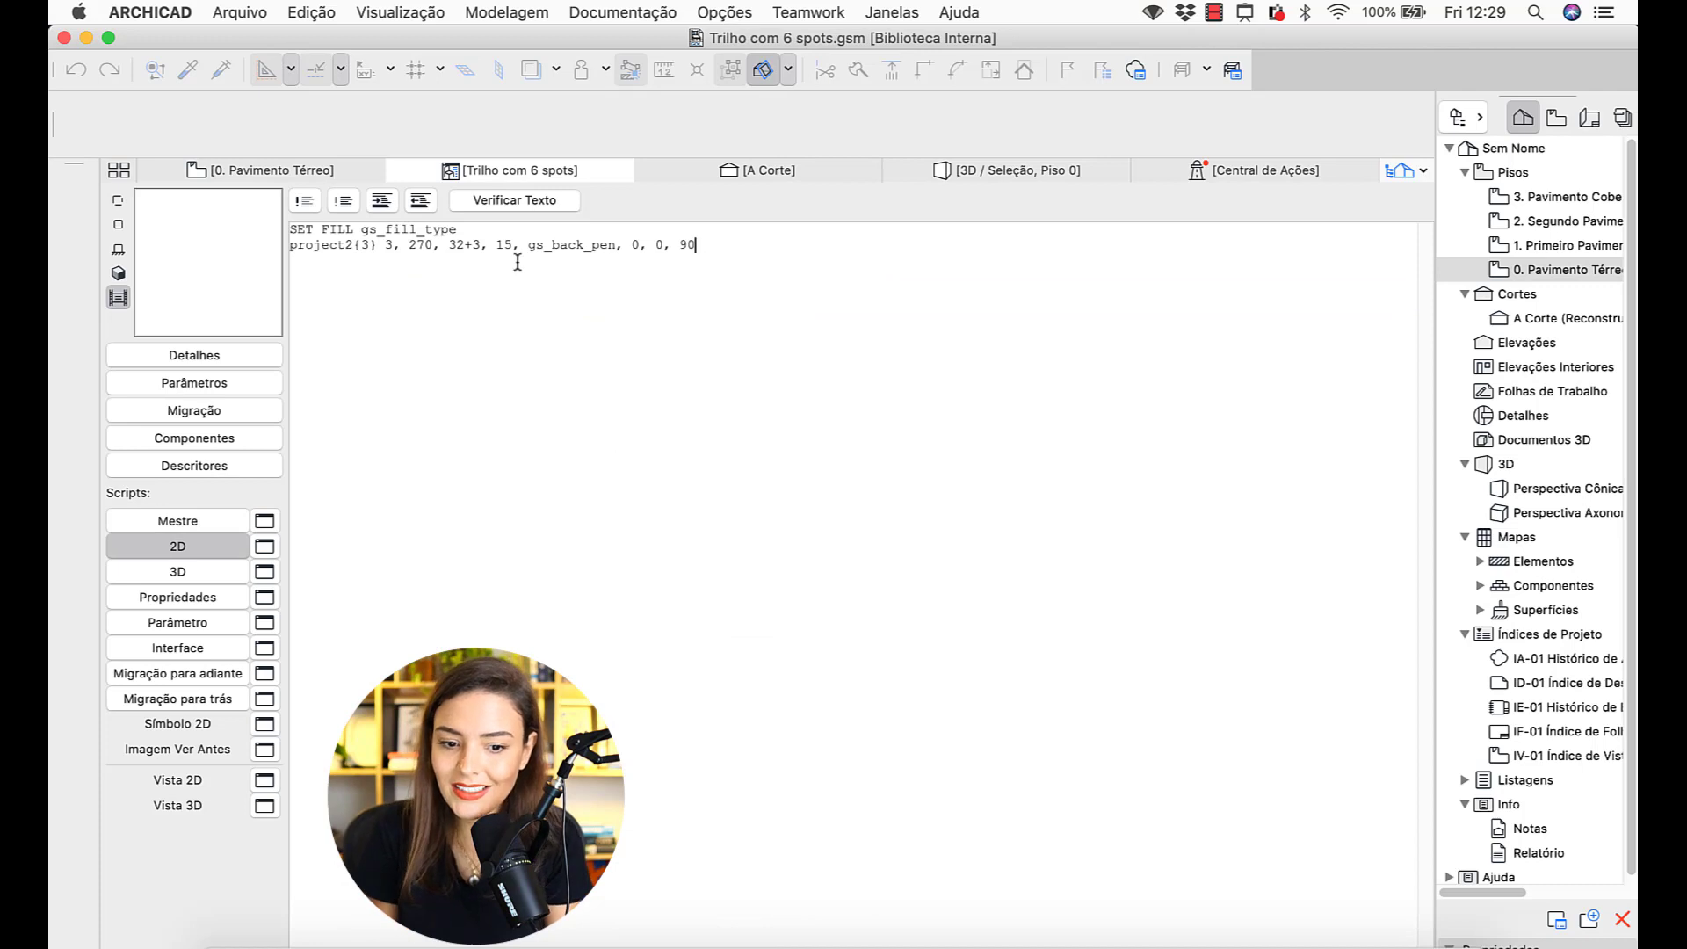
{"action": "left_click", "coordinate": [559, 202]}
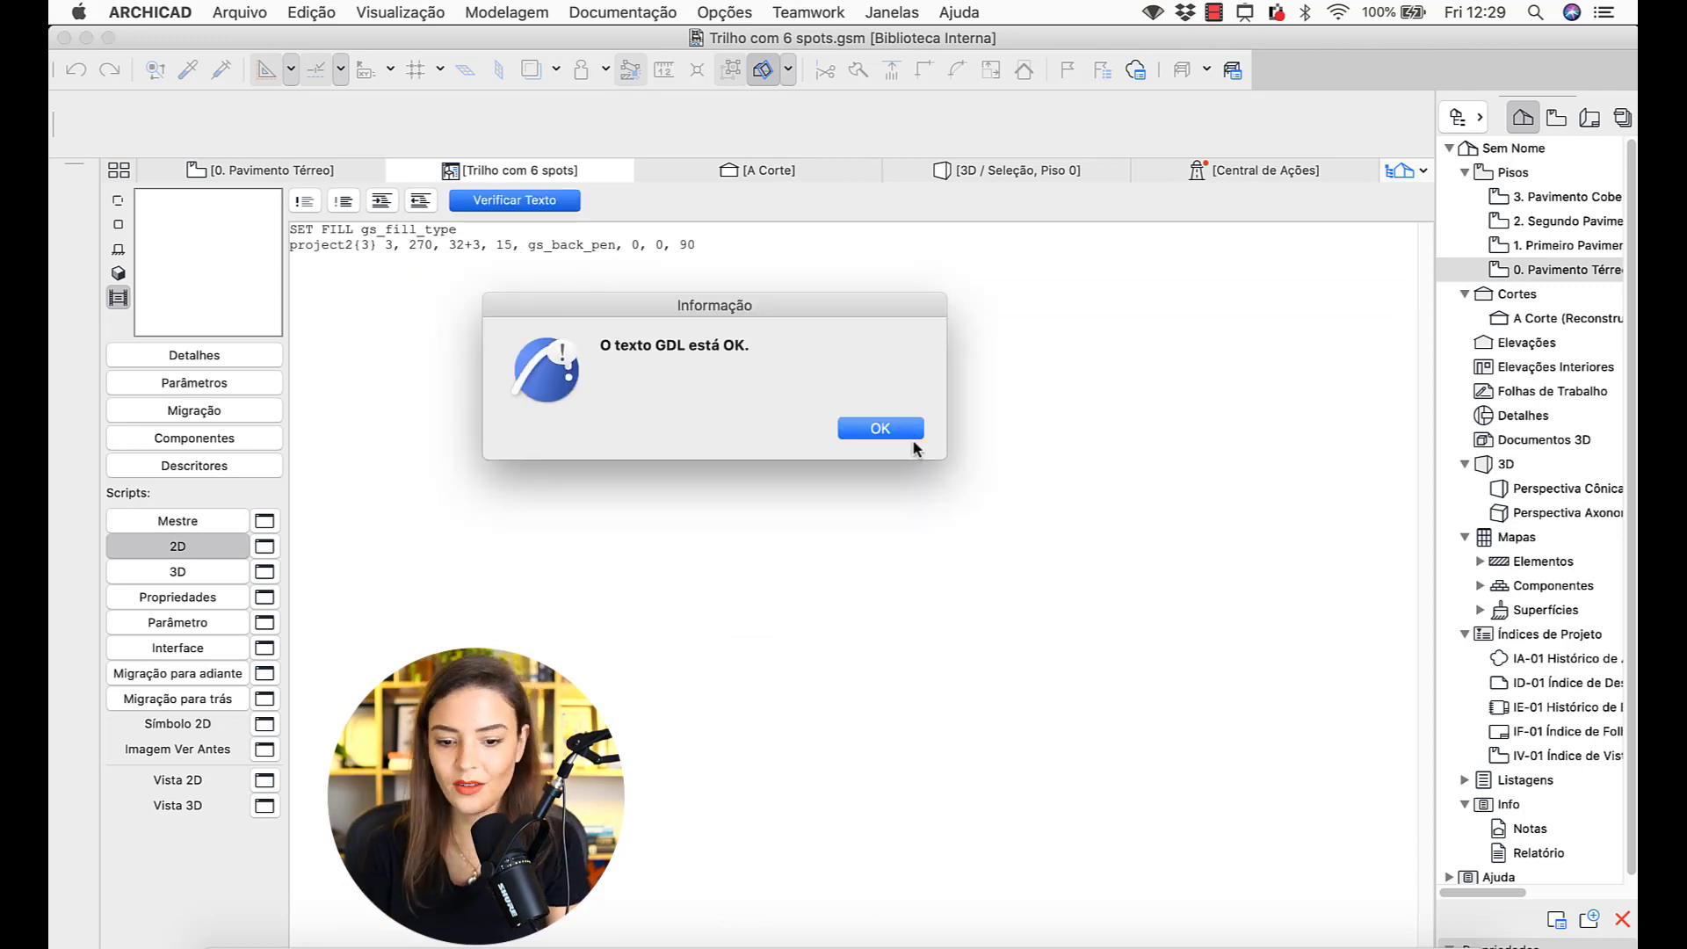
{"action": "left_click", "coordinate": [911, 445]}
{"action": "left_click", "coordinate": [396, 171]}
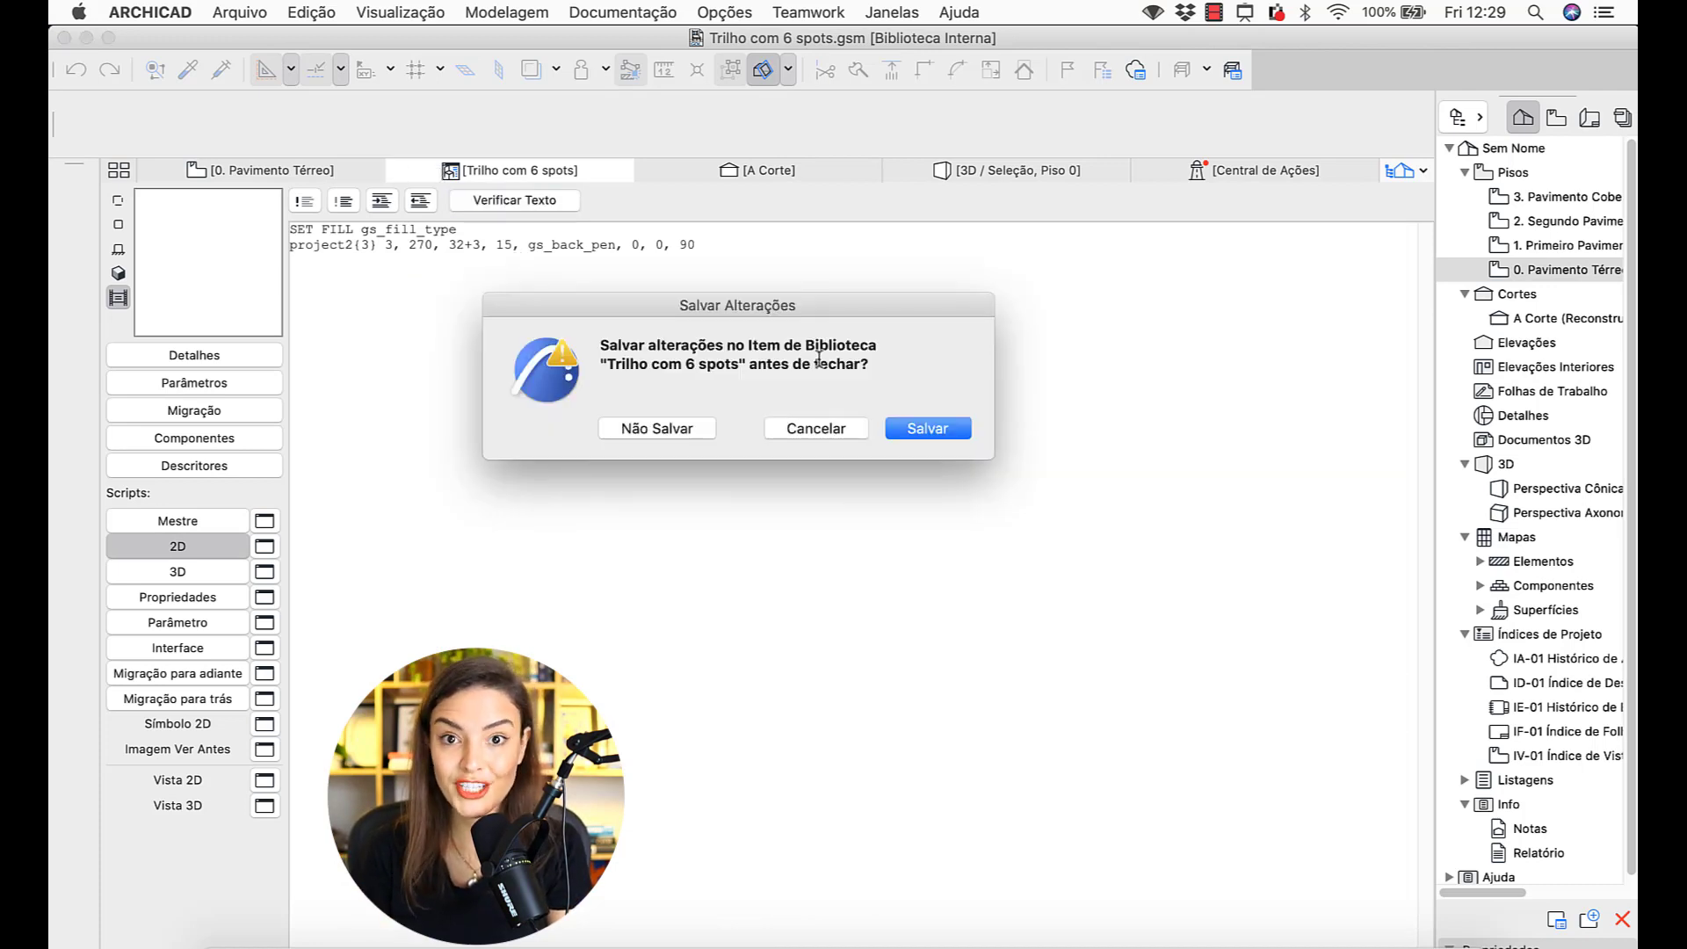
{"action": "left_click", "coordinate": [934, 436]}
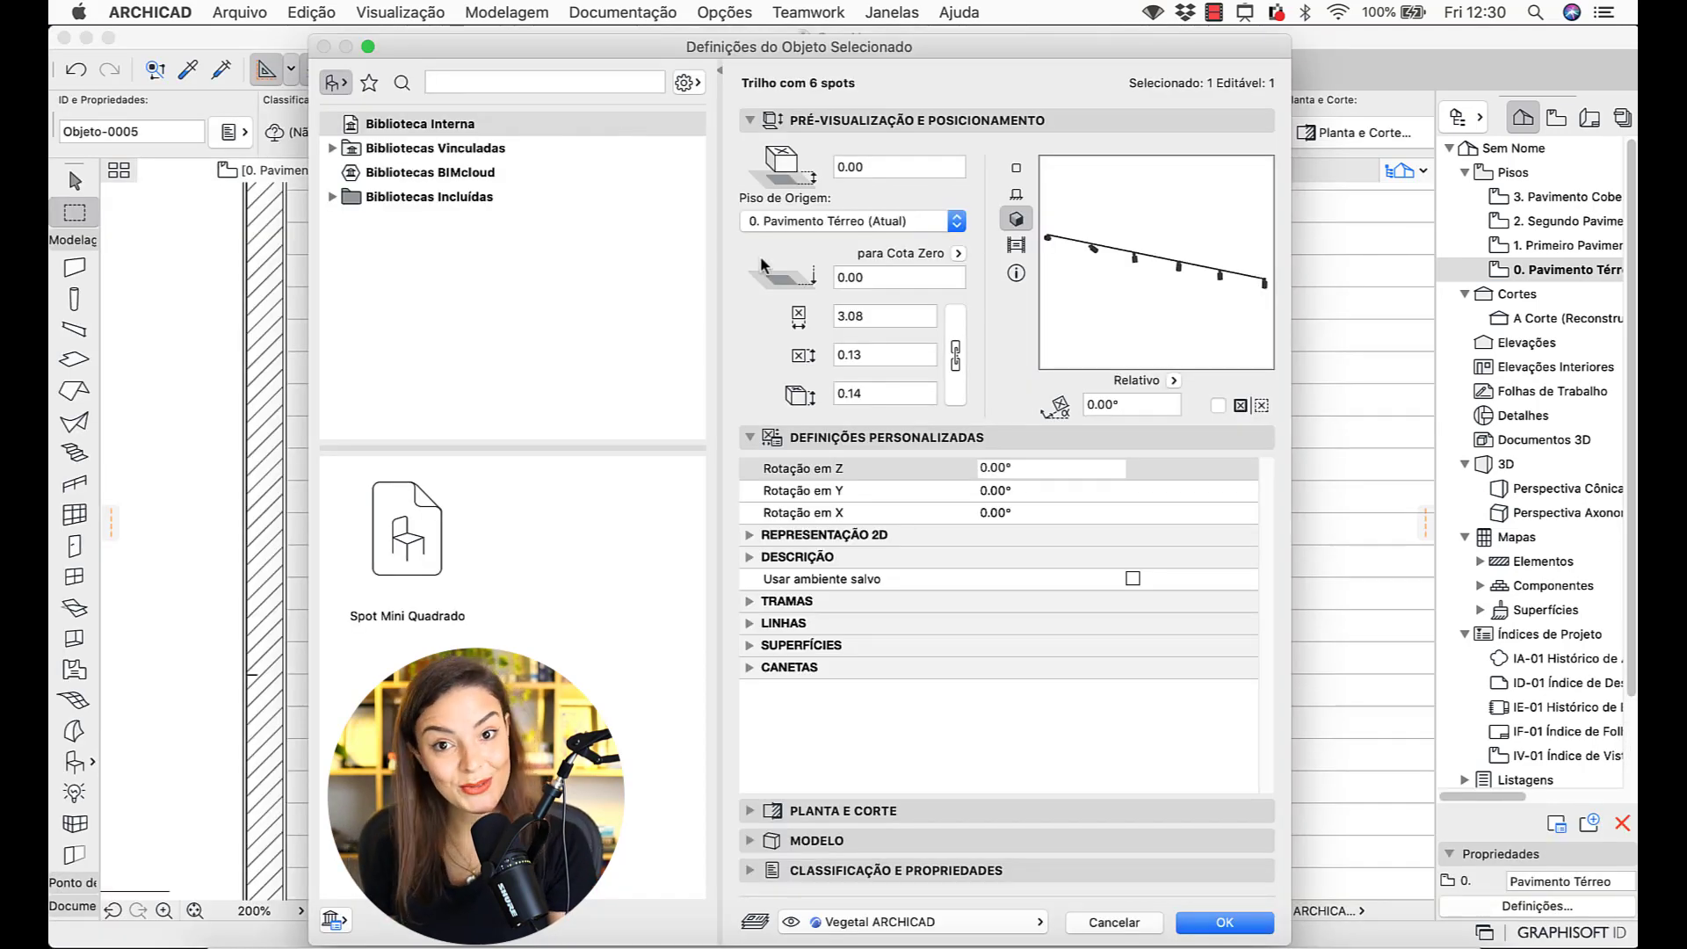
- Try the new rotation parameters on the selected track by setting Rotação em Z to 45°
{"action": "left_click", "coordinate": [983, 469]}
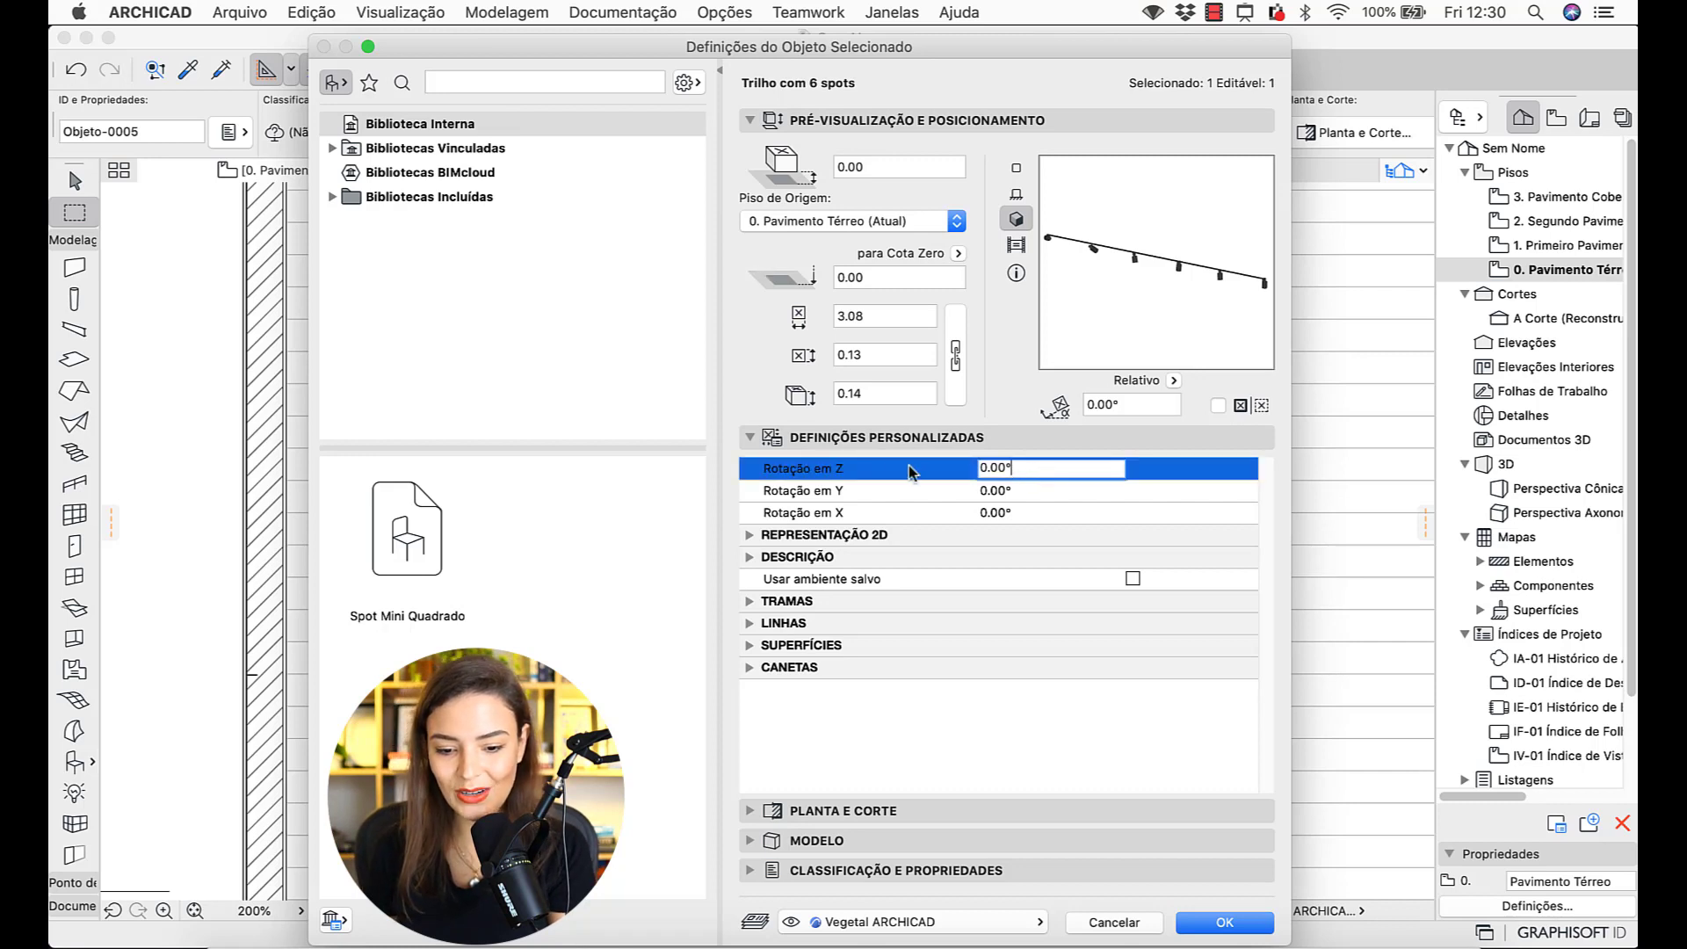
{"action": "key", "text": "Tab"}
{"action": "key", "text": "Tab"}
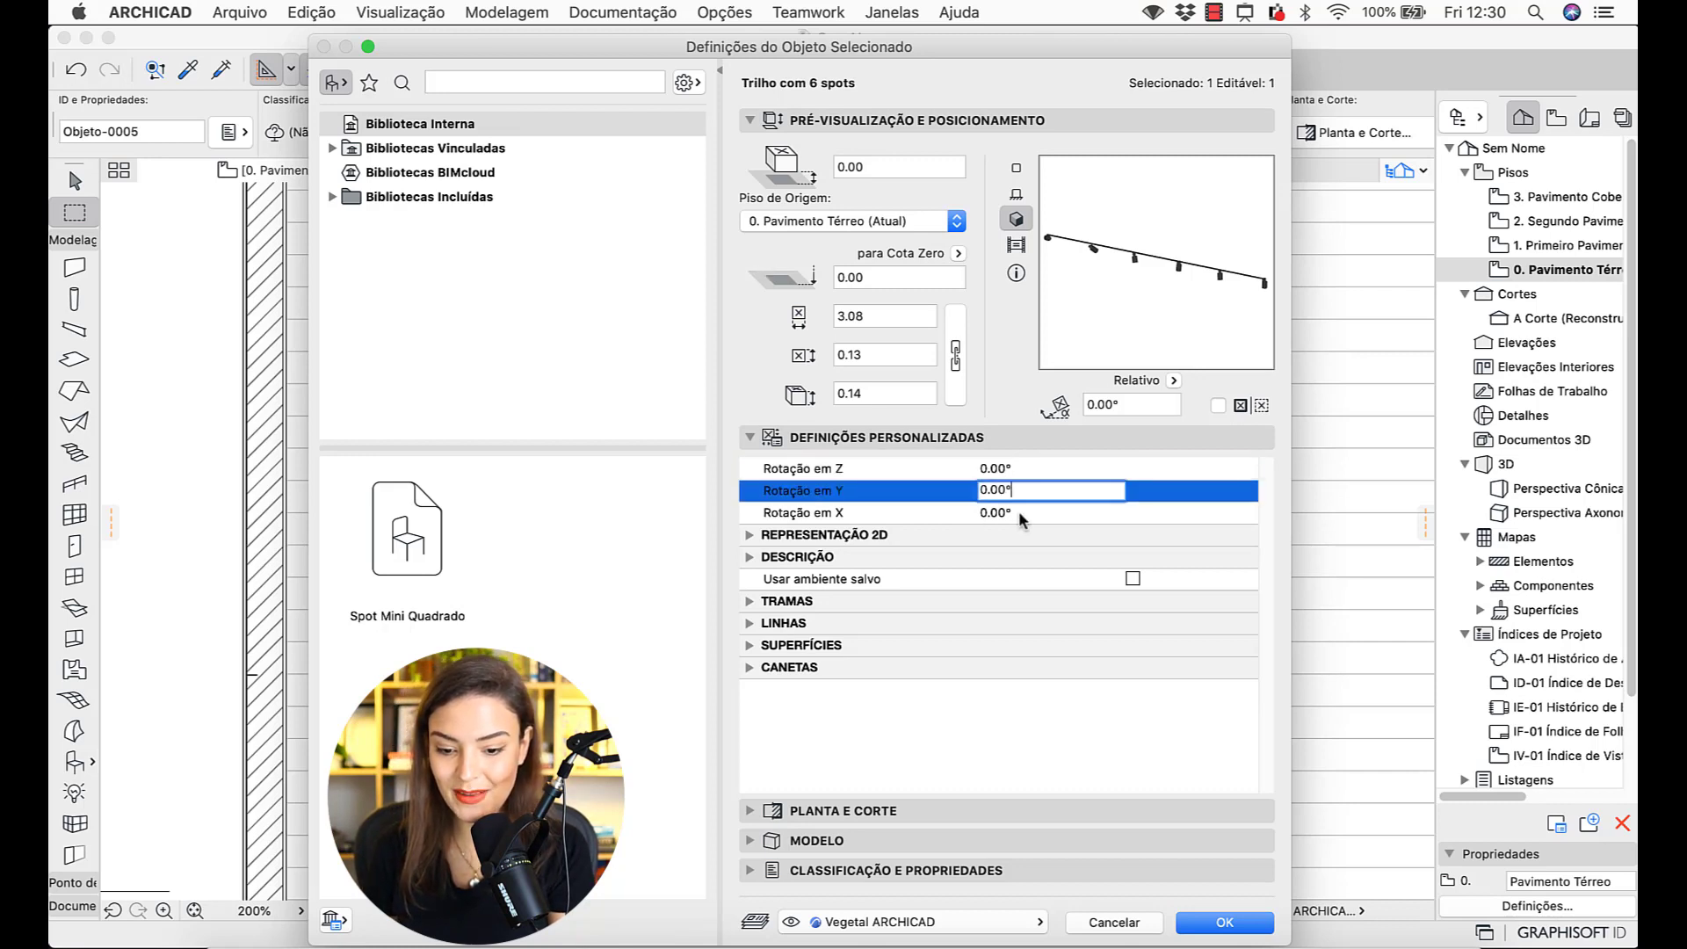
{"action": "left_click", "coordinate": [1010, 469]}
{"action": "type", "text": "45"}
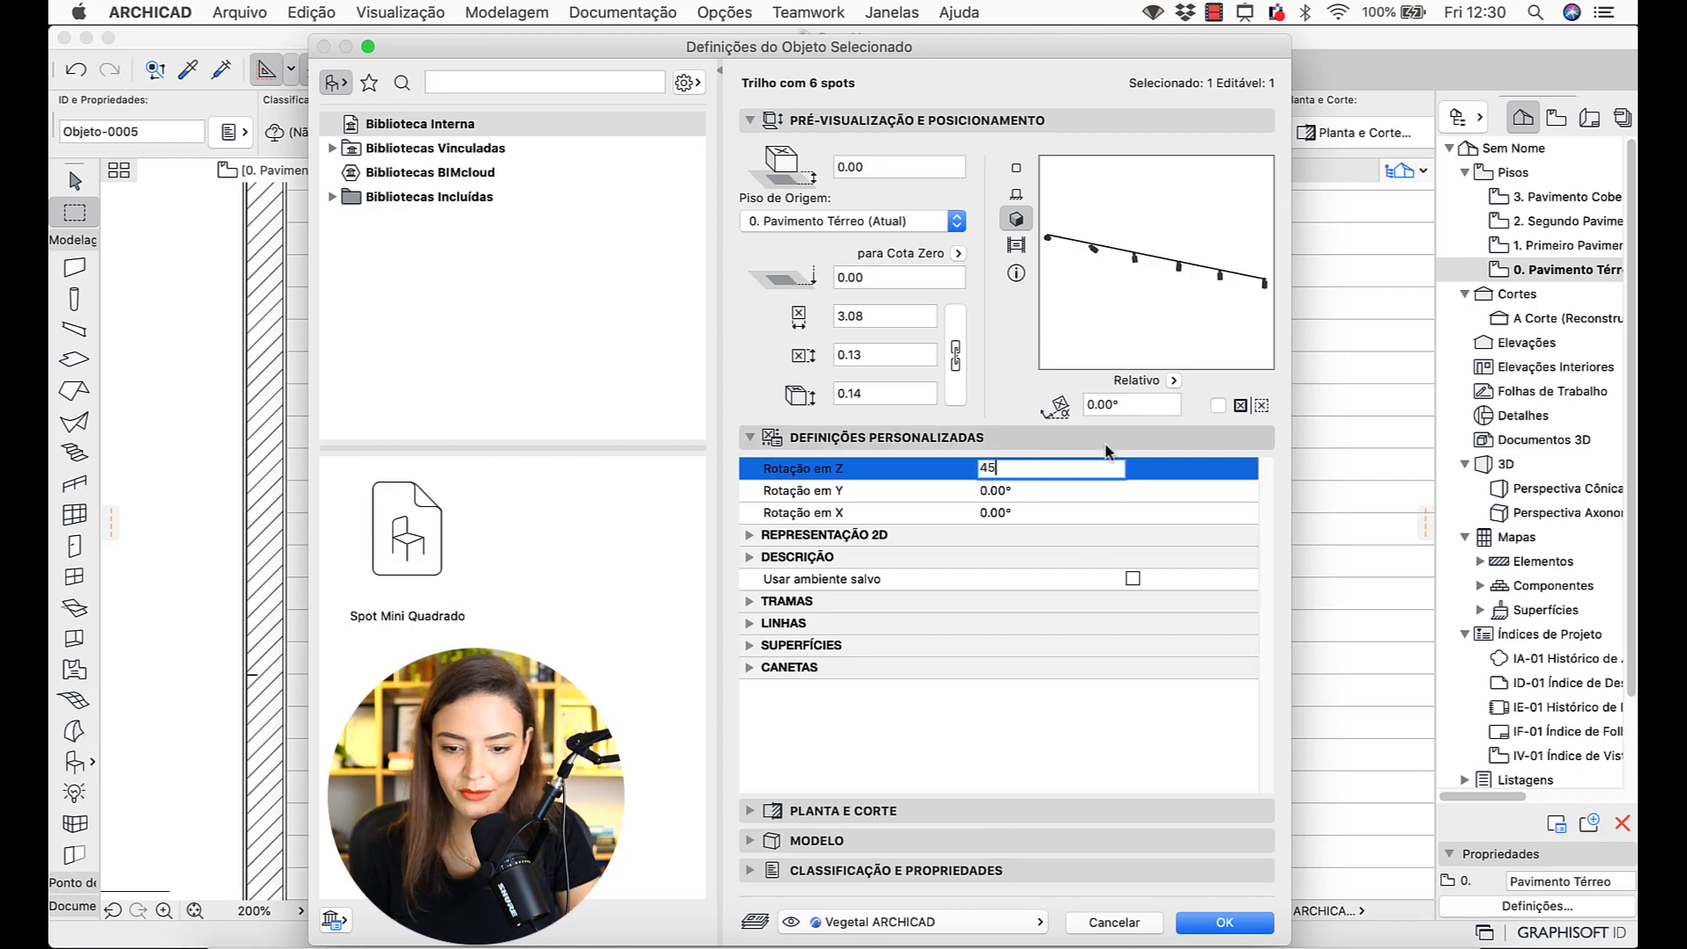
{"action": "key", "text": "Return"}
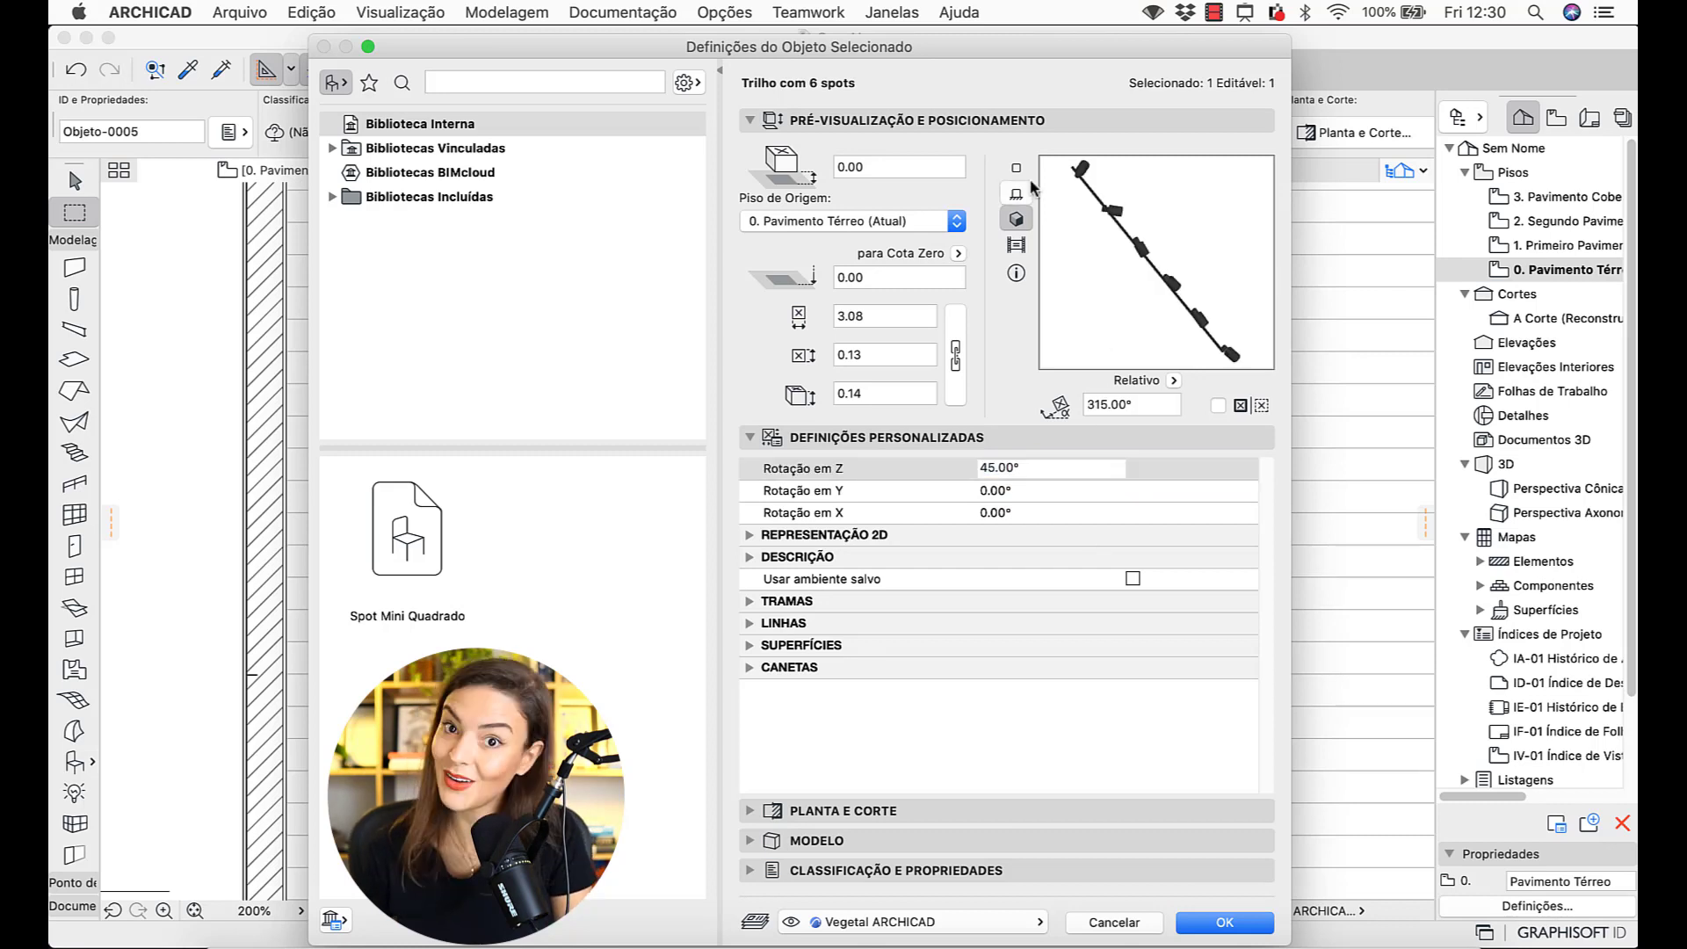
- Try 20° for Rotação em Y and 45° for Rotação em X on the track, and check the 2D preview
{"action": "left_click", "coordinate": [1014, 490]}
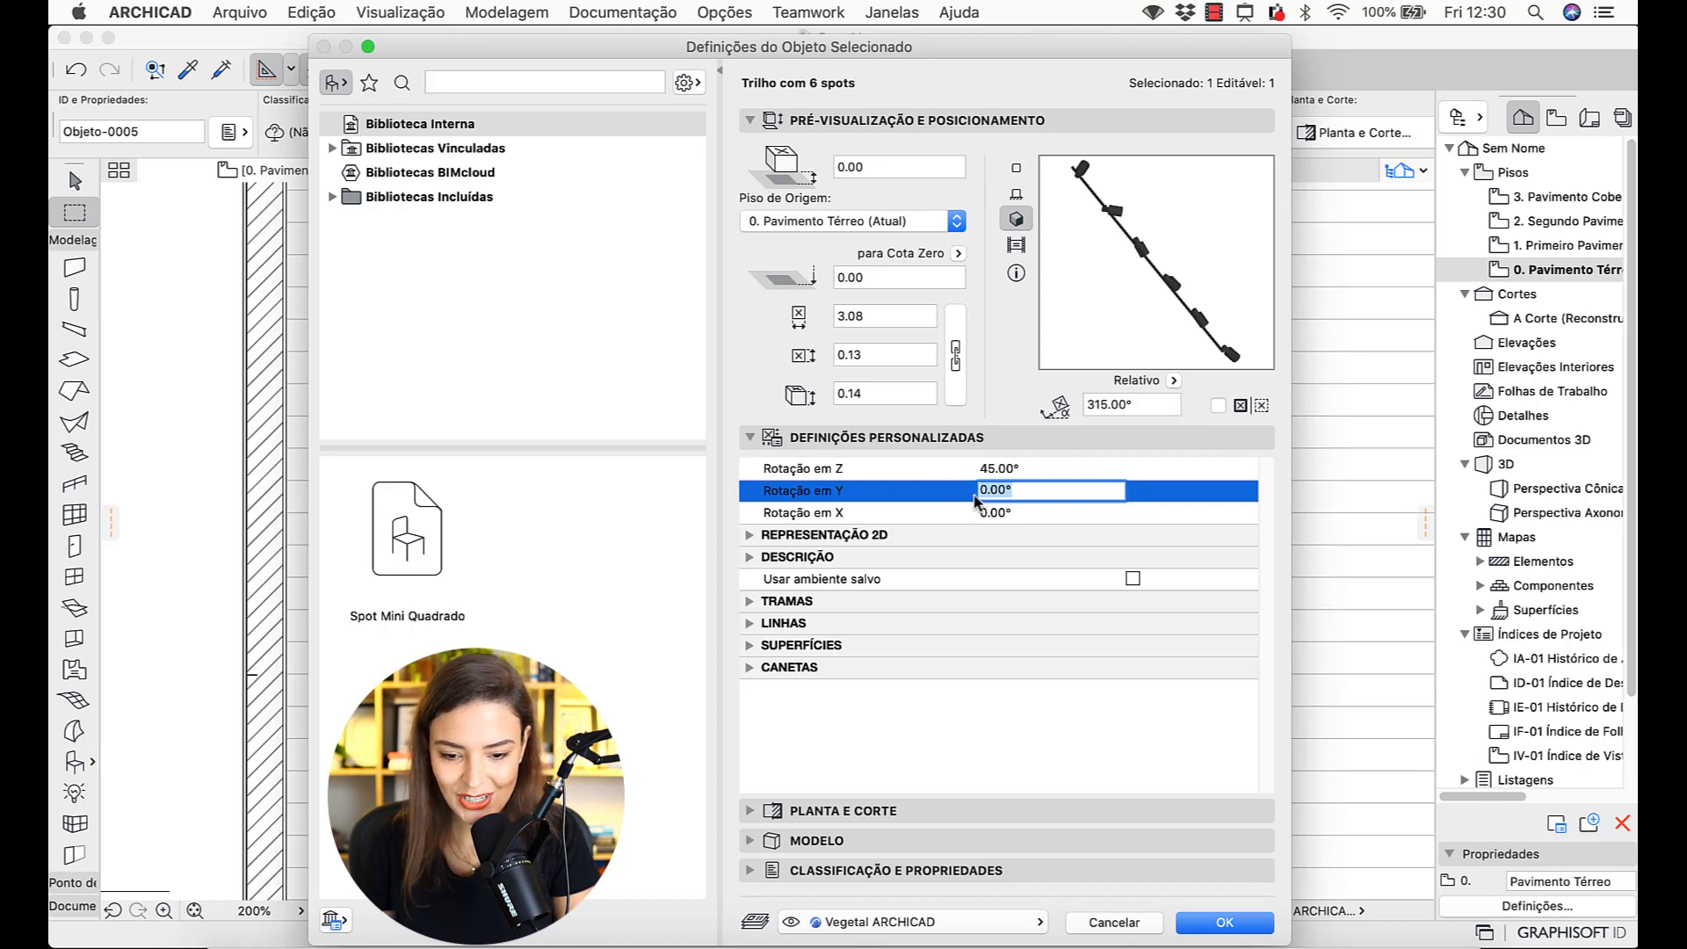
{"action": "type", "text": "20"}
{"action": "left_click", "coordinate": [1001, 514]}
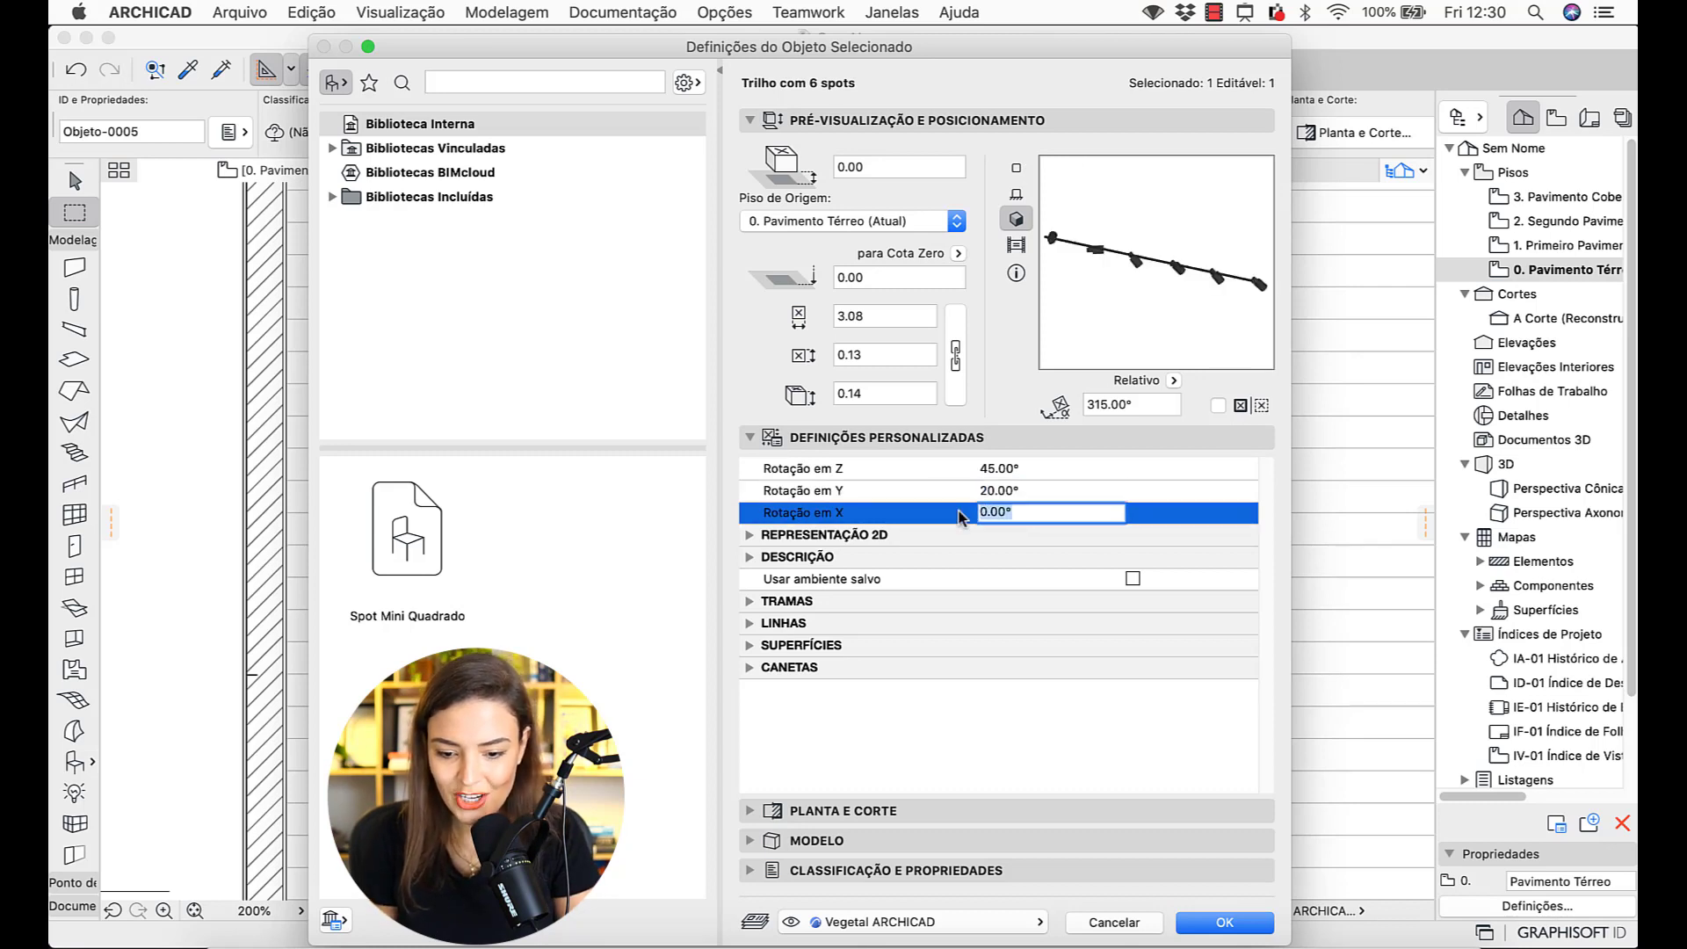
{"action": "type", "text": "45"}
{"action": "left_click", "coordinate": [1010, 490]}
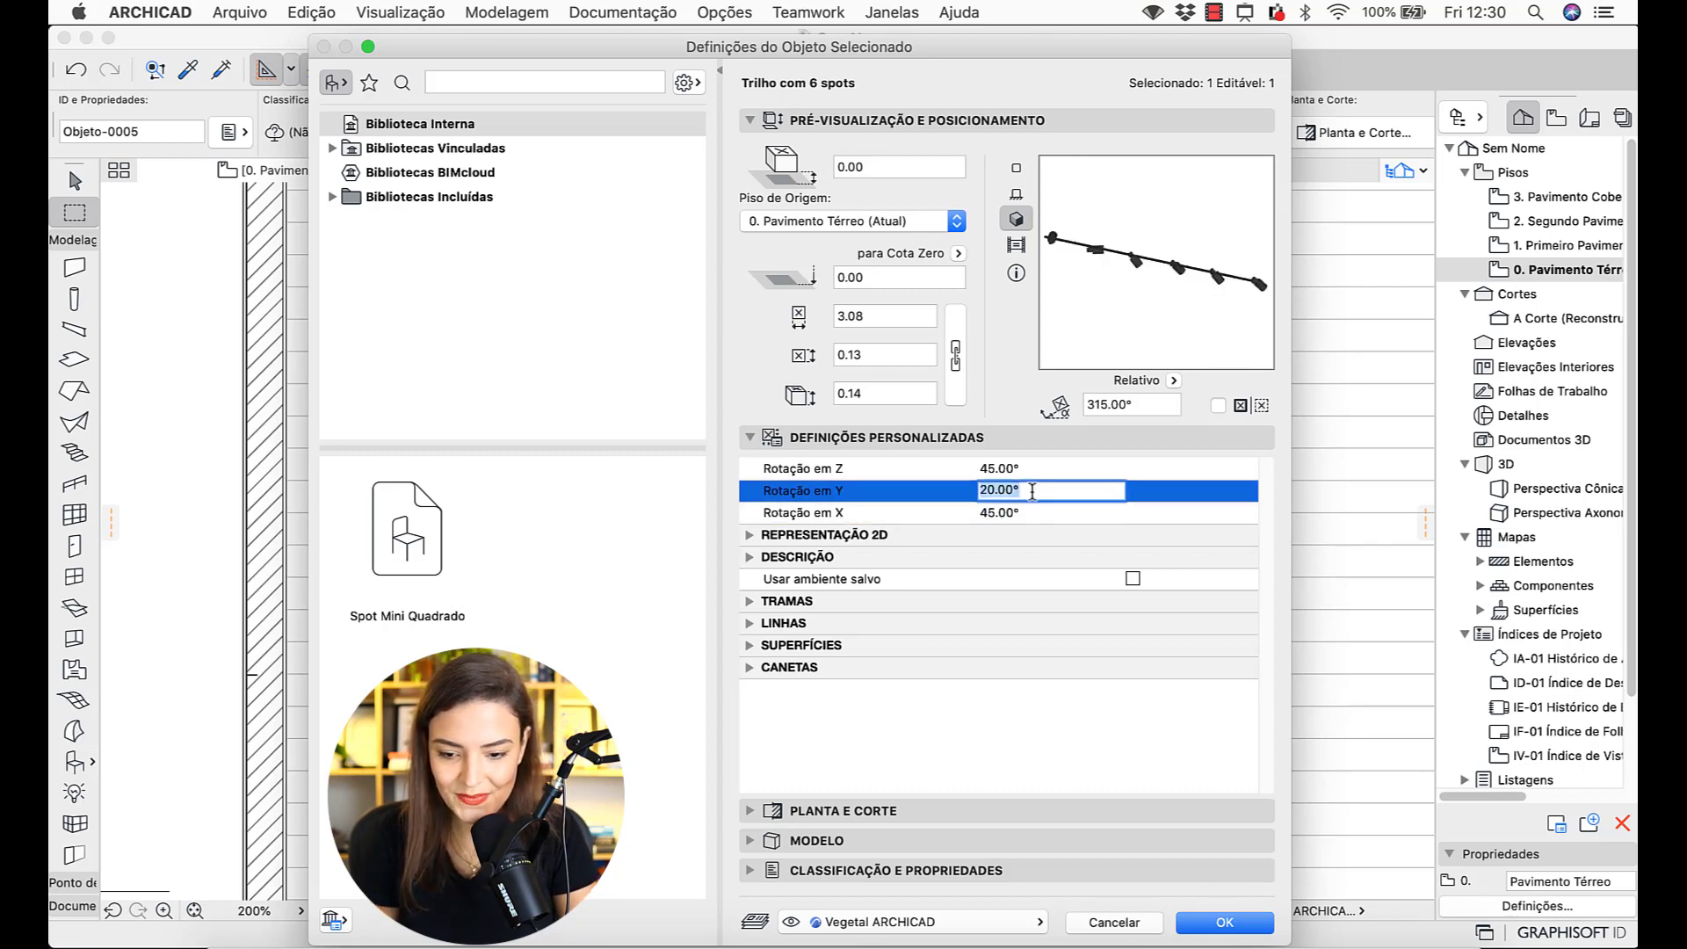
{"action": "left_click", "coordinate": [1016, 167]}
{"action": "left_click", "coordinate": [1225, 922]}
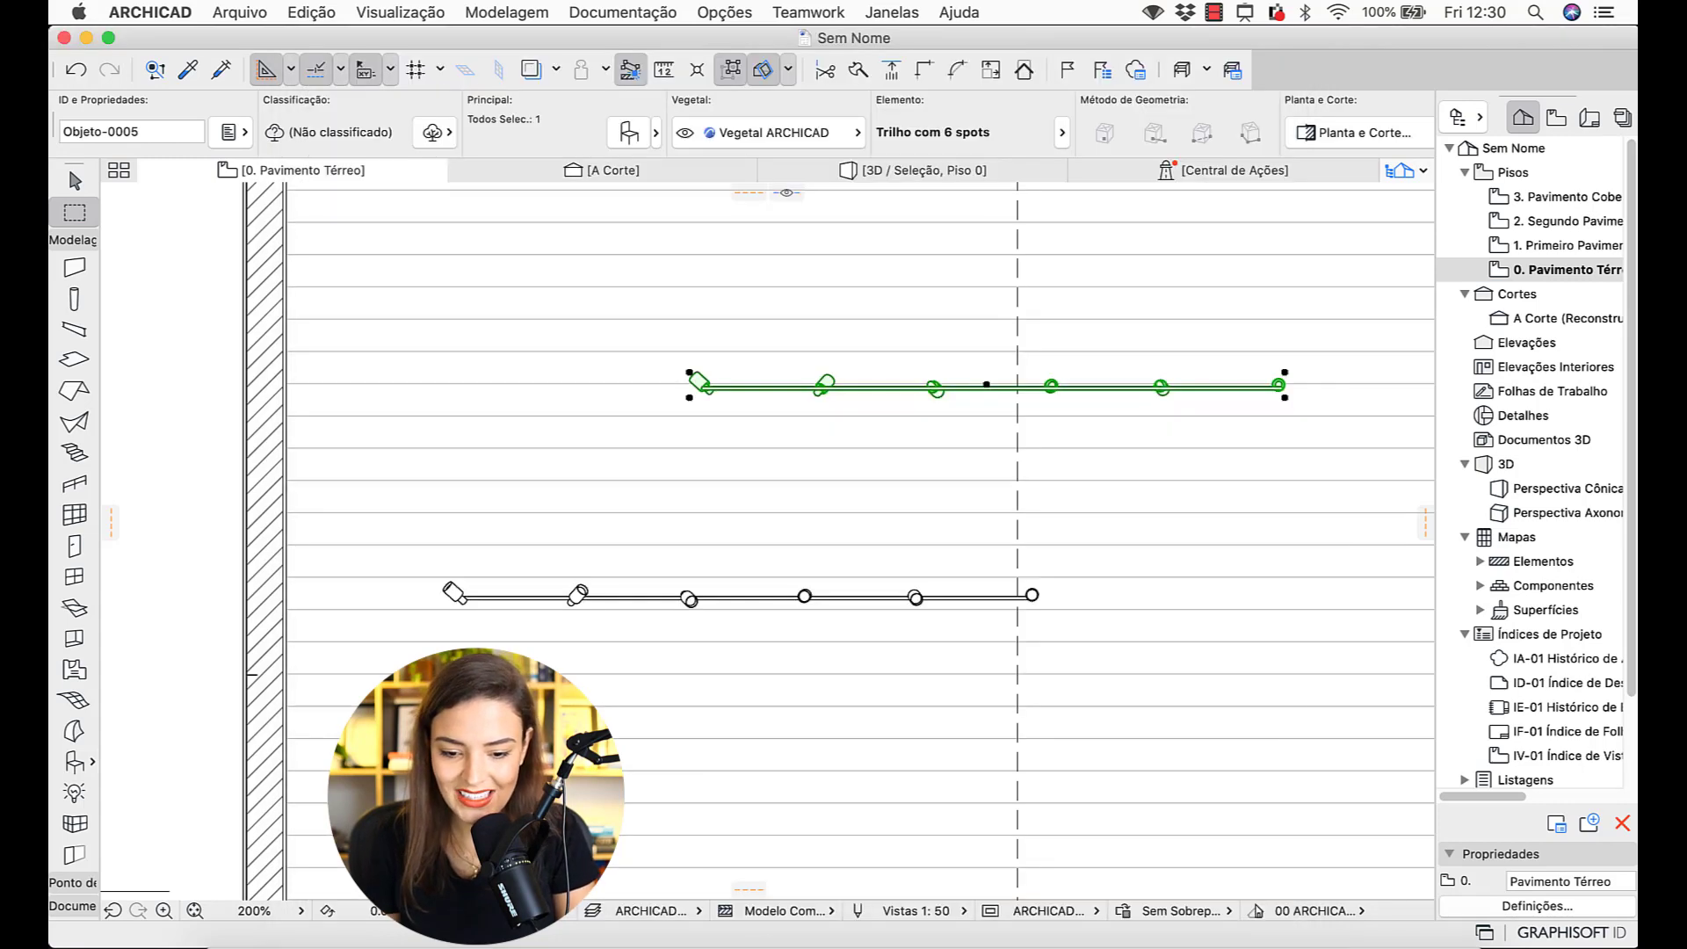
- Set the selected track's base elevation to 3.00 and delete the other horizontal track below it in the floor plan
{"action": "scroll", "coordinate": [1054, 136], "scroll_direction": "right", "scroll_amount": 10}
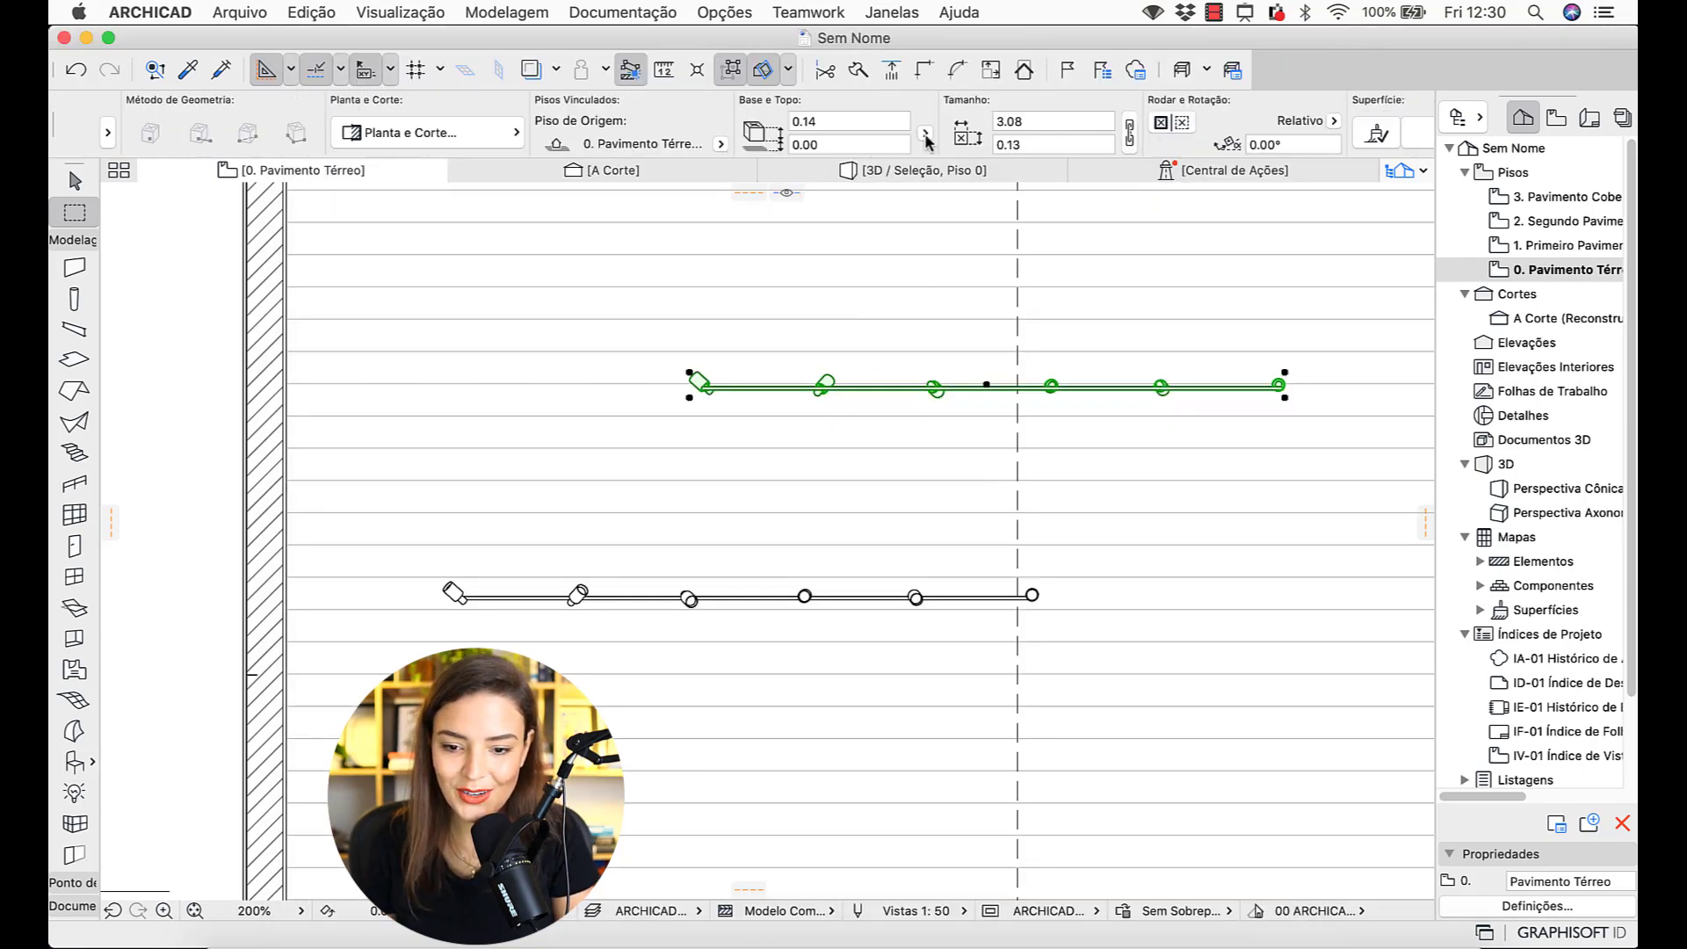
{"action": "left_click", "coordinate": [861, 141]}
{"action": "type", "text": "3"}
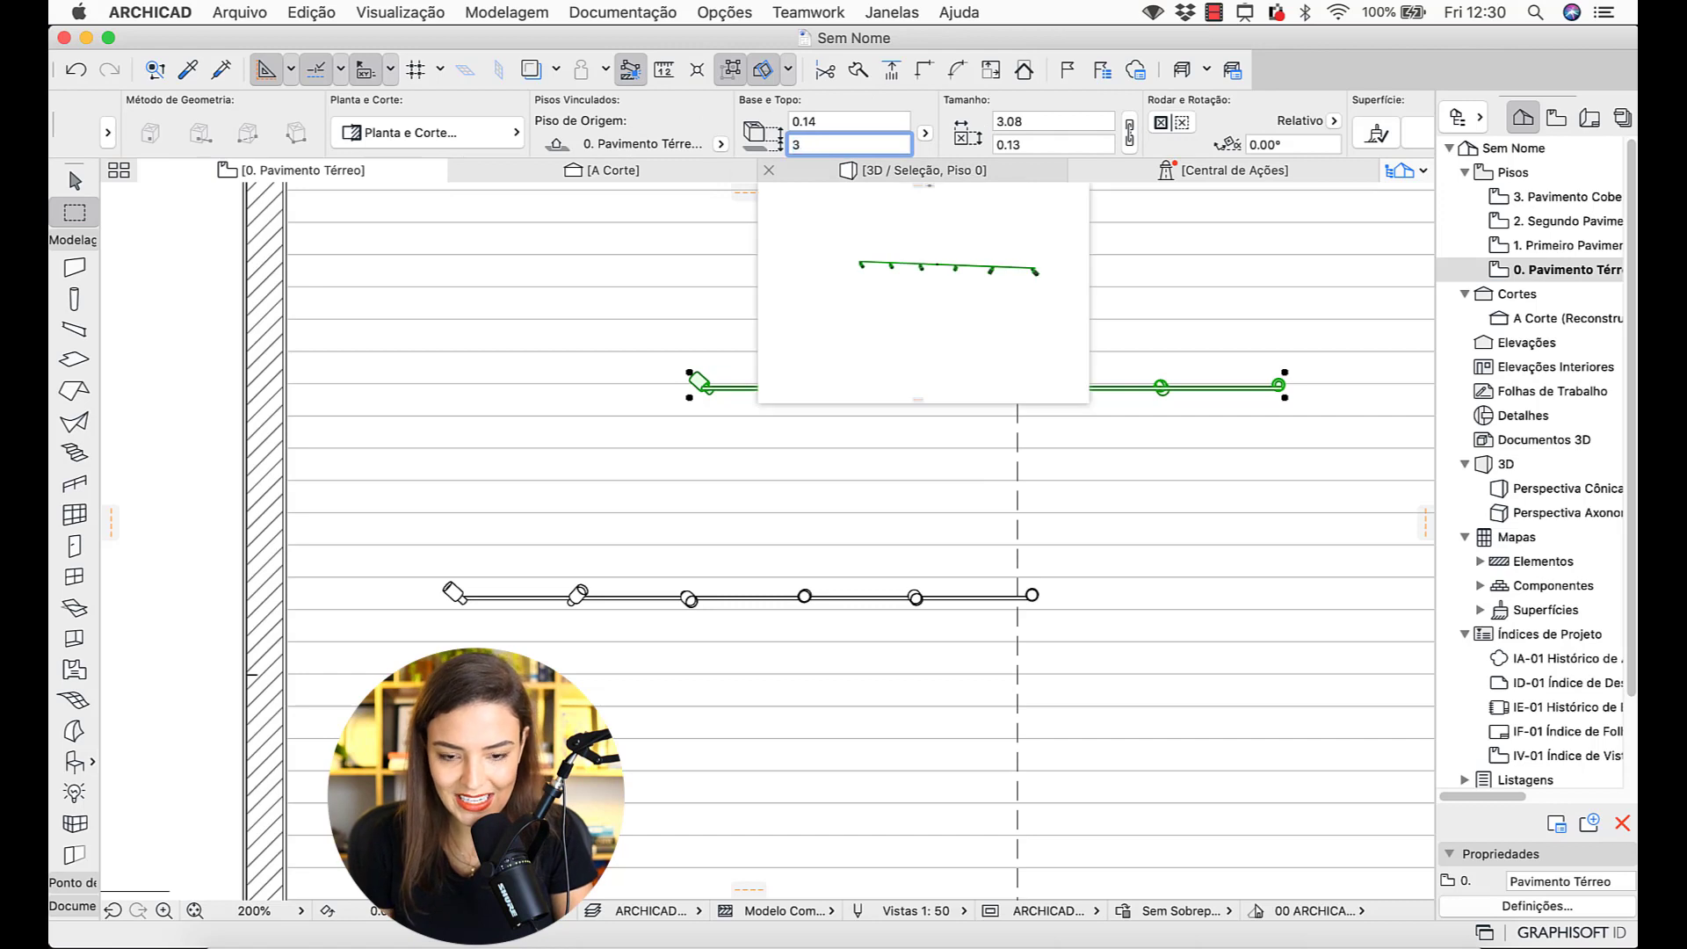
{"action": "type", "text": ".00"}
{"action": "left_click", "coordinate": [862, 124]}
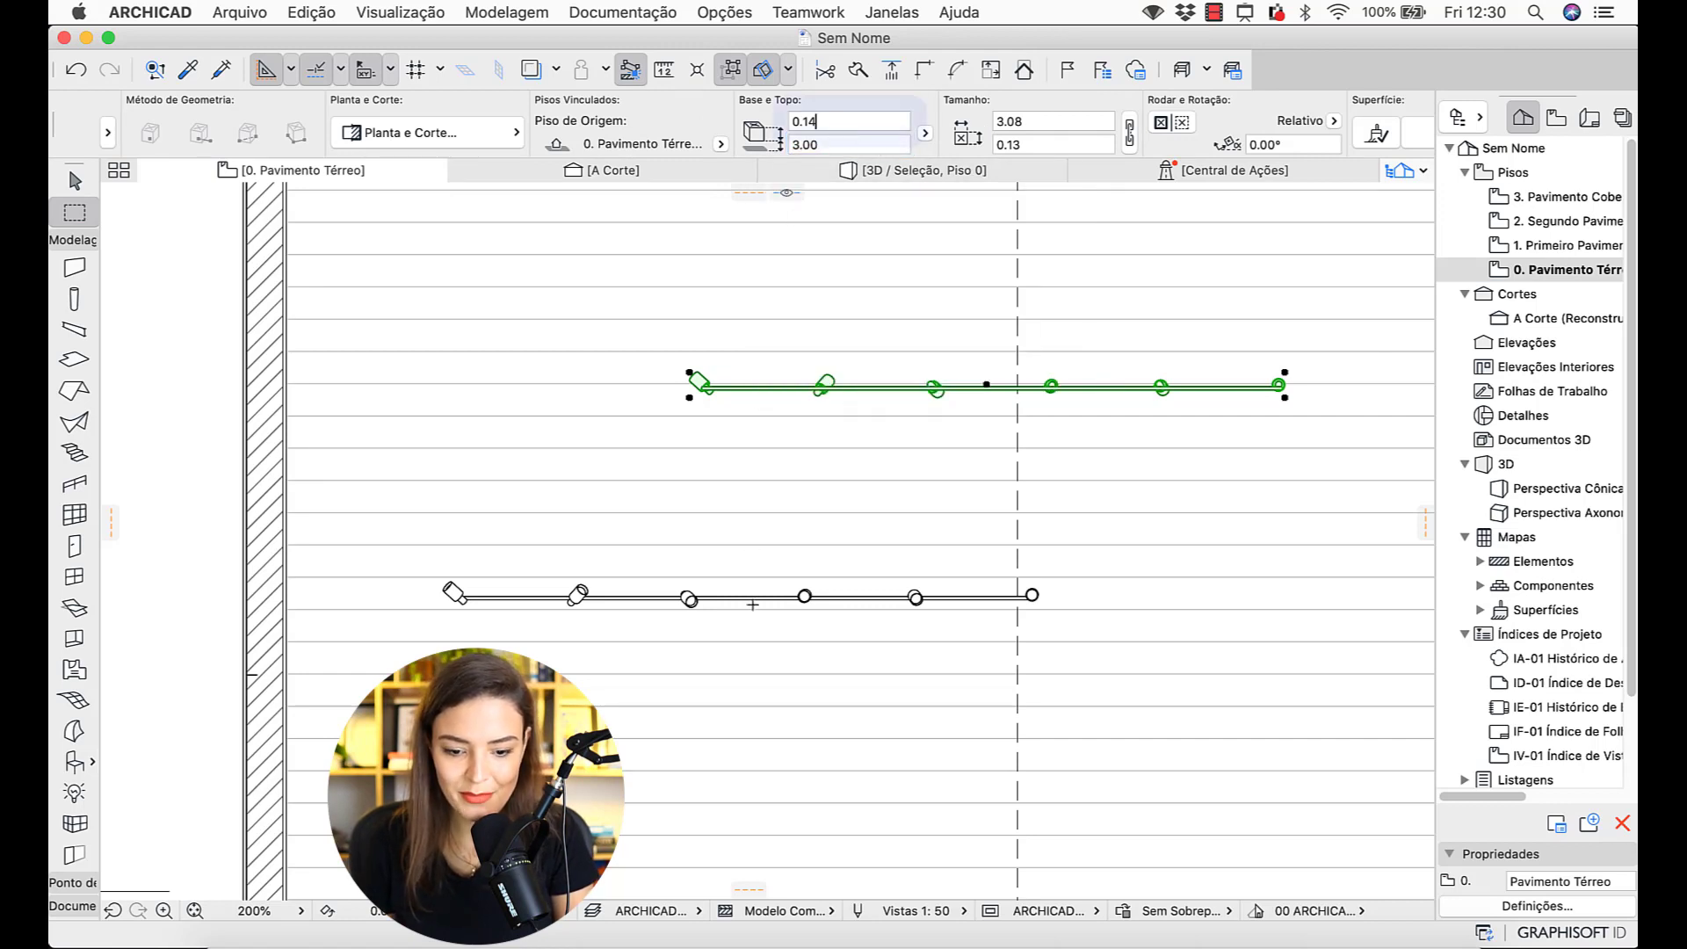
{"action": "key", "text": "Escape"}
{"action": "left_click", "coordinate": [691, 600]}
{"action": "key", "text": "Delete"}
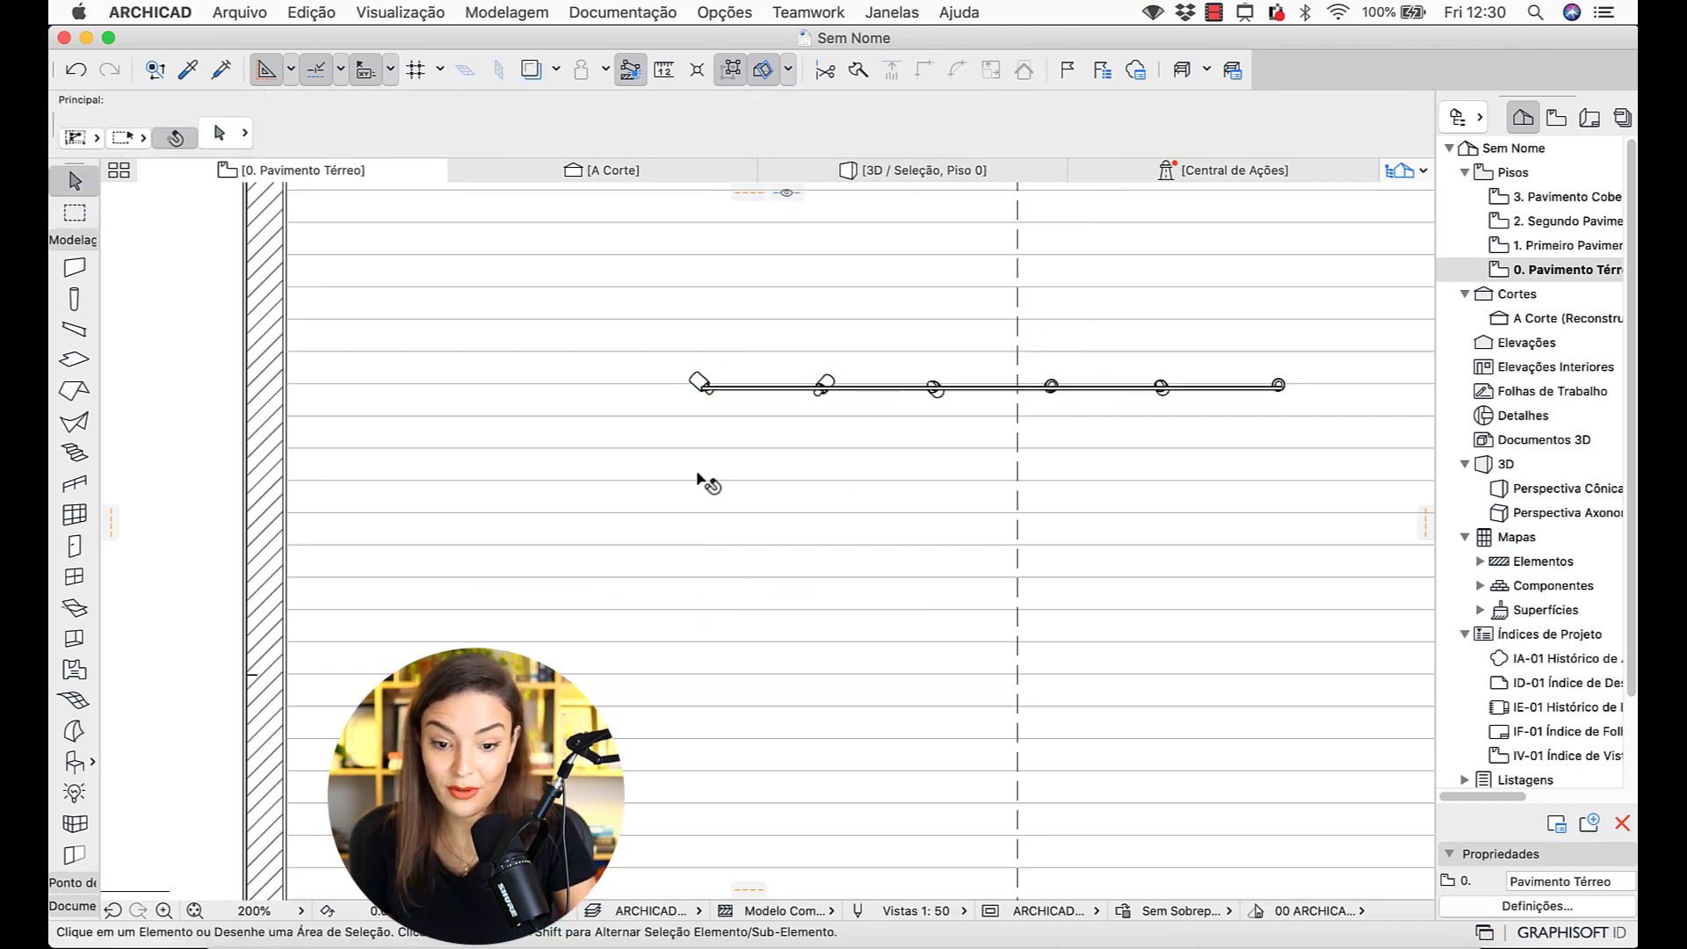
- In section A Corte, set the track's Rotação em X to 24° to match the roof slope
{"action": "left_click", "coordinate": [655, 170]}
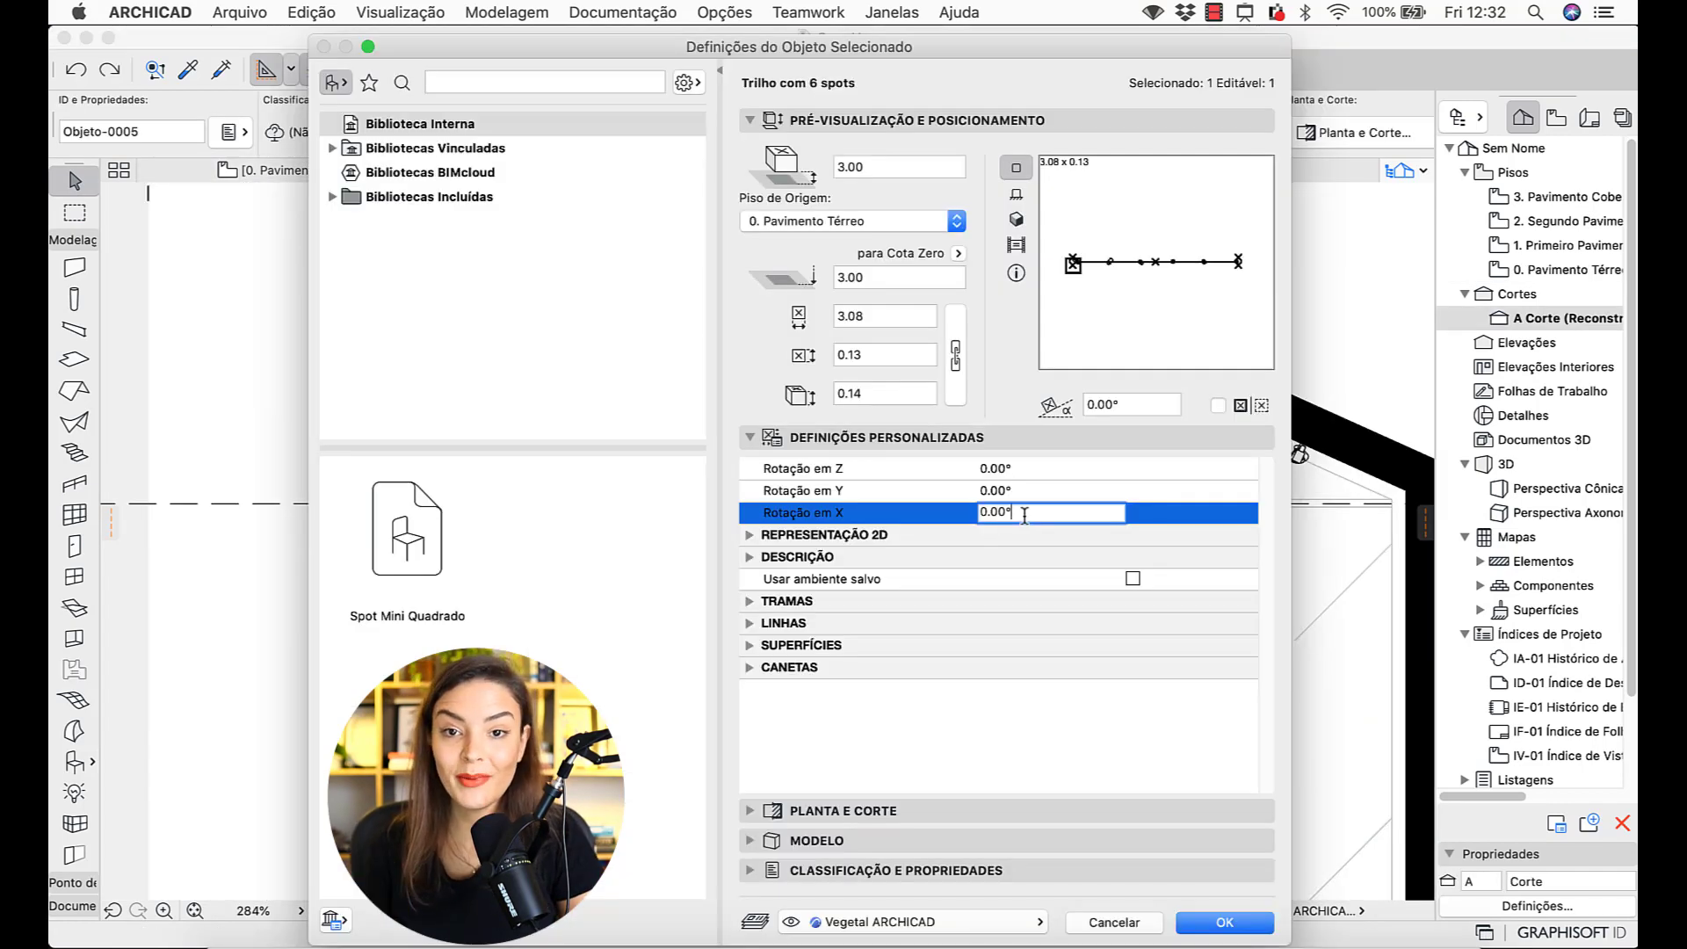
{"action": "double_click", "coordinate": [1030, 515]}
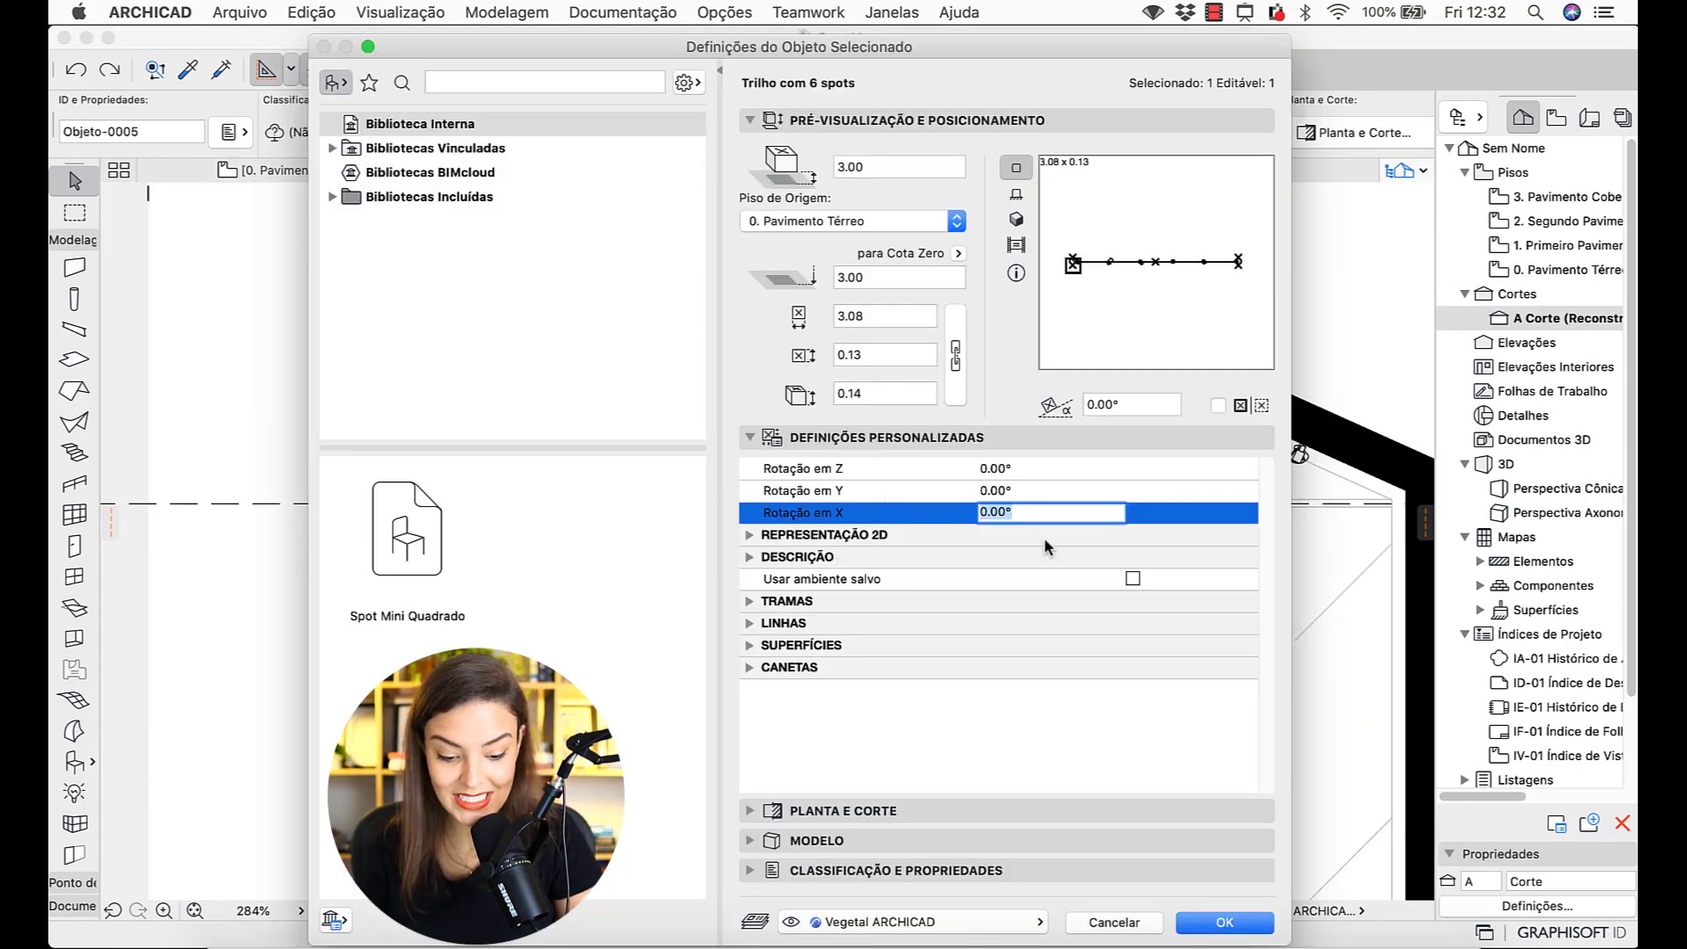
{"action": "type", "text": "24"}
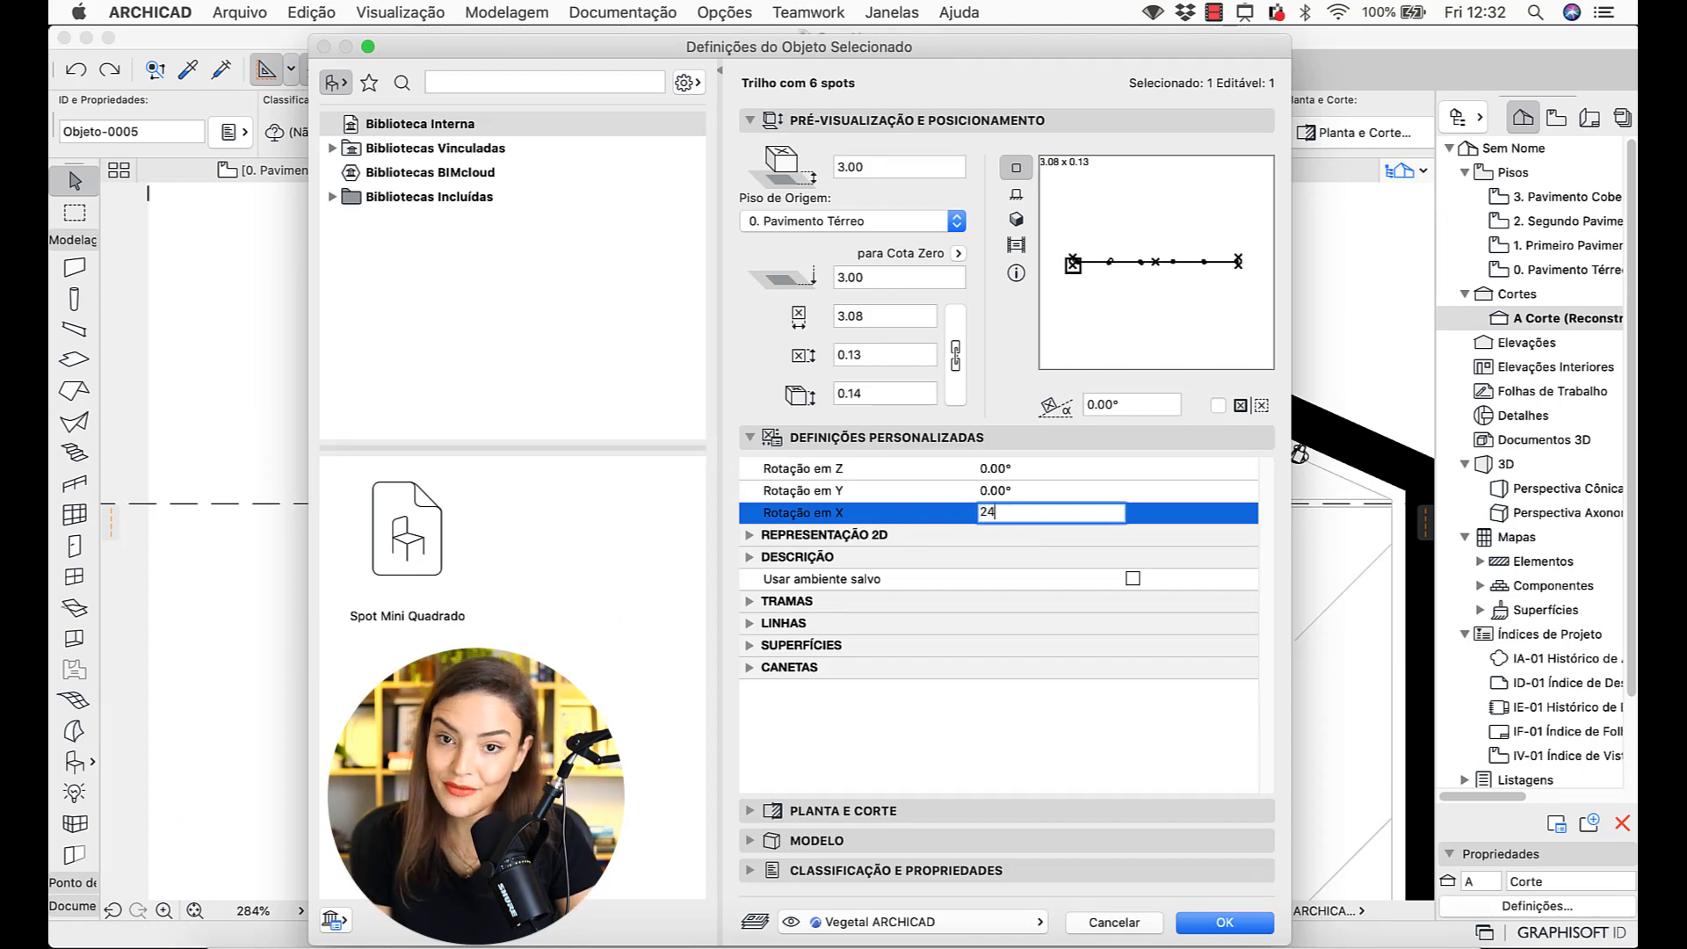
{"action": "key", "text": "Return"}
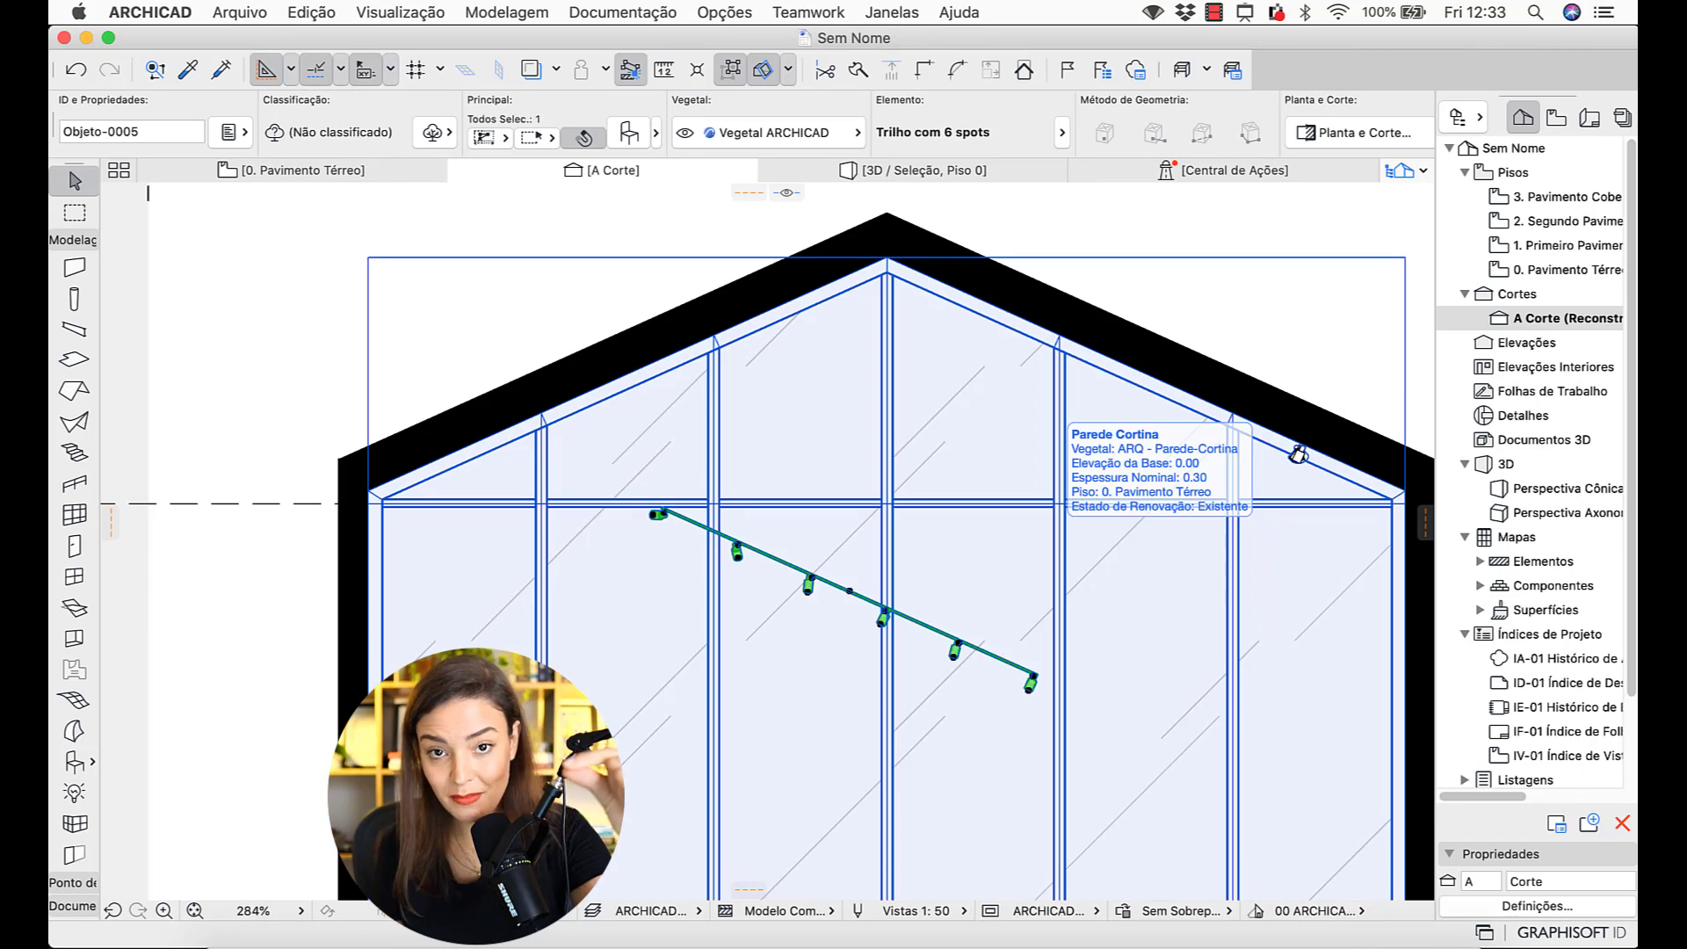
{"action": "key", "text": "super+t"}
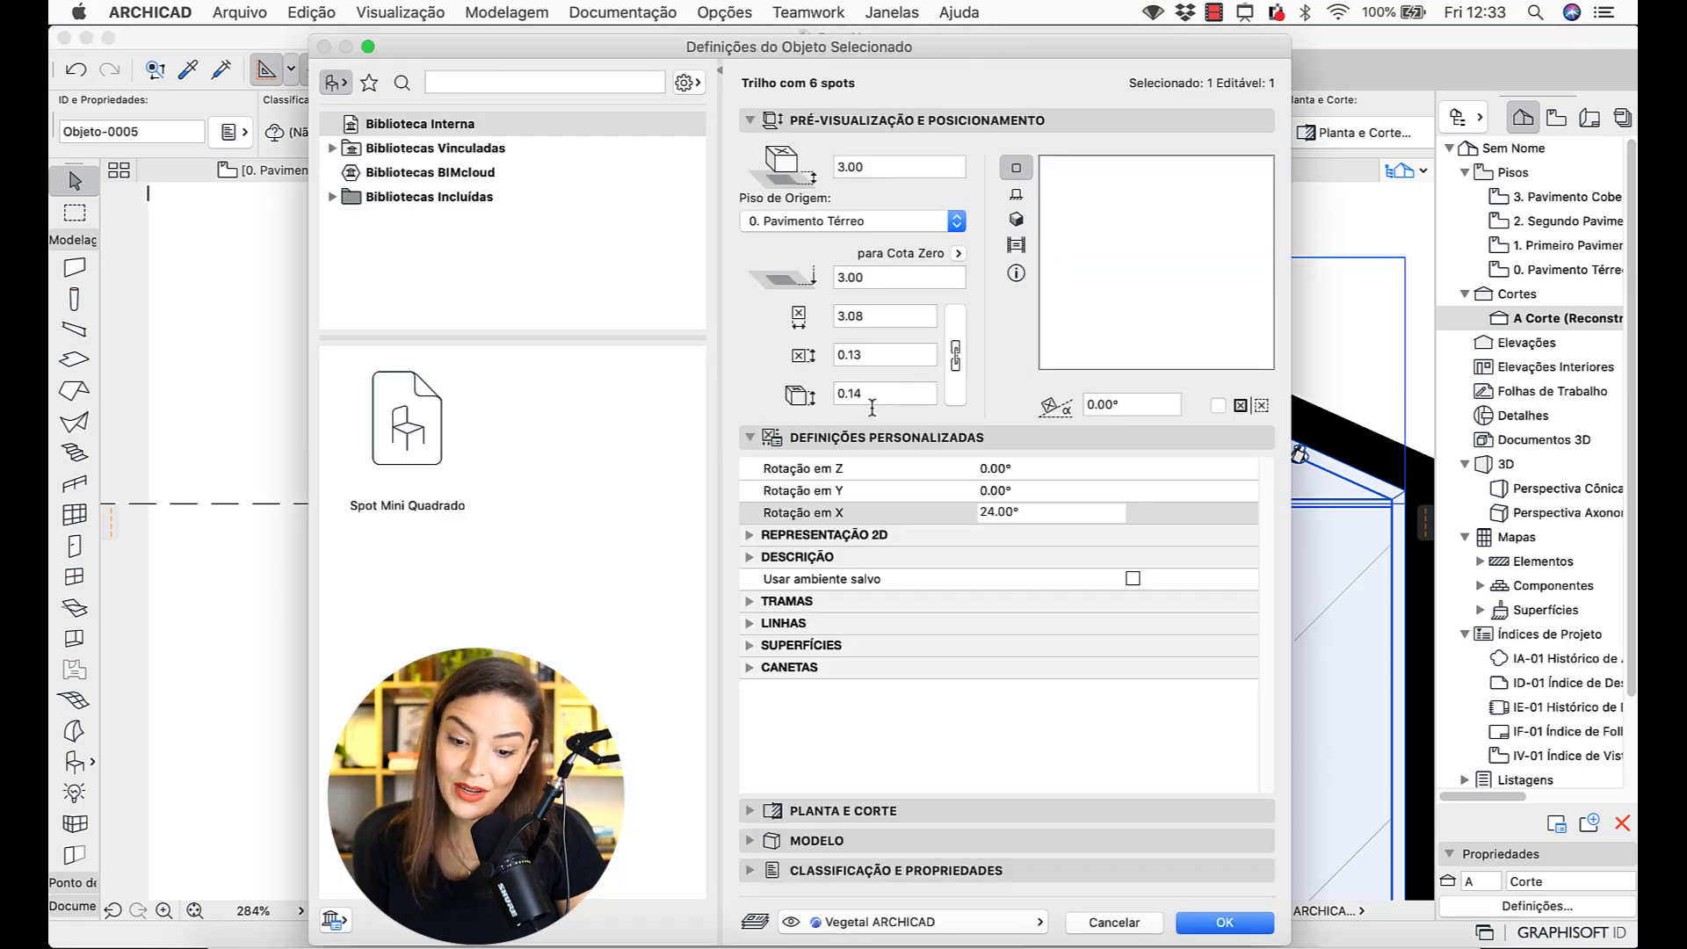
{"action": "key", "text": "Escape"}
- Move the tilted track from its midpoint node up against the underside of the right-hand roof slope
{"action": "key", "text": "super+d"}
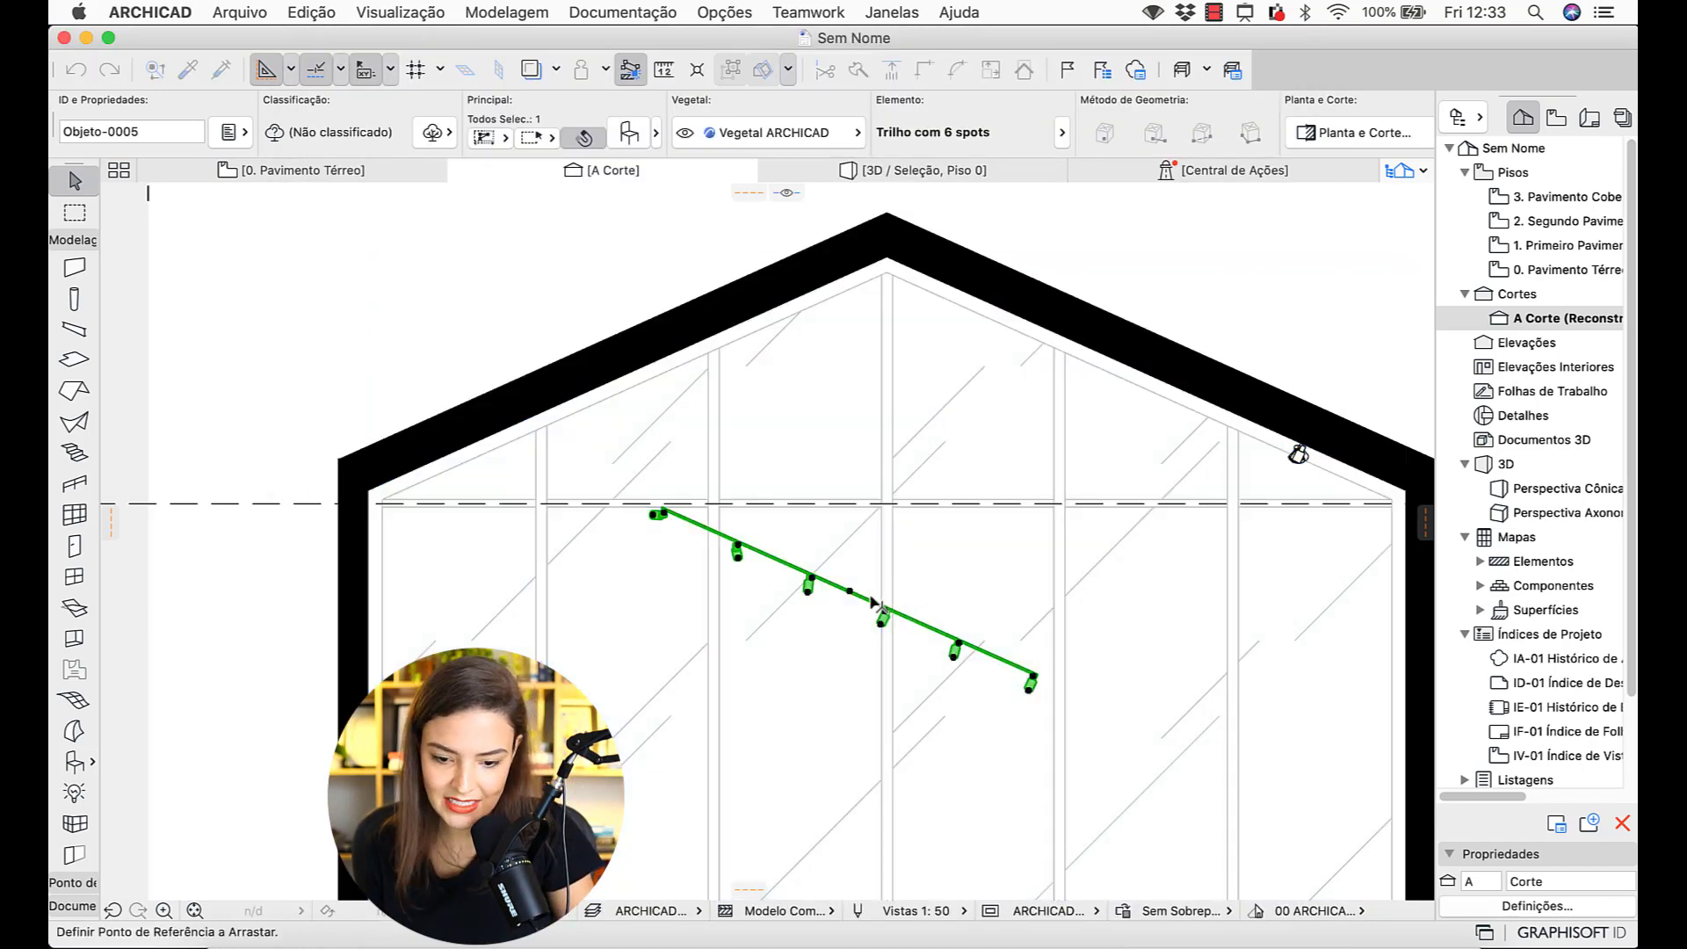
{"action": "left_click", "coordinate": [849, 589]}
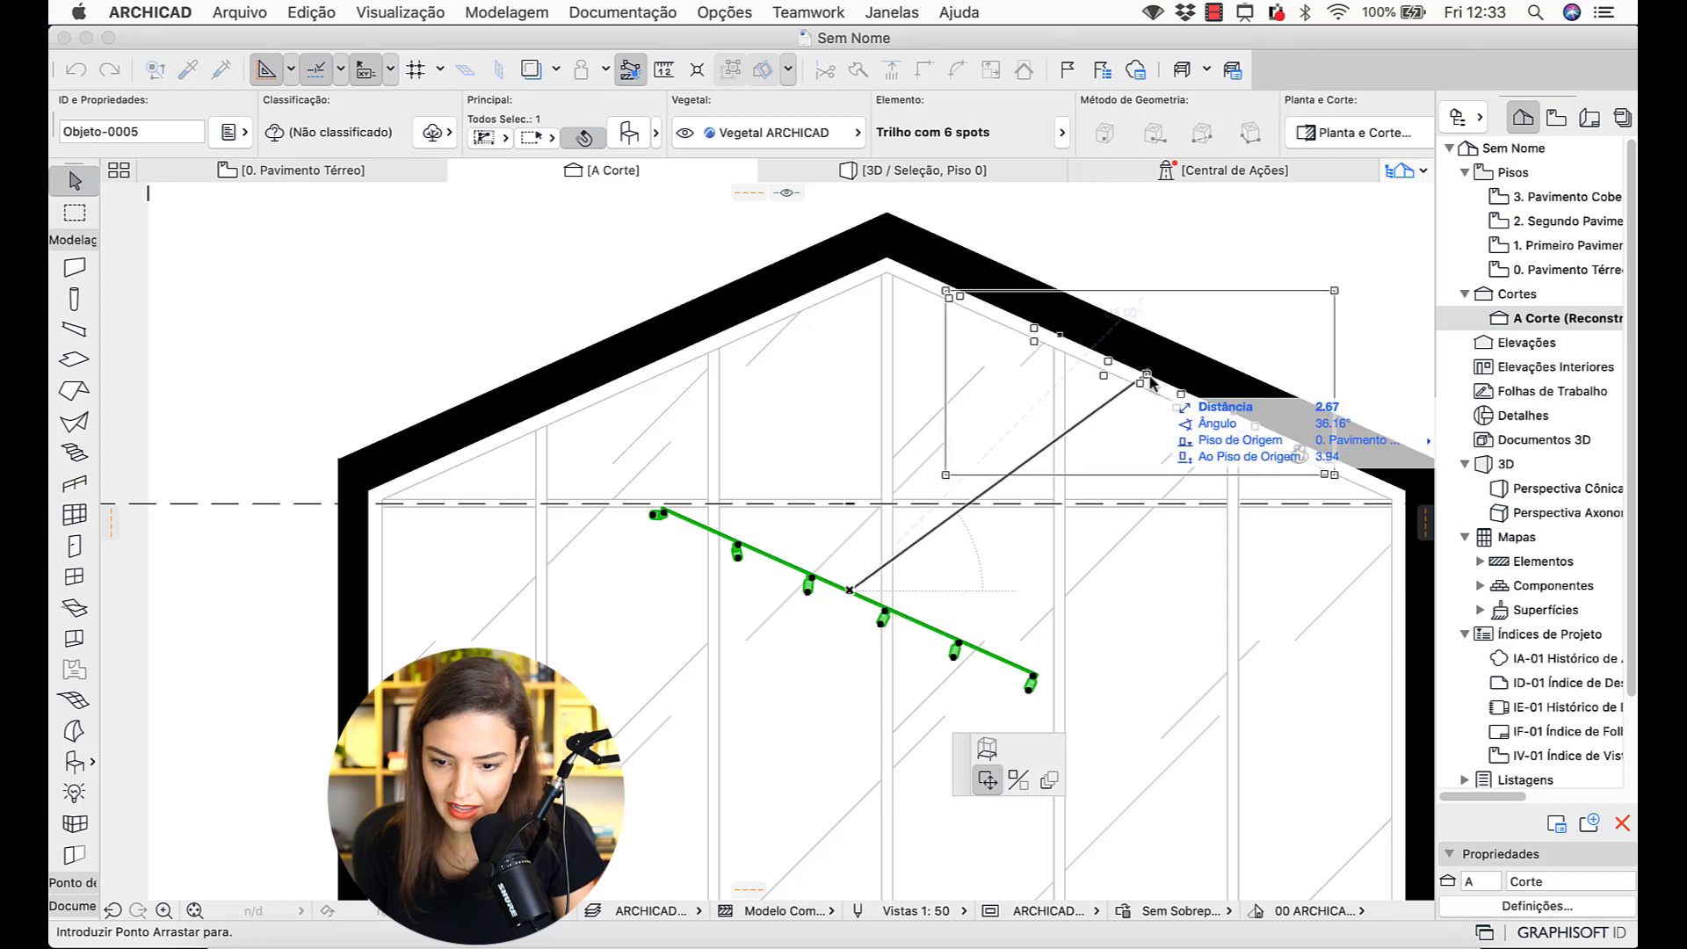
{"action": "left_click", "coordinate": [1147, 381]}
{"action": "scroll", "coordinate": [1223, 376], "scroll_direction": "up", "scroll_amount": 5}
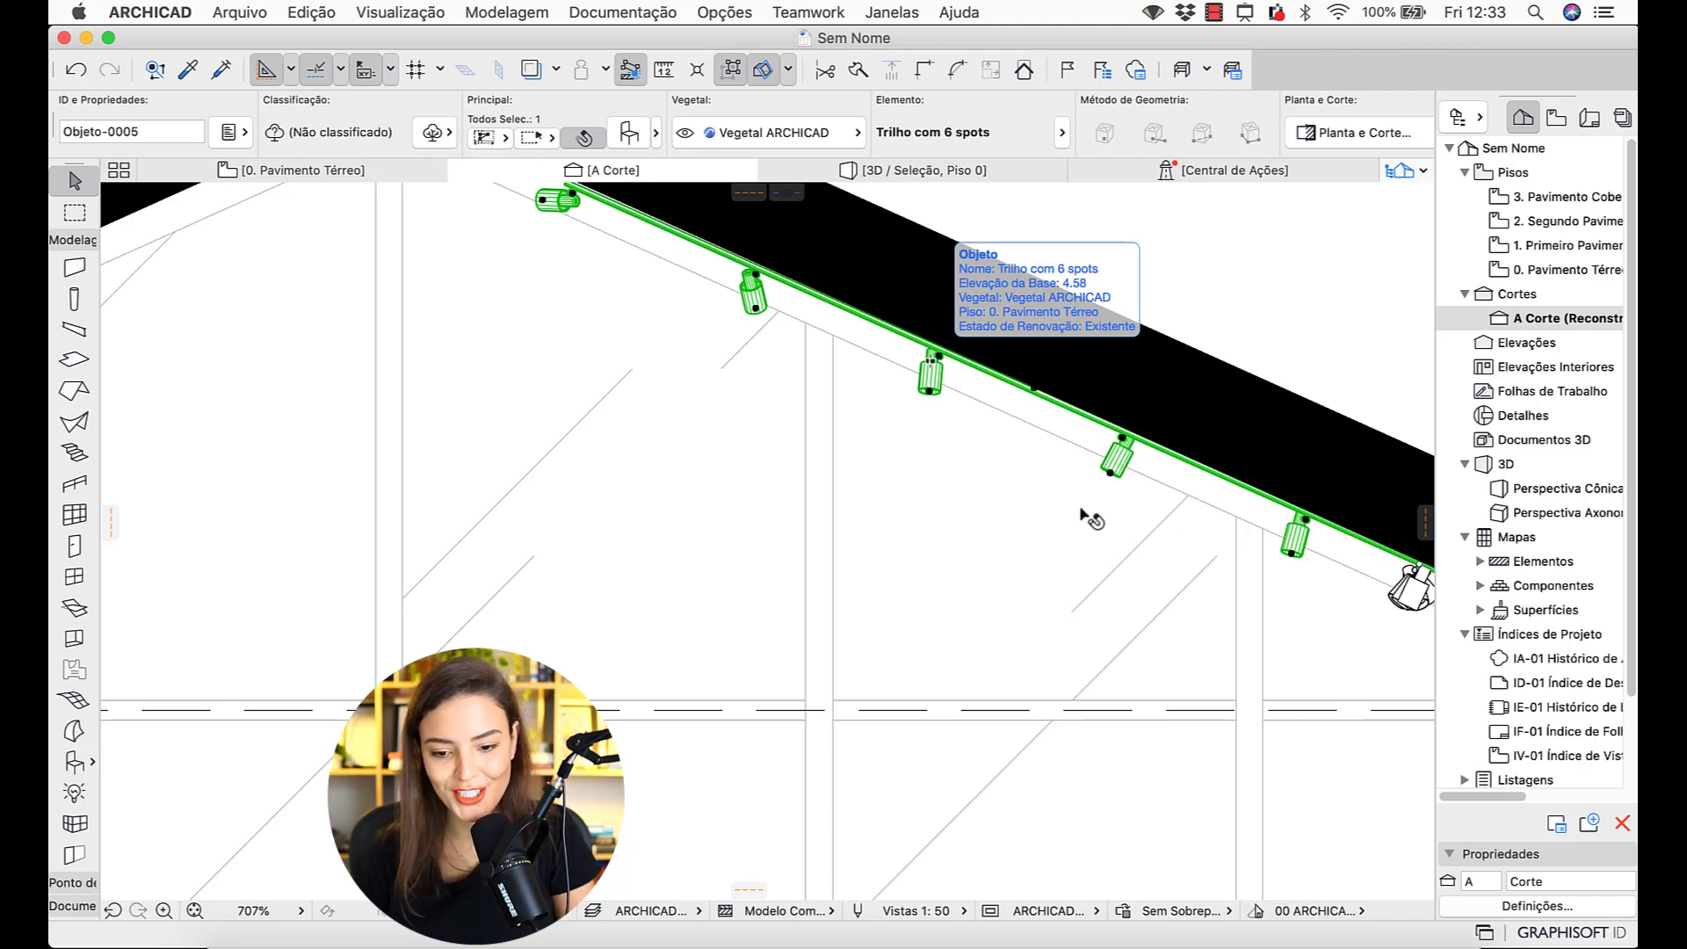
{"action": "scroll", "coordinate": [1090, 518], "scroll_direction": "down", "scroll_amount": 5}
- In the ground floor plan, mirror a copy of the track across the dashed ridge line to the other roof slope
{"action": "key", "text": "F2"}
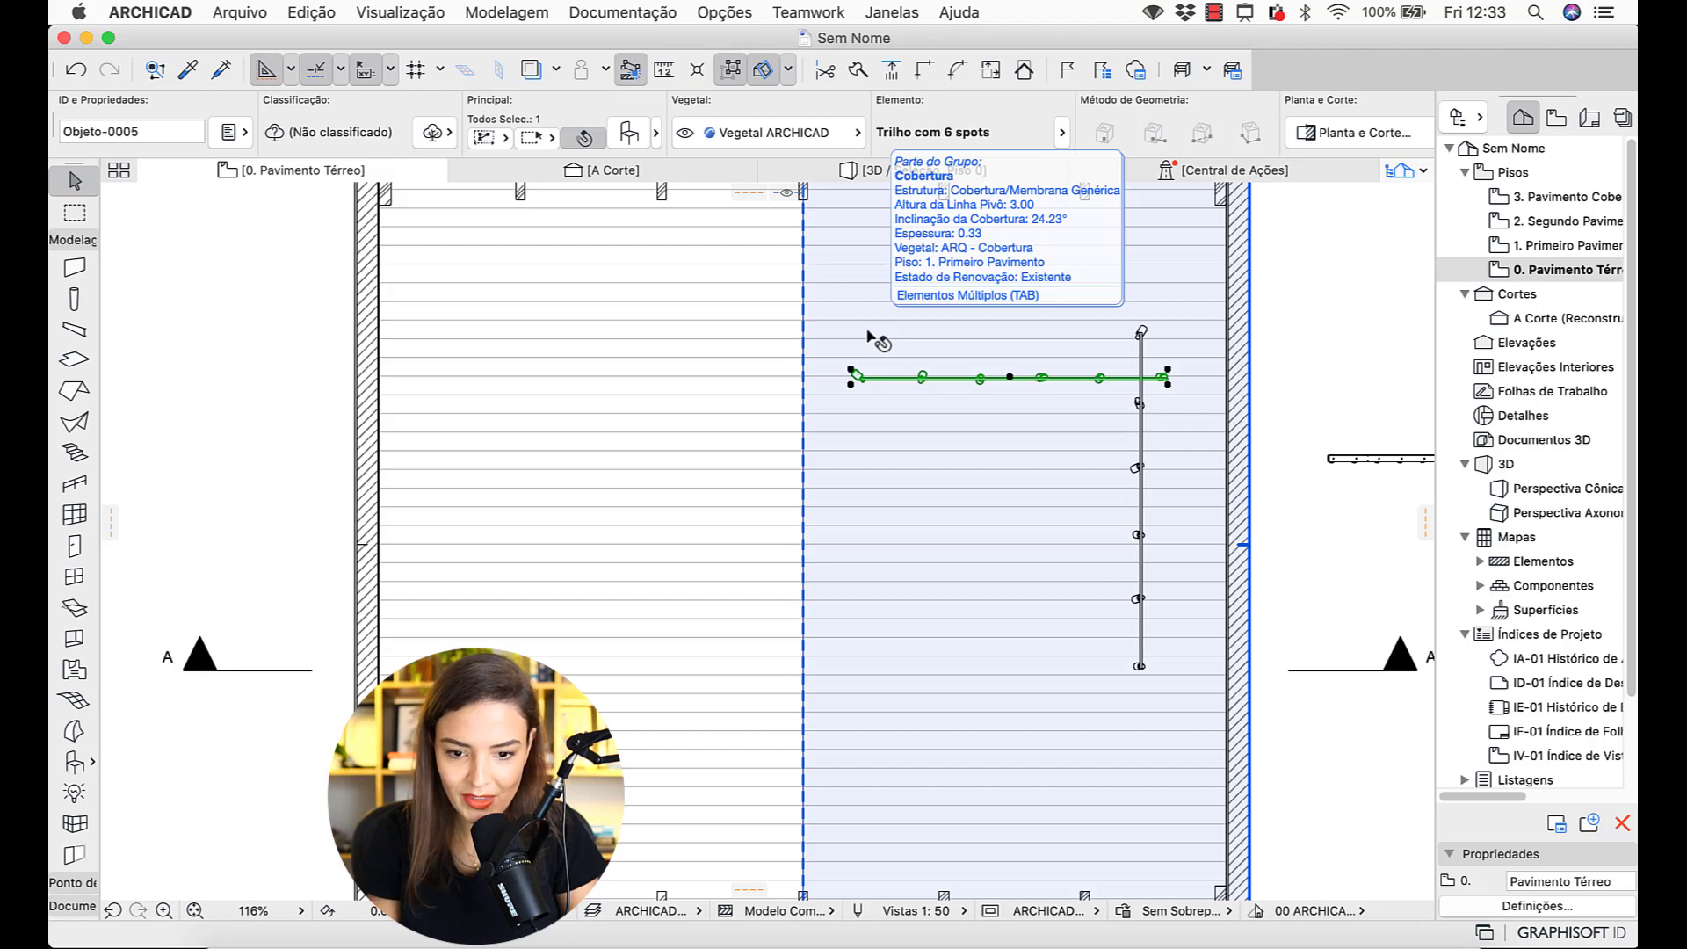
{"action": "key", "text": "super+m"}
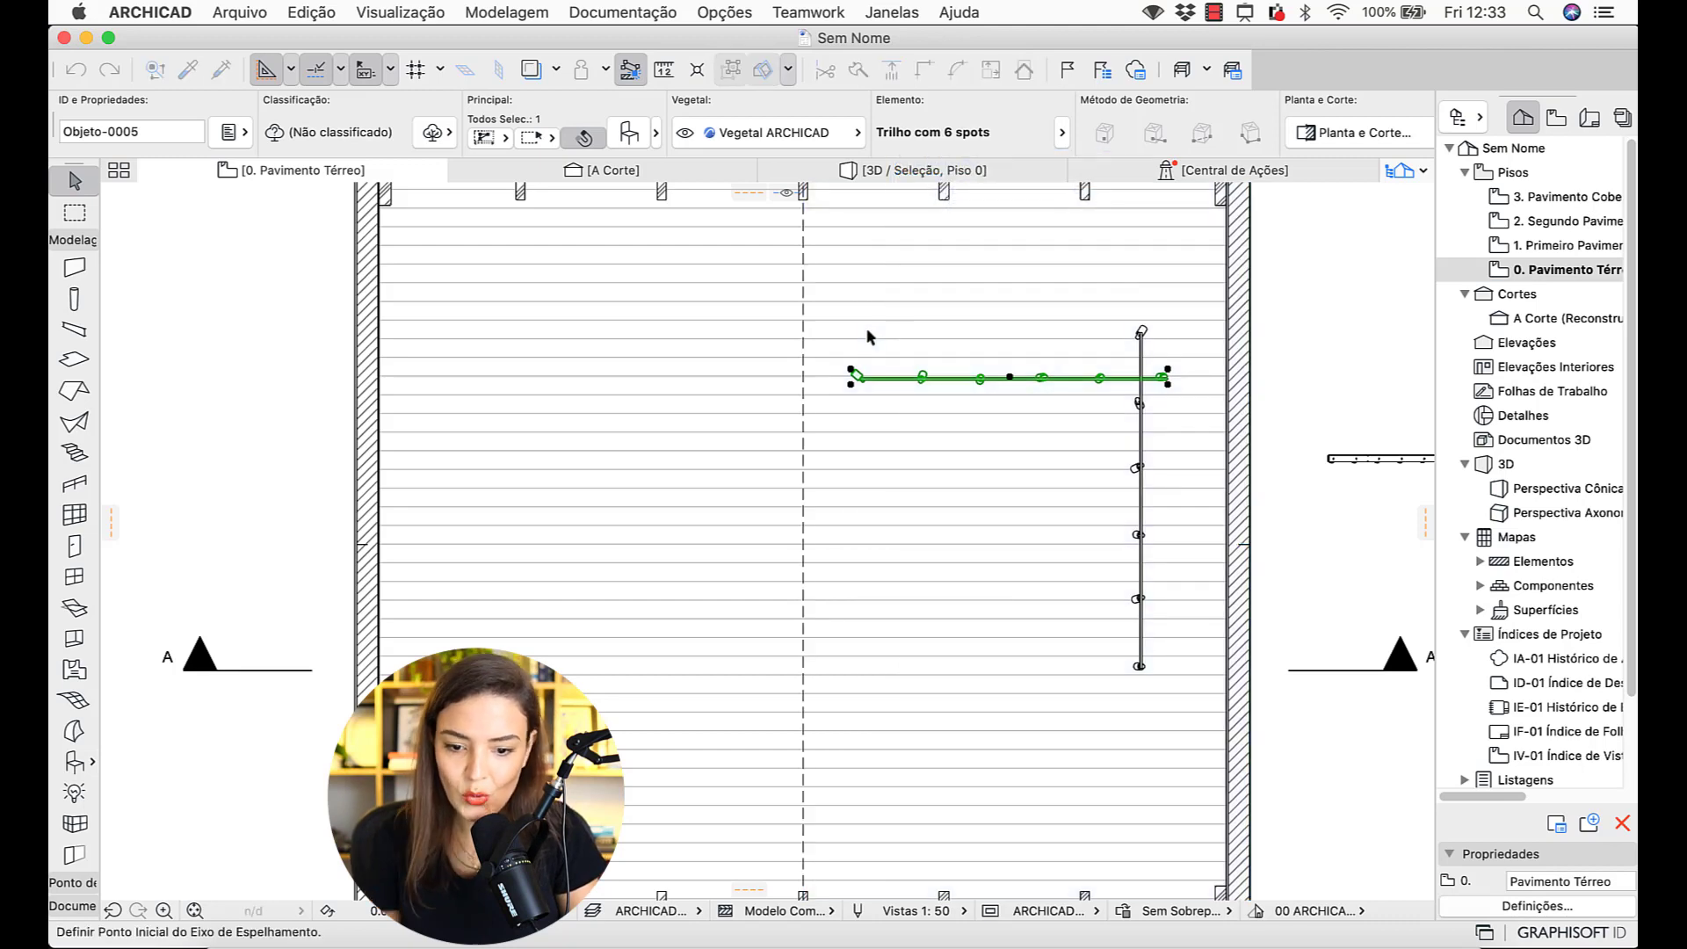
{"action": "left_click", "coordinate": [804, 313]}
{"action": "left_click", "coordinate": [802, 428]}
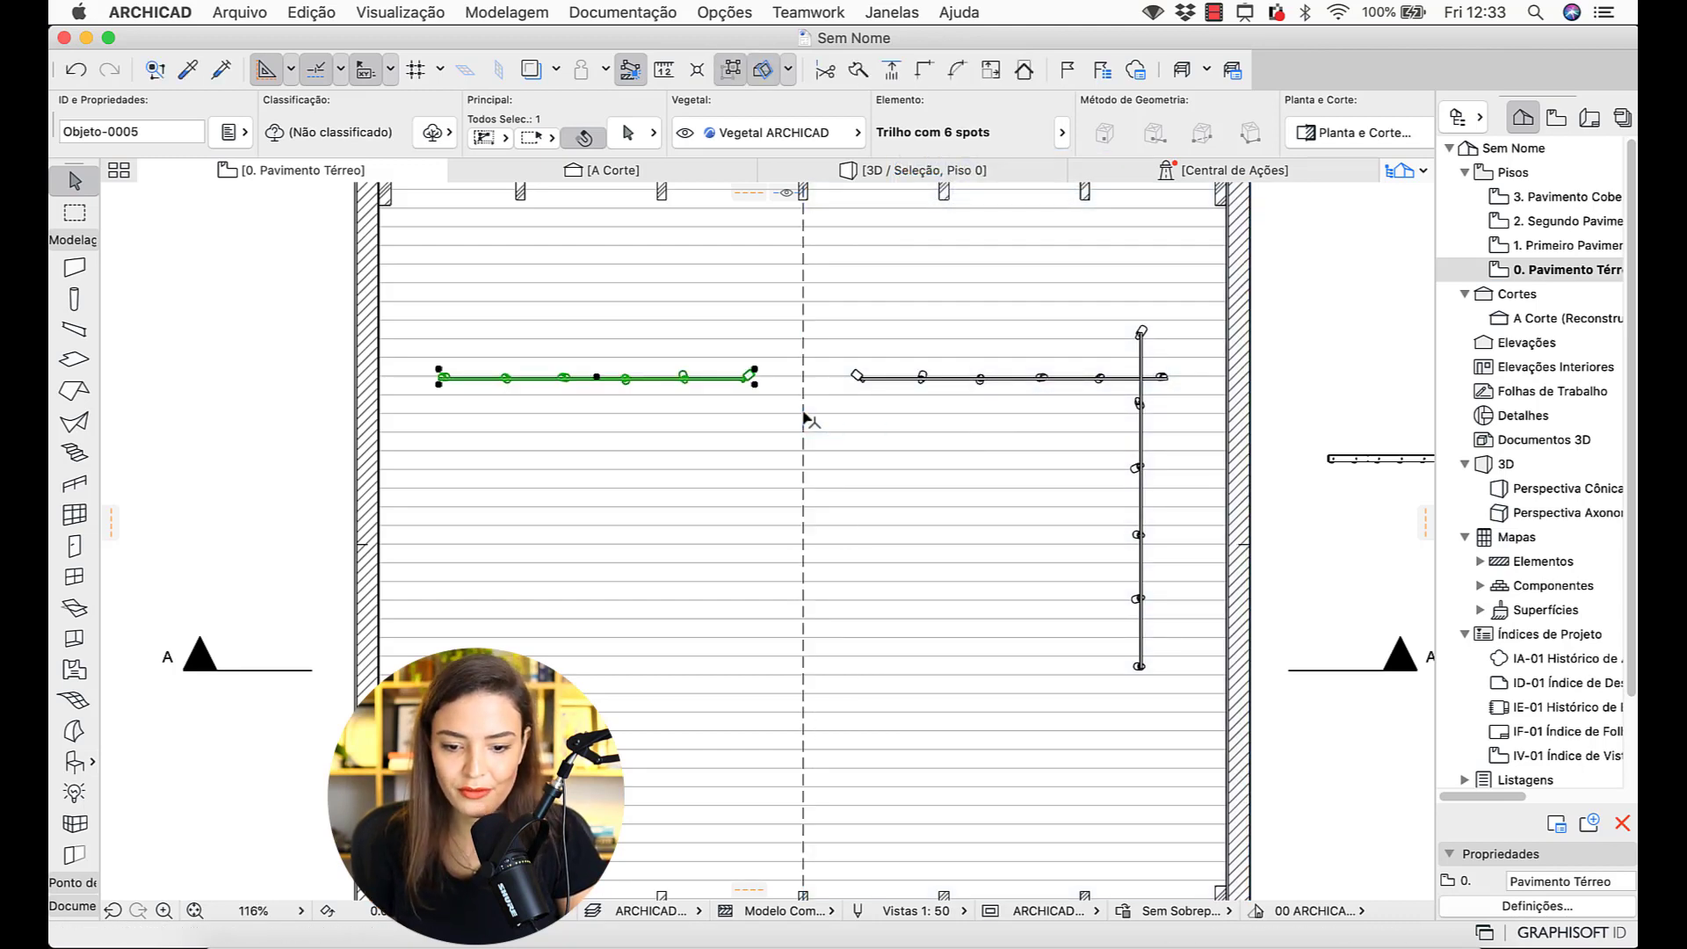
{"action": "left_click", "coordinate": [824, 382]}
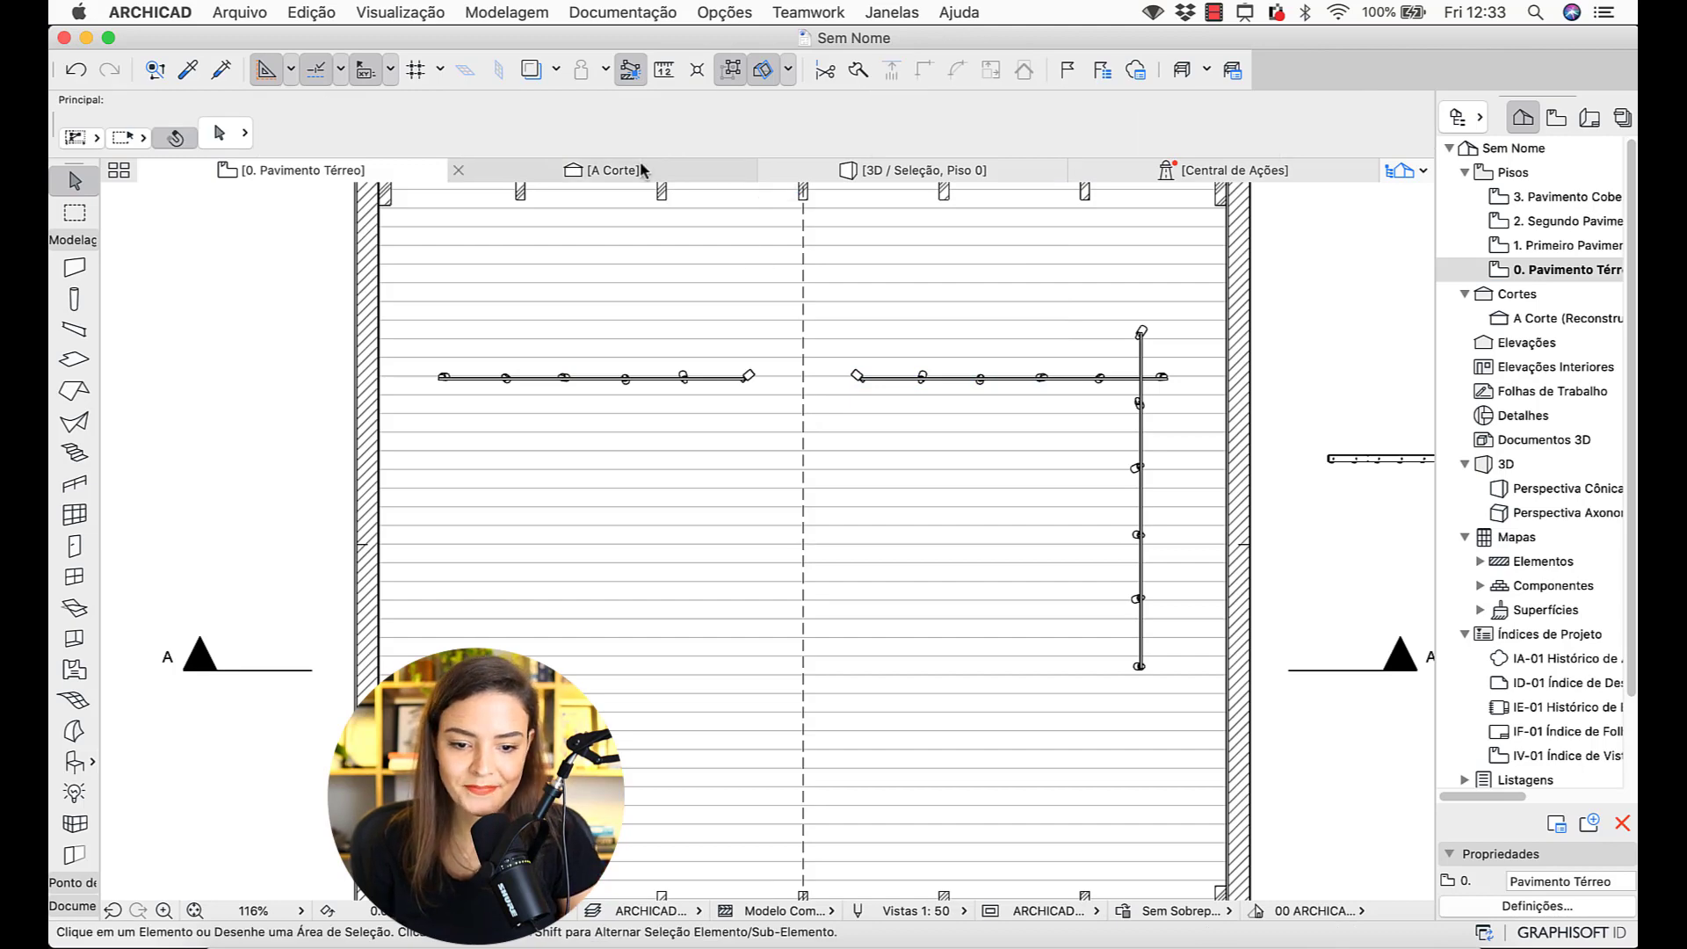
- In section A Corte, delete the single Spot Kit 24 lamp overlapping the right-hand track
{"action": "left_click", "coordinate": [606, 169]}
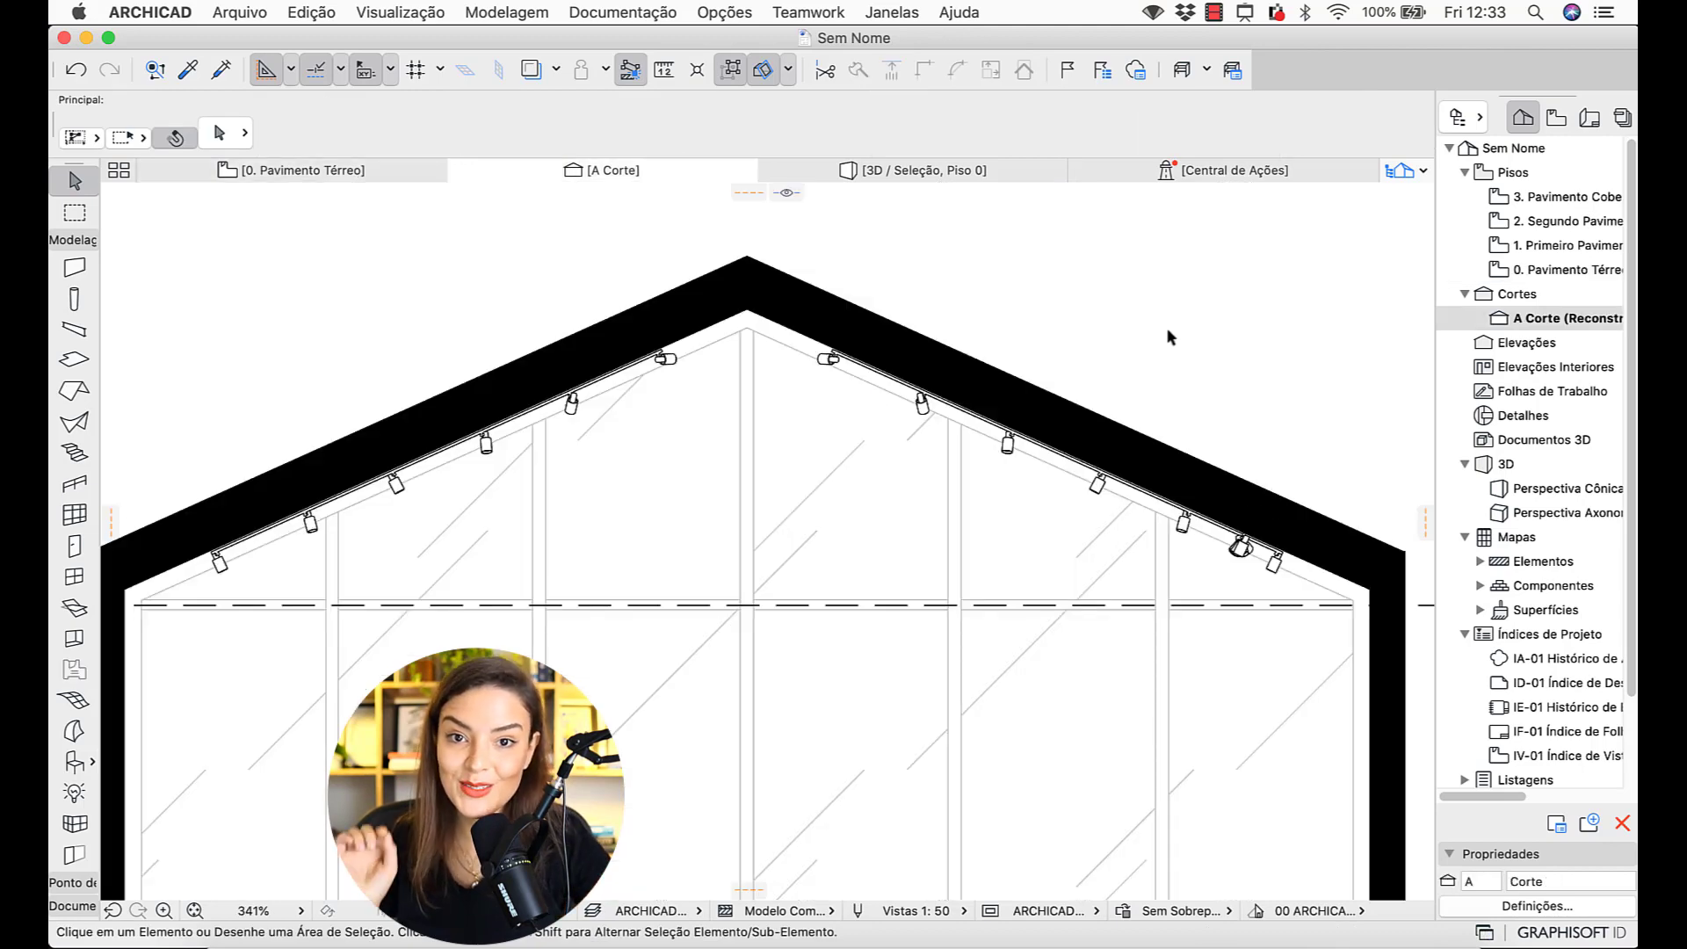
{"action": "scroll", "coordinate": [1166, 332], "scroll_direction": "down", "scroll_amount": 2}
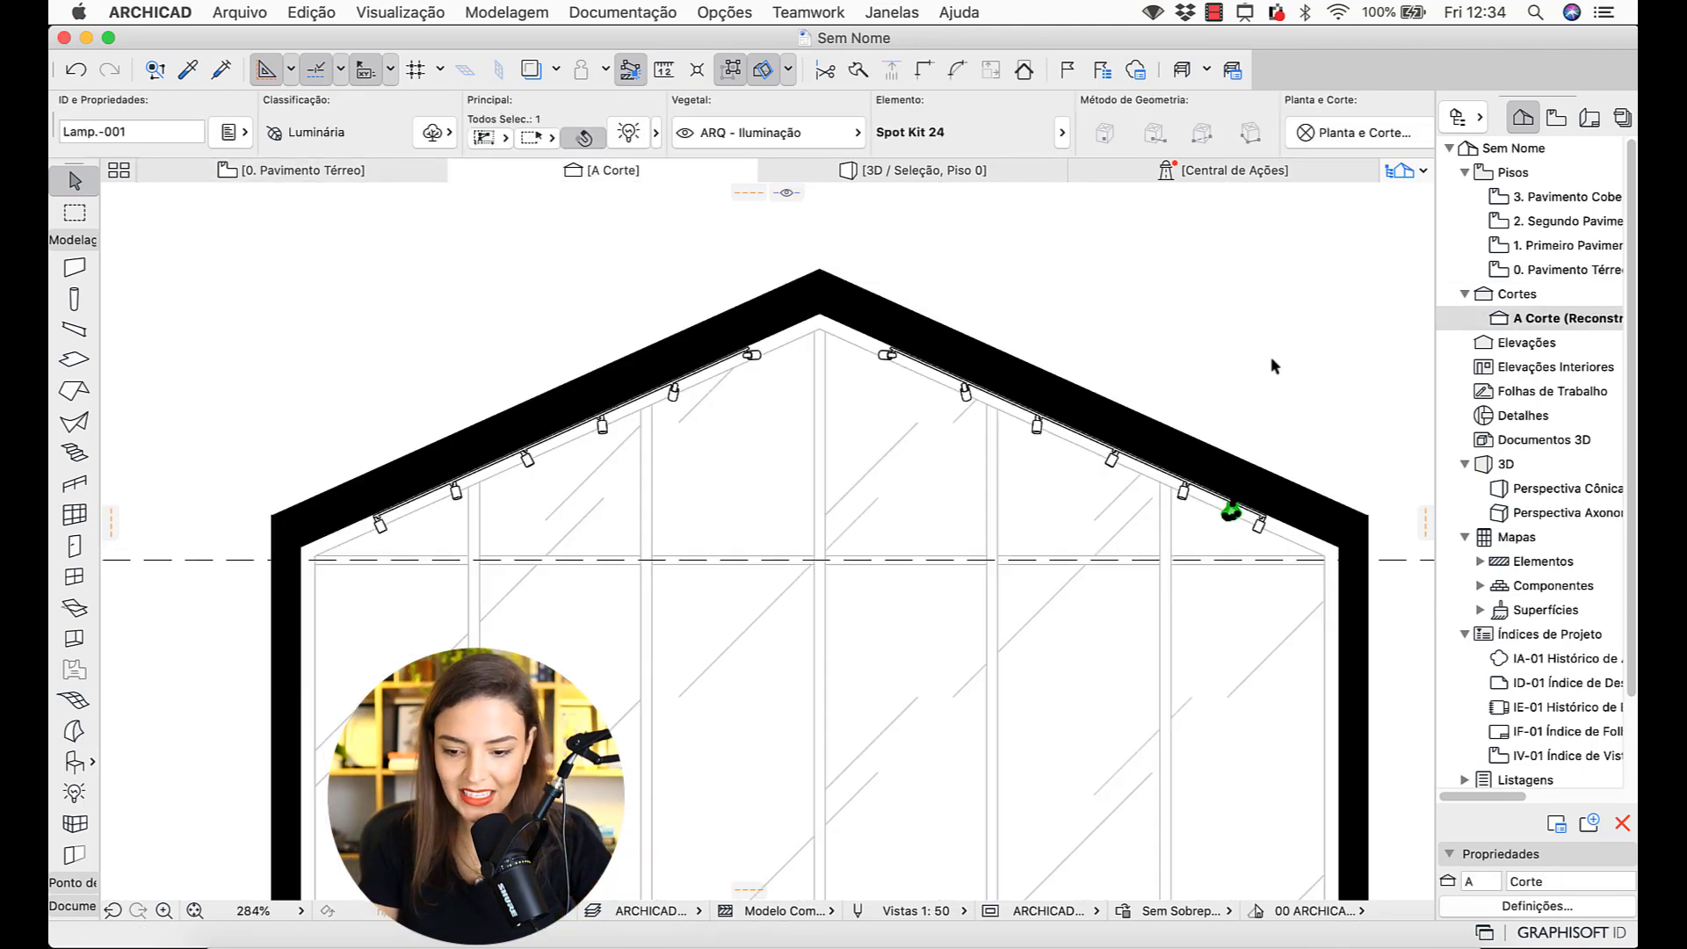
{"action": "left_click", "coordinate": [1271, 358]}
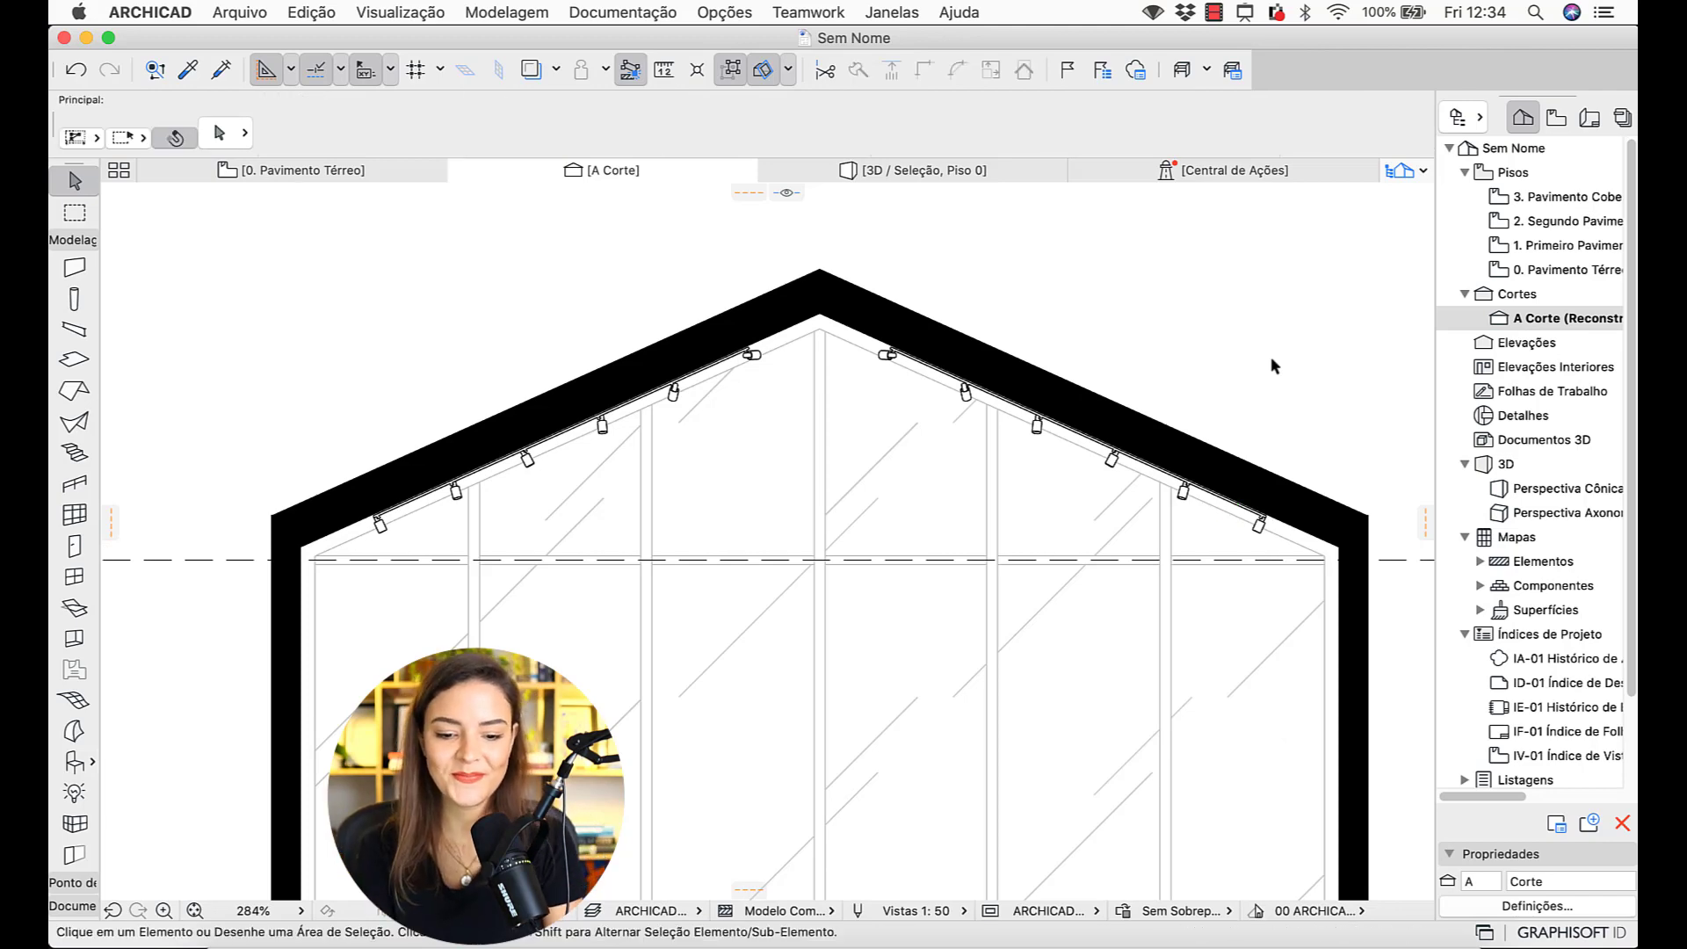
- Examine both tracks on the sloped ceiling in the 3D perspective of the whole model
{"action": "left_click", "coordinate": [1002, 173]}
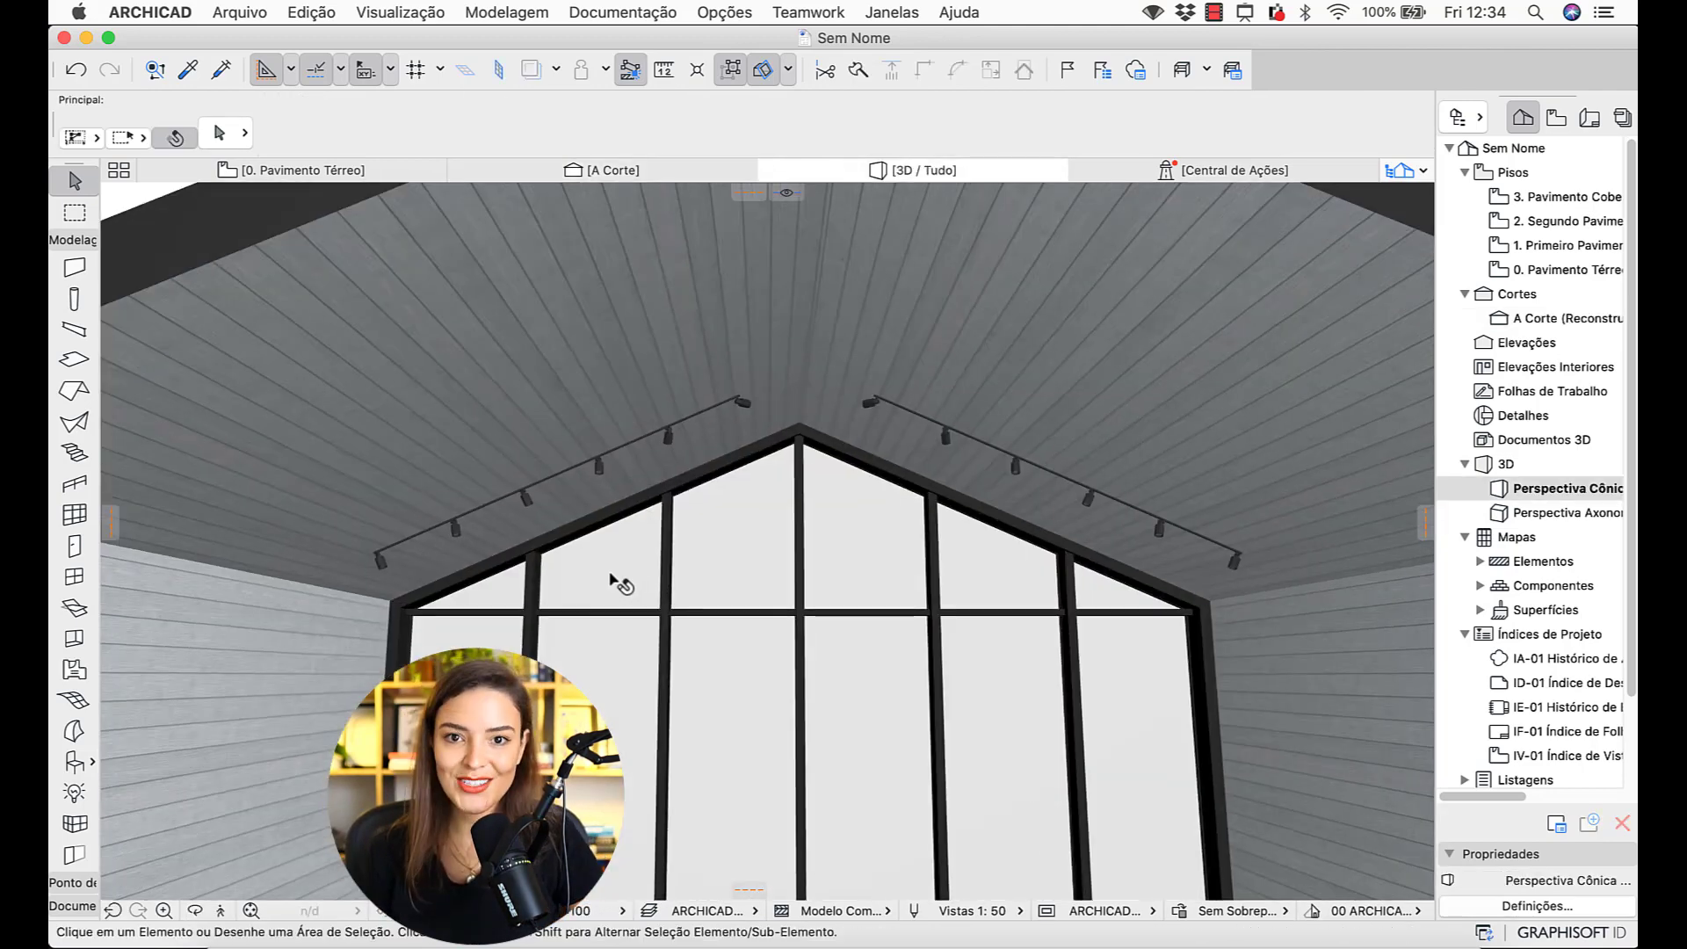
{"action": "scroll", "coordinate": [883, 624], "scroll_direction": "up", "scroll_amount": 3}
{"action": "left_click_drag", "start_coordinate": [1019, 591], "coordinate": [914, 565]}
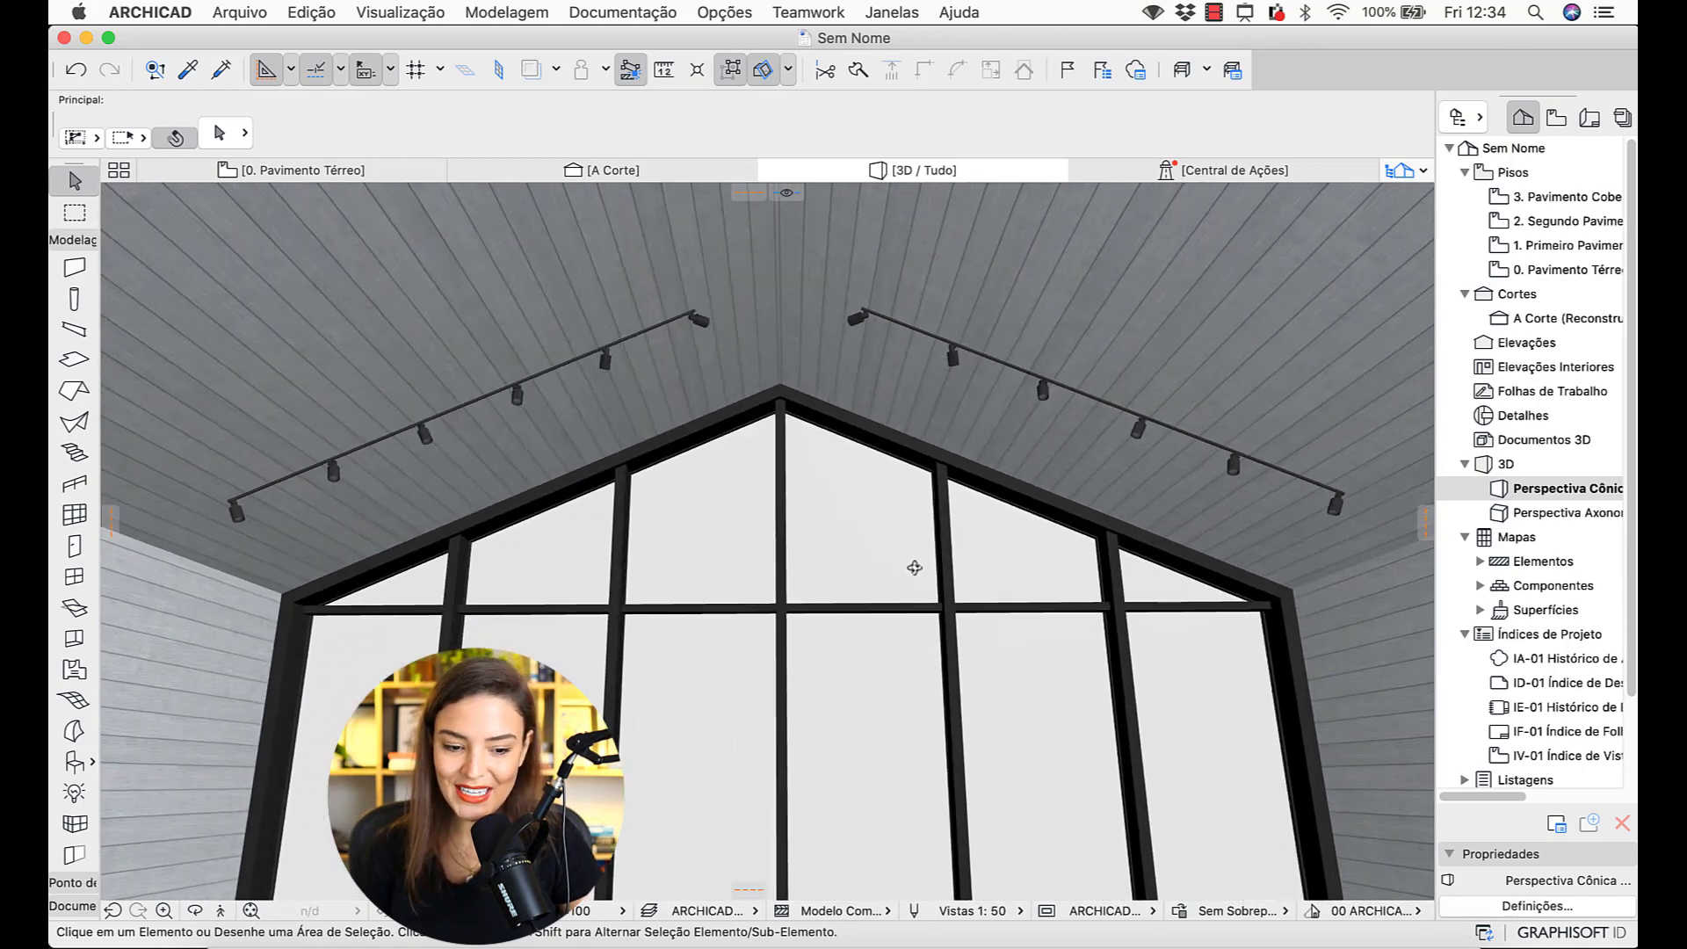